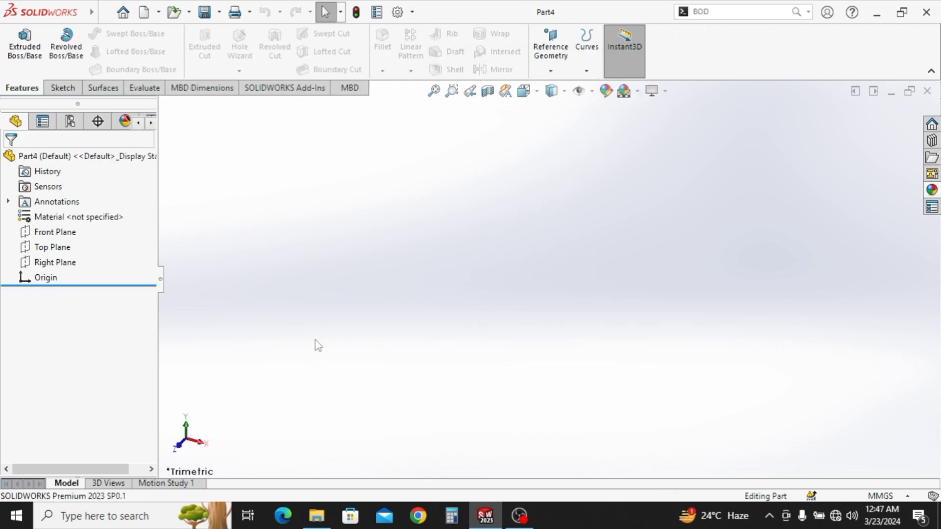
On the Right Plane, sketch a closed profile: vertical line about 110 mm down from the origin, outward arc at its lower end, parallel line up, horizontal closing line
{"action": "left_click", "coordinate": [58, 263]}
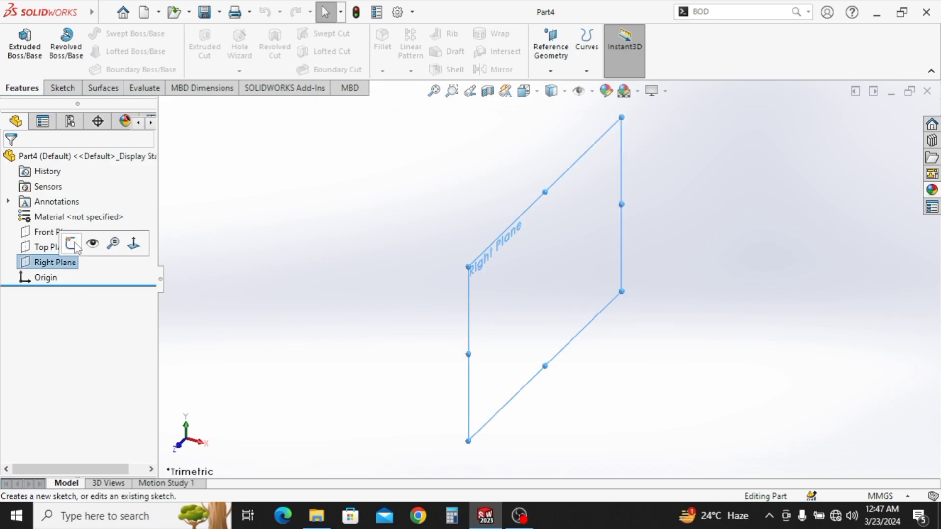
{"action": "left_click", "coordinate": [75, 242]}
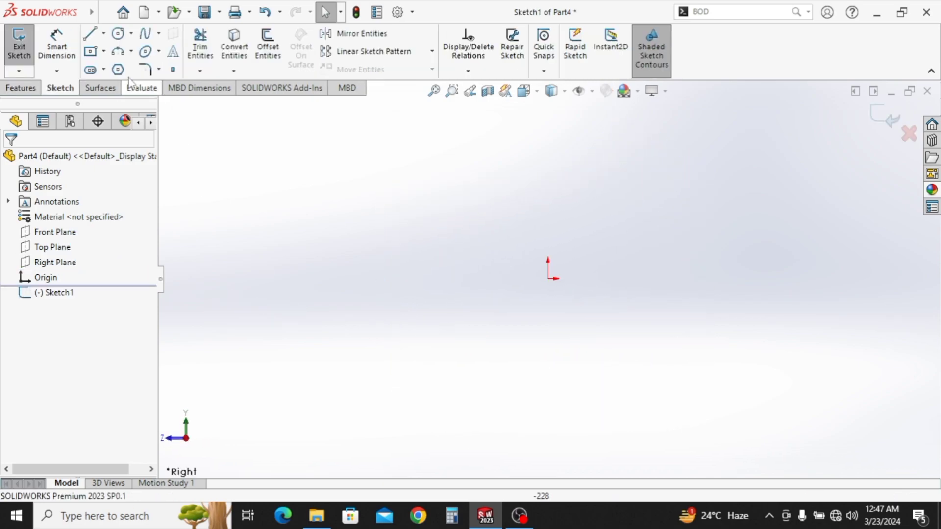
{"action": "key", "text": "l"}
{"action": "left_click", "coordinate": [548, 278]}
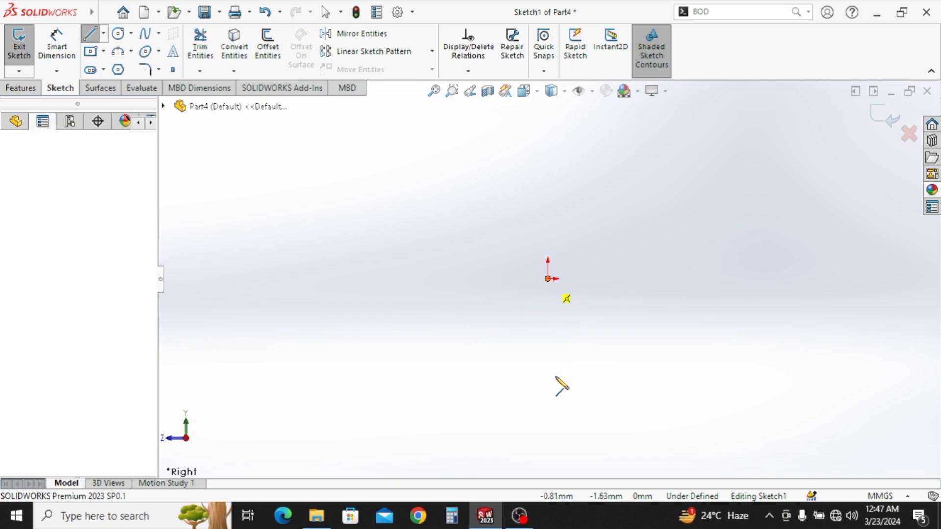
{"action": "mouse_move", "coordinate": [551, 420]}
{"action": "middle_mouse_down", "text": "ctrl"}
{"action": "mouse_move", "coordinate": [500, 378]}
{"action": "mouse_move", "coordinate": [489, 356]}
{"action": "middle_mouse_up", "text": "ctrl"}
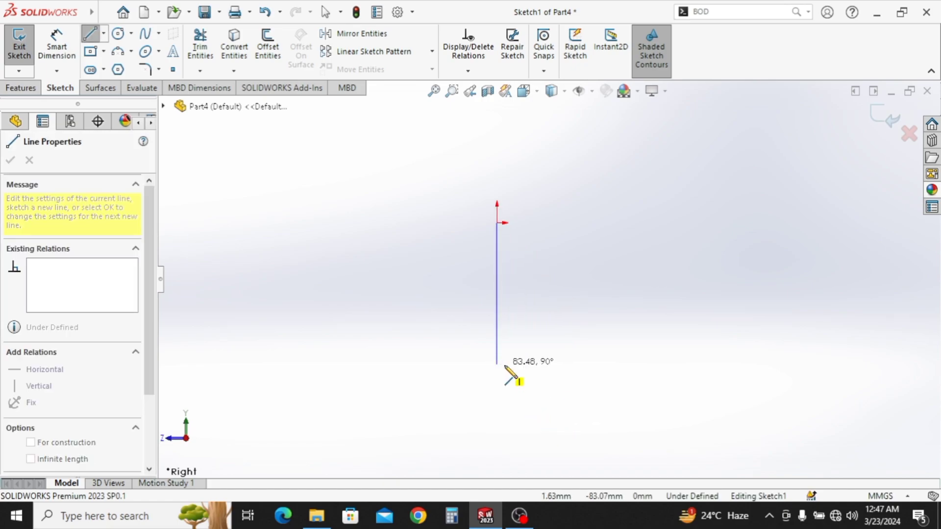
{"action": "left_click", "coordinate": [497, 409]}
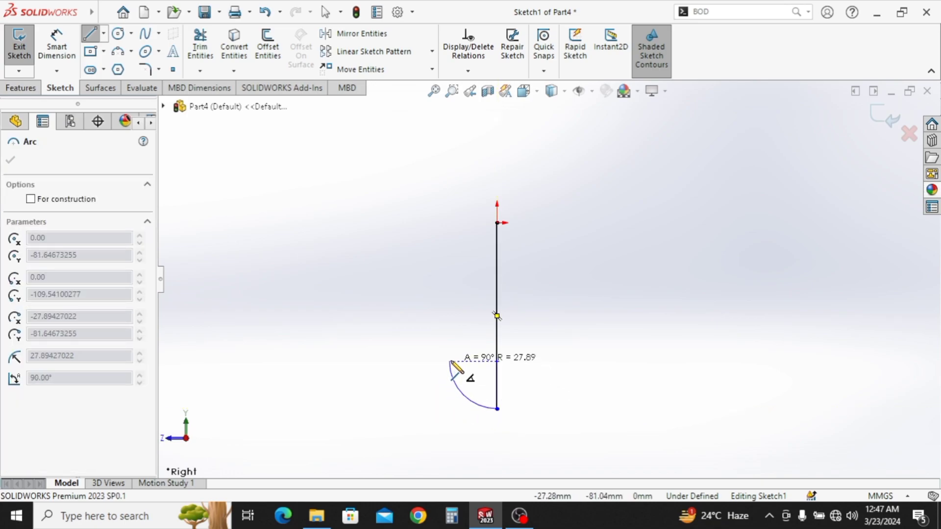
{"action": "left_click", "coordinate": [468, 351]}
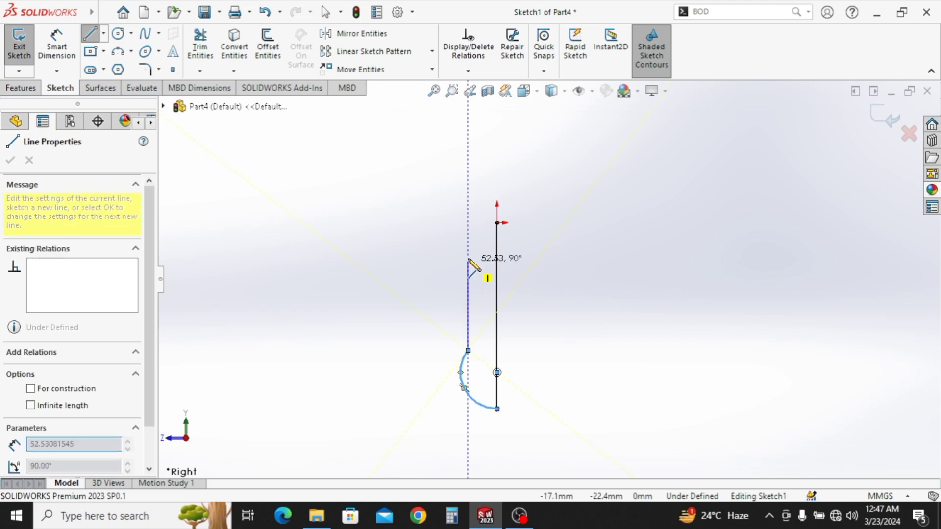
{"action": "left_click", "coordinate": [468, 222]}
{"action": "left_click", "coordinate": [497, 221]}
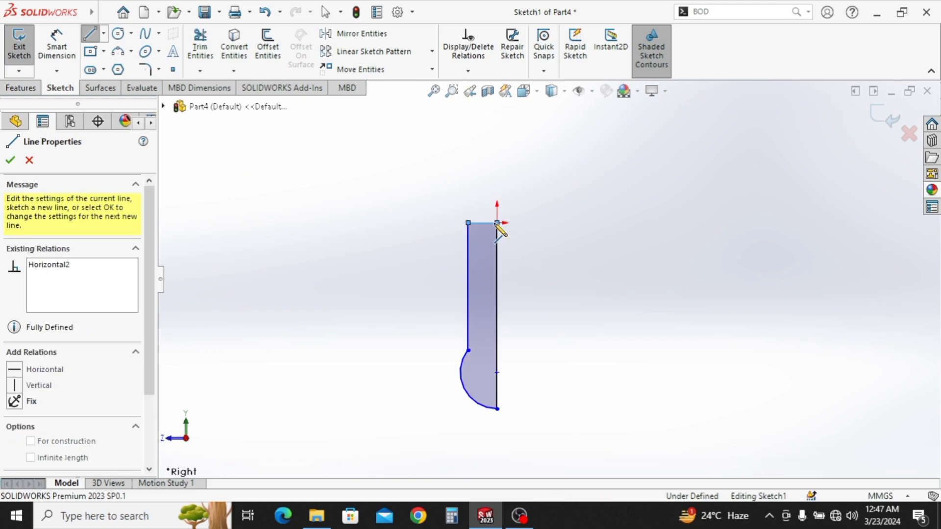
{"action": "right_click", "coordinate": [394, 224]}
{"action": "left_click", "coordinate": [410, 233]}
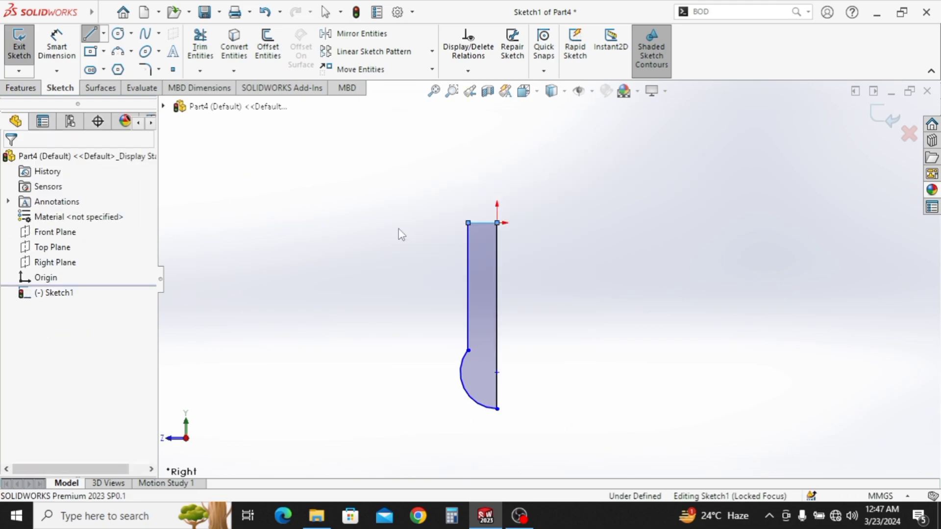
Dimension the long vertical line through the origin to 5.42 mm
{"action": "left_click", "coordinate": [58, 45]}
{"action": "left_click", "coordinate": [496, 278]}
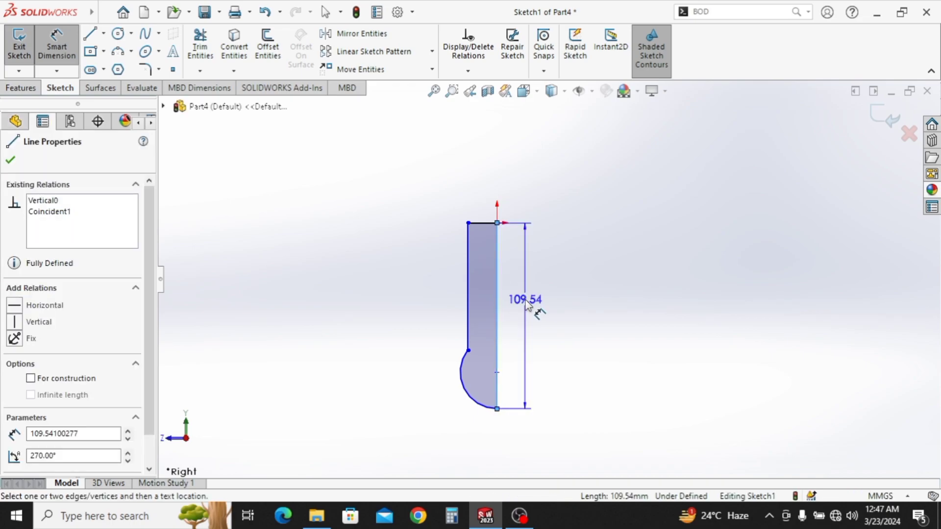
{"action": "left_click", "coordinate": [527, 299]}
{"action": "type", "text": "5.42"}
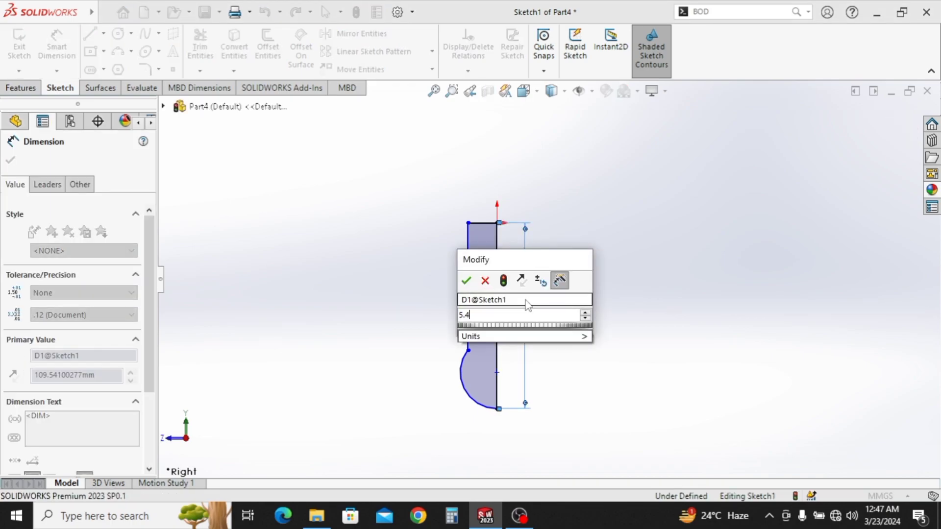
{"action": "key", "text": "Return"}
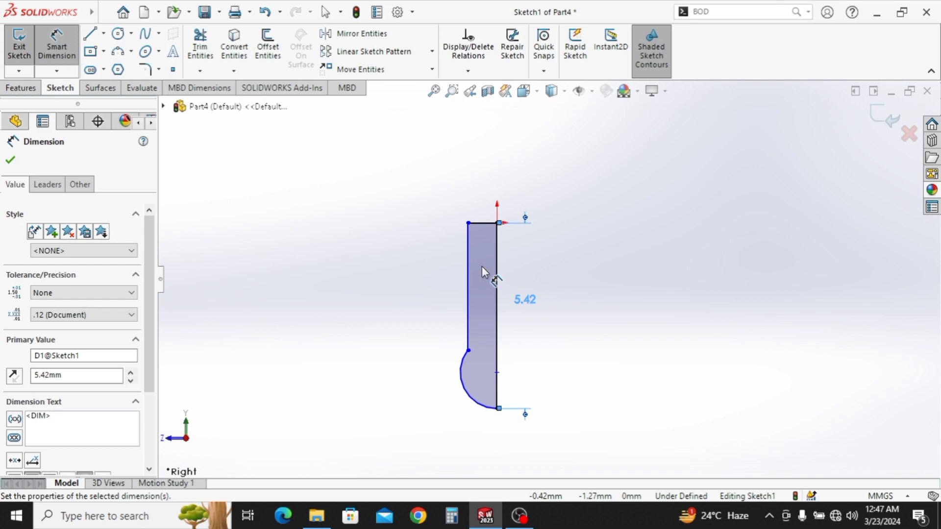
Dimension the lower arc to a 1 mm radius and the short horizontal line at the origin to 0.5 mm
{"action": "left_click", "coordinate": [465, 374]}
{"action": "left_click", "coordinate": [433, 427]}
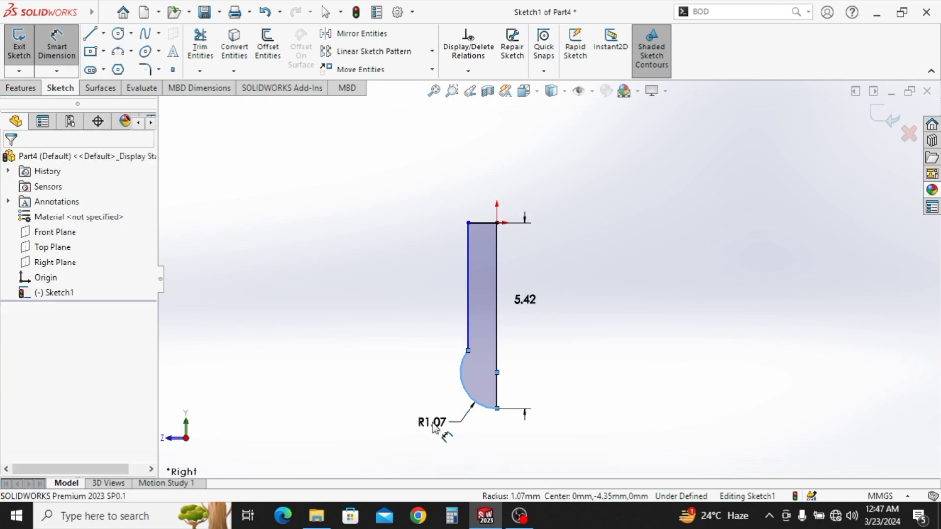
{"action": "type", "text": "1"}
{"action": "key", "text": "Return"}
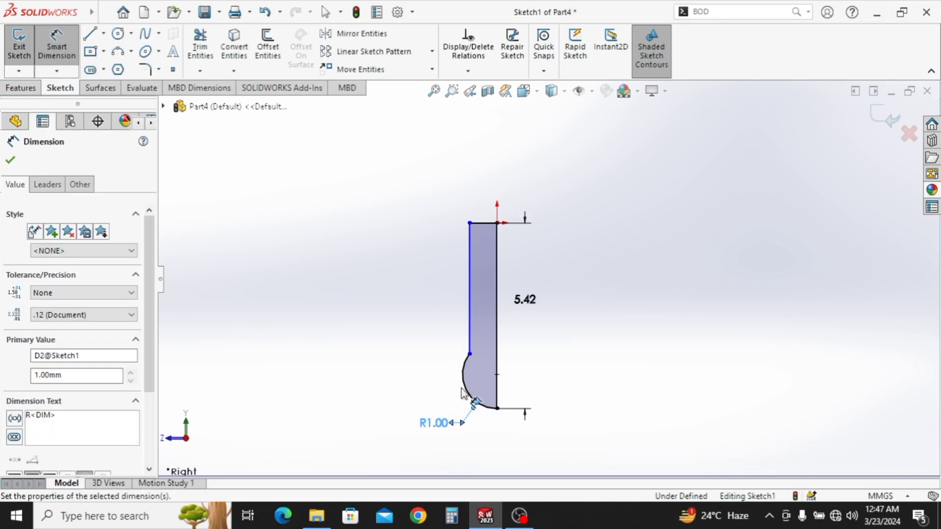
{"action": "left_click", "coordinate": [482, 223]}
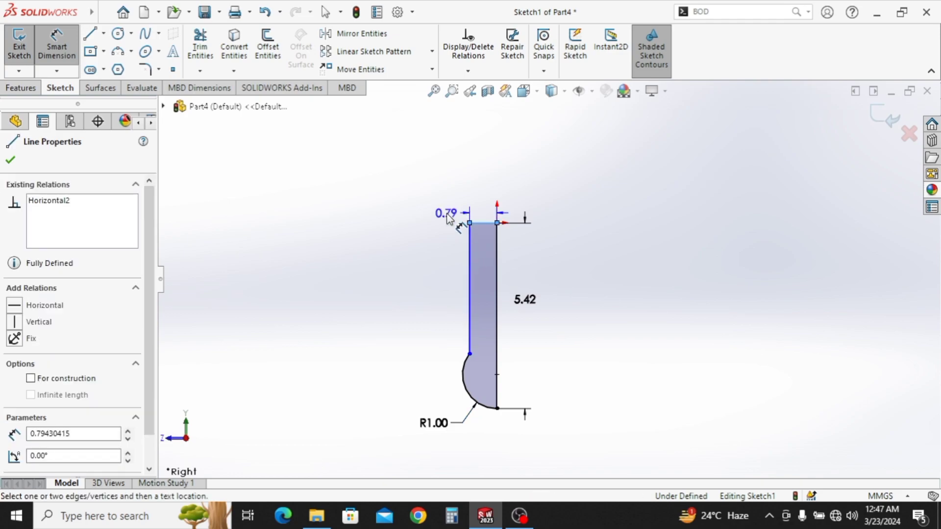
{"action": "left_click", "coordinate": [447, 215]}
{"action": "type", "text": "0.5"}
{"action": "key", "text": "Return"}
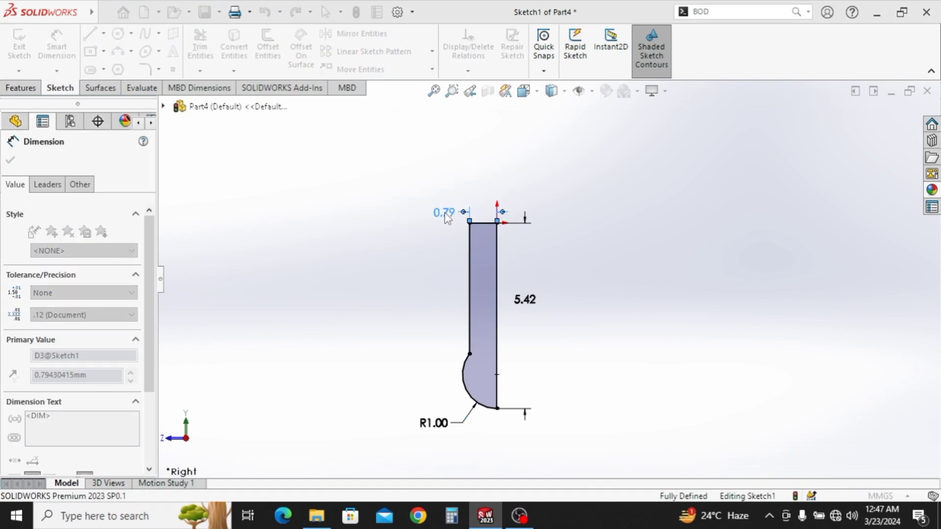
Revolve the profile 360 degrees around its long vertical line to form a solid rod with a ball end
{"action": "left_click", "coordinate": [33, 89]}
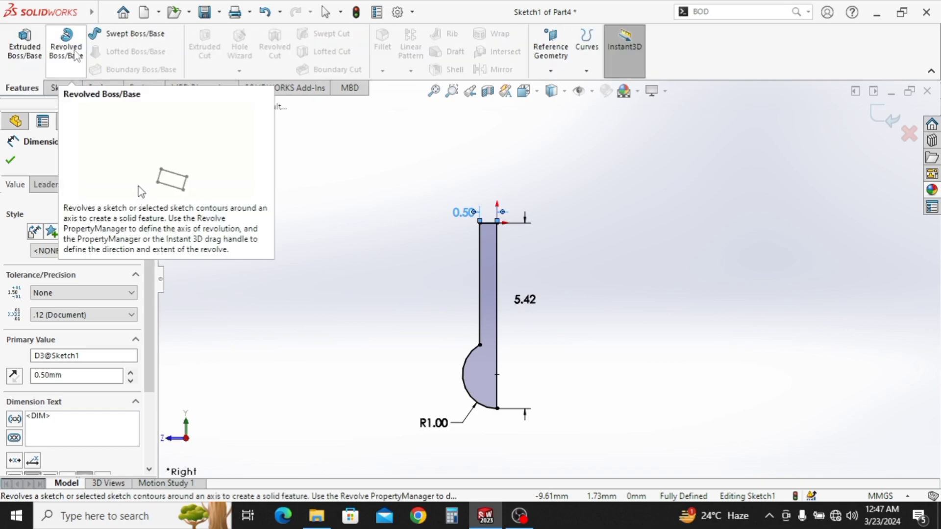
{"action": "left_click", "coordinate": [73, 65]}
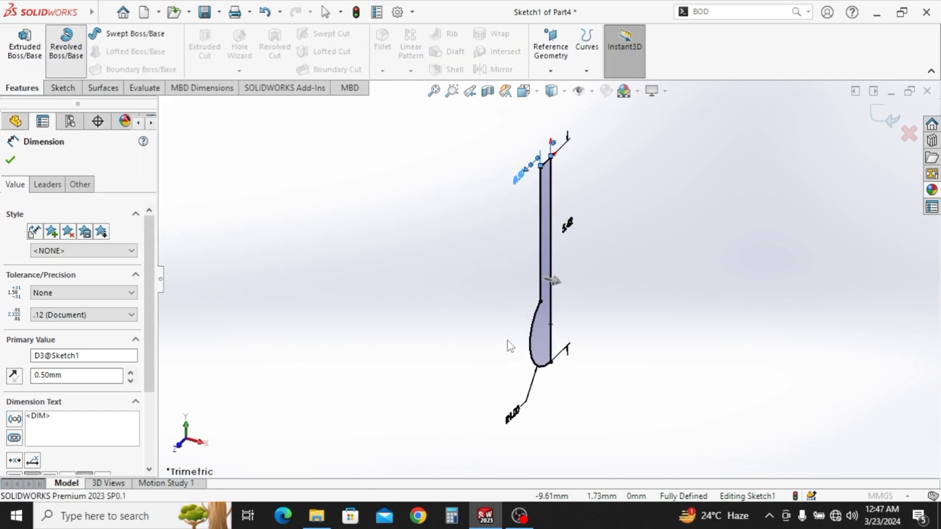
{"action": "mouse_move", "coordinate": [578, 289]}
{"action": "middle_mouse_down"}
{"action": "mouse_move", "coordinate": [562, 282]}
{"action": "mouse_move", "coordinate": [538, 309]}
{"action": "mouse_move", "coordinate": [489, 312]}
{"action": "middle_mouse_up"}
{"action": "scroll", "coordinate": [578, 274], "scroll_direction": "down", "scroll_amount": 2}
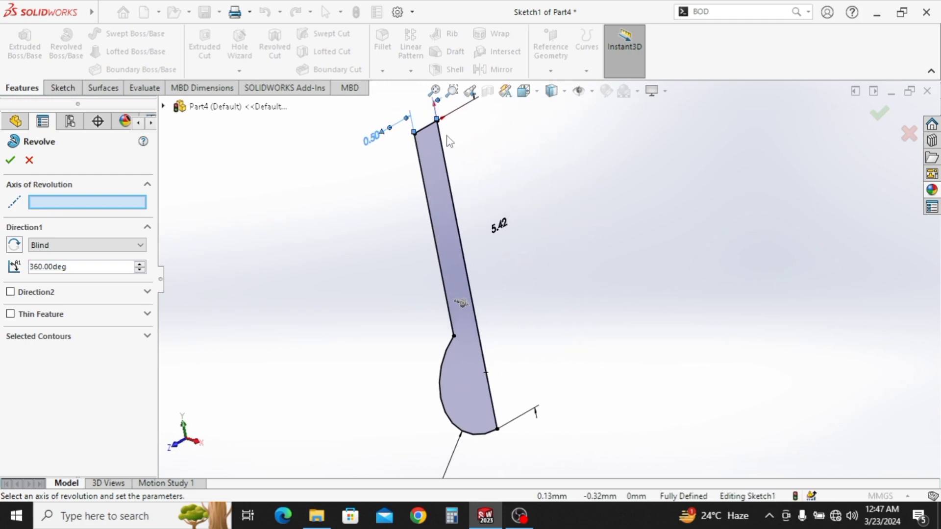
{"action": "left_click", "coordinate": [449, 177]}
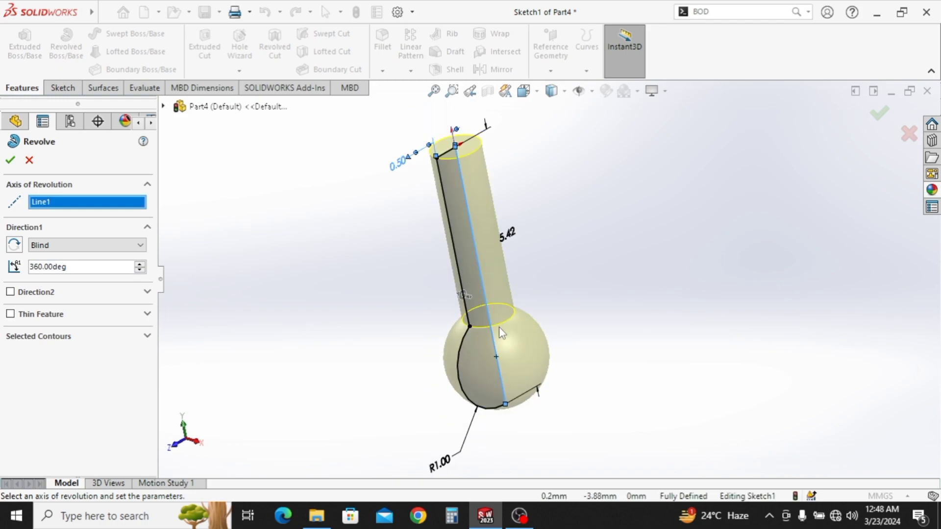
{"action": "left_click", "coordinate": [11, 163]}
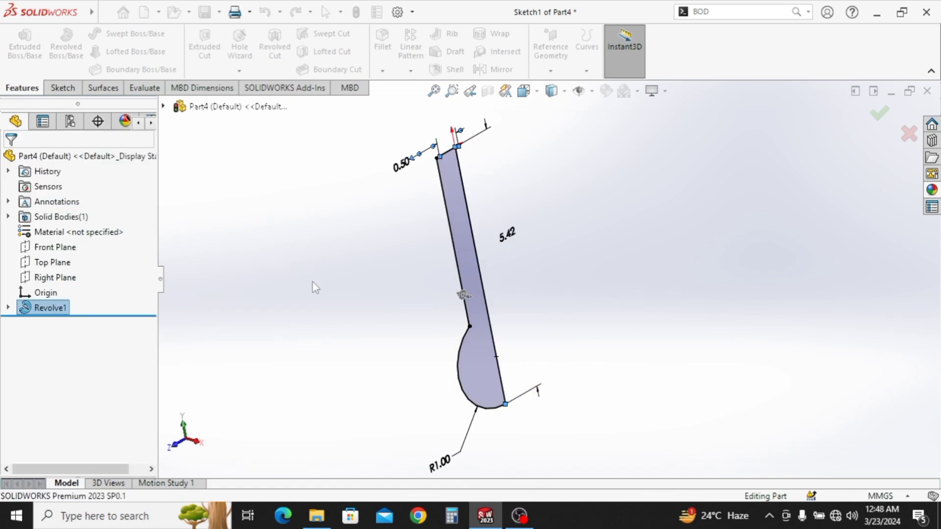
Start a sketch on the Front Plane and draw a circle about 0.95 mm in diameter near the ball's centre
{"action": "left_click", "coordinate": [55, 247]}
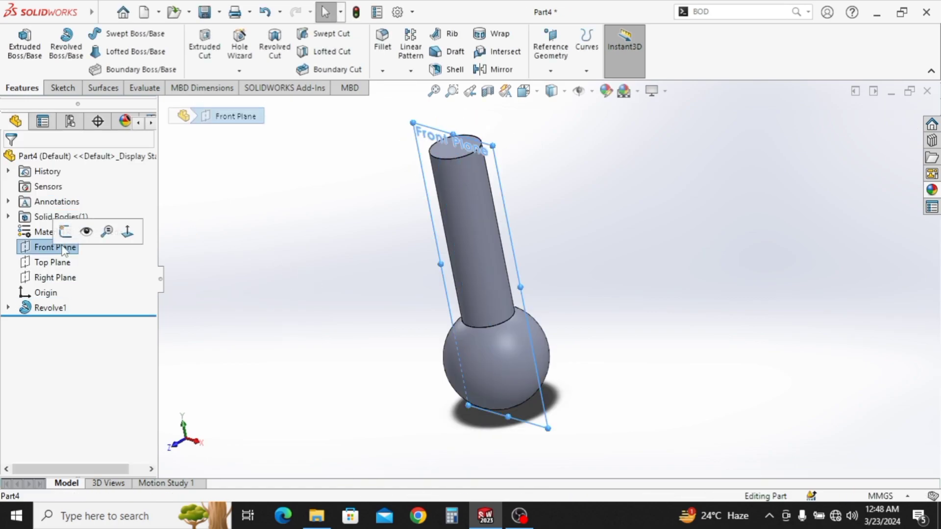
{"action": "left_click", "coordinate": [72, 235]}
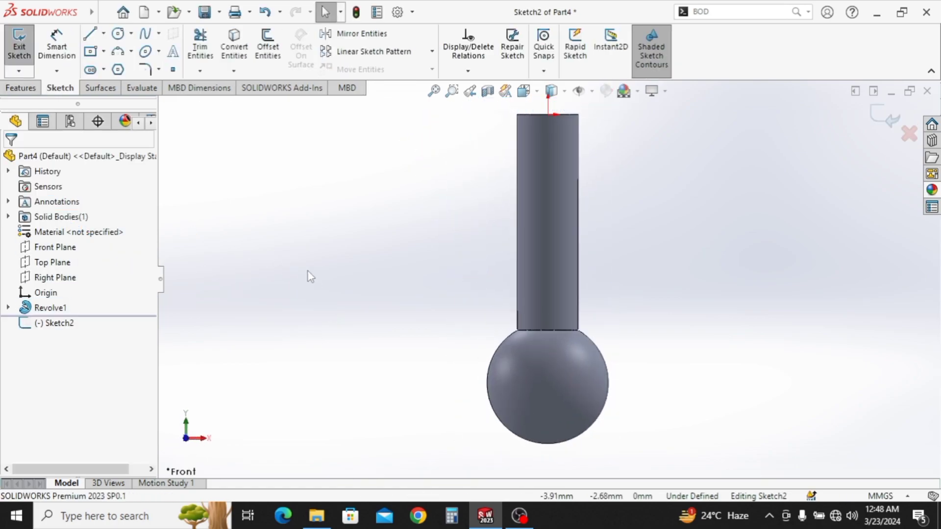
{"action": "left_click", "coordinate": [116, 34]}
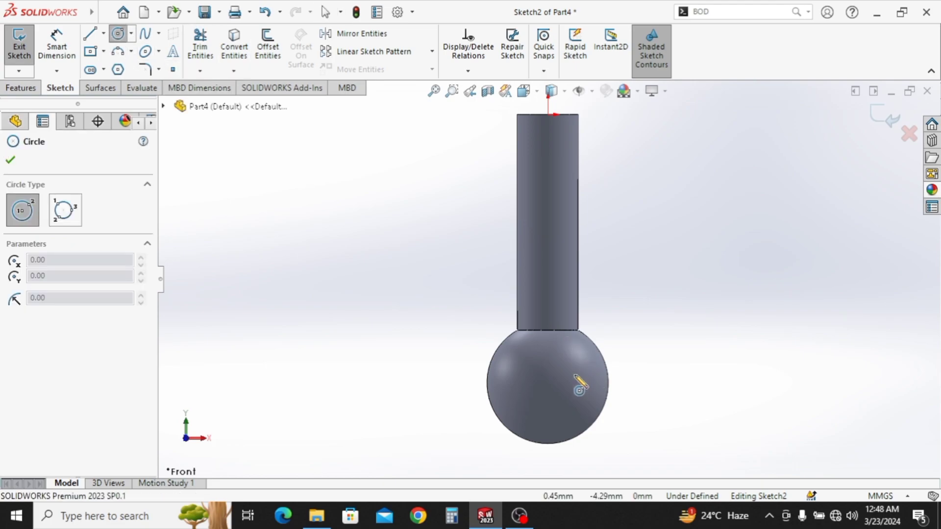
{"action": "left_click", "coordinate": [548, 385]}
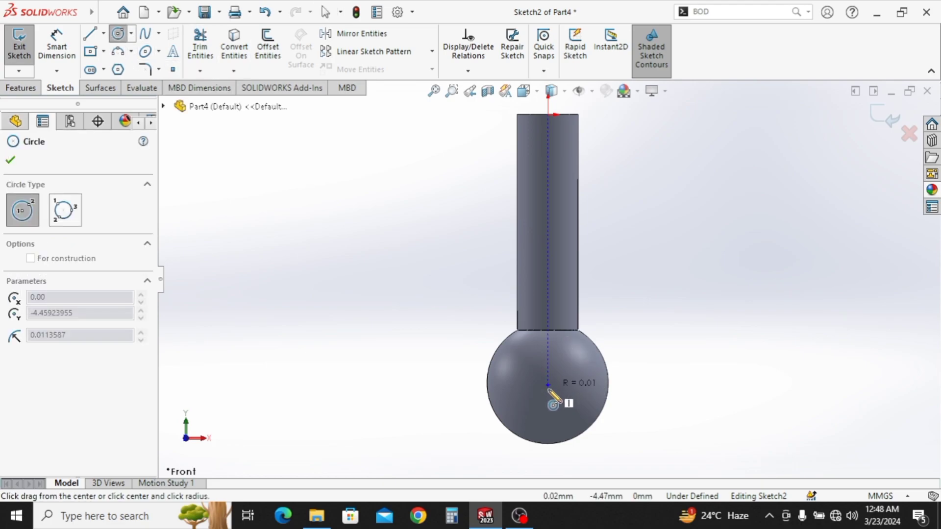
{"action": "left_click", "coordinate": [556, 412]}
Dimension the circle on the ball to a 1.5 mm diameter
{"action": "left_click", "coordinate": [74, 57]}
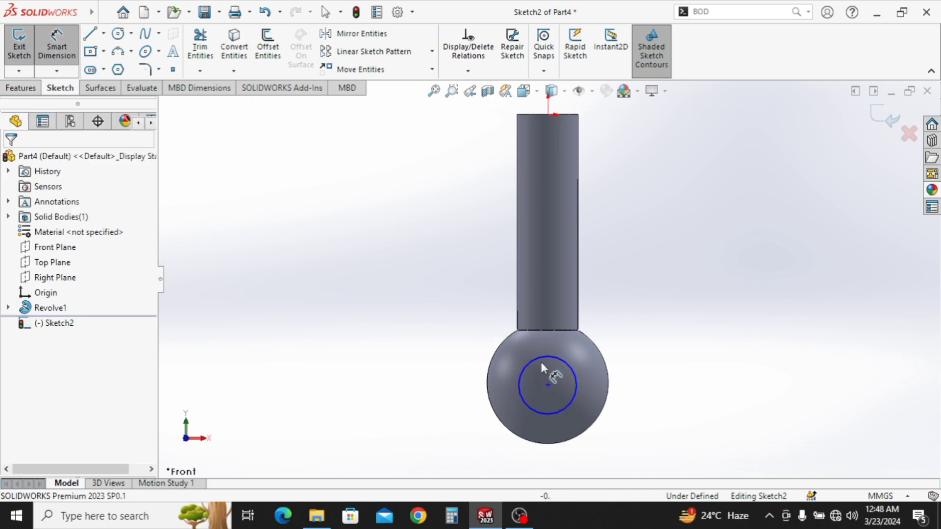
{"action": "left_click", "coordinate": [494, 369]}
{"action": "left_click", "coordinate": [453, 387]}
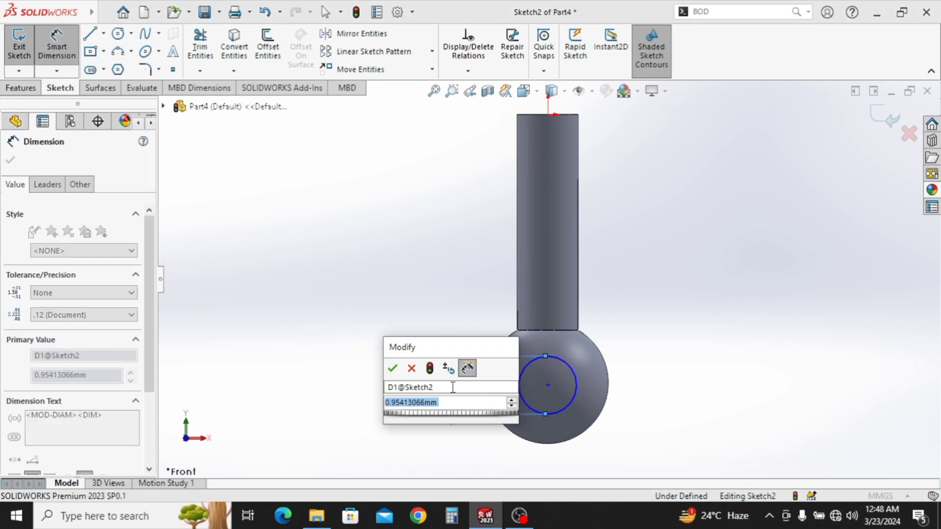
{"action": "type", "text": "1.5"}
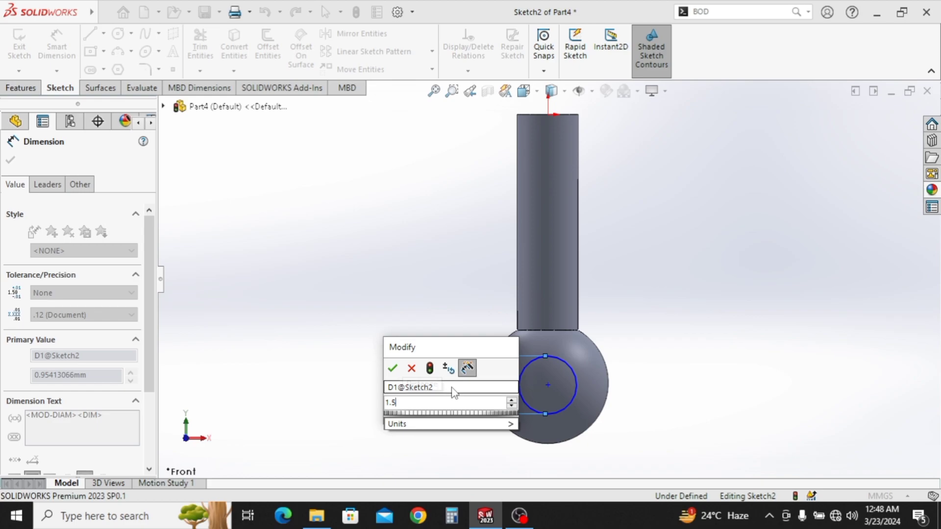
{"action": "key", "text": "Return"}
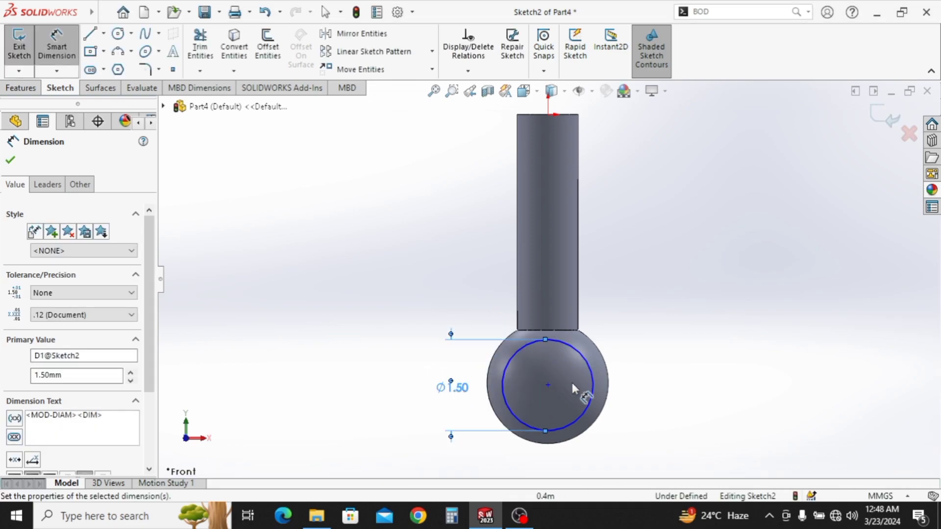
{"action": "key", "text": "Escape"}
{"action": "key", "text": "Escape"}
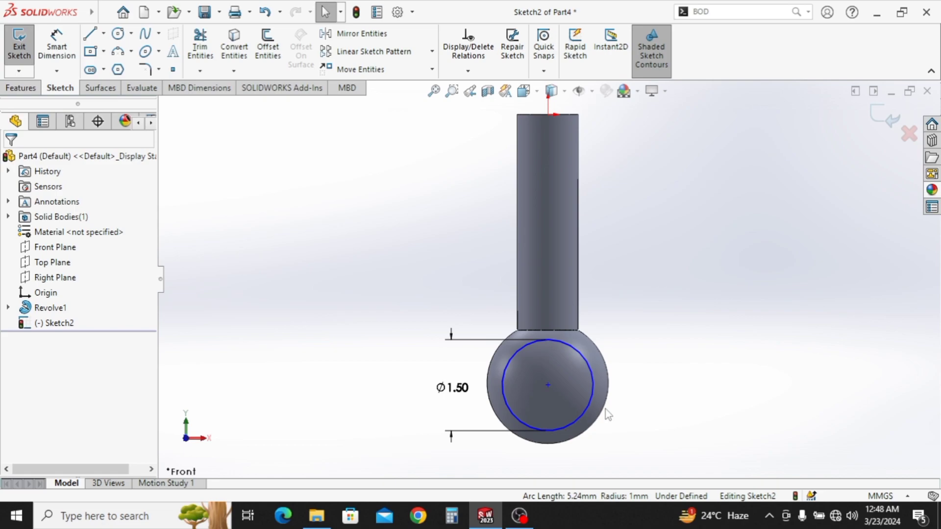
Make the sketched circle concentric with the ball's silhouette edge
{"action": "left_click", "coordinate": [590, 407]}
{"action": "left_click", "coordinate": [606, 414], "text": "ctrl"}
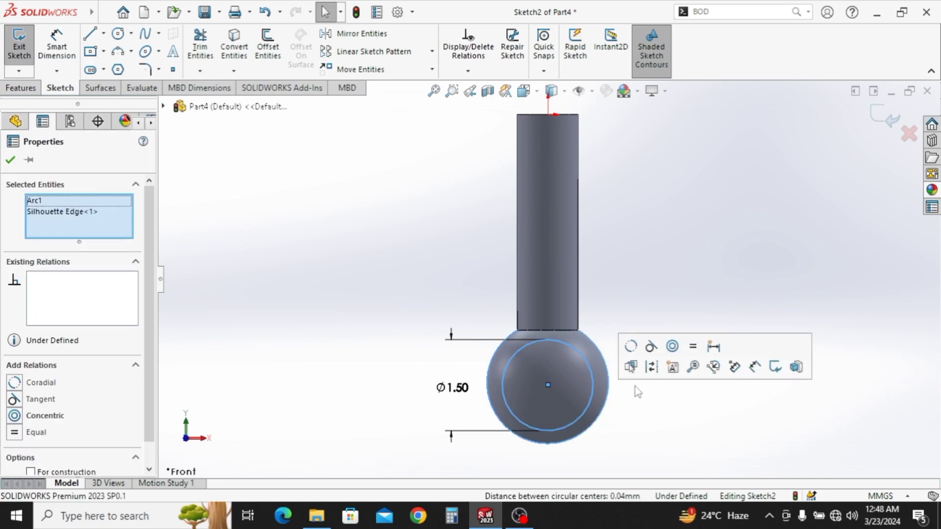
{"action": "left_click", "coordinate": [671, 348]}
{"action": "left_click", "coordinate": [674, 423]}
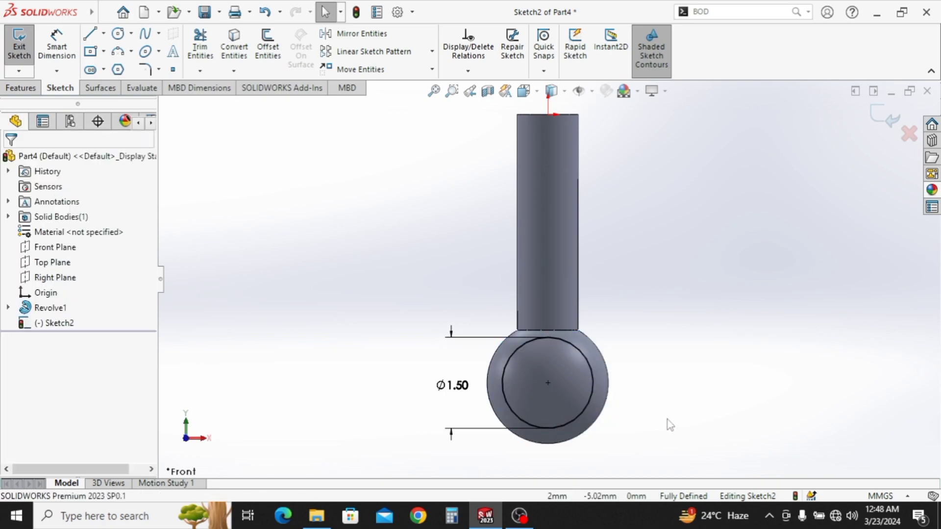
Cut the 1.5 mm circle through the whole ball in both directions with an Extruded Cut set to Through All - Both
{"action": "scroll", "coordinate": [666, 420], "scroll_direction": "up", "scroll_amount": 2}
{"action": "middle_click_drag", "start_coordinate": [665, 419], "coordinate": [592, 418], "text": "ctrl"}
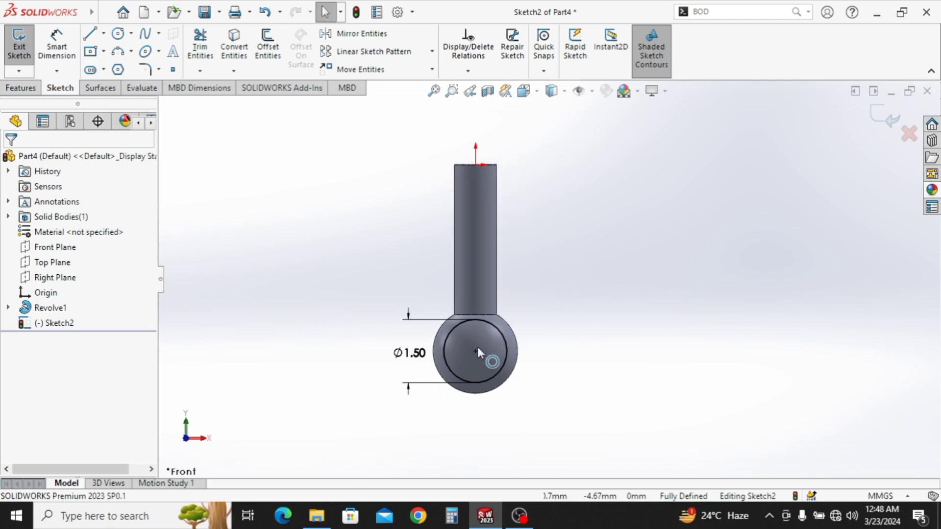
{"action": "left_click", "coordinate": [22, 89]}
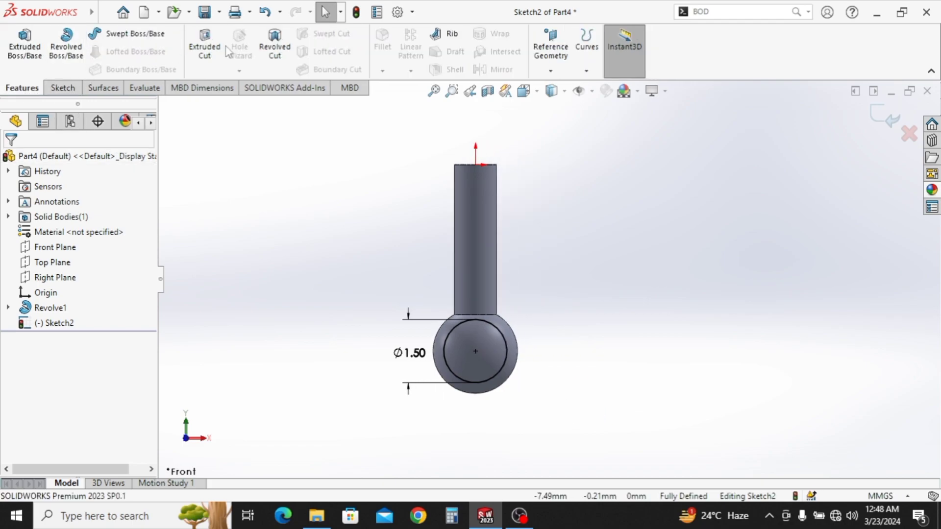
{"action": "left_click", "coordinate": [204, 49]}
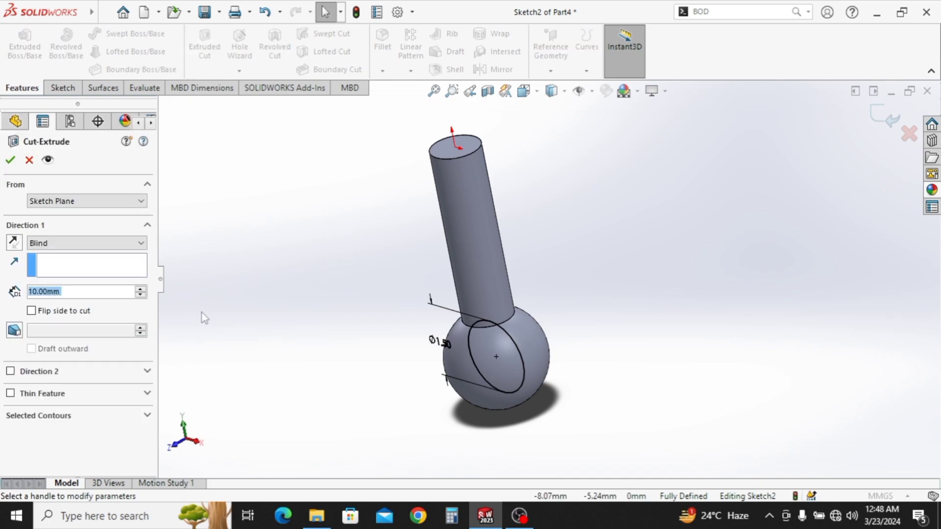
{"action": "left_click", "coordinate": [74, 243]}
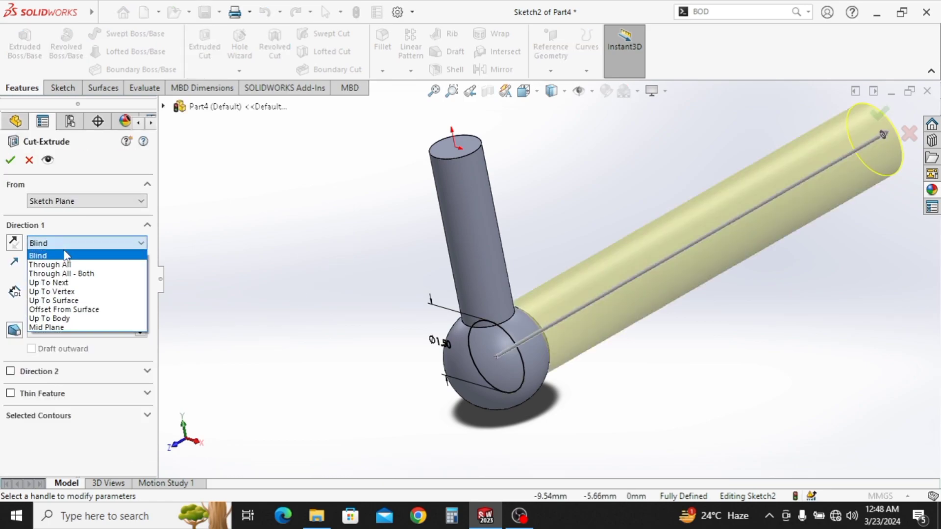
{"action": "left_click", "coordinate": [80, 274]}
{"action": "left_click", "coordinate": [10, 160]}
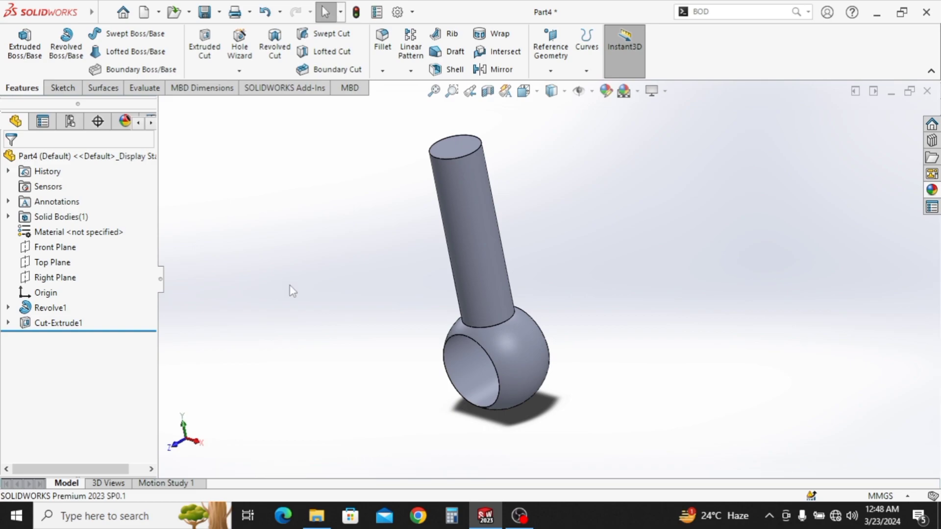
Sketch a centre rectangle about 0.68 by 0.42 mm on the rod's flat end face, above the origin and overlapping the circular edge
{"action": "left_click", "coordinate": [461, 147]}
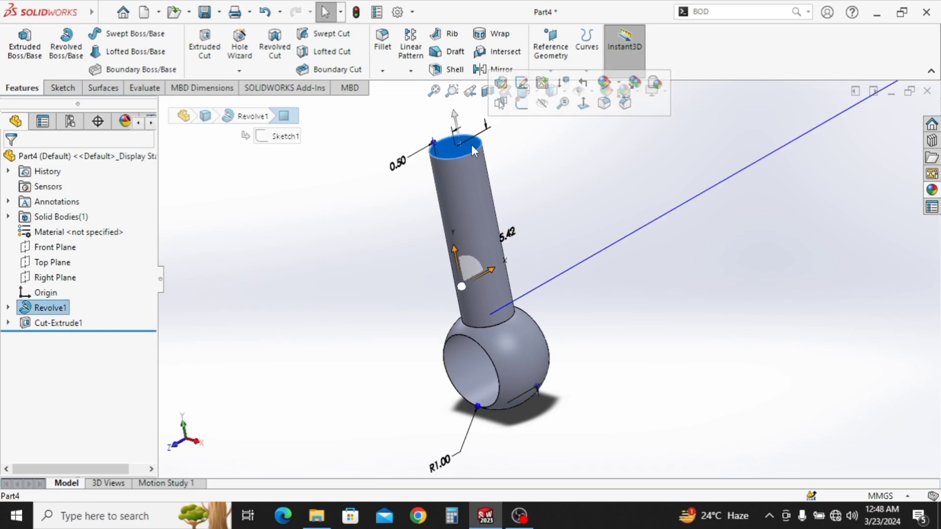
{"action": "left_click", "coordinate": [498, 101]}
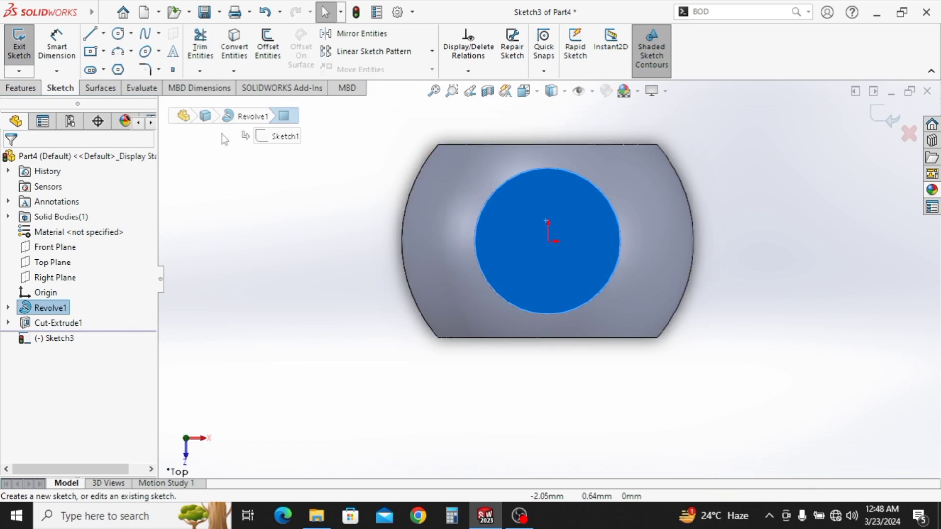
{"action": "left_click", "coordinate": [548, 159]}
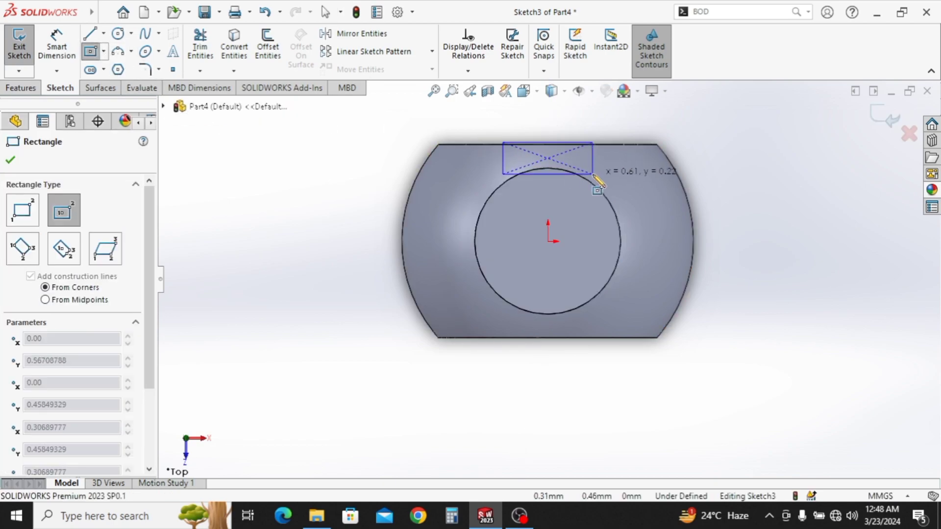
{"action": "left_click", "coordinate": [592, 182]}
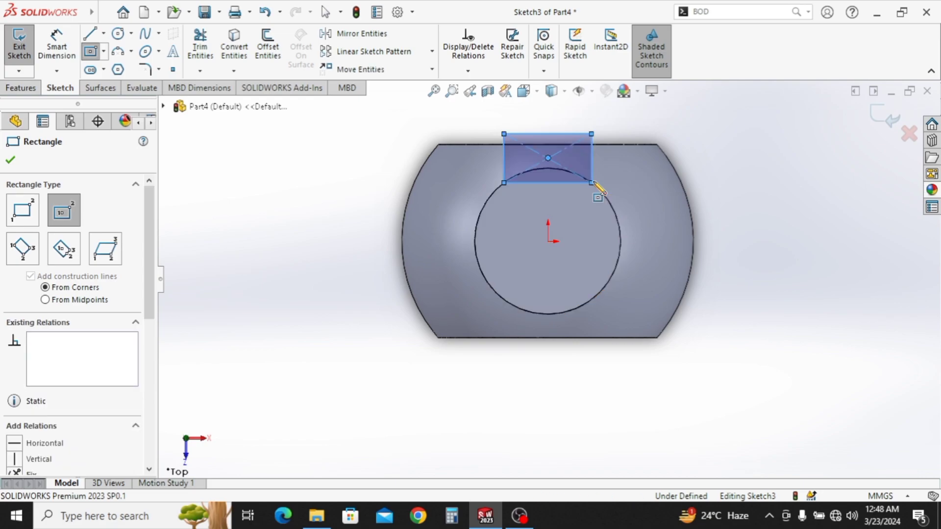
{"action": "key", "text": "Escape"}
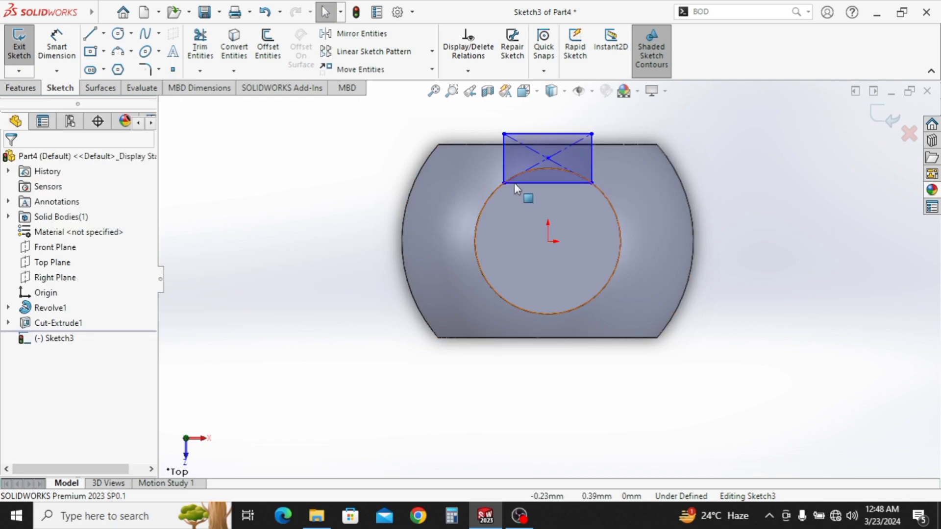
{"action": "left_click_drag", "start_coordinate": [504, 182], "coordinate": [495, 199]}
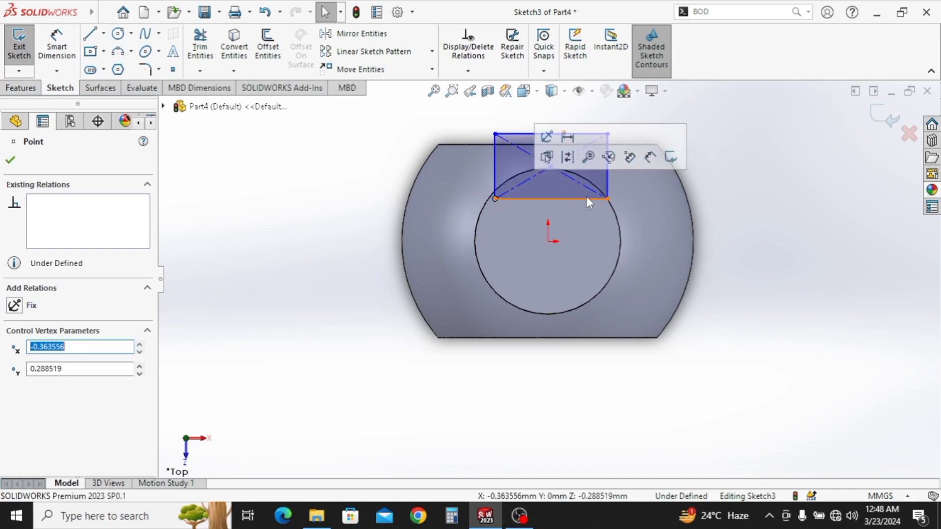
{"action": "left_click", "coordinate": [607, 197]}
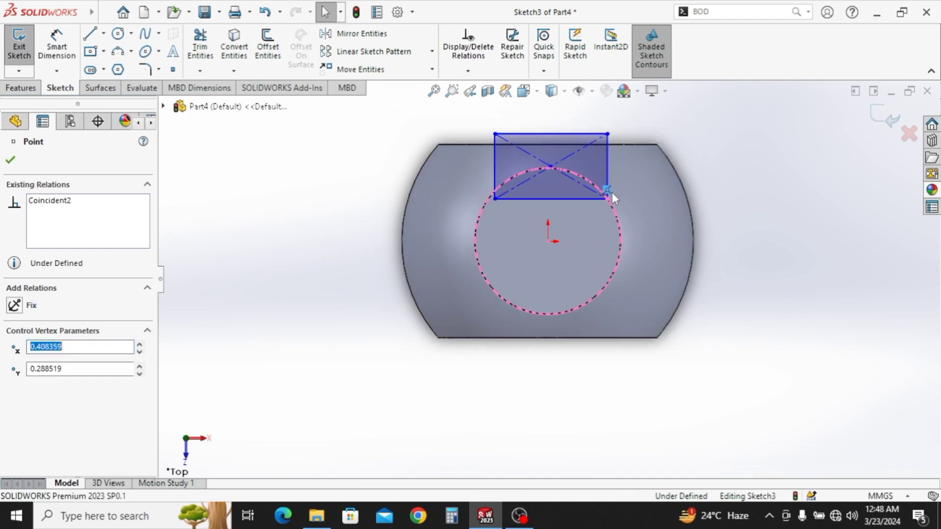
{"action": "mouse_move", "coordinate": [610, 198]}
{"action": "left_mouse_down"}
{"action": "mouse_move", "coordinate": [588, 203]}
{"action": "mouse_move", "coordinate": [595, 196]}
{"action": "left_mouse_up"}
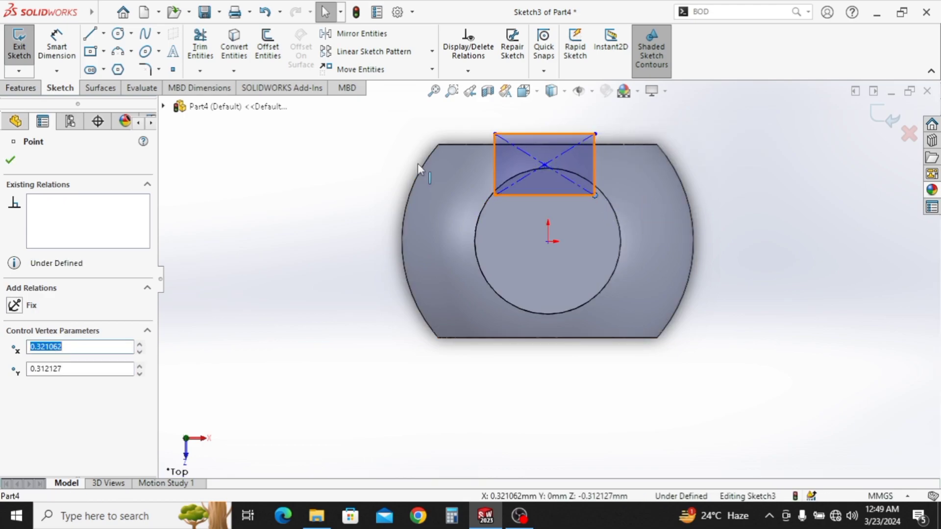
Dimension the rectangle to 0.18 mm high and 0.57 mm wide
{"action": "left_click", "coordinate": [56, 46]}
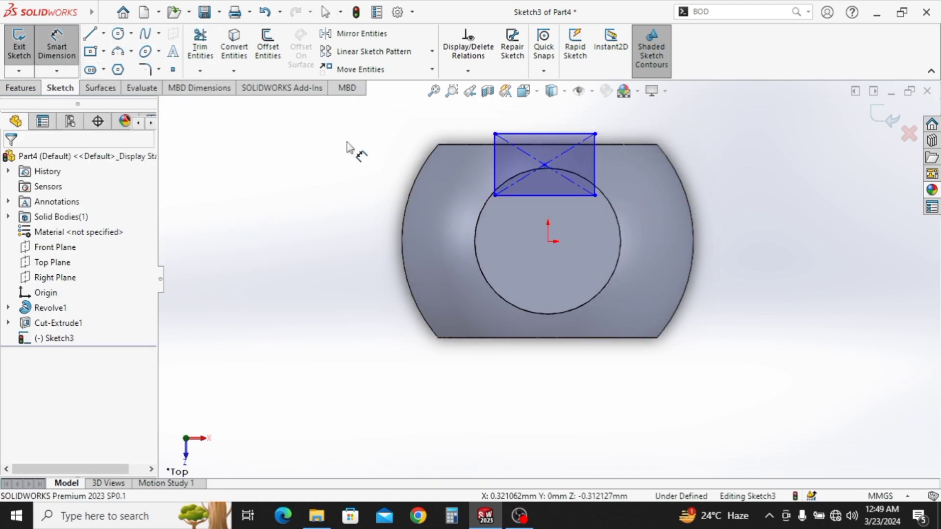
{"action": "left_click", "coordinate": [596, 166]}
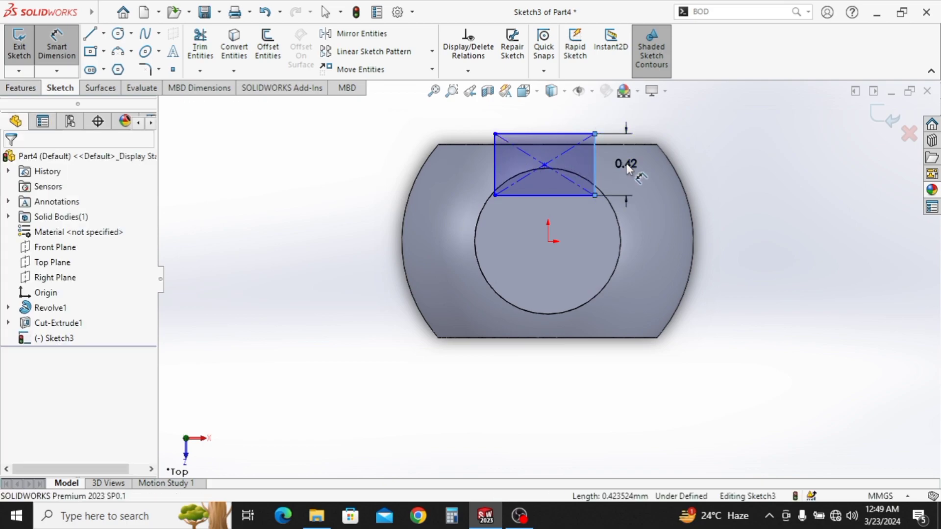
{"action": "left_click", "coordinate": [628, 167]}
{"action": "type", "text": "0.18"}
{"action": "key", "text": "Return"}
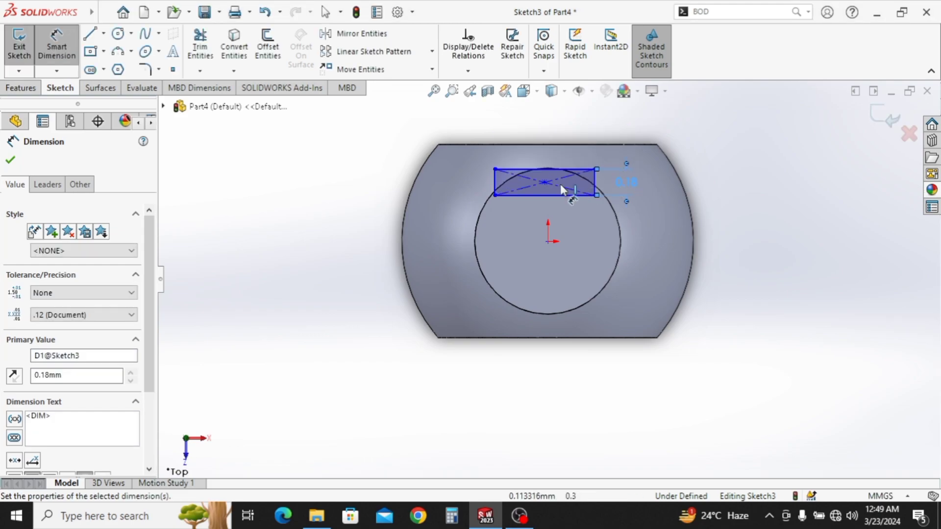
{"action": "left_click", "coordinate": [544, 195]}
{"action": "left_click", "coordinate": [542, 211]}
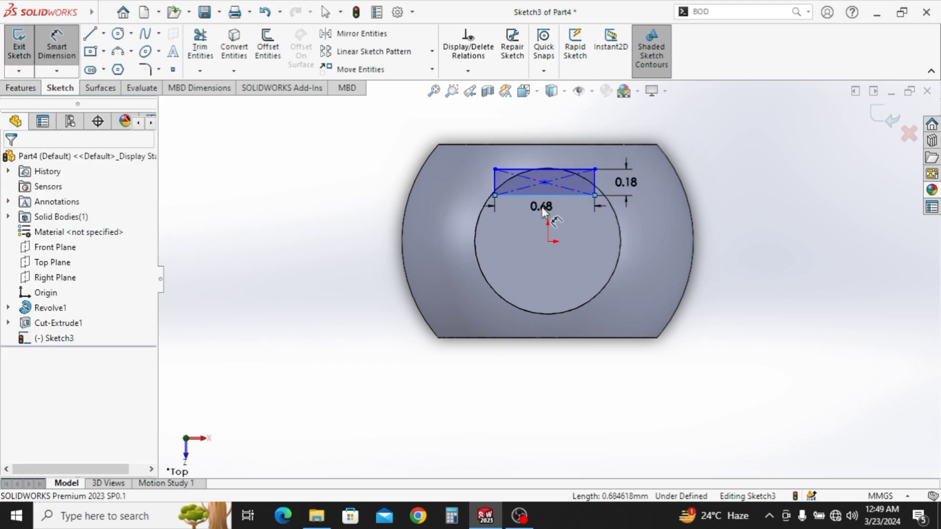
{"action": "type", "text": "0.7"}
{"action": "key", "text": "Return"}
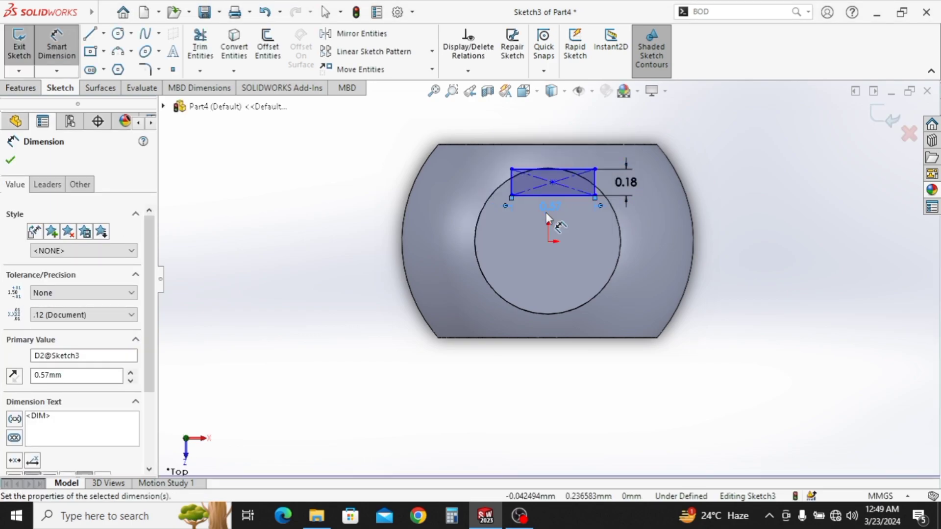
{"action": "key", "text": "Escape"}
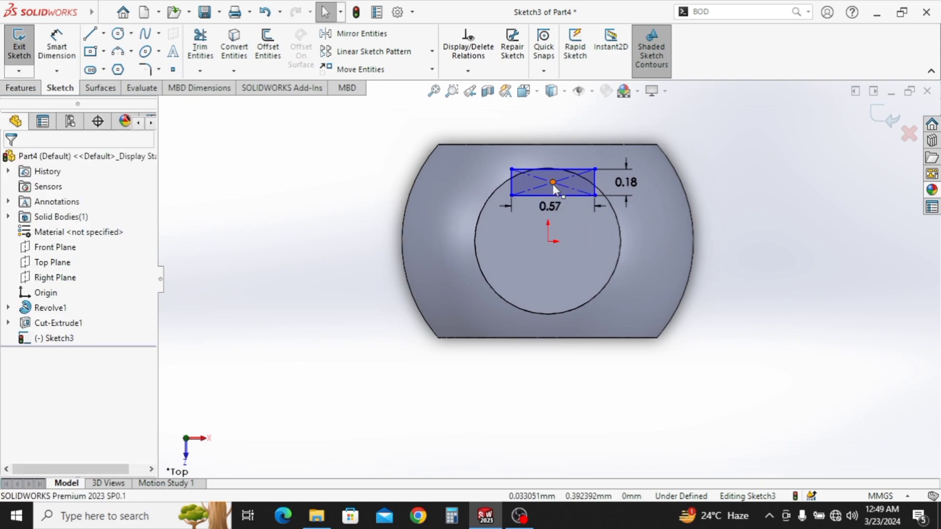
Align the rectangle's centre vertically with the origin and move it up until its lower corners meet the rod's circular edge
{"action": "left_click", "coordinate": [553, 183]}
{"action": "left_click", "coordinate": [548, 241], "text": "ctrl"}
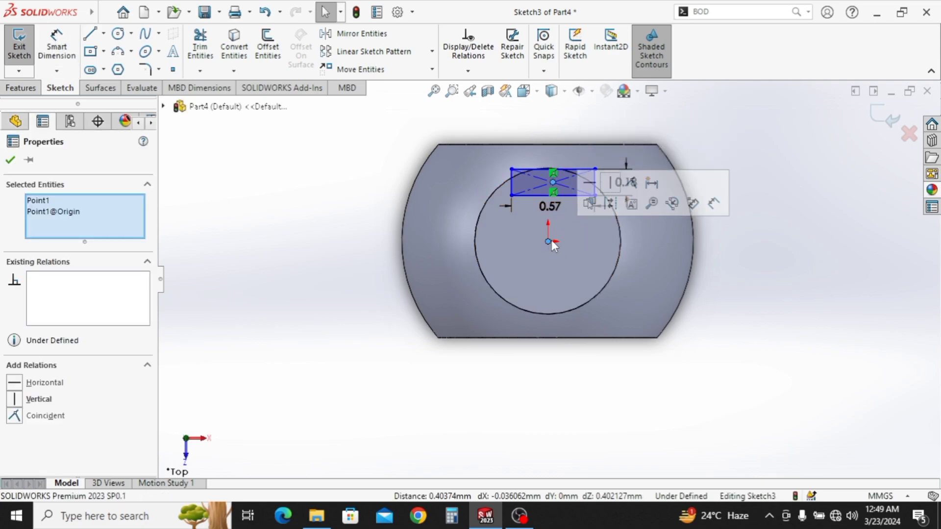
{"action": "left_click", "coordinate": [612, 184]}
{"action": "left_click", "coordinate": [794, 325]}
{"action": "left_click_drag", "start_coordinate": [556, 168], "coordinate": [558, 153]}
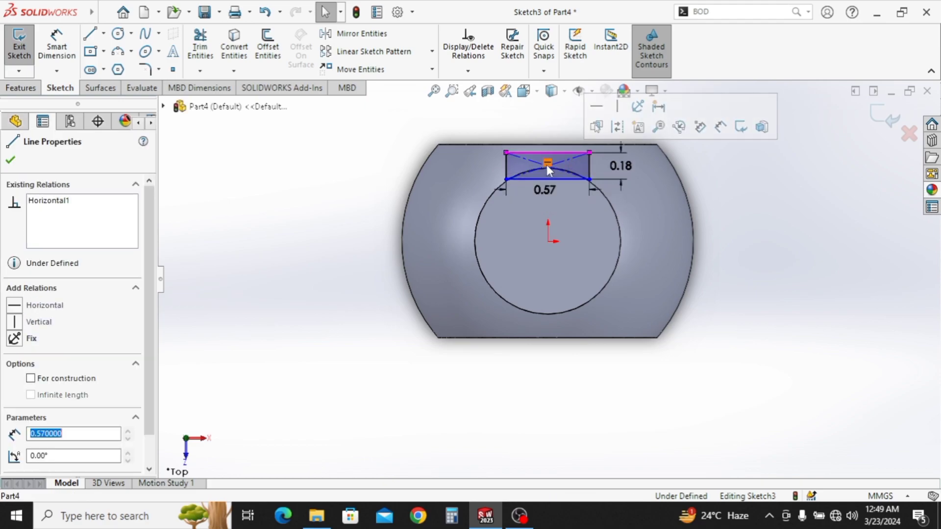
Circular-pattern the rectangle's four lines around the origin with 4 equally spaced instances over 360 degrees
{"action": "left_click", "coordinate": [520, 165]}
{"action": "left_click", "coordinate": [219, 120]}
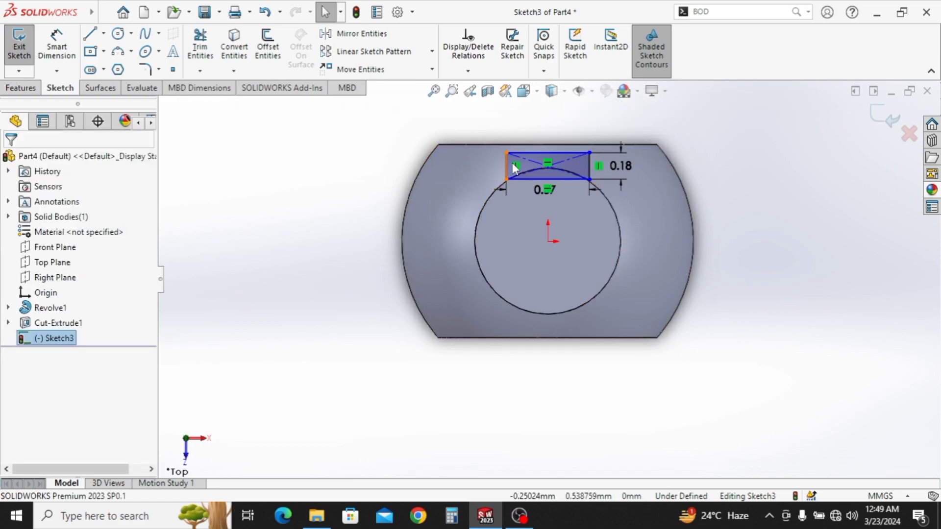
{"action": "left_click", "coordinate": [524, 165]}
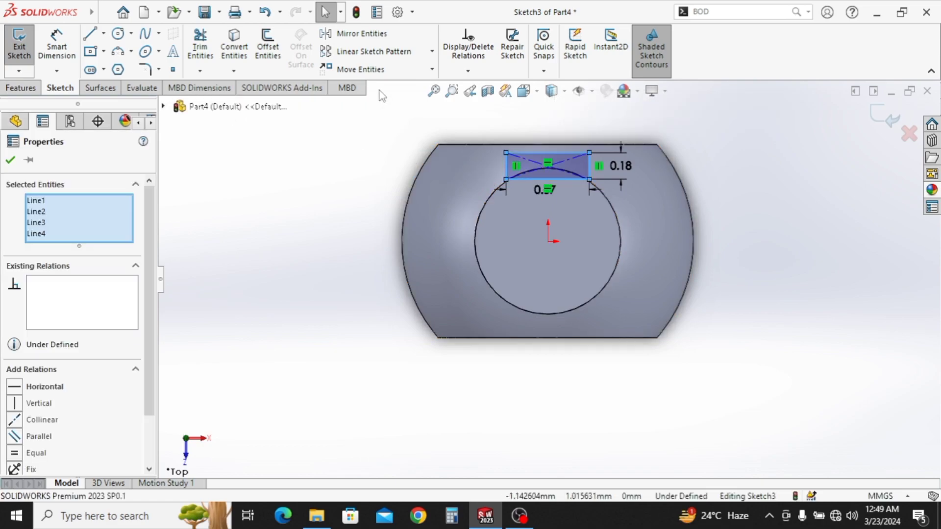
{"action": "left_click", "coordinate": [432, 51]}
{"action": "left_click", "coordinate": [388, 86]}
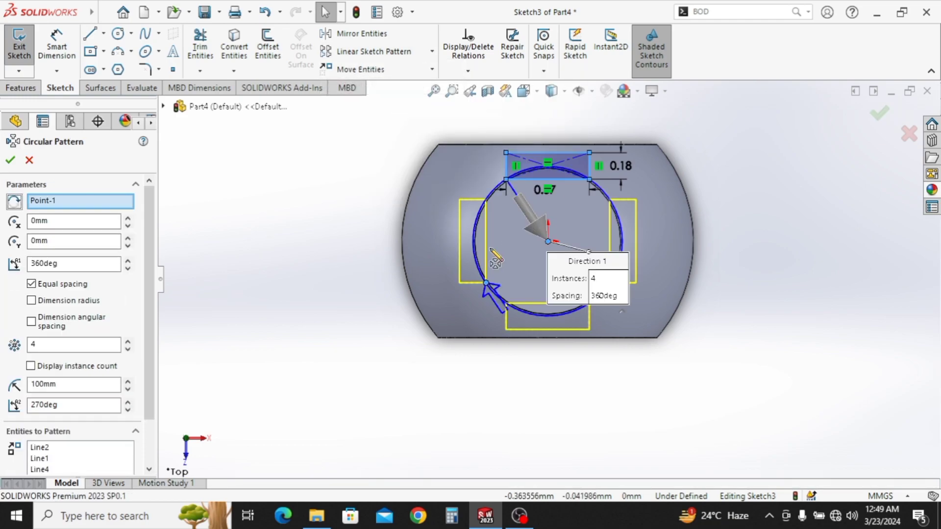
{"action": "left_click", "coordinate": [10, 160]}
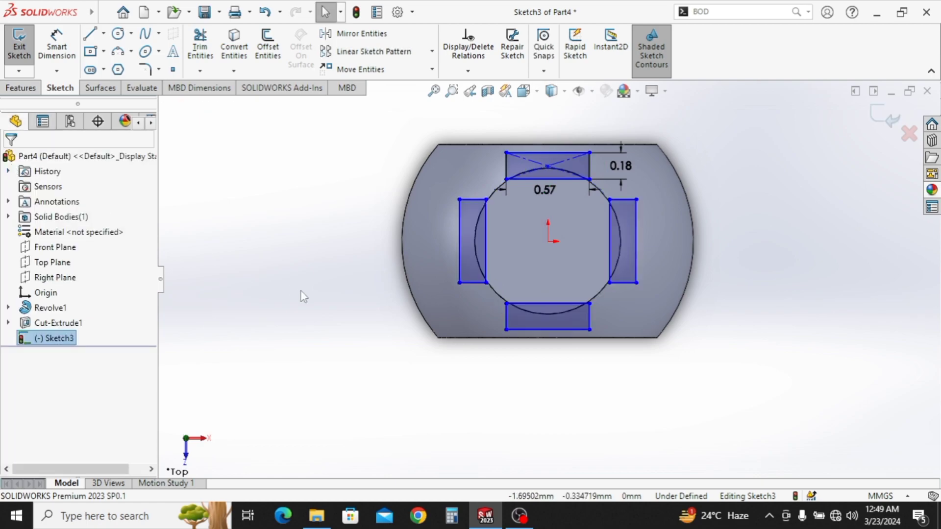
Cut the four rectangles into the rod's end with a Blind Extruded Cut 1.22 mm deep
{"action": "left_click", "coordinate": [29, 89]}
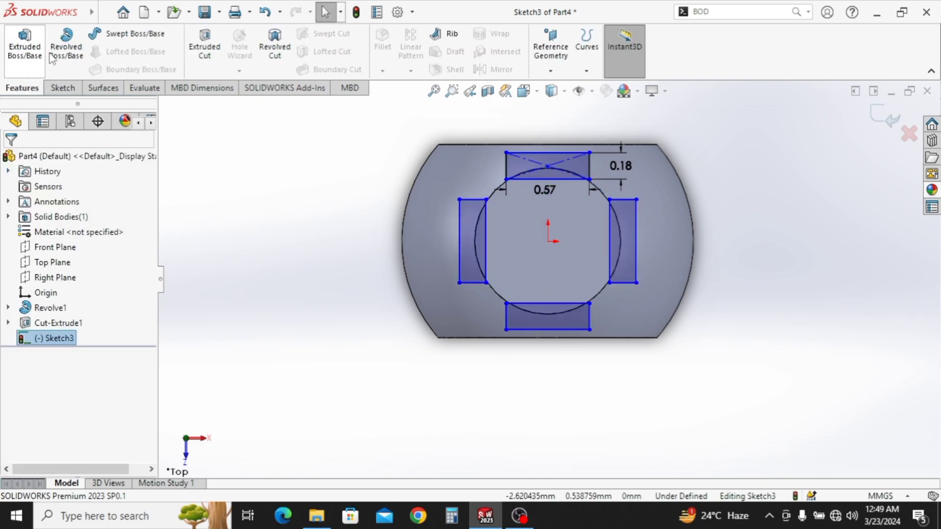
{"action": "left_click", "coordinate": [212, 60]}
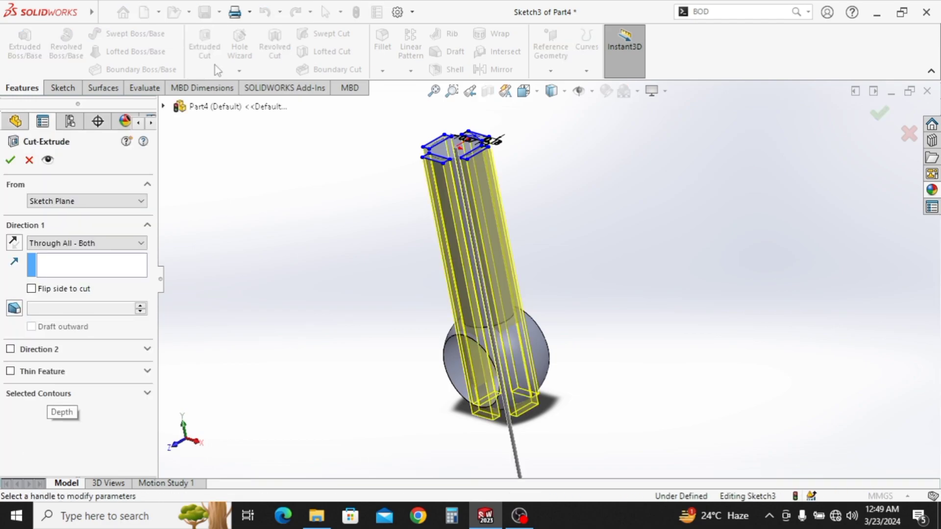
{"action": "left_click", "coordinate": [87, 243]}
{"action": "left_click", "coordinate": [38, 255]}
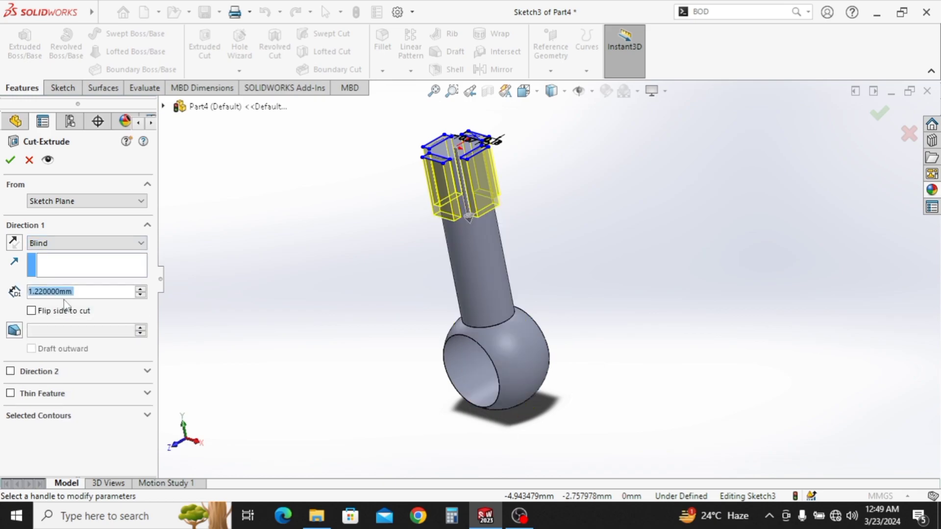
{"action": "type", "text": "1.22"}
{"action": "key", "text": "Return"}
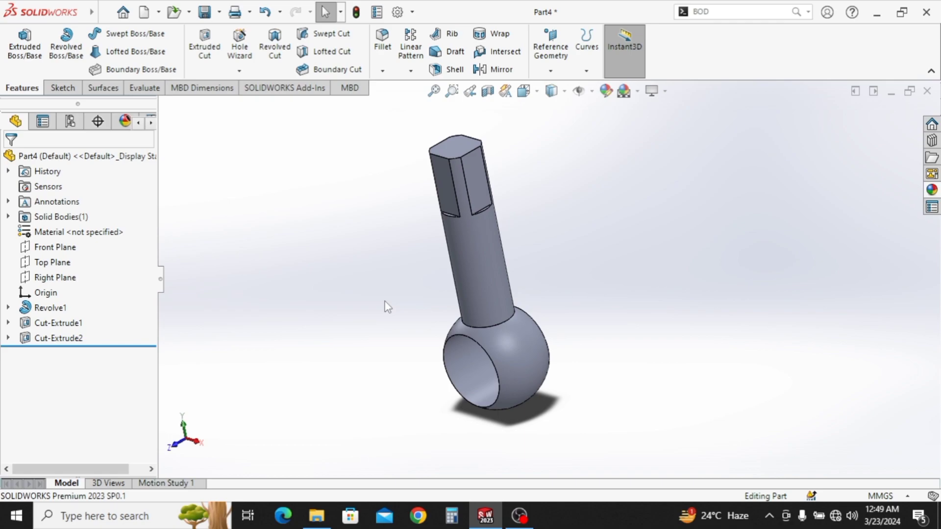
Save the part as "Part 1" in the ZS Assembly folder
{"action": "middle_click_drag", "start_coordinate": [463, 274], "coordinate": [435, 268]}
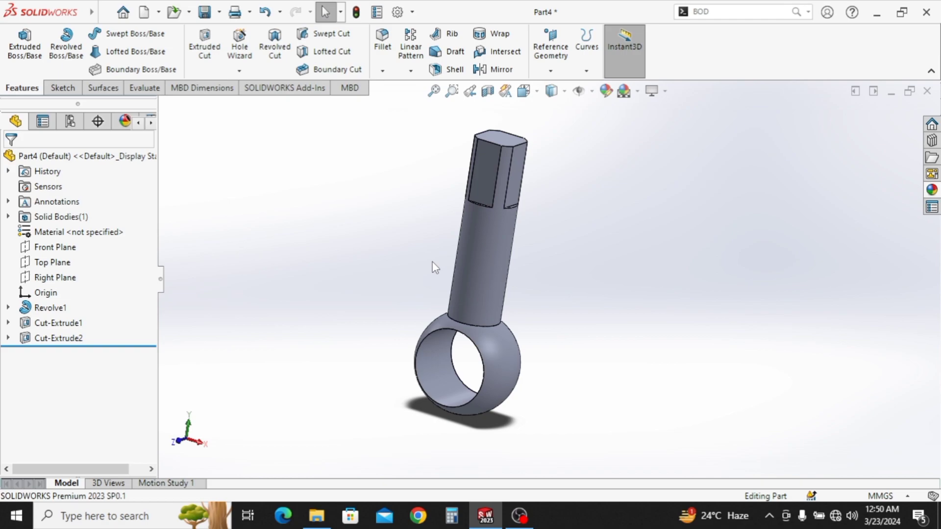
{"action": "middle_click_drag", "start_coordinate": [510, 273], "coordinate": [528, 330]}
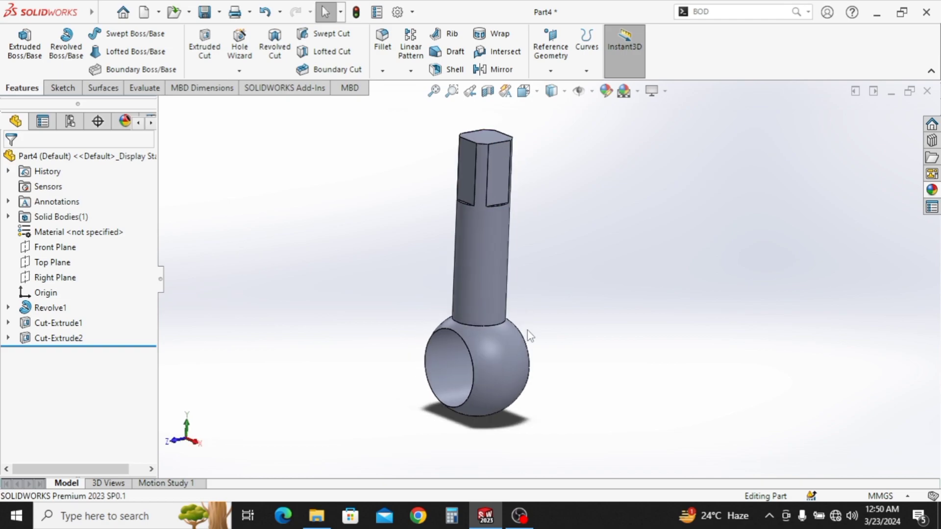
{"action": "key", "text": "ctrl+s"}
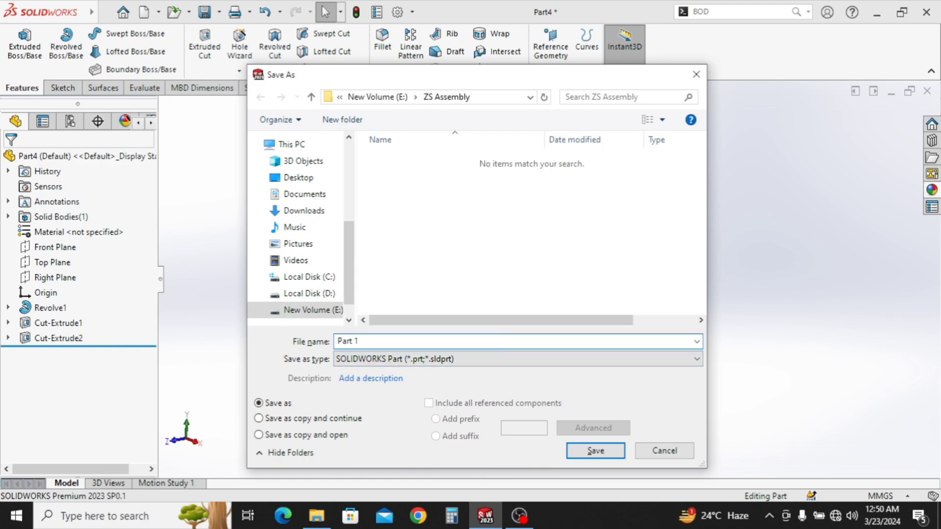
{"action": "left_click", "coordinate": [596, 451]}
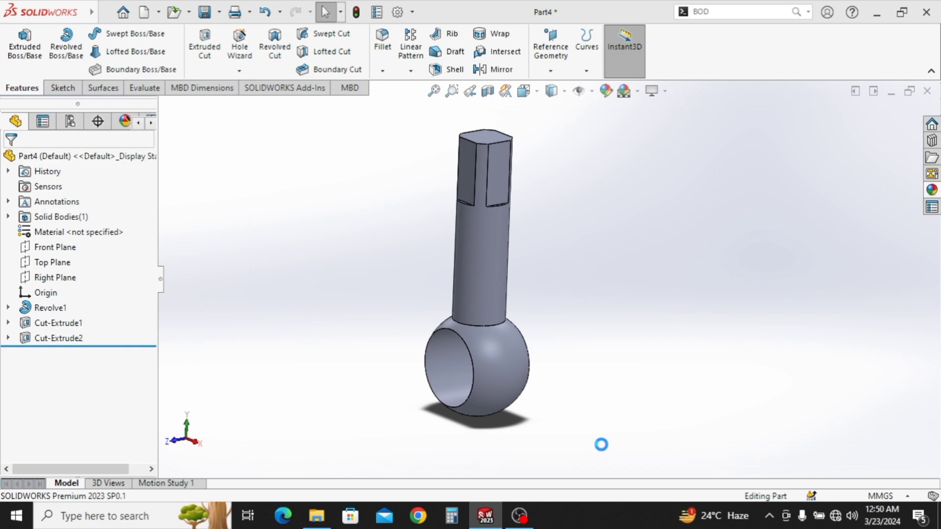
Close the saved part and create a new part document
{"action": "left_click", "coordinate": [928, 94]}
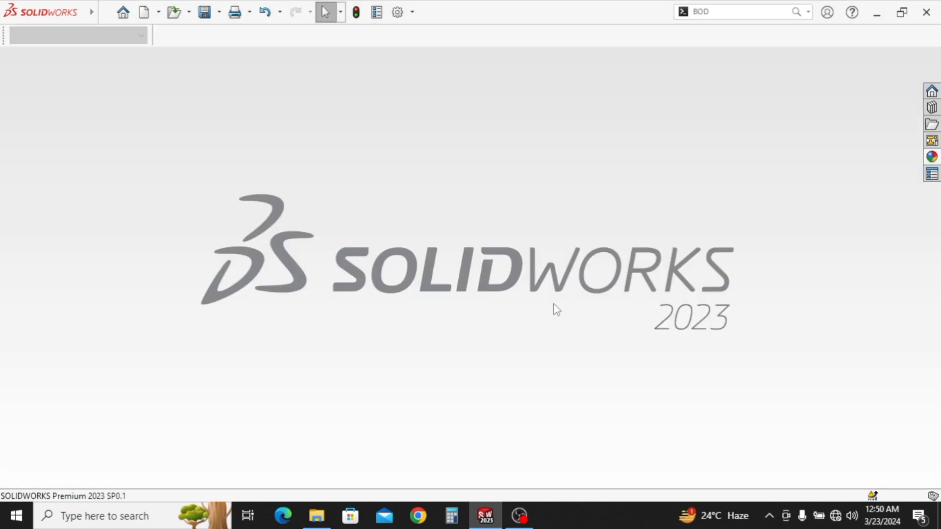
{"action": "left_click", "coordinate": [146, 21]}
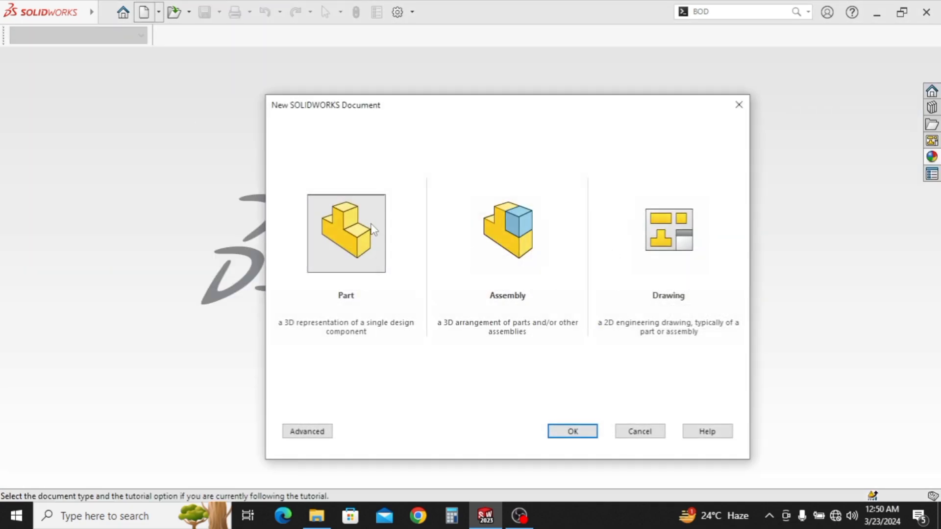
{"action": "double_click", "coordinate": [350, 244]}
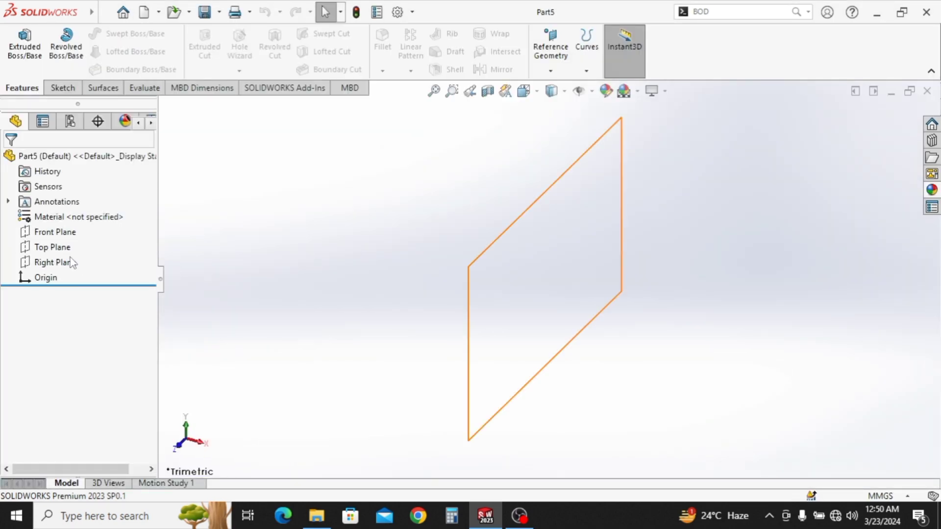
Sketch a closed stepped profile about 111 mm tall on the Right Plane, running down from the origin, with a small flange on its outer side
{"action": "left_click", "coordinate": [67, 261]}
{"action": "left_click", "coordinate": [77, 240]}
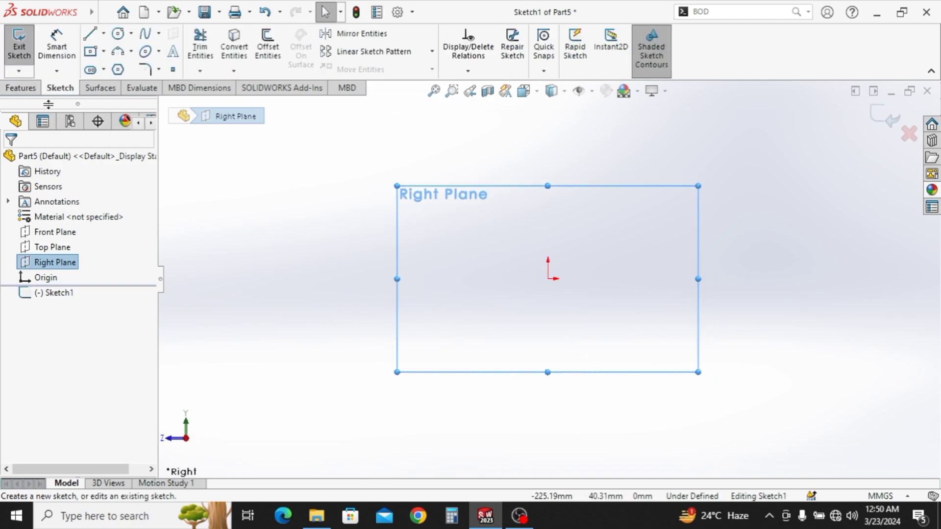
{"action": "left_click", "coordinate": [90, 33]}
{"action": "left_click", "coordinate": [445, 220]}
{"action": "left_click", "coordinate": [445, 408]}
{"action": "left_click", "coordinate": [489, 409]}
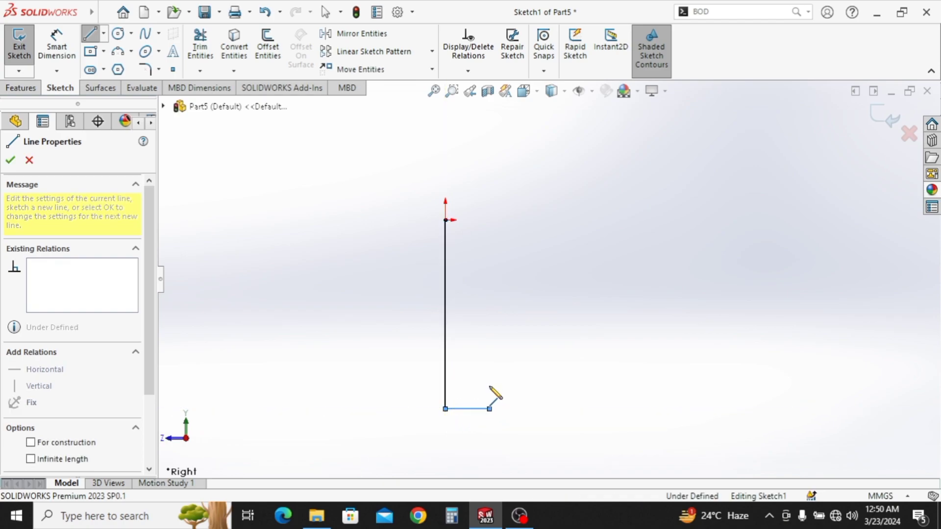
{"action": "left_click", "coordinate": [489, 314]}
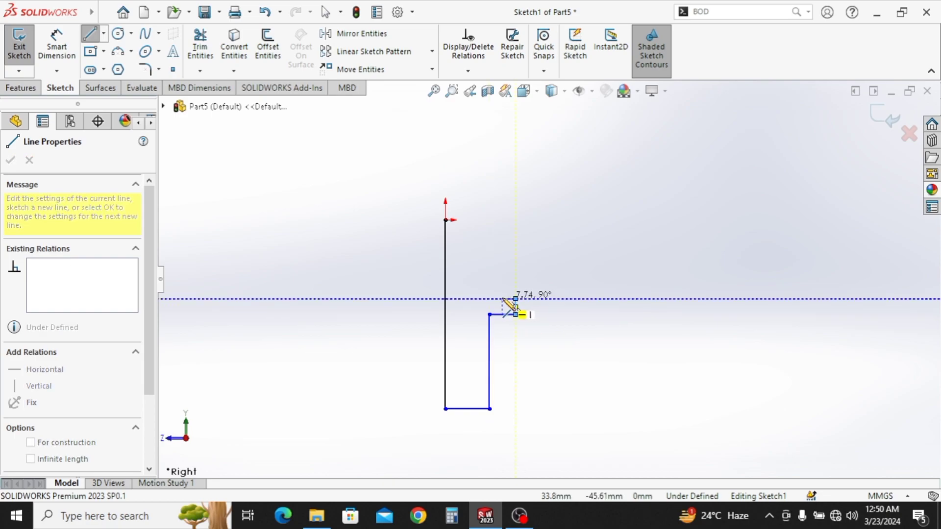
{"action": "left_click", "coordinate": [516, 299]}
{"action": "left_click", "coordinate": [503, 298]}
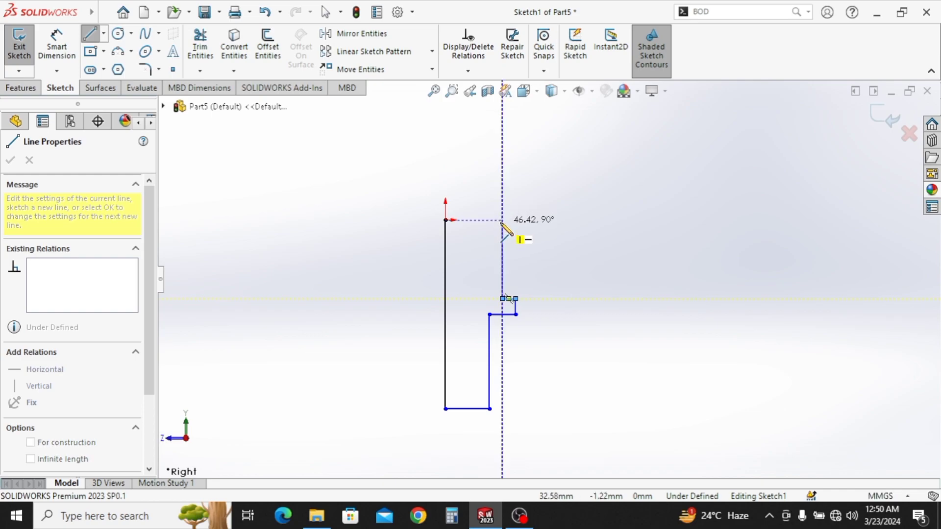
{"action": "left_click", "coordinate": [446, 220]}
{"action": "key", "text": "Escape"}
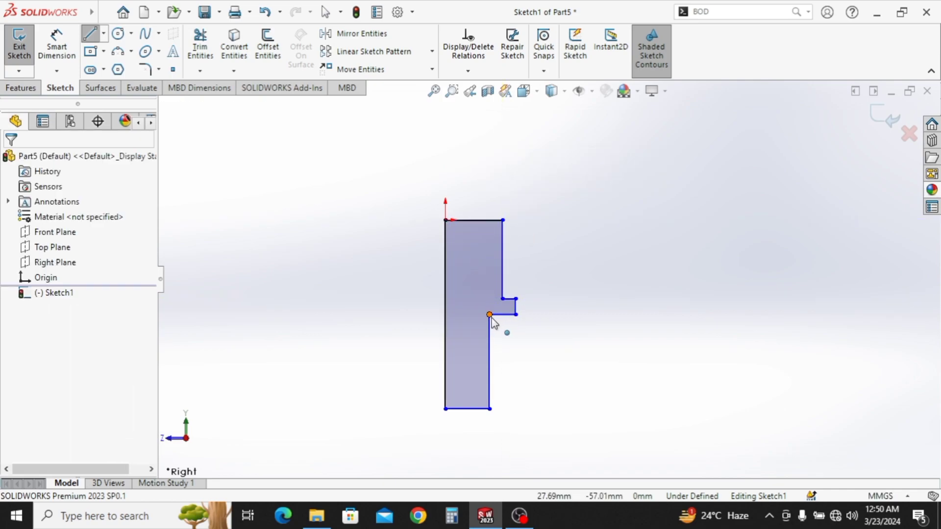
{"action": "left_click", "coordinate": [490, 318]}
{"action": "key", "text": "Escape"}
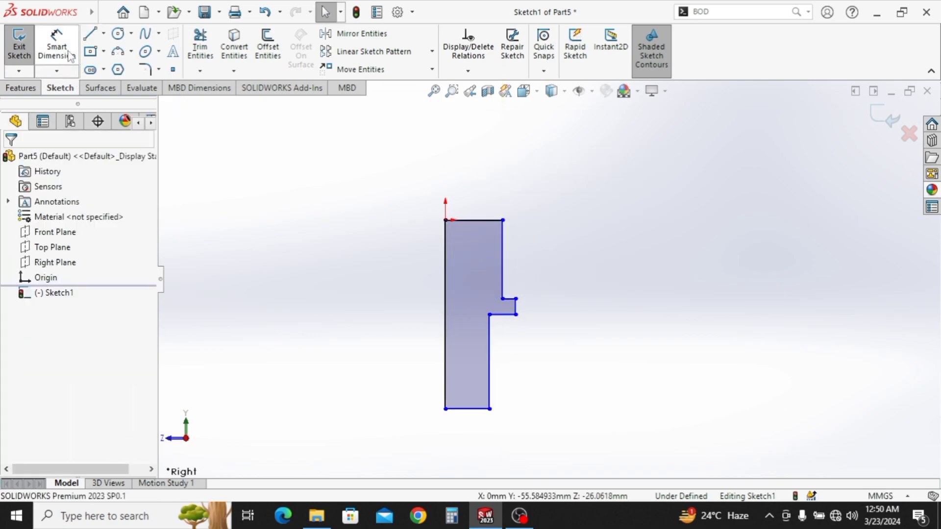
Dimension the profile's long vertical line through the origin to 1.63 mm
{"action": "left_click", "coordinate": [69, 55]}
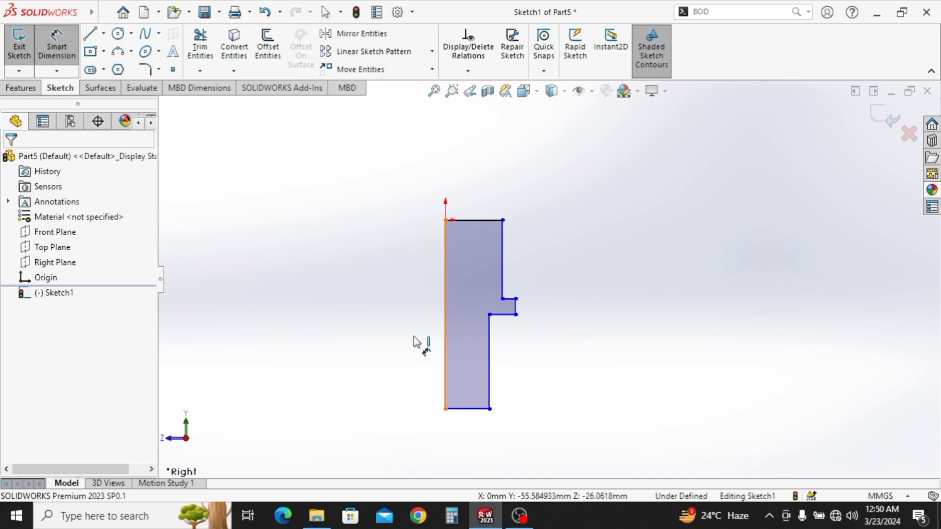
{"action": "left_click", "coordinate": [444, 341]}
{"action": "left_click", "coordinate": [405, 342]}
{"action": "type", "text": "1.6"}
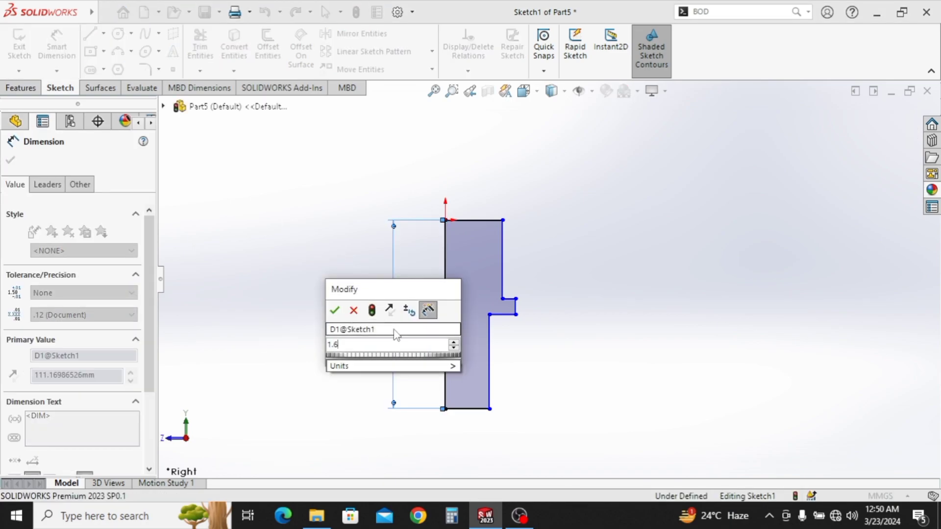
{"action": "type", "text": "3"}
{"action": "key", "text": "Return"}
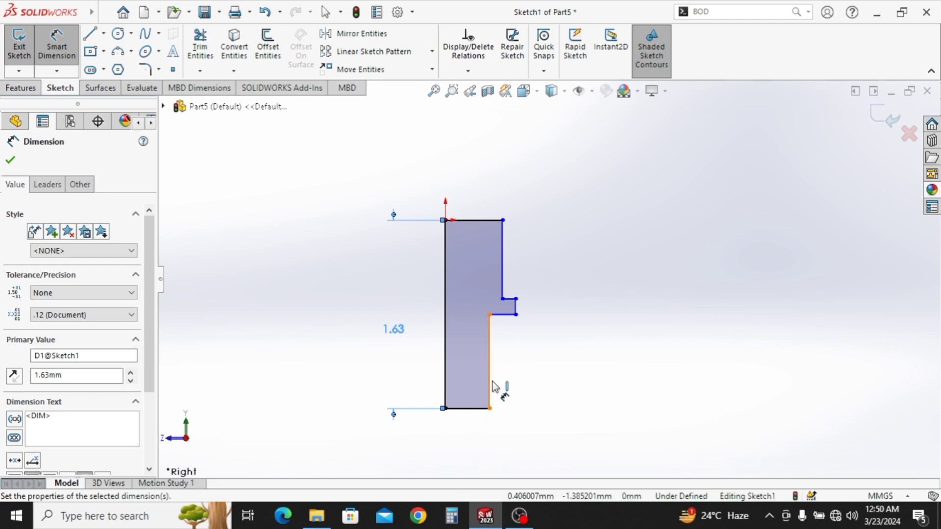
Dimension the width of the profile's lower section to 0.19 mm
{"action": "left_click", "coordinate": [490, 398]}
{"action": "left_click", "coordinate": [446, 402]}
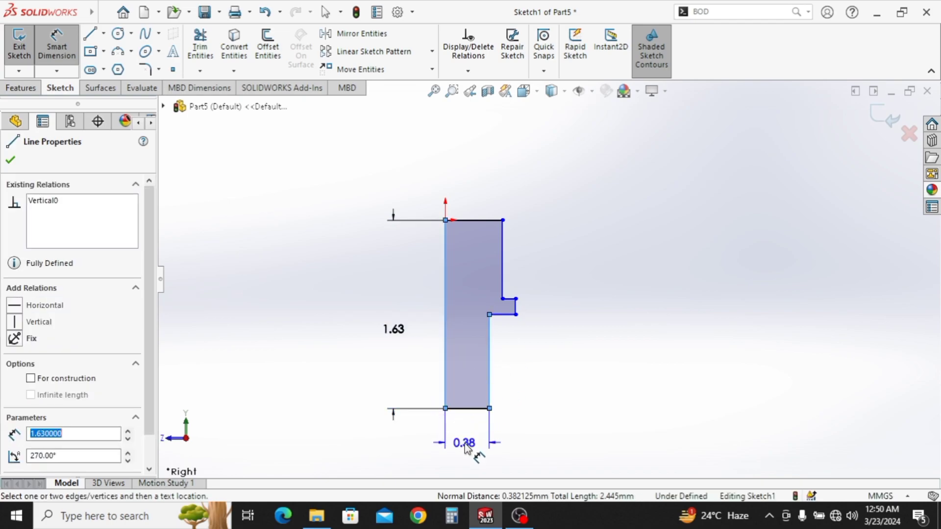
{"action": "left_click", "coordinate": [468, 449]}
{"action": "type", "text": ".3"}
{"action": "key", "text": "BackSpace"}
{"action": "type", "text": "19"}
{"action": "key", "text": "Return"}
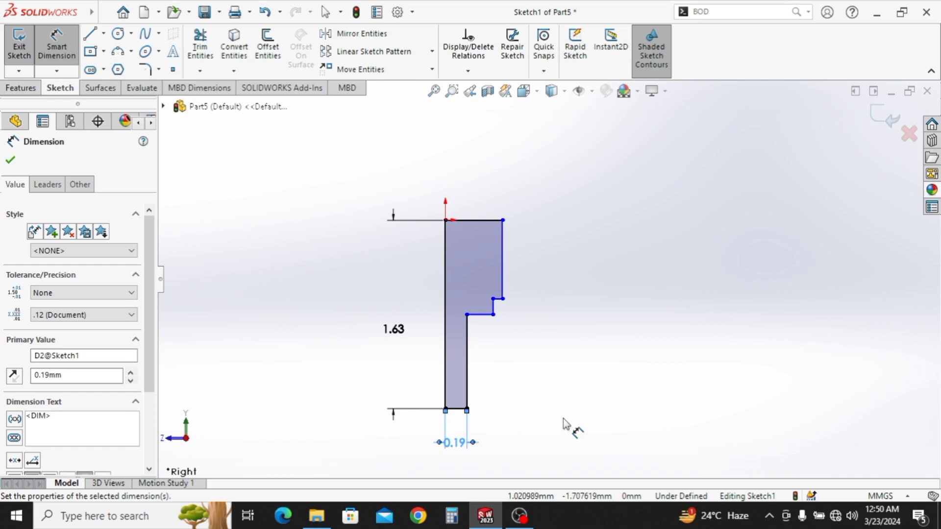
Move the upper section's outer edge inward past the flange's outer edge and set the top line's width to .56/2, giving 0.28 mm
{"action": "middle_click_drag", "start_coordinate": [563, 418], "coordinate": [533, 410], "text": "ctrl"}
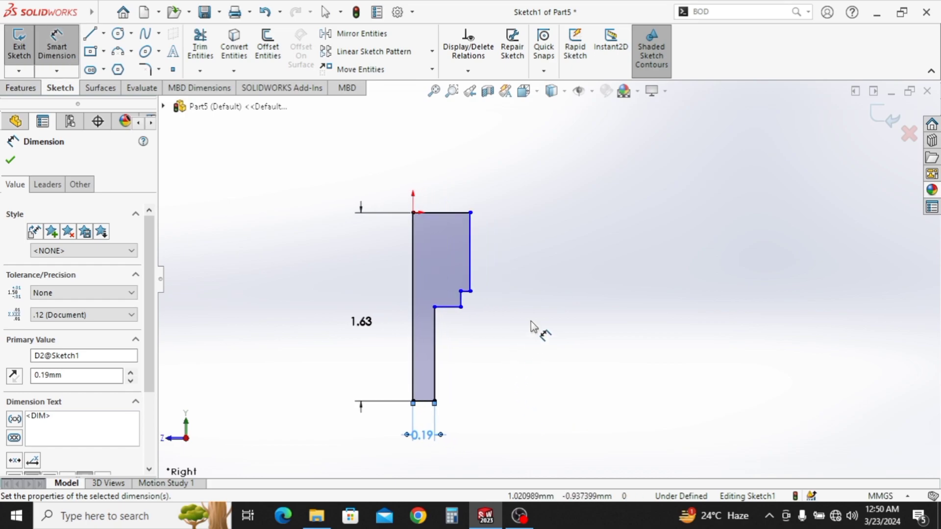
{"action": "key", "text": "Escape"}
{"action": "left_click_drag", "start_coordinate": [470, 274], "coordinate": [448, 274]}
{"action": "left_click", "coordinate": [57, 44]}
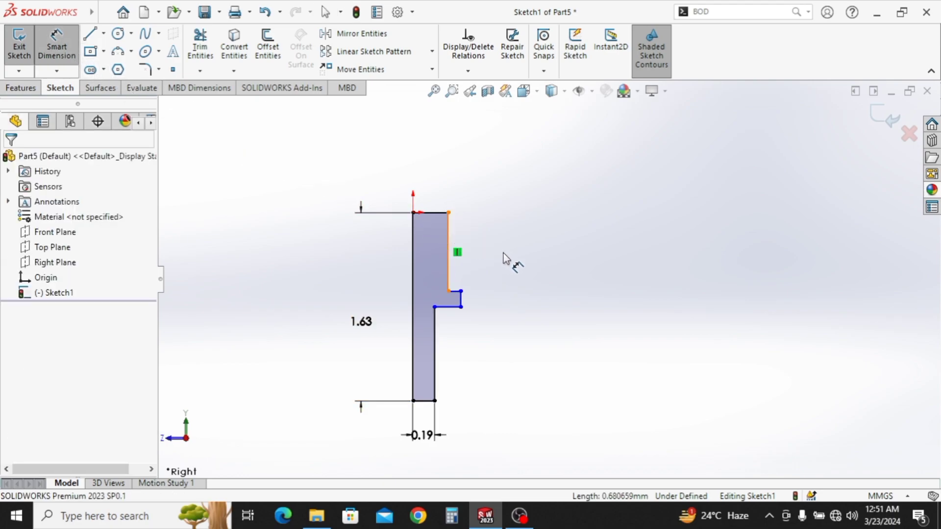
{"action": "left_click", "coordinate": [429, 213]}
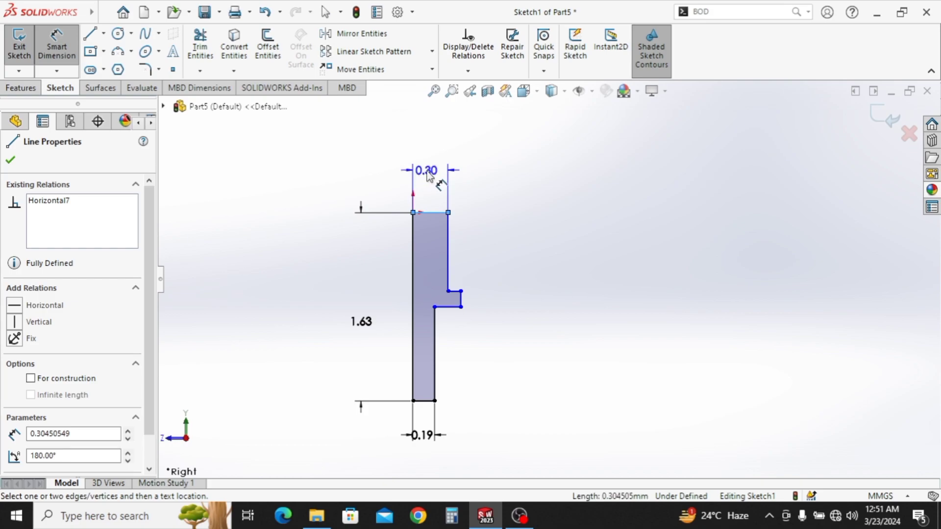
{"action": "left_click", "coordinate": [430, 175]}
{"action": "type", "text": ".56"}
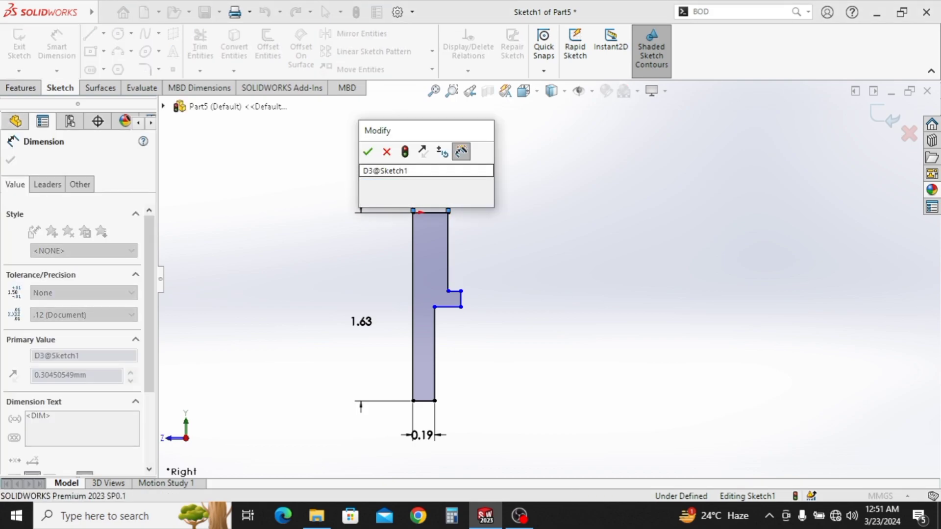
{"action": "type", "text": "/2"}
{"action": "key", "text": "Return"}
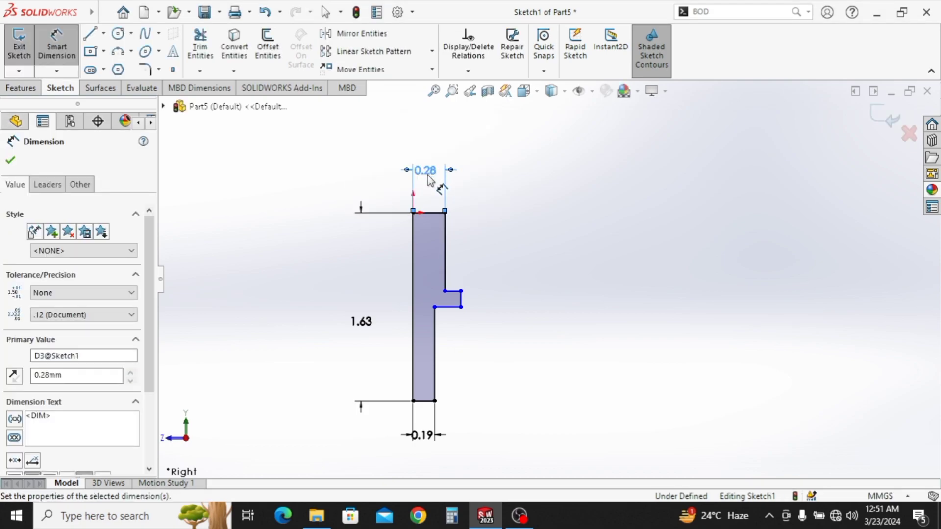
Dimension the flange's outer edge 0.34 mm from the long vertical line
{"action": "left_click", "coordinate": [461, 300]}
{"action": "left_click", "coordinate": [414, 235]}
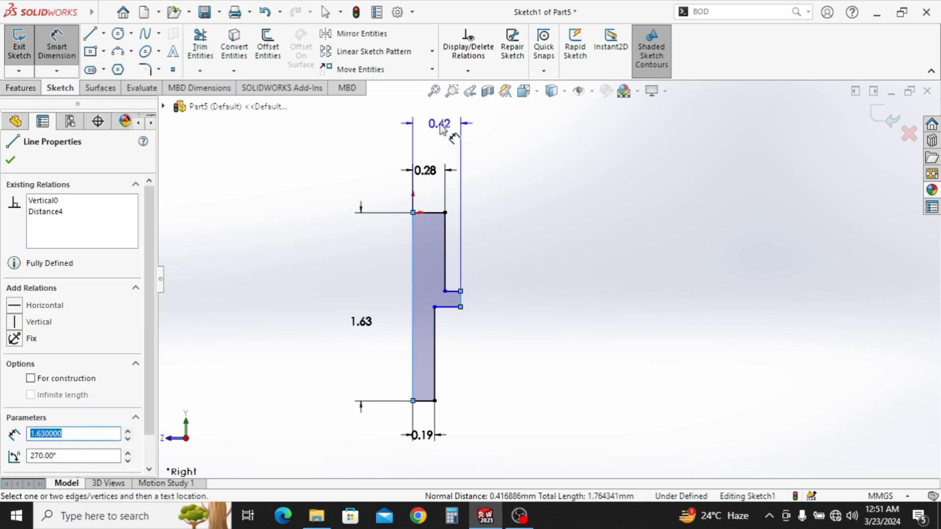
{"action": "left_click", "coordinate": [439, 129]}
{"action": "type", "text": ".6"}
{"action": "key", "text": "BackSpace"}
{"action": "type", "text": "34"}
{"action": "key", "text": "Return"}
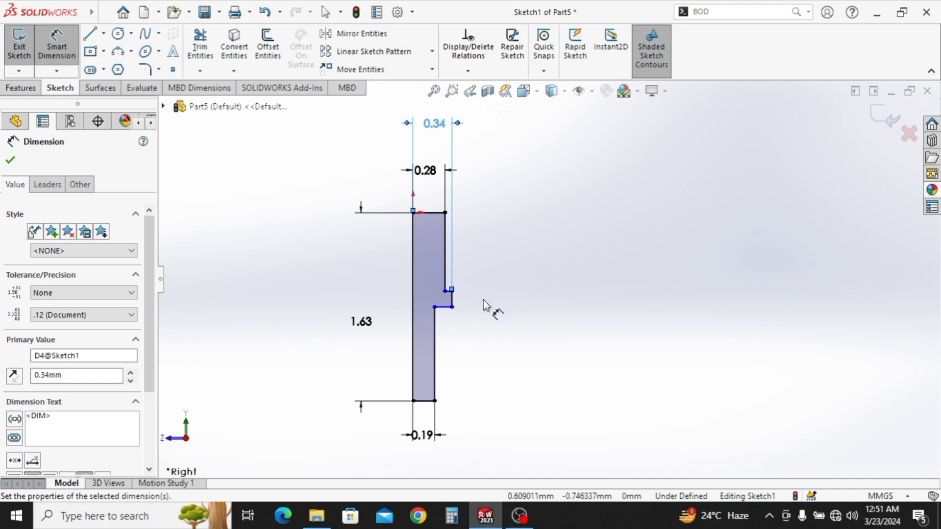
Dimension the height of the upper section above the flange to 0.38 mm
{"action": "left_click", "coordinate": [444, 291]}
{"action": "left_click", "coordinate": [445, 212]}
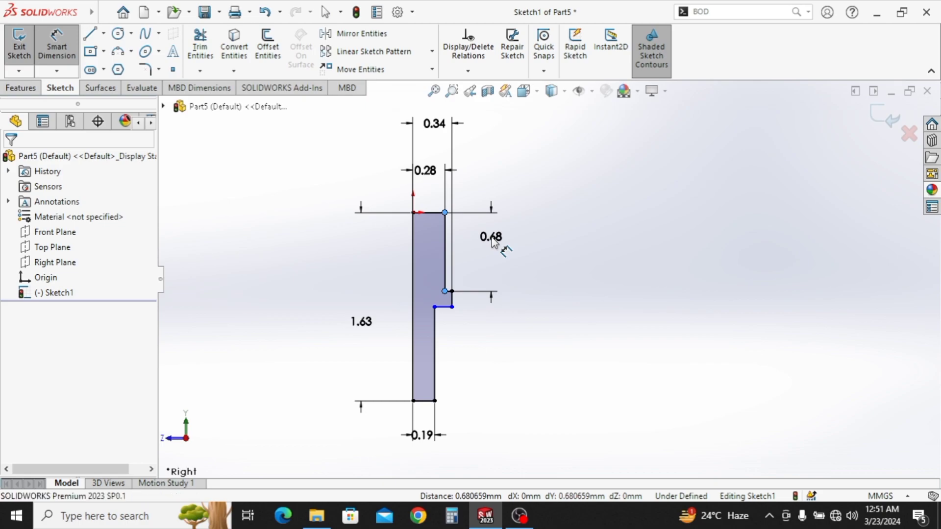
{"action": "left_click", "coordinate": [494, 240]}
{"action": "type", "text": ".3"}
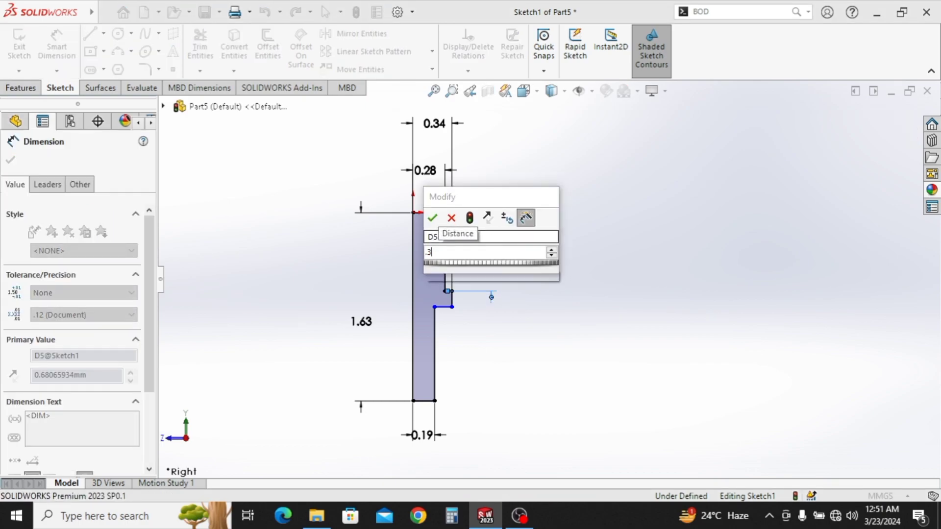
{"action": "type", "text": "8"}
{"action": "key", "text": "Return"}
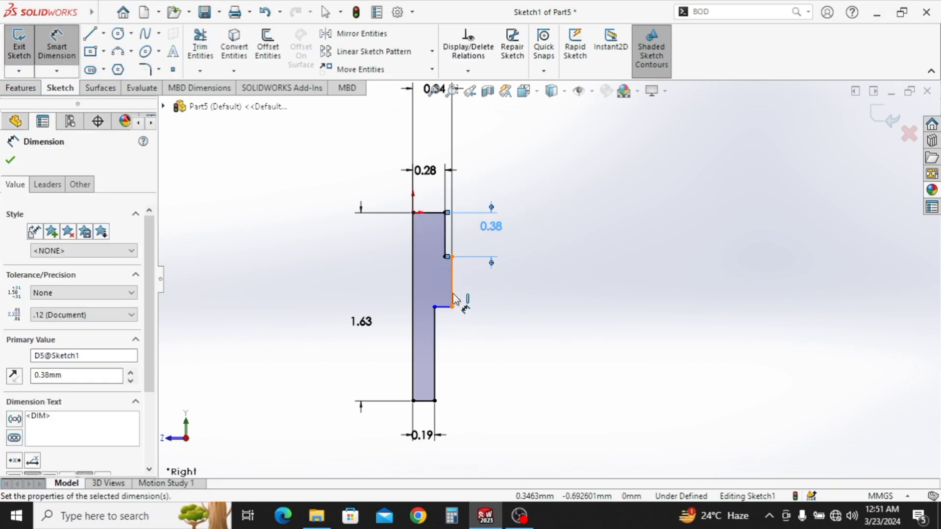
Dimension the flange's thickness to 0.09 mm
{"action": "left_click", "coordinate": [453, 297]}
{"action": "left_click", "coordinate": [478, 290]}
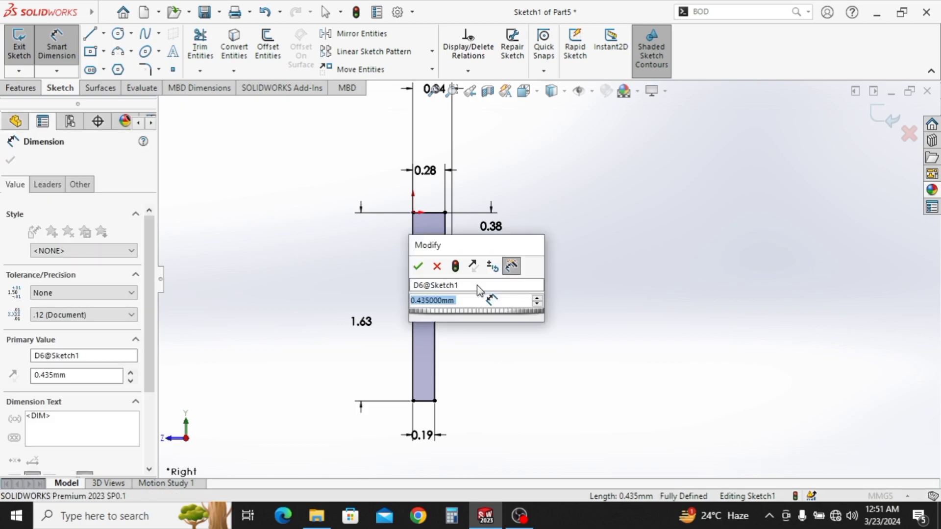
{"action": "key", "text": "Return"}
{"action": "key", "text": "Escape"}
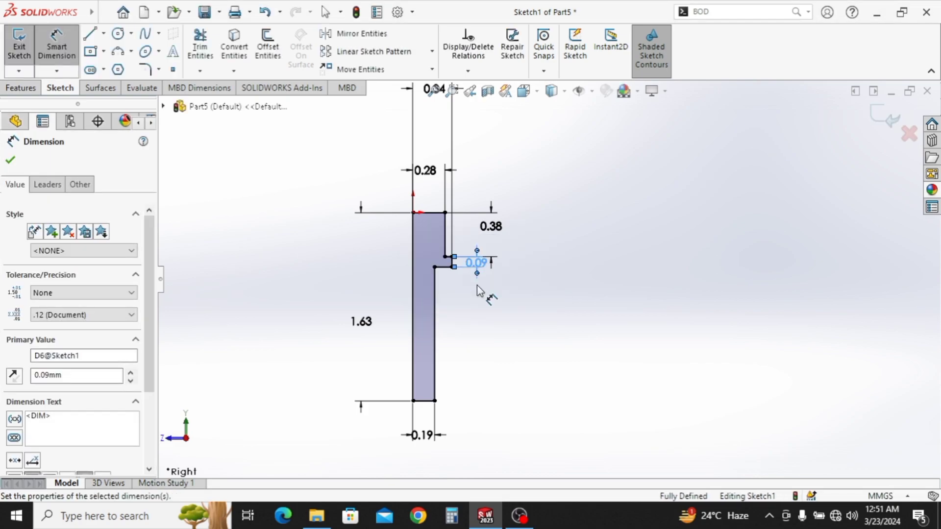
Revolve the profile 360 degrees around its long vertical line as a Revolved Boss/Base
{"action": "left_click", "coordinate": [20, 88]}
{"action": "left_click", "coordinate": [76, 61]}
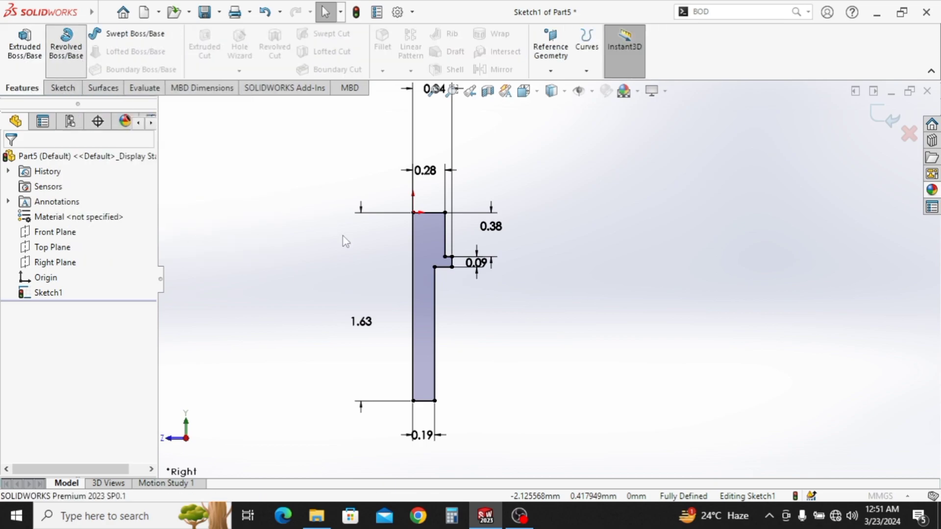
{"action": "left_click", "coordinate": [543, 294]}
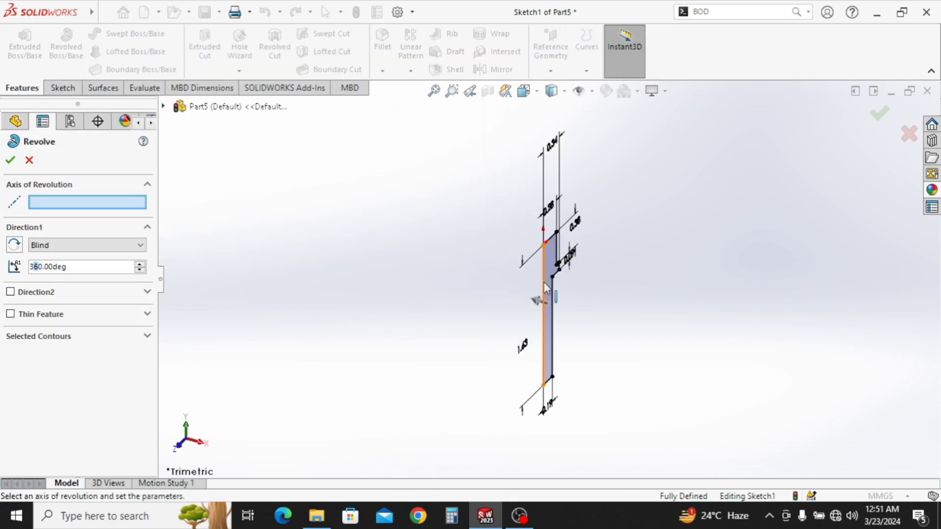
{"action": "left_click", "coordinate": [14, 160]}
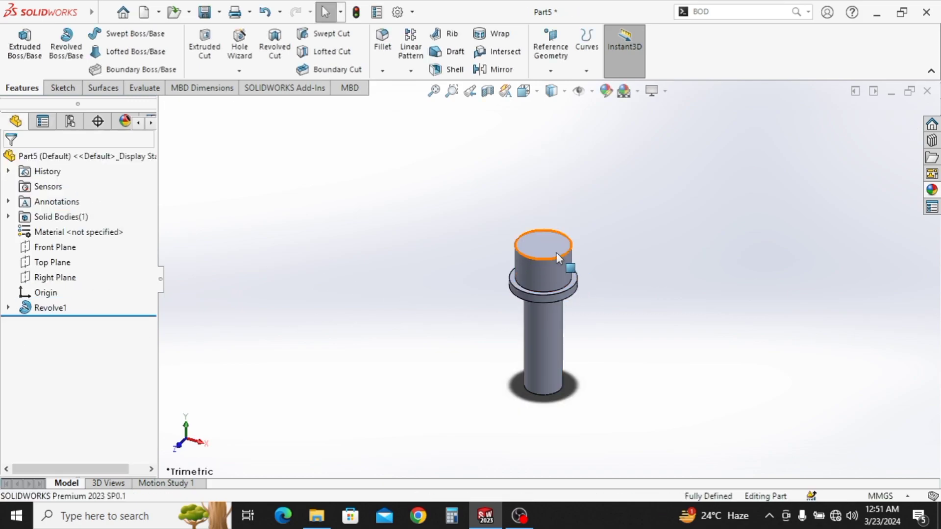
Sketch a six-sided polygon with sides about 0.21 mm, centred on the origin of the pin's top face, and make one side vertical
{"action": "left_click", "coordinate": [549, 245]}
{"action": "left_click", "coordinate": [610, 208]}
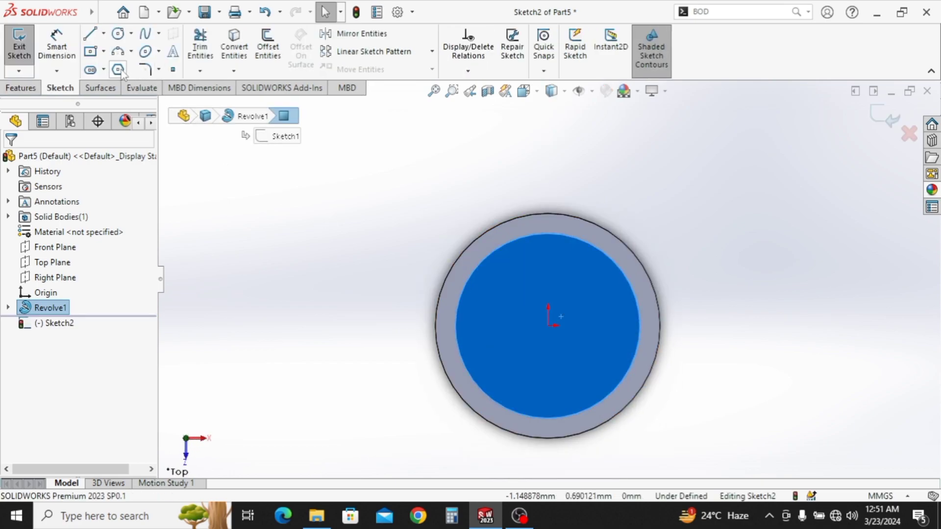
{"action": "left_click", "coordinate": [117, 69]}
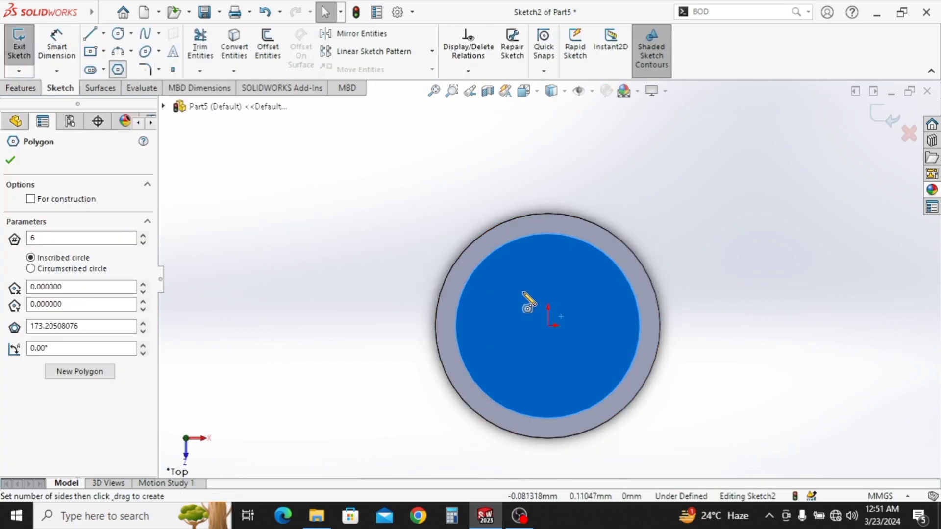
{"action": "left_click", "coordinate": [548, 325]}
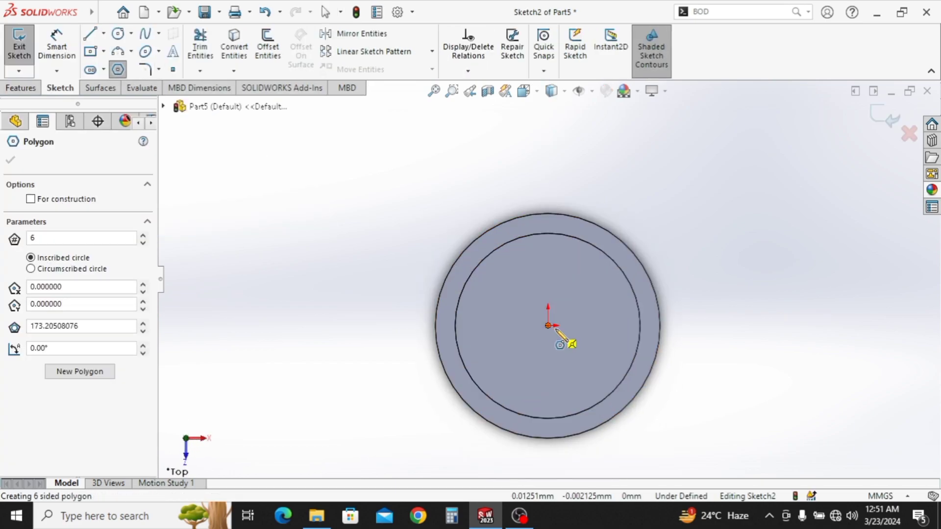
{"action": "left_click", "coordinate": [604, 368]}
{"action": "key", "text": "Escape"}
{"action": "left_click", "coordinate": [608, 351]}
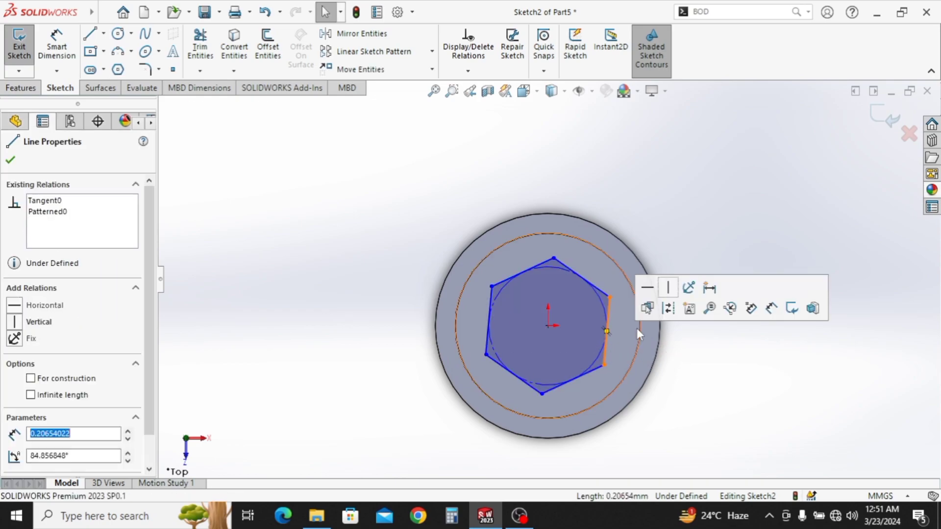
{"action": "left_click", "coordinate": [668, 288]}
Dimension the side length of the hexagon on the pin's top face to 0.2 mm
{"action": "left_click", "coordinate": [55, 43]}
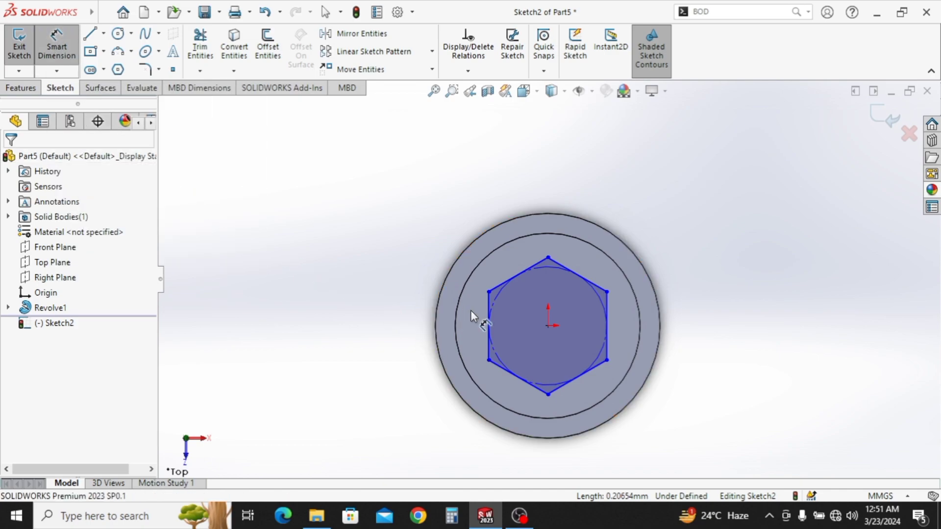
{"action": "left_click", "coordinate": [489, 331]}
{"action": "left_click", "coordinate": [610, 346]}
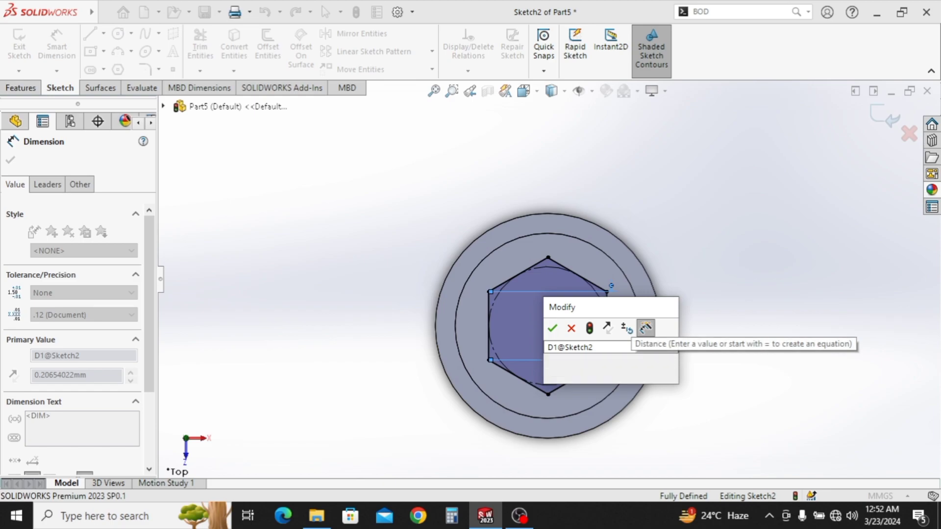
{"action": "type", "text": "0.2"}
{"action": "key", "text": "Return"}
{"action": "key", "text": "Escape"}
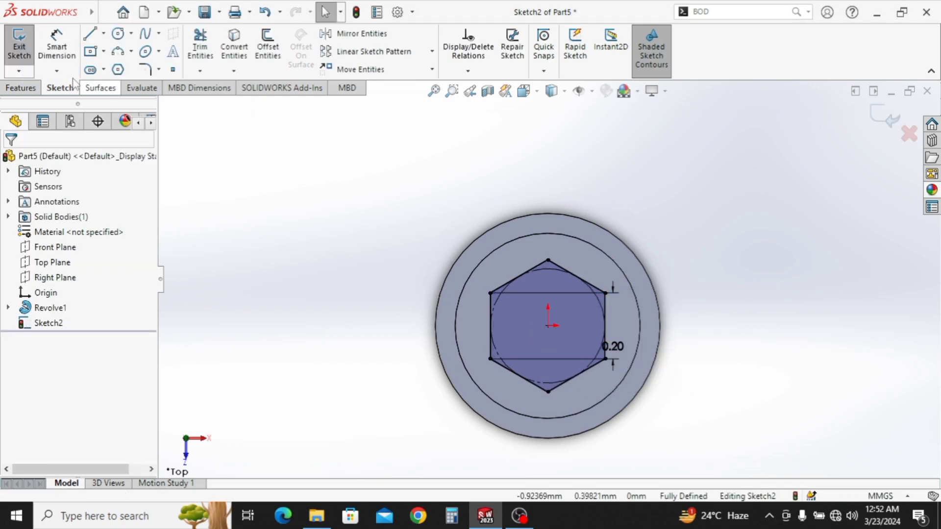
Cut-extrude the hexagon blind to a depth of 0.3 mm into the pin's head
{"action": "left_click", "coordinate": [21, 87]}
{"action": "left_click", "coordinate": [199, 58]}
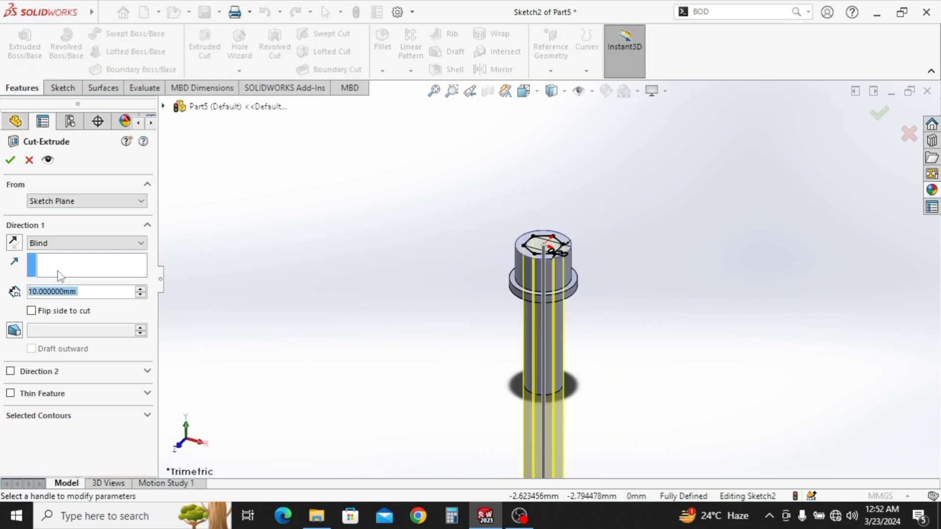
{"action": "type", "text": ".2"}
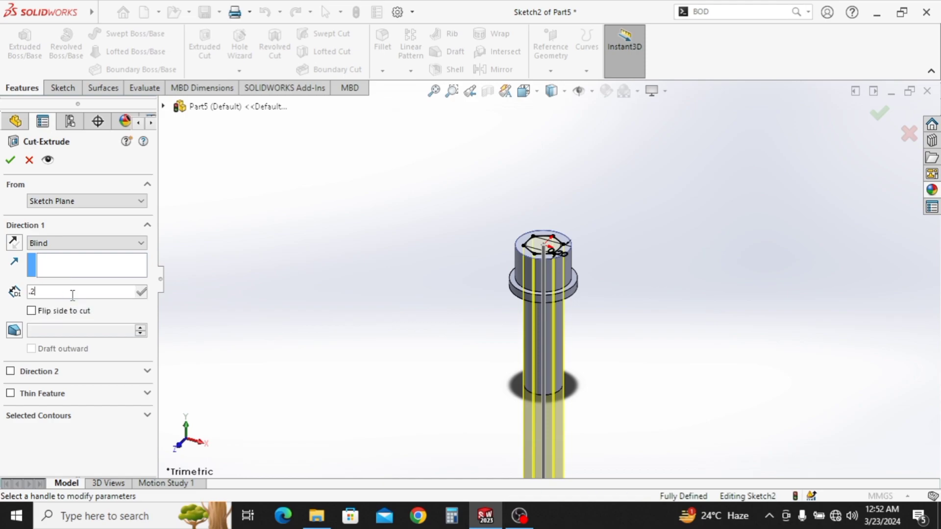
{"action": "key", "text": "Return"}
{"action": "type", "text": "1"}
{"action": "key", "text": "Return"}
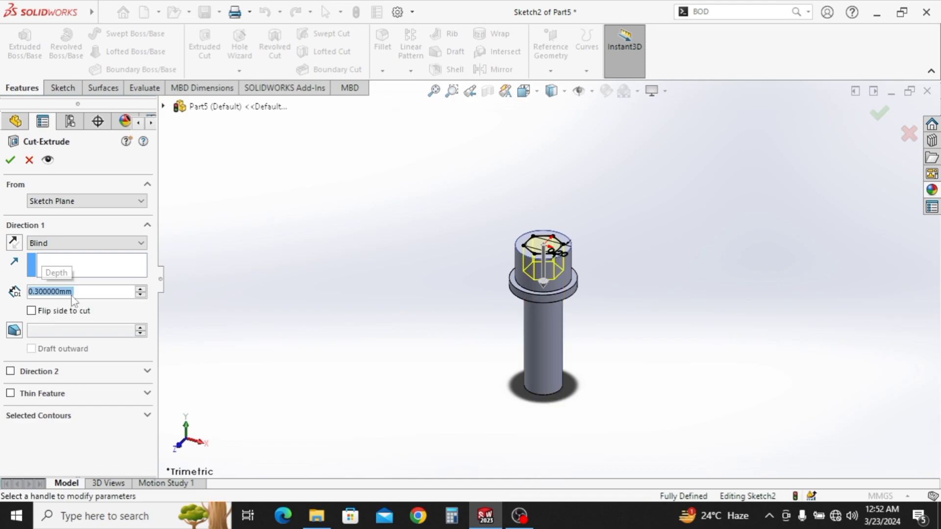
{"action": "key", "text": "Return"}
{"action": "left_click", "coordinate": [587, 275]}
{"action": "middle_click_drag", "start_coordinate": [586, 275], "coordinate": [584, 303]}
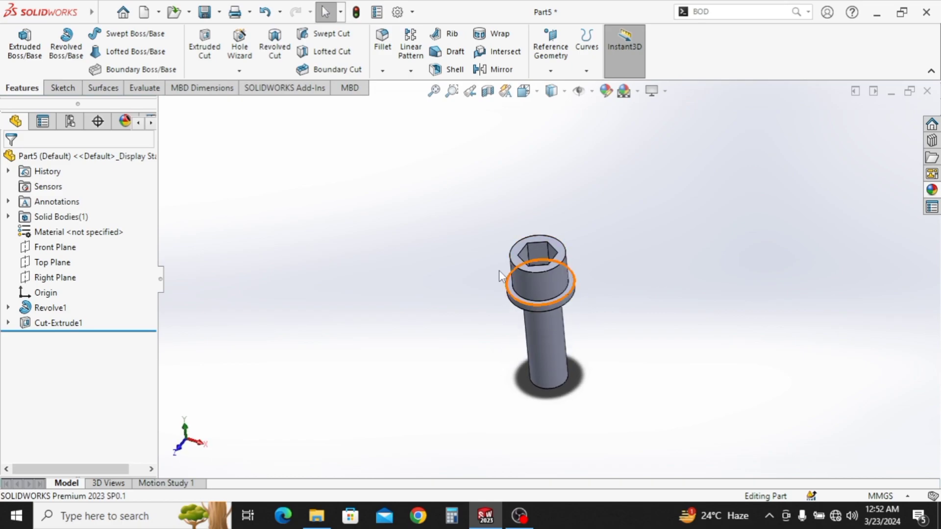
Chamfer the outer circular edge of the pin's top face by 0.01 mm at 45 degrees
{"action": "left_click", "coordinate": [382, 70]}
{"action": "left_click", "coordinate": [407, 103]}
{"action": "left_click", "coordinate": [513, 267]}
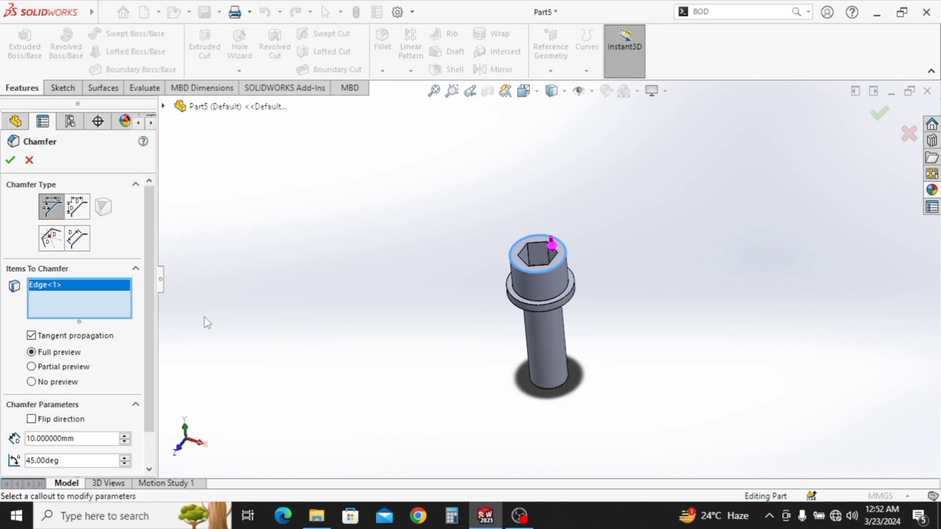
{"action": "type", "text": "0.01"}
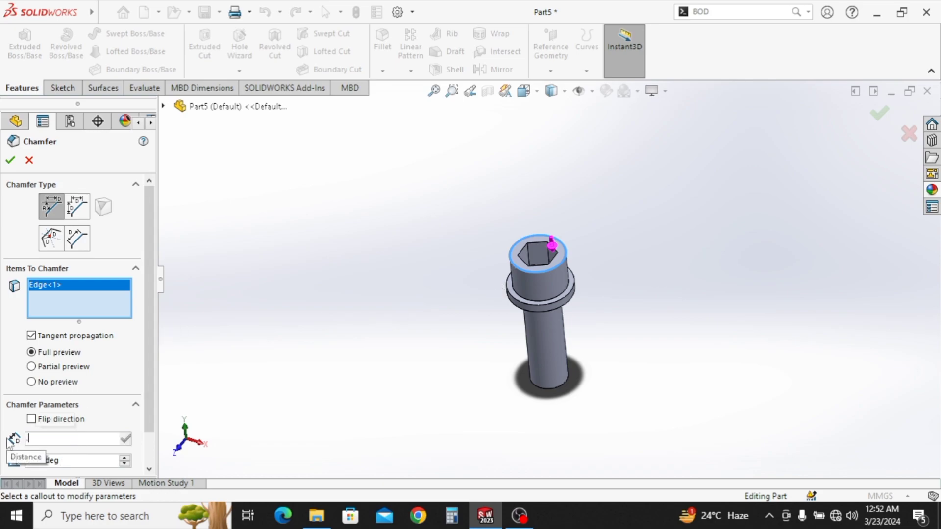
{"action": "key", "text": "Return"}
{"action": "key", "text": "Return"}
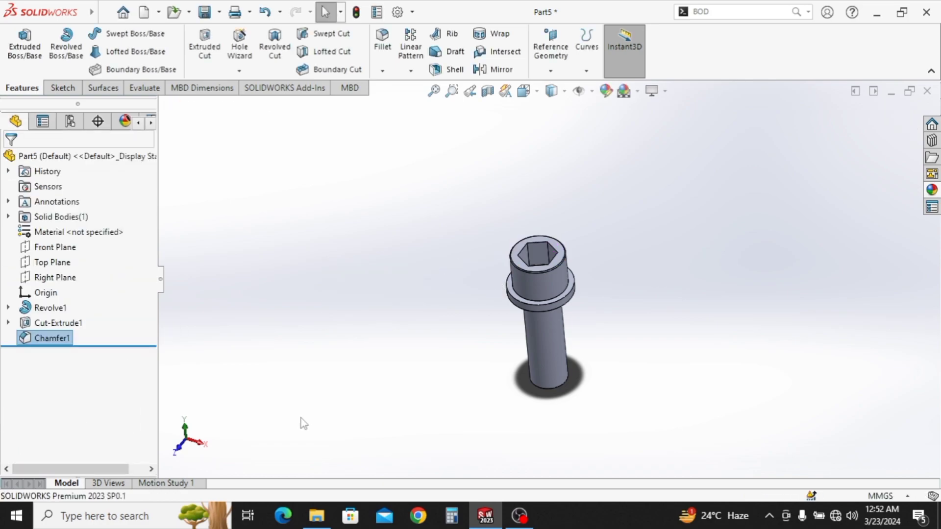
Chamfer the circular edge at the shank's bottom end by 0.01 mm at 45 degrees
{"action": "middle_click_drag", "start_coordinate": [477, 407], "coordinate": [541, 380]}
{"action": "scroll", "coordinate": [540, 379], "scroll_direction": "down", "scroll_amount": 2}
{"action": "left_click", "coordinate": [382, 70]}
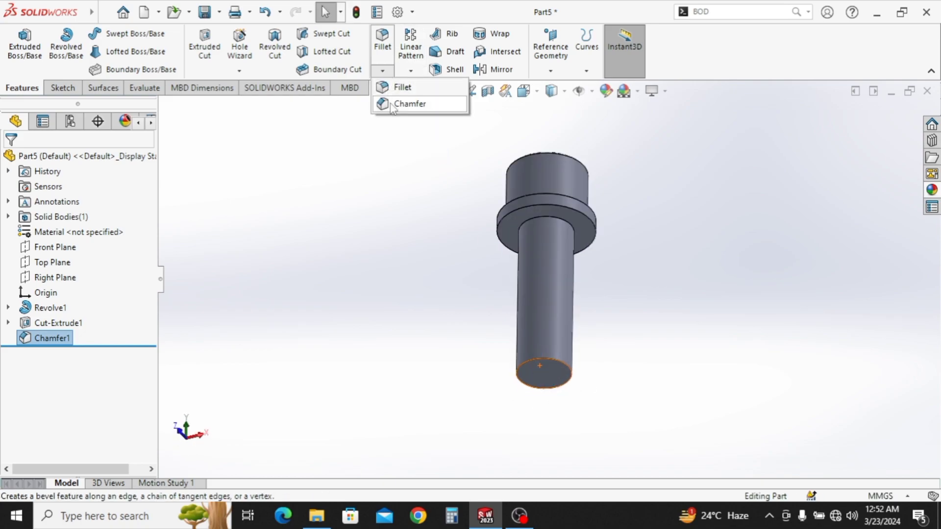
{"action": "left_click", "coordinate": [524, 363]}
{"action": "left_click", "coordinate": [10, 160]}
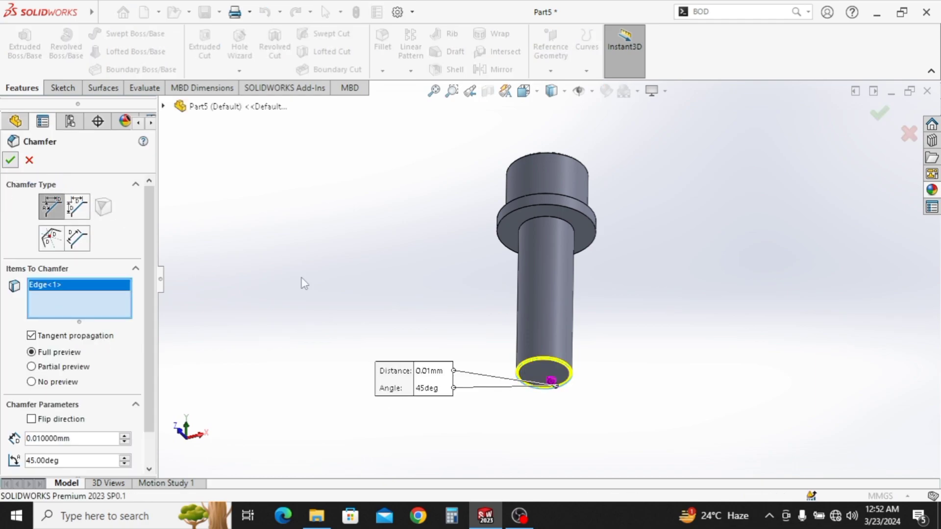
{"action": "middle_click_drag", "start_coordinate": [458, 301], "coordinate": [532, 371]}
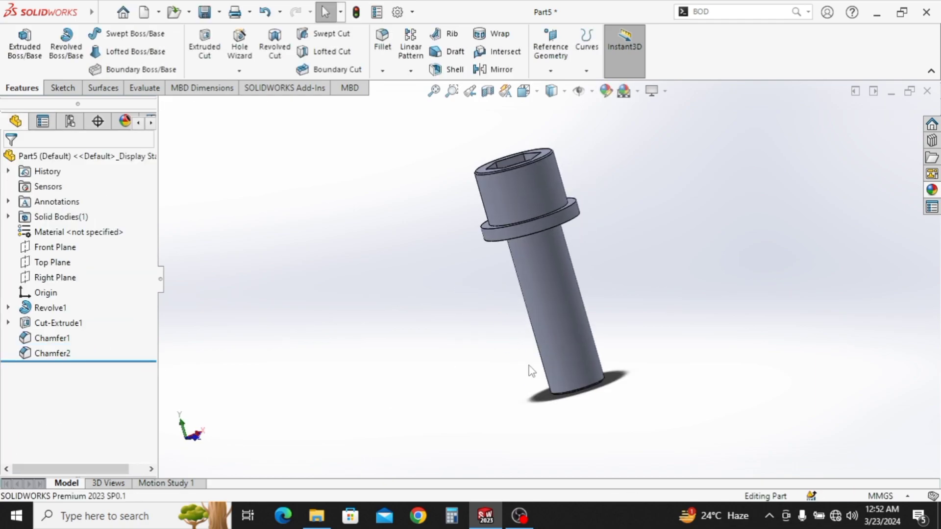
Save the pin as Part 2 in the ZS Assembly folder and close it
{"action": "key", "text": "ctrl+s"}
{"action": "left_click", "coordinate": [391, 159]}
{"action": "left_click", "coordinate": [371, 341]}
{"action": "left_click", "coordinate": [375, 341]}
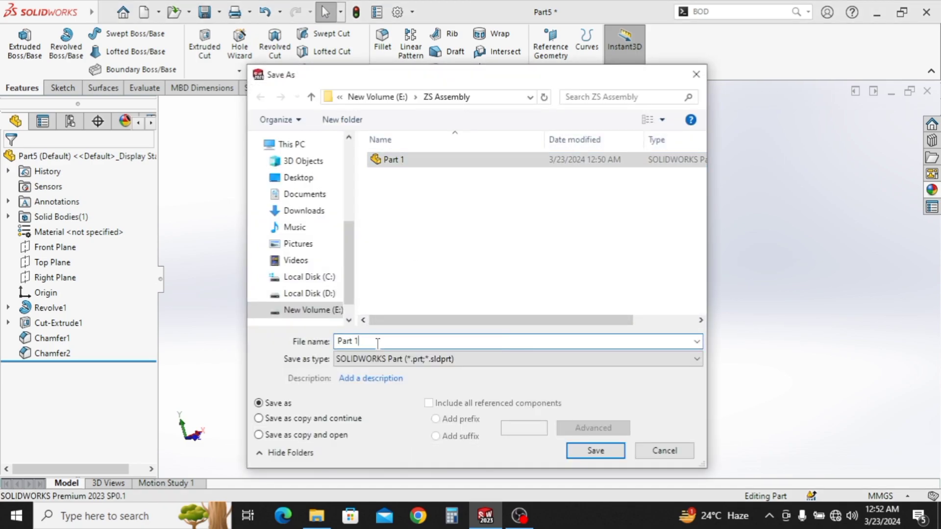
{"action": "key", "text": "BackSpace"}
{"action": "type", "text": "2"}
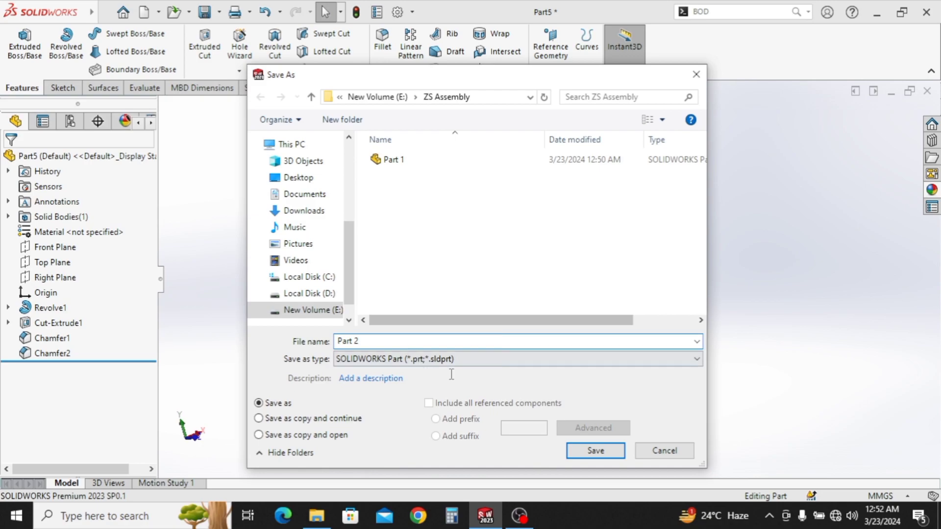
{"action": "left_click", "coordinate": [595, 450]}
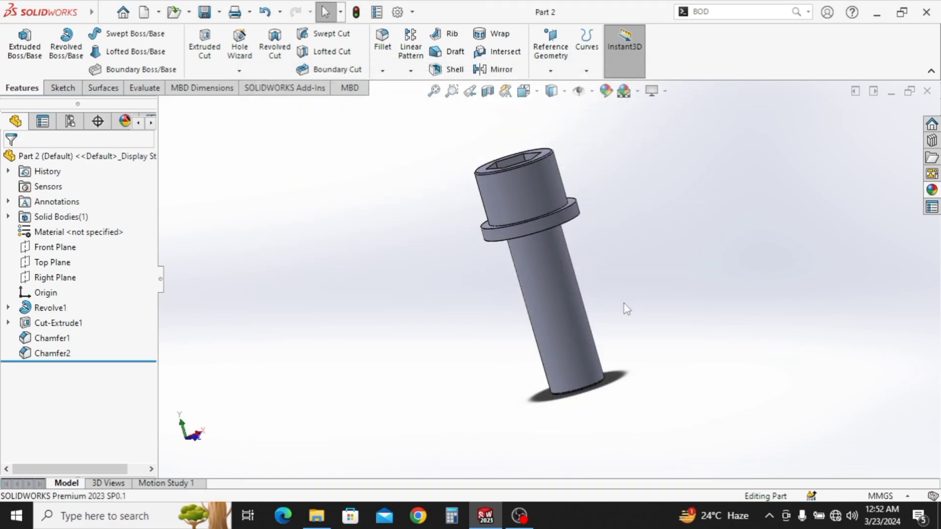
{"action": "left_click", "coordinate": [926, 93]}
Create a new part and open a sketch on its Right Plane
{"action": "left_click", "coordinate": [144, 13]}
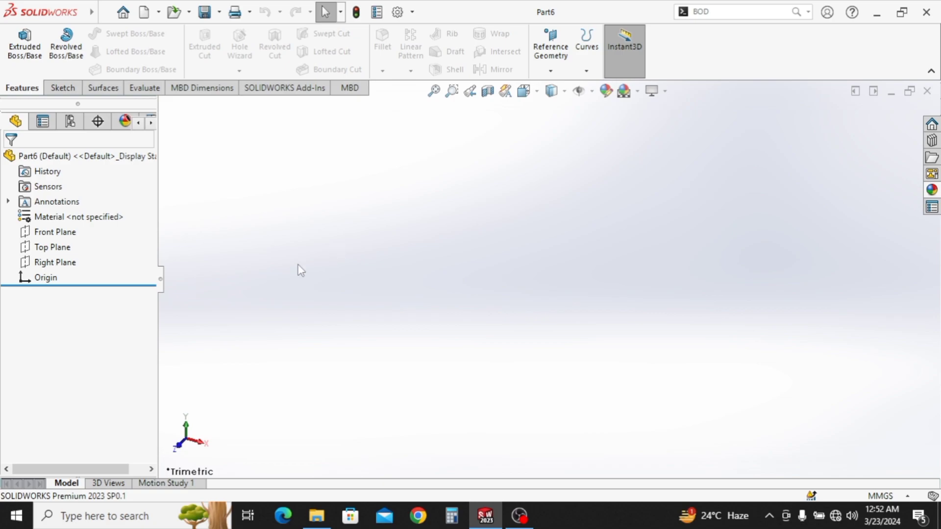
{"action": "left_click", "coordinate": [54, 265]}
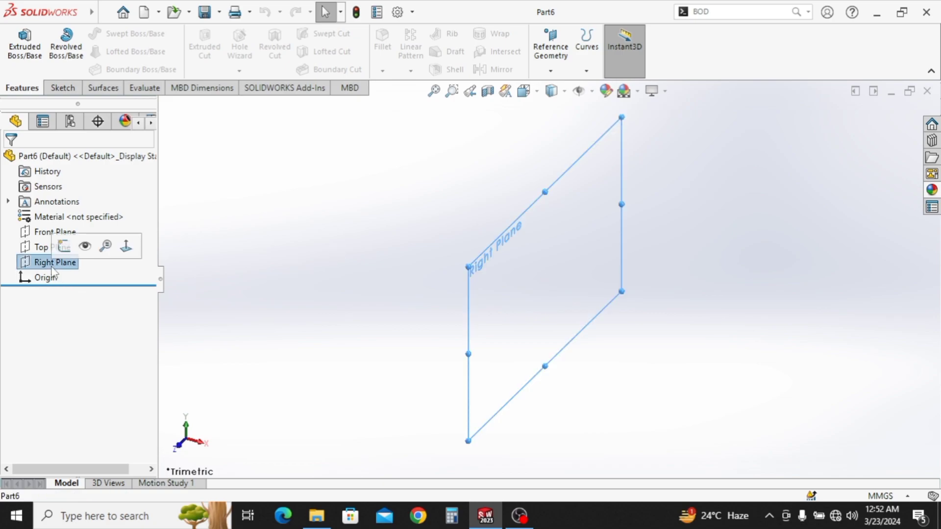
{"action": "left_click", "coordinate": [63, 246]}
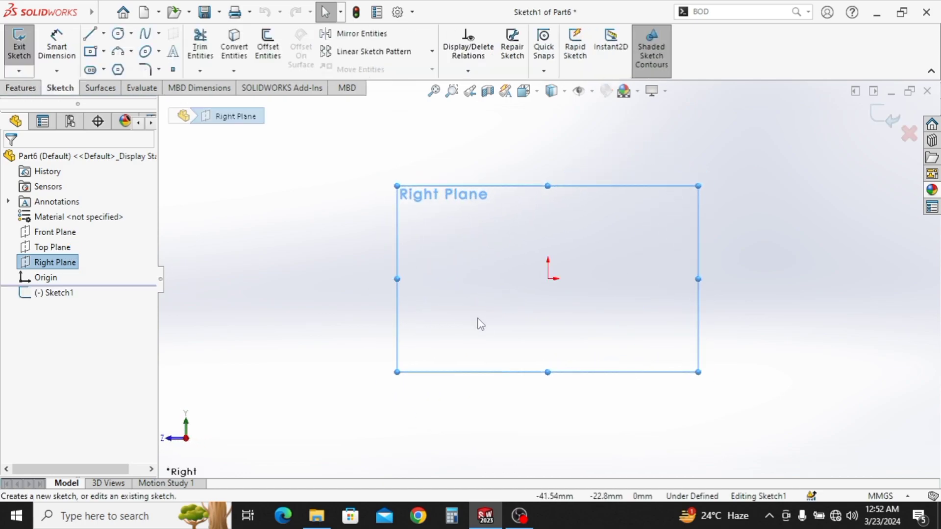
Sketch three connected lines: a horizontal one ending at the origin, a short vertical one down from it, and a slightly shorter horizontal one below
{"action": "left_click", "coordinate": [91, 35]}
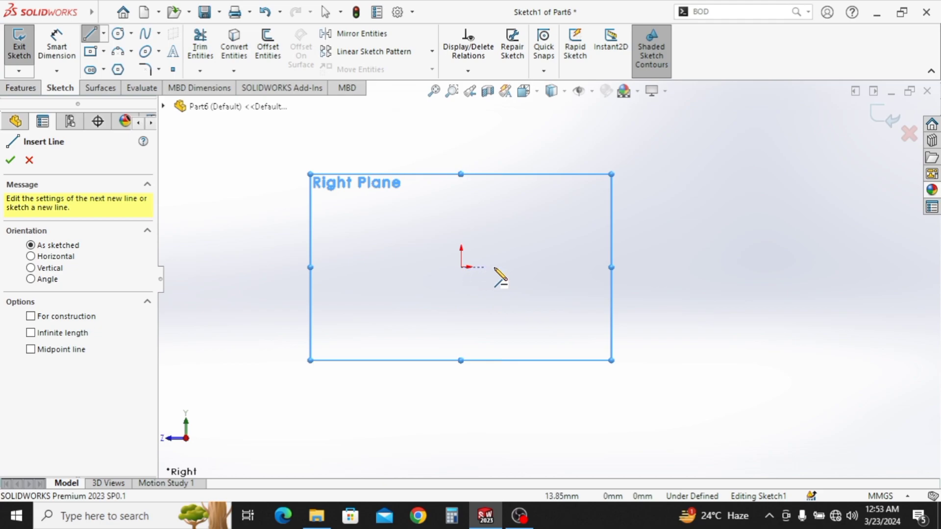
{"action": "left_click", "coordinate": [535, 268]}
{"action": "left_click", "coordinate": [461, 267]}
{"action": "left_click", "coordinate": [461, 293]}
{"action": "left_click", "coordinate": [522, 293]}
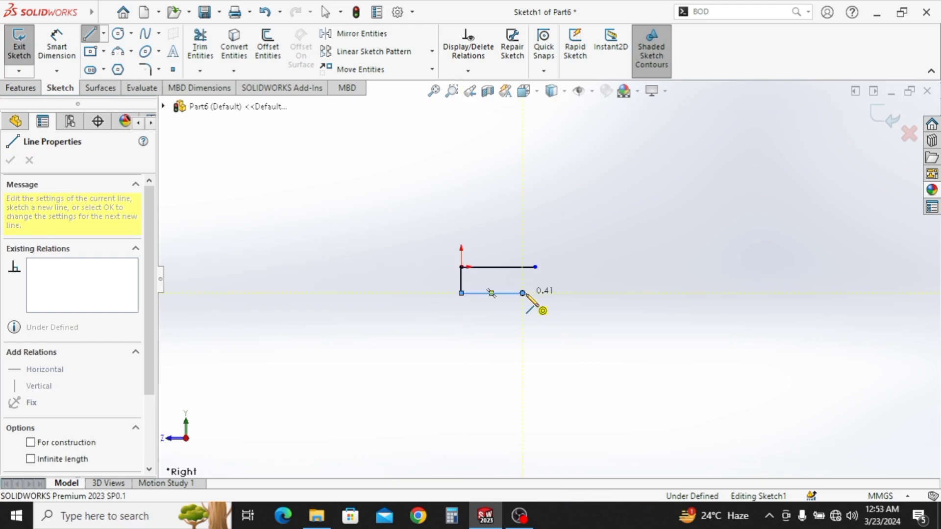
{"action": "right_click", "coordinate": [567, 304]}
{"action": "left_click", "coordinate": [572, 305]}
Sketch a separate horizontal line about 166 mm long above and to the right, with a short vertical end and a slightly sloping line back
{"action": "middle_click_drag", "start_coordinate": [650, 358], "coordinate": [422, 383], "text": "ctrl"}
{"action": "left_click", "coordinate": [96, 33]}
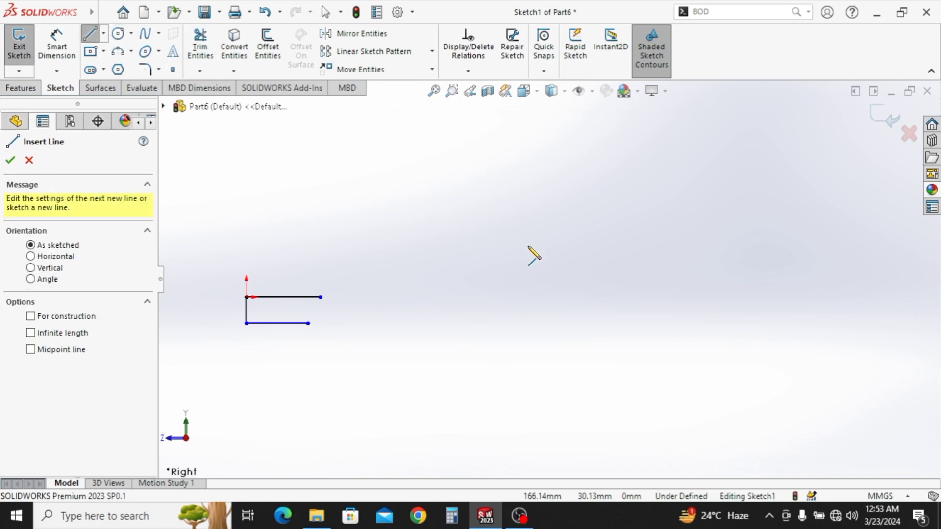
{"action": "left_click", "coordinate": [445, 236]}
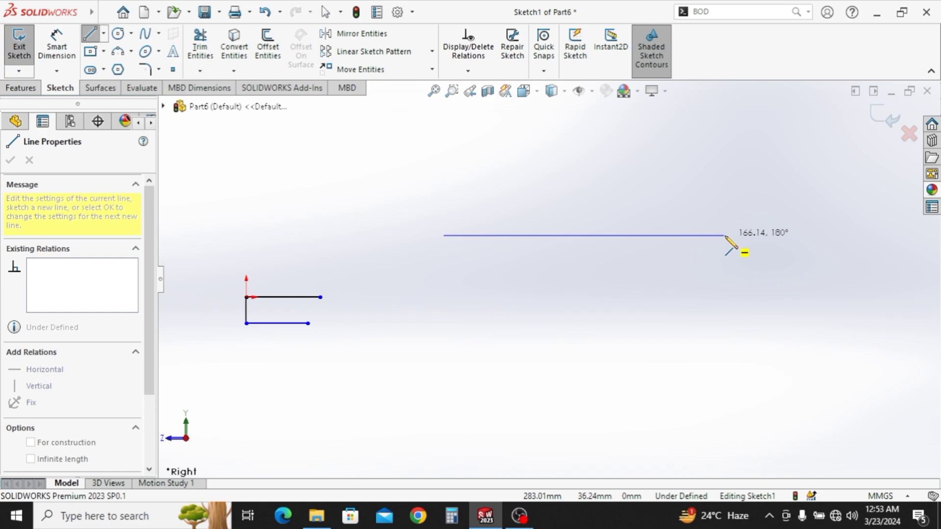
{"action": "left_click", "coordinate": [725, 236]}
{"action": "left_click", "coordinate": [725, 245]}
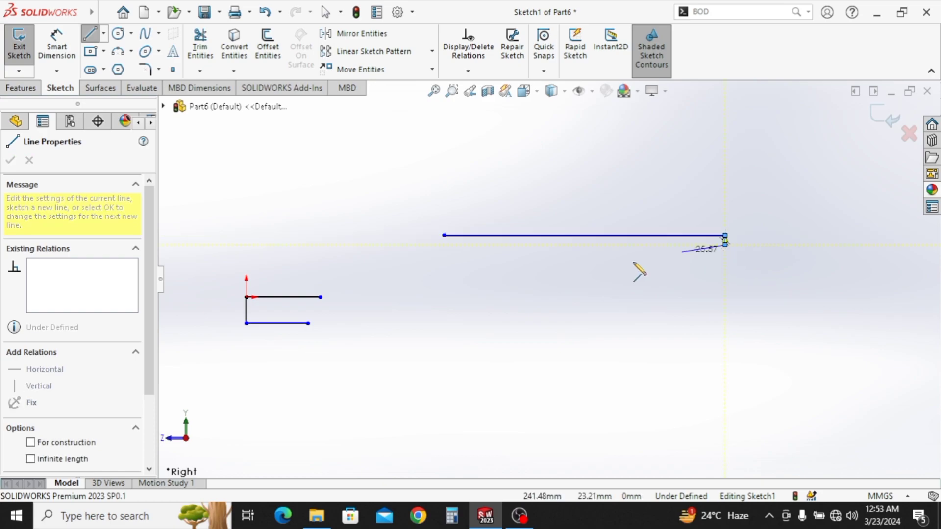
{"action": "left_click", "coordinate": [457, 252]}
{"action": "key", "text": "Escape"}
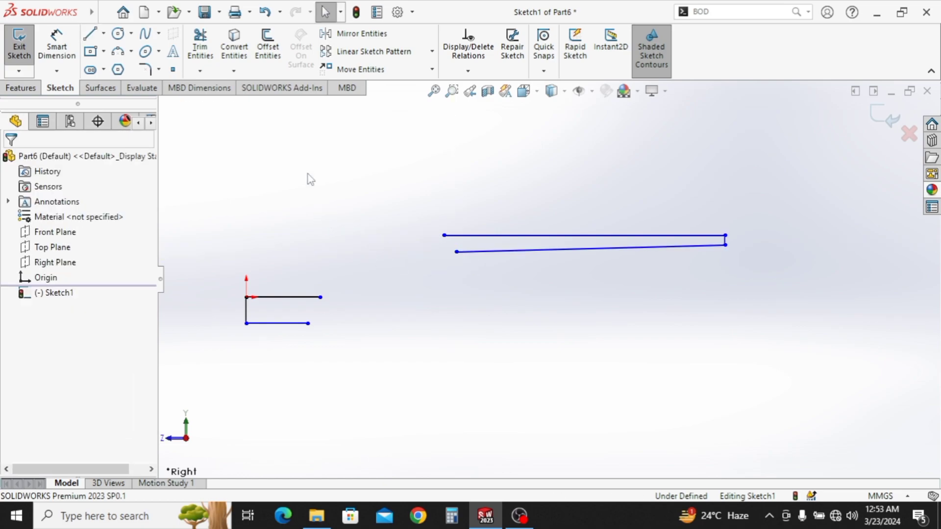
Sketch two three-point arcs, one curving down from the sloping line's free end and one curving up from the lower short line's free end
{"action": "left_click", "coordinate": [117, 52]}
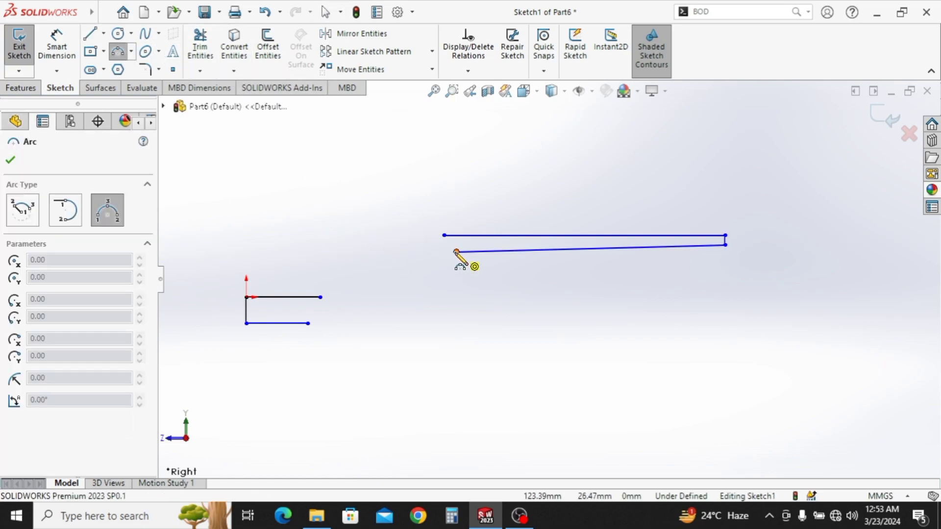
{"action": "left_click", "coordinate": [457, 251]}
{"action": "left_click", "coordinate": [424, 292]}
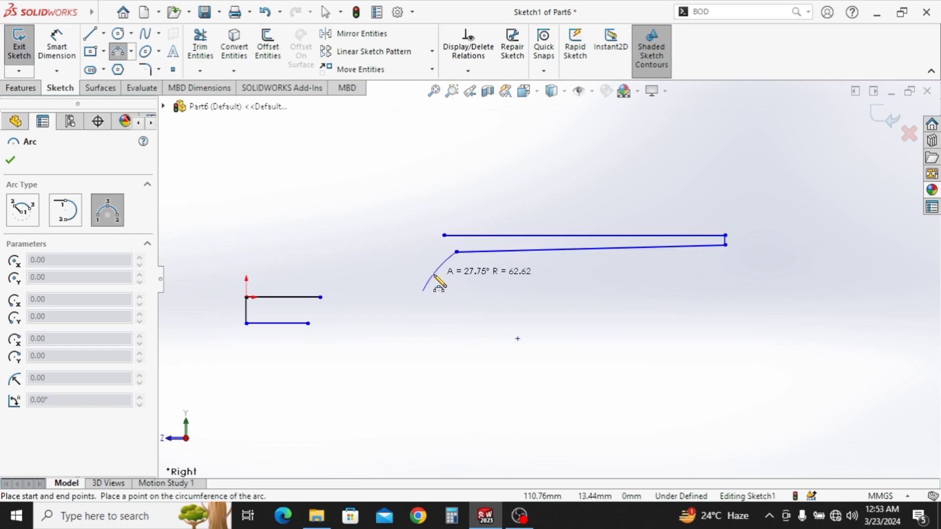
{"action": "left_click", "coordinate": [435, 270]}
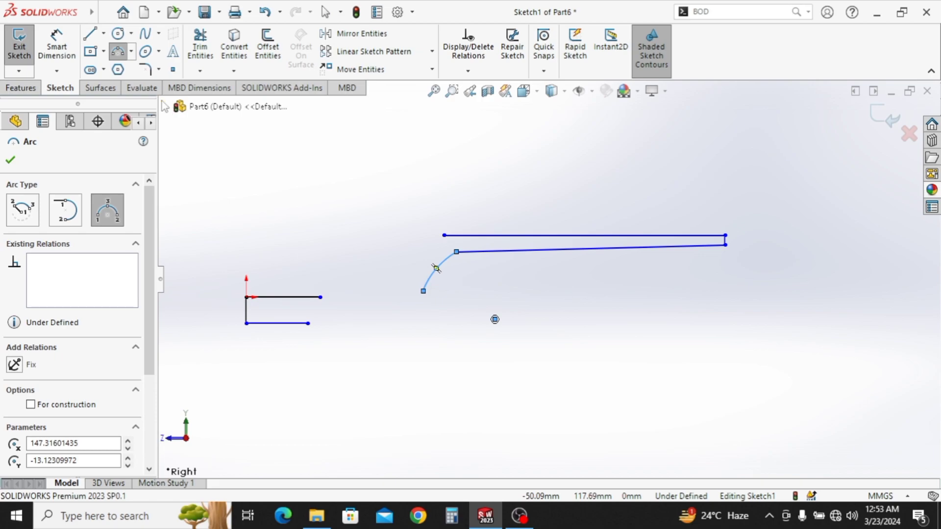
{"action": "left_click", "coordinate": [308, 324]}
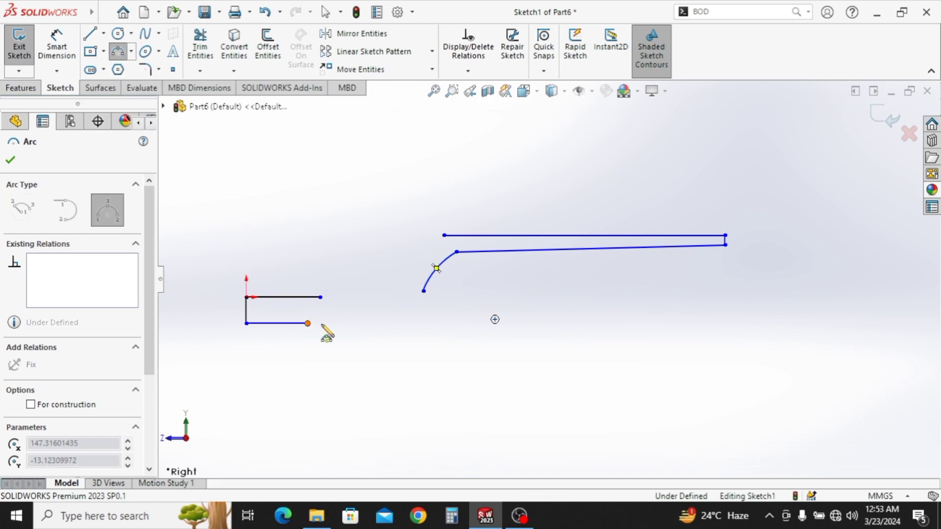
{"action": "left_click", "coordinate": [400, 303]}
{"action": "left_click", "coordinate": [384, 322]}
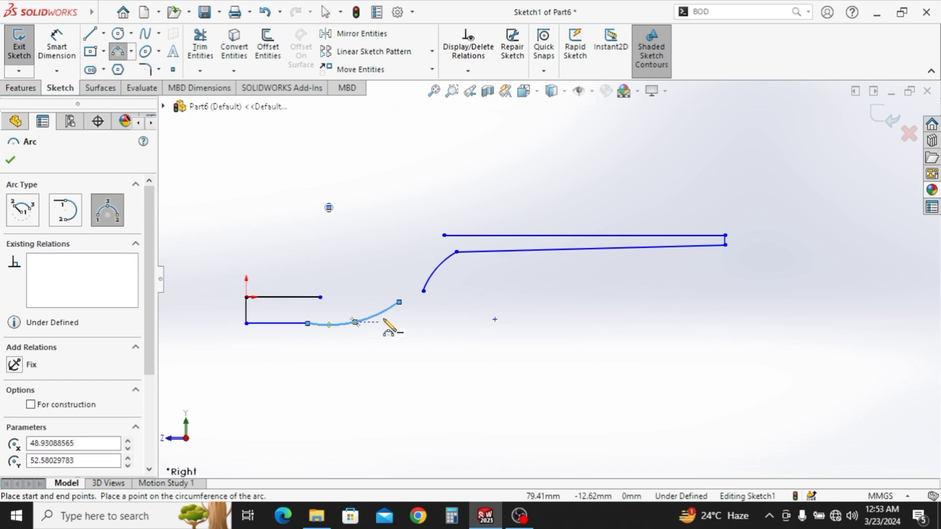
Connect the free ends of the two arcs with a short sloping line
{"action": "left_click", "coordinate": [91, 39]}
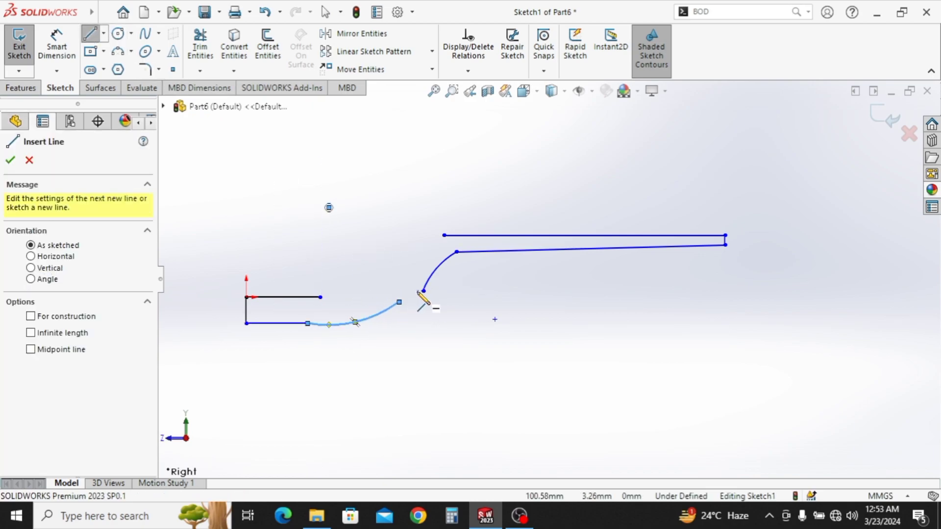
{"action": "left_click", "coordinate": [422, 292]}
{"action": "left_click", "coordinate": [400, 302]}
{"action": "right_click", "coordinate": [384, 269]}
{"action": "left_click", "coordinate": [395, 281]}
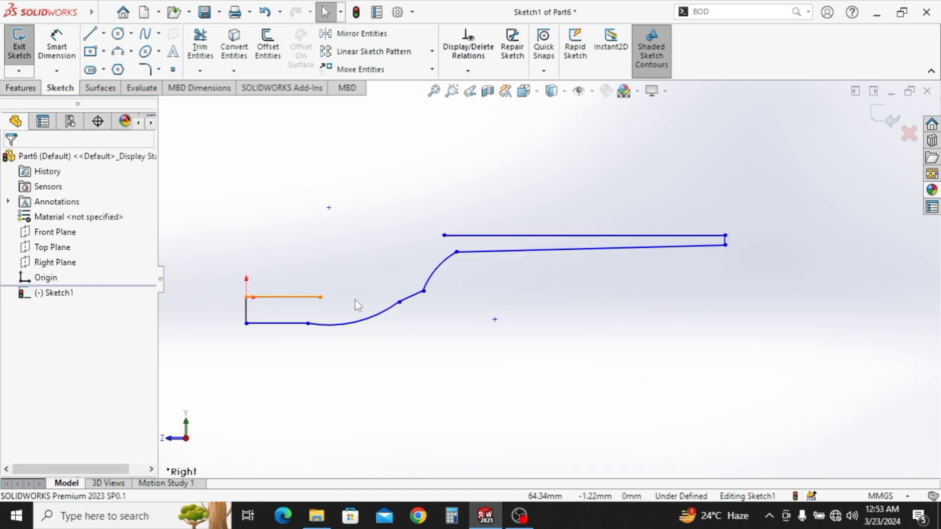
Sketch two three-point arcs on the upper outline, one rising from the short horizontal line's free end and one curving down from the long horizontal line
{"action": "left_click", "coordinate": [319, 296]}
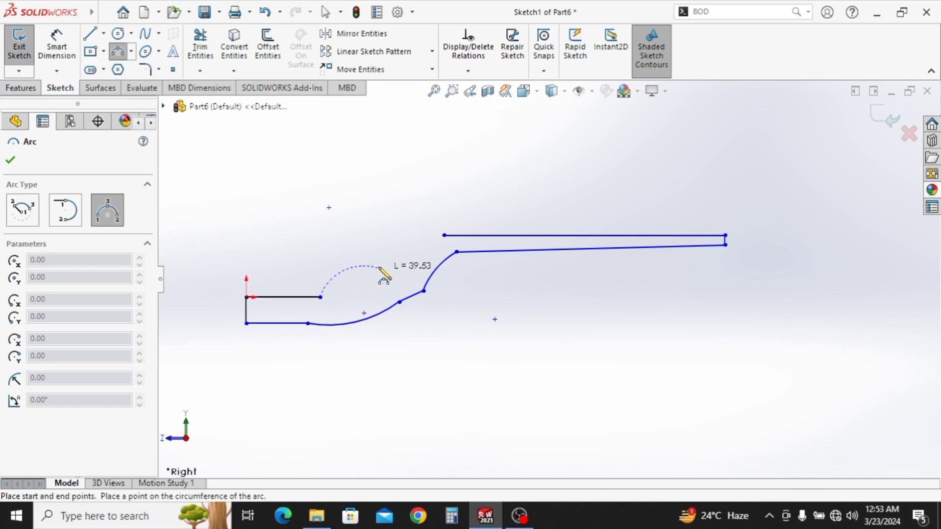
{"action": "left_click", "coordinate": [367, 287]}
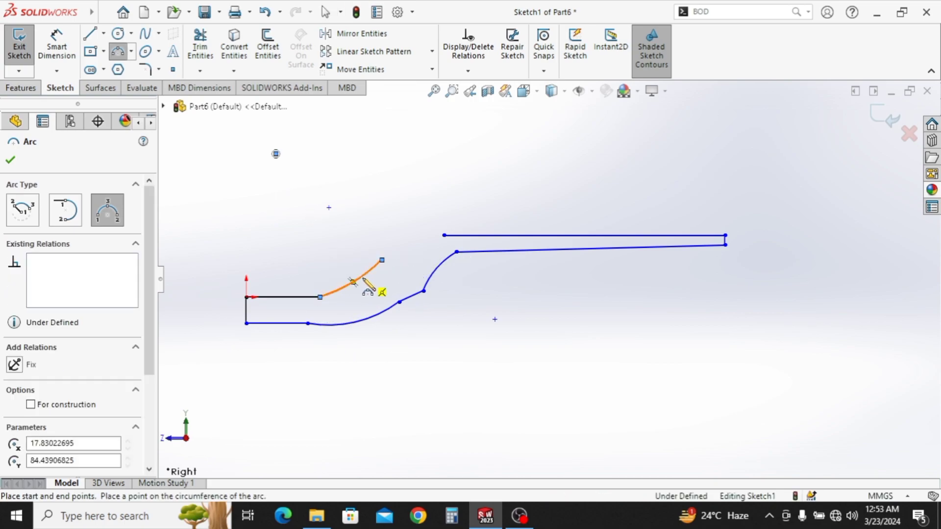
{"action": "left_click", "coordinate": [444, 237]}
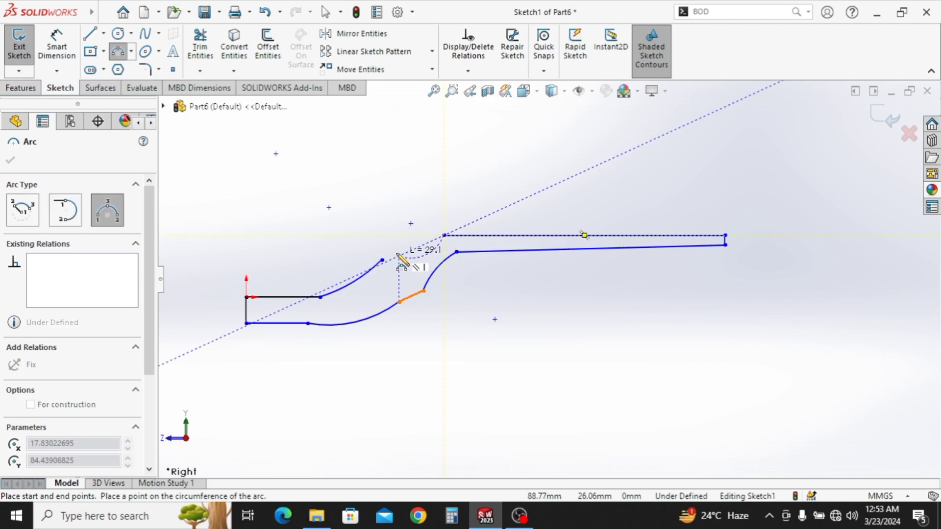
{"action": "left_click", "coordinate": [398, 253]}
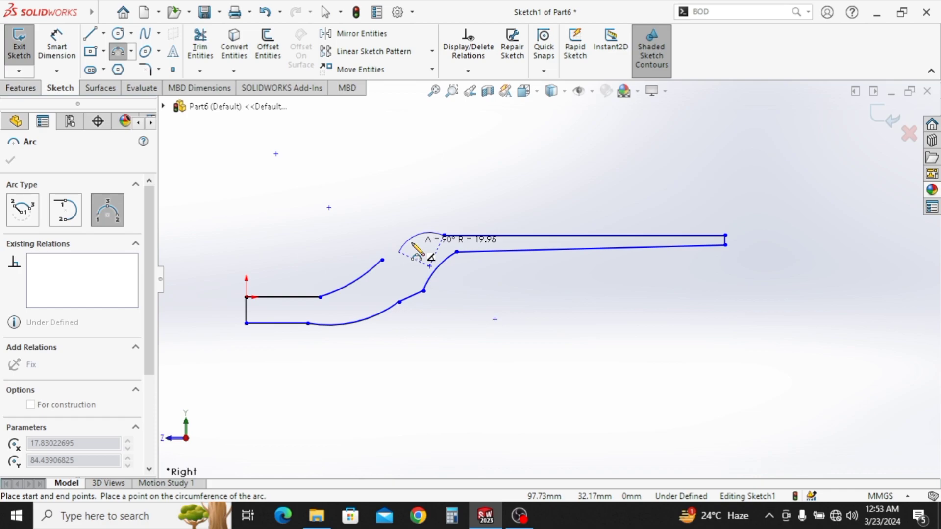
{"action": "left_click", "coordinate": [414, 243]}
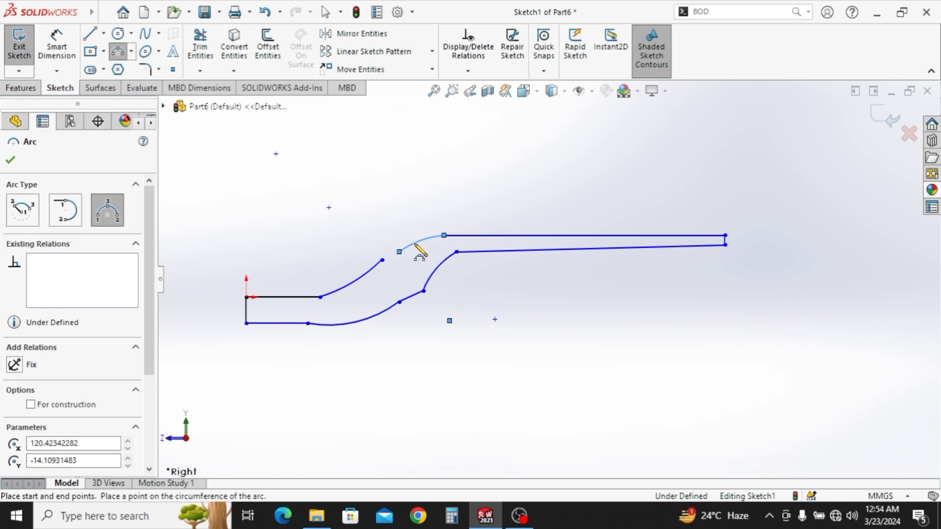
Connect the free ends of the two upper arcs with a sloping line about 11 mm long to close the profile
{"action": "left_click", "coordinate": [90, 34]}
{"action": "left_click", "coordinate": [420, 240]}
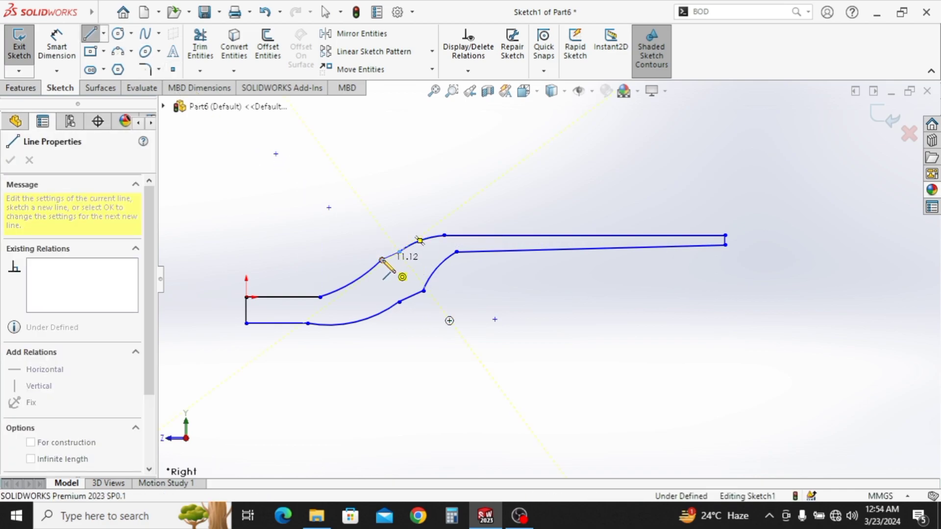
{"action": "left_click", "coordinate": [381, 258]}
{"action": "right_click", "coordinate": [338, 227]}
{"action": "left_click", "coordinate": [368, 240]}
Make the upper bend arc tangent to both the long upper horizontal line and the short sloping connecting line
{"action": "scroll", "coordinate": [442, 272], "scroll_direction": "down", "scroll_amount": 3}
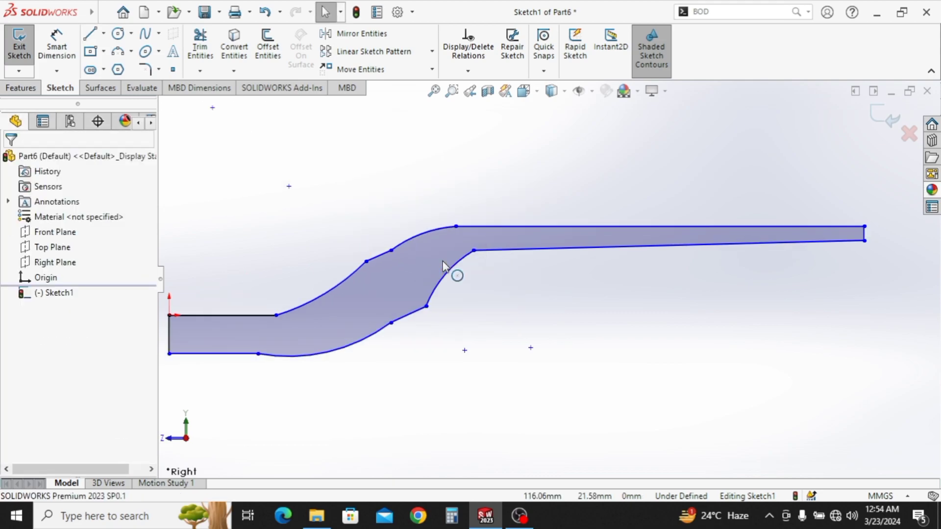
{"action": "left_click", "coordinate": [470, 226]}
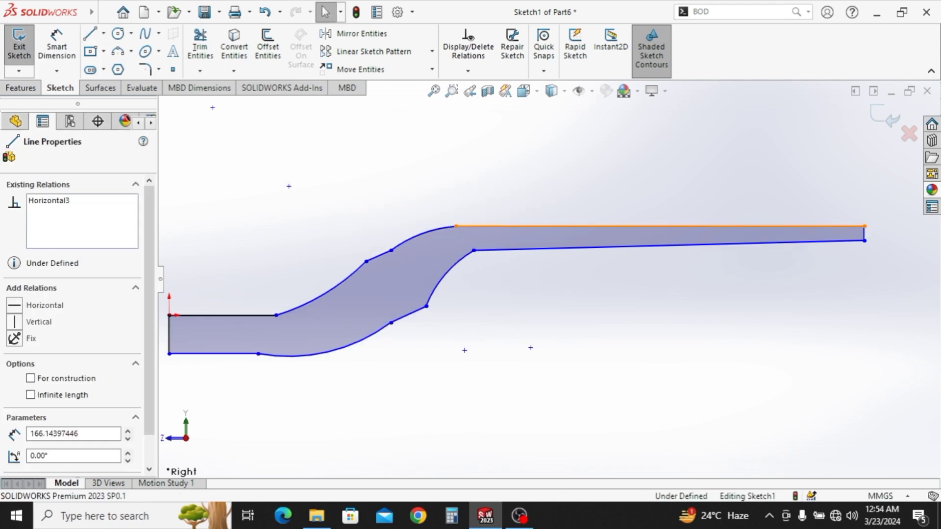
{"action": "left_click", "coordinate": [434, 231], "text": "ctrl"}
{"action": "left_click", "coordinate": [482, 166]}
{"action": "middle_click_drag", "start_coordinate": [399, 292], "coordinate": [454, 266], "text": "ctrl"}
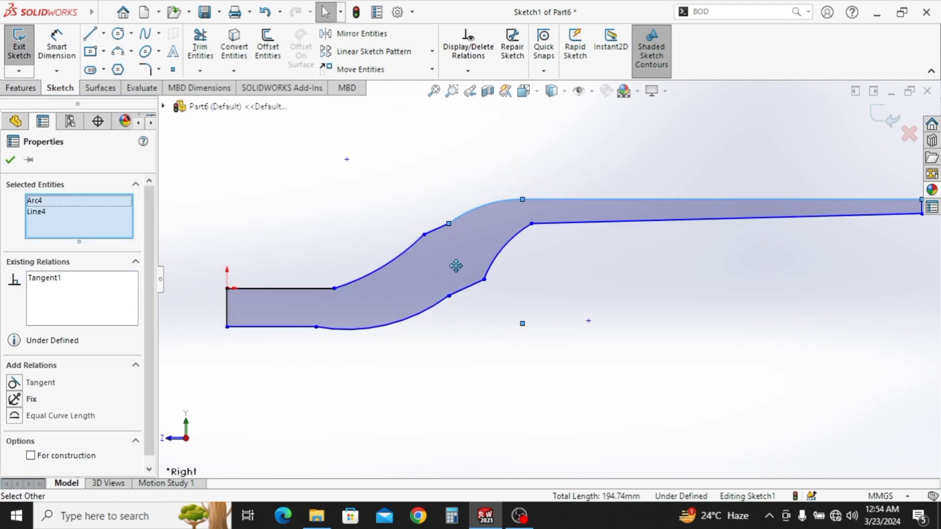
{"action": "left_click", "coordinate": [445, 226]}
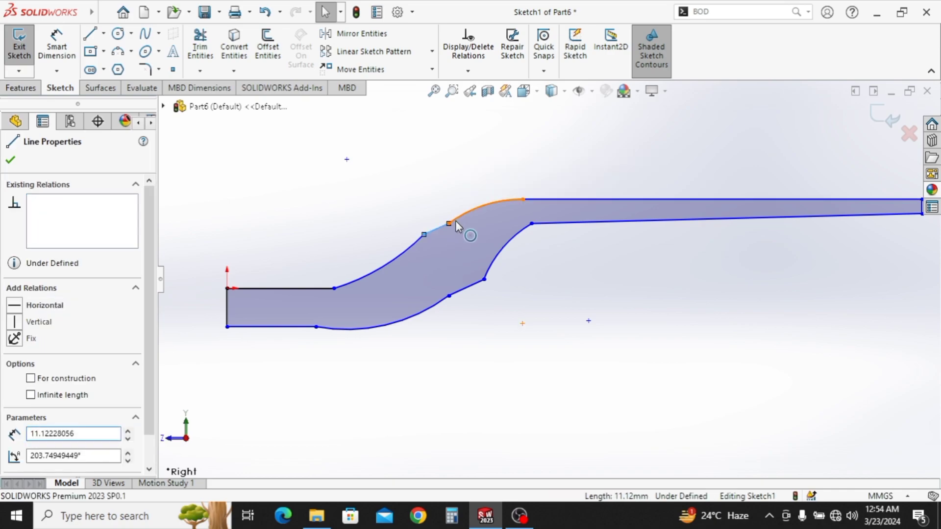
{"action": "left_click", "coordinate": [451, 222], "text": "ctrl"}
{"action": "left_click", "coordinate": [497, 157]}
{"action": "left_click", "coordinate": [444, 202]}
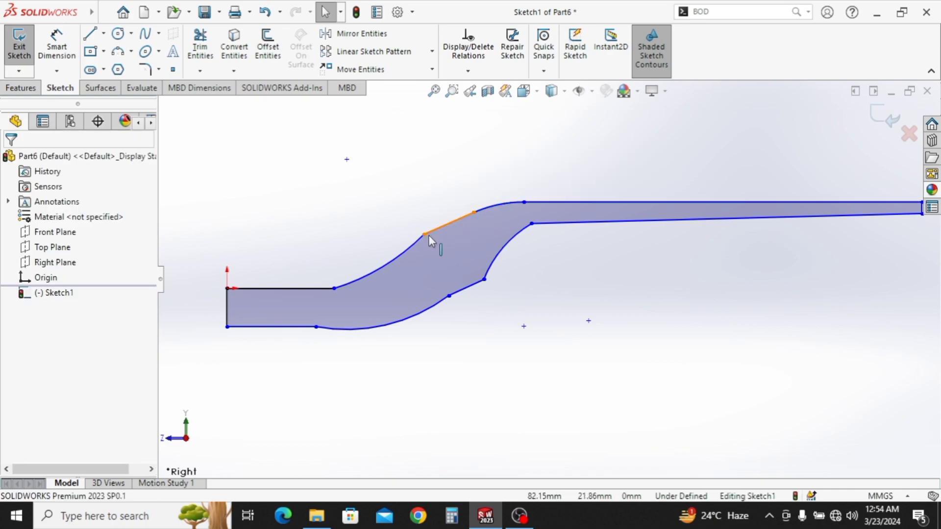
Make the other upper arc tangent to the sloping connecting line, and raise the long upper line while moving its bend to separate the outlines
{"action": "left_click", "coordinate": [422, 236]}
{"action": "left_click", "coordinate": [419, 241], "text": "ctrl"}
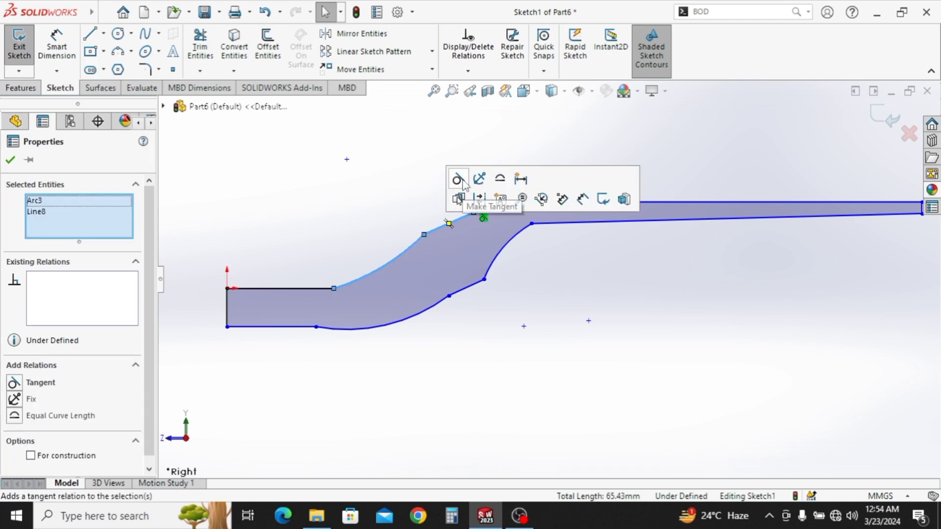
{"action": "left_click", "coordinate": [456, 180]}
{"action": "middle_click_drag", "start_coordinate": [431, 280], "coordinate": [383, 272], "text": "ctrl"}
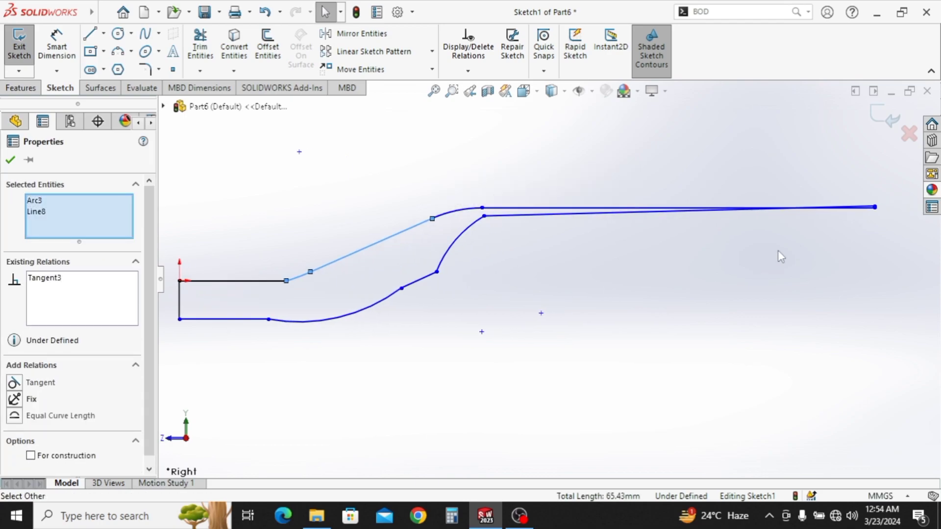
{"action": "left_click_drag", "start_coordinate": [874, 209], "coordinate": [875, 186]}
{"action": "left_click_drag", "start_coordinate": [587, 185], "coordinate": [498, 196]}
Make the two arcs beside the origin end tangent to their adjoining short horizontal lines, on both the upper and lower outlines
{"action": "left_click", "coordinate": [296, 278]}
{"action": "left_click", "coordinate": [255, 281], "text": "ctrl"}
{"action": "left_click", "coordinate": [318, 219]}
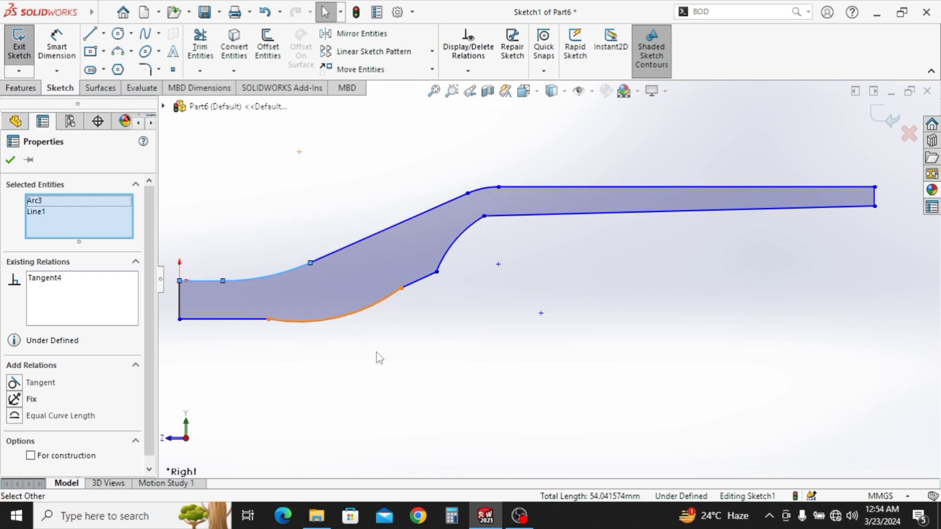
{"action": "middle_click_drag", "start_coordinate": [378, 357], "coordinate": [437, 303], "text": "ctrl"}
{"action": "left_click", "coordinate": [345, 273]}
{"action": "left_click", "coordinate": [294, 271], "text": "ctrl"}
{"action": "left_click", "coordinate": [352, 209]}
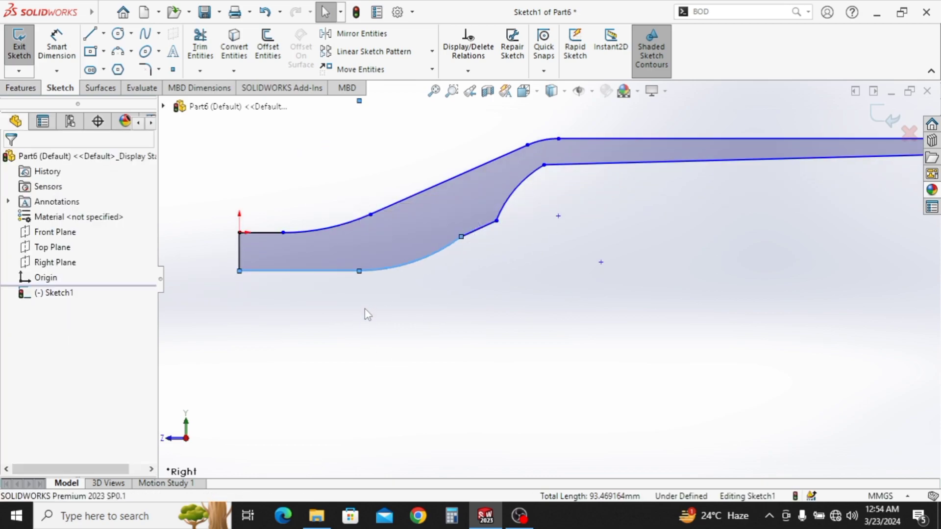
Make the short sloping line on the lower outline tangent to the arcs at both of its ends
{"action": "left_click", "coordinate": [463, 239]}
{"action": "left_click", "coordinate": [485, 229], "text": "ctrl"}
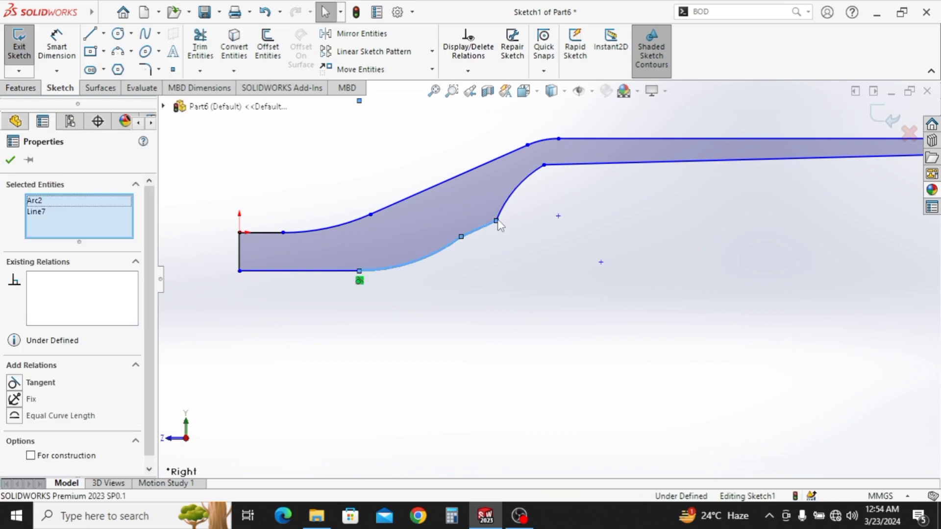
{"action": "left_click", "coordinate": [520, 236]}
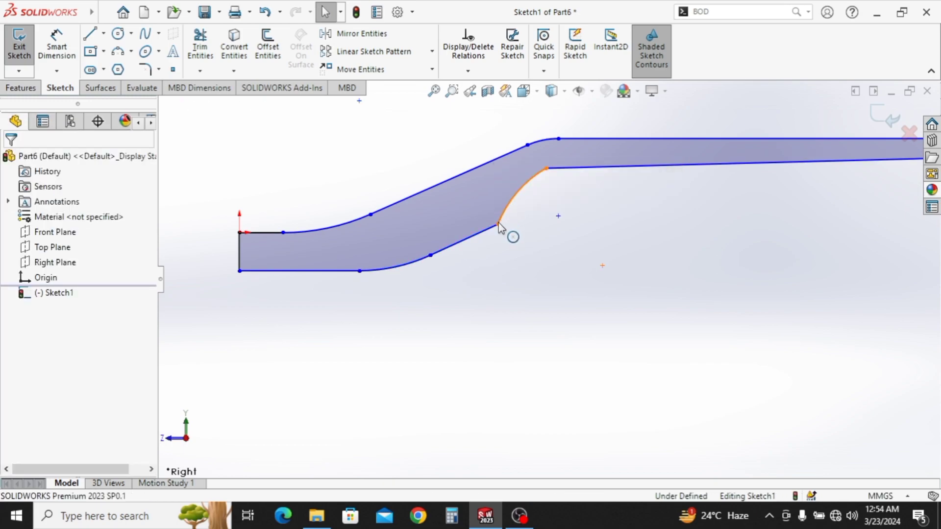
{"action": "left_click", "coordinate": [499, 228]}
{"action": "left_click", "coordinate": [487, 232], "text": "ctrl"}
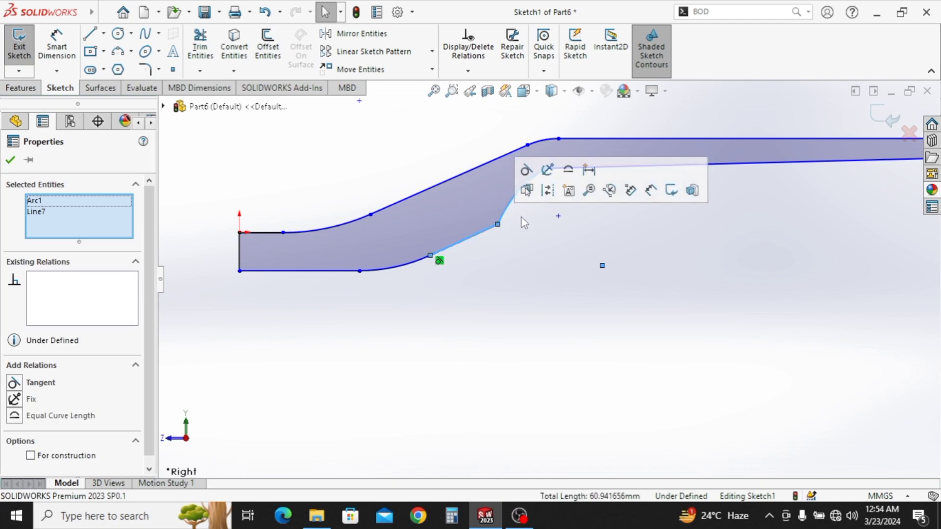
{"action": "left_click", "coordinate": [526, 171]}
Move the lower sloping line's junction with the second arc down along the slope, and make that arc tangent to the long lower line
{"action": "mouse_move", "coordinate": [497, 216]}
{"action": "left_mouse_down"}
{"action": "mouse_move", "coordinate": [543, 205]}
{"action": "mouse_move", "coordinate": [414, 254]}
{"action": "left_mouse_up"}
{"action": "left_click", "coordinate": [584, 235]}
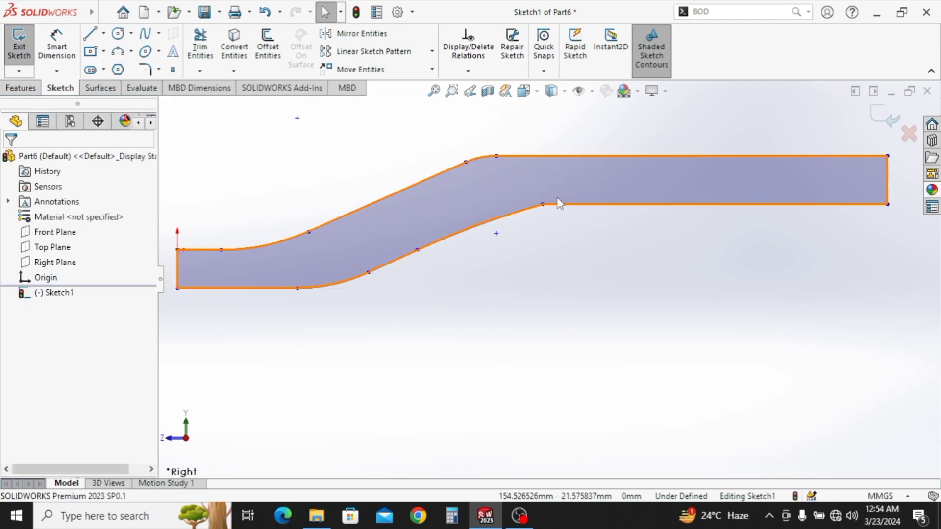
{"action": "left_click", "coordinate": [554, 204]}
{"action": "left_click", "coordinate": [527, 212], "text": "ctrl"}
{"action": "left_click", "coordinate": [565, 146]}
Reshape the lower outline by moving the second arc's junction with the long lower line back beneath the upper bend
{"action": "left_click", "coordinate": [583, 287]}
{"action": "left_click_drag", "start_coordinate": [768, 174], "coordinate": [490, 215]}
{"action": "scroll", "coordinate": [710, 303], "scroll_direction": "up", "scroll_amount": 2}
{"action": "mouse_move", "coordinate": [754, 152]}
{"action": "left_mouse_down"}
{"action": "mouse_move", "coordinate": [739, 250]}
{"action": "mouse_move", "coordinate": [731, 241]}
{"action": "mouse_move", "coordinate": [510, 254]}
{"action": "mouse_move", "coordinate": [420, 294]}
{"action": "mouse_move", "coordinate": [410, 288]}
{"action": "left_mouse_up"}
{"action": "scroll", "coordinate": [631, 322], "scroll_direction": "up", "scroll_amount": 1}
{"action": "middle_click_drag", "start_coordinate": [631, 322], "coordinate": [695, 314], "text": "ctrl"}
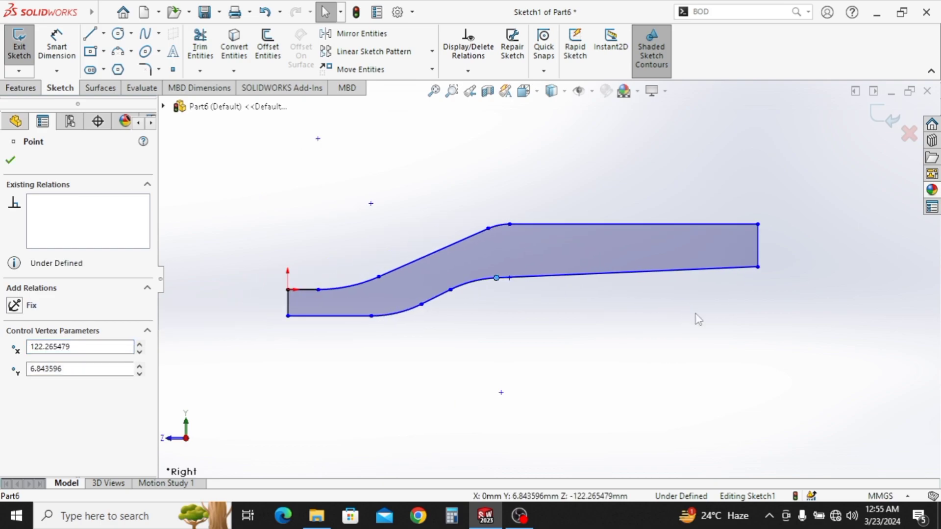
{"action": "left_click", "coordinate": [59, 48]}
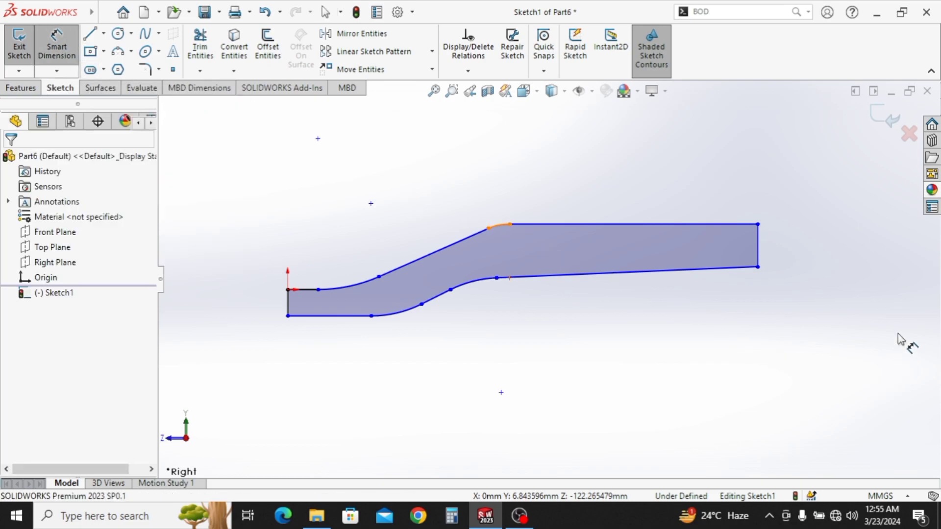
{"action": "left_click", "coordinate": [759, 225]}
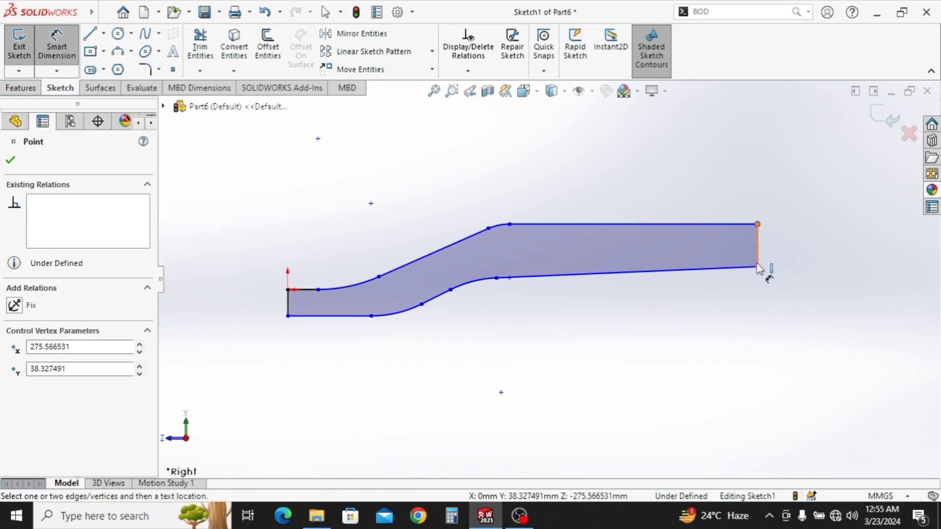
{"action": "left_click", "coordinate": [758, 264]}
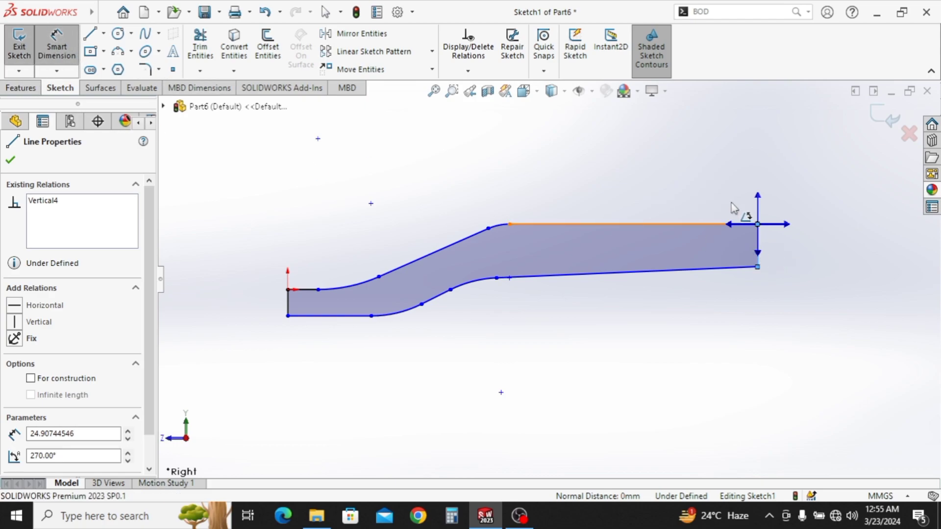
{"action": "key", "text": "Escape"}
{"action": "left_click", "coordinate": [772, 255]}
{"action": "key", "text": "Escape"}
{"action": "key", "text": "Escape"}
Dimension the vertical line at the far end of the profile as 0.18 mm
{"action": "left_click", "coordinate": [71, 57]}
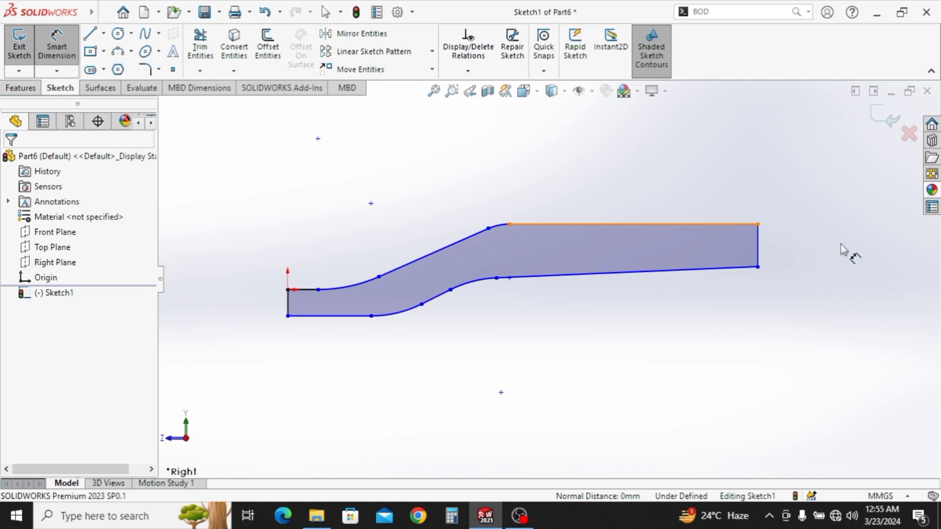
{"action": "left_click", "coordinate": [760, 246]}
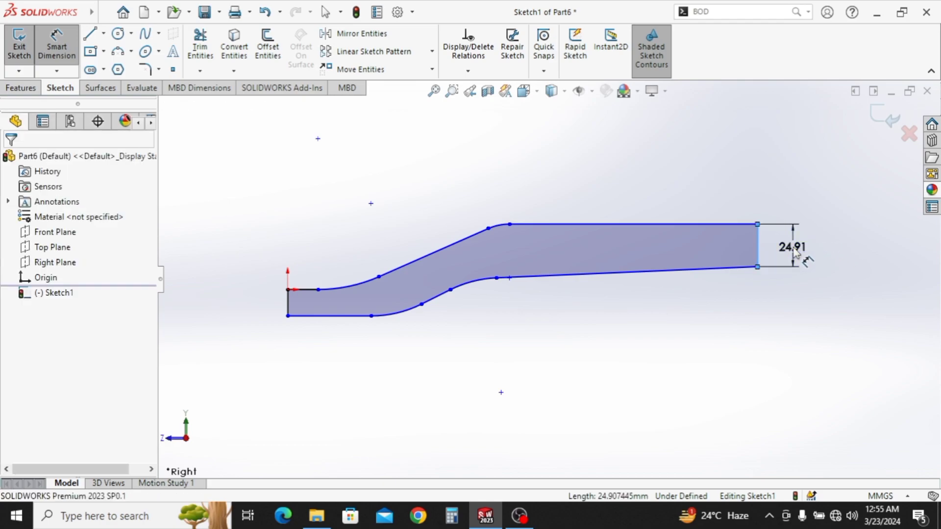
{"action": "left_click", "coordinate": [793, 247]}
{"action": "type", "text": "18"}
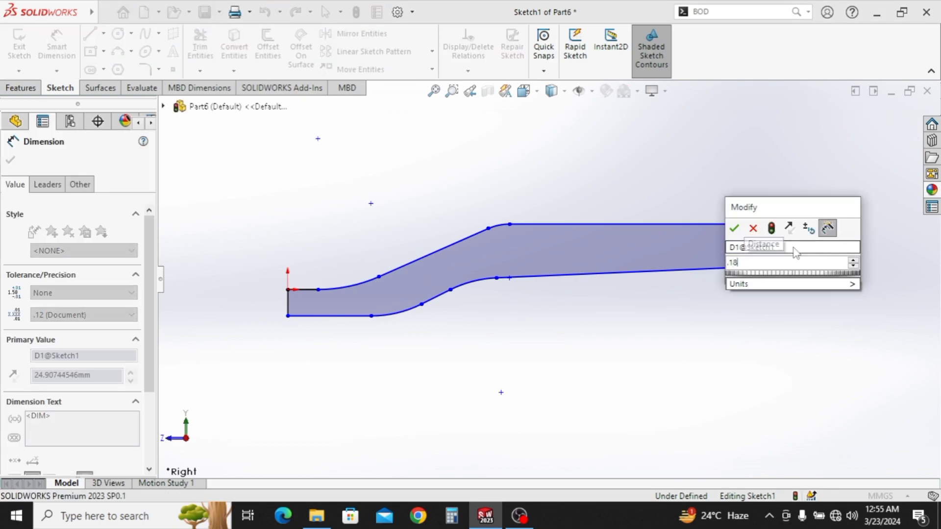
{"action": "key", "text": "Return"}
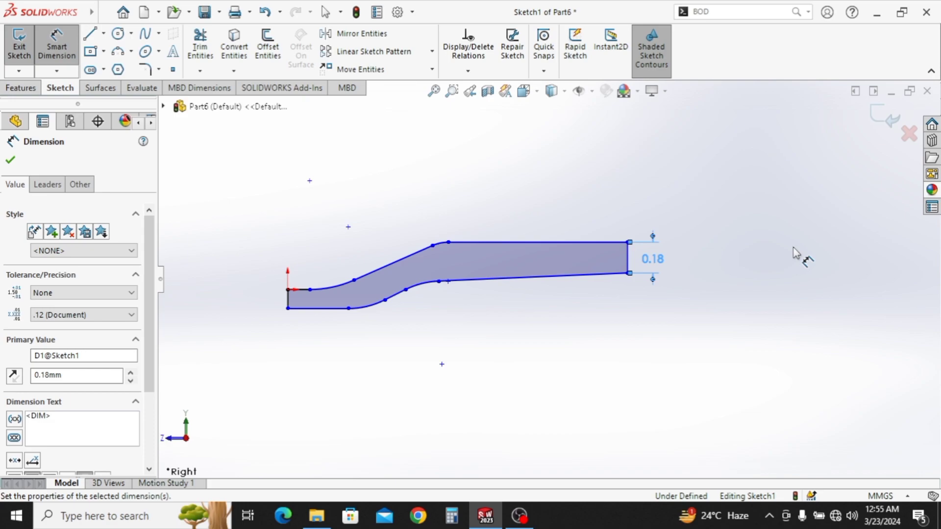
Dimension the overall horizontal length between the profile's two vertical end lines as 8.85 mm
{"action": "left_click", "coordinate": [628, 268]}
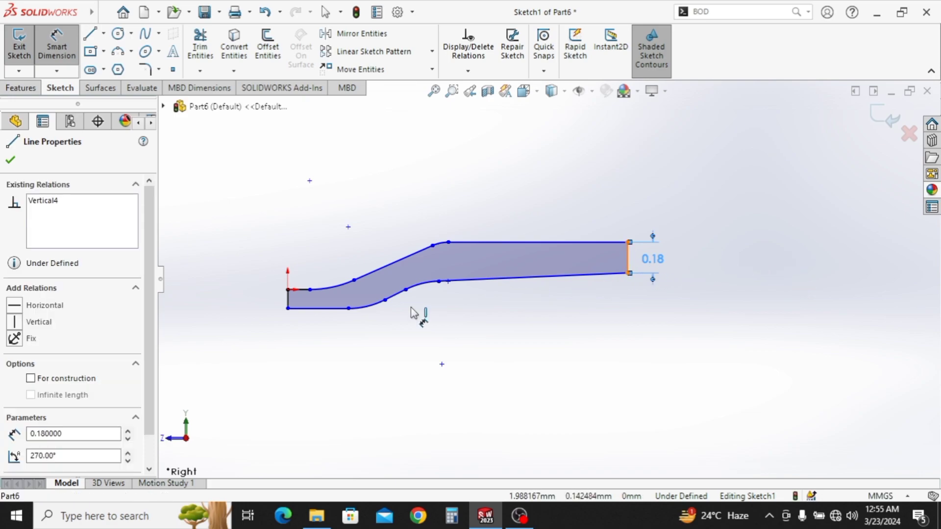
{"action": "left_click", "coordinate": [288, 309]}
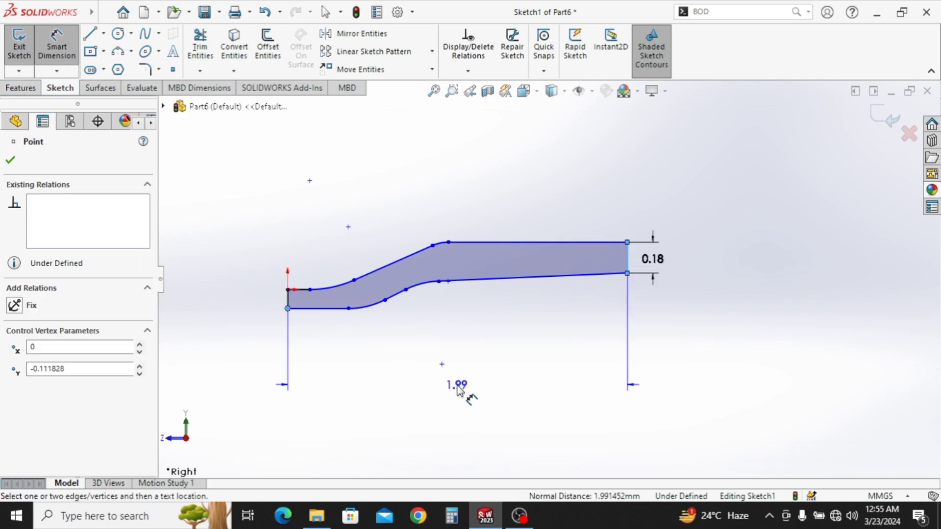
{"action": "left_click", "coordinate": [458, 389]}
{"action": "type", "text": "8"}
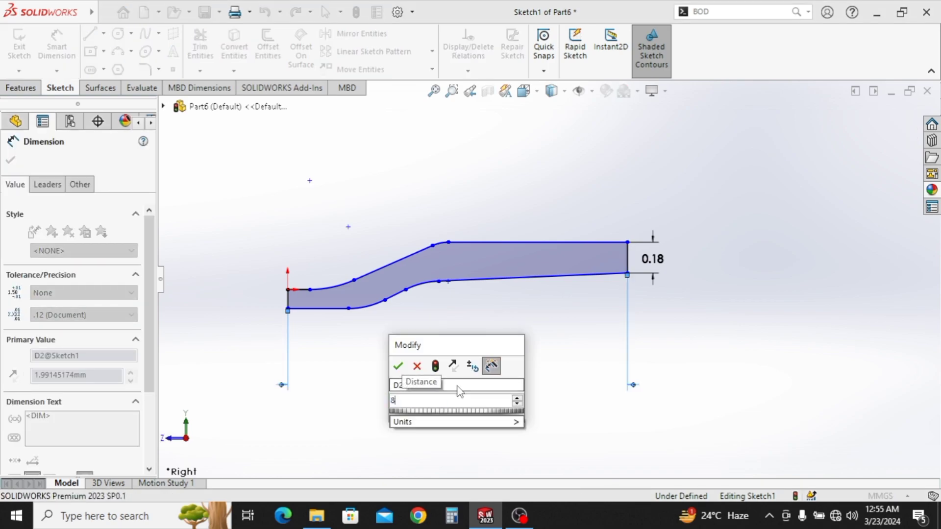
{"action": "type", "text": ".85"}
{"action": "key", "text": "Return"}
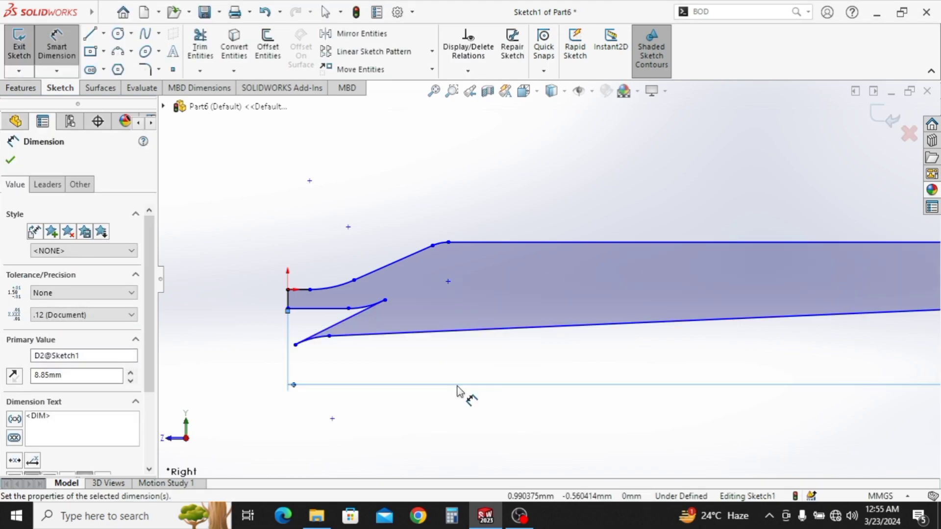
{"action": "scroll", "coordinate": [456, 389], "scroll_direction": "up", "scroll_amount": 2}
{"action": "scroll", "coordinate": [330, 379], "scroll_direction": "up", "scroll_amount": 1}
{"action": "scroll", "coordinate": [357, 378], "scroll_direction": "up", "scroll_amount": 1}
{"action": "scroll", "coordinate": [434, 379], "scroll_direction": "up", "scroll_amount": 1}
{"action": "middle_click_drag", "start_coordinate": [435, 379], "coordinate": [332, 399], "text": "ctrl"}
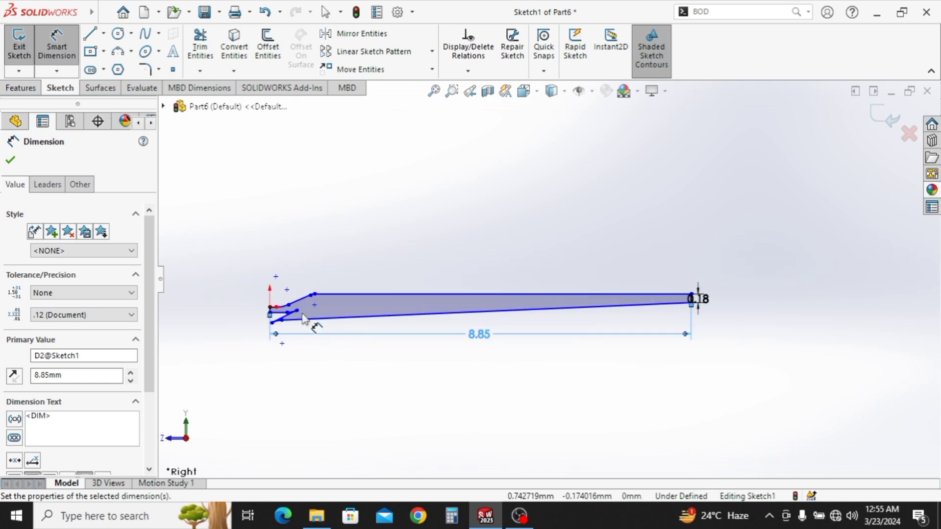
Try moving the displaced lower arc junction along the profile, and undo that move together with the overall length and end height dimensions
{"action": "key", "text": "Escape"}
{"action": "mouse_move", "coordinate": [273, 324]}
{"action": "left_mouse_down"}
{"action": "mouse_move", "coordinate": [402, 308]}
{"action": "mouse_move", "coordinate": [550, 311]}
{"action": "mouse_move", "coordinate": [448, 309]}
{"action": "mouse_move", "coordinate": [395, 322]}
{"action": "mouse_move", "coordinate": [510, 310]}
{"action": "mouse_move", "coordinate": [500, 316]}
{"action": "left_mouse_up"}
{"action": "key", "text": "Return"}
{"action": "key", "text": "ctrl+z"}
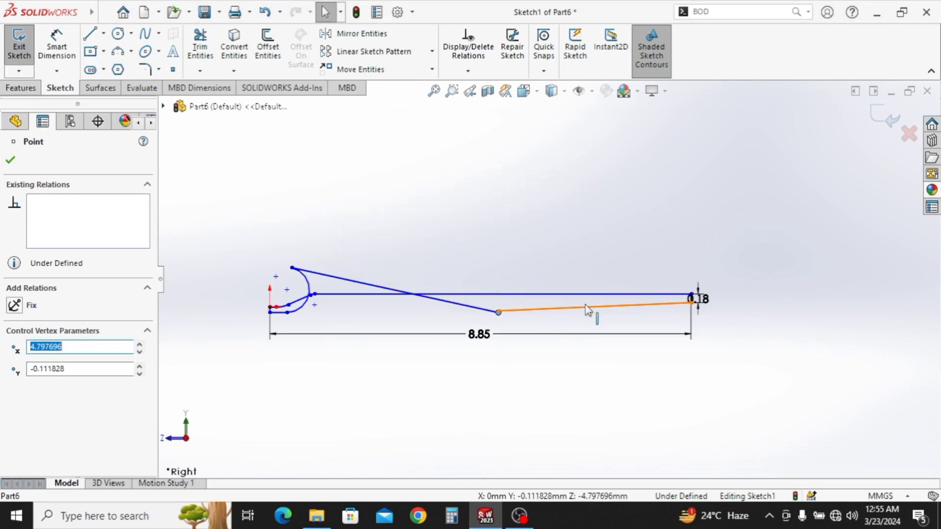
{"action": "key", "text": "ctrl+z"}
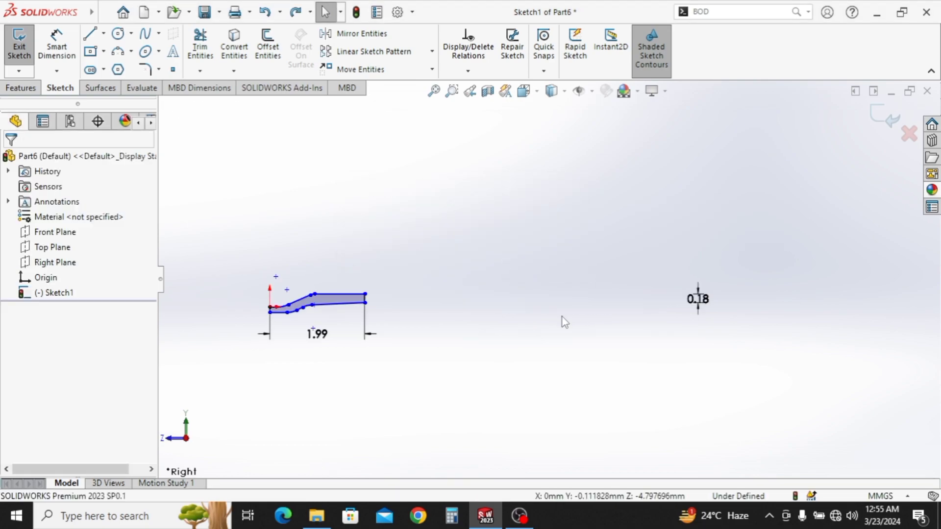
{"action": "key", "text": "ctrl+z"}
{"action": "scroll", "coordinate": [538, 321], "scroll_direction": "up", "scroll_amount": 11}
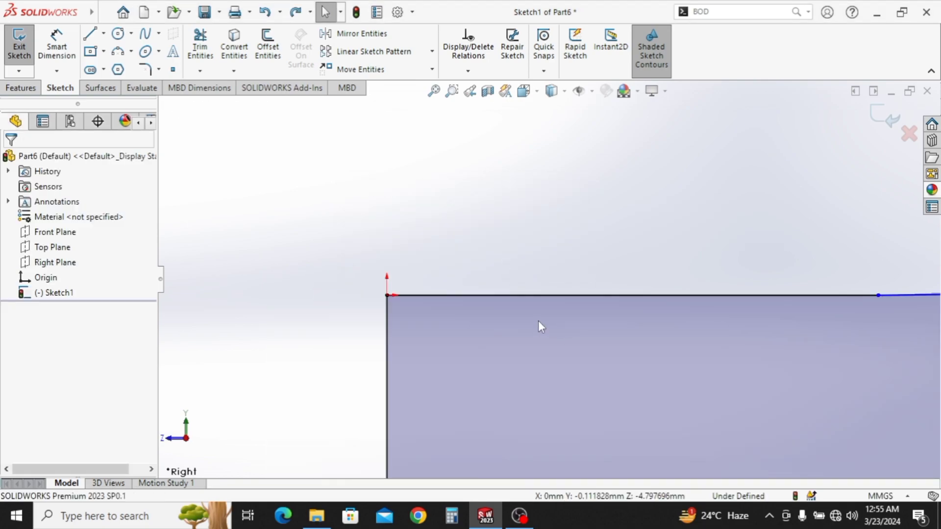
Dimension the overall horizontal length between the profile's two vertical end lines as 8.85 mm
{"action": "scroll", "coordinate": [542, 321], "scroll_direction": "up", "scroll_amount": 5}
{"action": "key", "text": "f"}
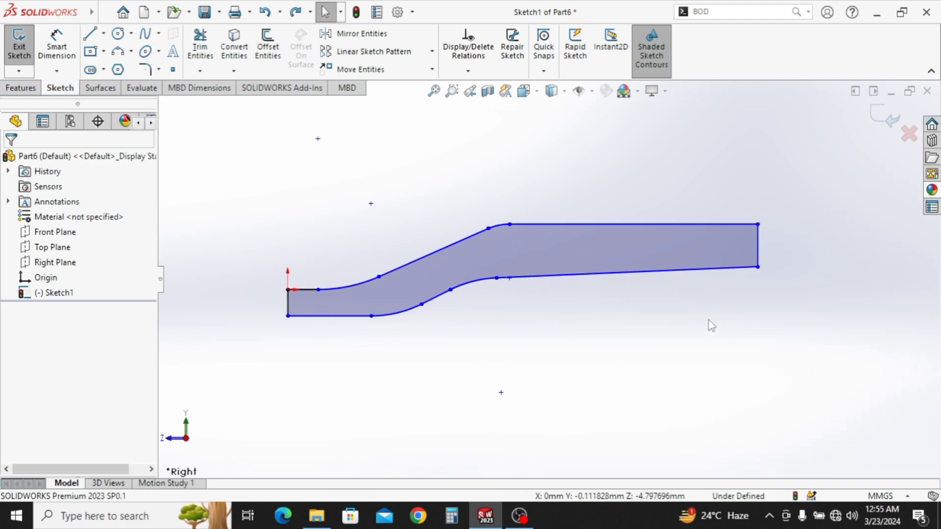
{"action": "scroll", "coordinate": [615, 344], "scroll_direction": "up", "scroll_amount": 2}
{"action": "middle_click_drag", "start_coordinate": [593, 354], "coordinate": [528, 327], "text": "ctrl"}
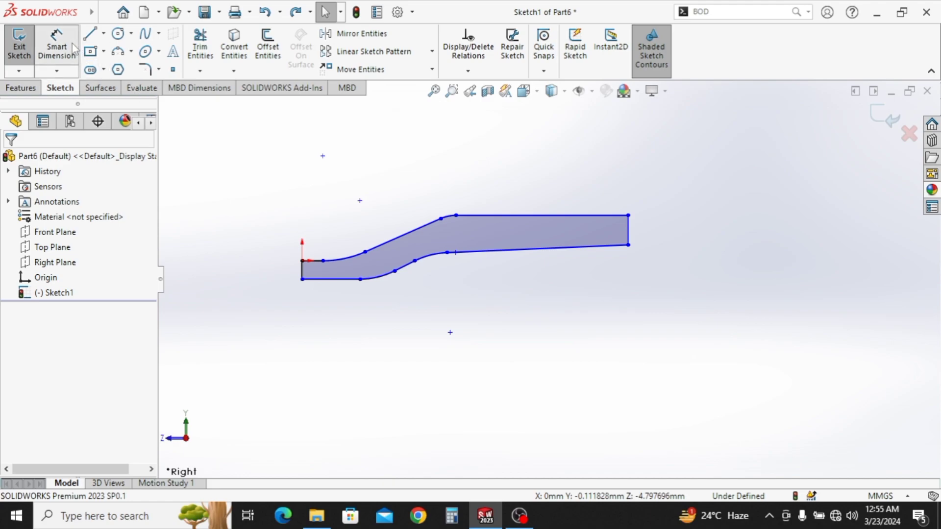
{"action": "left_click", "coordinate": [302, 279]}
{"action": "left_click", "coordinate": [628, 245]}
{"action": "left_click", "coordinate": [525, 344]}
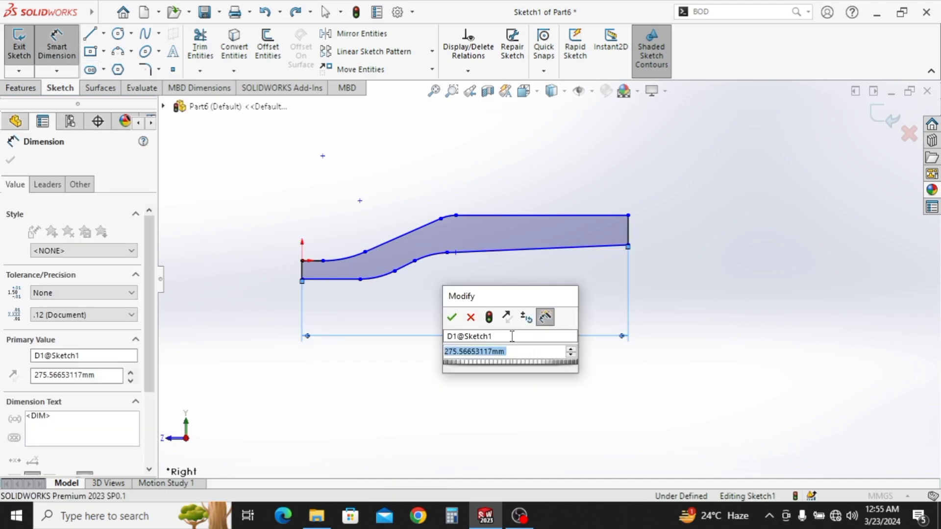
{"action": "type", "text": "465"}
{"action": "key", "text": "Return"}
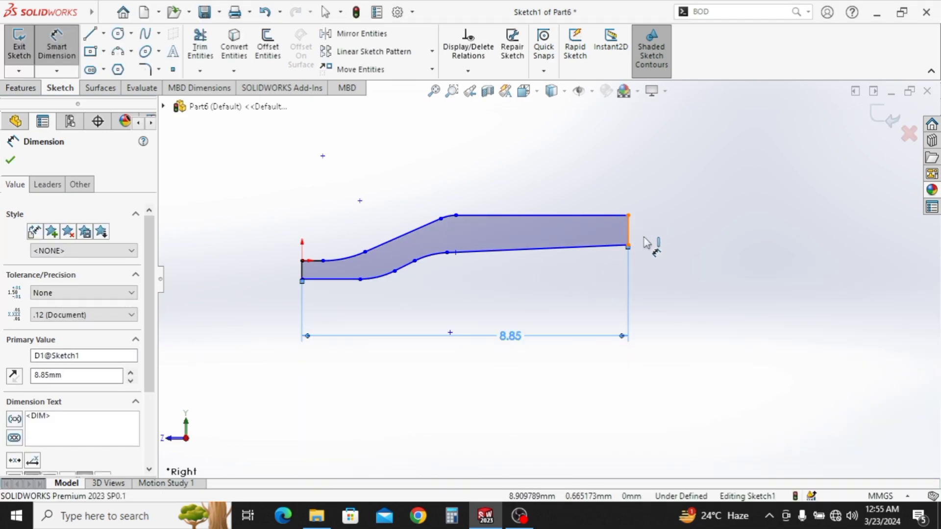
Dimension the vertical line at the profile's far end as 0.18 mm
{"action": "left_click", "coordinate": [646, 242]}
{"action": "left_click", "coordinate": [668, 243]}
{"action": "type", "text": "0.18"}
{"action": "key", "text": "Return"}
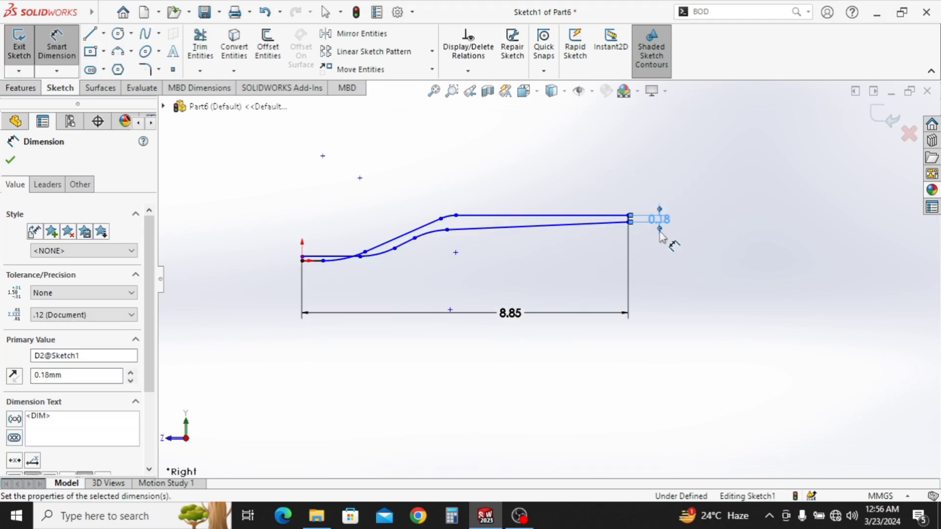
Move the lower corner at the origin end down below the origin so the upper and lower outlines no longer cross
{"action": "scroll", "coordinate": [300, 262], "scroll_direction": "down", "scroll_amount": 3}
{"action": "scroll", "coordinate": [440, 289], "scroll_direction": "up", "scroll_amount": 2}
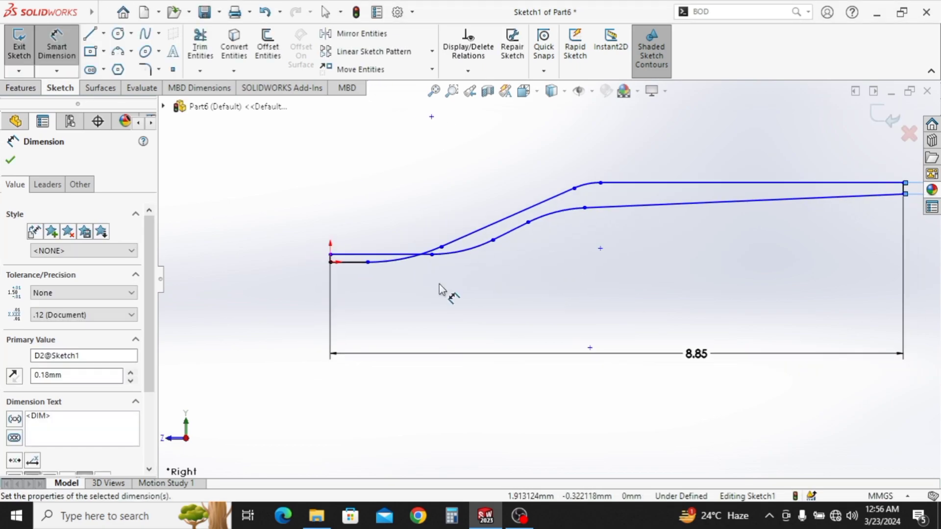
{"action": "key", "text": "Escape"}
{"action": "left_click_drag", "start_coordinate": [329, 254], "coordinate": [331, 277]}
{"action": "scroll", "coordinate": [492, 296], "scroll_direction": "up", "scroll_amount": 1}
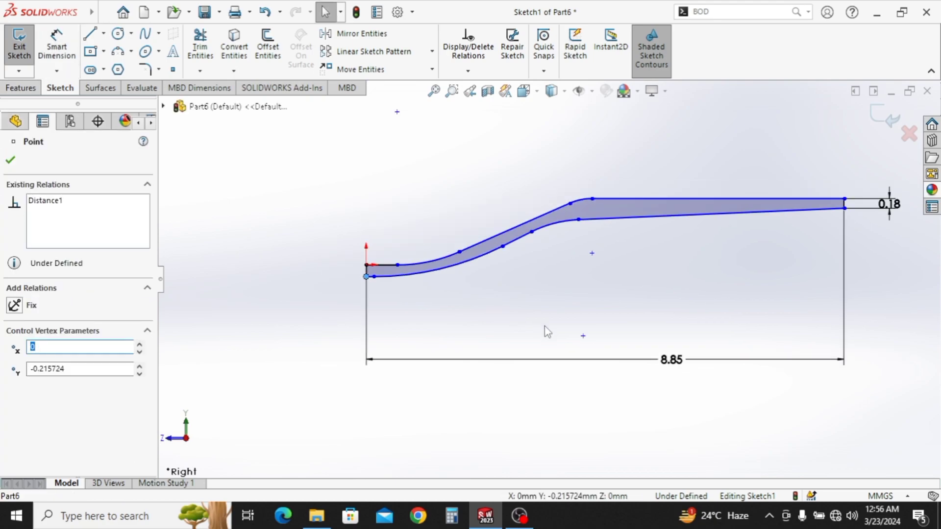
Dimension the short lower horizontal line at the origin end as 1 mm
{"action": "middle_click_drag", "start_coordinate": [545, 325], "coordinate": [500, 315], "text": "ctrl"}
{"action": "left_click", "coordinate": [57, 46]}
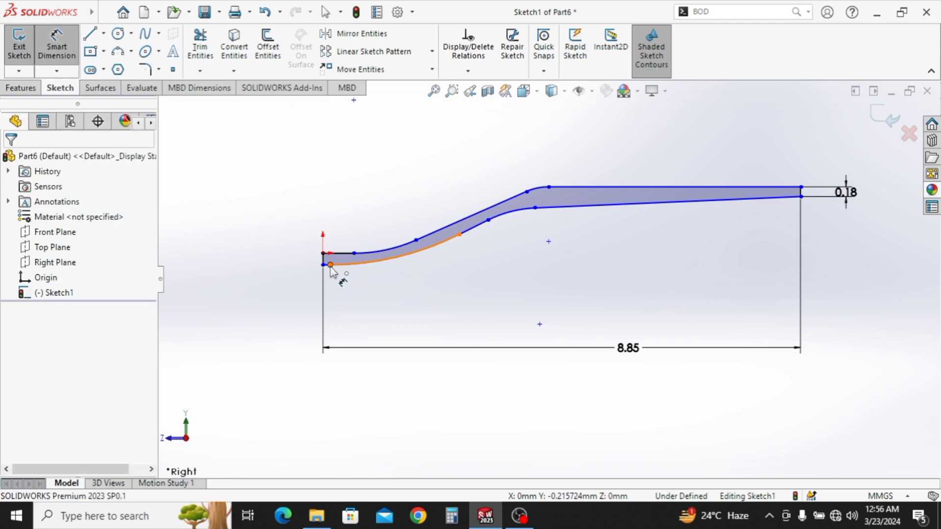
{"action": "left_click", "coordinate": [322, 265]}
{"action": "left_click", "coordinate": [323, 266]}
{"action": "left_click", "coordinate": [305, 301]}
{"action": "type", "text": "1"}
{"action": "key", "text": "Return"}
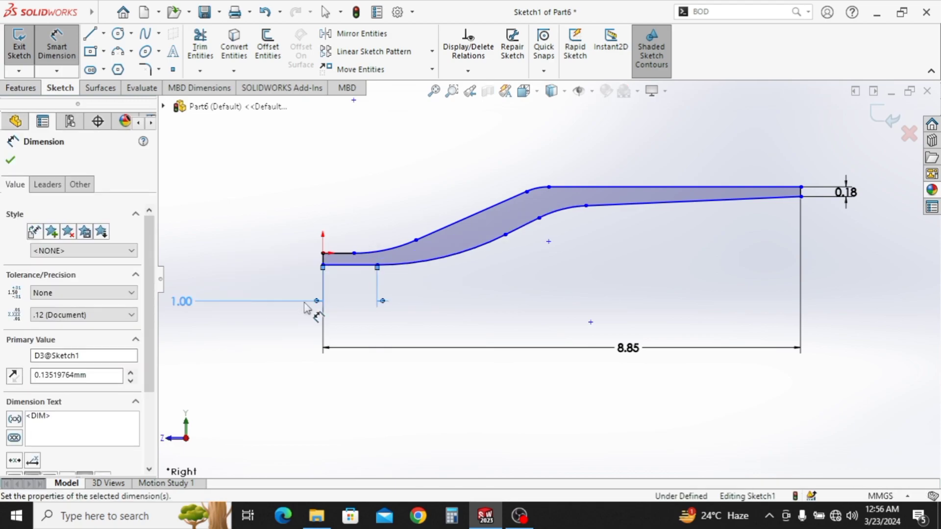
{"action": "scroll", "coordinate": [437, 310], "scroll_direction": "up", "scroll_amount": 2}
{"action": "scroll", "coordinate": [475, 319], "scroll_direction": "down", "scroll_amount": 1}
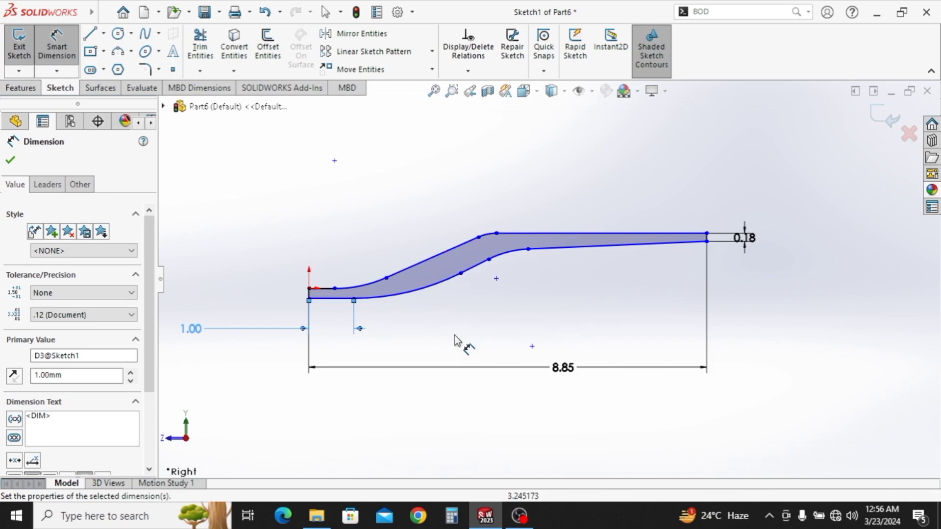
{"action": "key", "text": "Escape"}
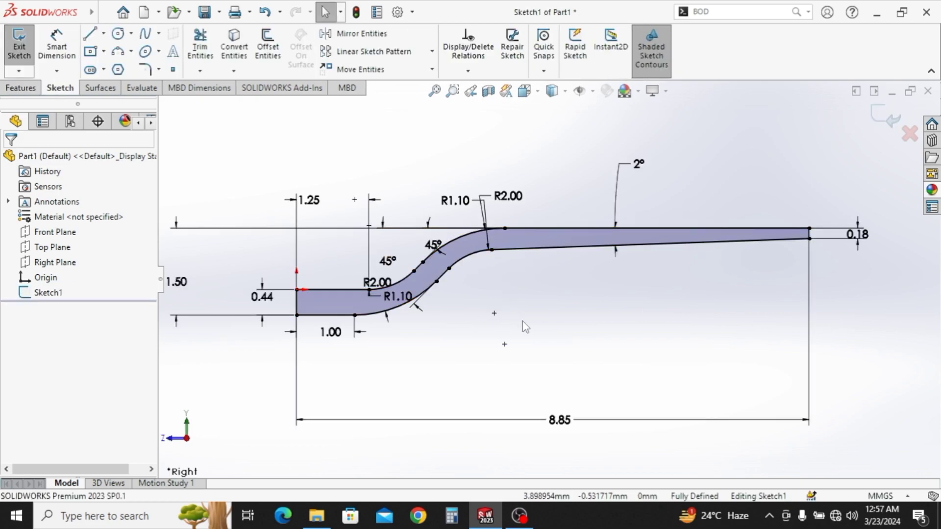
Extrude the fully dimensioned handle profile 1 mm with the Mid Plane end condition
{"action": "mouse_move", "coordinate": [522, 322]}
{"action": "middle_mouse_down", "text": "ctrl"}
{"action": "mouse_move", "coordinate": [491, 308]}
{"action": "mouse_move", "coordinate": [551, 310]}
{"action": "mouse_move", "coordinate": [529, 320]}
{"action": "middle_mouse_up", "text": "ctrl"}
{"action": "scroll", "coordinate": [531, 314], "scroll_direction": "up", "scroll_amount": 1}
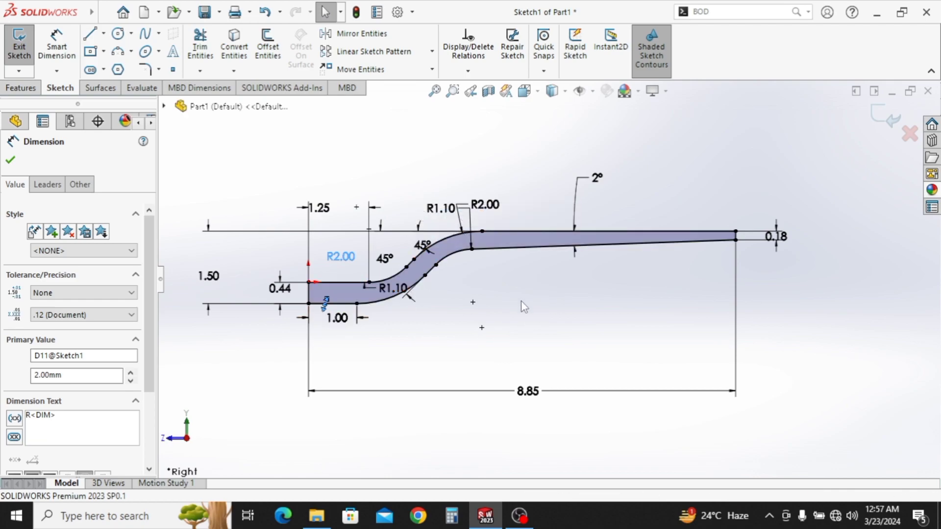
{"action": "left_click", "coordinate": [34, 91]}
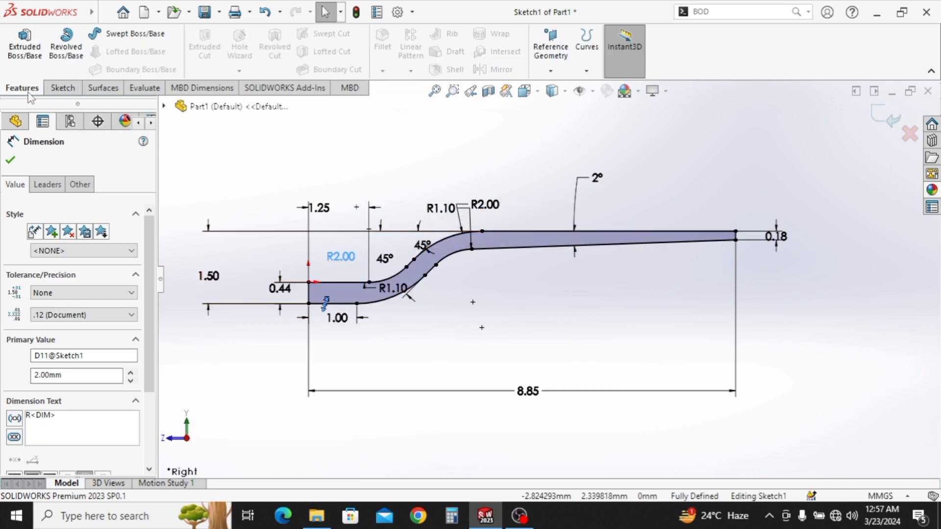
{"action": "left_click", "coordinate": [32, 55]}
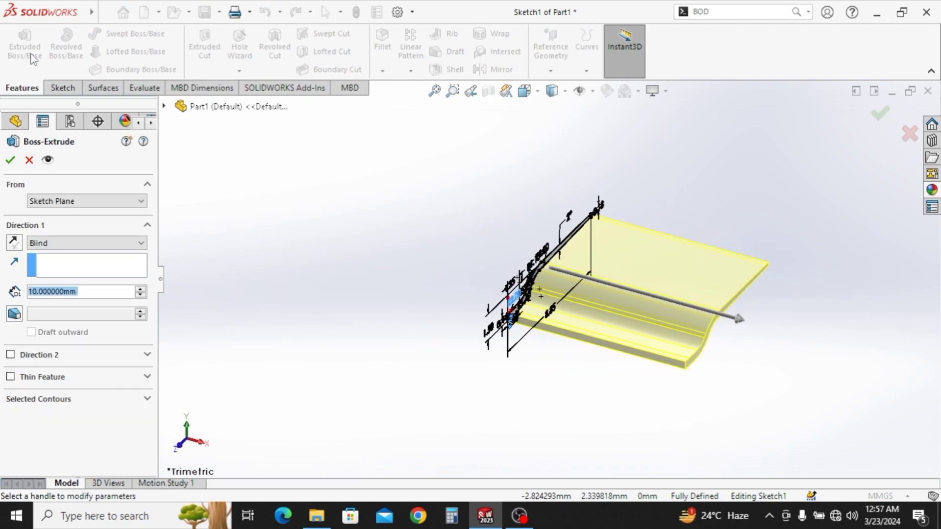
{"action": "type", "text": "1"}
{"action": "key", "text": "Return"}
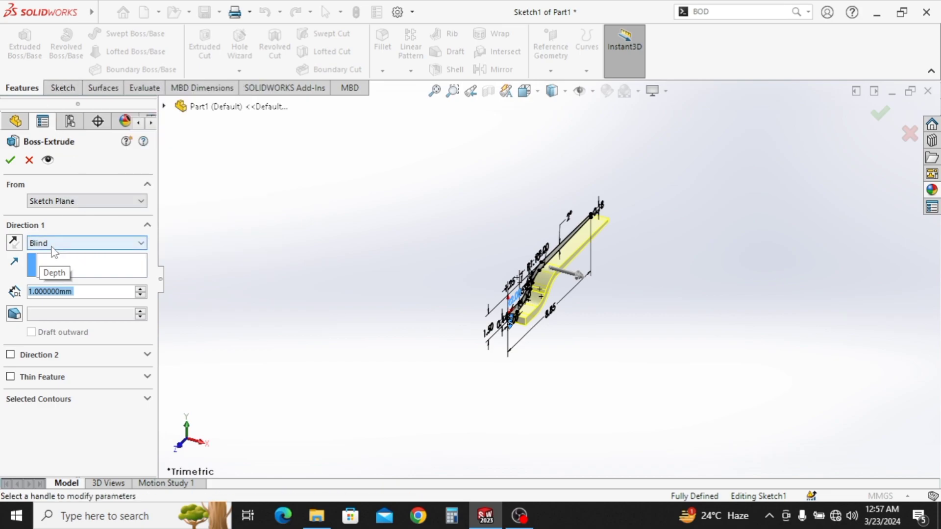
{"action": "left_click", "coordinate": [49, 243]}
{"action": "left_click", "coordinate": [52, 300]}
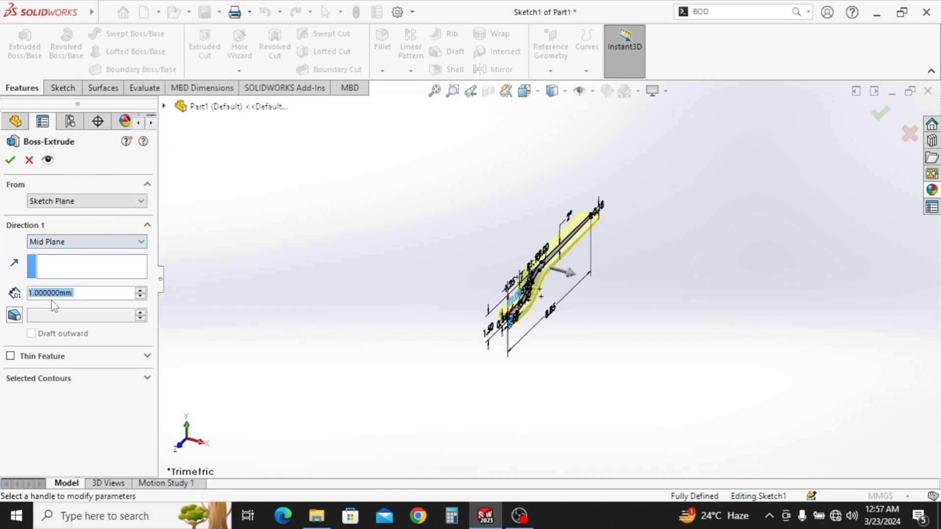
{"action": "left_click", "coordinate": [11, 160]}
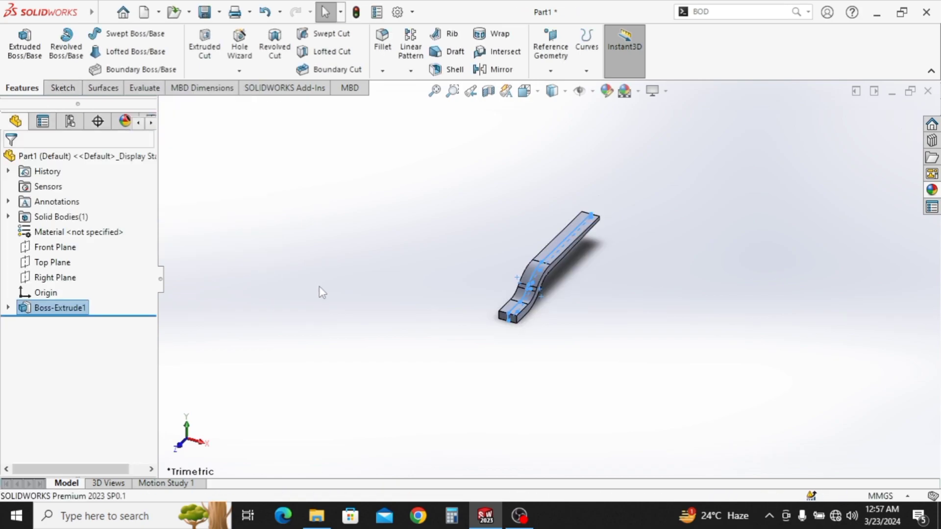
Start a sketch on the handle's long flat upper face, viewed straight on with the part lying horizontally
{"action": "middle_click_drag", "start_coordinate": [578, 320], "coordinate": [590, 300]}
{"action": "scroll", "coordinate": [583, 285], "scroll_direction": "down", "scroll_amount": 3}
{"action": "left_click", "coordinate": [569, 260]}
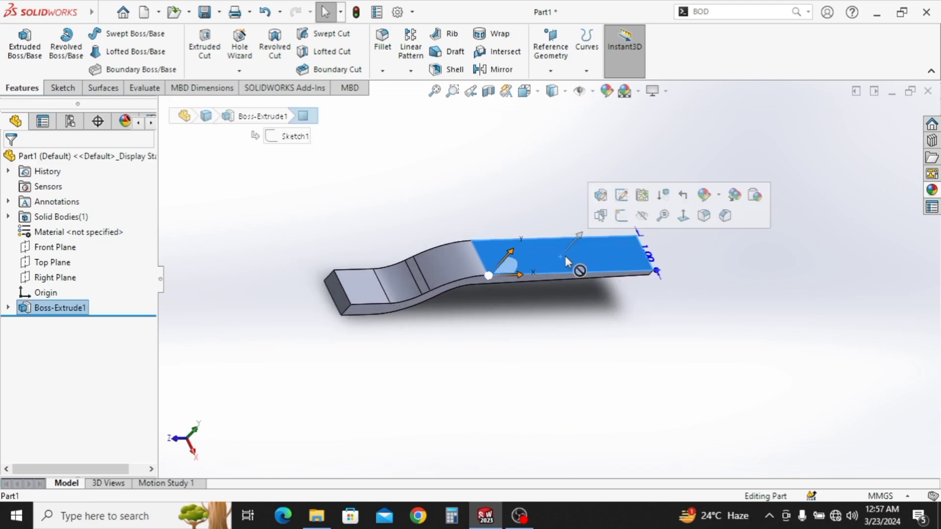
{"action": "left_click", "coordinate": [619, 219]}
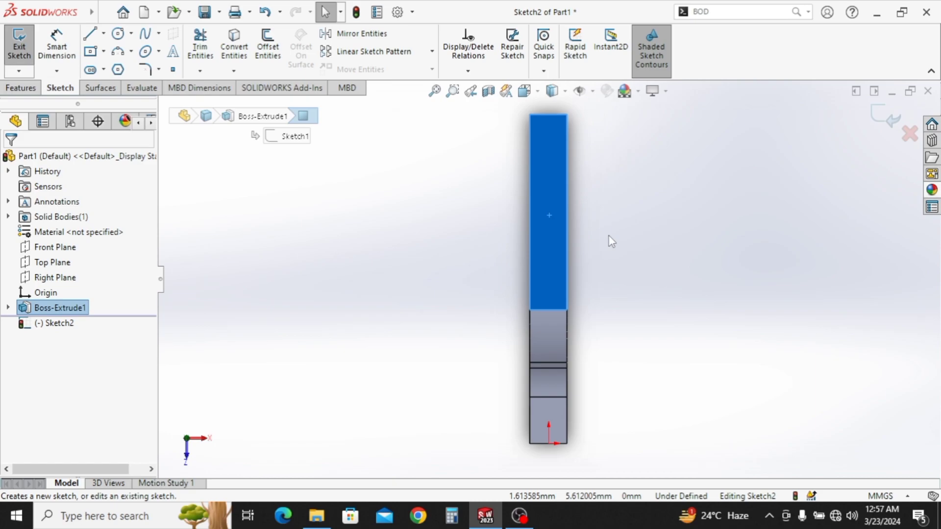
{"action": "mouse_move", "coordinate": [591, 328]}
{"action": "middle_mouse_down"}
{"action": "mouse_move", "coordinate": [567, 147]}
{"action": "mouse_move", "coordinate": [486, 147]}
{"action": "mouse_move", "coordinate": [501, 322]}
{"action": "middle_mouse_up"}
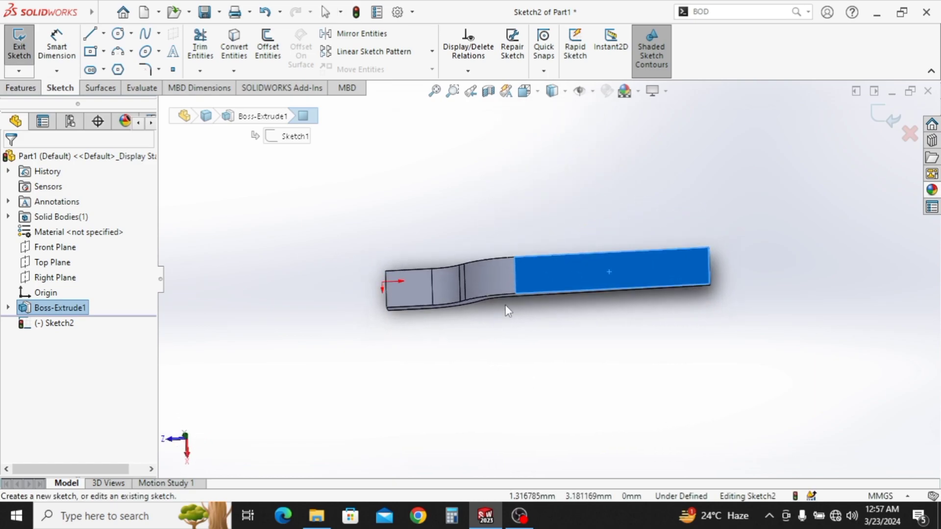
{"action": "left_click", "coordinate": [524, 92]}
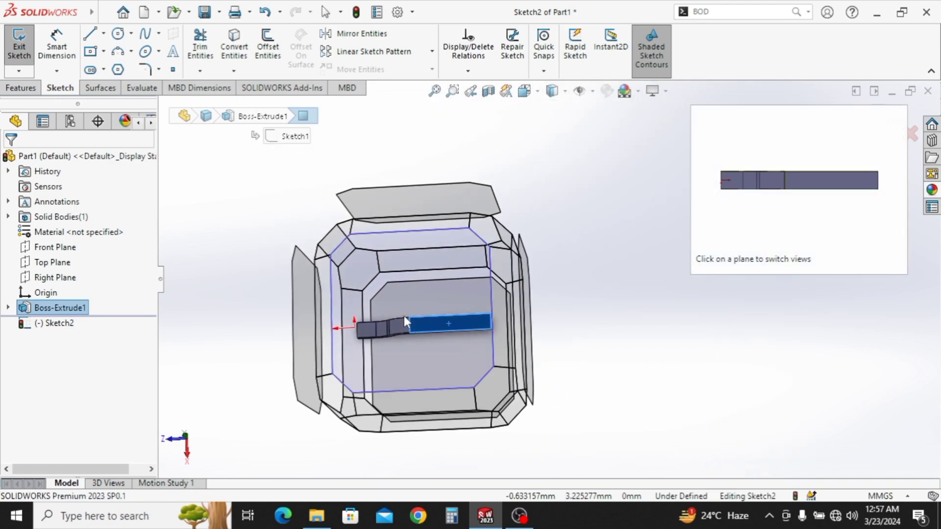
{"action": "left_click", "coordinate": [403, 315]}
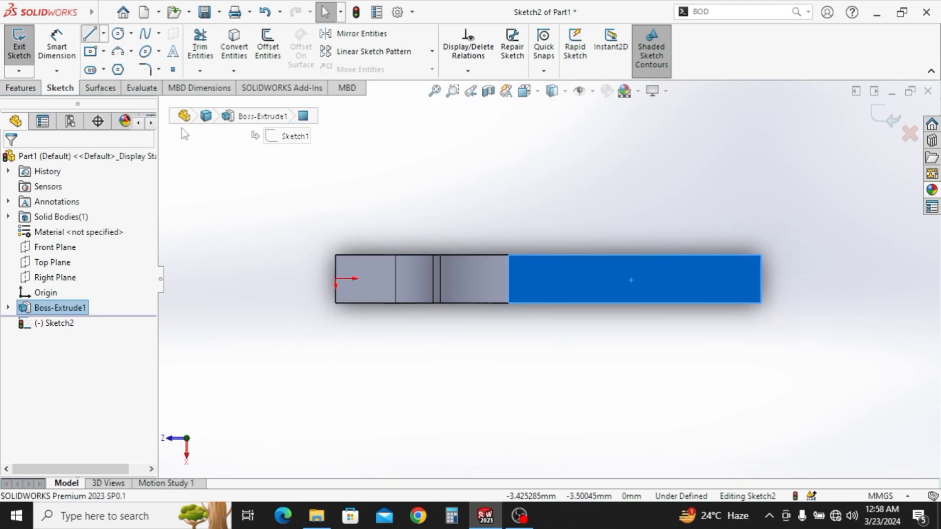
Sketch a closed four-line outline tapering from the full width at the origin end to about 0.66 mm at the far end
{"action": "key", "text": "l"}
{"action": "left_click", "coordinate": [335, 254]}
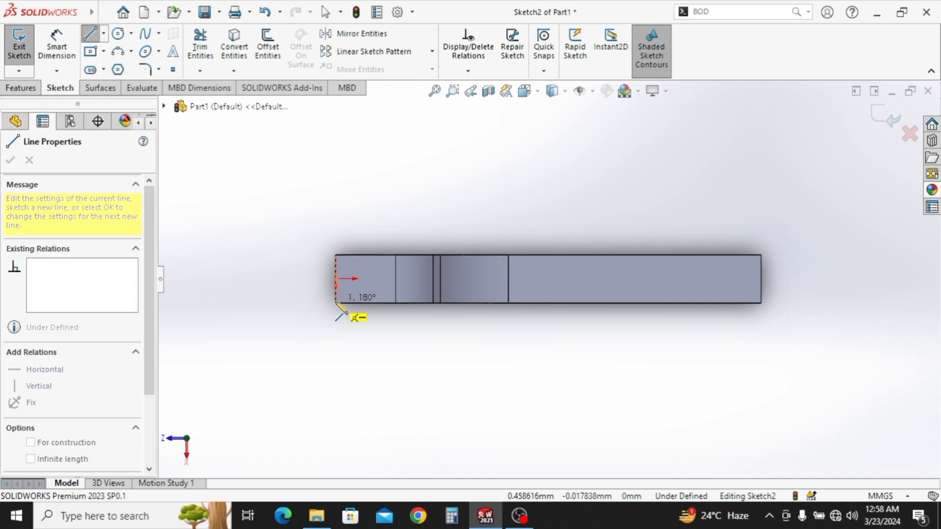
{"action": "left_click", "coordinate": [335, 303]}
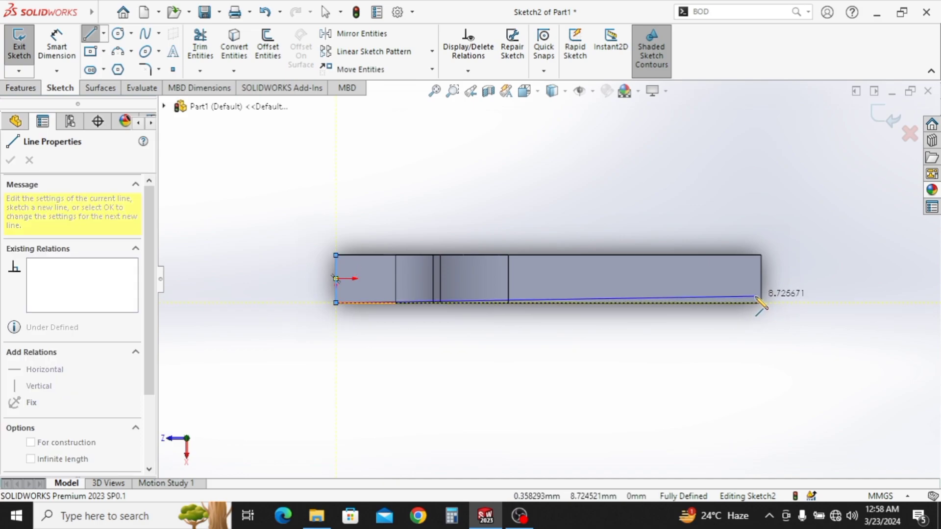
{"action": "left_click", "coordinate": [760, 295]}
{"action": "left_click", "coordinate": [761, 262]}
{"action": "left_click", "coordinate": [336, 256]}
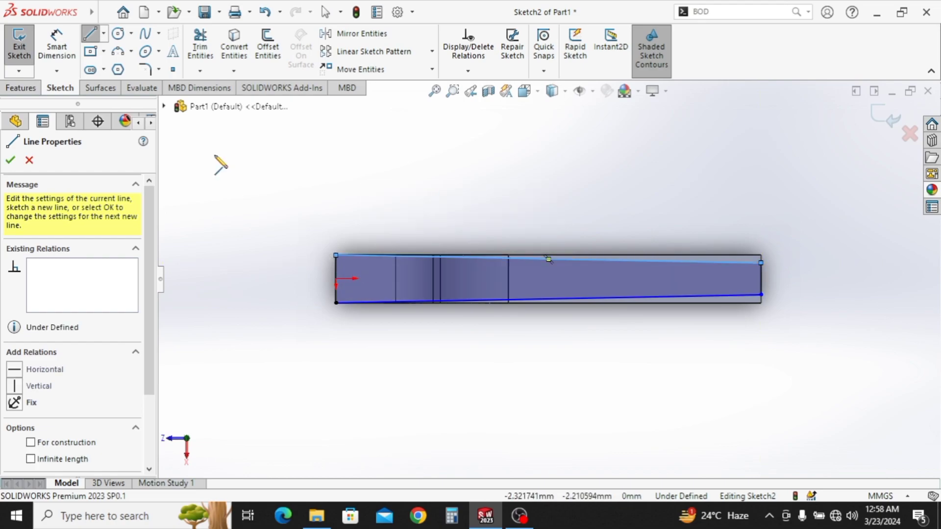
Dimension the tapered outline's far end line as 0.75 mm
{"action": "left_click", "coordinate": [61, 57]}
{"action": "left_click", "coordinate": [763, 278]}
{"action": "left_click", "coordinate": [790, 291]}
{"action": "type", "text": ".75"}
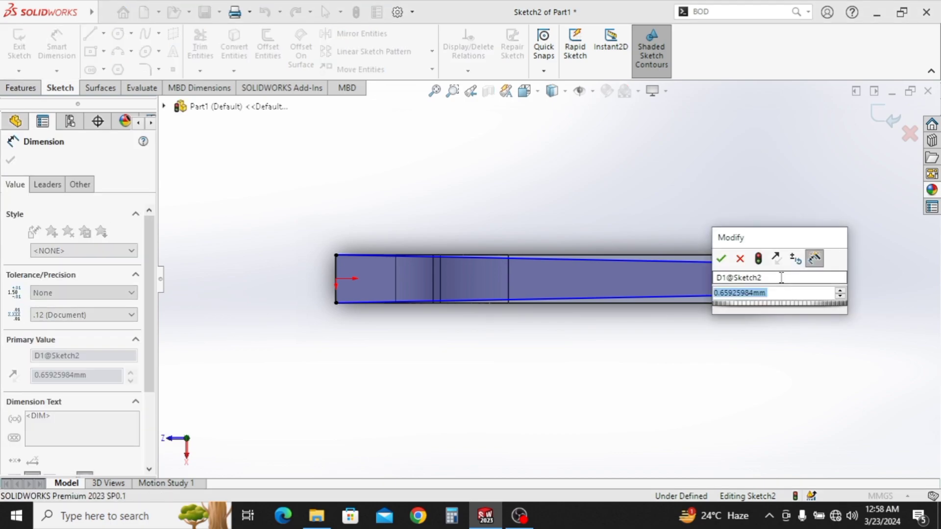
{"action": "key", "text": "Return"}
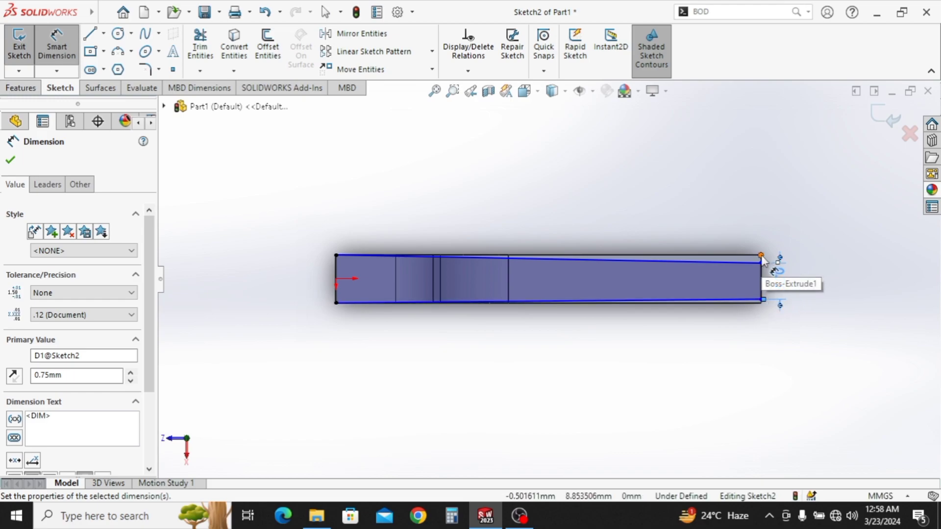
Draw a horizontal centerline from the origin along the handle to just beyond its far end
{"action": "left_click", "coordinate": [103, 34]}
{"action": "left_click", "coordinate": [129, 65]}
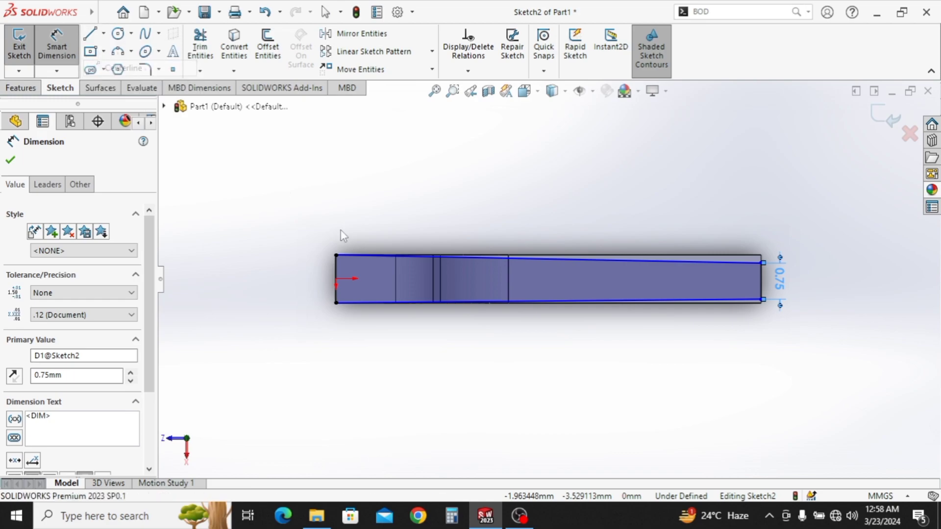
{"action": "left_click", "coordinate": [336, 279]}
{"action": "left_click", "coordinate": [825, 279]}
{"action": "key", "text": "Escape"}
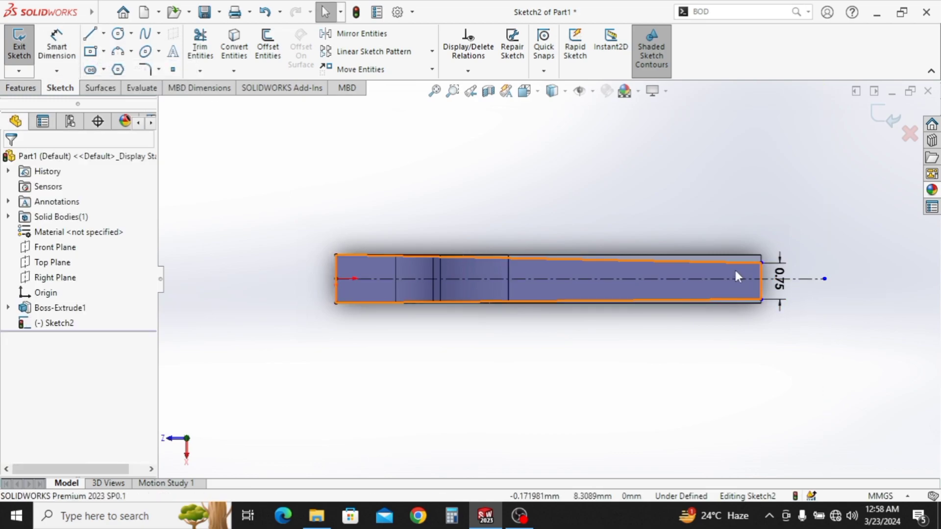
Make the outline's two long tapered lines symmetric about the centerline
{"action": "left_click", "coordinate": [736, 263]}
{"action": "left_click", "coordinate": [732, 279], "text": "ctrl"}
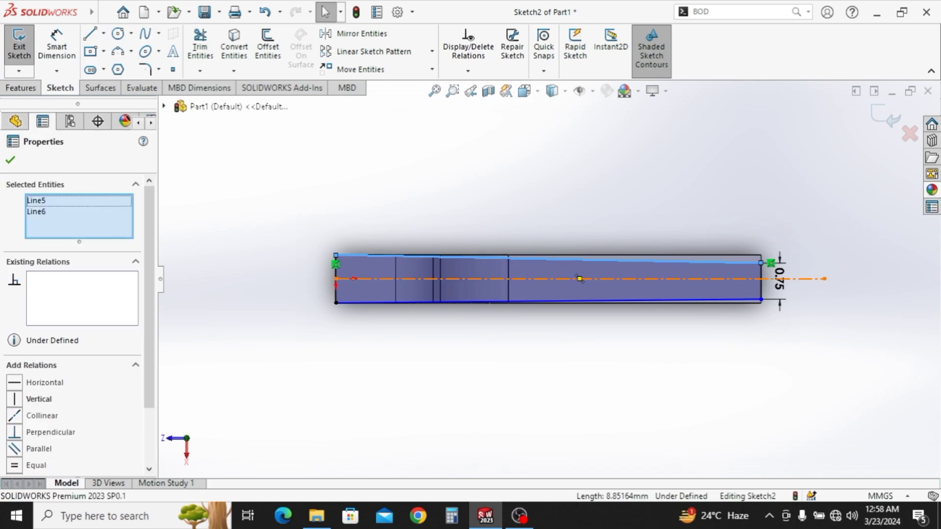
{"action": "left_click", "coordinate": [730, 304], "text": "ctrl"}
{"action": "left_click", "coordinate": [860, 243]}
{"action": "left_click", "coordinate": [844, 353]}
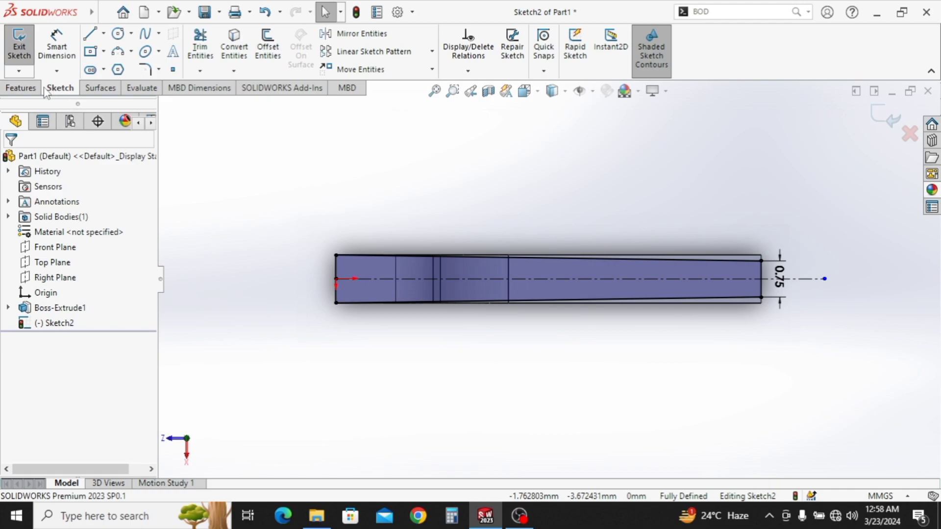
Cut away the material outside the tapered outline with an Extruded Cut set to Through All and Flip side to cut
{"action": "left_click", "coordinate": [26, 89]}
{"action": "left_click", "coordinate": [204, 48]}
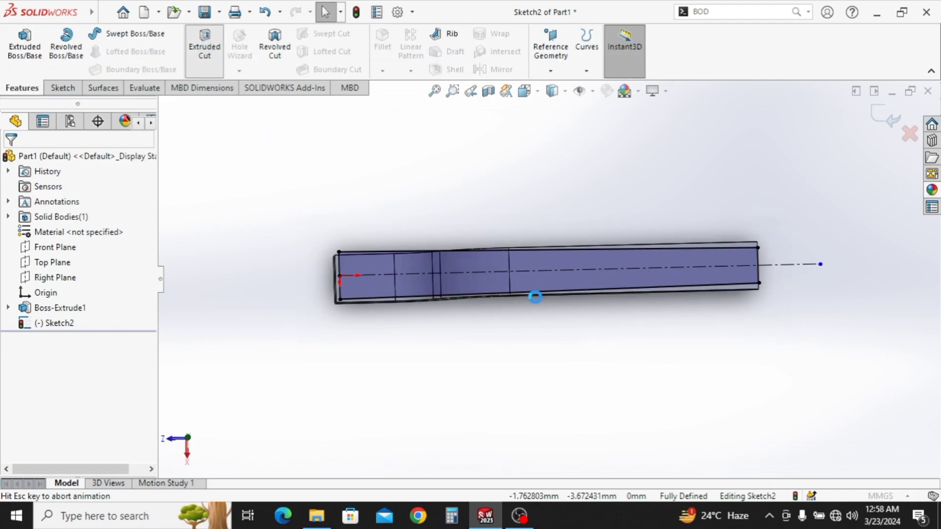
{"action": "left_click", "coordinate": [49, 243]}
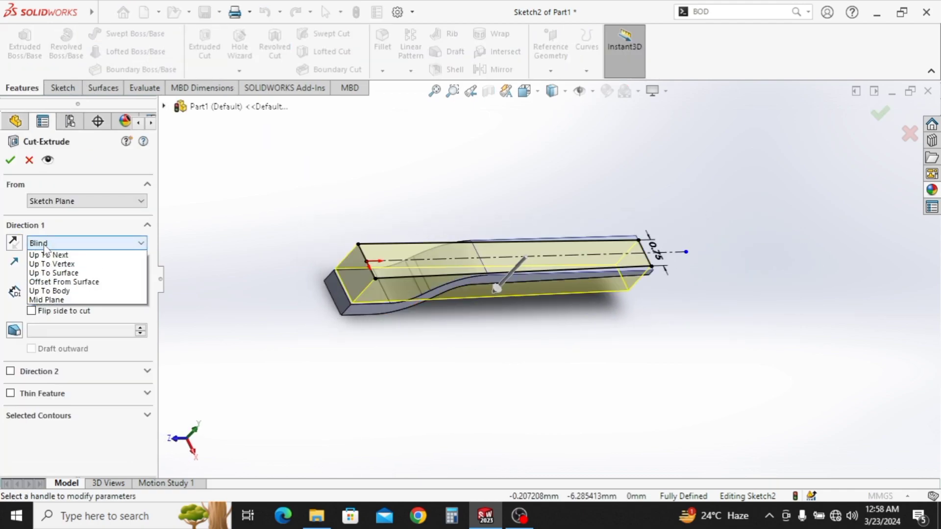
{"action": "left_click", "coordinate": [54, 262]}
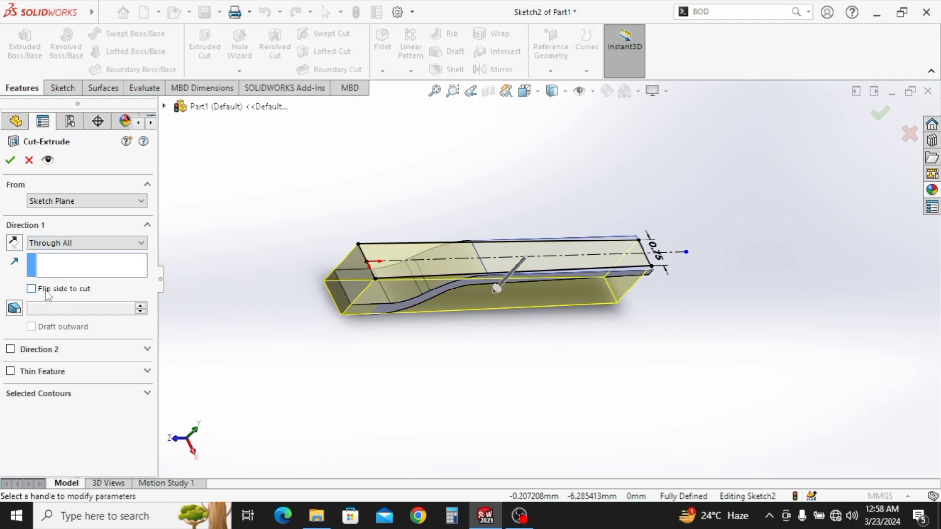
{"action": "left_click", "coordinate": [32, 289]}
{"action": "left_click", "coordinate": [12, 161]}
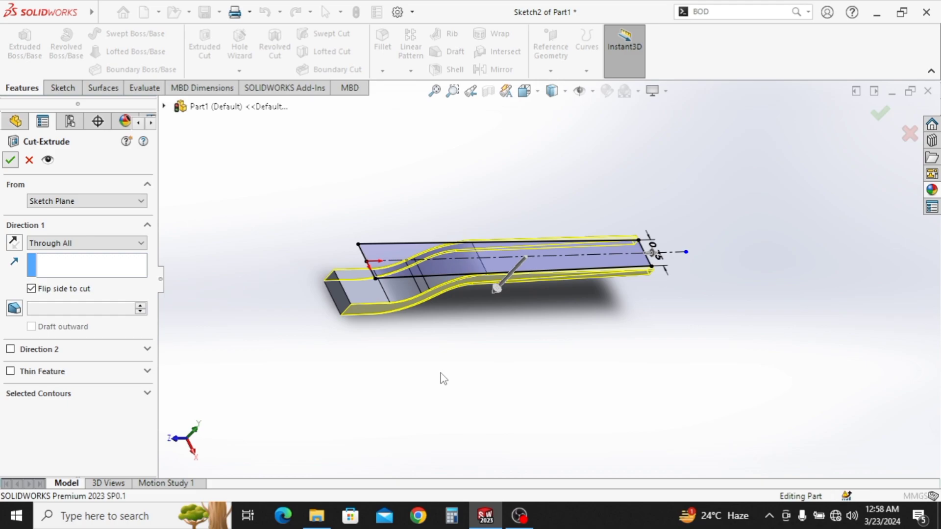
Round the handle's narrow far end with a full round fillet, using its end face as center and both side faces
{"action": "mouse_move", "coordinate": [532, 355]}
{"action": "middle_mouse_down"}
{"action": "mouse_move", "coordinate": [537, 339]}
{"action": "mouse_move", "coordinate": [515, 351]}
{"action": "middle_mouse_up"}
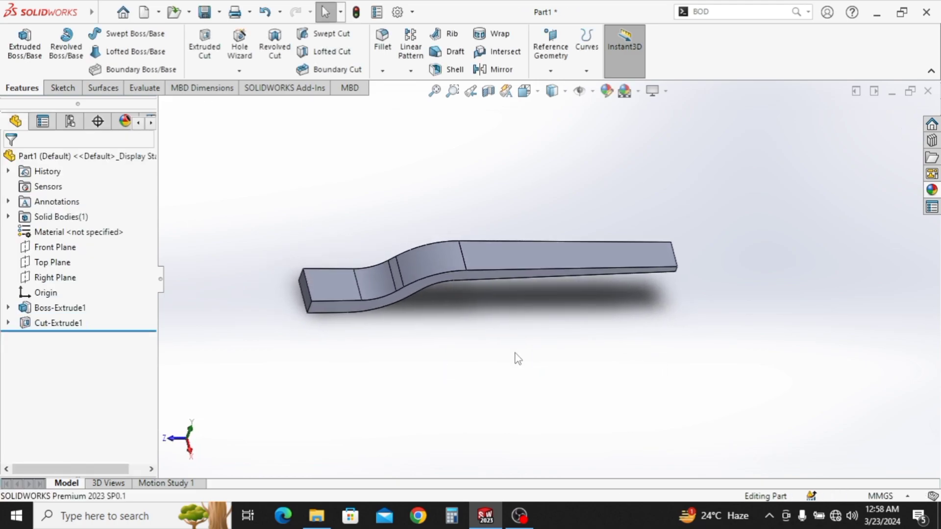
{"action": "middle_click_drag", "start_coordinate": [540, 350], "coordinate": [647, 283]}
{"action": "left_click", "coordinate": [383, 71]}
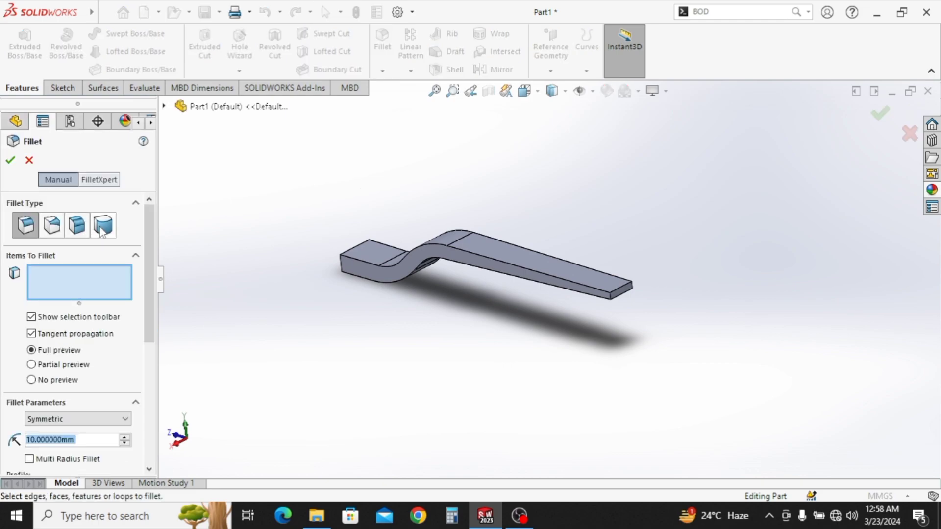
{"action": "left_click", "coordinate": [106, 229]}
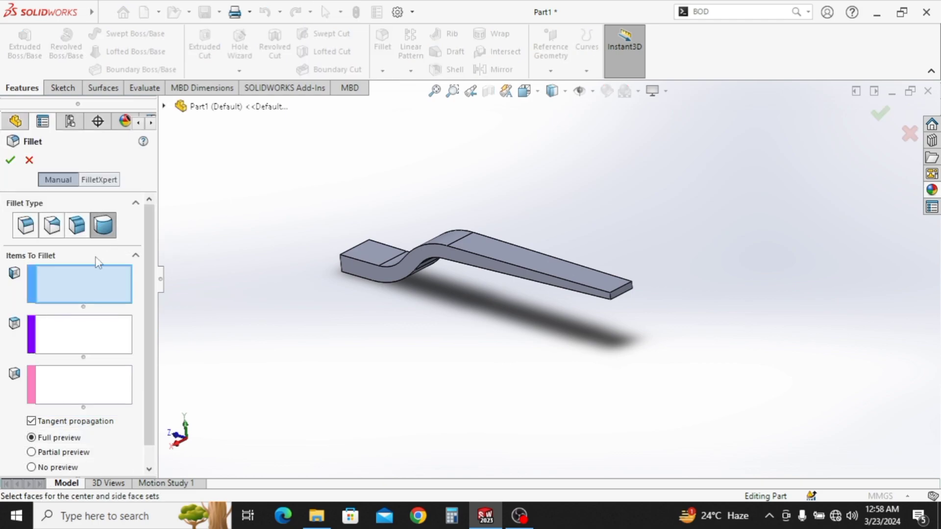
{"action": "left_click", "coordinate": [596, 291]}
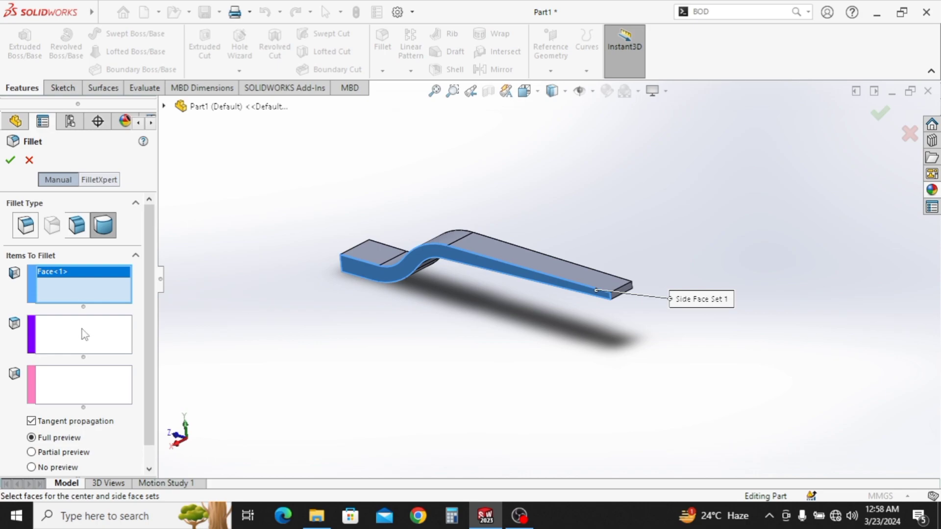
{"action": "left_click", "coordinate": [67, 345]}
{"action": "scroll", "coordinate": [629, 317], "scroll_direction": "down", "scroll_amount": 3}
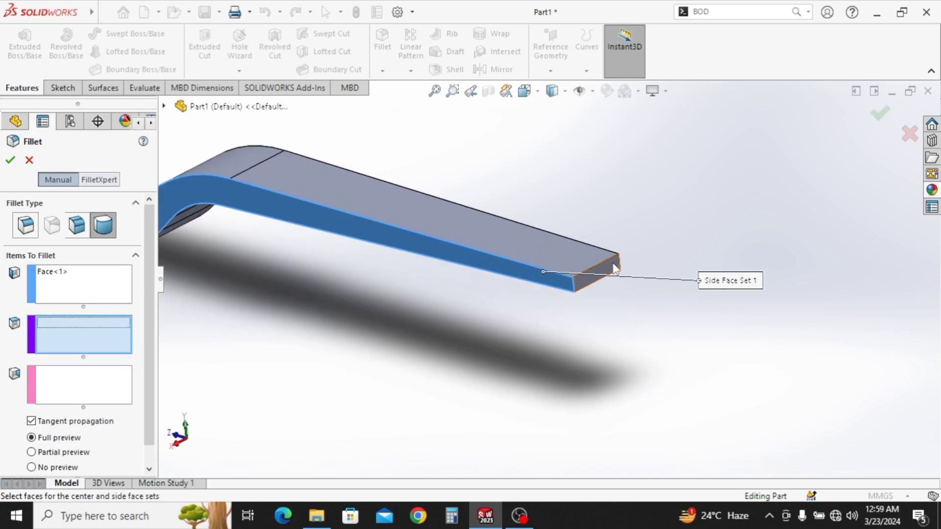
{"action": "left_click", "coordinate": [614, 263]}
{"action": "scroll", "coordinate": [397, 343], "scroll_direction": "up", "scroll_amount": 3}
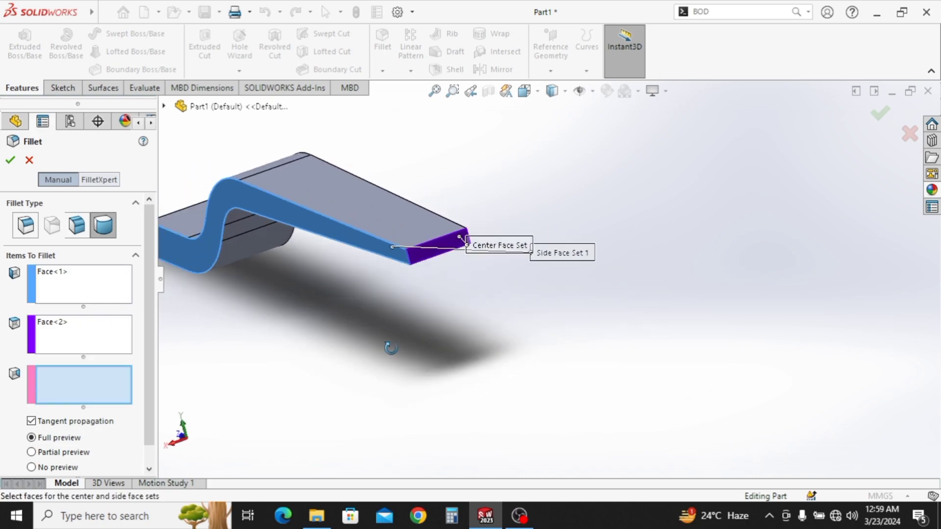
{"action": "middle_click_drag", "start_coordinate": [397, 343], "coordinate": [351, 379]}
{"action": "left_click", "coordinate": [281, 241]}
{"action": "middle_click_drag", "start_coordinate": [269, 257], "coordinate": [427, 294]}
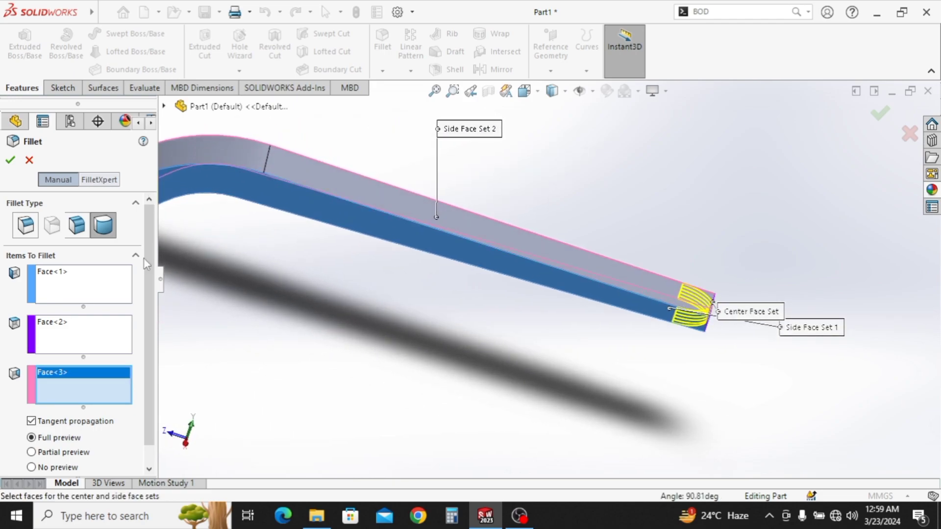
{"action": "left_click", "coordinate": [10, 162]}
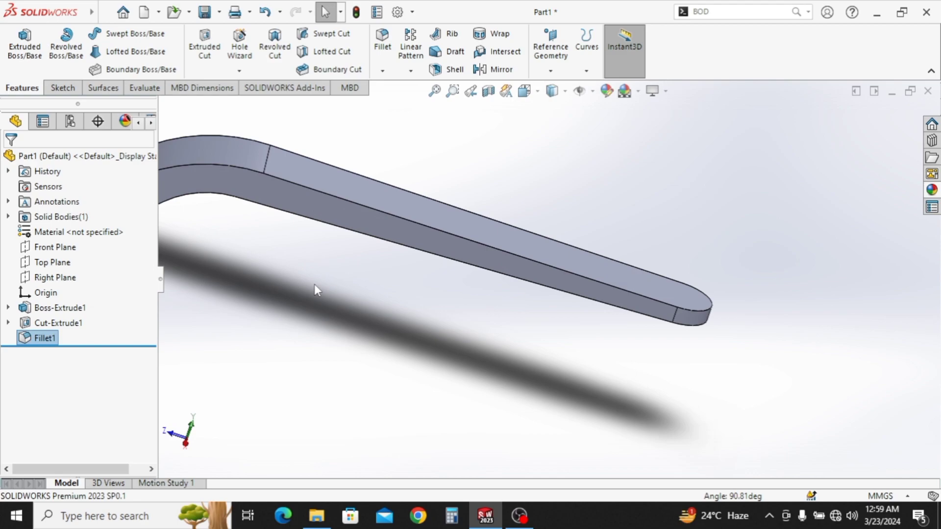
Open a new sketch on the Right Plane for a profile at the handle's thick end
{"action": "key", "text": "f"}
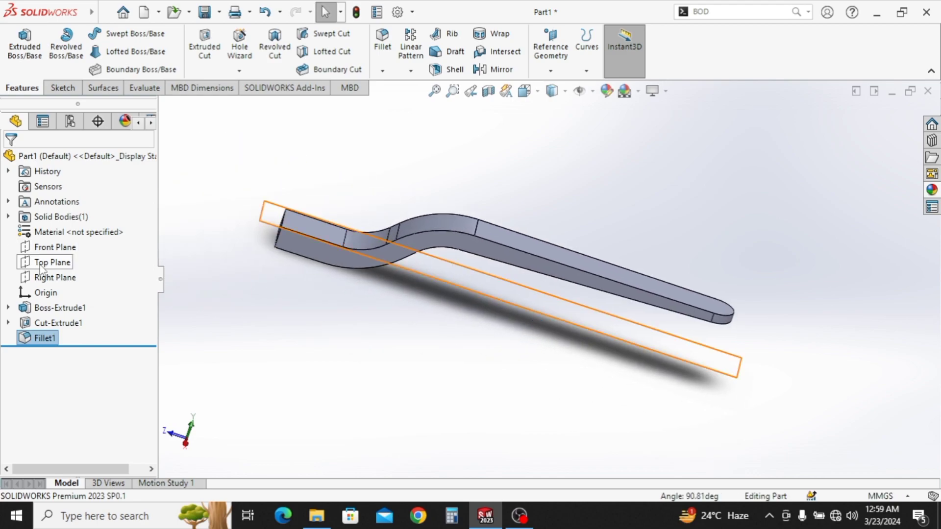
{"action": "left_click", "coordinate": [54, 278]}
{"action": "middle_click_drag", "start_coordinate": [380, 308], "coordinate": [376, 367]}
{"action": "key", "text": "Escape"}
{"action": "left_click", "coordinate": [58, 278]}
{"action": "left_click", "coordinate": [78, 255]}
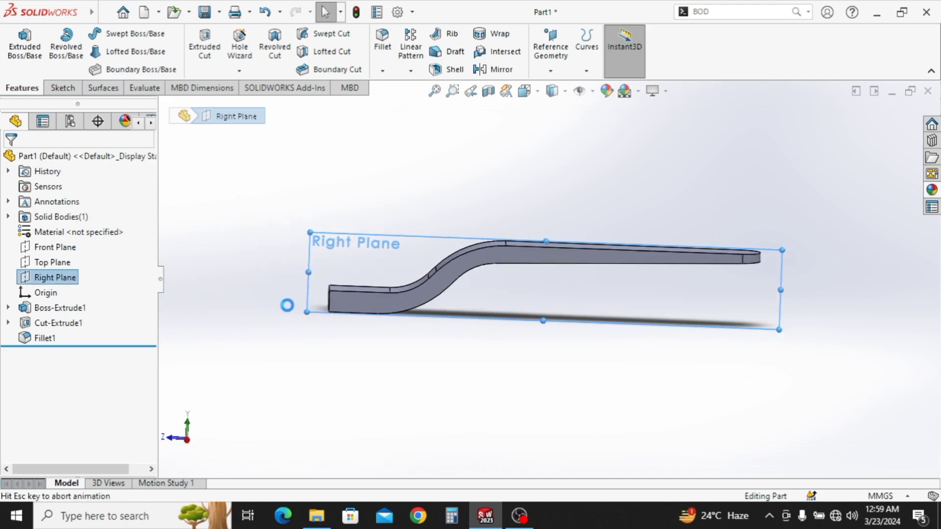
{"action": "scroll", "coordinate": [338, 340], "scroll_direction": "down", "scroll_amount": 2}
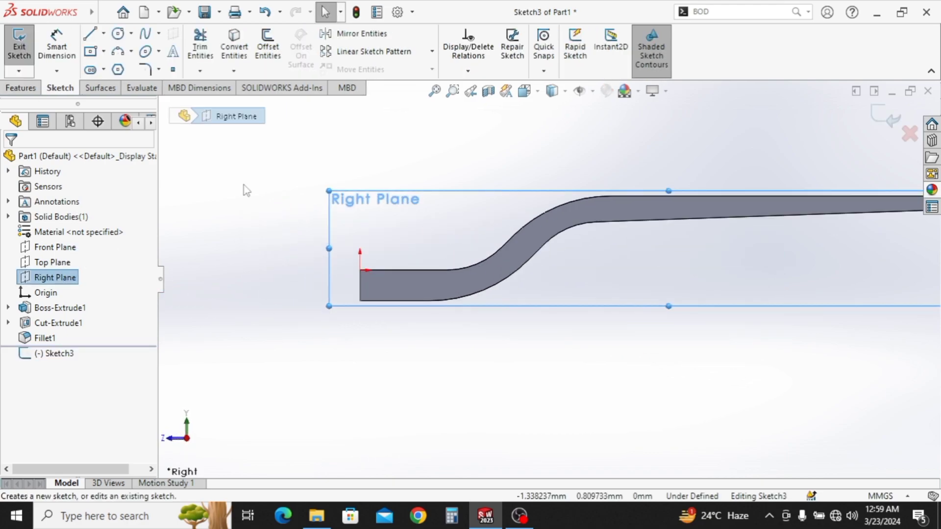
{"action": "left_click", "coordinate": [104, 34]}
{"action": "left_click", "coordinate": [111, 52]}
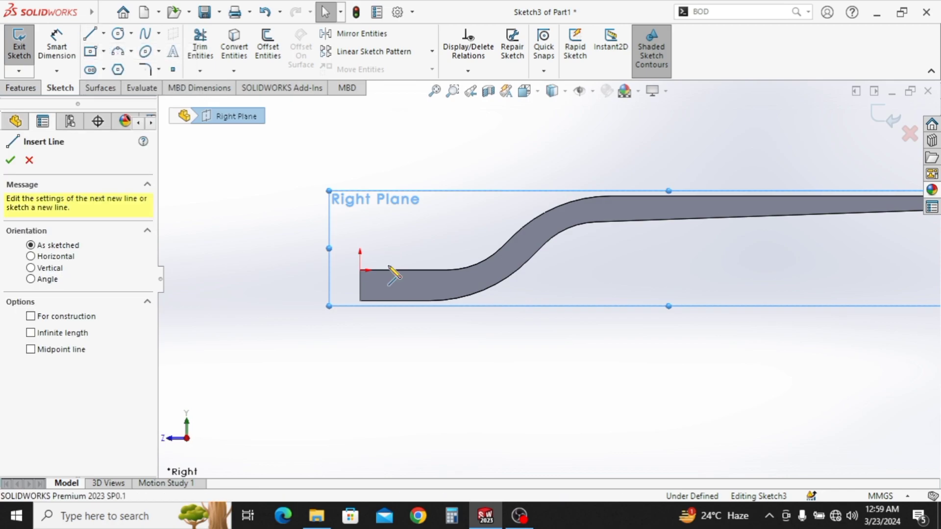
{"action": "left_click", "coordinate": [361, 236]}
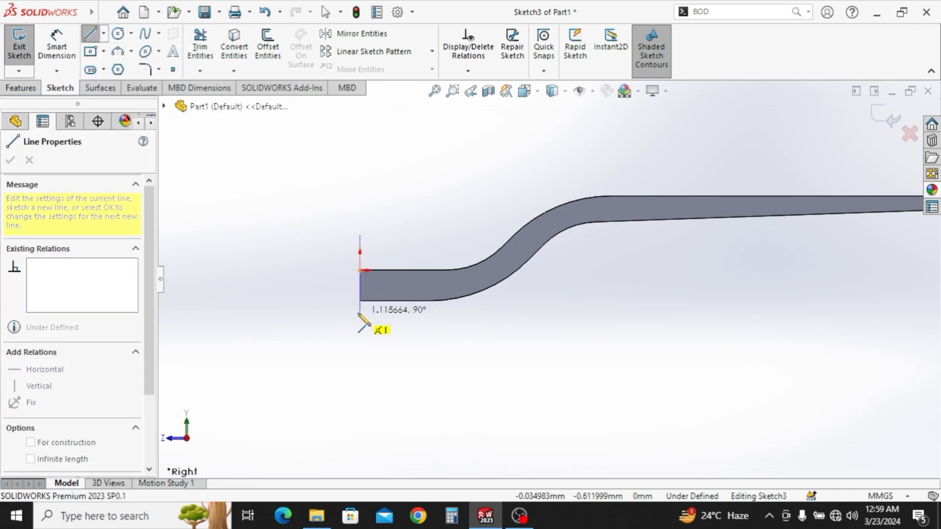
{"action": "key", "text": "Escape"}
Draw a vertical midpoint line about 1.24 mm long, centered on the midpoint of the handle's thick end edge
{"action": "left_click", "coordinate": [104, 34]}
{"action": "left_click", "coordinate": [120, 83]}
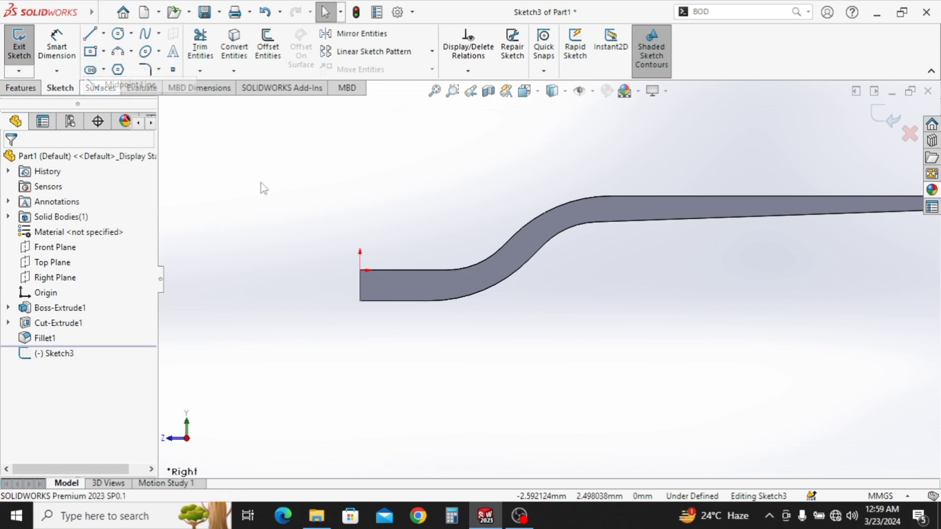
{"action": "left_click", "coordinate": [361, 286]}
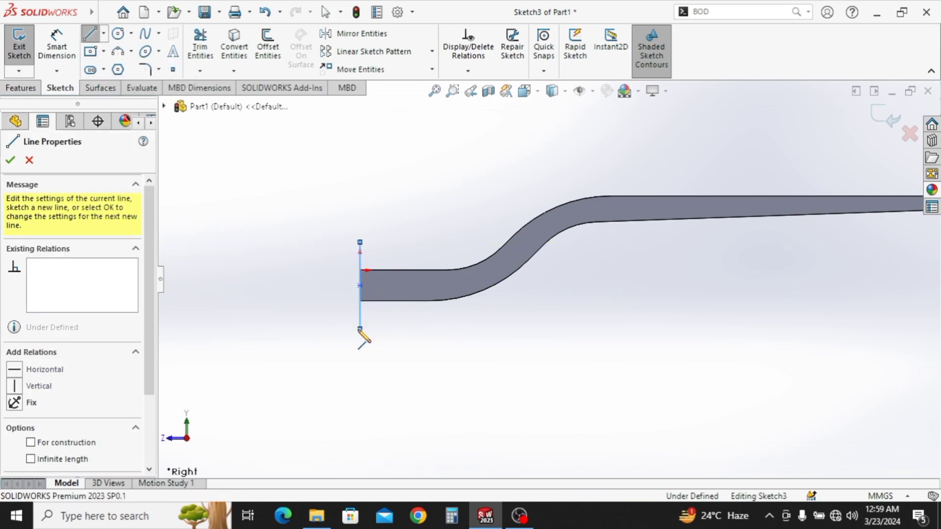
Close the vertical line with a three-point semicircular arc bulging away from the handle, about 0.62 mm in radius
{"action": "left_click", "coordinate": [117, 51]}
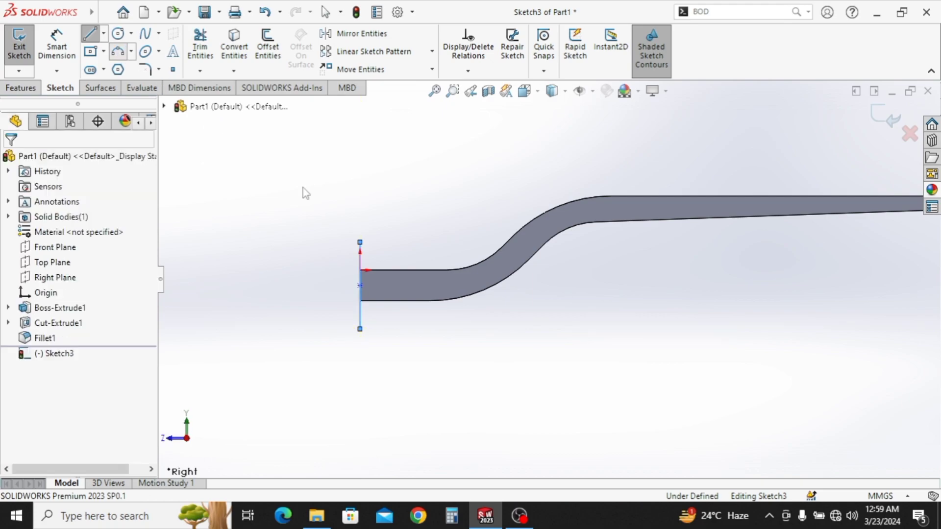
{"action": "left_click", "coordinate": [360, 242]}
{"action": "left_click", "coordinate": [360, 329]}
{"action": "left_click", "coordinate": [324, 290]}
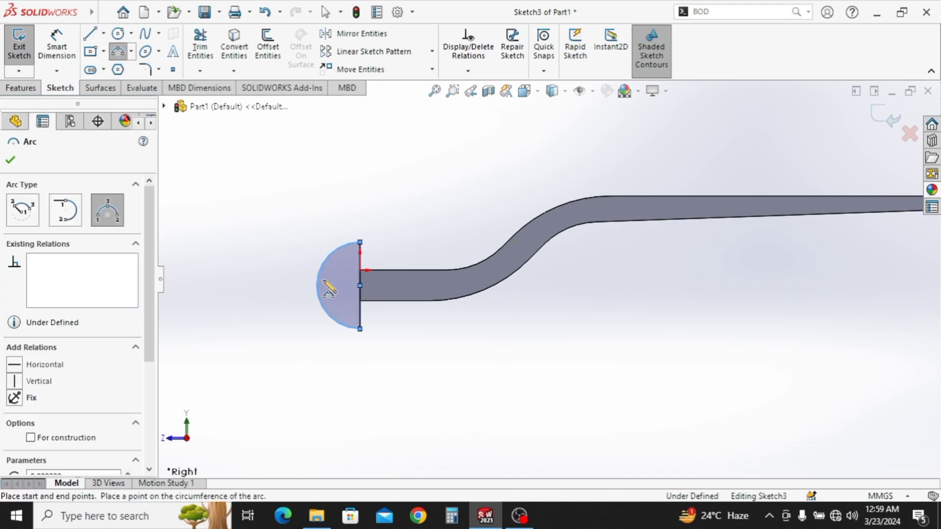
{"action": "key", "text": "Escape"}
Dimension the arc's radius as 1.7/2, giving 0.85 mm
{"action": "left_click", "coordinate": [67, 52]}
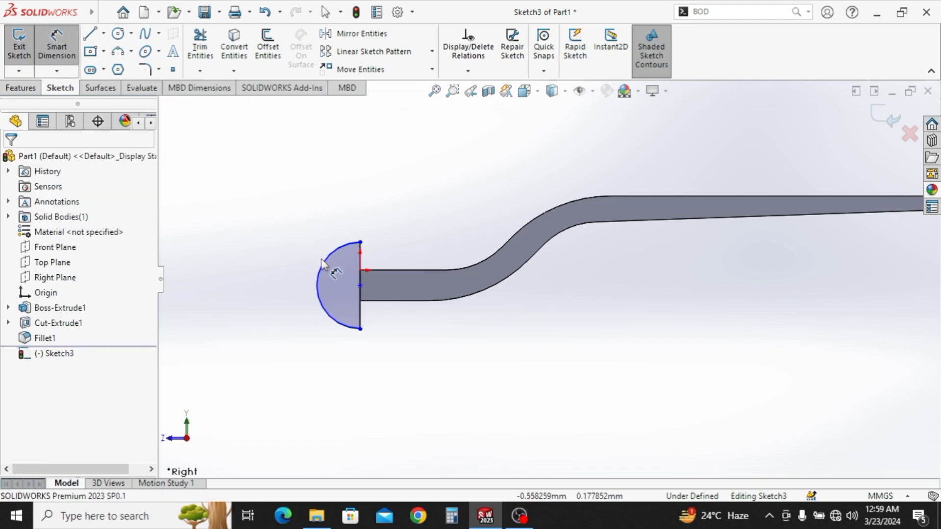
{"action": "left_click", "coordinate": [321, 267]}
{"action": "left_click", "coordinate": [292, 278]}
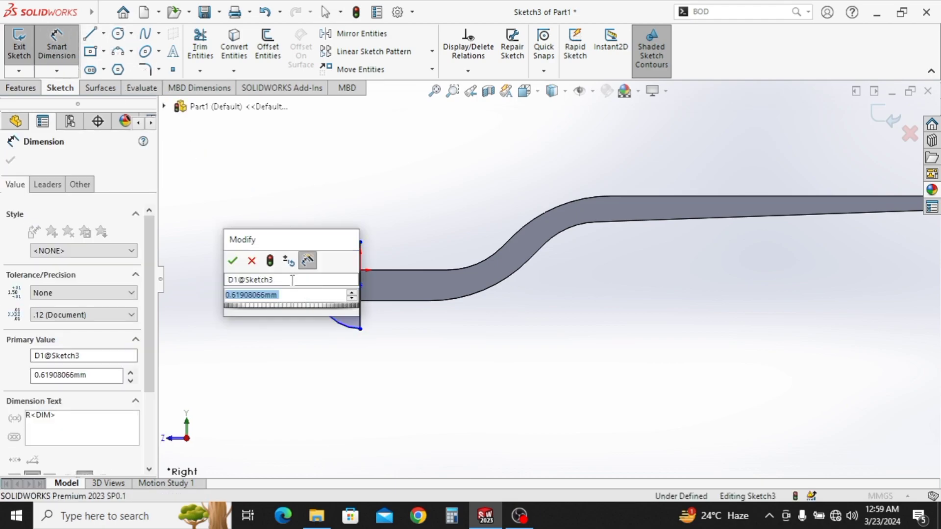
{"action": "type", "text": "1.7/2"}
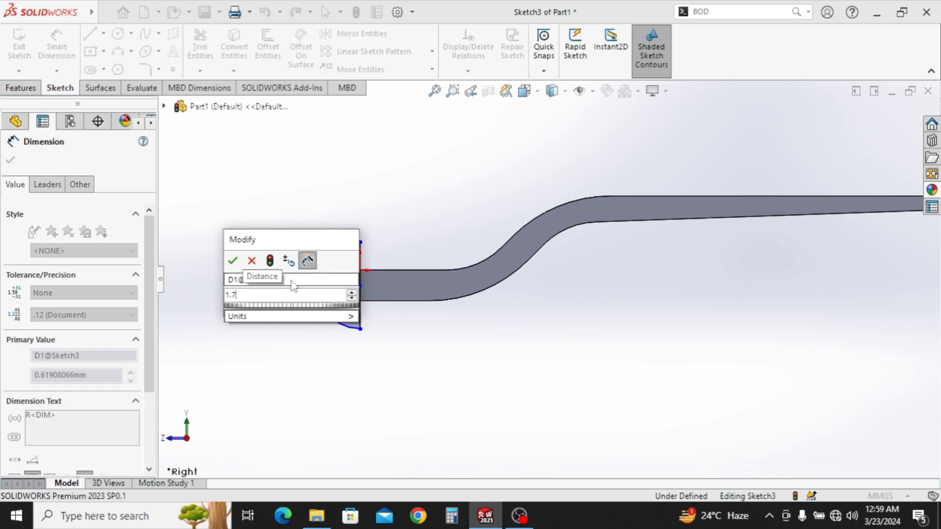
{"action": "key", "text": "Return"}
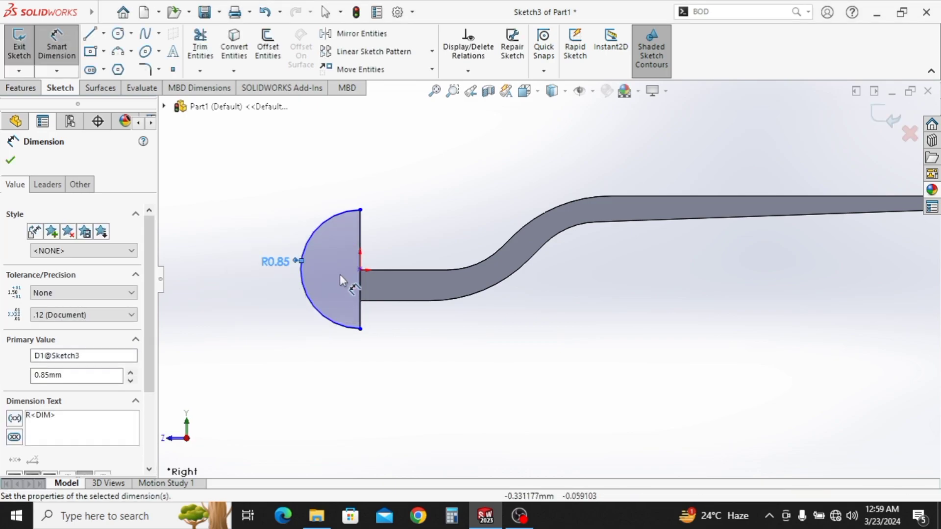
Move the vertical line's midpoint onto the midpoint of the handle's thick end edge
{"action": "key", "text": "Escape"}
{"action": "key", "text": "Escape"}
{"action": "mouse_move", "coordinate": [361, 269]}
{"action": "left_mouse_down"}
{"action": "mouse_move", "coordinate": [362, 297]}
{"action": "mouse_move", "coordinate": [359, 285]}
{"action": "left_mouse_up"}
{"action": "left_click", "coordinate": [400, 357]}
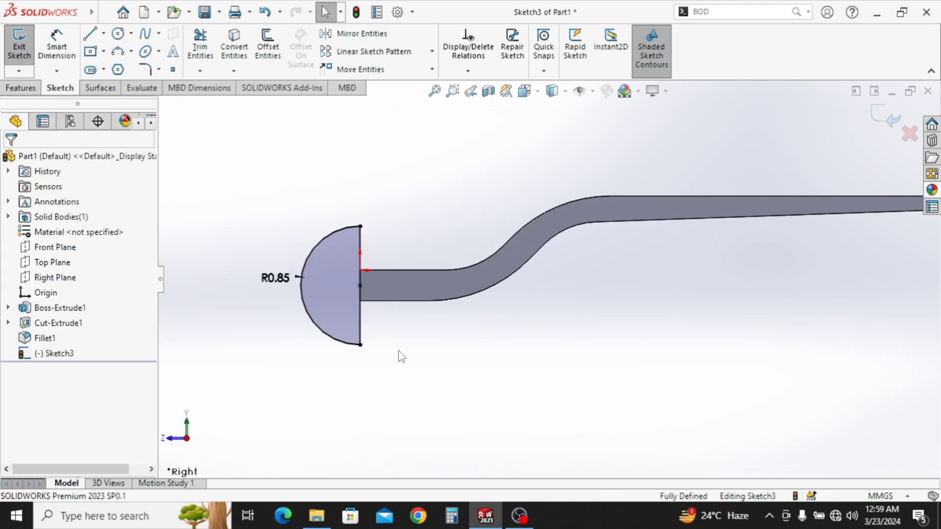
Revolve the semicircle about its straight vertical line to form a ball at the handle's end
{"action": "left_click", "coordinate": [27, 90]}
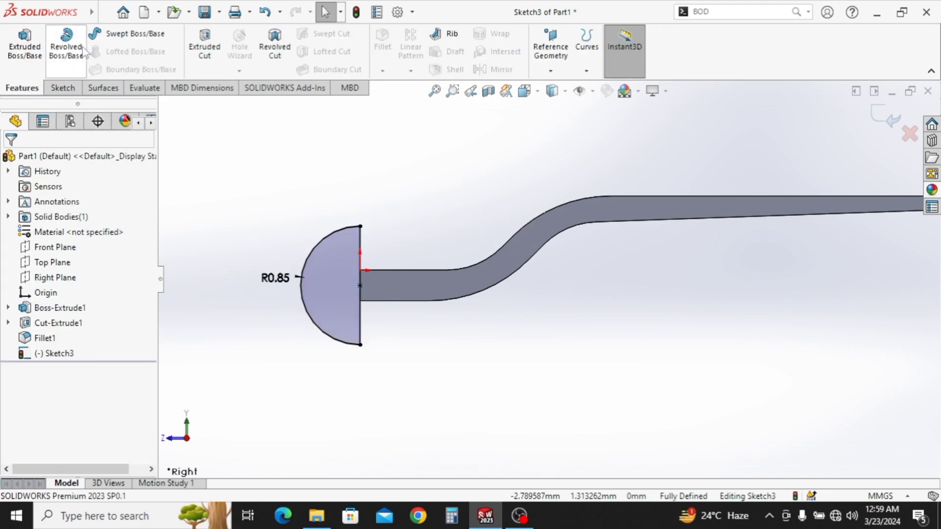
{"action": "left_click", "coordinate": [360, 249]}
{"action": "left_click", "coordinate": [10, 160]}
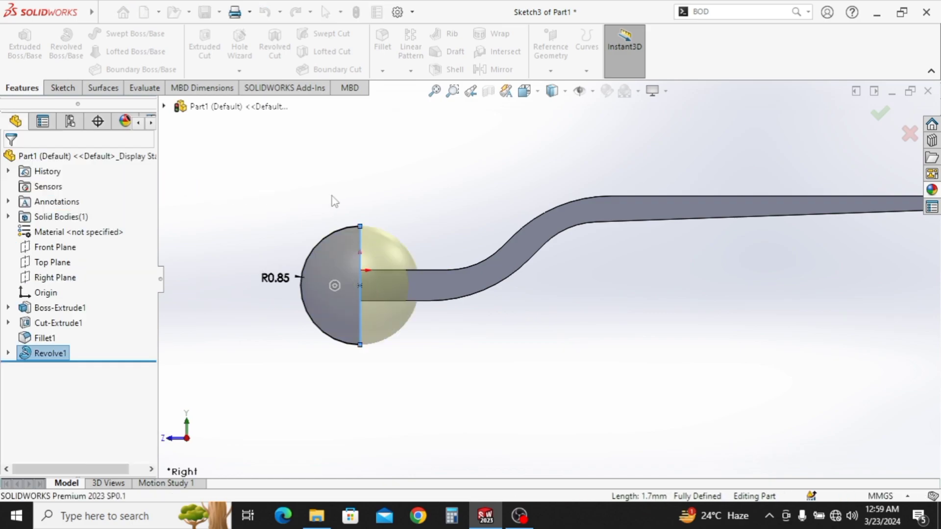
On a new Right Plane sketch, draw two center rectangles across the ball's upper and lower caps, the upper one about 1.76 by 0.5 mm
{"action": "left_click", "coordinate": [55, 277]}
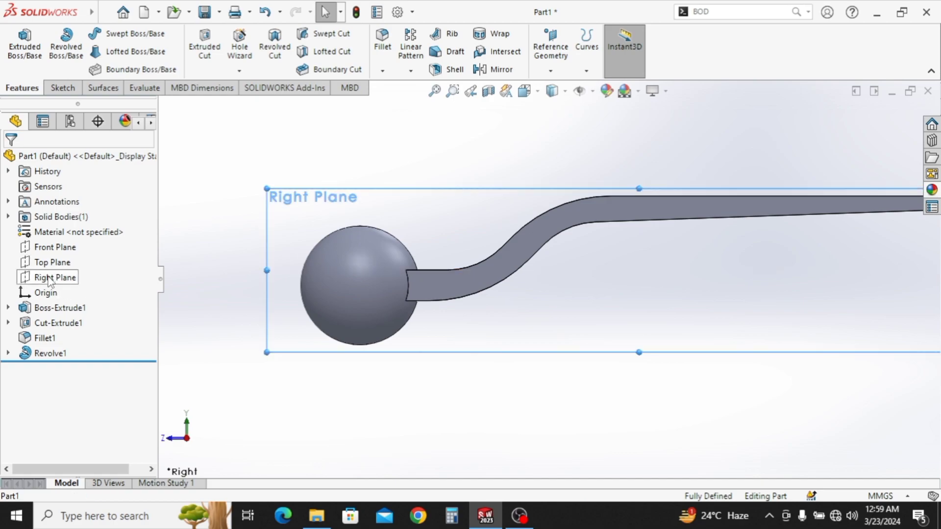
{"action": "left_click", "coordinate": [61, 257]}
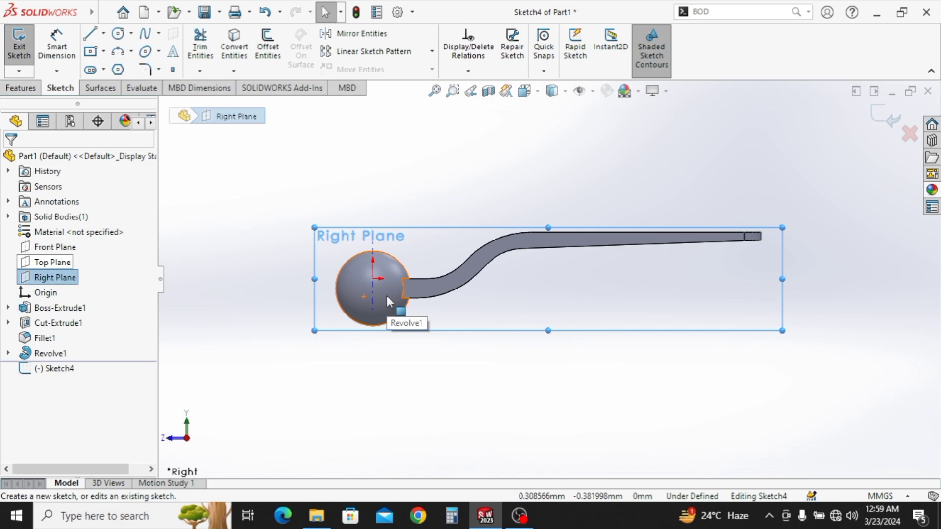
{"action": "key", "text": "Escape"}
{"action": "scroll", "coordinate": [387, 287], "scroll_direction": "down", "scroll_amount": 3}
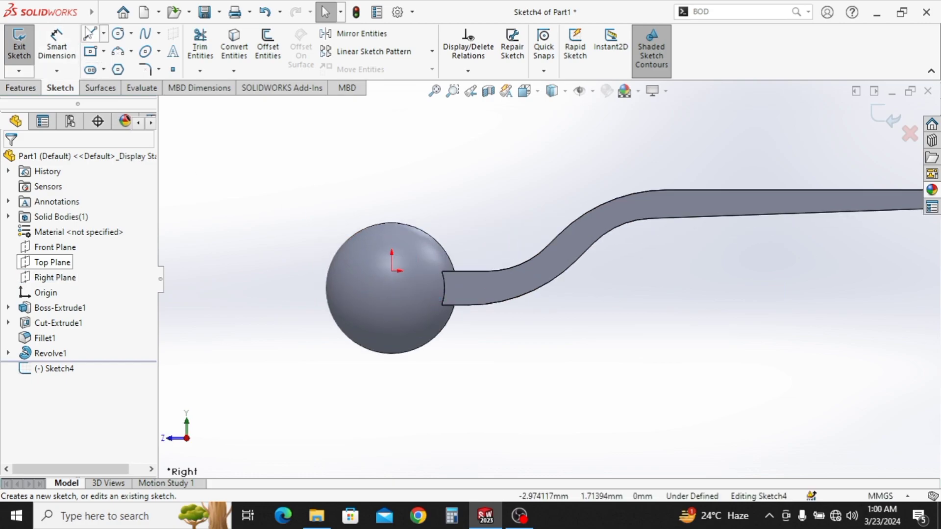
{"action": "left_click", "coordinate": [90, 51]}
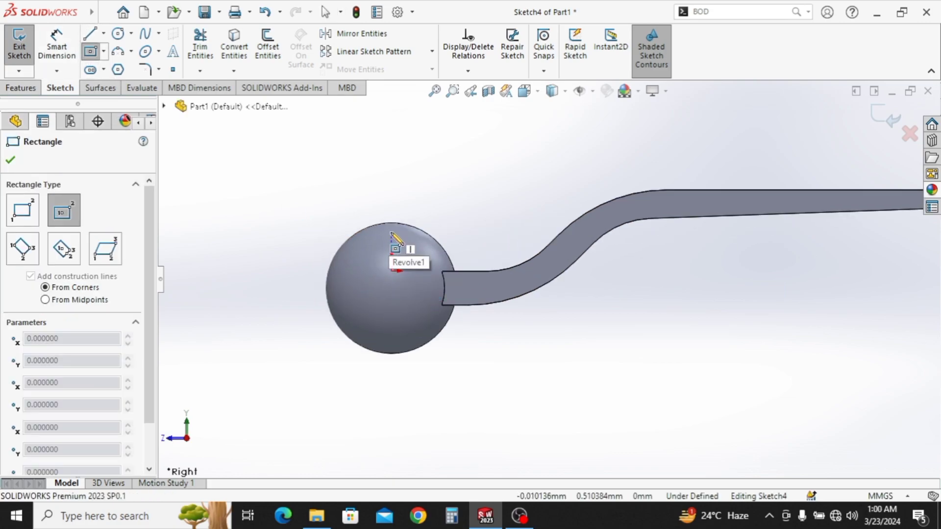
{"action": "left_click", "coordinate": [391, 232]}
{"action": "left_click", "coordinate": [460, 251]}
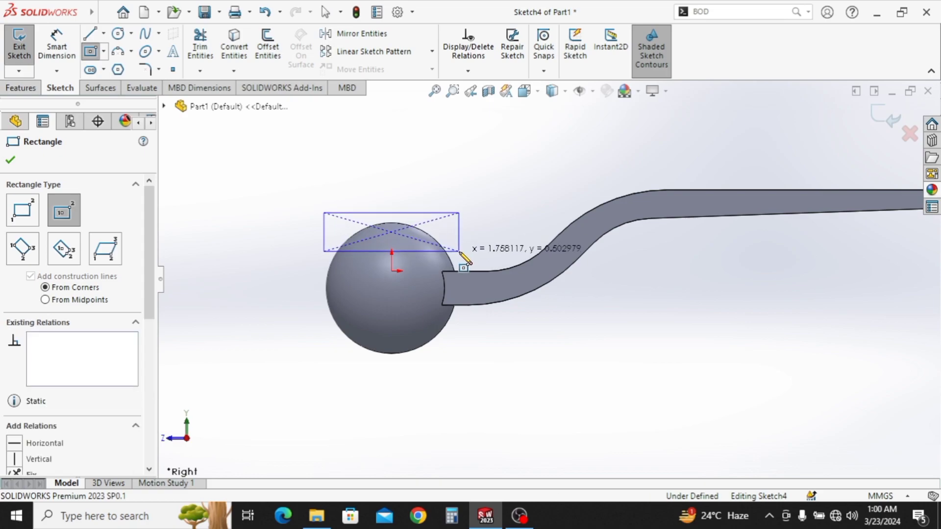
{"action": "left_click", "coordinate": [392, 337]}
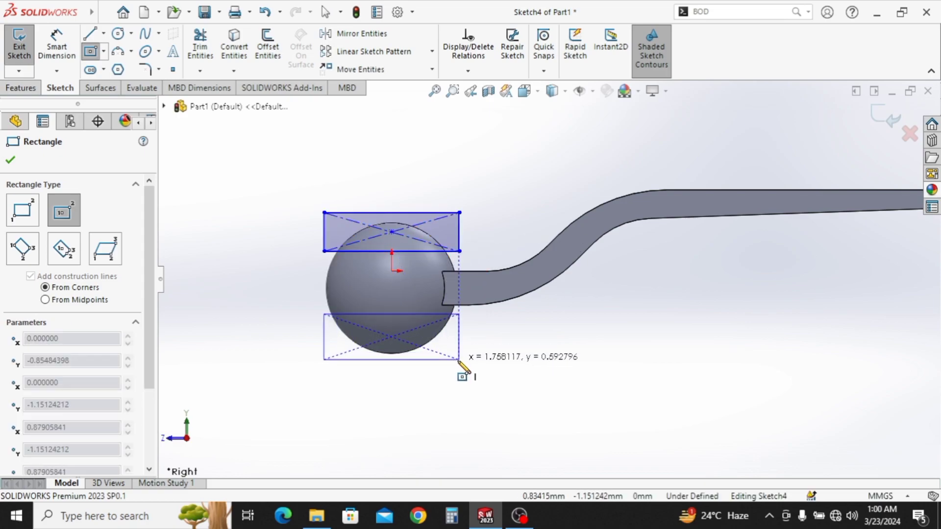
{"action": "left_click", "coordinate": [466, 353]}
{"action": "key", "text": "Escape"}
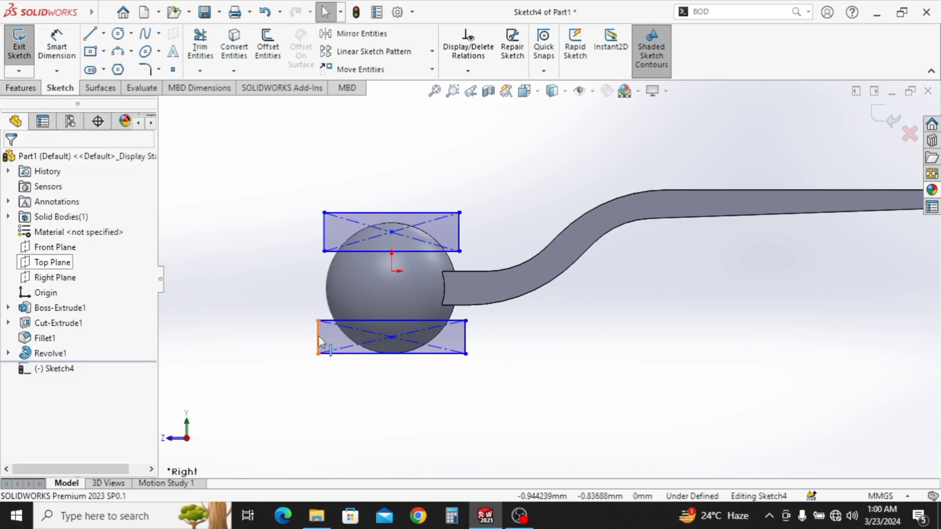
Make the two rectangles the same size with Equal relations between their vertical sides and between their horizontal sides
{"action": "left_click", "coordinate": [318, 336]}
{"action": "left_click", "coordinate": [383, 212], "text": "ctrl"}
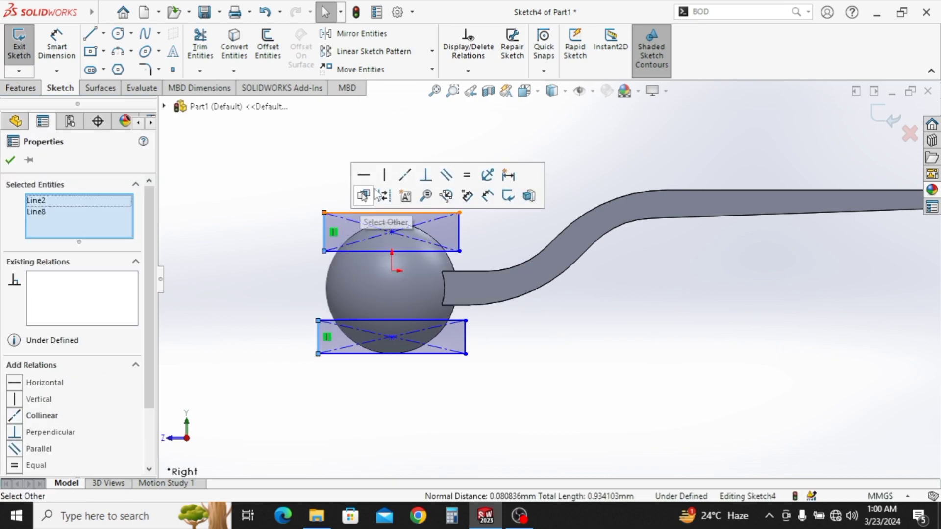
{"action": "left_click", "coordinate": [466, 182]}
{"action": "left_click", "coordinate": [258, 245]}
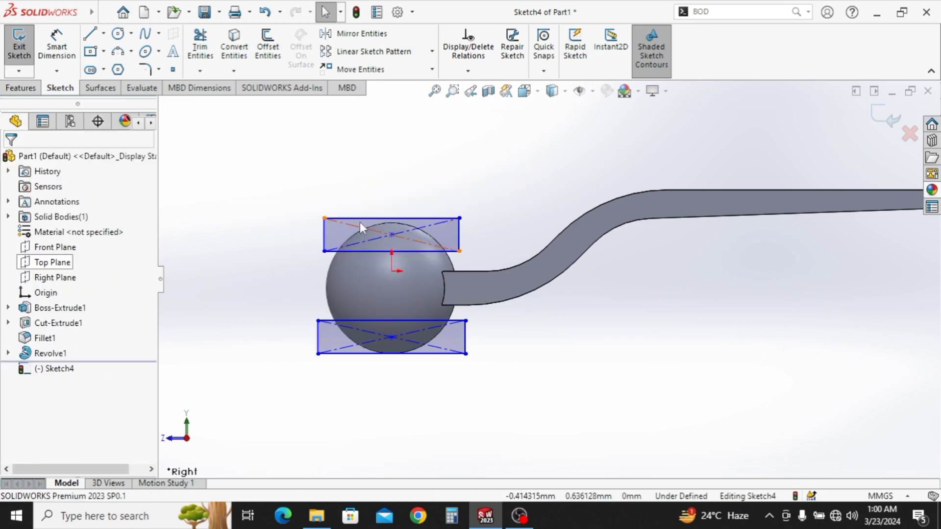
{"action": "left_click", "coordinate": [360, 218]}
{"action": "left_click", "coordinate": [337, 321], "text": "ctrl"}
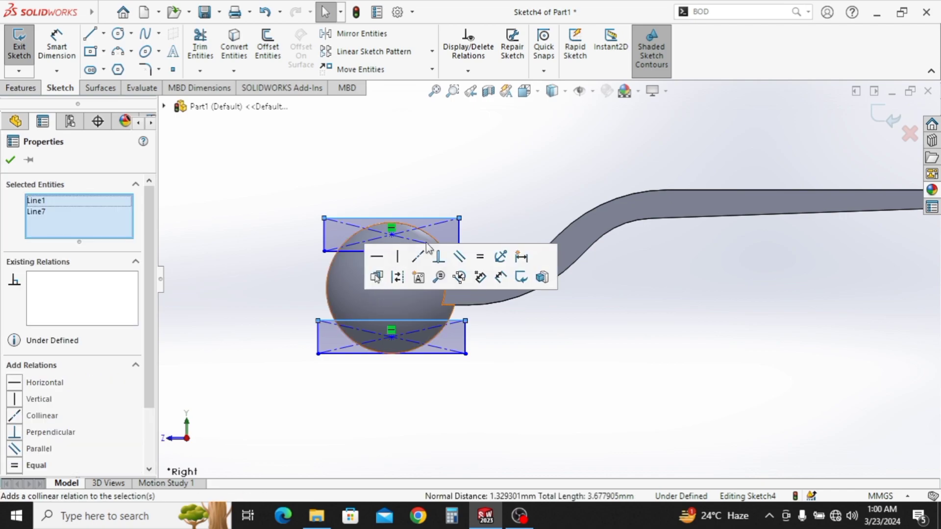
{"action": "left_click", "coordinate": [478, 260]}
Dimension the vertical gap between the upper rectangle's lower side and the lower rectangle's upper side as 0.88 mm
{"action": "left_click", "coordinate": [56, 47]}
{"action": "left_click", "coordinate": [336, 251]}
{"action": "left_click", "coordinate": [337, 320]}
{"action": "left_click", "coordinate": [288, 302]}
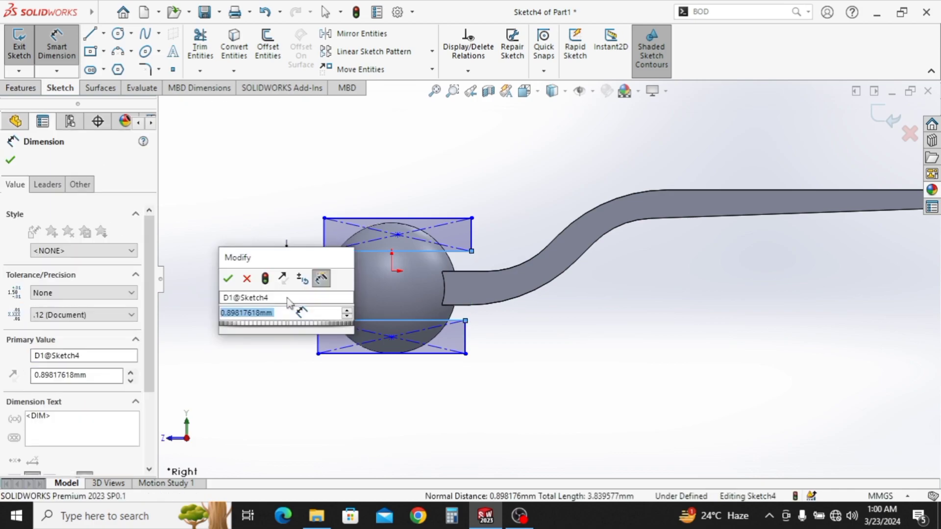
{"action": "key", "text": "Return"}
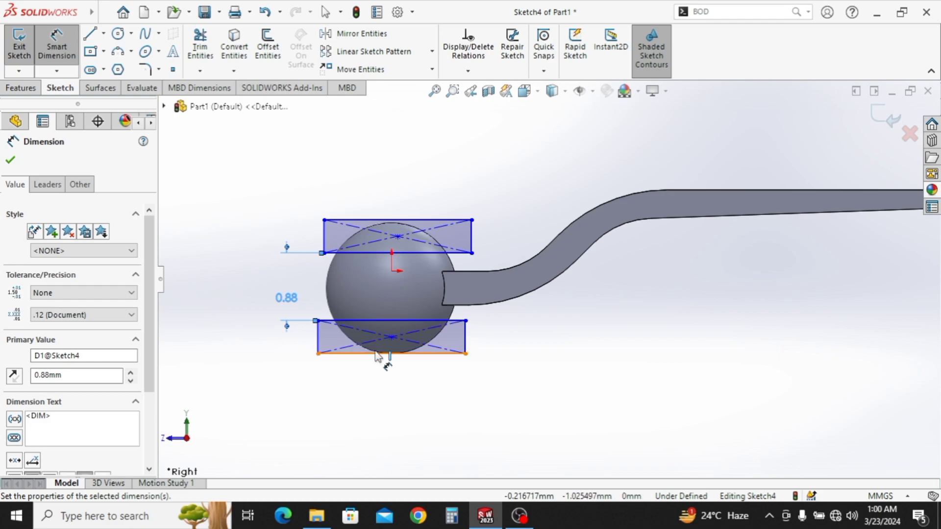
Set the upper rectangle's height to 0.8 mm by dimensioning its vertical side
{"action": "left_click", "coordinate": [314, 245]}
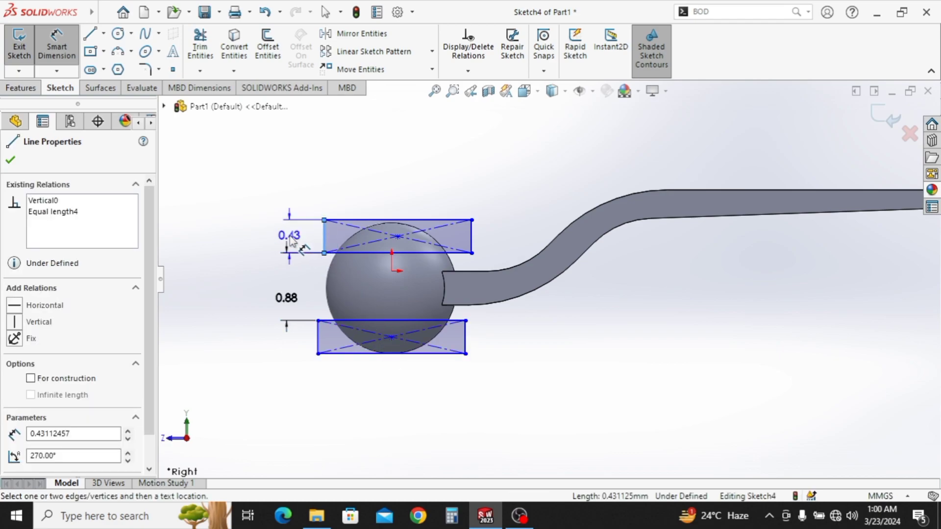
{"action": "left_click", "coordinate": [289, 235]}
{"action": "key", "text": "BackSpace"}
{"action": "type", "text": "0.8"}
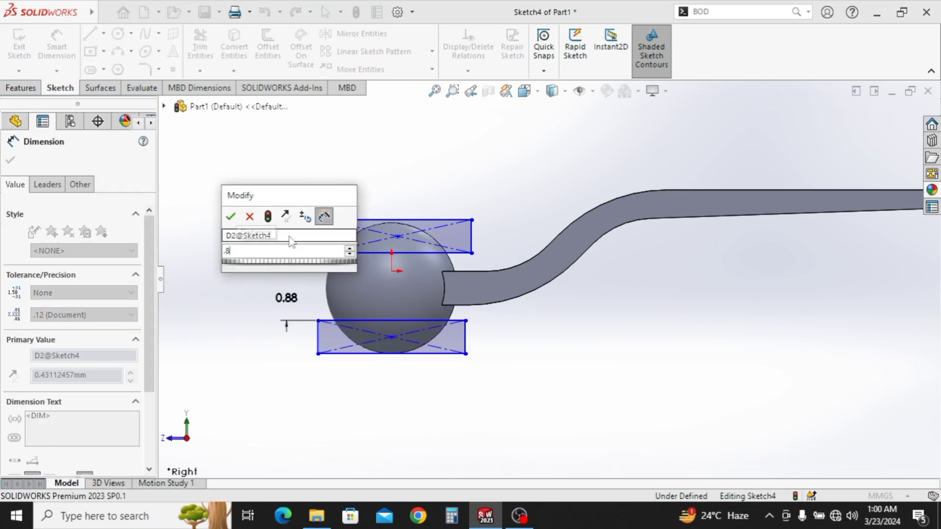
{"action": "key", "text": "Return"}
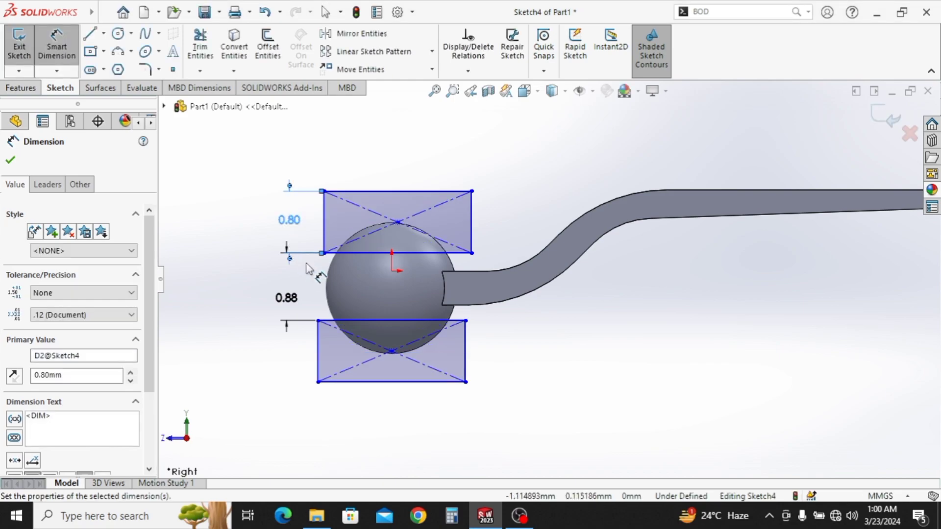
Sketch a horizontal centerline from the midpoint of the handle's end edge across the middle of the ball and past its far side
{"action": "left_click", "coordinate": [103, 33]}
{"action": "left_click", "coordinate": [120, 69]}
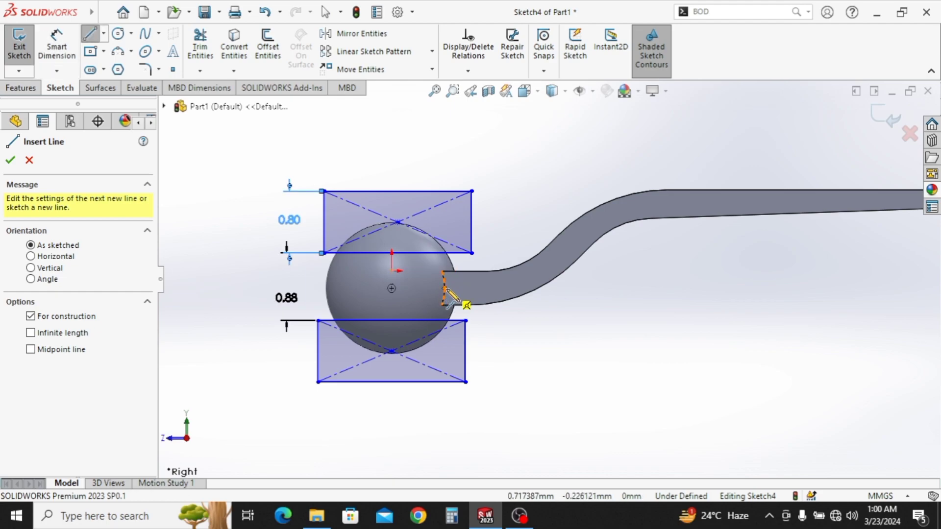
{"action": "left_click", "coordinate": [445, 288]}
{"action": "left_click", "coordinate": [300, 289]}
{"action": "key", "text": "Escape"}
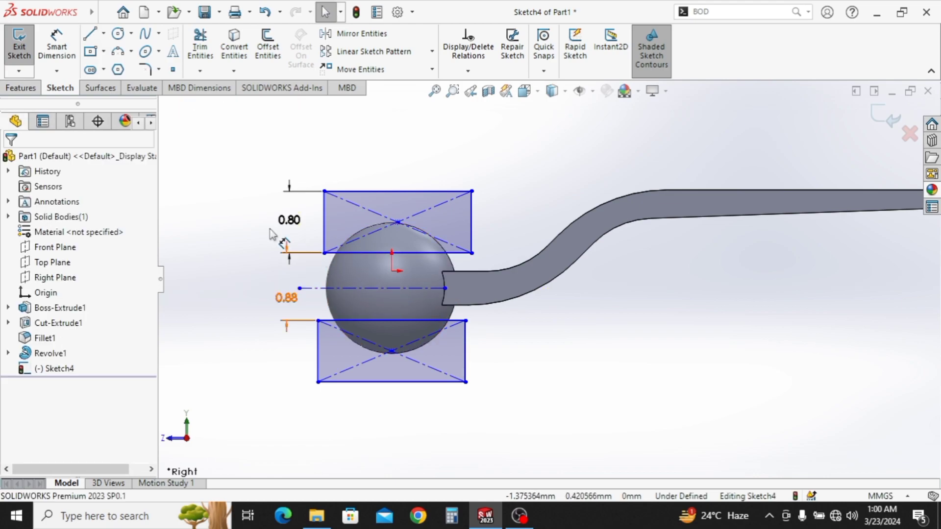
Dimension the distance between the centerline and the upper rectangle's lower side as .88/2 mm
{"action": "left_click", "coordinate": [57, 43]}
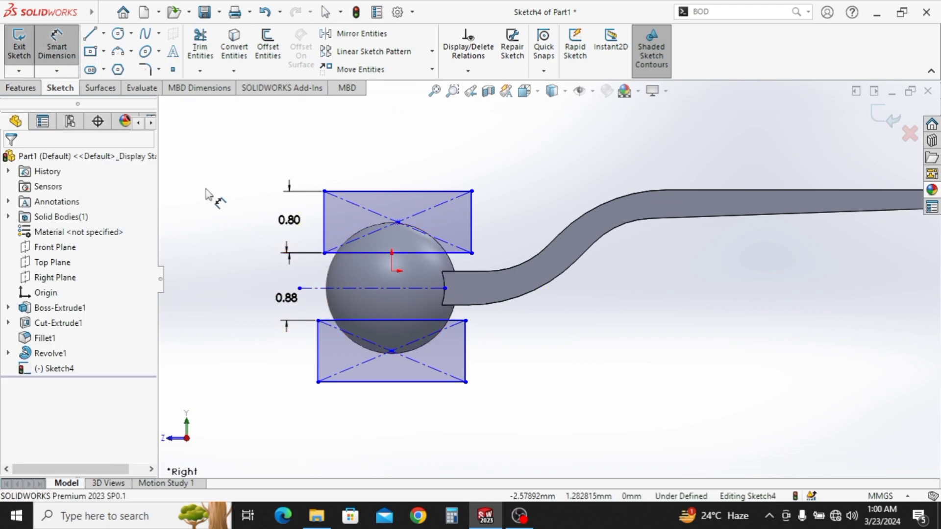
{"action": "left_click", "coordinate": [325, 290]}
{"action": "left_click", "coordinate": [336, 253]}
{"action": "left_click", "coordinate": [278, 273]}
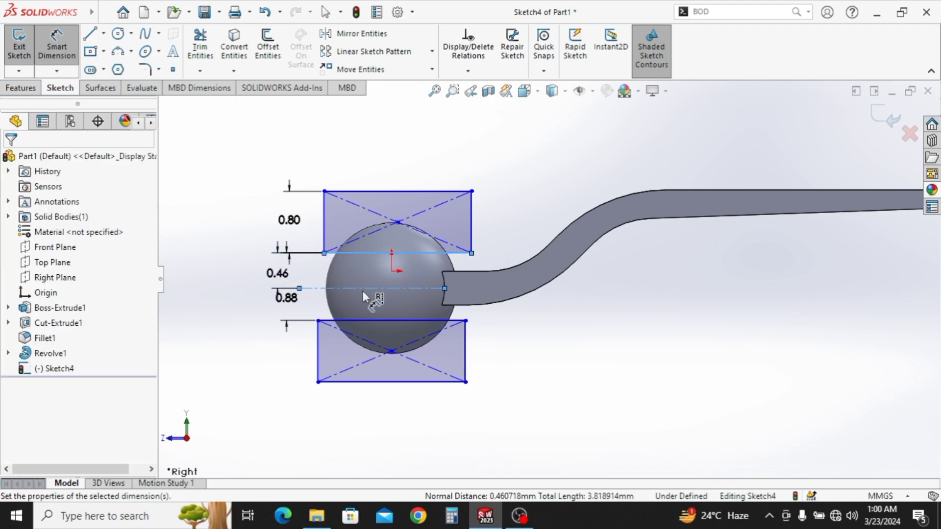
{"action": "type", "text": ".88/2"}
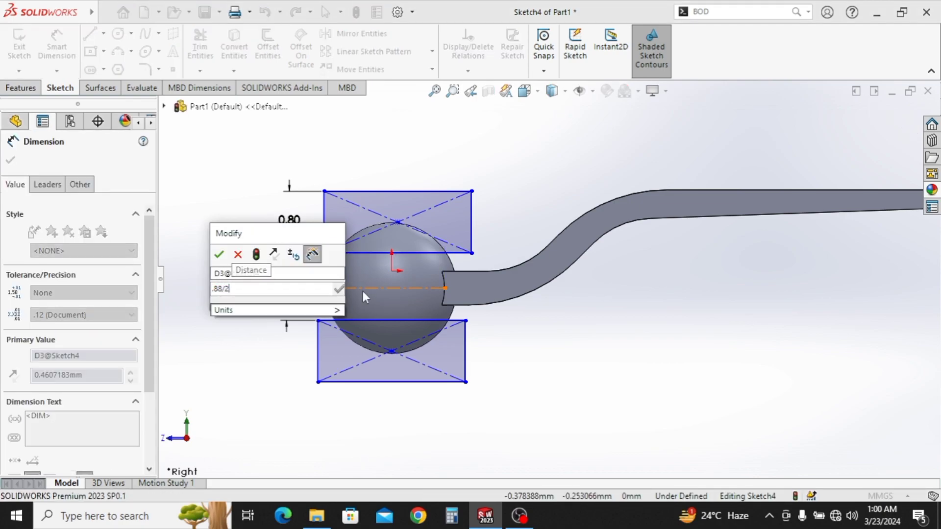
{"action": "key", "text": "Return"}
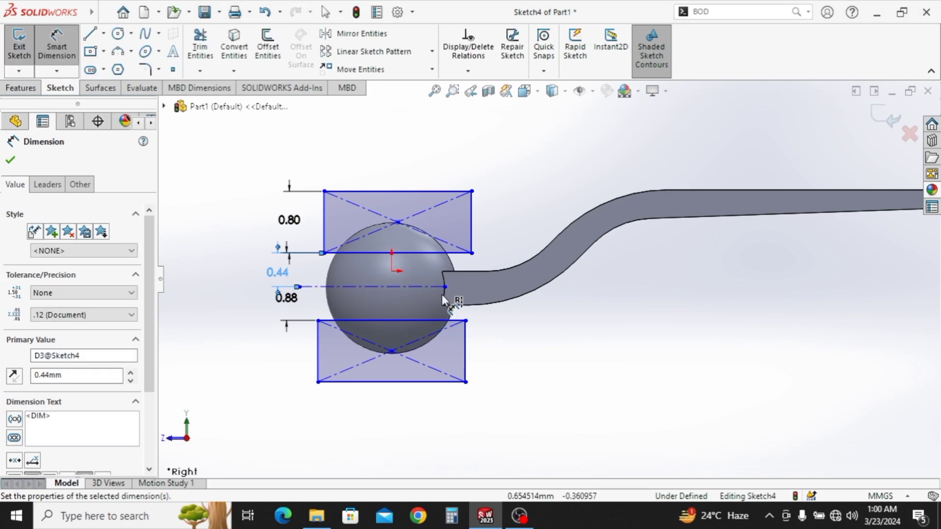
Move the centerline's end point onto the midpoint of the handle's end edge so both rectangles shift with it
{"action": "scroll", "coordinate": [451, 286], "scroll_direction": "down", "scroll_amount": 3}
{"action": "key", "text": "Escape"}
{"action": "left_click_drag", "start_coordinate": [453, 287], "coordinate": [451, 305]}
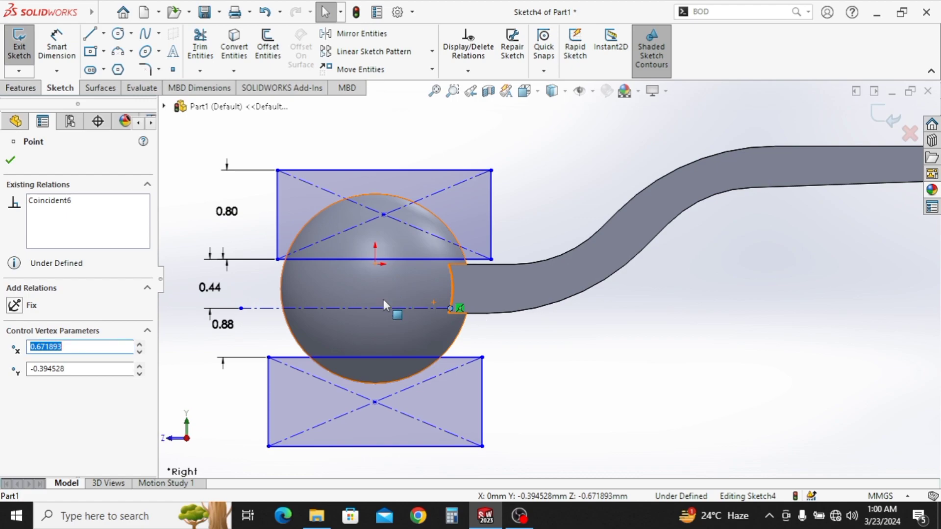
{"action": "left_click_drag", "start_coordinate": [450, 307], "coordinate": [453, 288]}
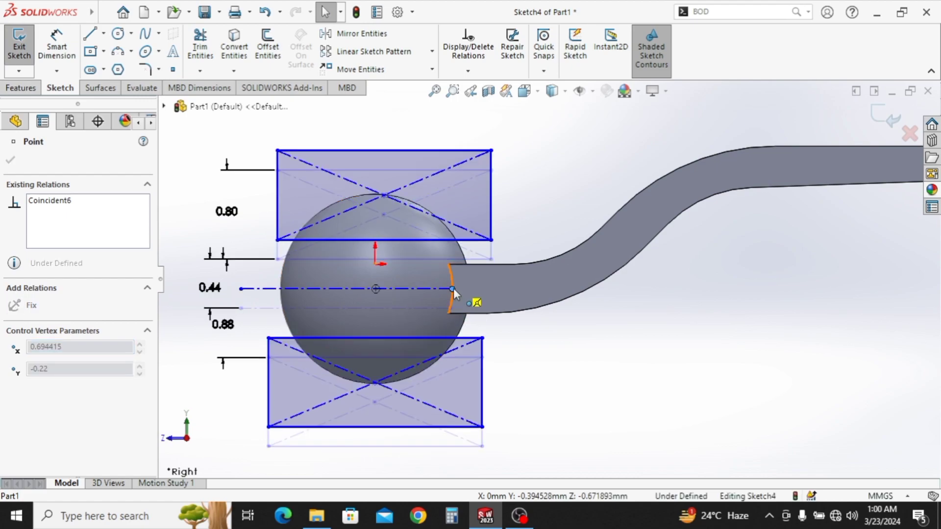
{"action": "scroll", "coordinate": [413, 305], "scroll_direction": "up", "scroll_amount": 3}
{"action": "key", "text": "Escape"}
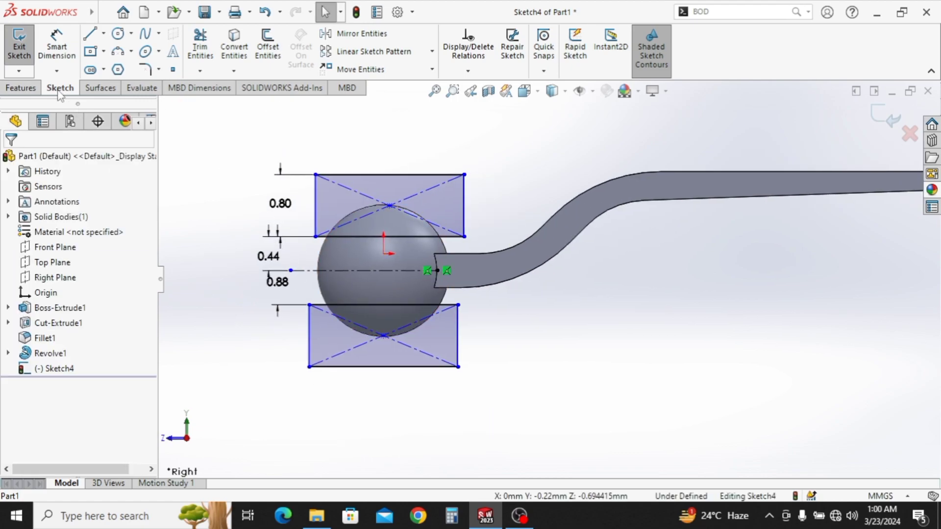
Cut the ball's upper and lower caps with an Extruded Cut of both rectangles, using Through All - Both
{"action": "left_click", "coordinate": [28, 89]}
{"action": "left_click", "coordinate": [205, 47]}
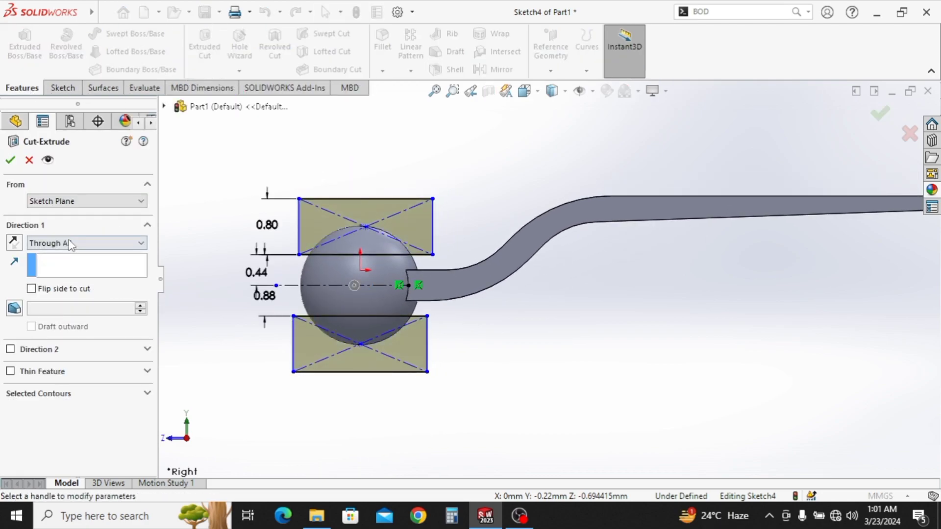
{"action": "left_click", "coordinate": [66, 244]}
{"action": "left_click", "coordinate": [64, 274]}
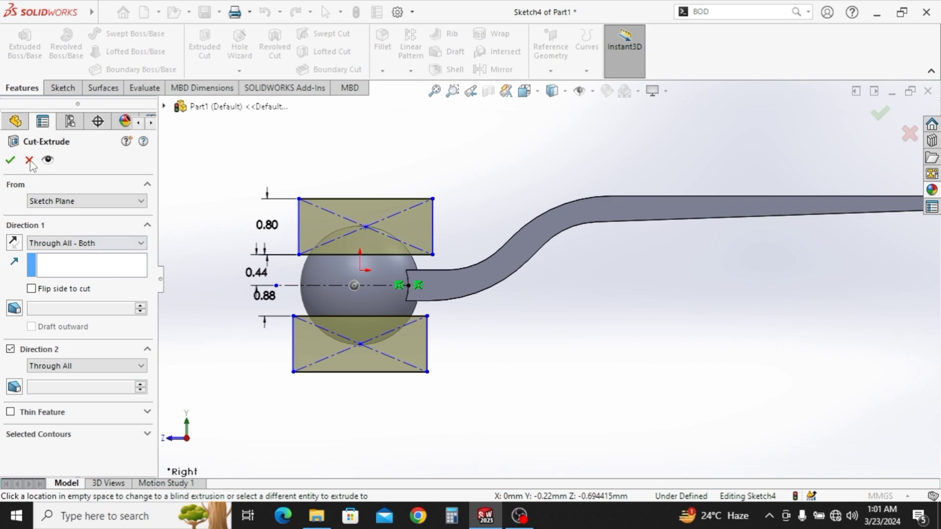
{"action": "left_click", "coordinate": [11, 160]}
On a new sketch on the ball's flat upper face, draw a center rectangle about 0.65 mm high from the origin
{"action": "middle_click_drag", "start_coordinate": [510, 208], "coordinate": [413, 239]}
{"action": "left_click", "coordinate": [351, 228]}
{"action": "left_click", "coordinate": [392, 186]}
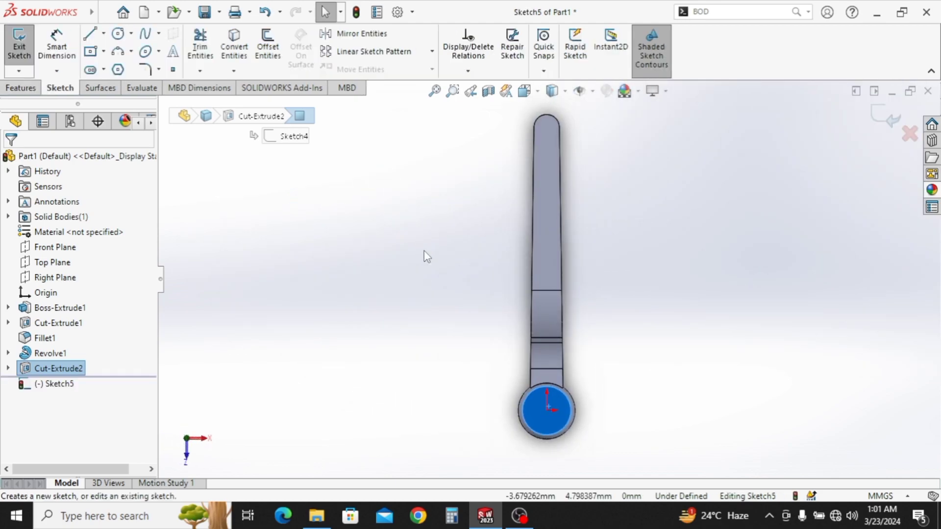
{"action": "scroll", "coordinate": [547, 441], "scroll_direction": "down", "scroll_amount": 4}
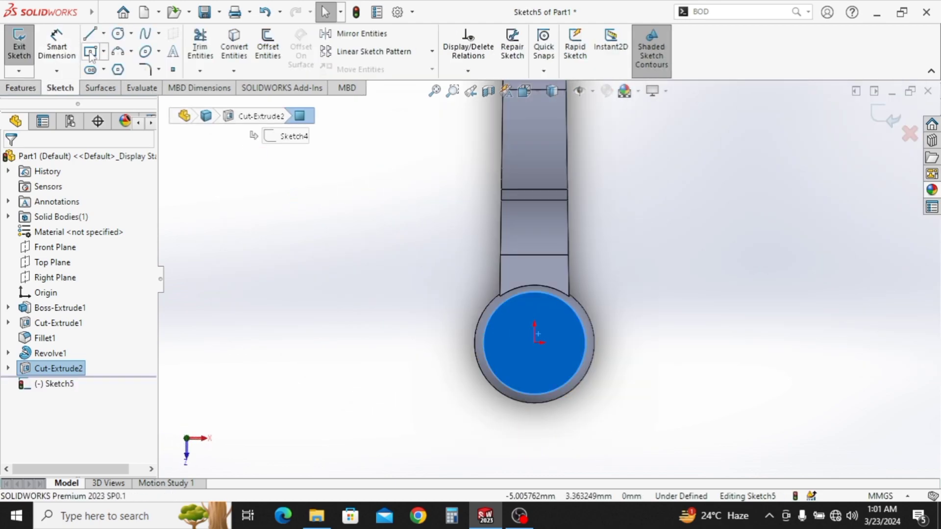
{"action": "left_click", "coordinate": [535, 343]}
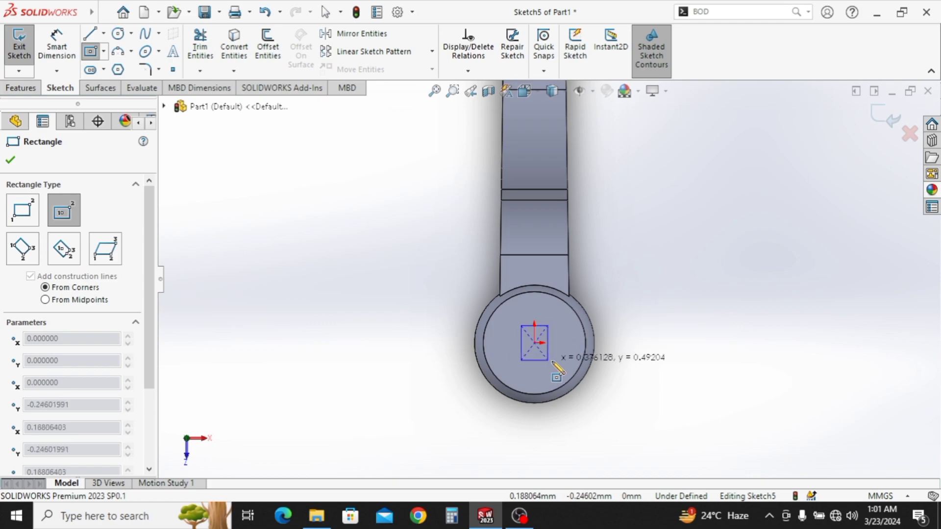
{"action": "left_click", "coordinate": [560, 365]}
{"action": "key", "text": "Escape"}
Make the rectangle square with an Equal relation between two adjacent sides and set its side length to 0.83 mm
{"action": "left_click", "coordinate": [519, 328]}
{"action": "left_click", "coordinate": [512, 340], "text": "ctrl"}
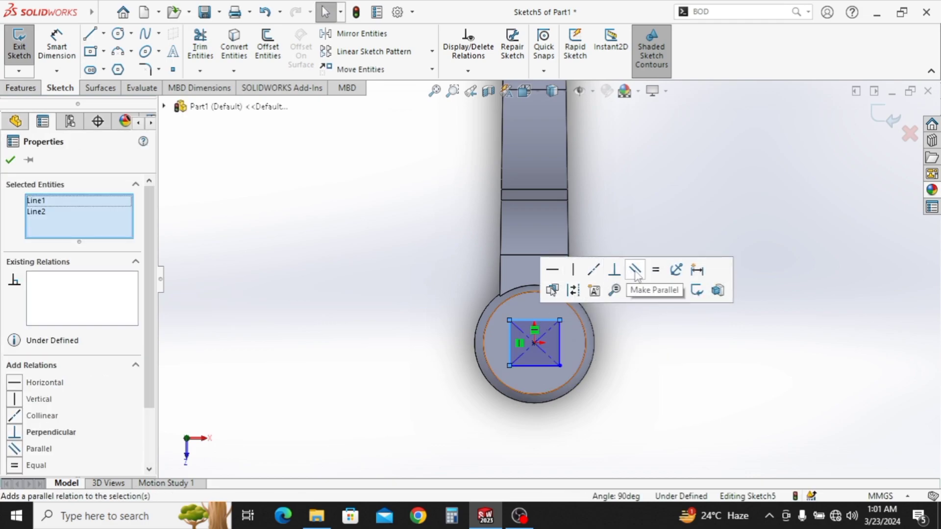
{"action": "left_click", "coordinate": [655, 269]}
{"action": "key", "text": "d"}
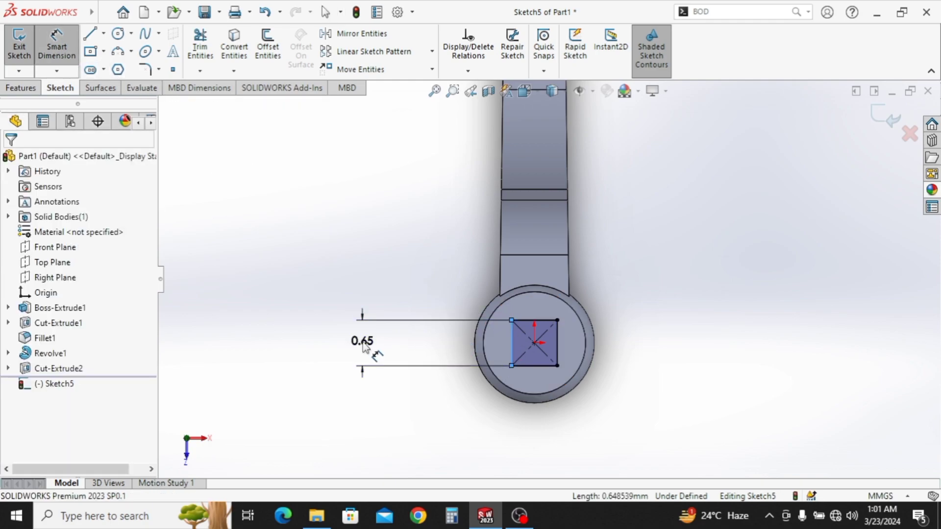
{"action": "left_click", "coordinate": [375, 355]}
{"action": "type", "text": "0.83"}
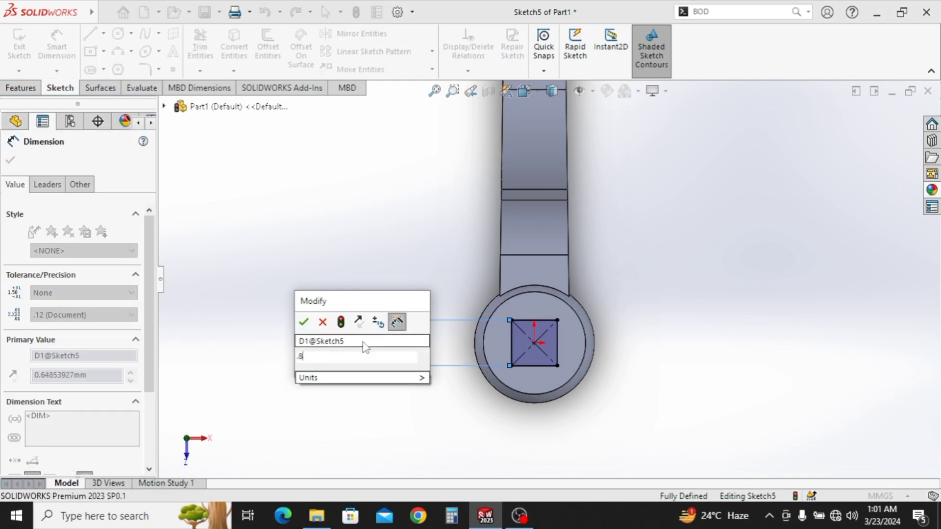
{"action": "key", "text": "Return"}
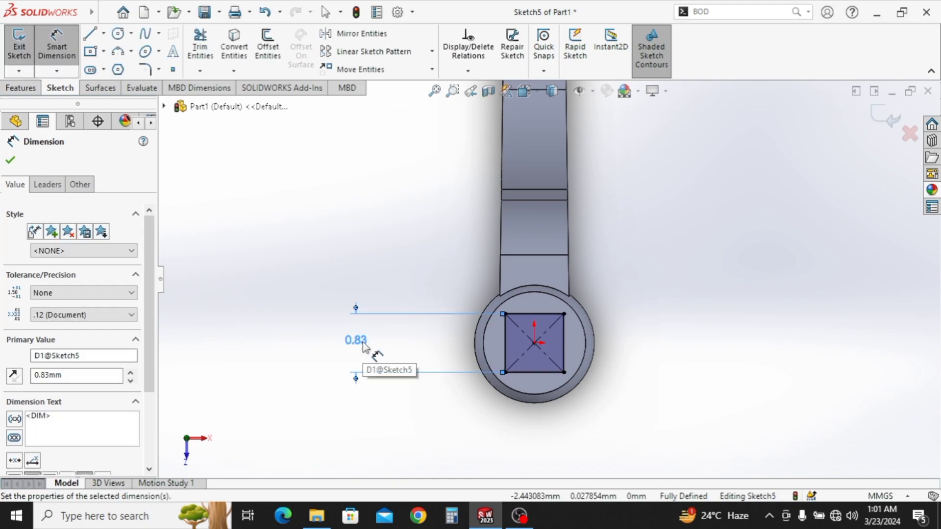
Cut the square through the ball end with an Extruded Cut set to Through All - Both
{"action": "left_click", "coordinate": [20, 88]}
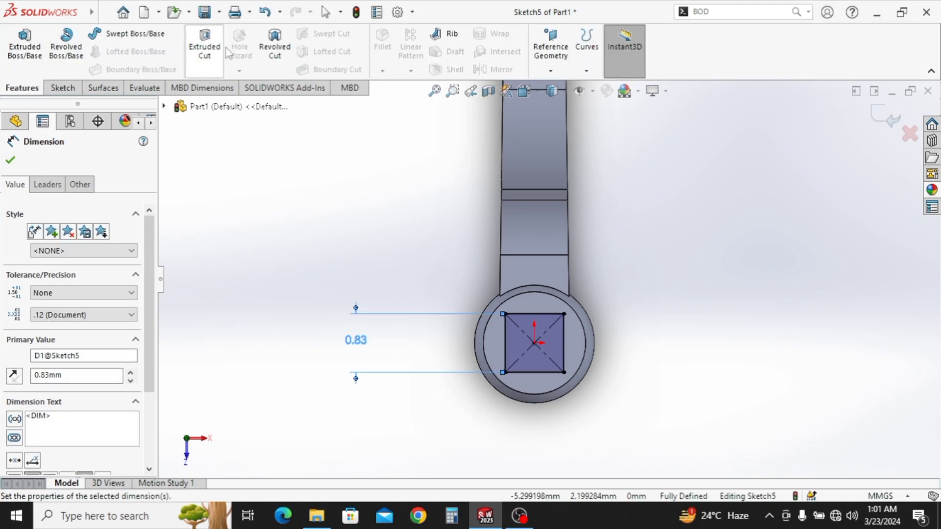
{"action": "left_click", "coordinate": [205, 51]}
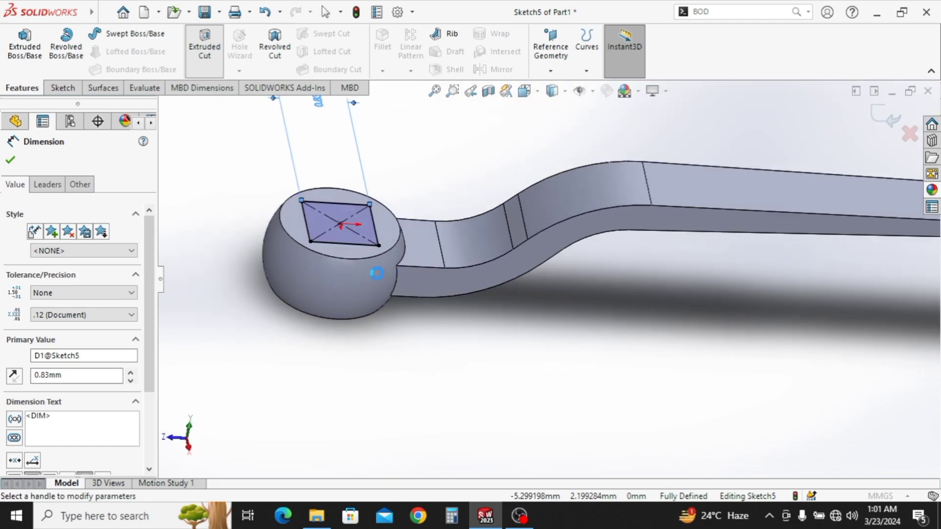
{"action": "left_click", "coordinate": [45, 243]}
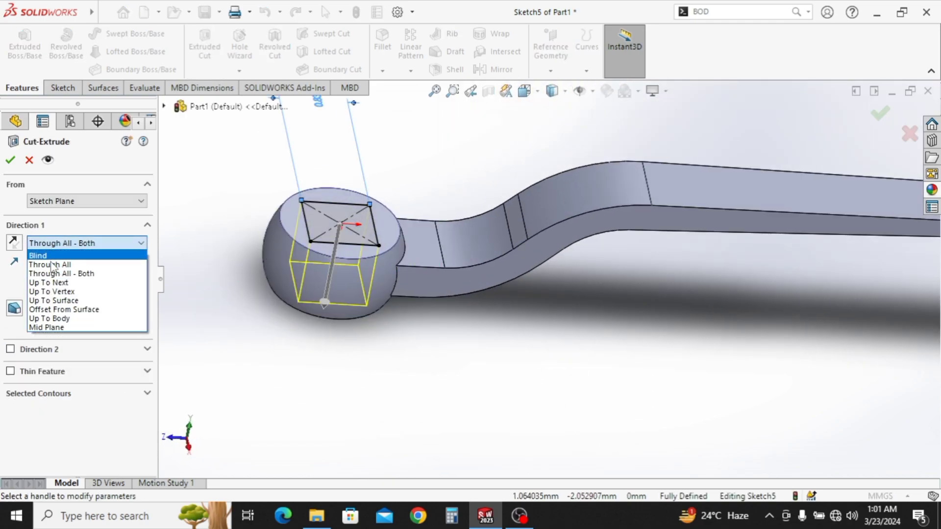
{"action": "left_click", "coordinate": [47, 275]}
{"action": "left_click", "coordinate": [10, 161]}
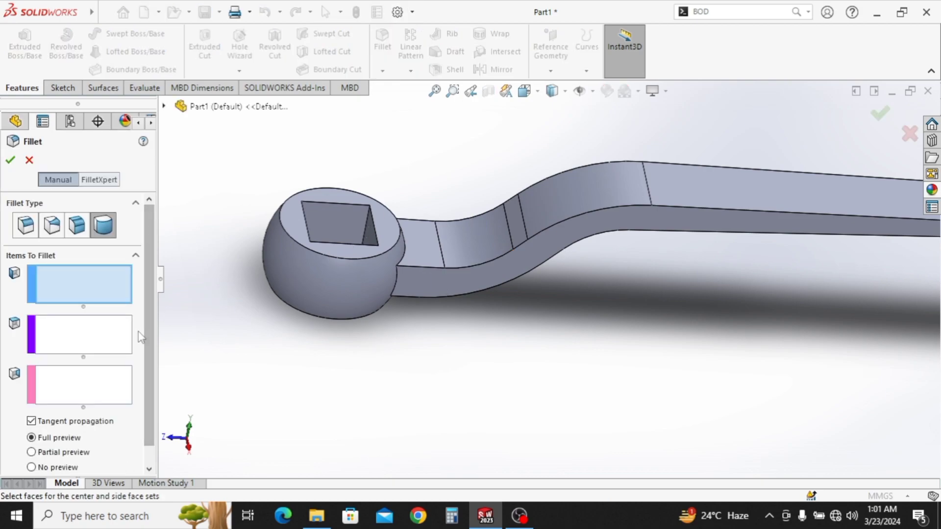
Round the four vertical corner edges of the square hole with a 0.02 mm constant size fillet
{"action": "left_click", "coordinate": [26, 226]}
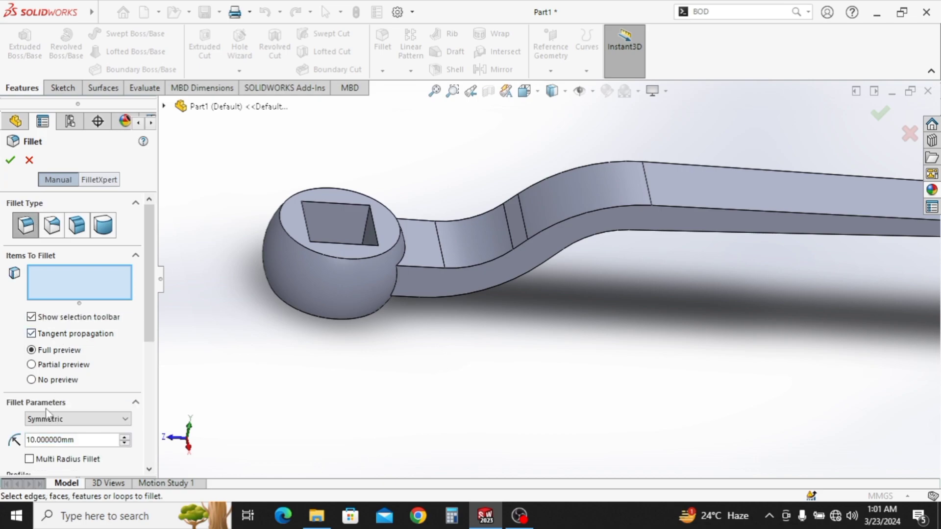
{"action": "type", "text": ".02"}
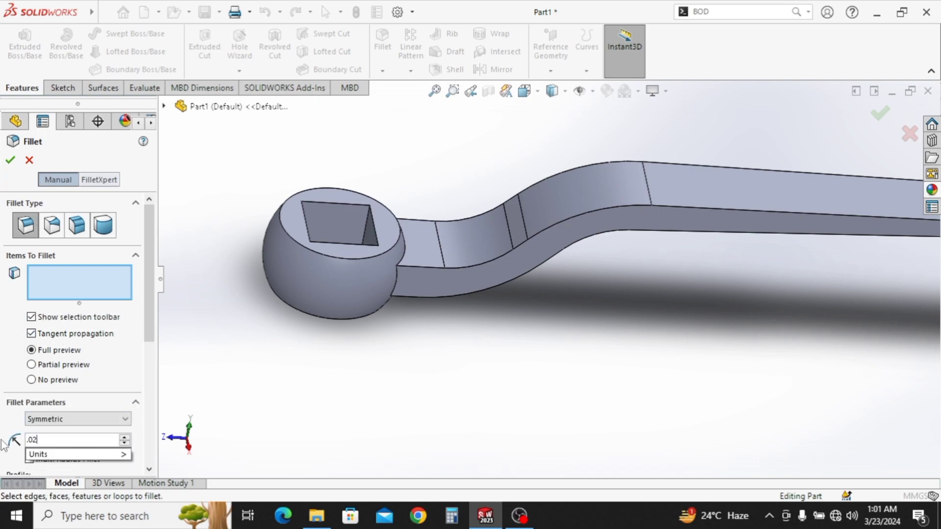
{"action": "key", "text": "Return"}
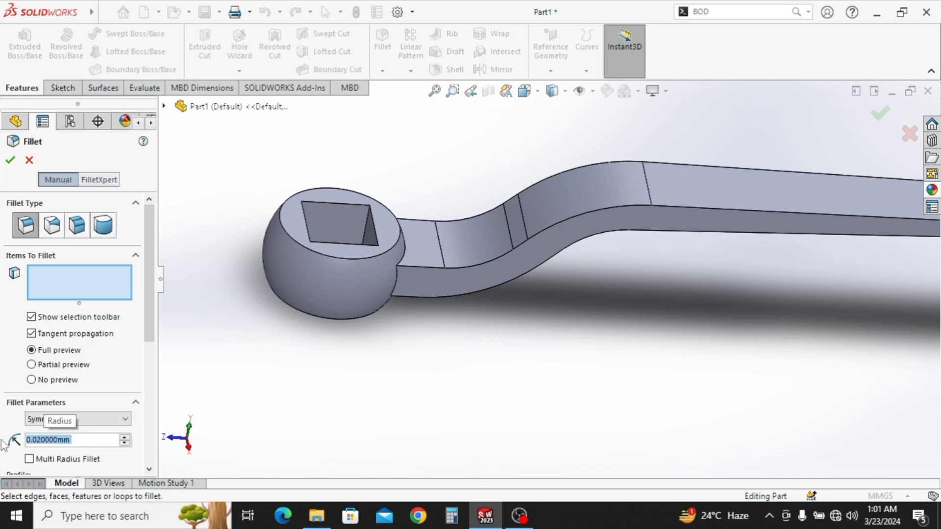
{"action": "left_click", "coordinate": [363, 223]}
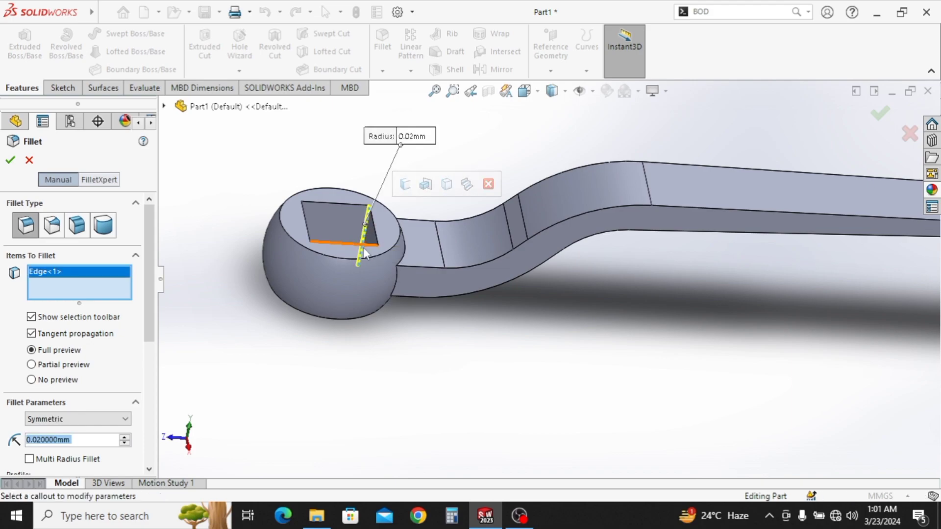
{"action": "left_click", "coordinate": [406, 185]}
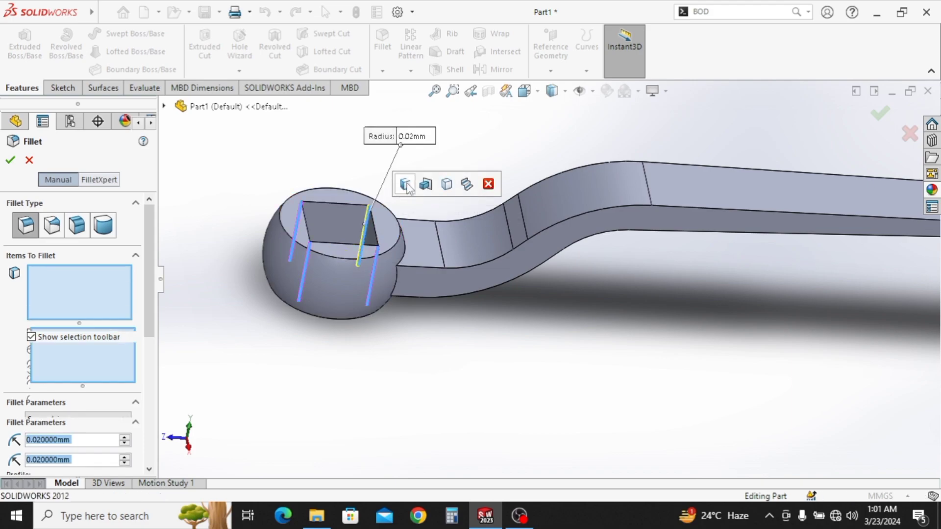
{"action": "left_click", "coordinate": [10, 162]}
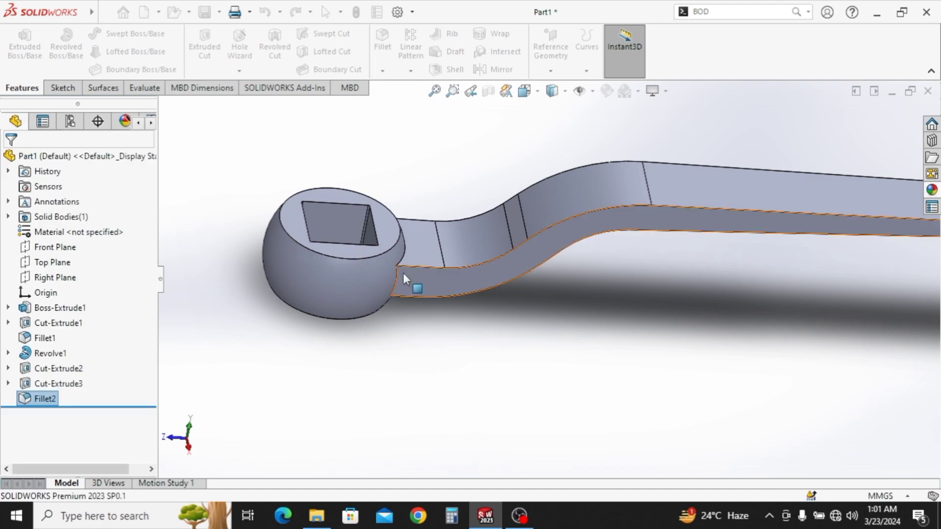
Sketch a lengthwise centerline about 4.67 mm long on the handle's straight upper face, off its middle, and exit the sketch
{"action": "middle_click_drag", "start_coordinate": [405, 334], "coordinate": [413, 289]}
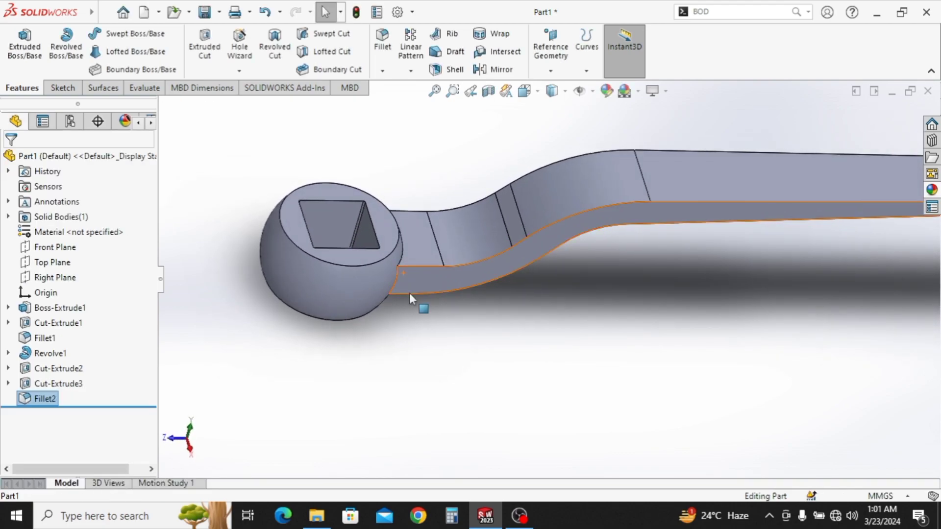
{"action": "scroll", "coordinate": [502, 311], "scroll_direction": "up", "scroll_amount": 1}
{"action": "mouse_move", "coordinate": [504, 309]}
{"action": "middle_mouse_down", "text": "ctrl"}
{"action": "mouse_move", "coordinate": [394, 355]}
{"action": "mouse_move", "coordinate": [466, 311]}
{"action": "mouse_move", "coordinate": [452, 321]}
{"action": "mouse_move", "coordinate": [479, 266]}
{"action": "mouse_move", "coordinate": [483, 301]}
{"action": "mouse_move", "coordinate": [508, 325]}
{"action": "middle_mouse_up", "text": "ctrl"}
{"action": "left_click", "coordinate": [552, 242]}
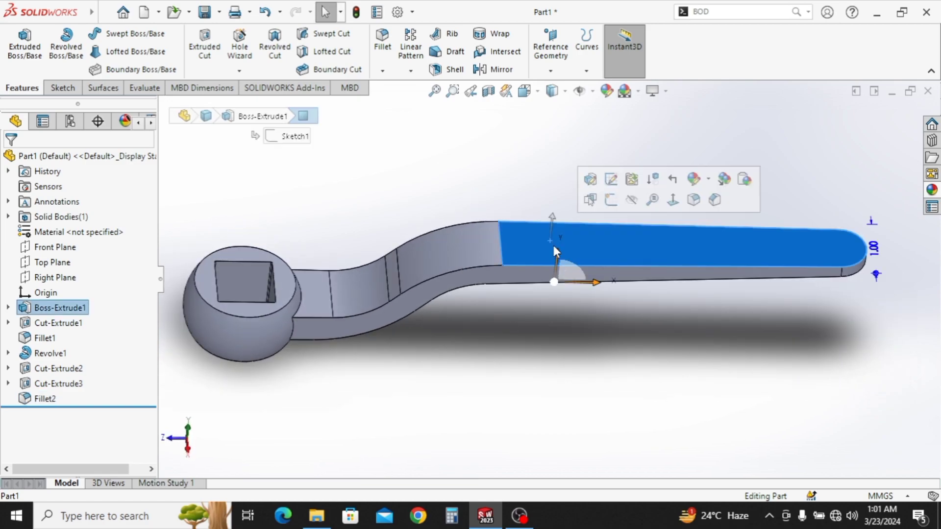
{"action": "left_click", "coordinate": [611, 200]}
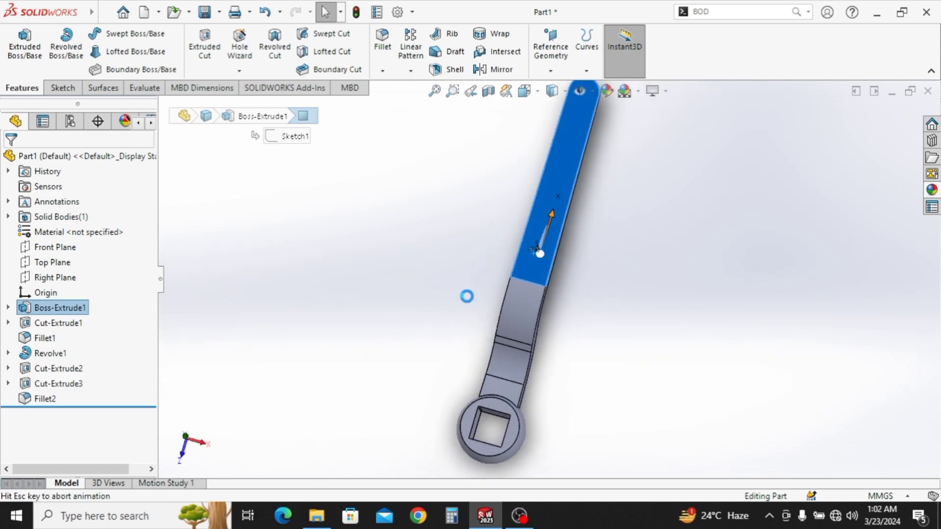
{"action": "left_click", "coordinate": [104, 33]}
{"action": "left_click", "coordinate": [123, 67]}
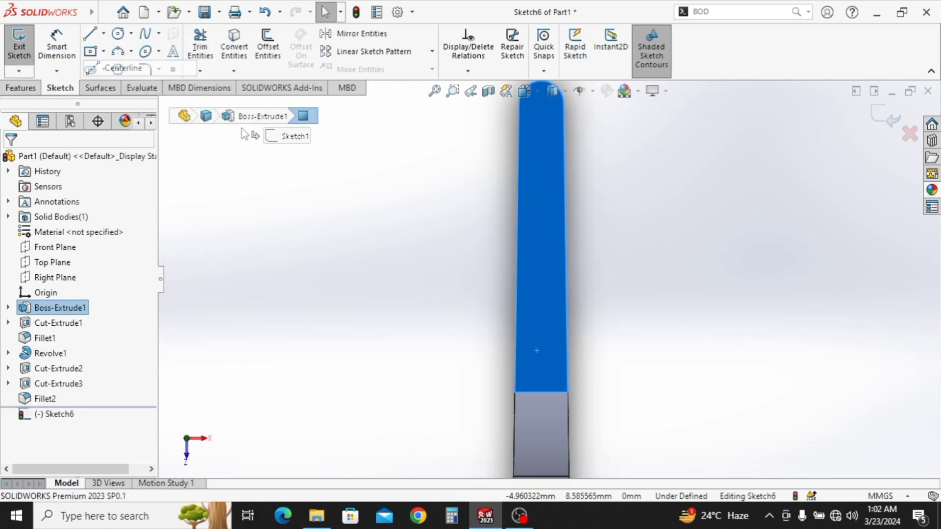
{"action": "left_click", "coordinate": [554, 105]}
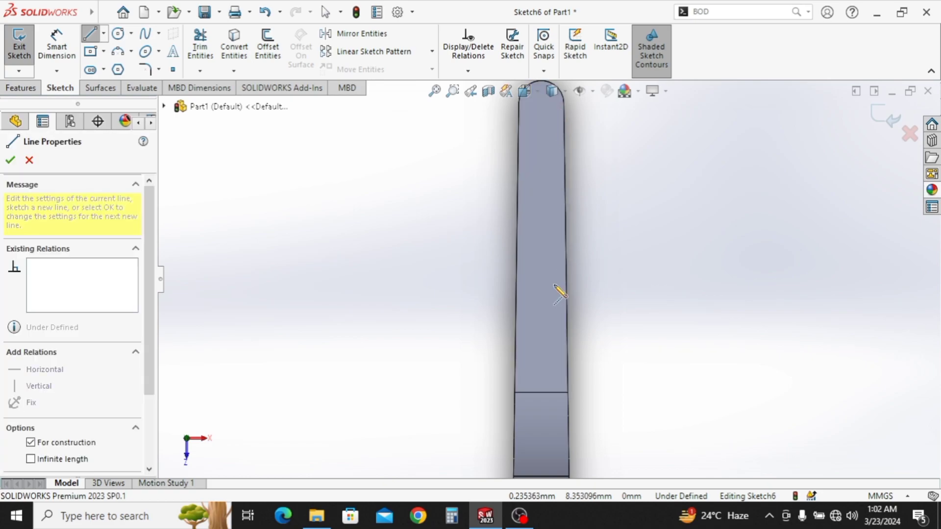
{"action": "left_click", "coordinate": [554, 384]}
{"action": "key", "text": "Escape"}
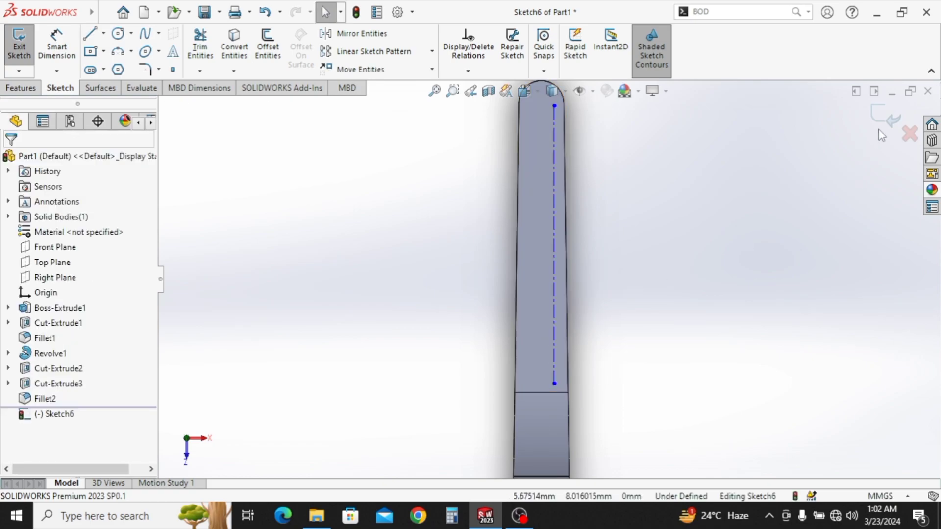
{"action": "left_click", "coordinate": [889, 118]}
Reopen the handle's centerline sketch for editing with the part viewed from above, handle lying horizontally
{"action": "mouse_move", "coordinate": [679, 336]}
{"action": "middle_mouse_down"}
{"action": "mouse_move", "coordinate": [654, 137]}
{"action": "mouse_move", "coordinate": [550, 315]}
{"action": "mouse_move", "coordinate": [602, 258]}
{"action": "middle_mouse_up"}
{"action": "left_click", "coordinate": [602, 258]}
{"action": "left_click", "coordinate": [524, 91]}
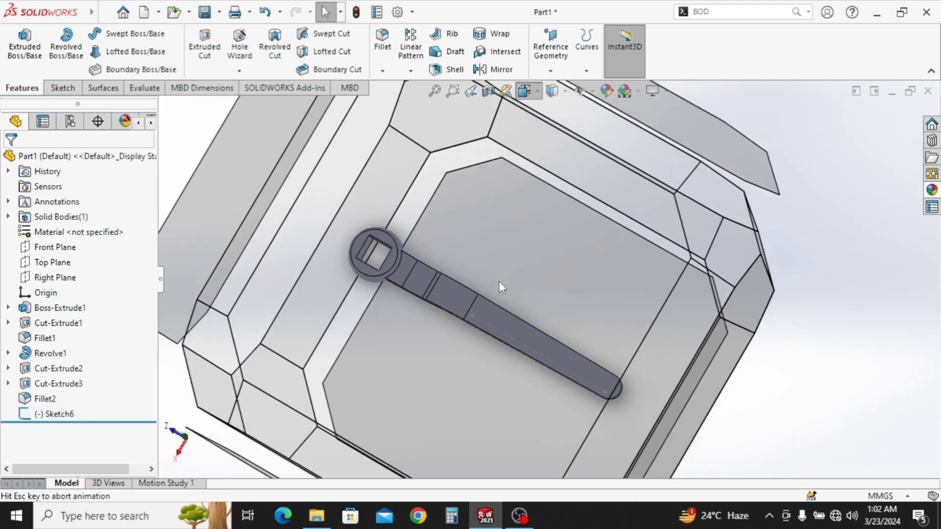
{"action": "left_click", "coordinate": [417, 350]}
{"action": "scroll", "coordinate": [625, 290], "scroll_direction": "down", "scroll_amount": 3}
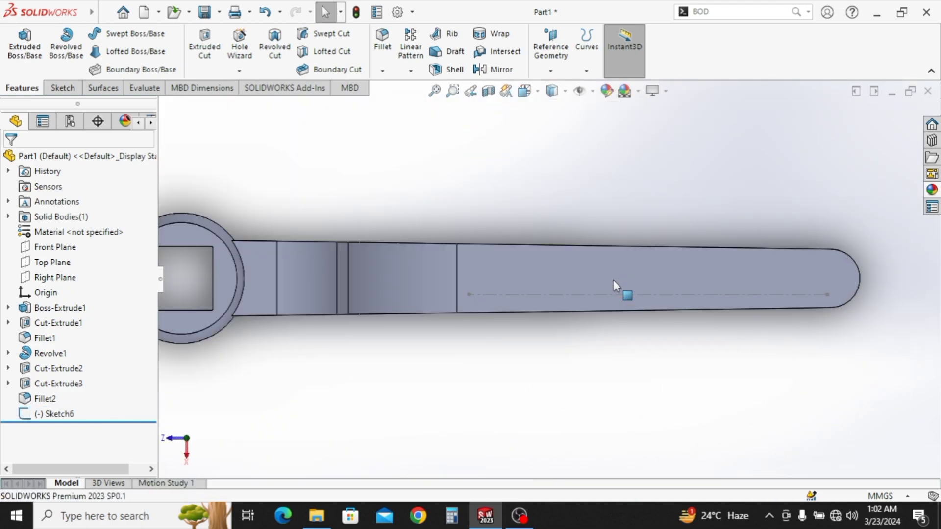
{"action": "left_click", "coordinate": [71, 90]}
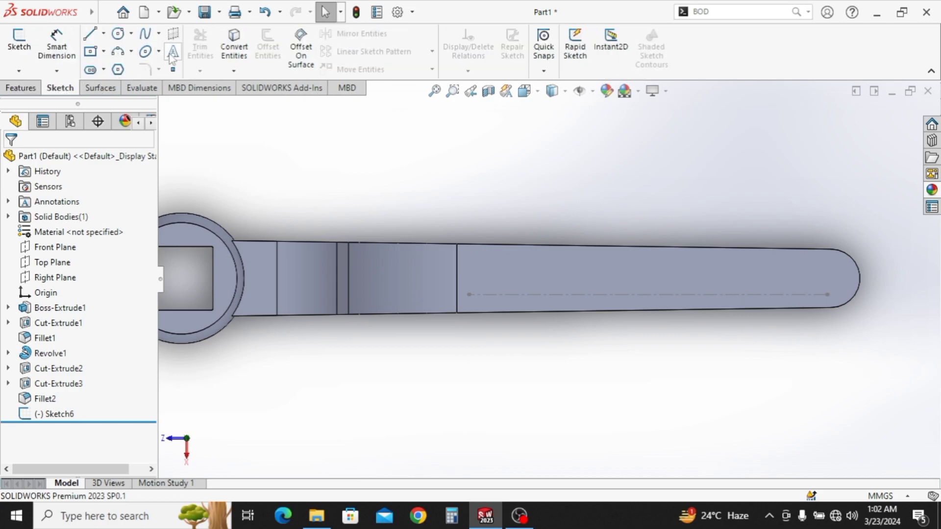
{"action": "left_click", "coordinate": [19, 39]}
{"action": "left_click", "coordinate": [513, 294]}
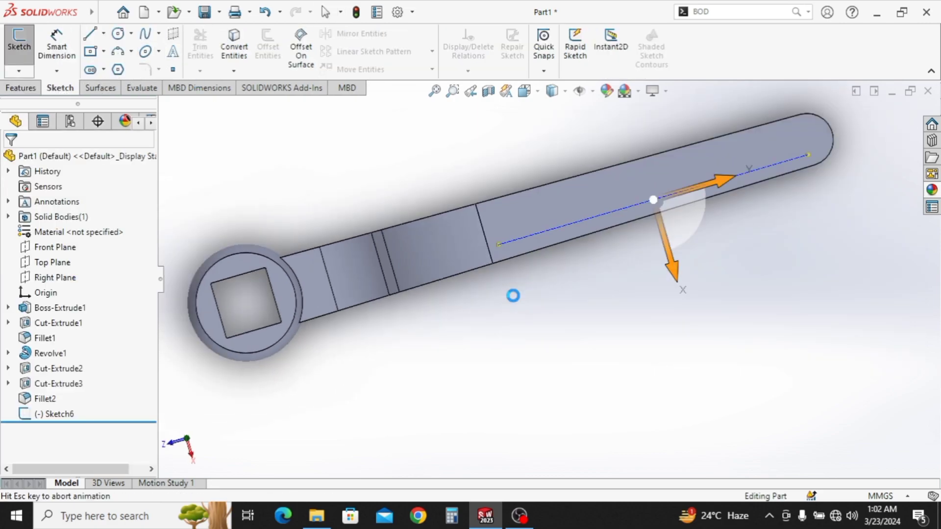
Add the sketch text "CLASS OF CAD" along the centerline
{"action": "mouse_move", "coordinate": [573, 309]}
{"action": "middle_mouse_down"}
{"action": "mouse_move", "coordinate": [504, 184]}
{"action": "mouse_move", "coordinate": [471, 160]}
{"action": "middle_mouse_up"}
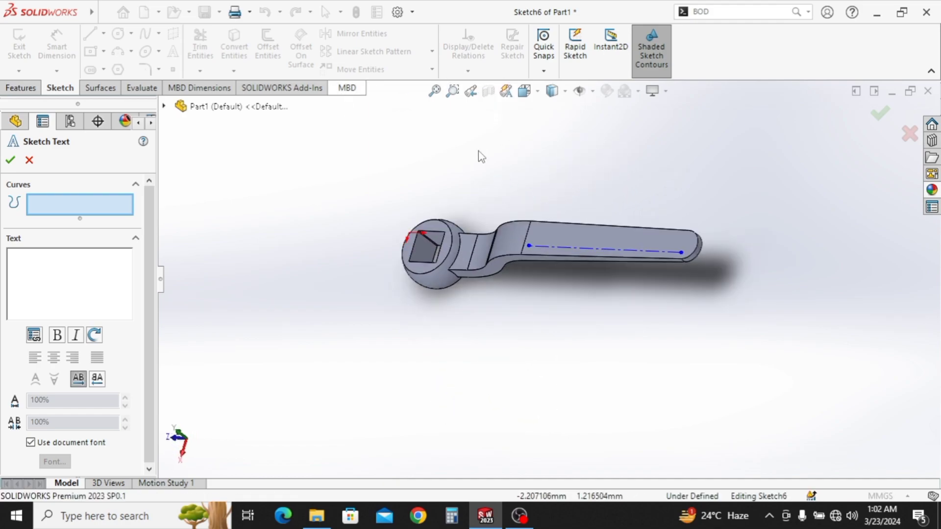
{"action": "left_click", "coordinate": [524, 91]}
{"action": "left_click", "coordinate": [357, 295]}
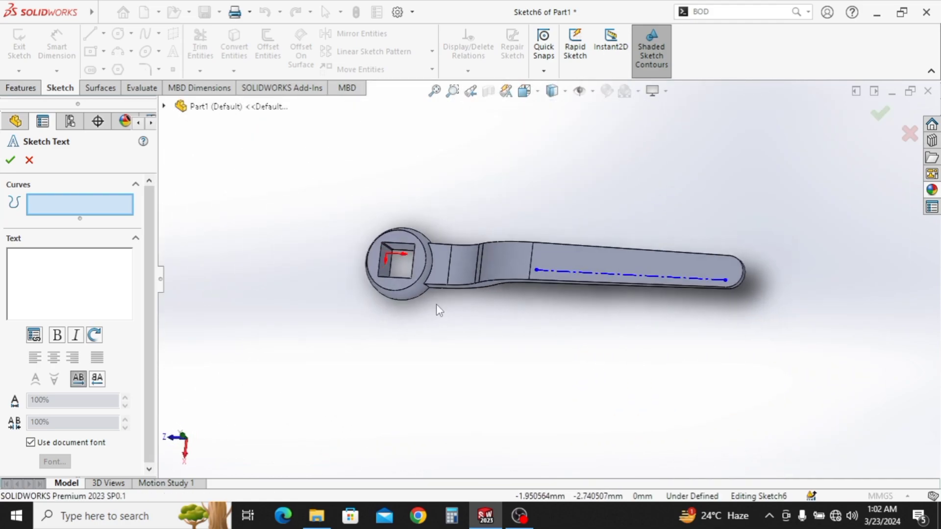
{"action": "scroll", "coordinate": [664, 294], "scroll_direction": "down", "scroll_amount": 3}
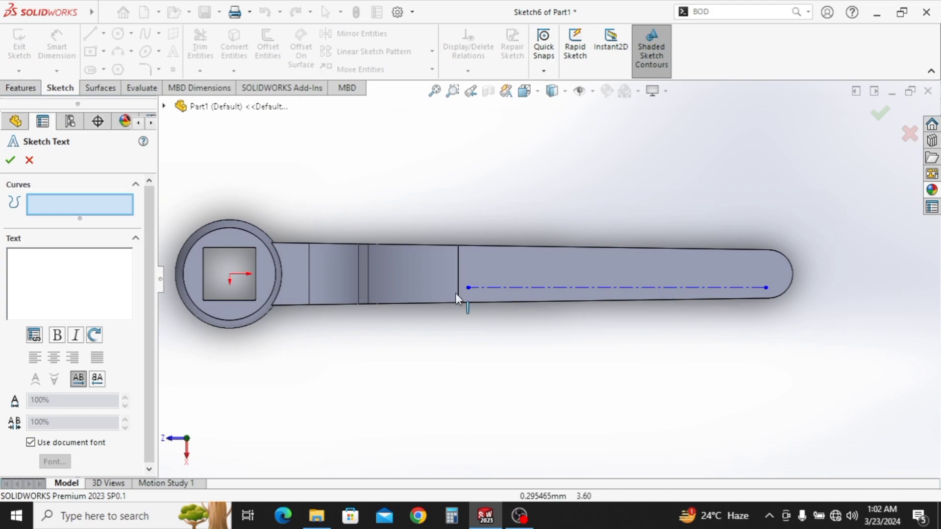
{"action": "left_click", "coordinate": [522, 287]}
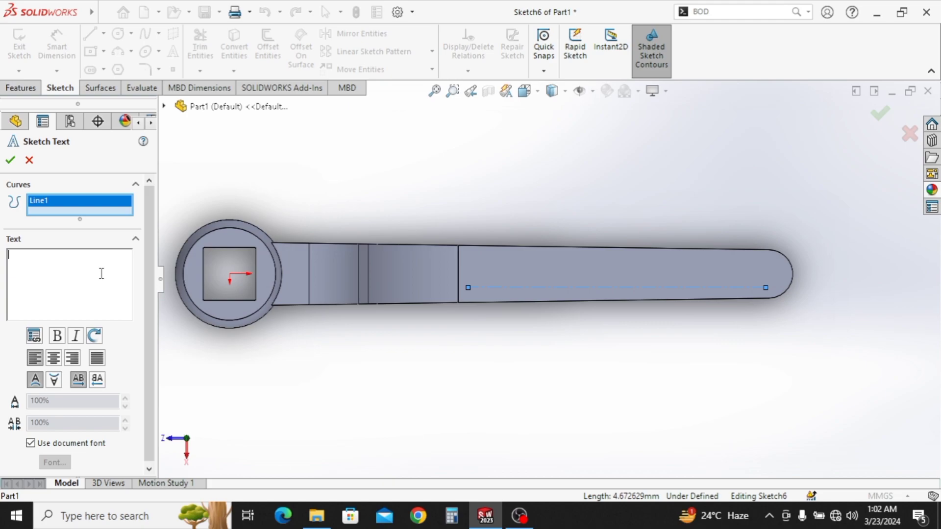
{"action": "type", "text": "CLASS OF CAD"}
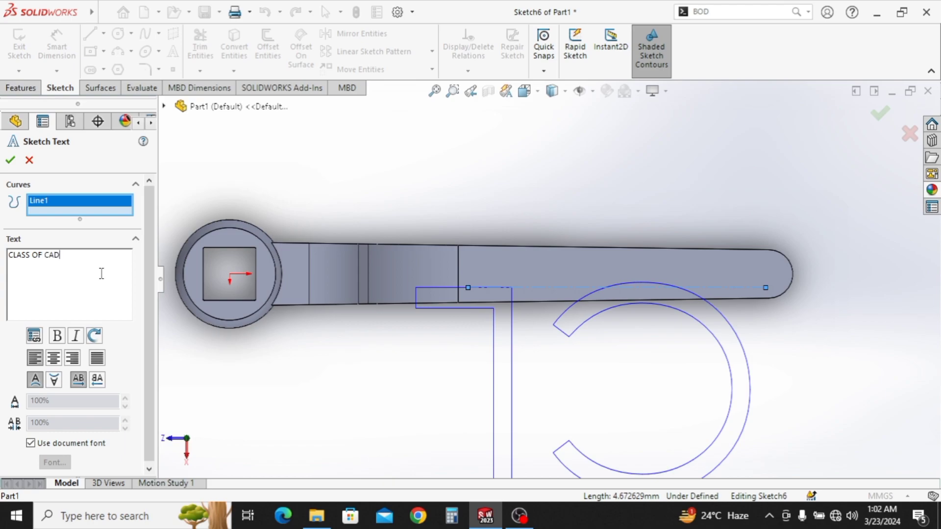
Flip the text horizontally, turn off the document font and set the font height to 0.1 mm
{"action": "left_click", "coordinate": [101, 386]}
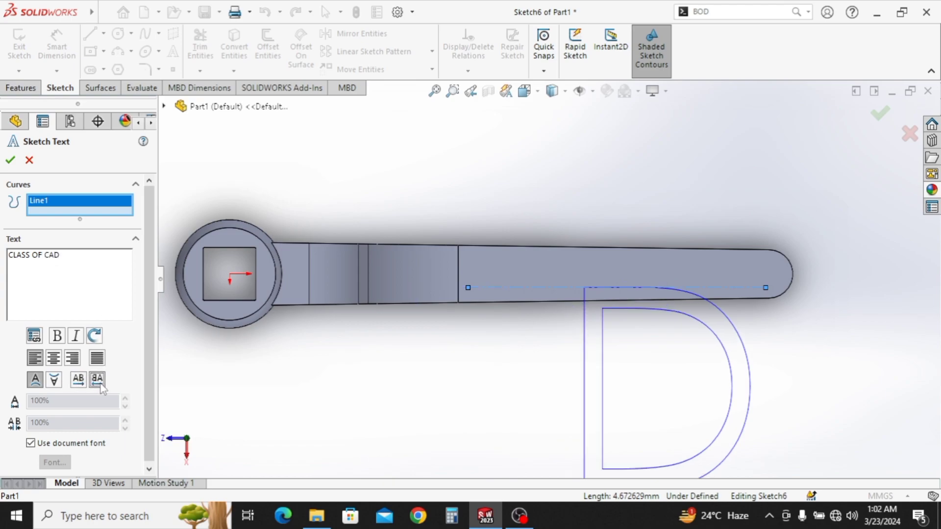
{"action": "left_click", "coordinate": [31, 444]}
{"action": "left_click", "coordinate": [55, 462]}
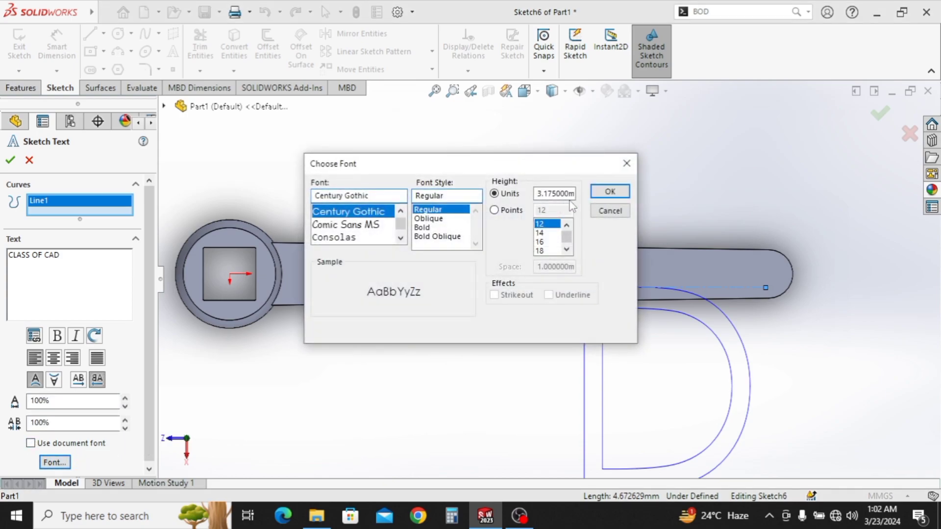
{"action": "type", "text": ".1"}
{"action": "key", "text": "Return"}
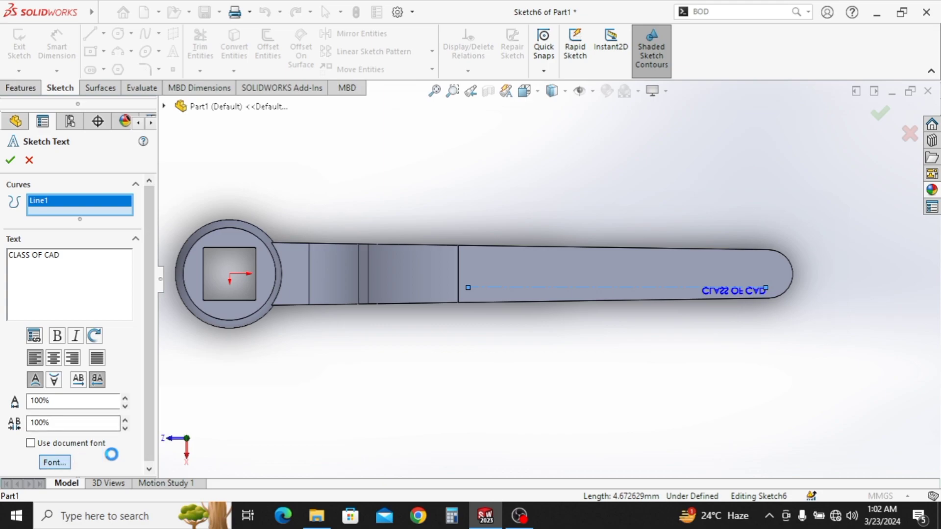
Try a text height of 0.5 mm and reduce it to 0.4 mm
{"action": "left_click", "coordinate": [55, 462]}
{"action": "type", "text": ".5"}
{"action": "key", "text": "Return"}
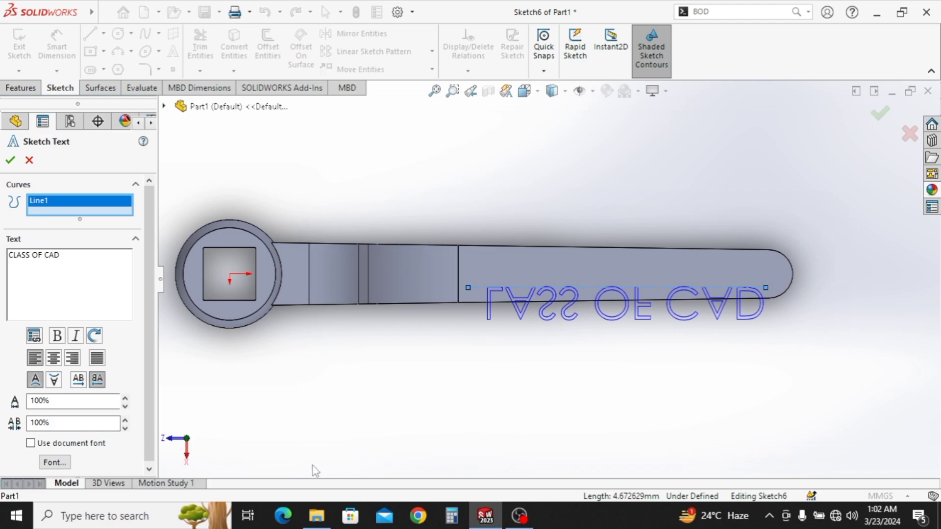
{"action": "left_click", "coordinate": [55, 462]}
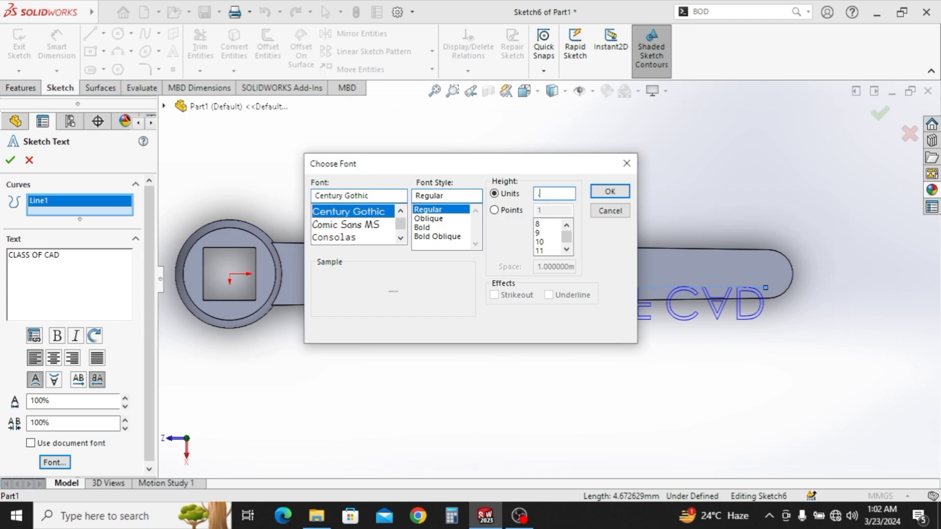
{"action": "type", "text": ".4"}
{"action": "key", "text": "Return"}
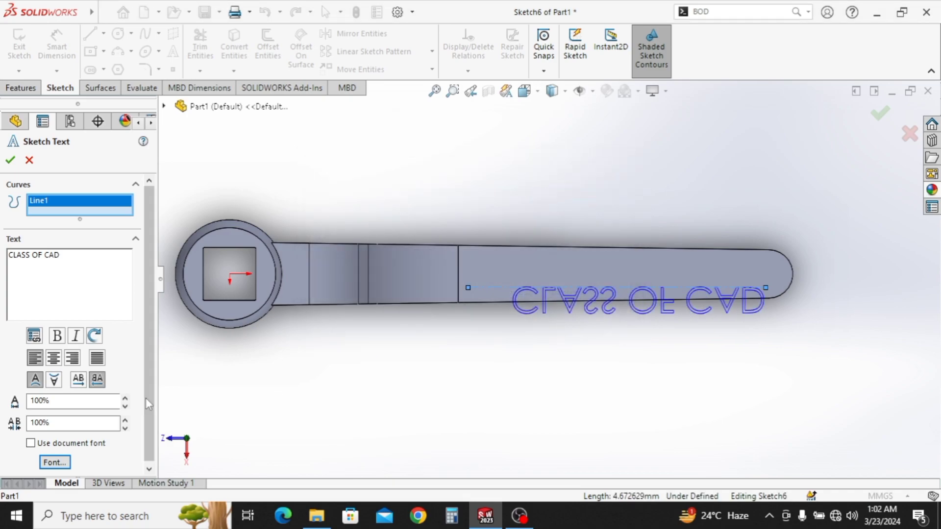
Flip the text vertically and keep it flipped horizontally so it reads upright on the handle, and accept the sketch text
{"action": "left_click", "coordinate": [80, 381]}
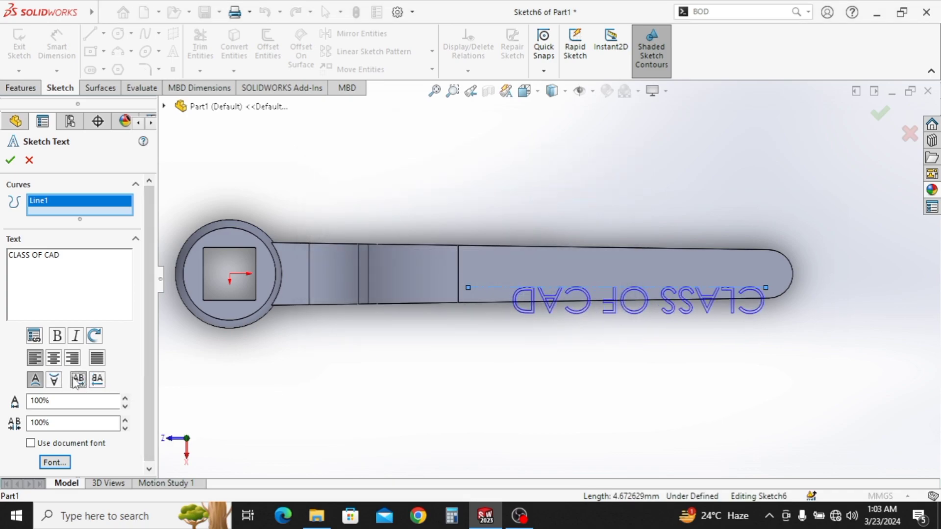
{"action": "left_click", "coordinate": [53, 381]}
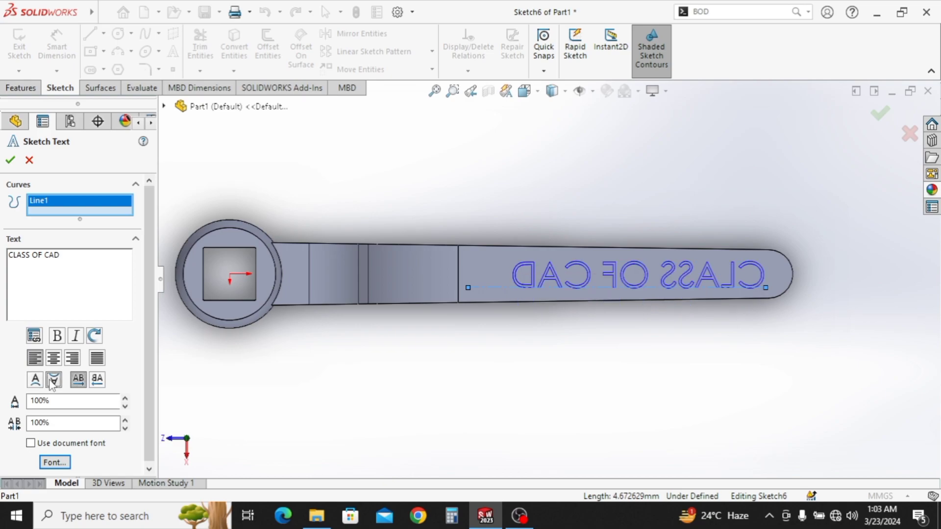
{"action": "left_click", "coordinate": [97, 380]}
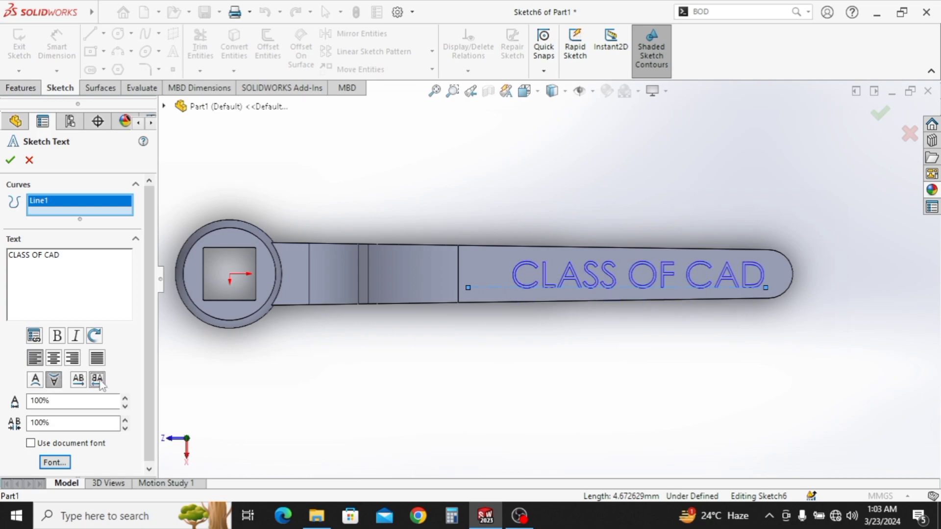
{"action": "left_click", "coordinate": [10, 160]}
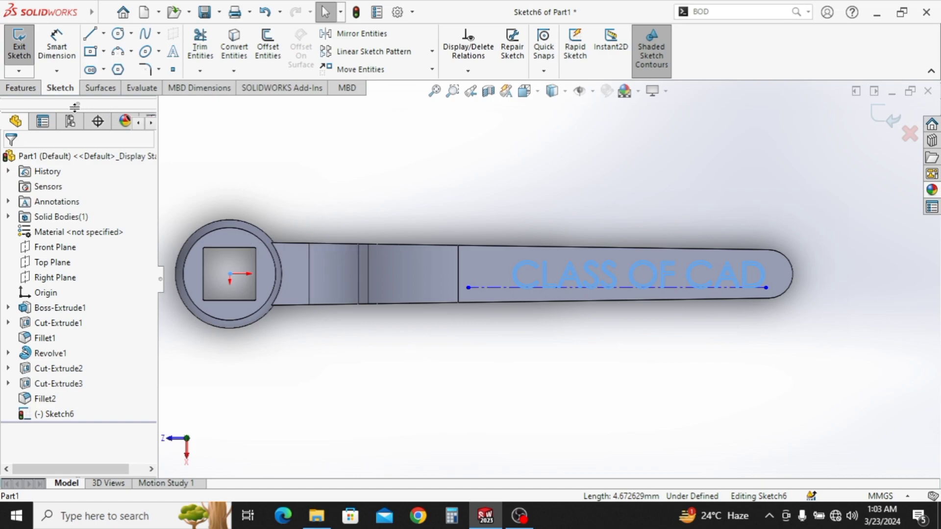
Engrave the text into the handle with a Blind Extruded Cut 0.01 mm deep
{"action": "left_click", "coordinate": [20, 87]}
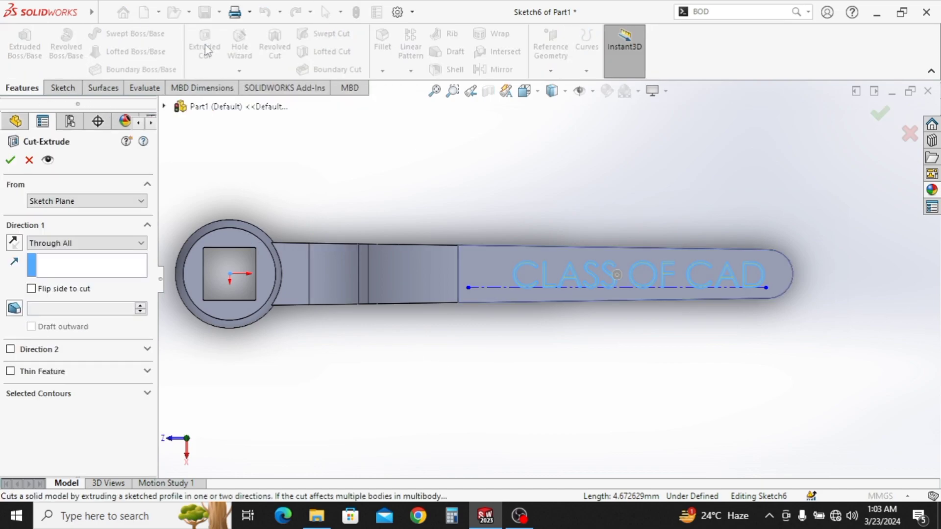
{"action": "left_click", "coordinate": [74, 243]}
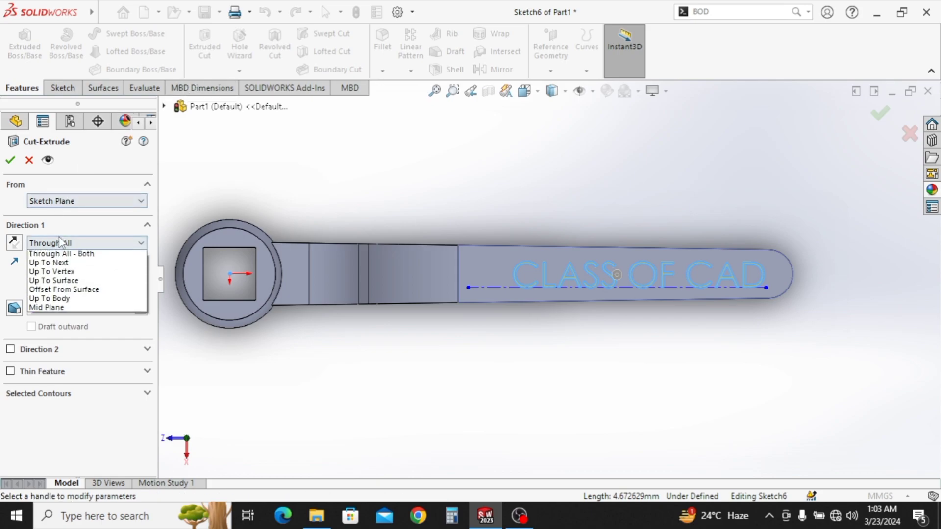
{"action": "left_click", "coordinate": [54, 254]}
{"action": "type", "text": ".01"}
{"action": "key", "text": "Return"}
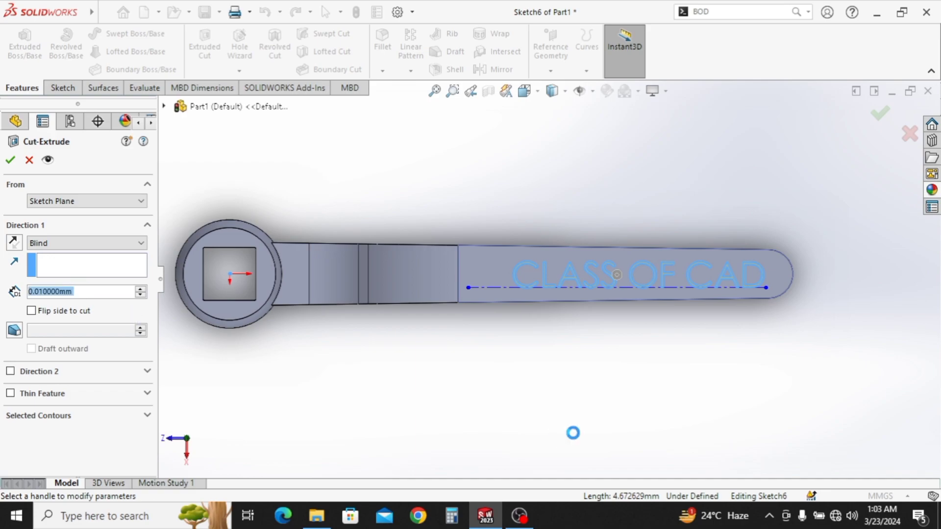
{"action": "middle_click_drag", "start_coordinate": [561, 354], "coordinate": [563, 297]}
{"action": "left_click", "coordinate": [536, 382]}
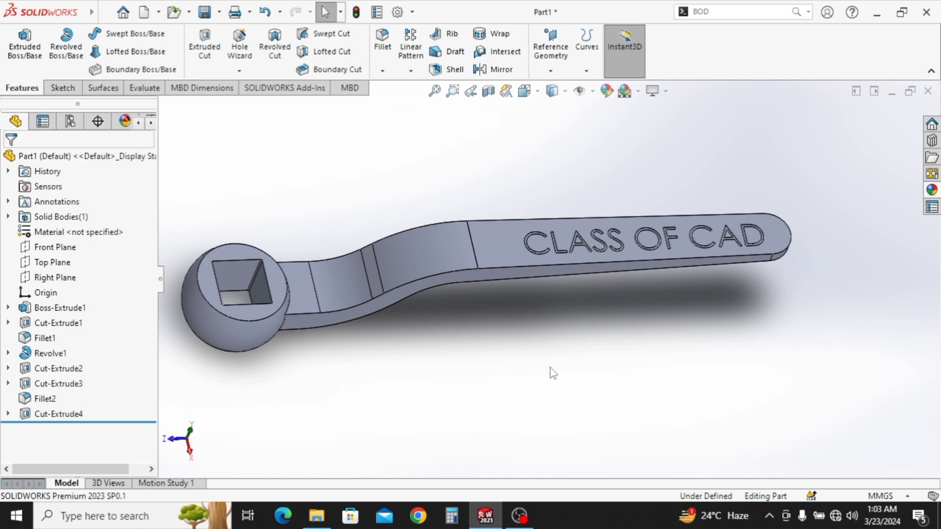
Round the handle's upper and lower outline edges and the circular rims of the ball's two flat faces with a 0.01 mm fillet
{"action": "middle_click_drag", "start_coordinate": [496, 327], "coordinate": [493, 285]}
{"action": "key", "text": "f"}
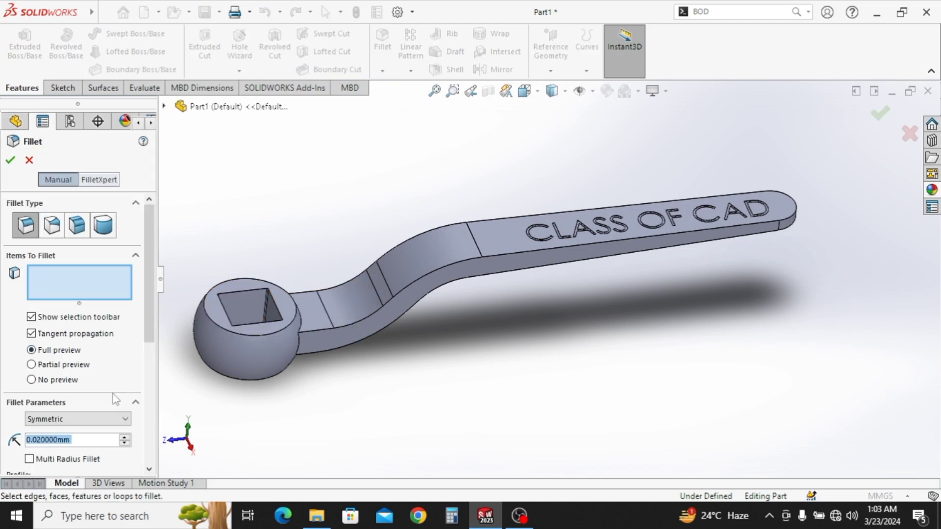
{"action": "type", "text": "0.01"}
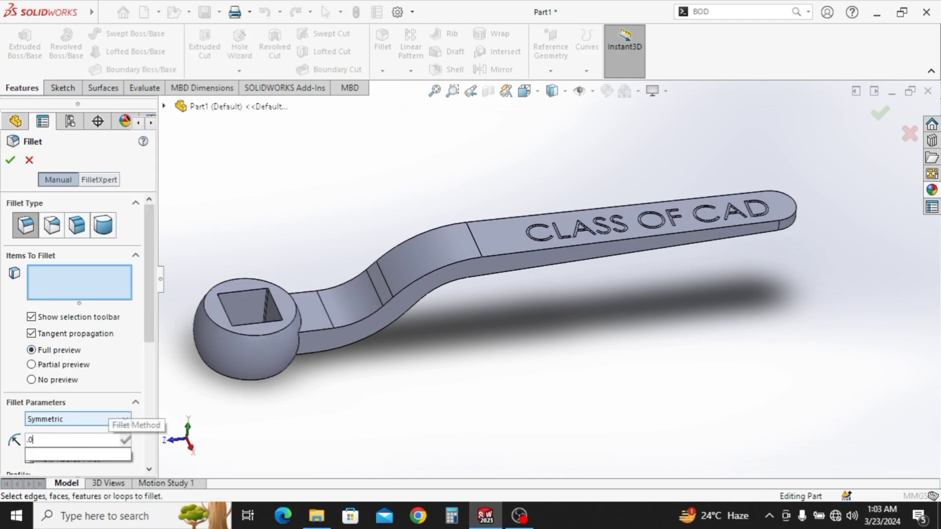
{"action": "key", "text": "Return"}
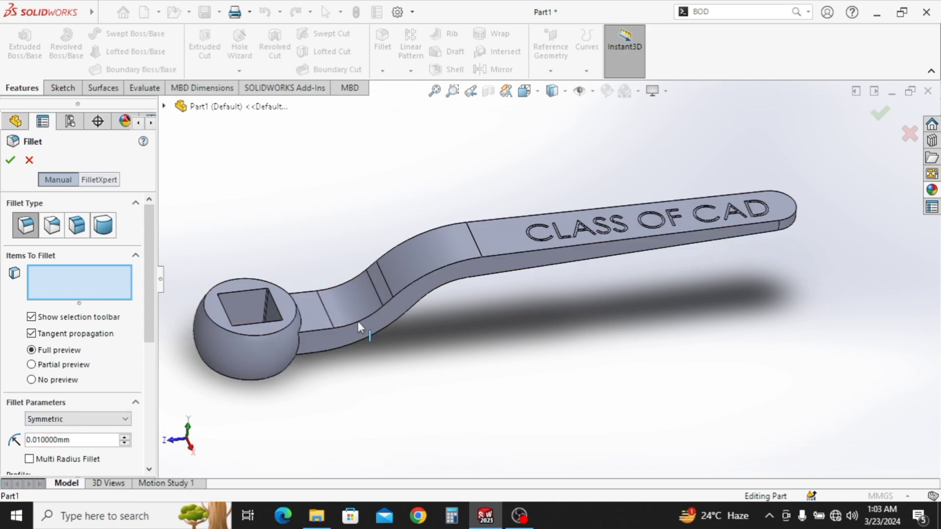
{"action": "left_click", "coordinate": [357, 321]}
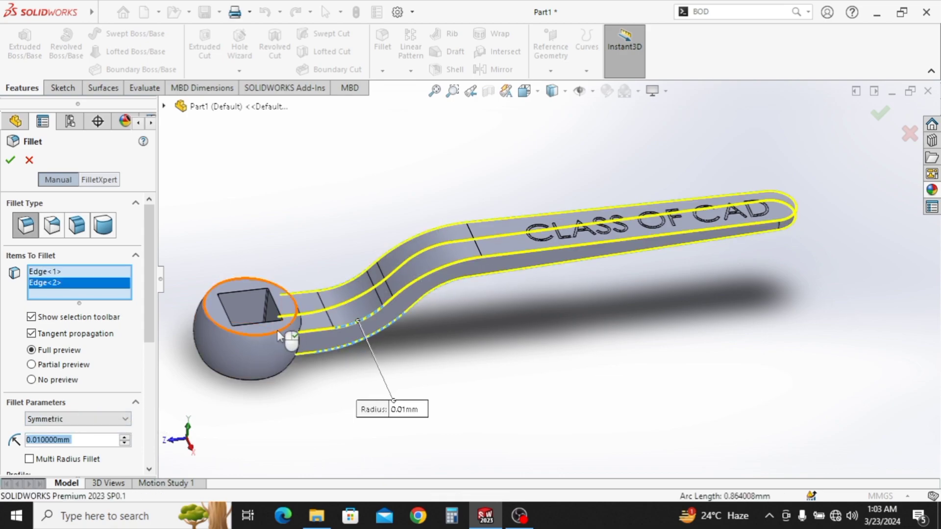
{"action": "left_click", "coordinate": [278, 331]}
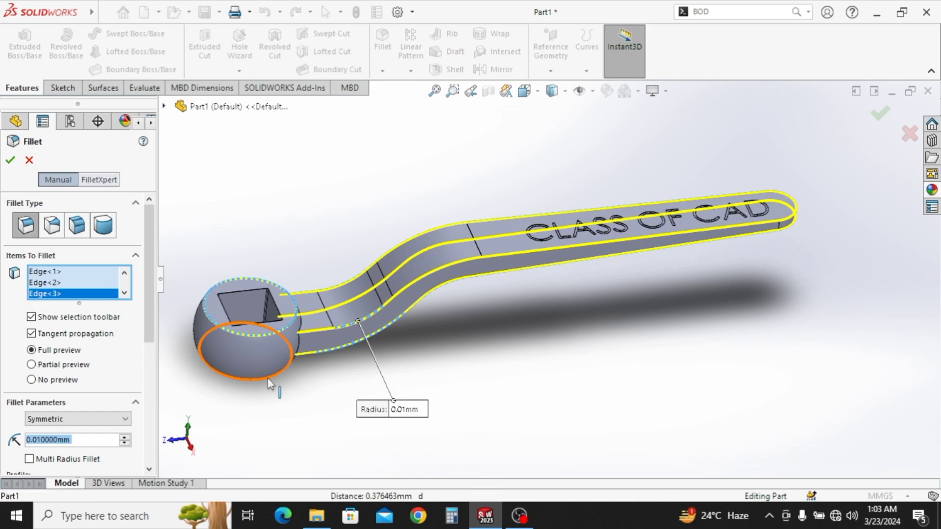
{"action": "left_click", "coordinate": [274, 378]}
{"action": "left_click", "coordinate": [10, 161]}
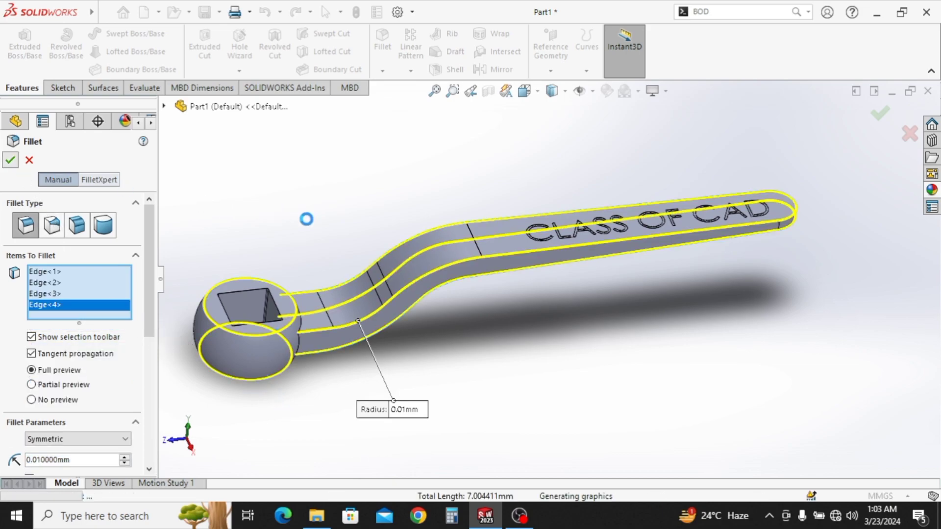
Close the finished handle part and create a new part document
{"action": "mouse_move", "coordinate": [445, 302]}
{"action": "middle_mouse_down"}
{"action": "mouse_move", "coordinate": [431, 300]}
{"action": "mouse_move", "coordinate": [446, 312]}
{"action": "middle_mouse_up"}
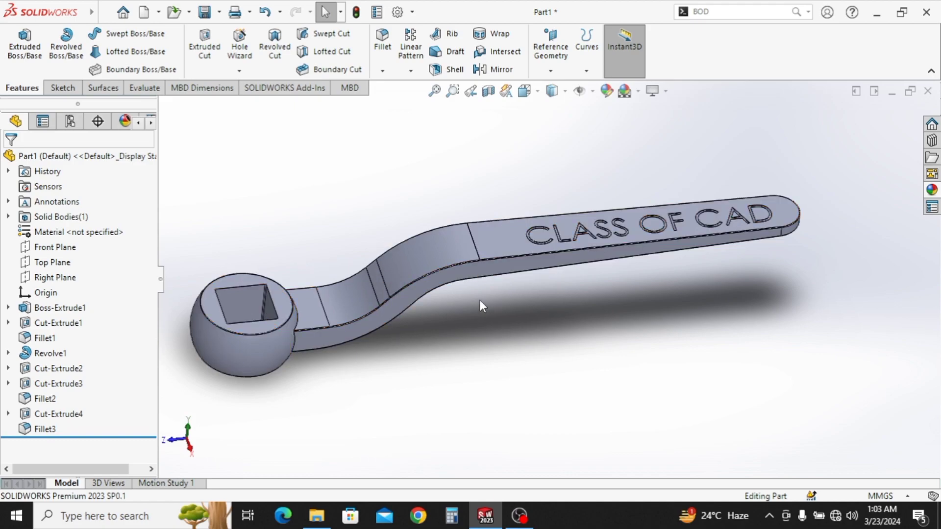
{"action": "middle_click_drag", "start_coordinate": [377, 324], "coordinate": [431, 325]}
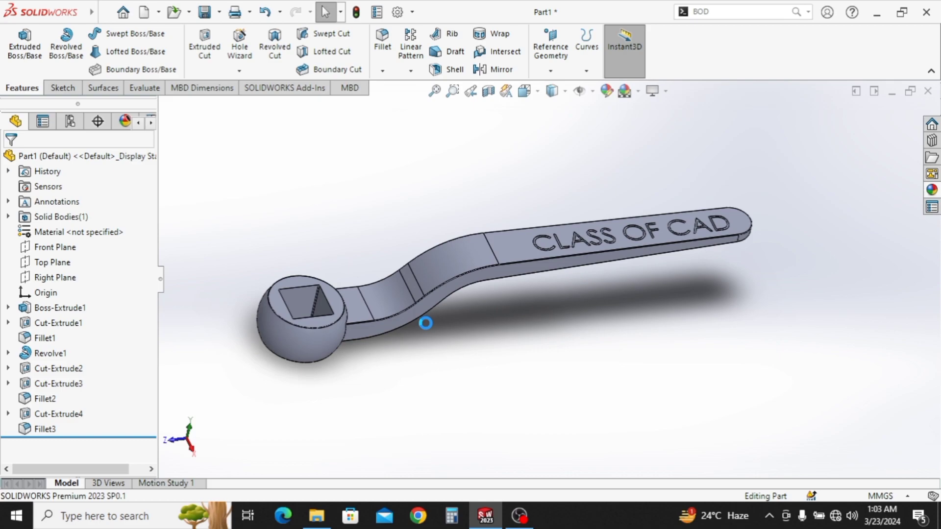
{"action": "left_click", "coordinate": [926, 93]}
{"action": "left_click", "coordinate": [144, 12]}
{"action": "double_click", "coordinate": [373, 230]}
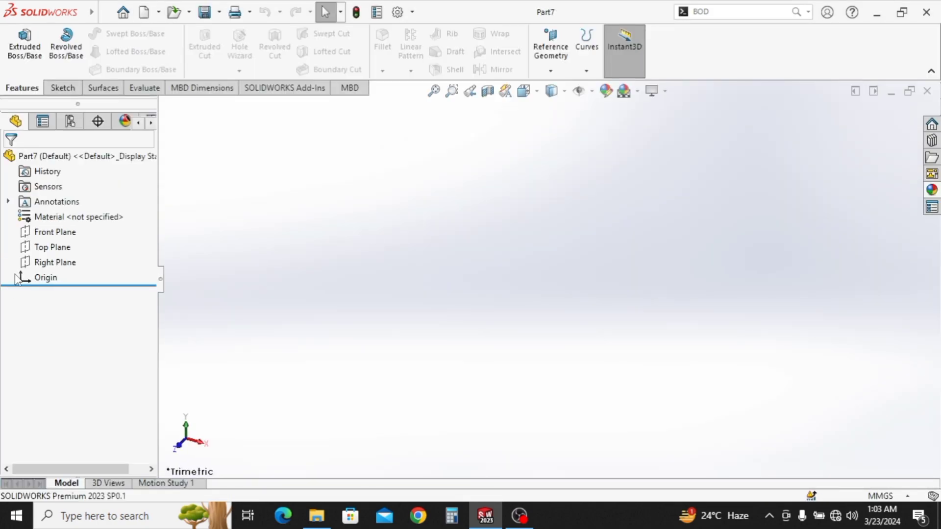
Sketch a closed stepped profile on the Right Plane from the origin, about 30.5 mm wide at its lower end, with a small outward flange about 8.6 mm thick
{"action": "left_click", "coordinate": [55, 262]}
{"action": "left_click", "coordinate": [46, 239]}
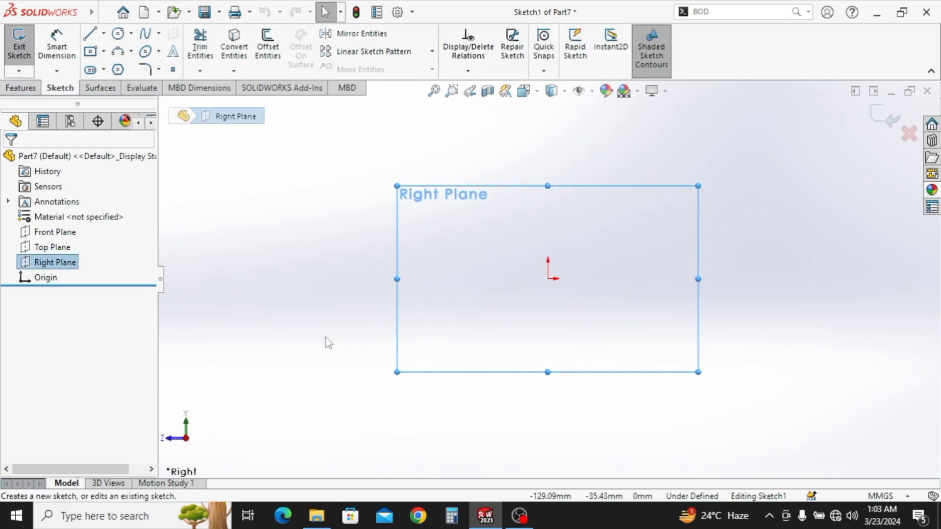
{"action": "left_click", "coordinate": [94, 39]}
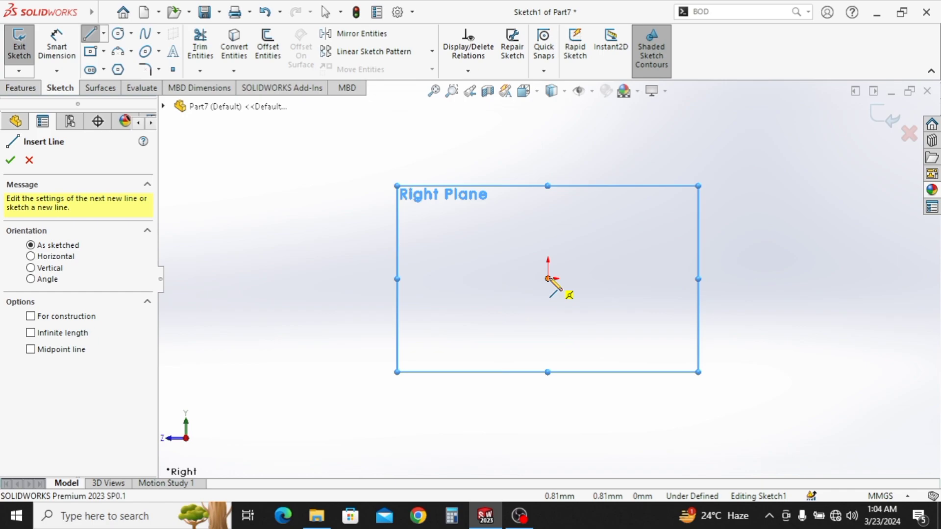
{"action": "left_click", "coordinate": [547, 279]}
{"action": "middle_click_drag", "start_coordinate": [504, 382], "coordinate": [399, 353], "text": "ctrl"}
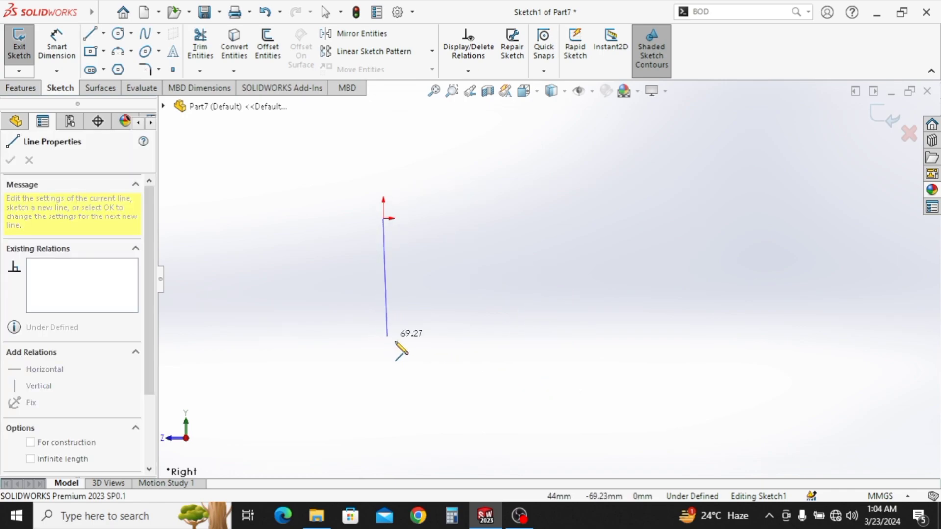
{"action": "left_click", "coordinate": [383, 392]}
{"action": "left_click", "coordinate": [434, 393]}
{"action": "double_click", "coordinate": [435, 269]}
{"action": "left_click", "coordinate": [435, 269]}
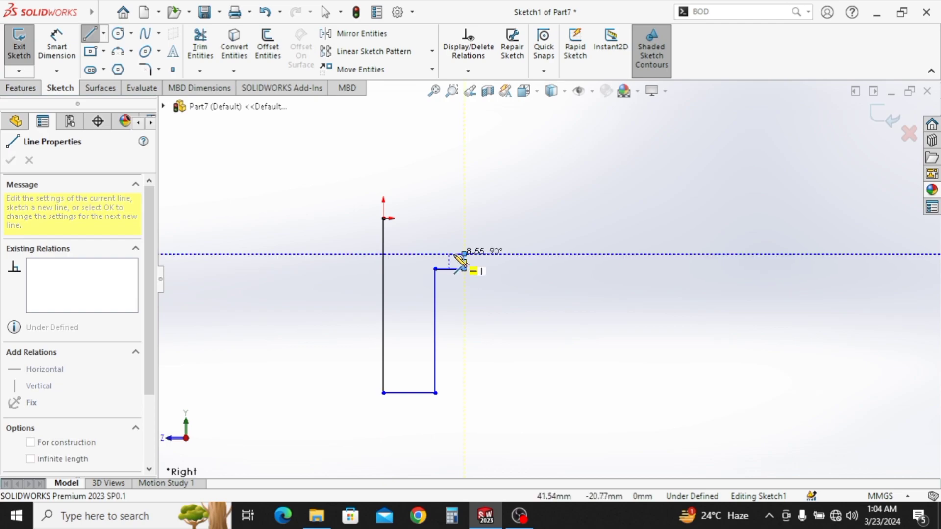
{"action": "left_click", "coordinate": [464, 254]}
{"action": "left_click", "coordinate": [455, 254]}
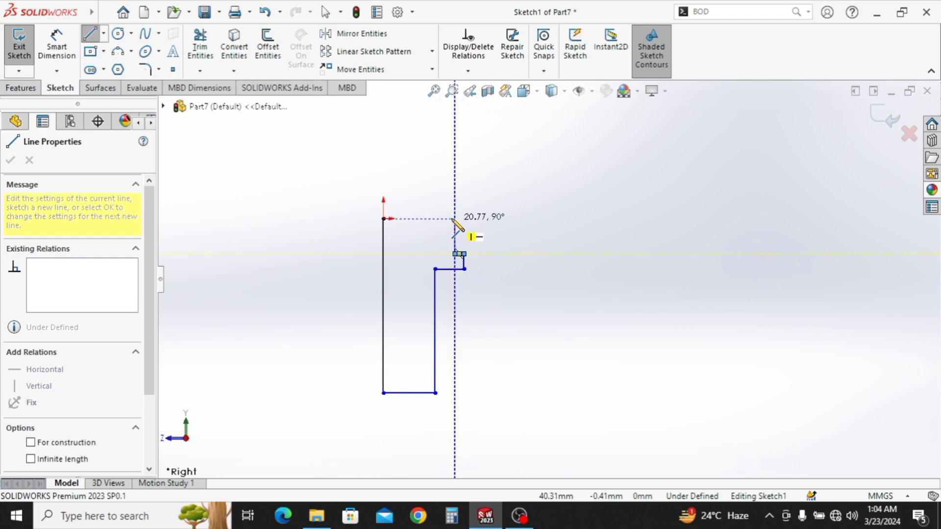
{"action": "left_click", "coordinate": [384, 219]}
Dimension the profile's lower edge to .5/2 (0.25 mm) and its top edge to .87/2 (0.435 mm)
{"action": "key", "text": "d"}
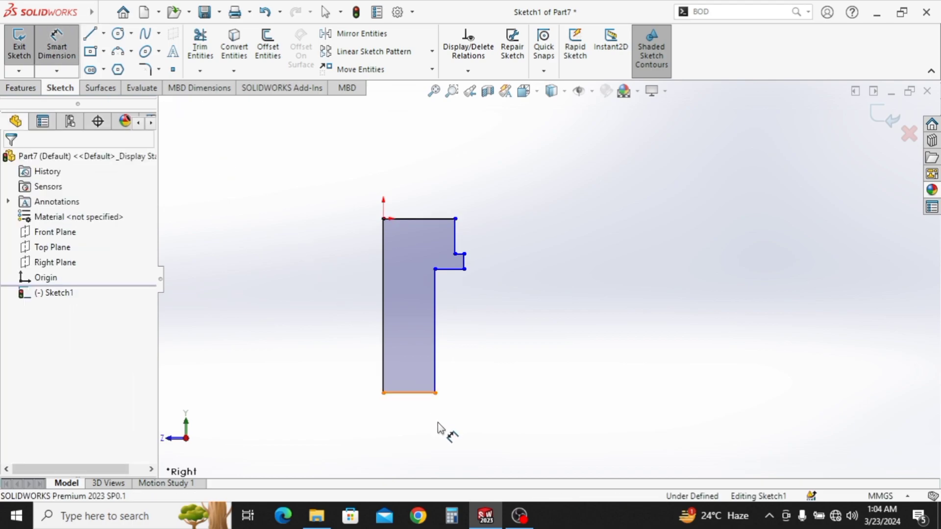
{"action": "left_click", "coordinate": [423, 393]}
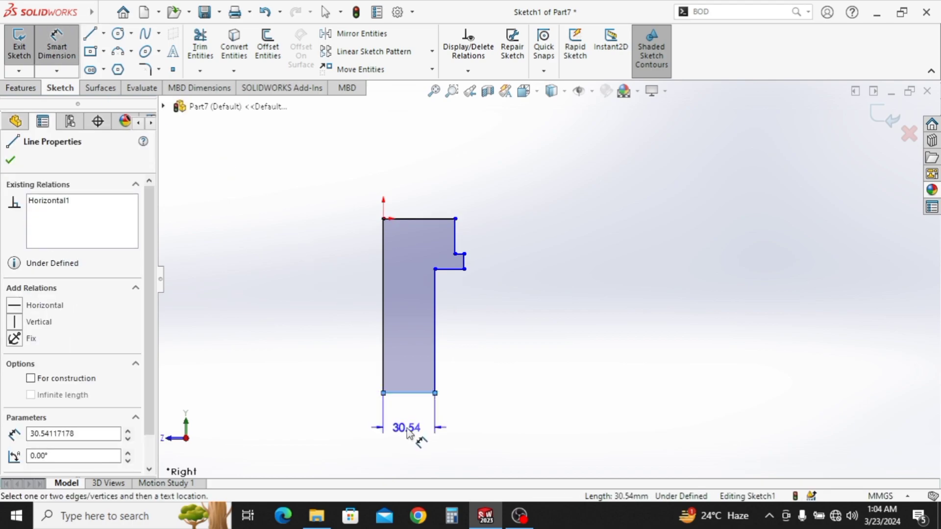
{"action": "left_click", "coordinate": [408, 432]}
{"action": "type", "text": ".5/2"}
{"action": "key", "text": "Return"}
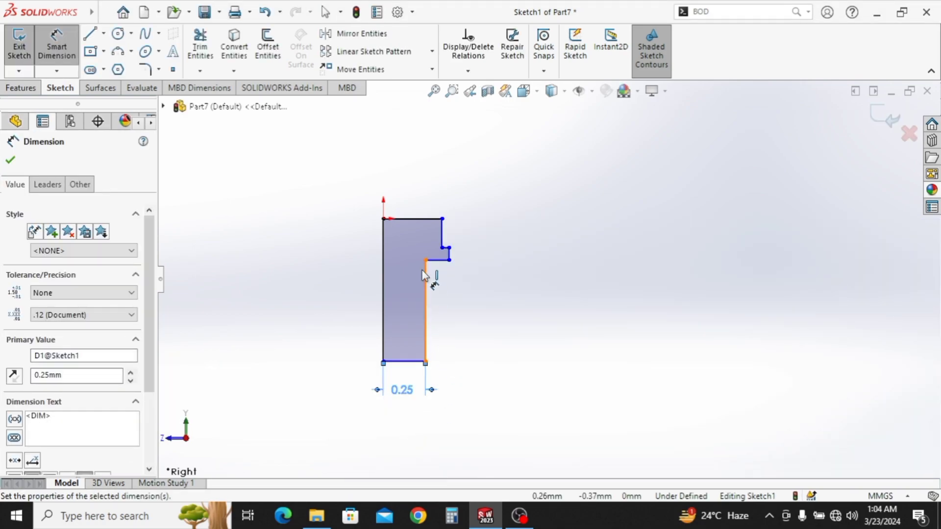
{"action": "left_click", "coordinate": [400, 219]}
{"action": "left_click", "coordinate": [401, 184]}
{"action": "type", "text": ".87/2"}
{"action": "key", "text": "Return"}
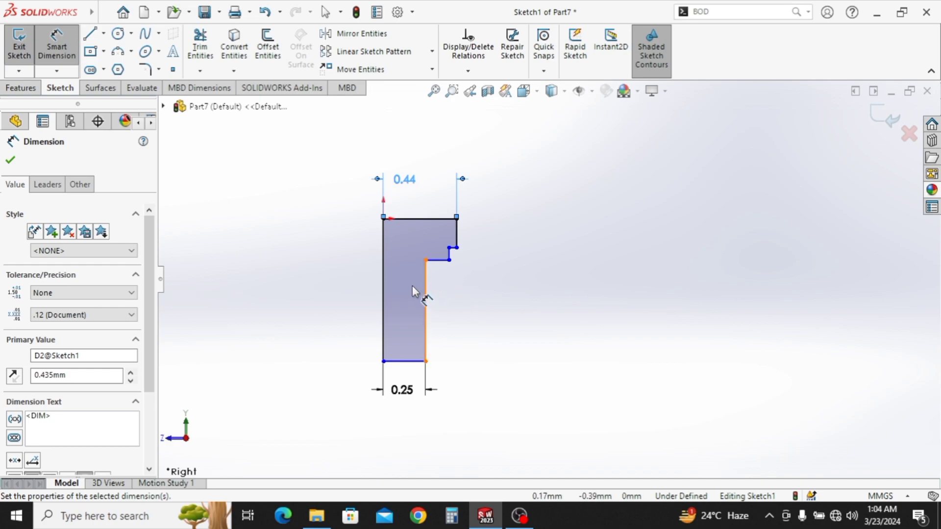
Dimension the long vertical edge below the flange to 1.2 mm
{"action": "left_click", "coordinate": [425, 306]}
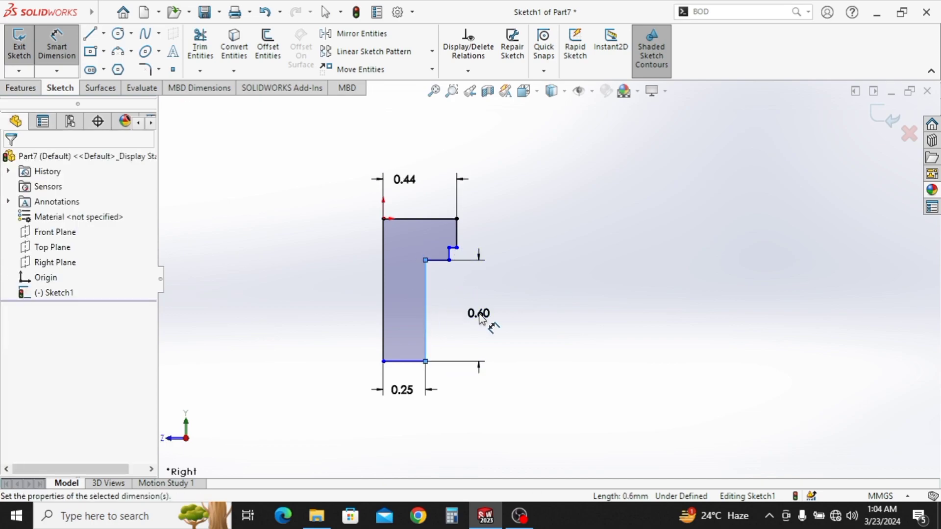
{"action": "left_click", "coordinate": [479, 314]}
{"action": "type", "text": "1.2"}
{"action": "key", "text": "Return"}
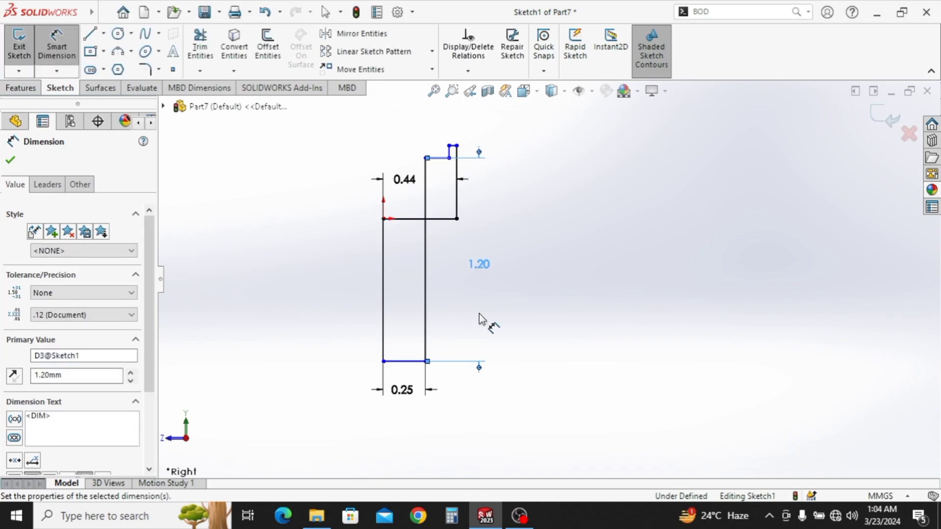
{"action": "key", "text": "Escape"}
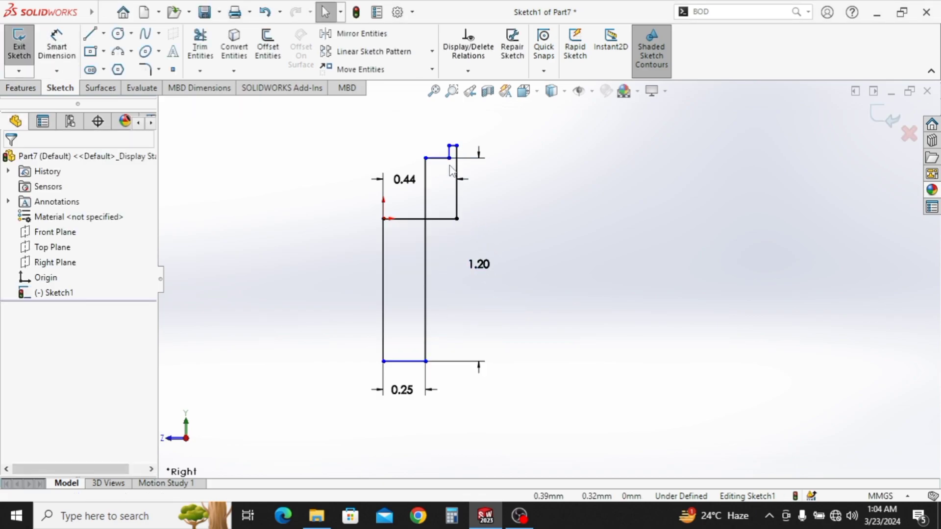
Move the flange's lower and upper edges below the profile's top edge so the outline no longer crosses itself and the flange projects outward
{"action": "left_click_drag", "start_coordinate": [437, 163], "coordinate": [435, 262]}
{"action": "mouse_move", "coordinate": [452, 146]}
{"action": "left_mouse_down"}
{"action": "mouse_move", "coordinate": [463, 211]}
{"action": "mouse_move", "coordinate": [452, 240]}
{"action": "mouse_move", "coordinate": [474, 248]}
{"action": "left_mouse_up"}
{"action": "left_click", "coordinate": [52, 42]}
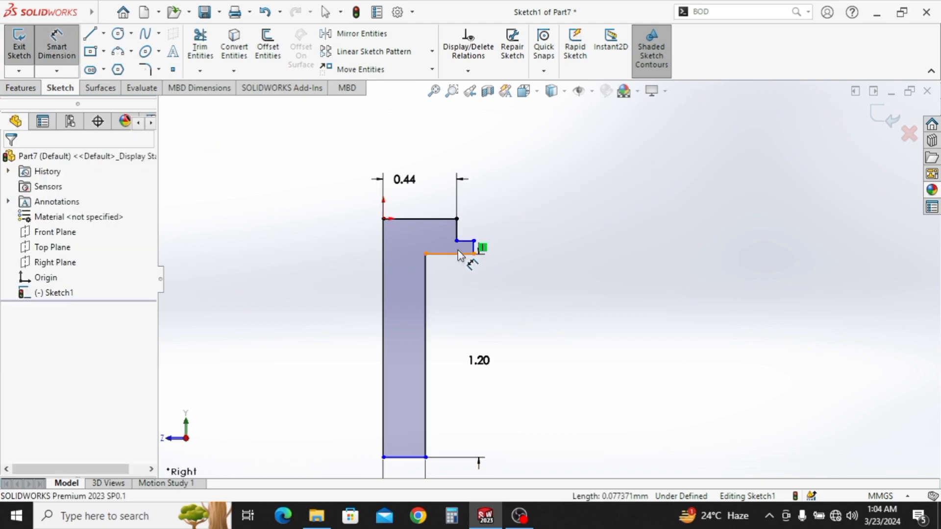
Dimension the height between the head's top line and the short shoulder line above the flange as 0.37 mm
{"action": "left_click", "coordinate": [468, 241]}
{"action": "left_click", "coordinate": [449, 218]}
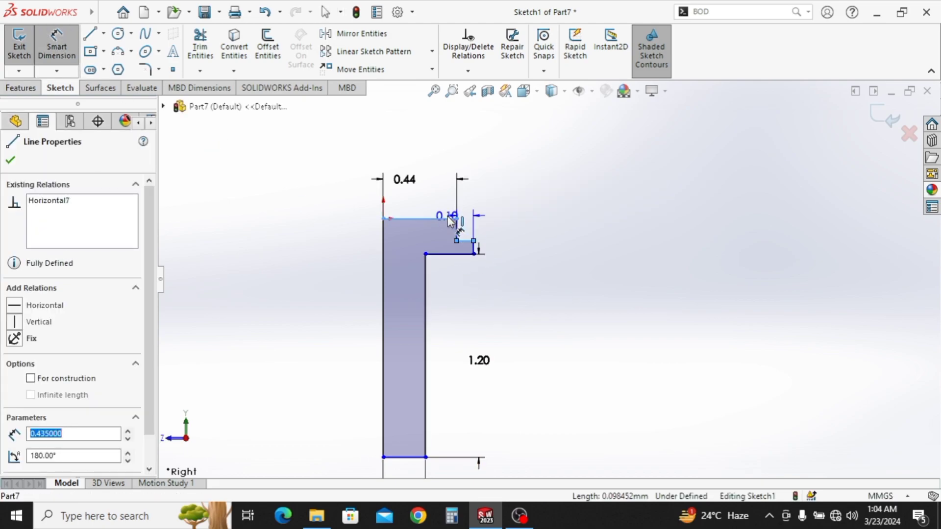
{"action": "left_click", "coordinate": [508, 231]}
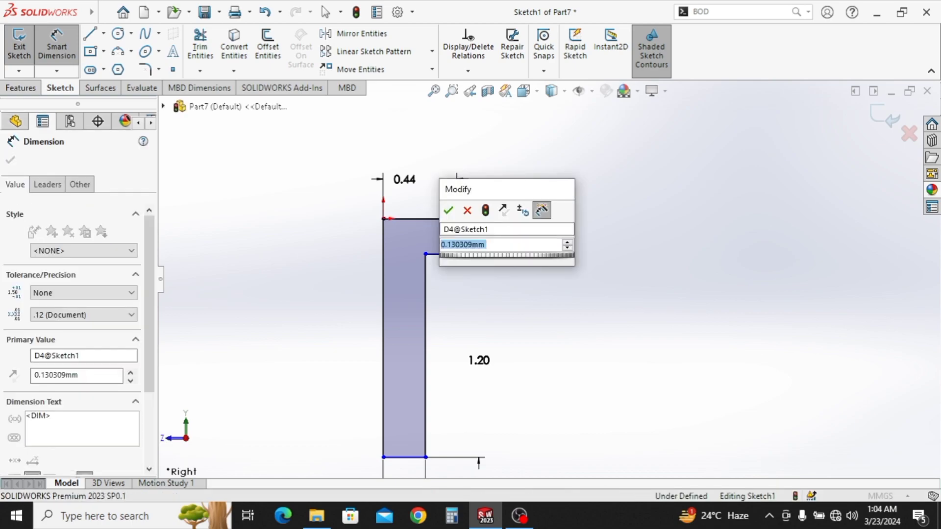
{"action": "type", "text": "0.13"}
{"action": "key", "text": "Return"}
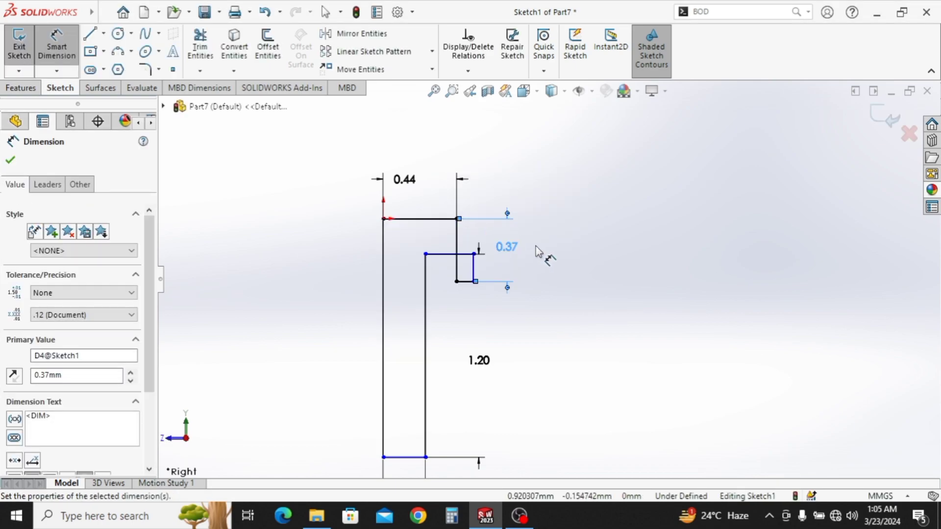
Move the flange's lower horizontal line down to about 0.10 mm below the shoulder line
{"action": "left_click", "coordinate": [444, 255]}
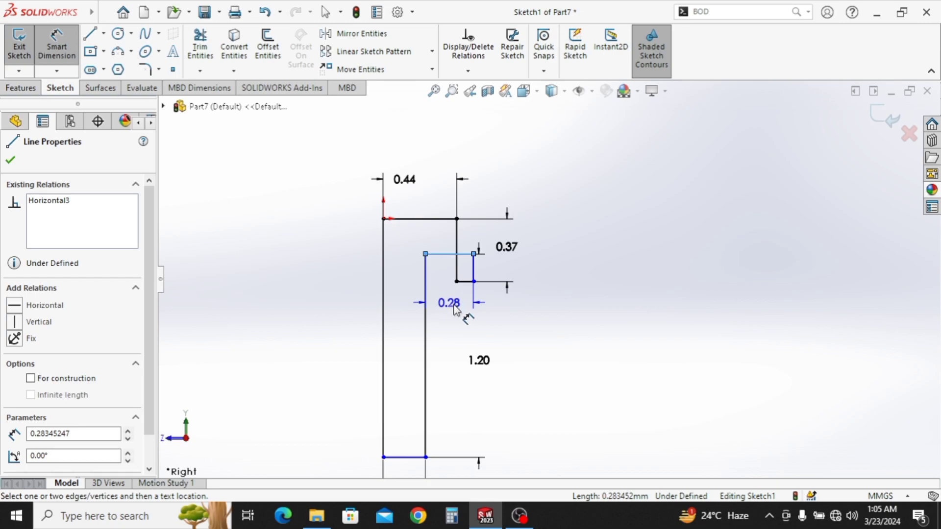
{"action": "key", "text": "Escape"}
{"action": "key", "text": "Escape"}
{"action": "left_click_drag", "start_coordinate": [431, 274], "coordinate": [437, 300]}
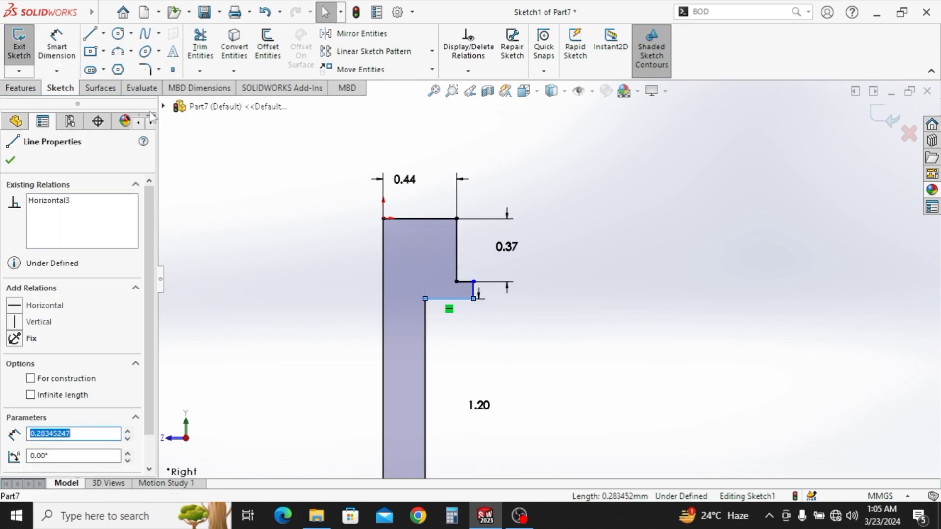
Dimension the flange's short outer vertical line as 0.13 mm thick
{"action": "left_click", "coordinate": [58, 48]}
{"action": "left_click", "coordinate": [476, 294]}
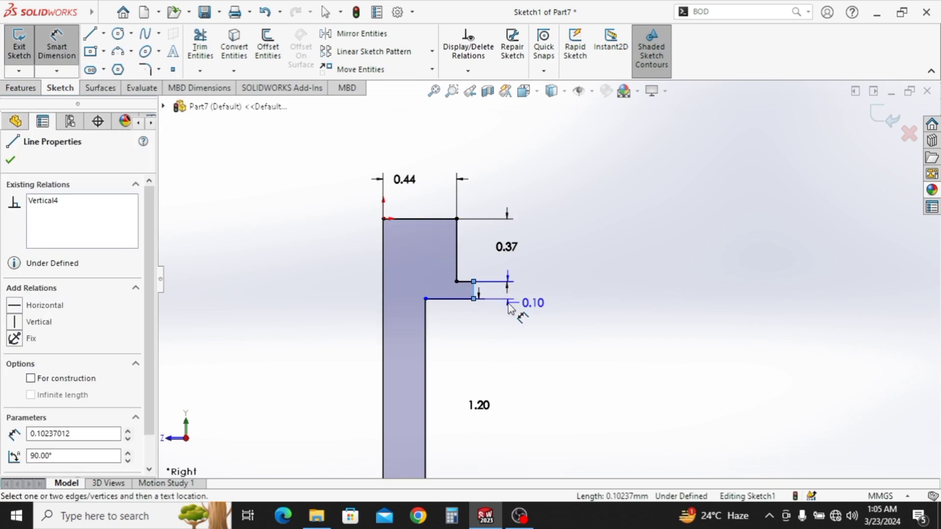
{"action": "left_click", "coordinate": [509, 319]}
{"action": "type", "text": ".10"}
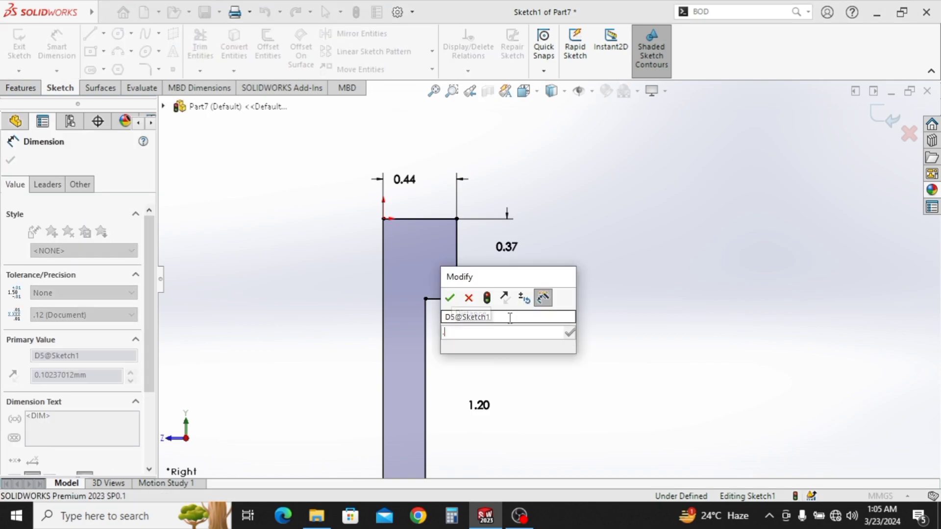
{"action": "key", "text": "Return"}
{"action": "scroll", "coordinate": [517, 329], "scroll_direction": "up", "scroll_amount": 1}
{"action": "middle_click_drag", "start_coordinate": [488, 317], "coordinate": [480, 211], "text": "ctrl"}
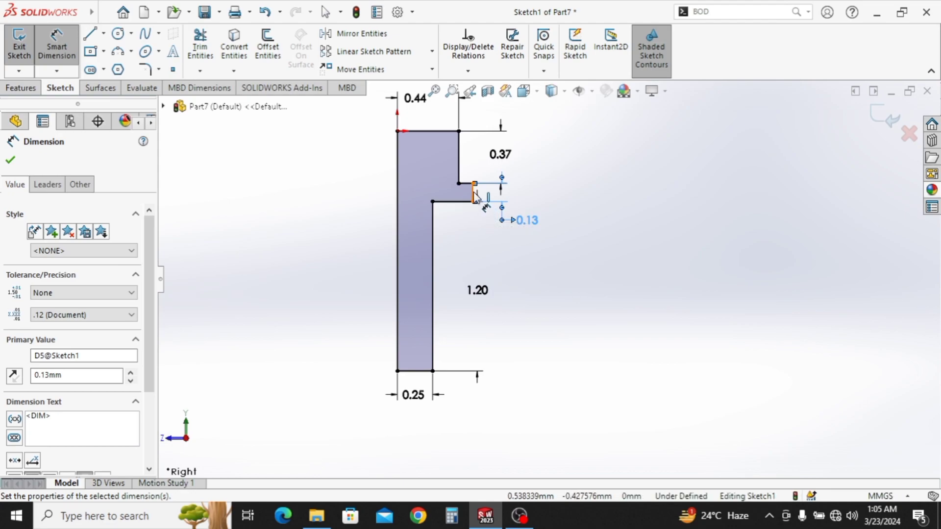
Dimension the distance from the flange's outer line to the profile's long axis line as .97/2 mm
{"action": "left_click", "coordinate": [475, 195]}
{"action": "left_click", "coordinate": [397, 147]}
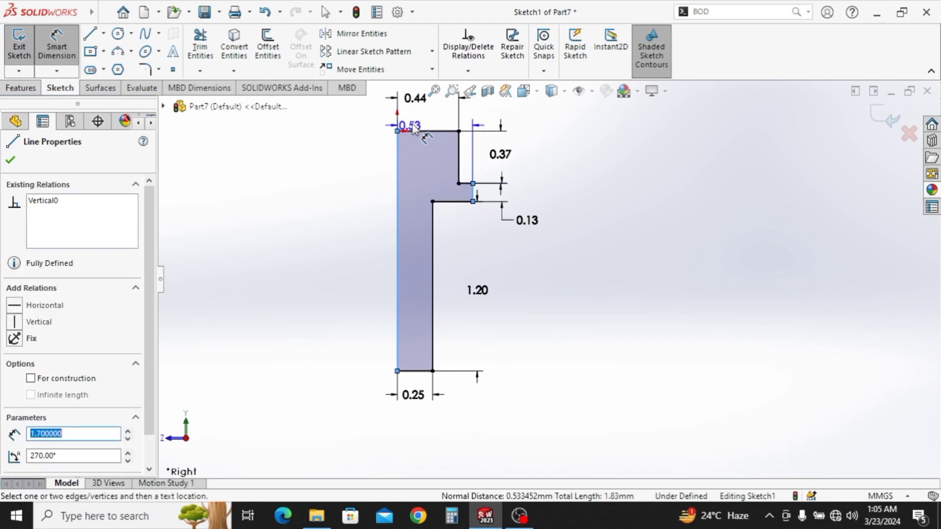
{"action": "left_click", "coordinate": [423, 122]}
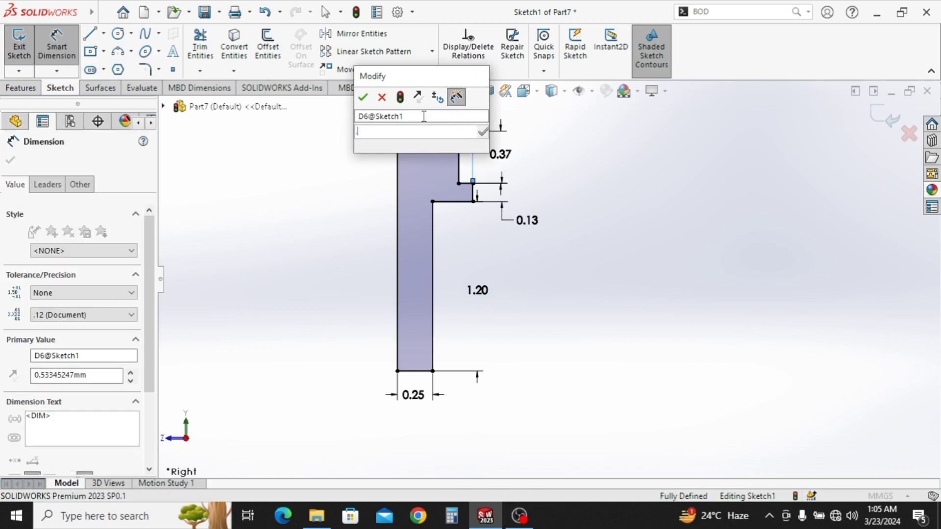
{"action": "type", "text": ".97/2"}
{"action": "key", "text": "Return"}
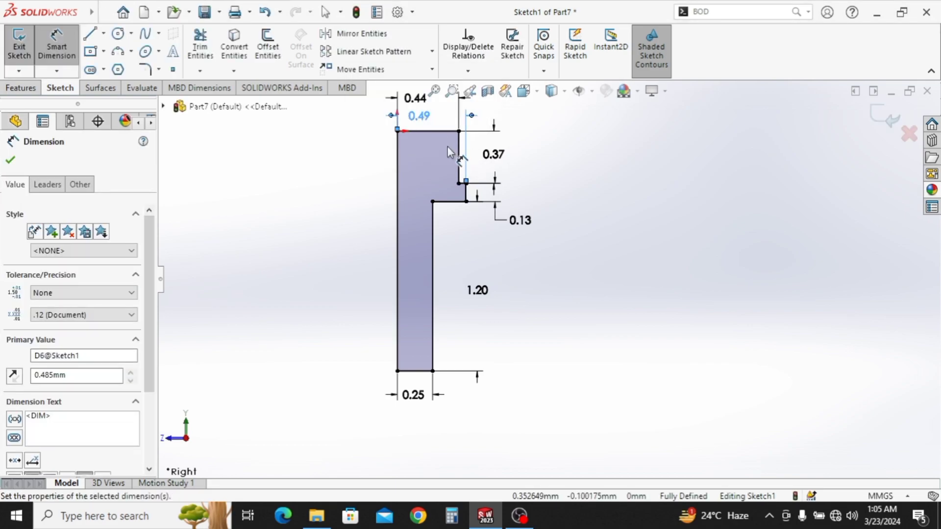
{"action": "key", "text": "Escape"}
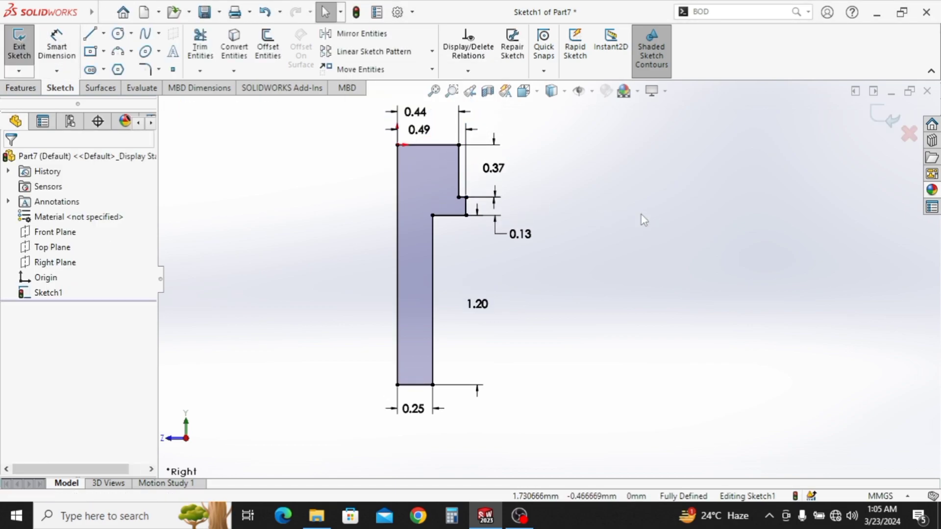
Revolve the bolt profile 360 degrees about its long vertical line
{"action": "left_click", "coordinate": [22, 89]}
{"action": "left_click", "coordinate": [66, 44]}
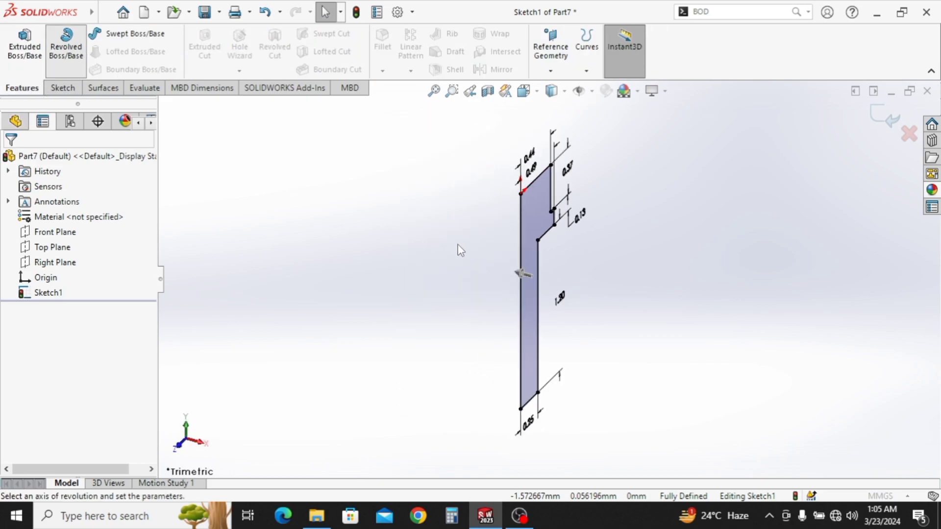
{"action": "left_click", "coordinate": [520, 245]}
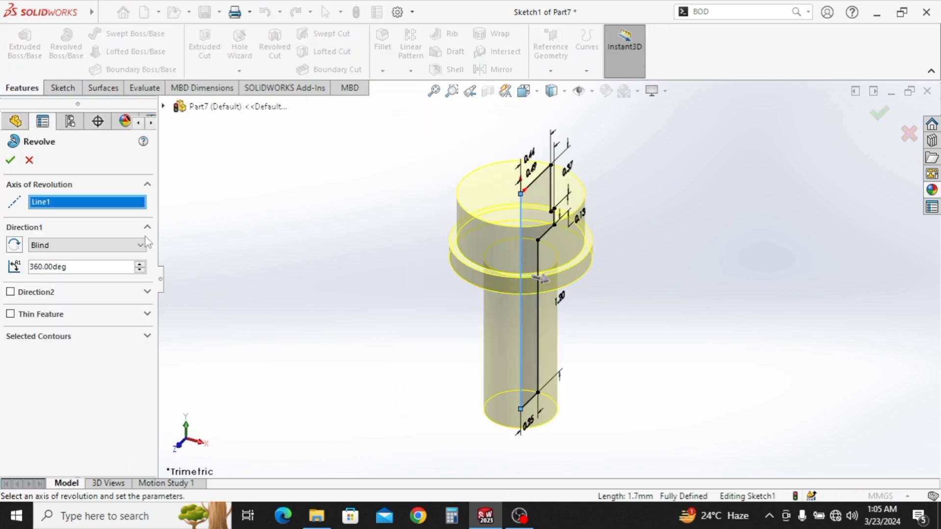
{"action": "left_click", "coordinate": [10, 160]}
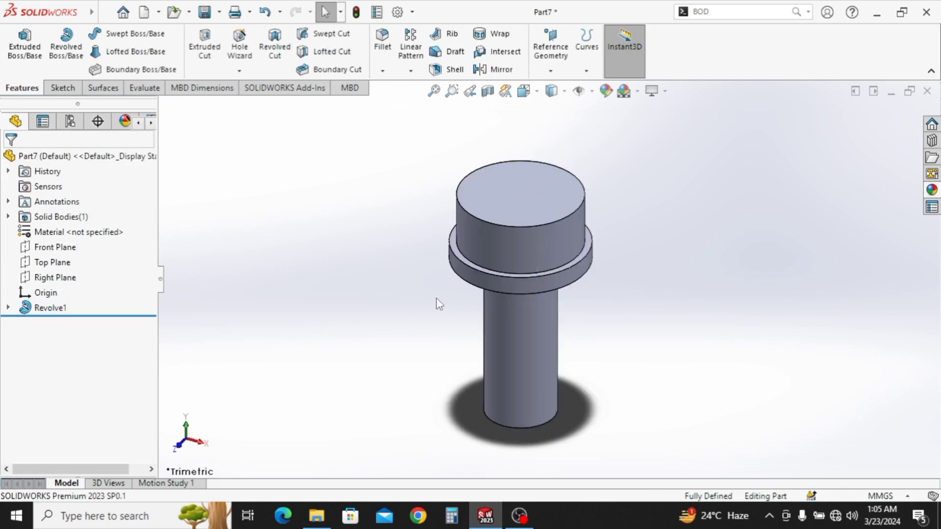
Sketch a six-sided inscribed-circle polygon with sides about 0.37 mm, centred on the origin, on the head's top face
{"action": "left_click", "coordinate": [512, 198]}
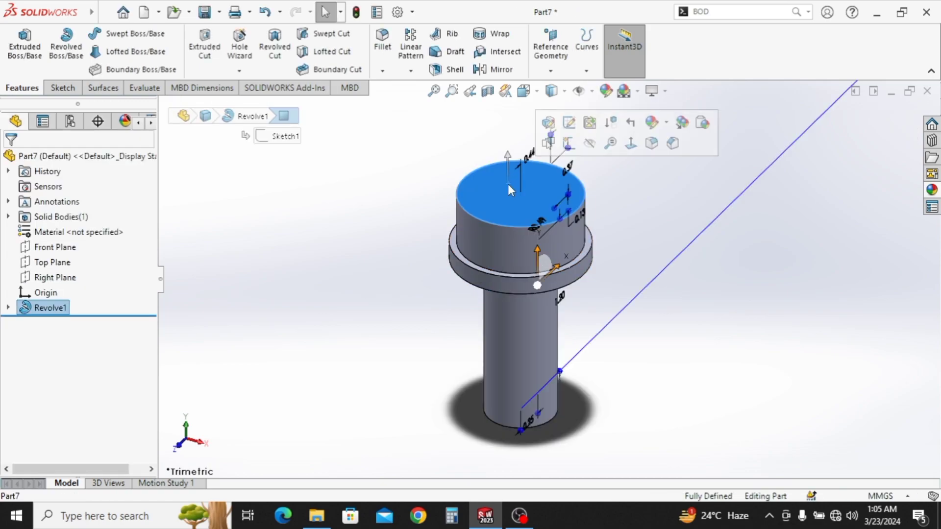
{"action": "left_click", "coordinate": [563, 142]}
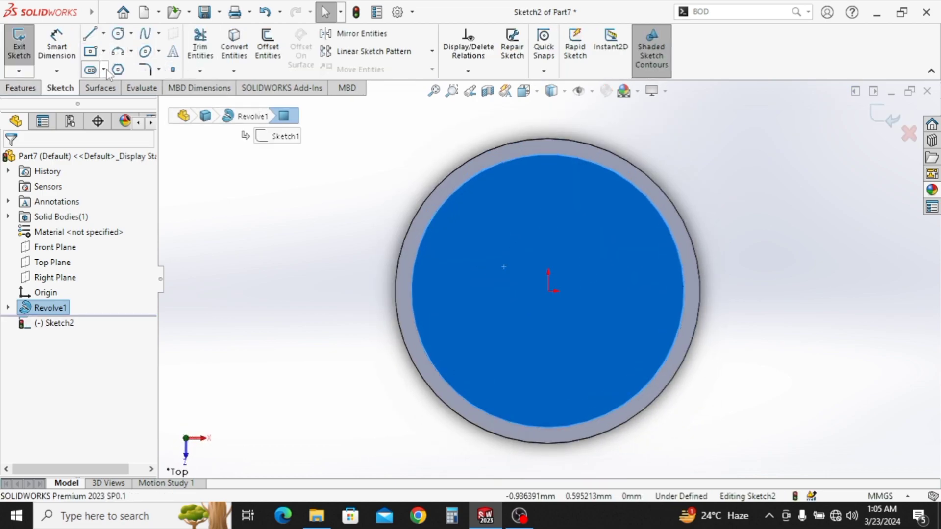
{"action": "left_click", "coordinate": [118, 70]}
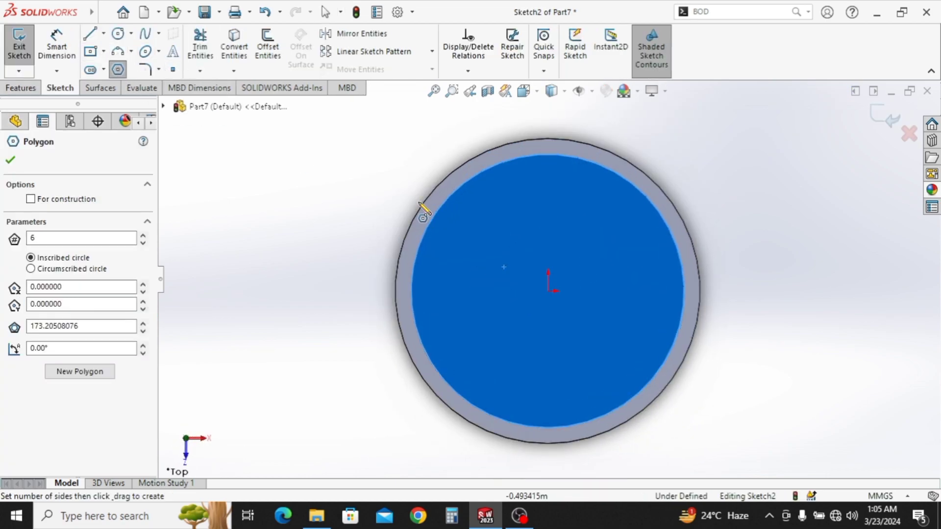
{"action": "left_click", "coordinate": [548, 290]}
{"action": "left_click", "coordinate": [650, 346]}
{"action": "key", "text": "Escape"}
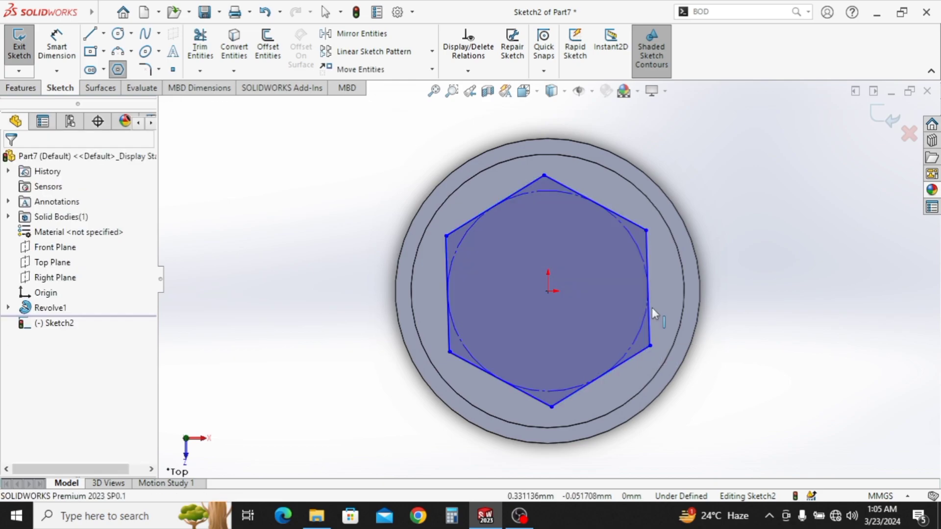
Make one hexagon side vertical and a corner of it coincident with the head's circular edge
{"action": "left_click", "coordinate": [648, 321]}
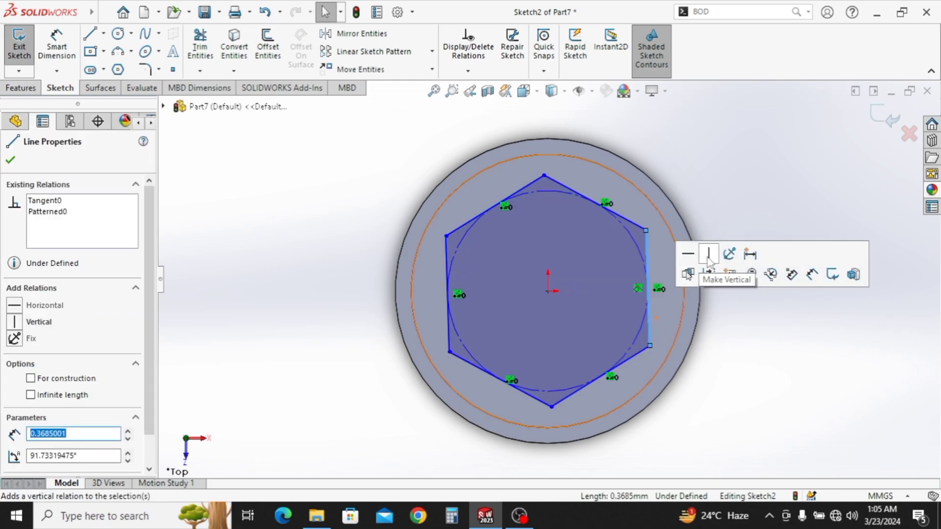
{"action": "left_click", "coordinate": [648, 233]}
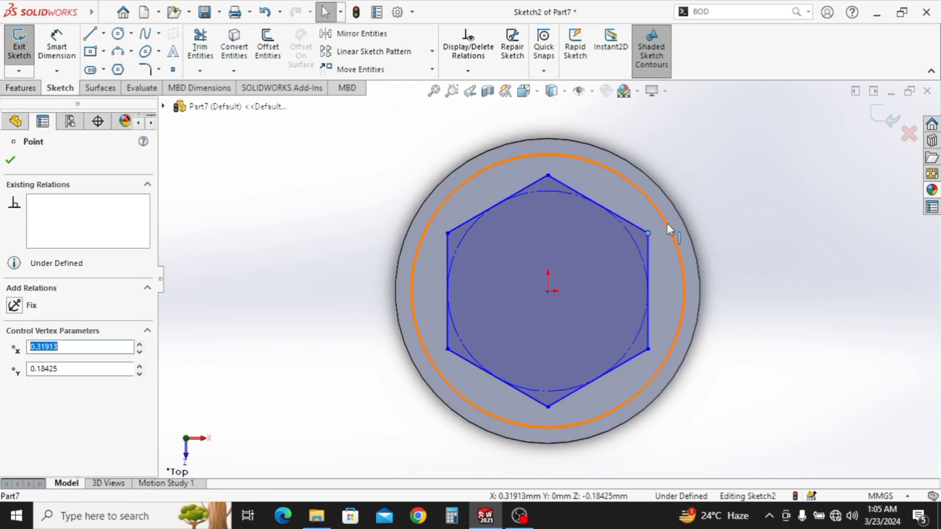
{"action": "left_click", "coordinate": [668, 227], "text": "ctrl"}
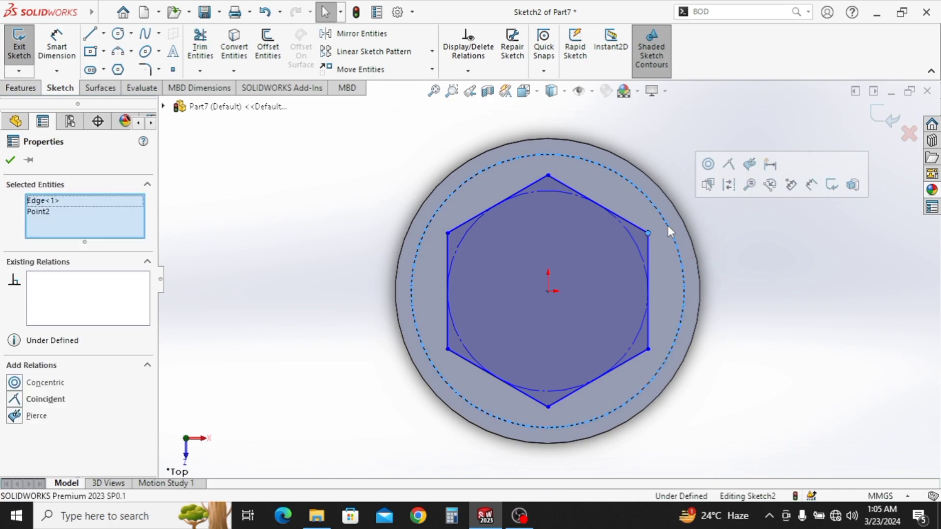
{"action": "left_click", "coordinate": [728, 169]}
{"action": "left_click", "coordinate": [752, 309]}
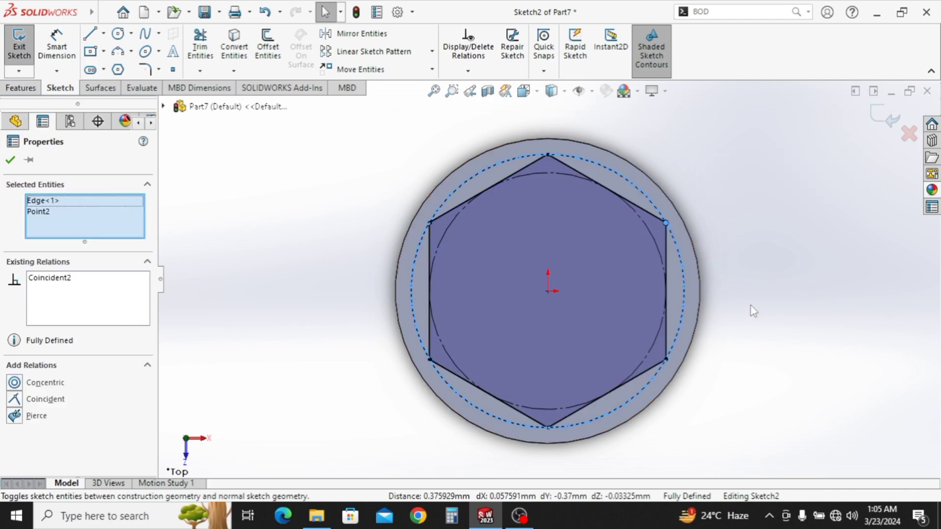
Cut-extrude the hexagon sketch up to the flange's upper face with the side to cut flipped, removing material outside the hexagon
{"action": "middle_click_drag", "start_coordinate": [443, 339], "coordinate": [371, 332], "text": "ctrl"}
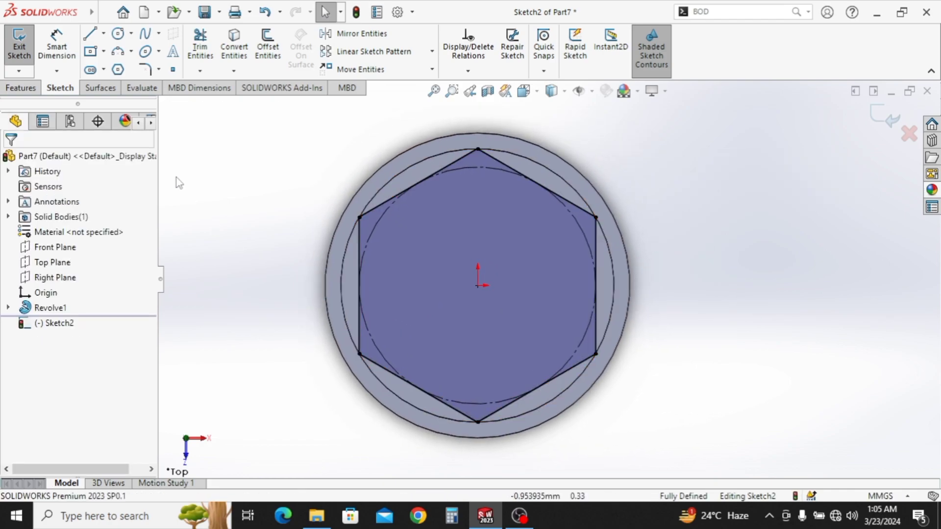
{"action": "left_click", "coordinate": [22, 89]}
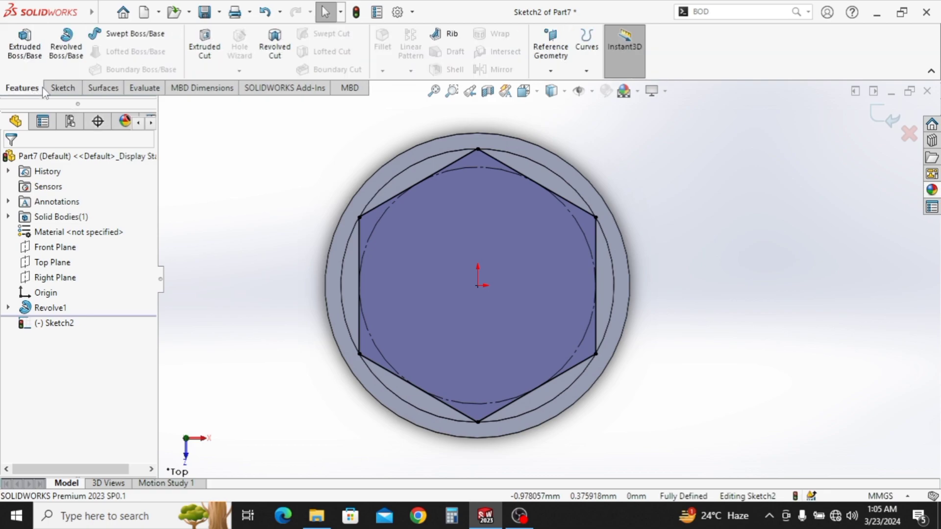
{"action": "left_click", "coordinate": [205, 52]}
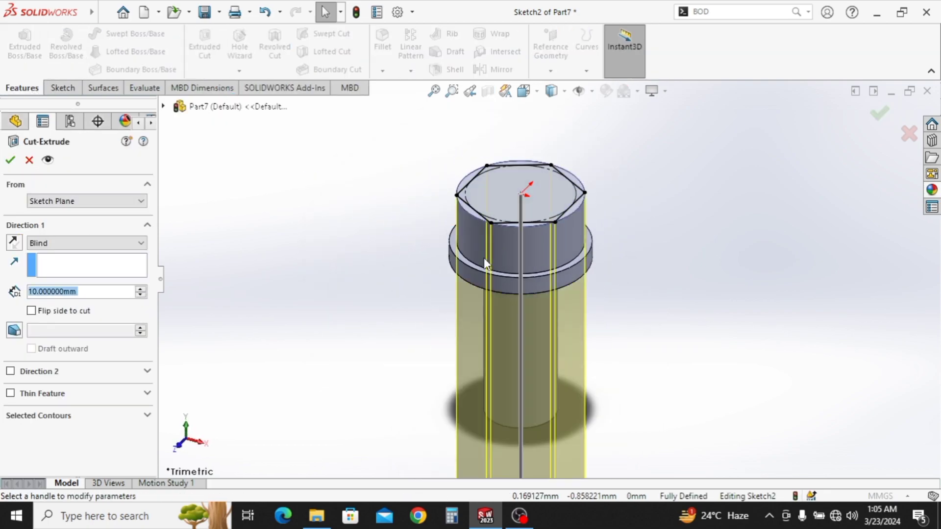
{"action": "left_click", "coordinate": [40, 246]}
{"action": "left_click", "coordinate": [40, 247]}
{"action": "left_click", "coordinate": [41, 246]}
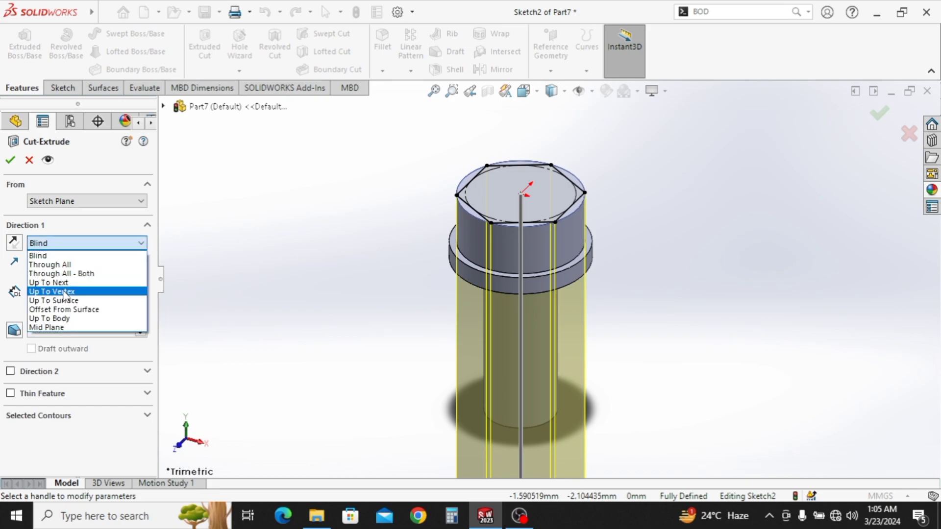
{"action": "left_click", "coordinate": [54, 300]}
{"action": "scroll", "coordinate": [612, 246], "scroll_direction": "down", "scroll_amount": 3}
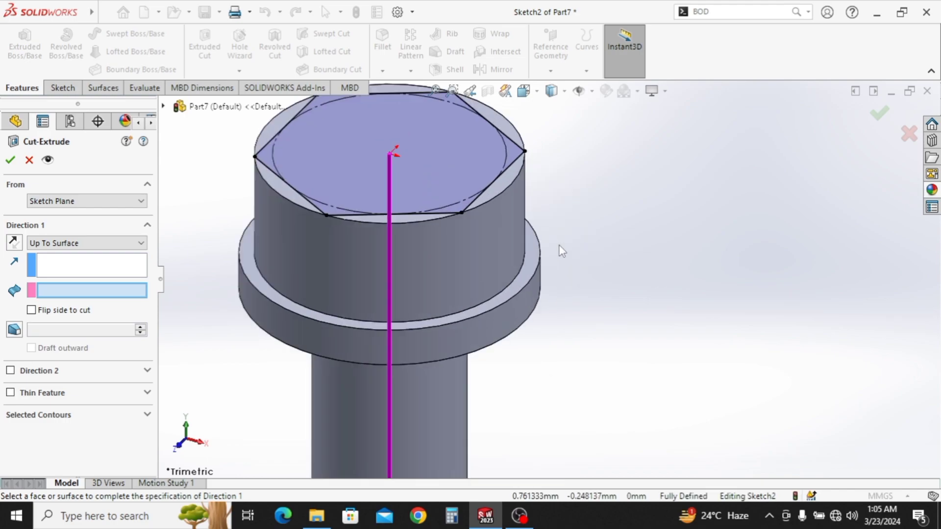
{"action": "left_click", "coordinate": [507, 295]}
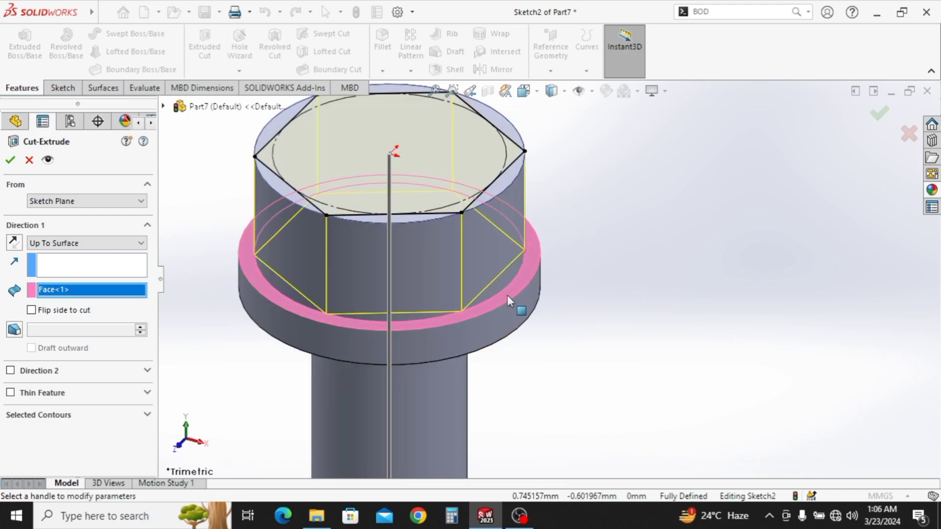
{"action": "left_click", "coordinate": [31, 310]}
{"action": "left_click", "coordinate": [10, 160]}
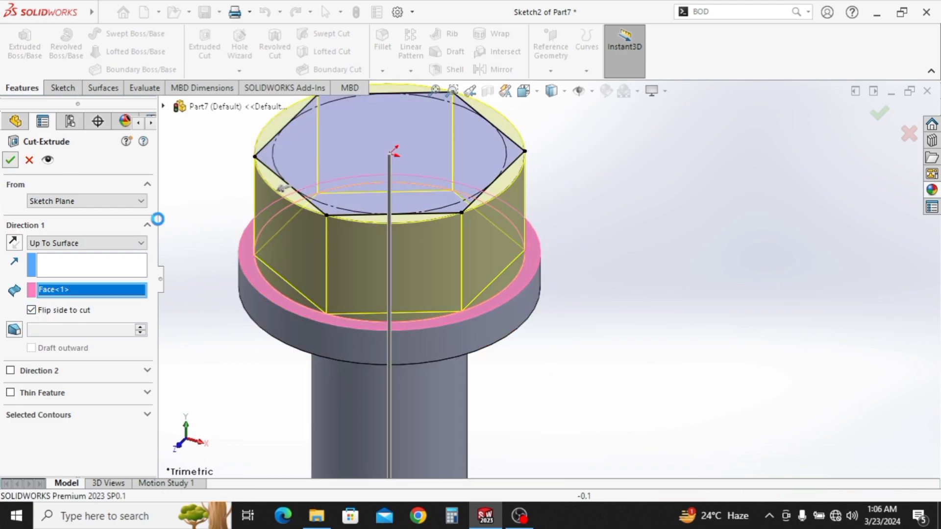
{"action": "scroll", "coordinate": [572, 335], "scroll_direction": "up", "scroll_amount": 2}
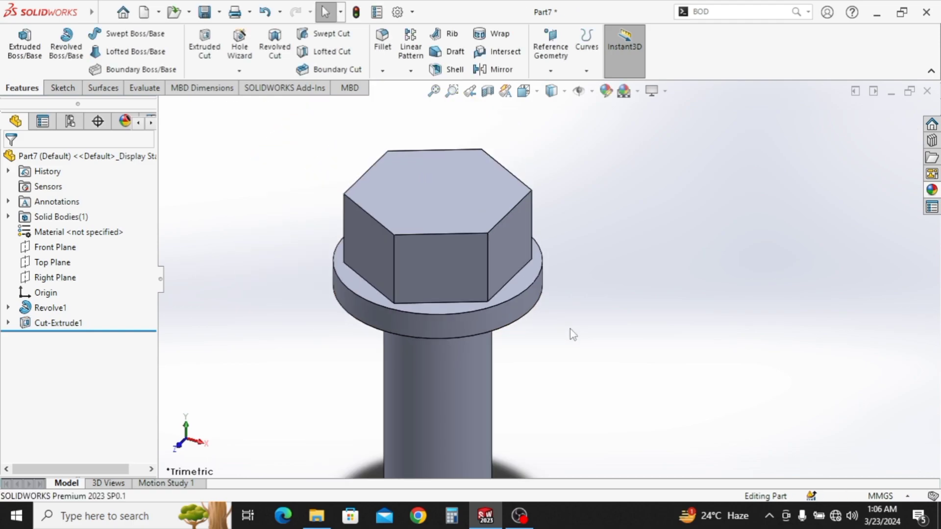
Sketch a closed triangle on the Right Plane across the upper-left corner of the hexagonal head, with one slanted side cutting the corner
{"action": "left_click", "coordinate": [55, 278]}
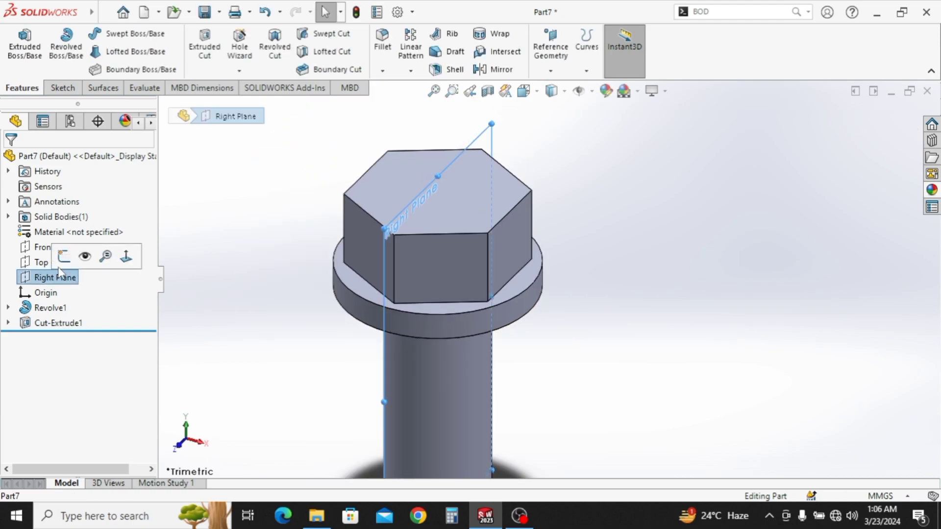
{"action": "left_click", "coordinate": [65, 254]}
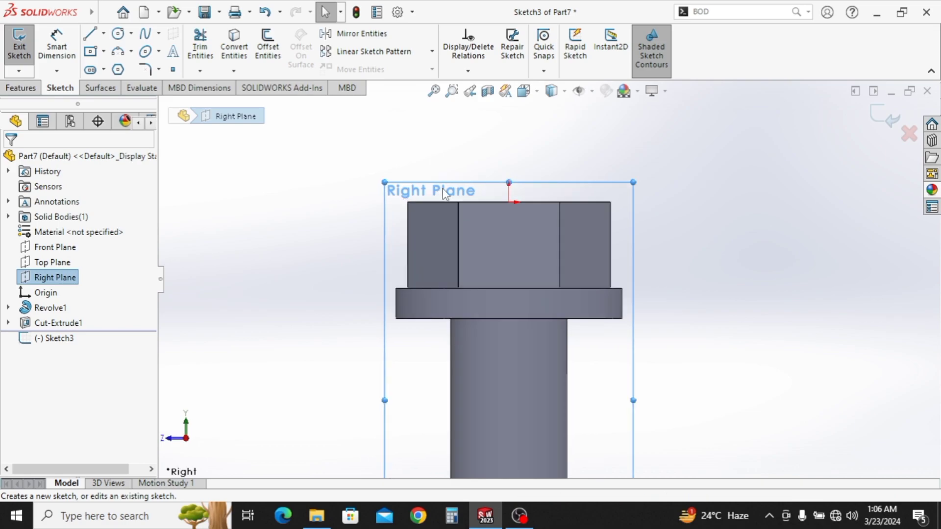
{"action": "left_click", "coordinate": [90, 35]}
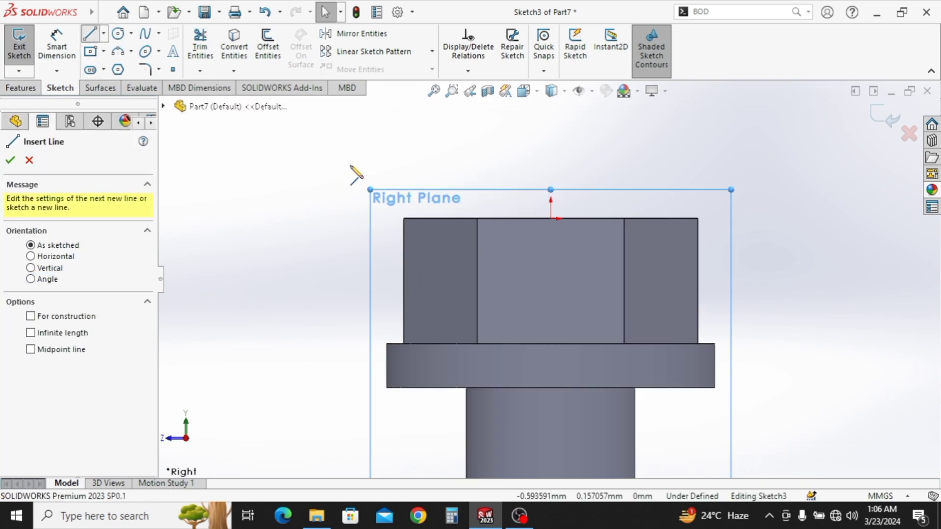
{"action": "left_click", "coordinate": [434, 184]}
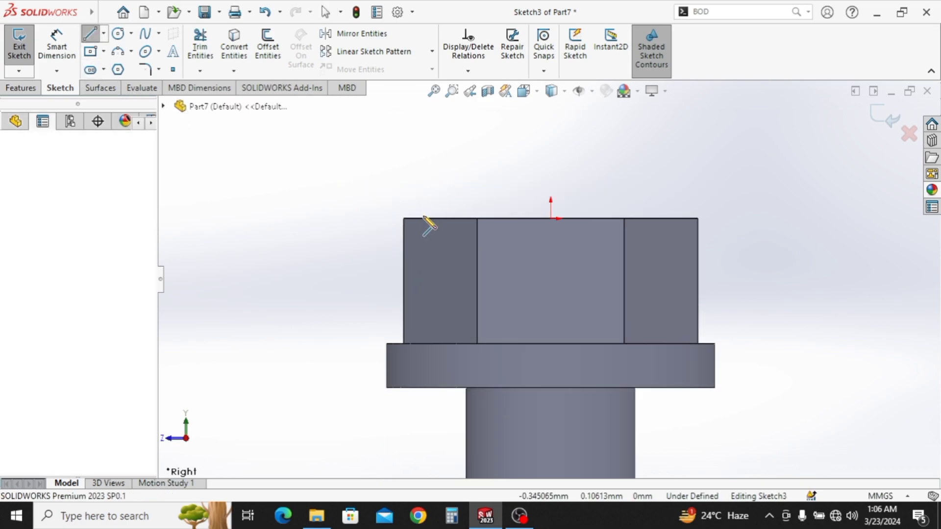
{"action": "left_click", "coordinate": [391, 263]}
{"action": "left_click", "coordinate": [381, 207]}
{"action": "left_click", "coordinate": [434, 183]}
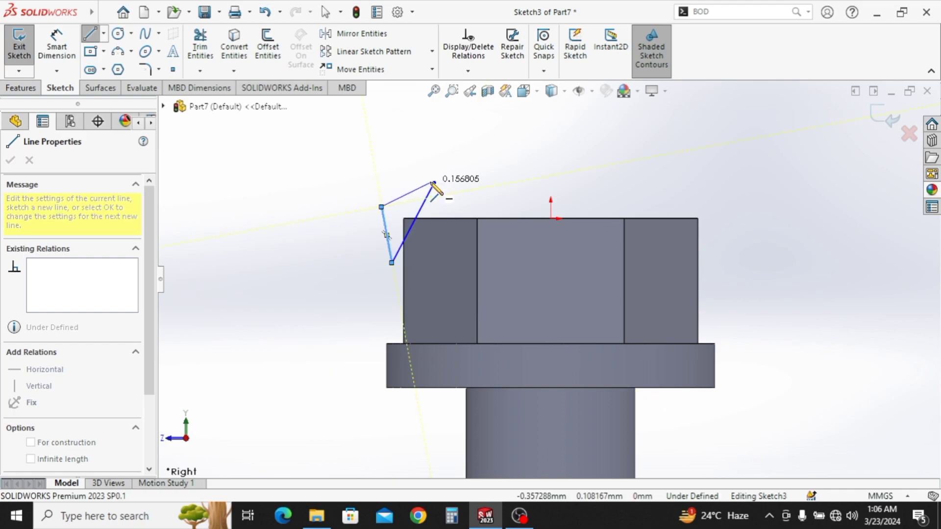
{"action": "left_click", "coordinate": [433, 184]}
Draw a vertical centerline from the origin down into the bolt head
{"action": "left_click", "coordinate": [104, 34]}
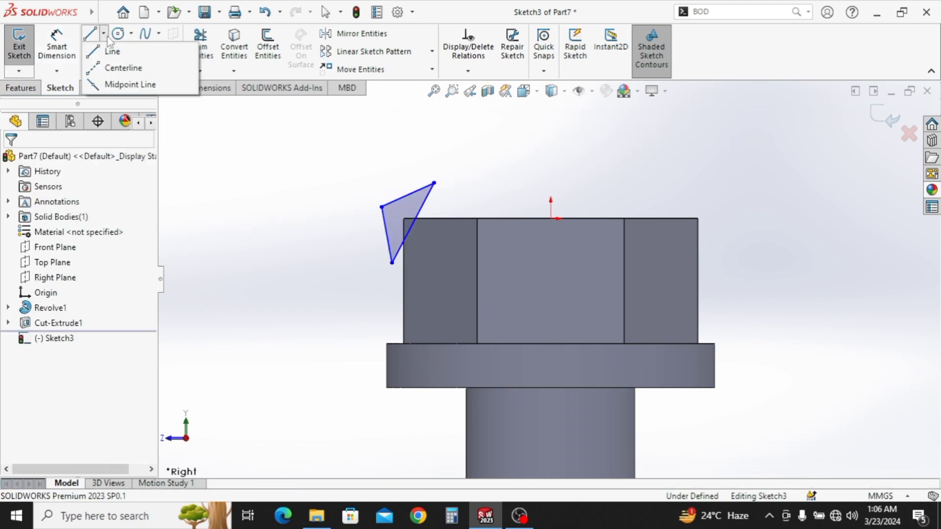
{"action": "left_click", "coordinate": [122, 67]}
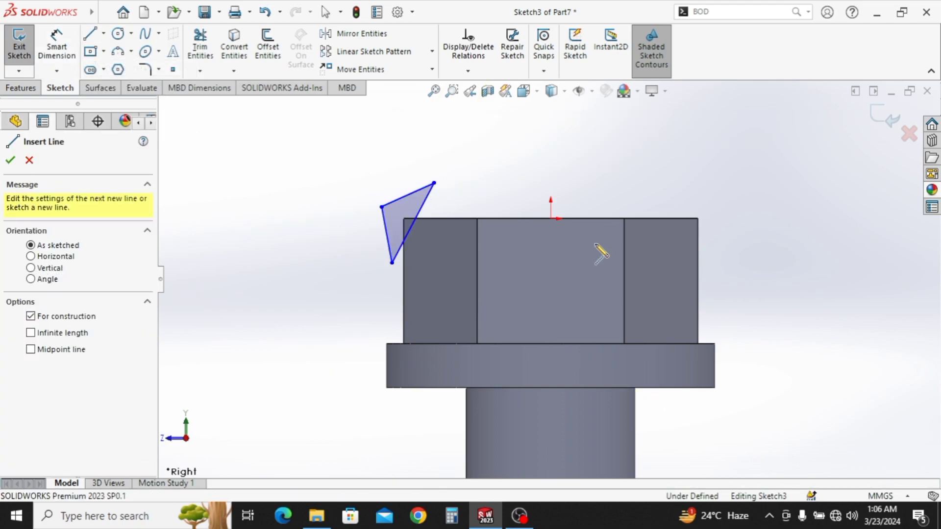
{"action": "left_click", "coordinate": [551, 218]}
{"action": "left_click", "coordinate": [551, 312]}
{"action": "key", "text": "Escape"}
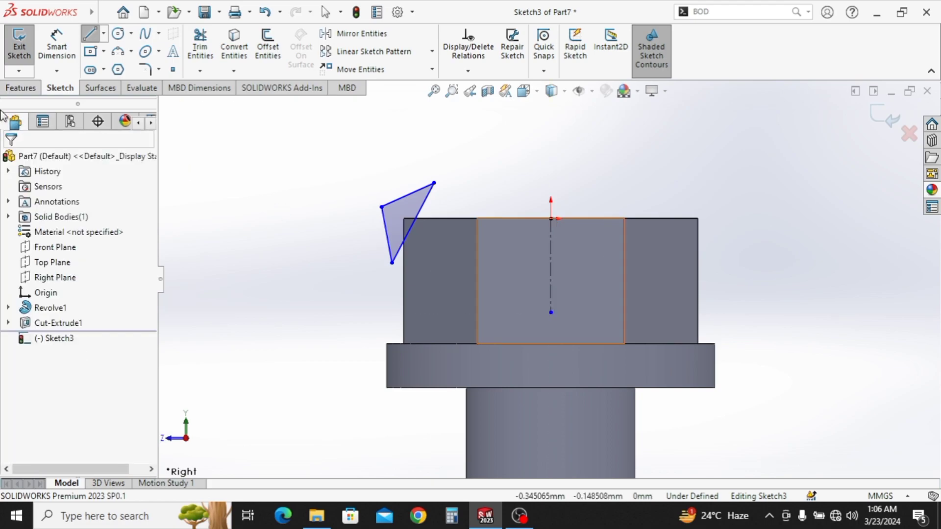
Revolve-cut the triangle 360 degrees about the vertical centerline to chamfer the top corners of the hexagonal head
{"action": "left_click", "coordinate": [21, 88]}
{"action": "left_click", "coordinate": [272, 46]}
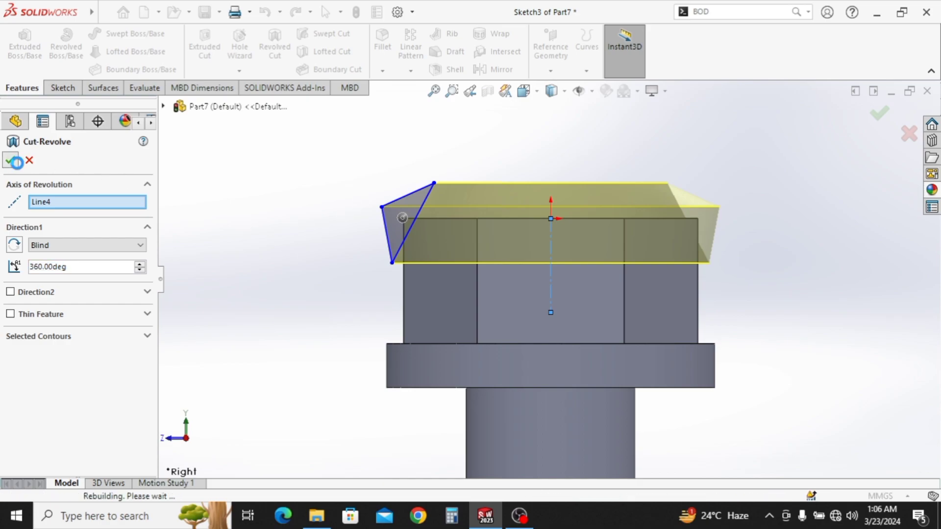
{"action": "key", "text": "Return"}
{"action": "scroll", "coordinate": [530, 278], "scroll_direction": "up", "scroll_amount": 1}
{"action": "middle_click_drag", "start_coordinate": [531, 278], "coordinate": [468, 322]}
Save the bolt as "Part 3" in the ZS Assembly folder on New Volume (E:)
{"action": "key", "text": "ctrl+s"}
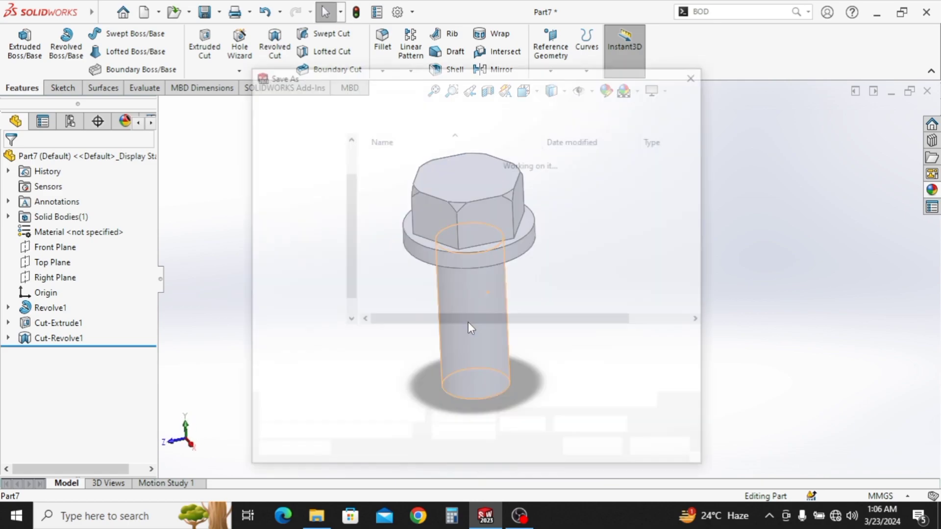
{"action": "left_click", "coordinate": [419, 96]}
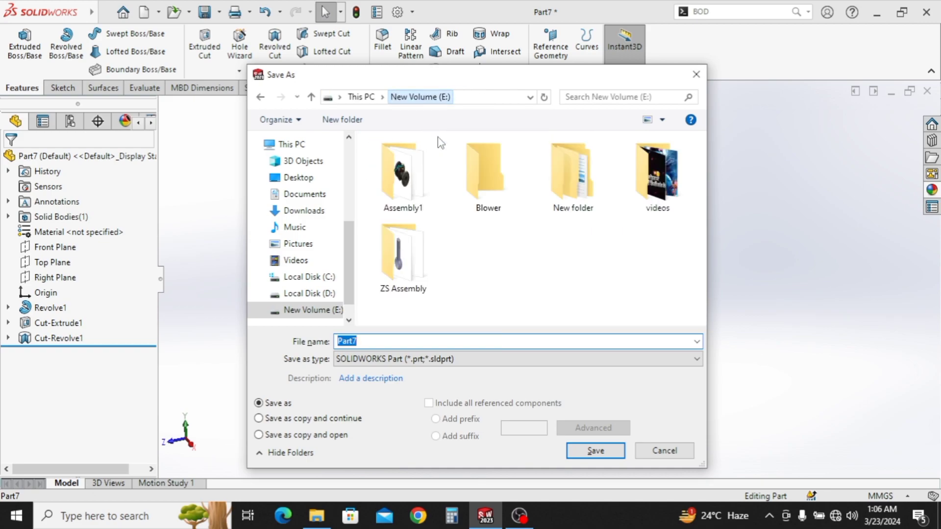
{"action": "double_click", "coordinate": [383, 263]}
{"action": "left_click", "coordinate": [374, 343]}
{"action": "left_click", "coordinate": [387, 174]}
{"action": "left_click", "coordinate": [383, 341]}
{"action": "key", "text": "BackSpace"}
{"action": "type", "text": "3"}
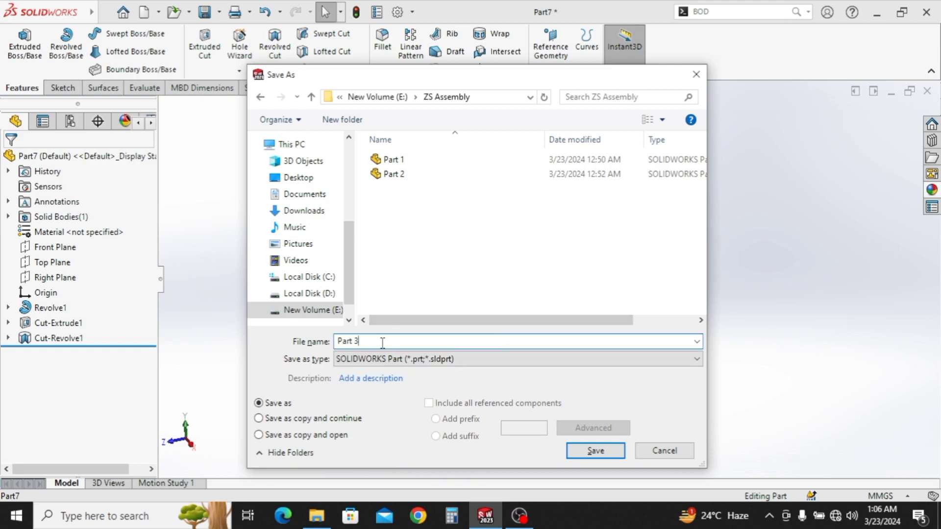
{"action": "key", "text": "Return"}
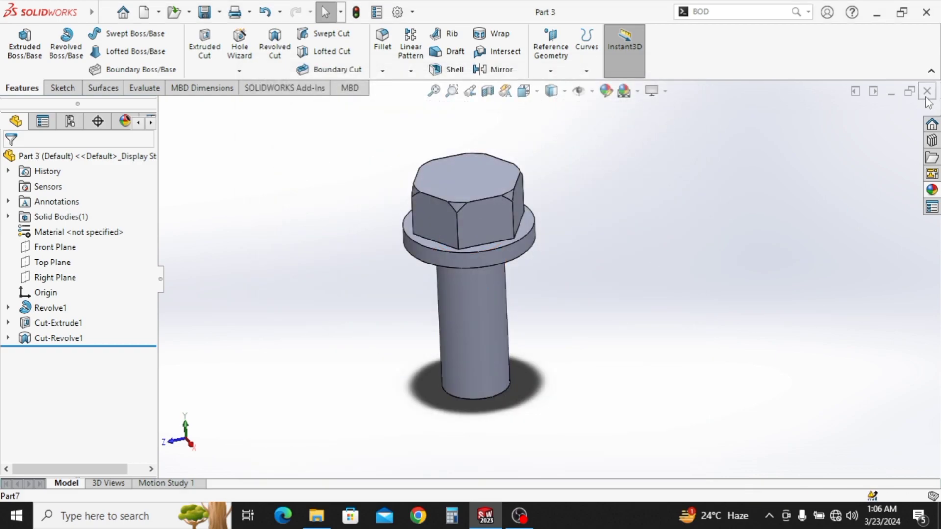
Close the bolt part and open a sketch on the Top Plane of a new part
{"action": "left_click", "coordinate": [927, 92]}
{"action": "left_click", "coordinate": [143, 19]}
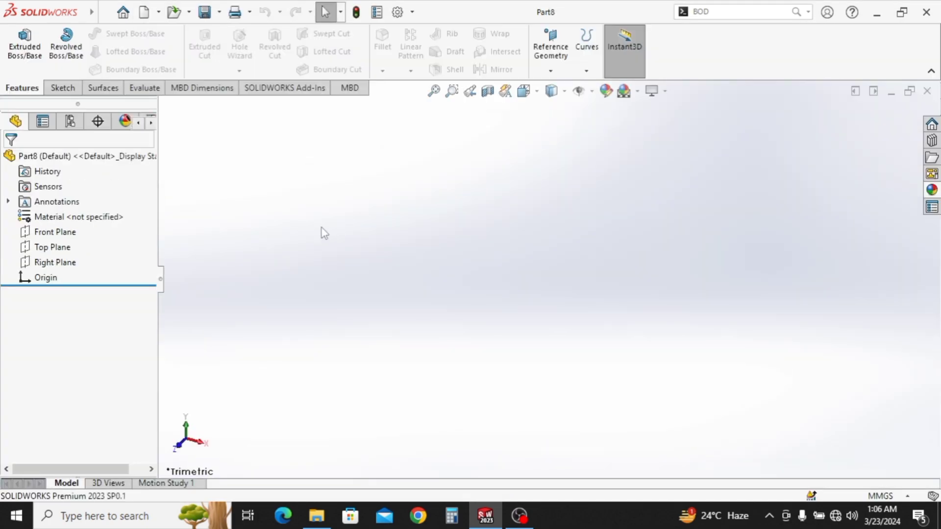
{"action": "left_click", "coordinate": [61, 254]}
{"action": "left_click", "coordinate": [73, 231]}
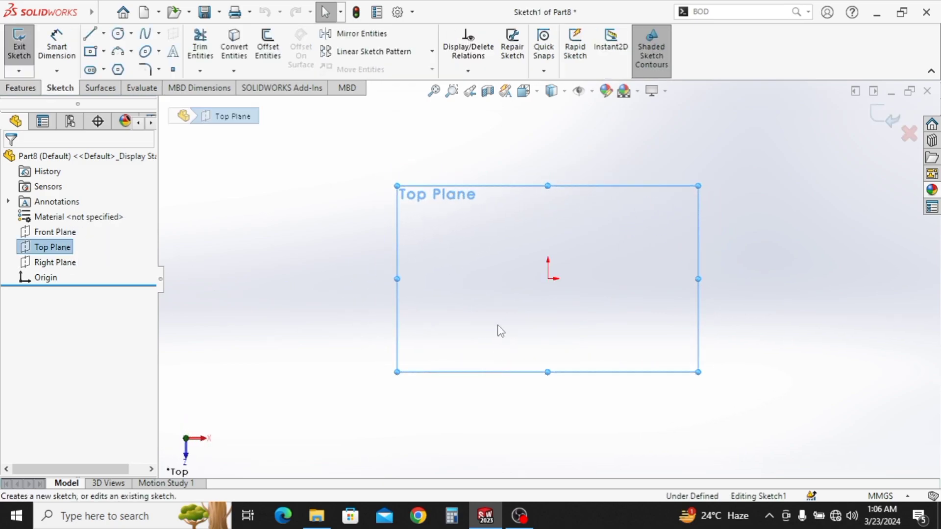
Sketch a square center rectangle on the origin and dimension its vertical side to 0.83 mm
{"action": "left_click", "coordinate": [93, 52]}
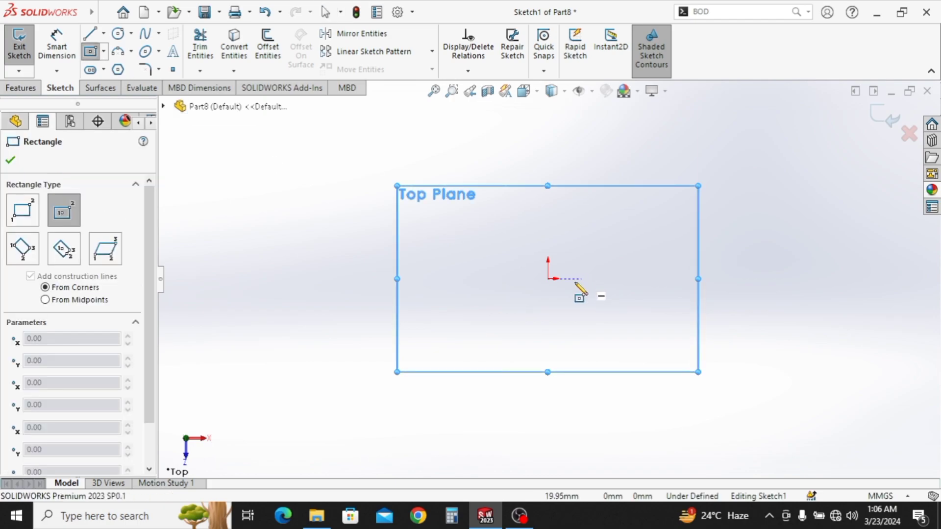
{"action": "left_click", "coordinate": [548, 279]}
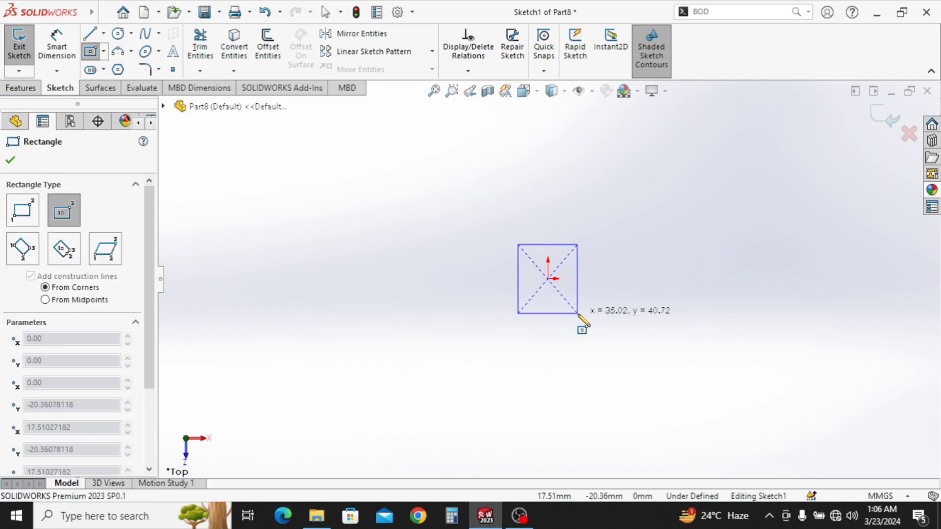
{"action": "left_click", "coordinate": [583, 315]}
{"action": "left_click", "coordinate": [64, 53]}
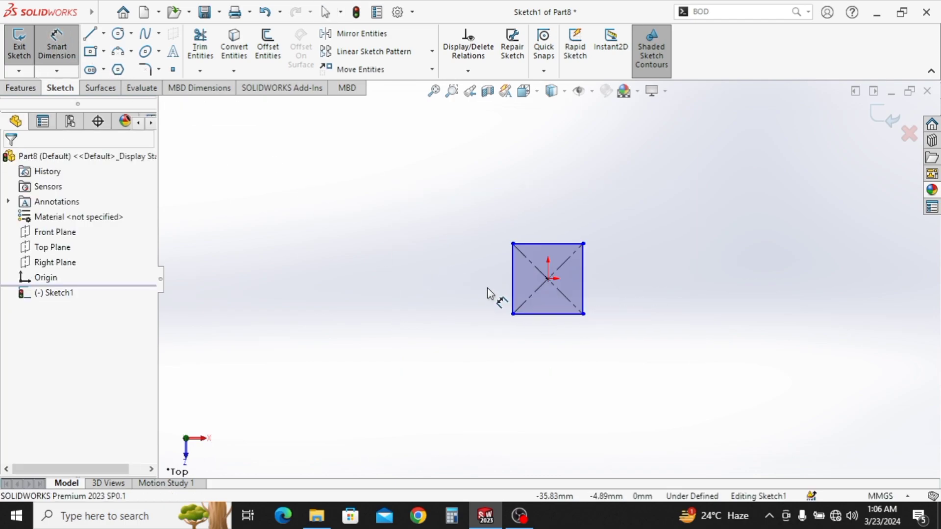
{"action": "left_click", "coordinate": [511, 285]}
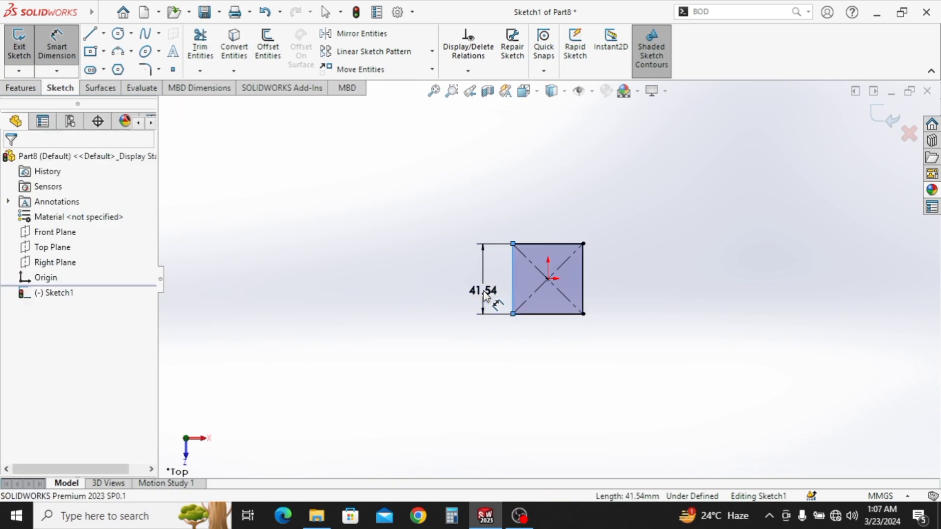
{"action": "left_click", "coordinate": [485, 295]}
{"action": "type", "text": "0.83"}
{"action": "key", "text": "Return"}
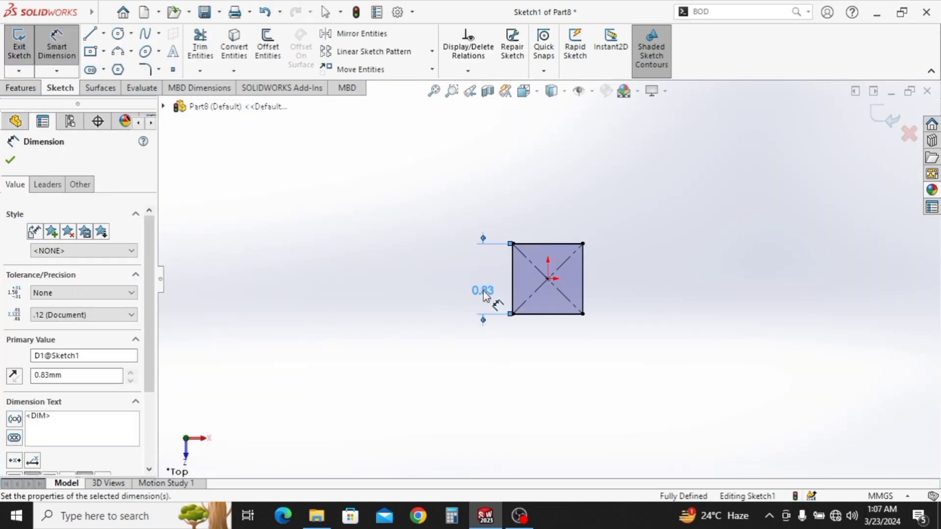
Sketch a circle of about 1.1 mm radius centred on the origin around the square
{"action": "scroll", "coordinate": [559, 297], "scroll_direction": "down", "scroll_amount": 3}
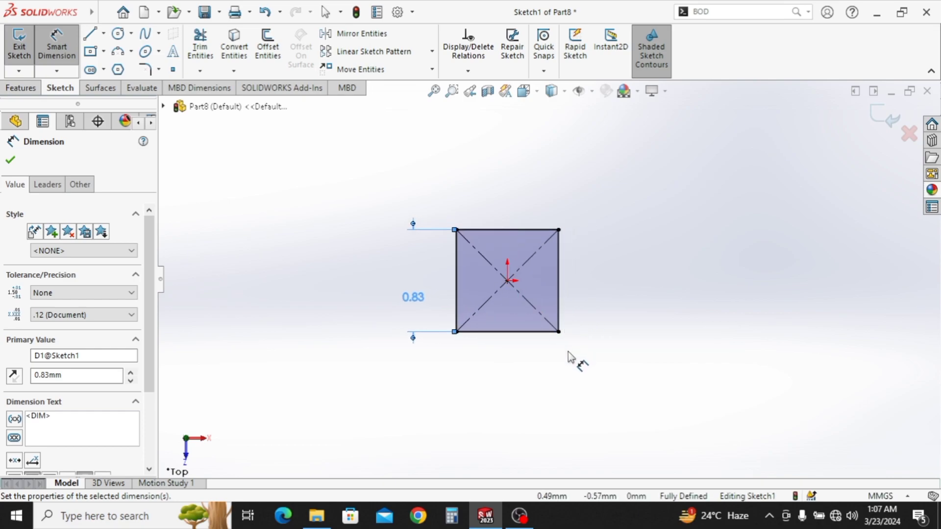
{"action": "scroll", "coordinate": [568, 354], "scroll_direction": "up", "scroll_amount": 1}
{"action": "middle_click_drag", "start_coordinate": [537, 352], "coordinate": [475, 360], "text": "ctrl"}
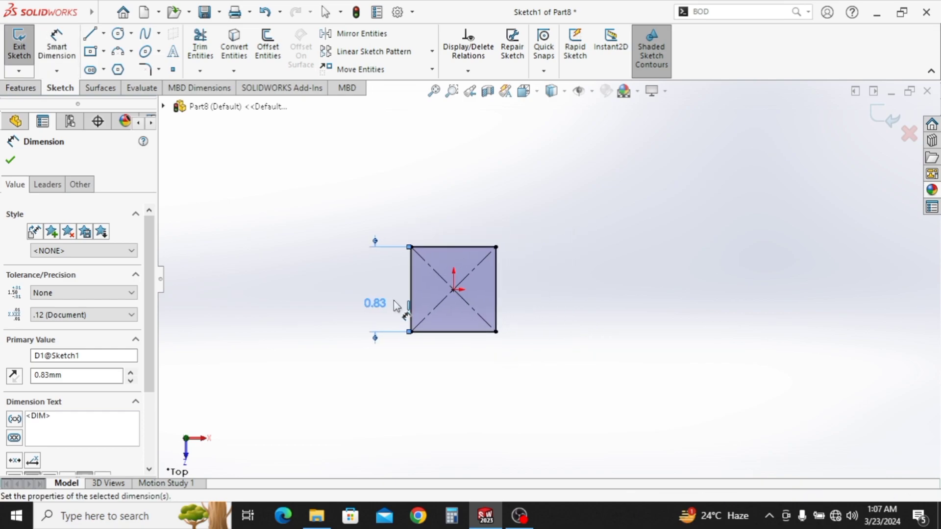
{"action": "left_click", "coordinate": [125, 35]}
{"action": "left_click", "coordinate": [454, 290]}
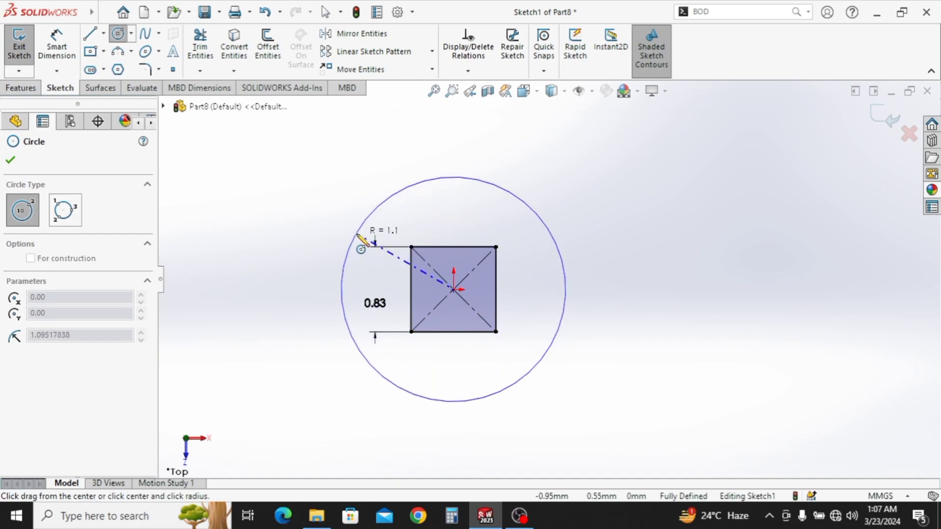
{"action": "left_click", "coordinate": [359, 237]}
{"action": "key", "text": "Escape"}
Draw two centerlines from the origin past the circle, one slanting up to the right about 2.29 mm long and one horizontal
{"action": "left_click", "coordinate": [103, 34]}
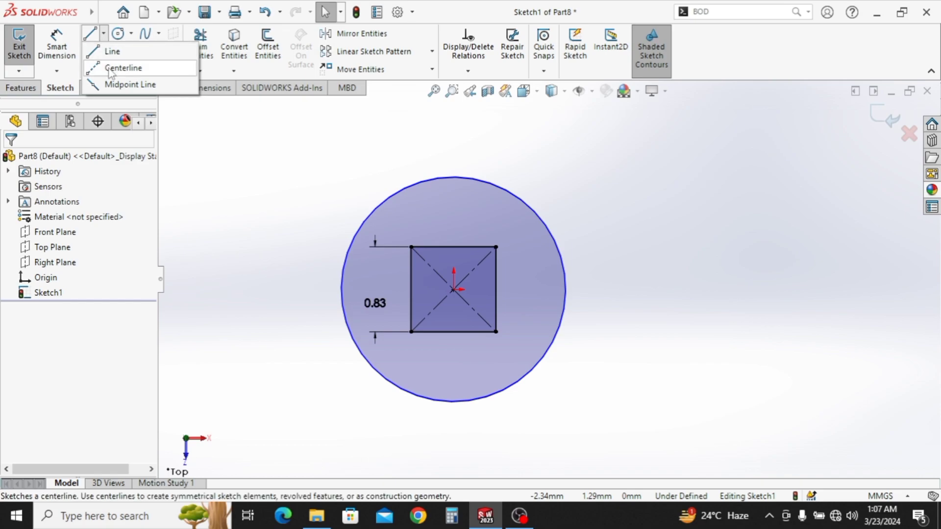
{"action": "left_click", "coordinate": [122, 67]}
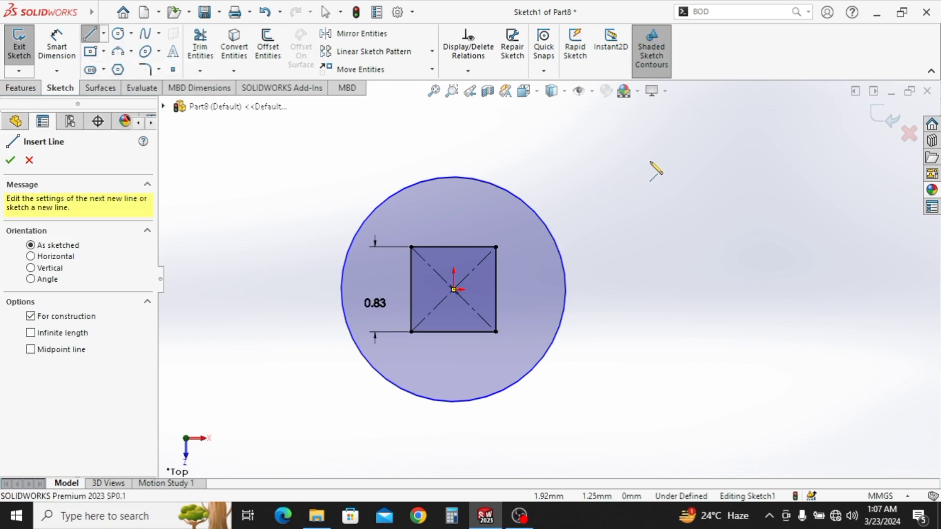
{"action": "left_click", "coordinate": [651, 161]}
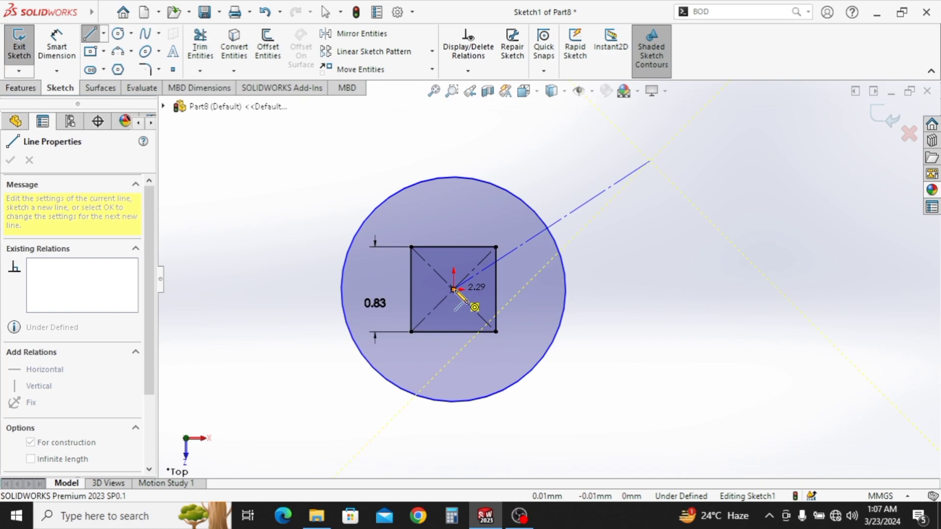
{"action": "left_click", "coordinate": [454, 289]}
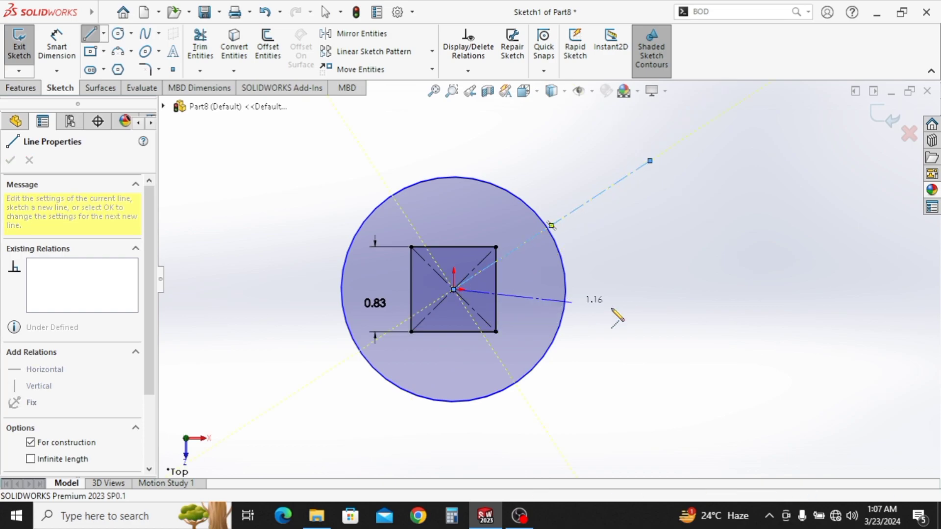
{"action": "left_click", "coordinate": [658, 289]}
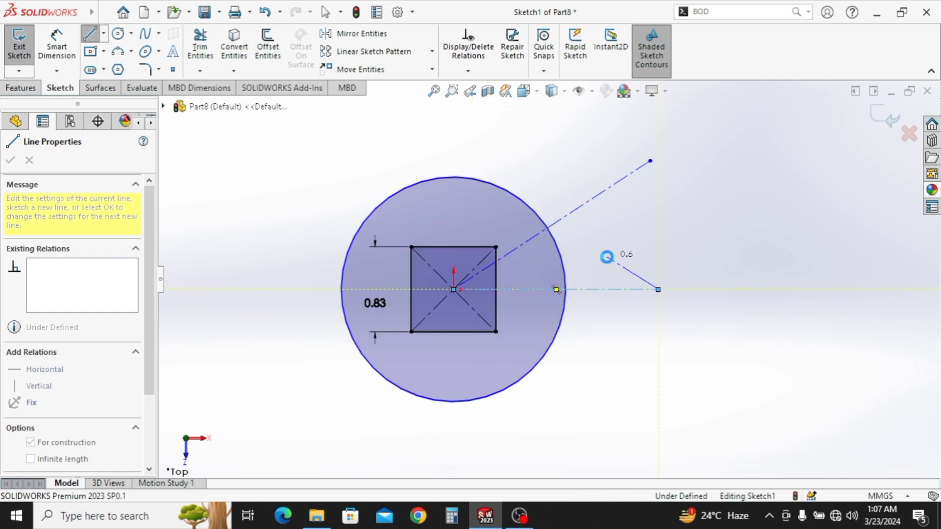
{"action": "key", "text": "Escape"}
Draw a third centerline from the origin, slanting slightly upward between the horizontal and the steeper centerline
{"action": "left_click", "coordinate": [104, 34]}
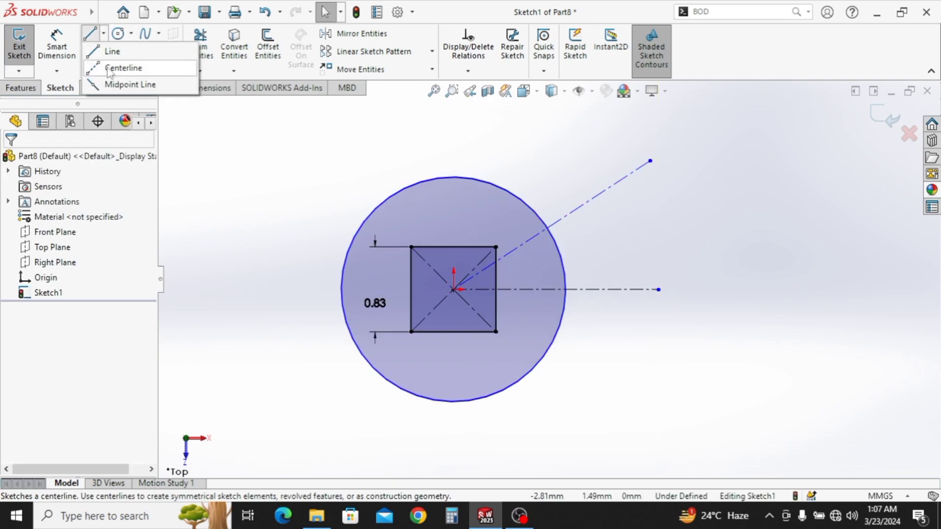
{"action": "left_click", "coordinate": [123, 67]}
{"action": "left_click", "coordinate": [452, 289]}
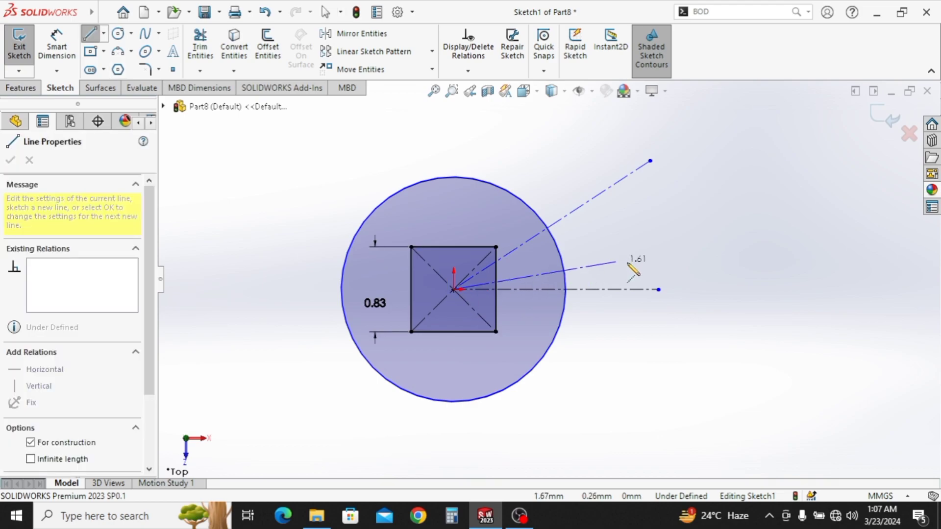
{"action": "left_click", "coordinate": [650, 254]}
{"action": "key", "text": "Escape"}
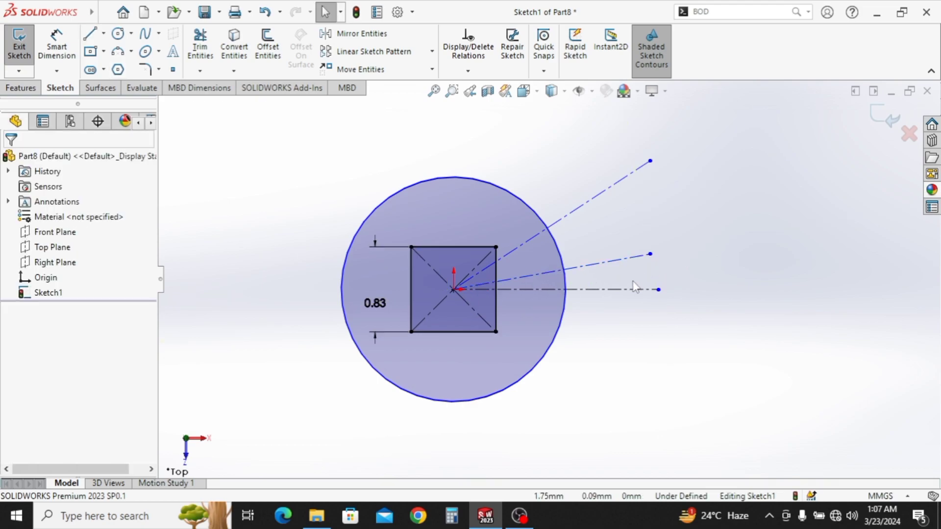
Draw a line about 1.1 mm long from the circle's upper right edge outward, above the steep centerline
{"action": "left_click", "coordinate": [90, 35]}
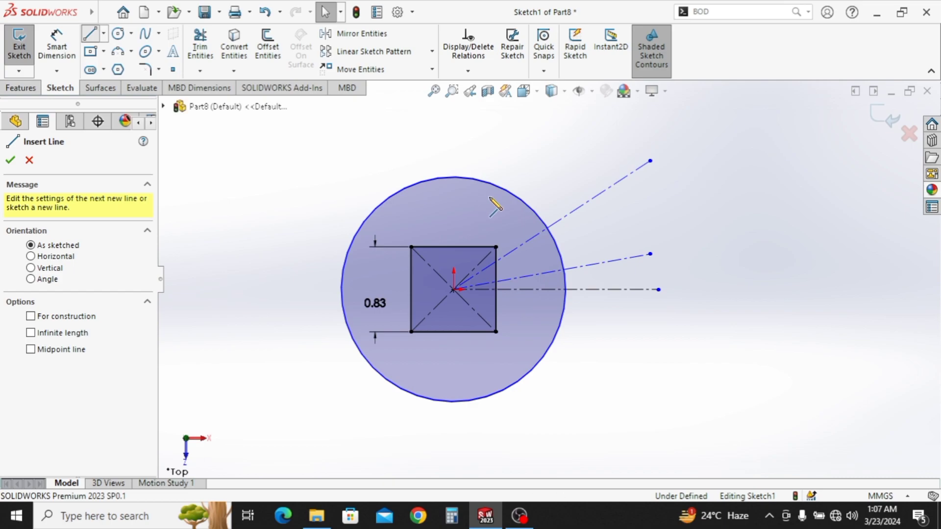
{"action": "left_click", "coordinate": [513, 195]}
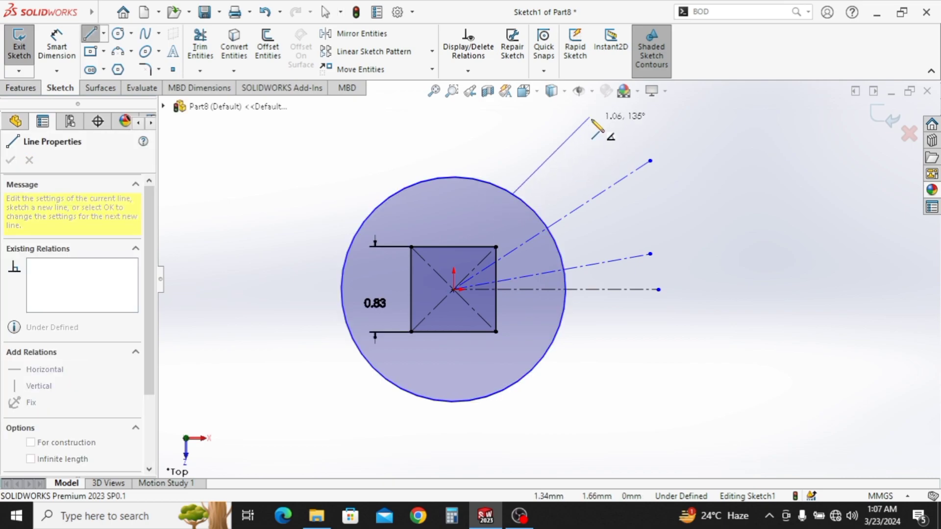
{"action": "left_click", "coordinate": [586, 105]}
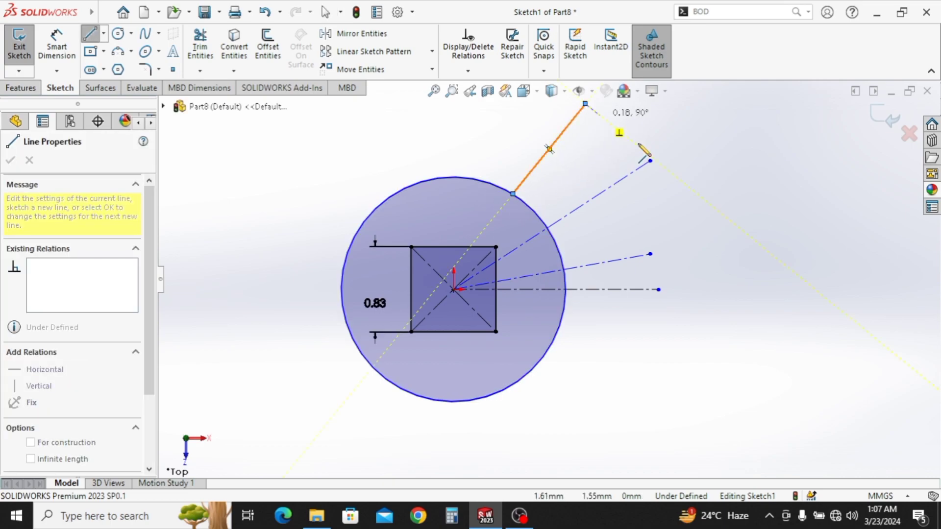
{"action": "scroll", "coordinate": [599, 231], "scroll_direction": "up", "scroll_amount": 3}
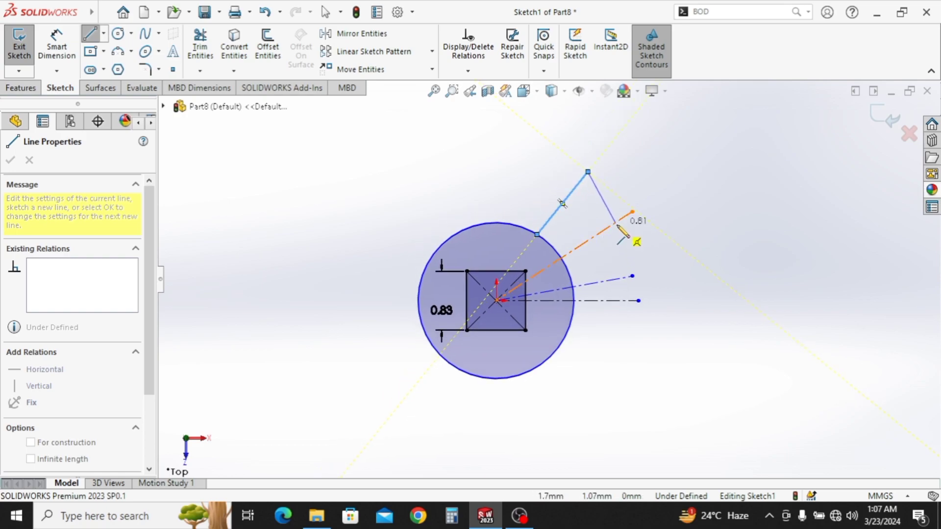
{"action": "key", "text": "Escape"}
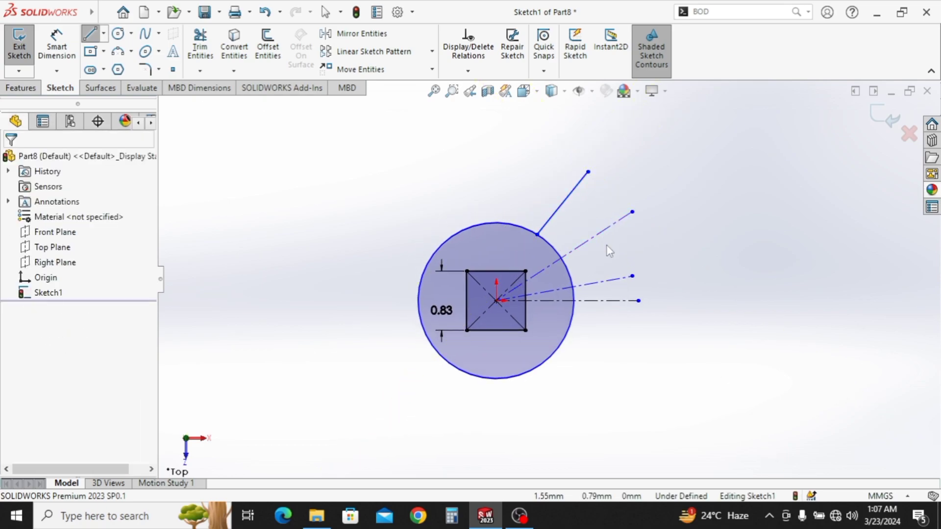
{"action": "key", "text": "l"}
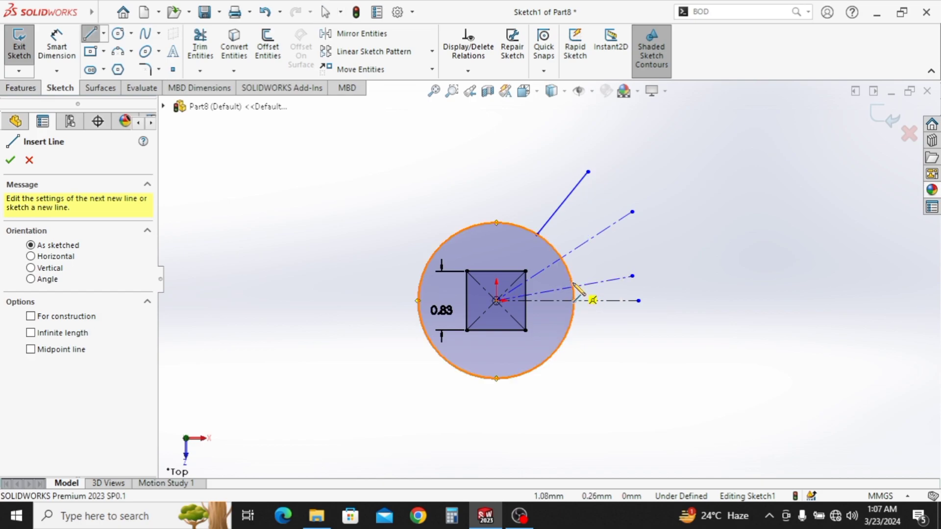
{"action": "left_click", "coordinate": [559, 346]}
{"action": "key", "text": "Escape"}
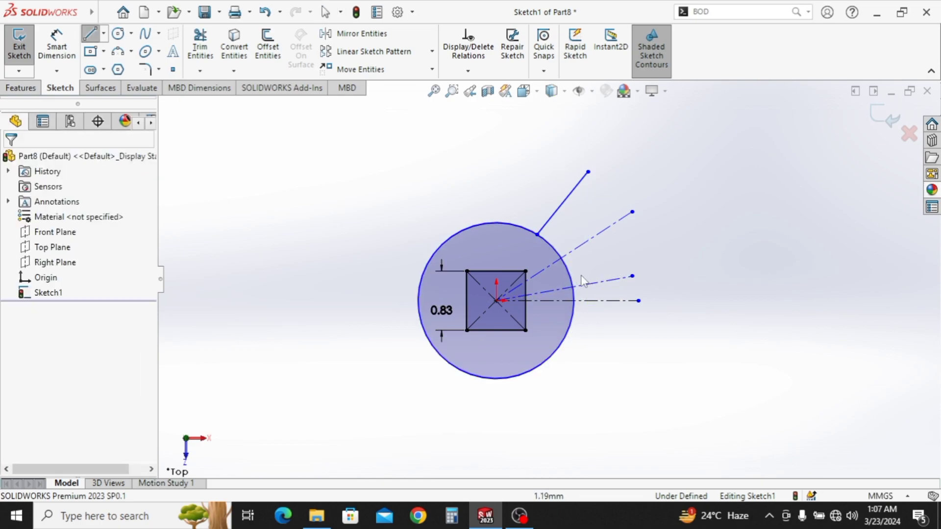
{"action": "left_click", "coordinate": [93, 35]}
{"action": "scroll", "coordinate": [598, 287], "scroll_direction": "down", "scroll_amount": 3}
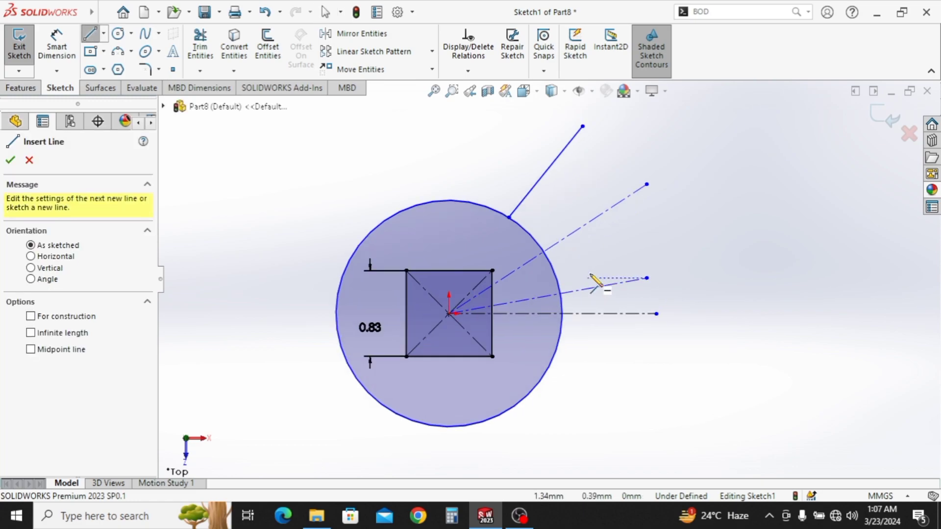
{"action": "left_click", "coordinate": [551, 303]}
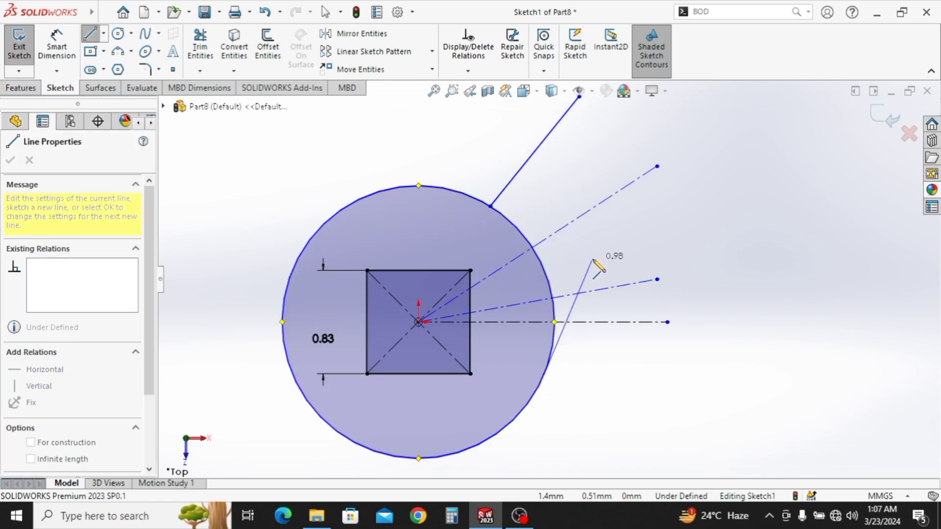
{"action": "left_click", "coordinate": [92, 37]}
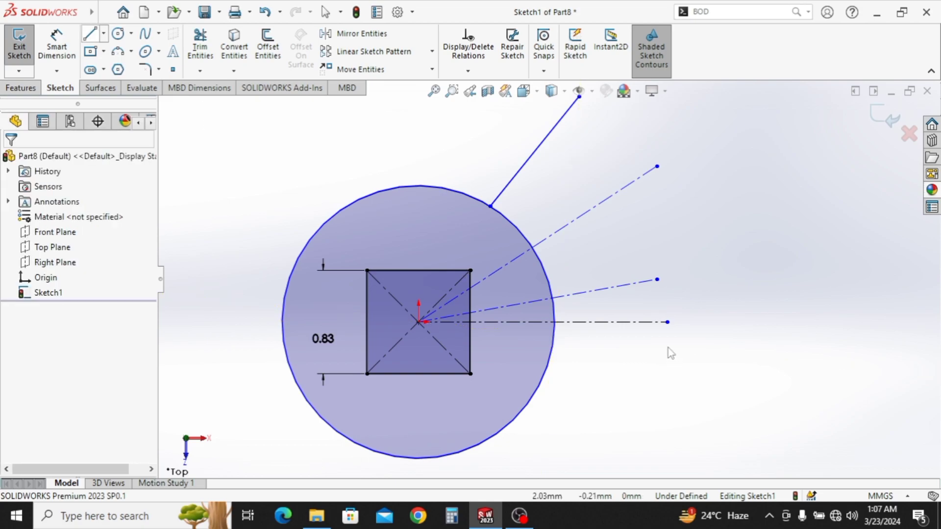
Draw a second outward line from just inside the circle's edge, slanting upward between the two angled centerlines
{"action": "left_click", "coordinate": [90, 35]}
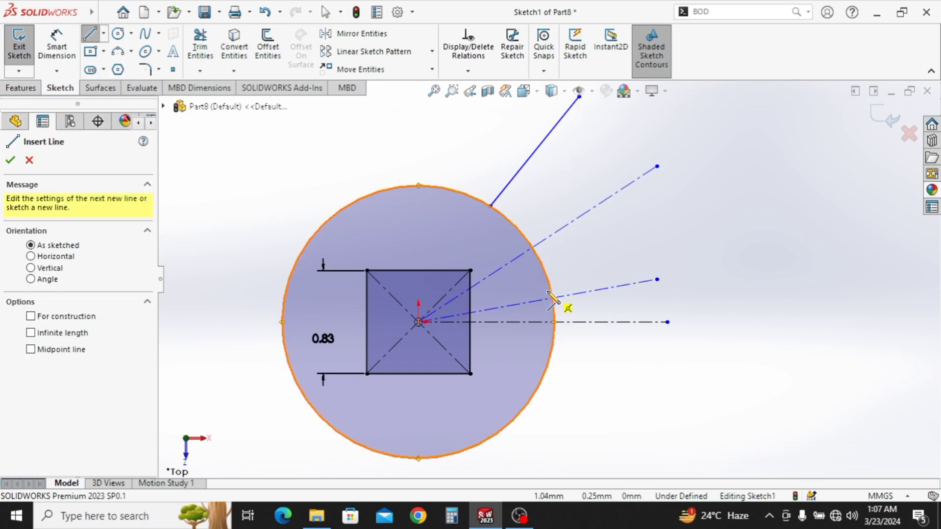
{"action": "left_click", "coordinate": [540, 292]}
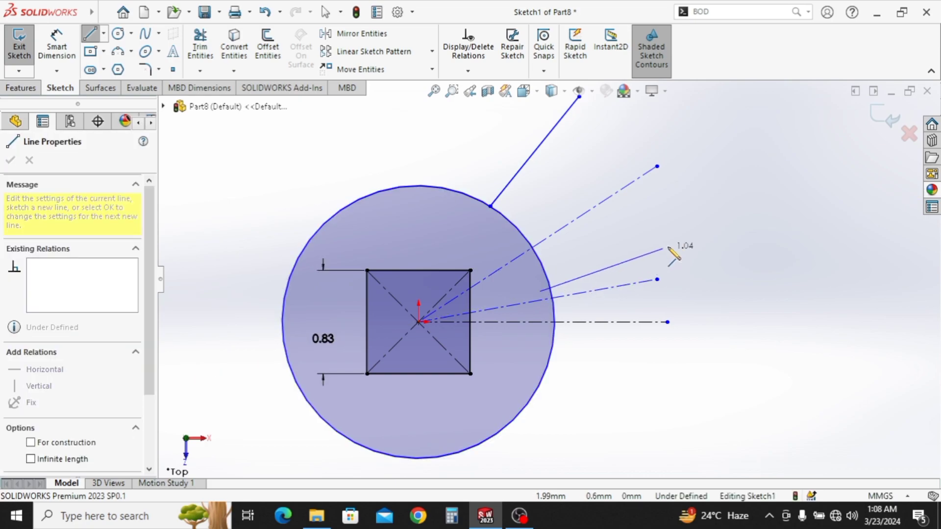
{"action": "left_click", "coordinate": [692, 230]}
{"action": "key", "text": "Escape"}
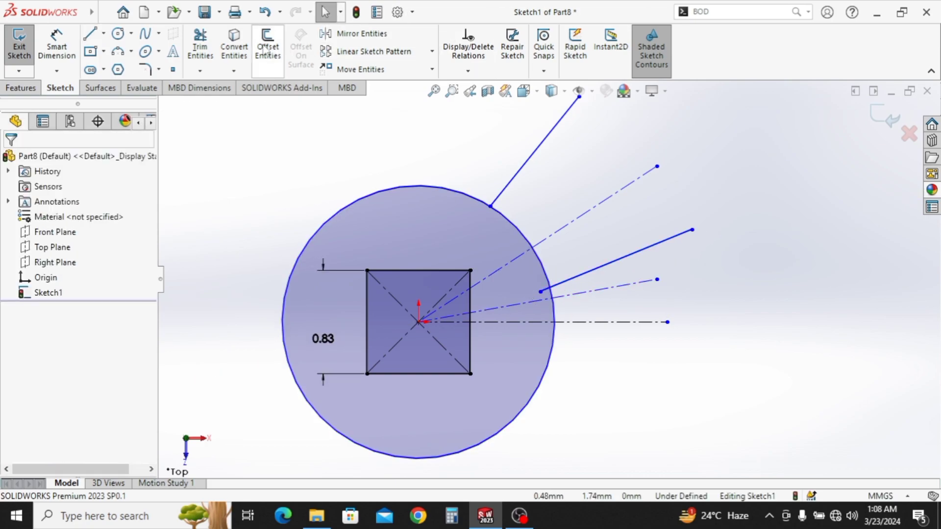
Trim off the short end of the second solid line that lies inside the circle
{"action": "left_click", "coordinate": [200, 44]}
{"action": "scroll", "coordinate": [543, 306], "scroll_direction": "up", "scroll_amount": 1}
{"action": "scroll", "coordinate": [545, 303], "scroll_direction": "up", "scroll_amount": 1}
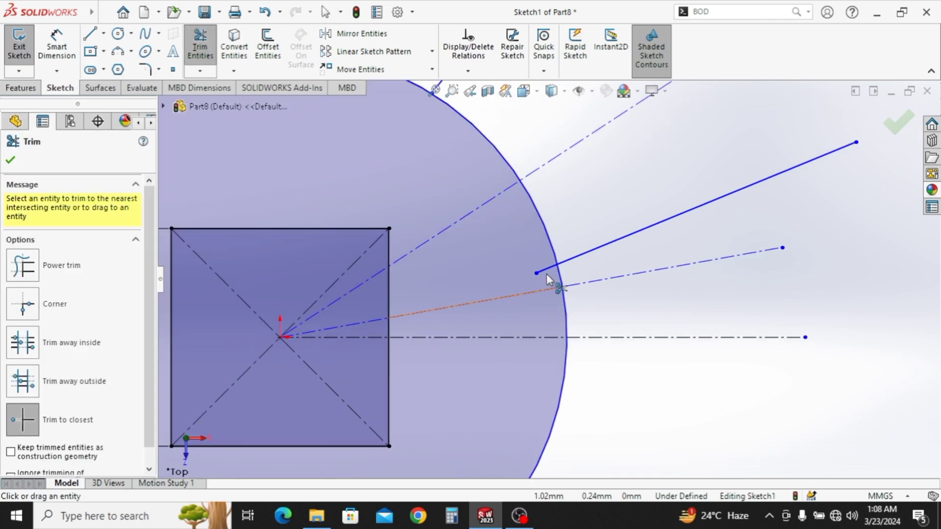
{"action": "scroll", "coordinate": [545, 279], "scroll_direction": "down", "scroll_amount": 2}
{"action": "scroll", "coordinate": [543, 293], "scroll_direction": "down", "scroll_amount": 2}
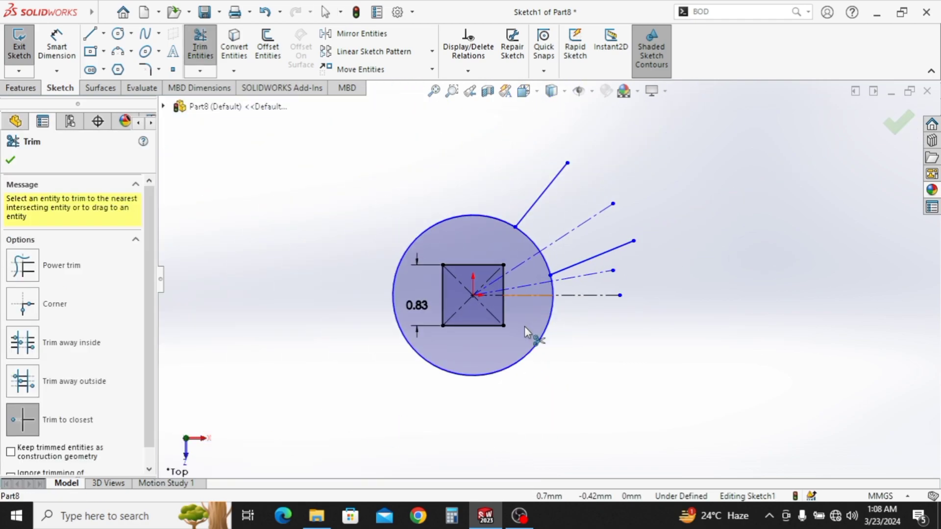
{"action": "key", "text": "Escape"}
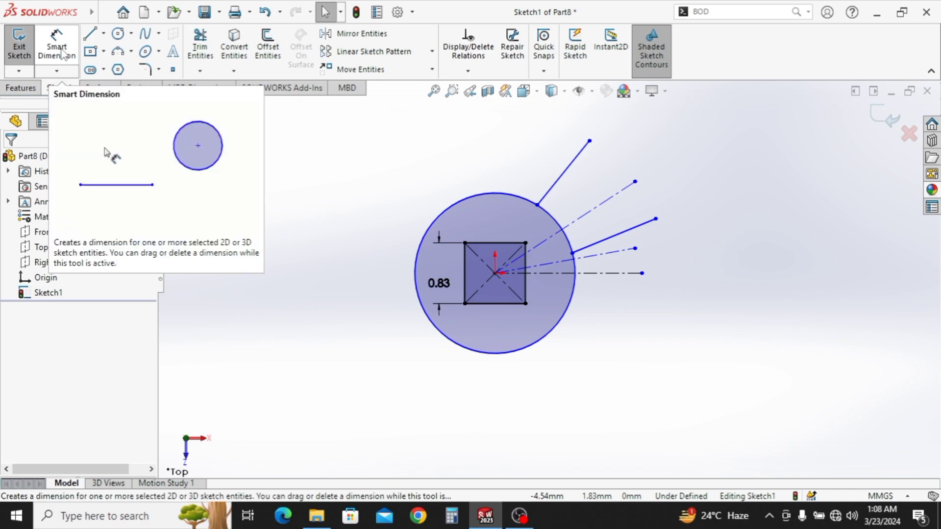
Trim away the circle's arc between the two solid lines, and undo the extra trim that removes the lower line
{"action": "left_click", "coordinate": [200, 47]}
{"action": "left_click", "coordinate": [567, 241]}
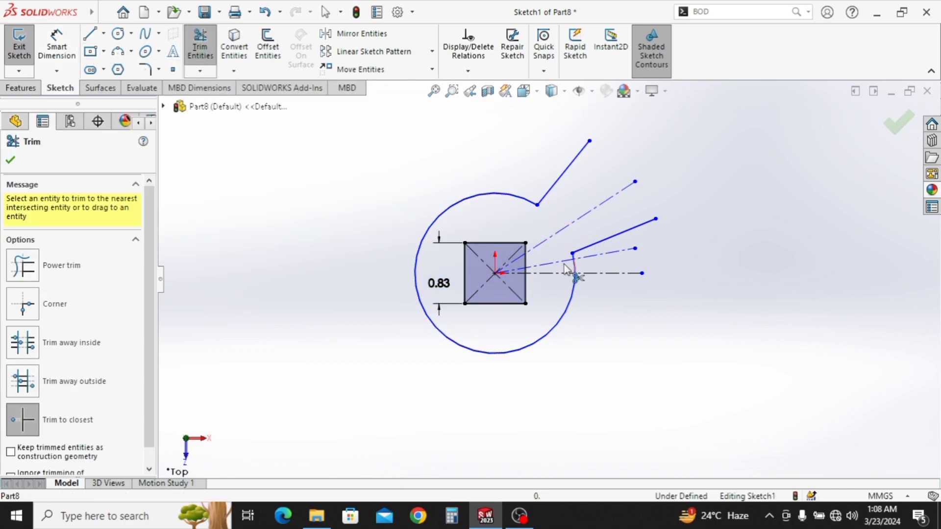
{"action": "scroll", "coordinate": [551, 275], "scroll_direction": "down", "scroll_amount": 1}
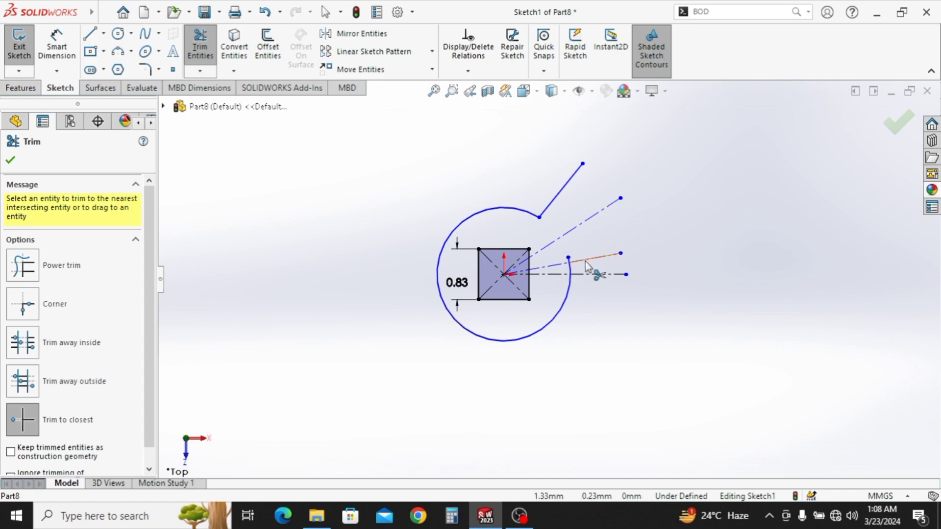
{"action": "key", "text": "Escape"}
{"action": "key", "text": "ctrl+z"}
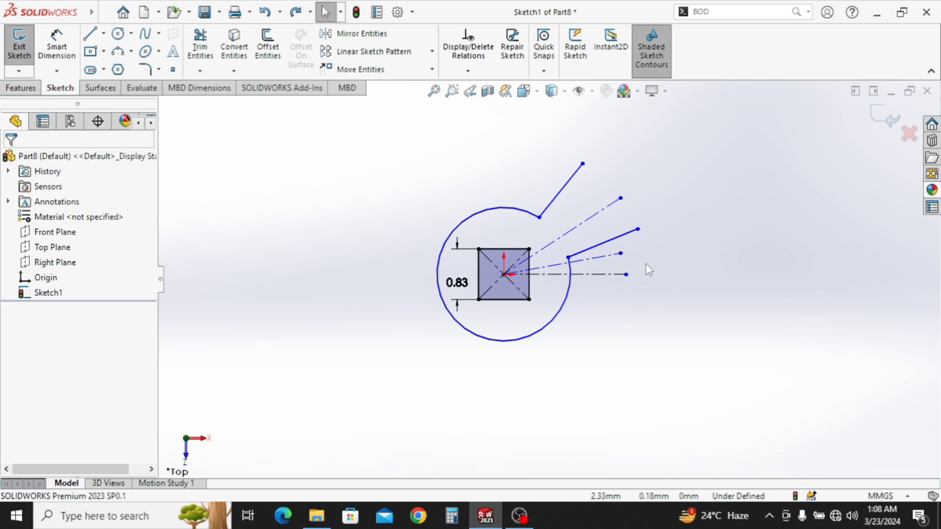
Make the lower solid line collinear with the lower slanted centerline
{"action": "left_click", "coordinate": [597, 252]}
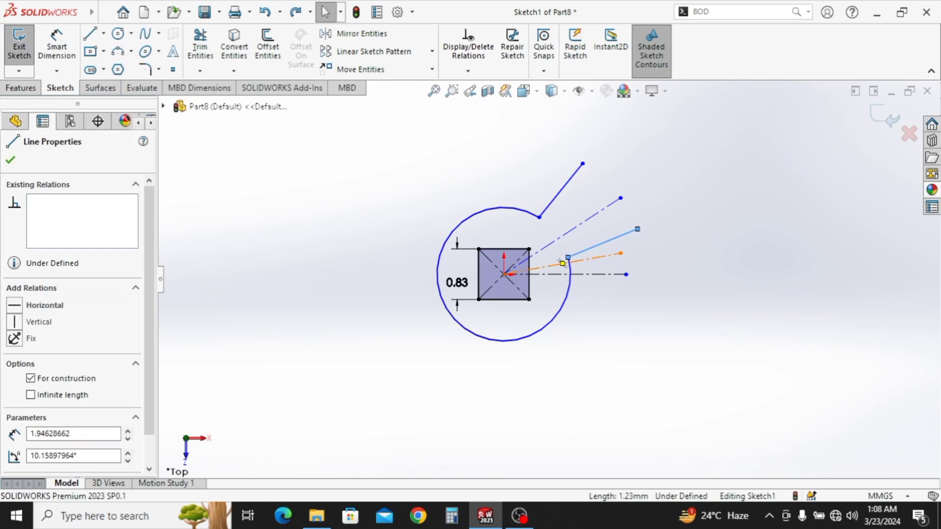
{"action": "left_click", "coordinate": [607, 258], "text": "ctrl"}
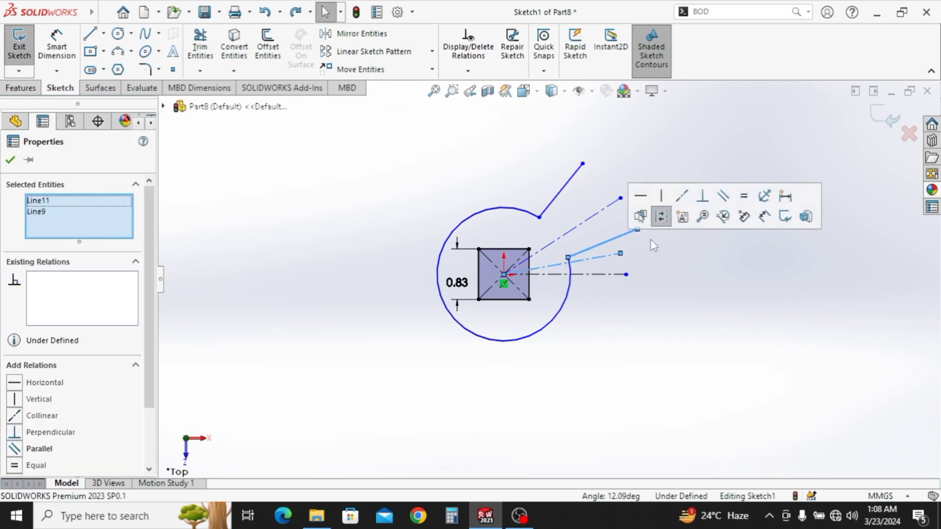
{"action": "left_click", "coordinate": [685, 202]}
{"action": "left_click", "coordinate": [686, 296]}
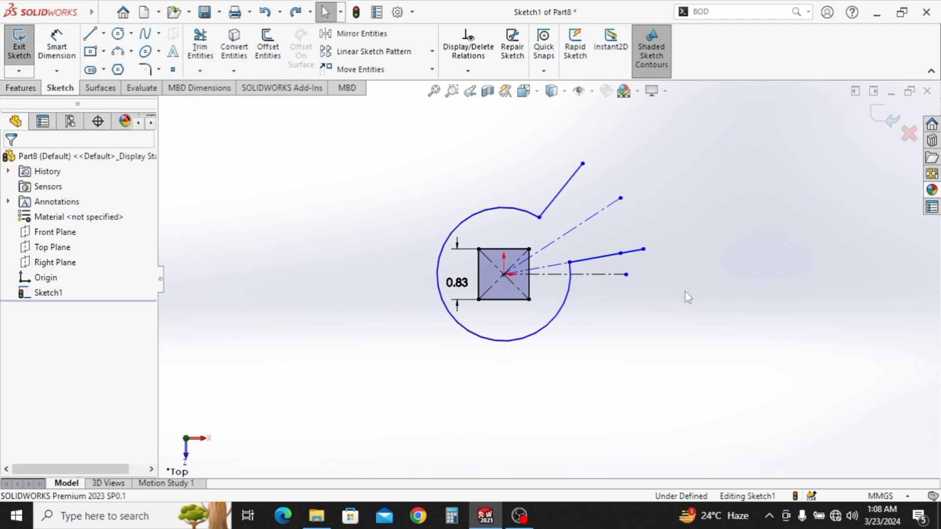
Dimension the angle between the lower solid line and the horizontal centerline to 15°
{"action": "left_click", "coordinate": [56, 46]}
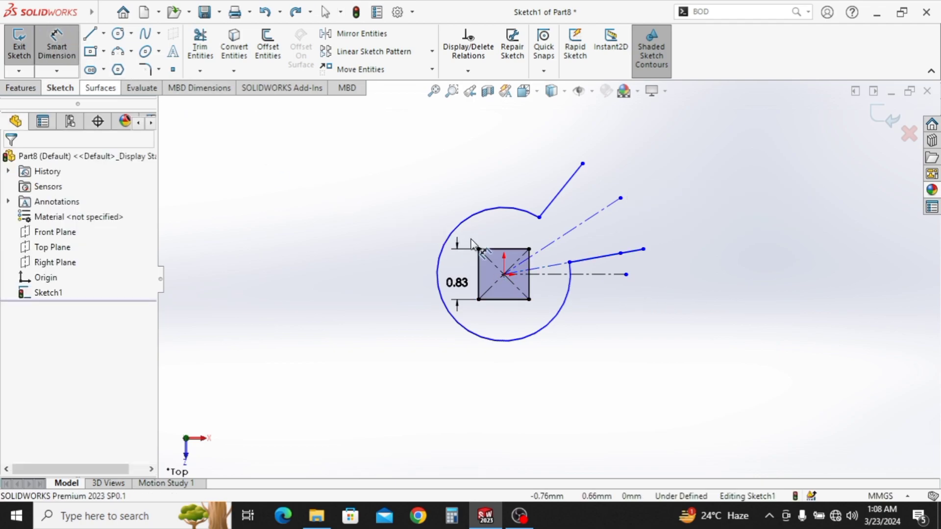
{"action": "left_click", "coordinate": [584, 263]}
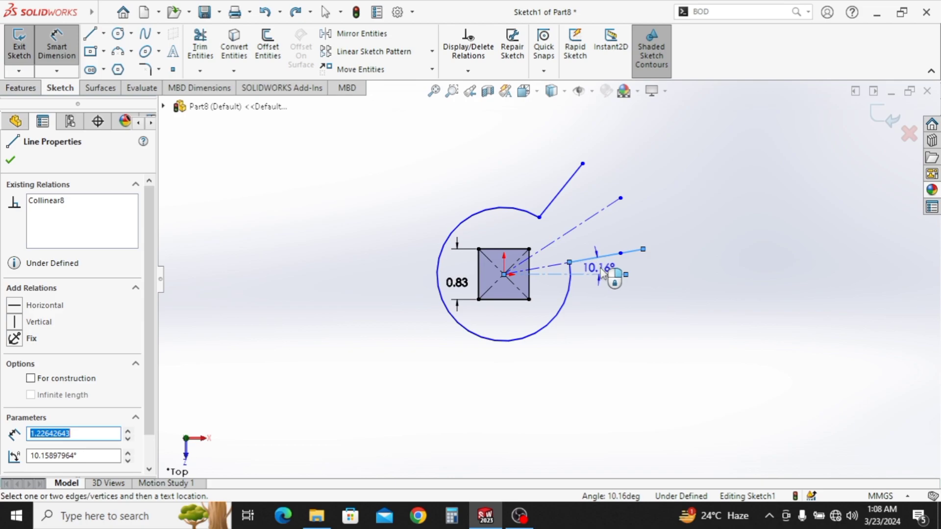
{"action": "left_click", "coordinate": [602, 274]}
{"action": "left_click", "coordinate": [605, 275]}
{"action": "key", "text": "Return"}
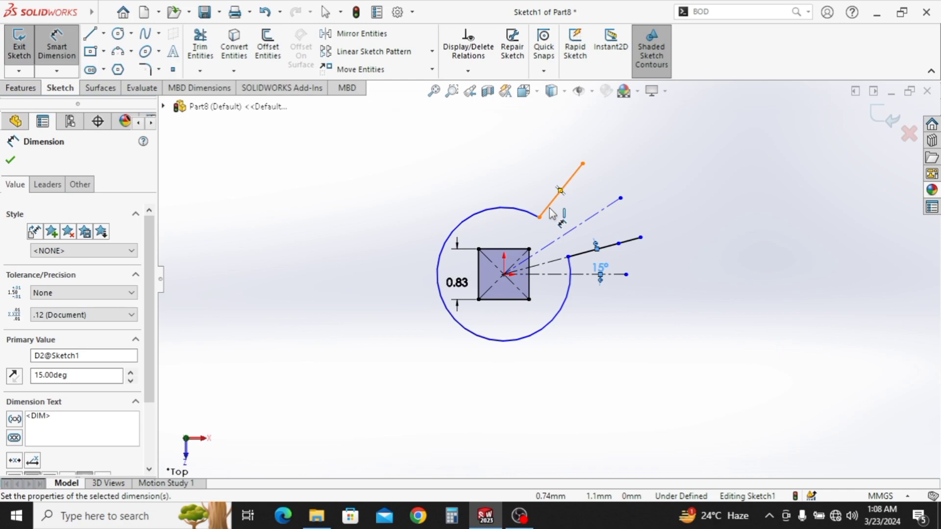
Sketch an outer circle about 5.29 mm in diameter, centred on the origin and enclosing the solid lines
{"action": "left_click", "coordinate": [117, 34]}
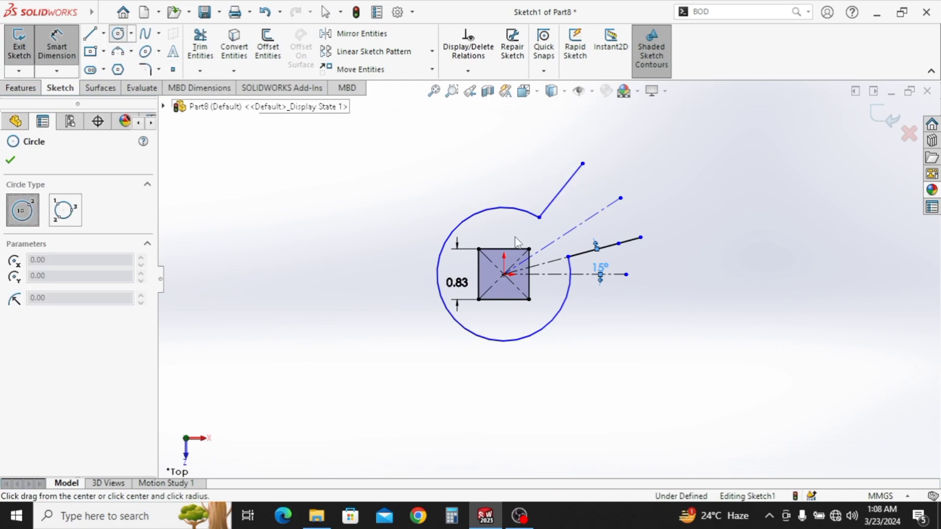
{"action": "left_click", "coordinate": [504, 273]}
{"action": "left_click", "coordinate": [641, 190]}
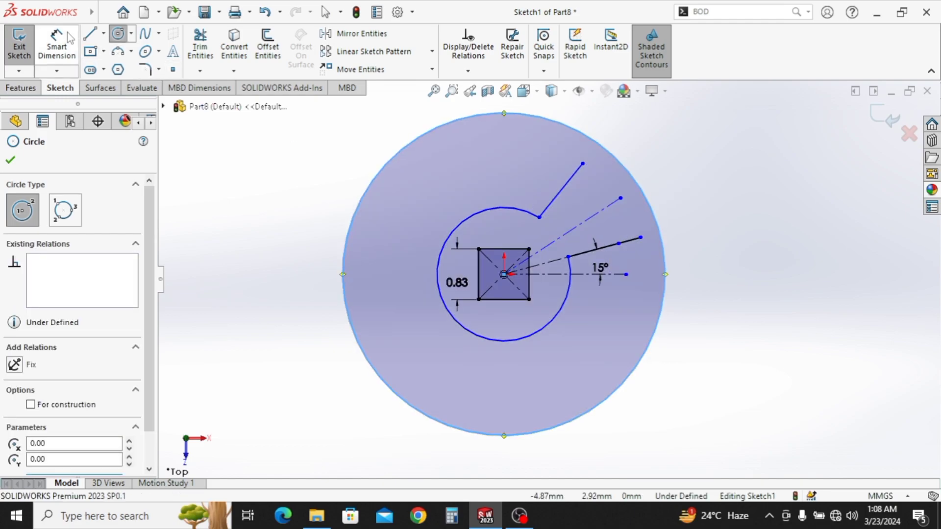
Dimension the outer circle's diameter to 1.75*2, giving 3.5 mm
{"action": "left_click", "coordinate": [55, 39]}
{"action": "left_click", "coordinate": [609, 156]}
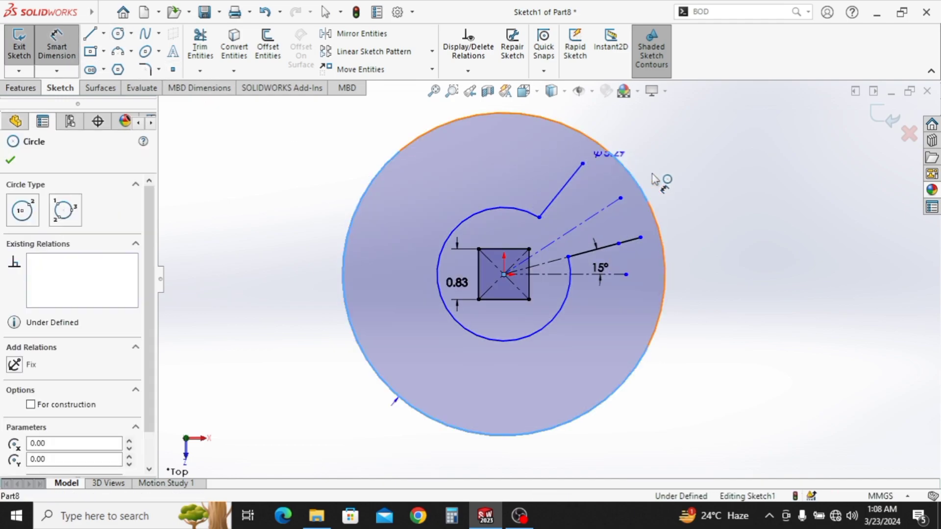
{"action": "left_click", "coordinate": [671, 189]}
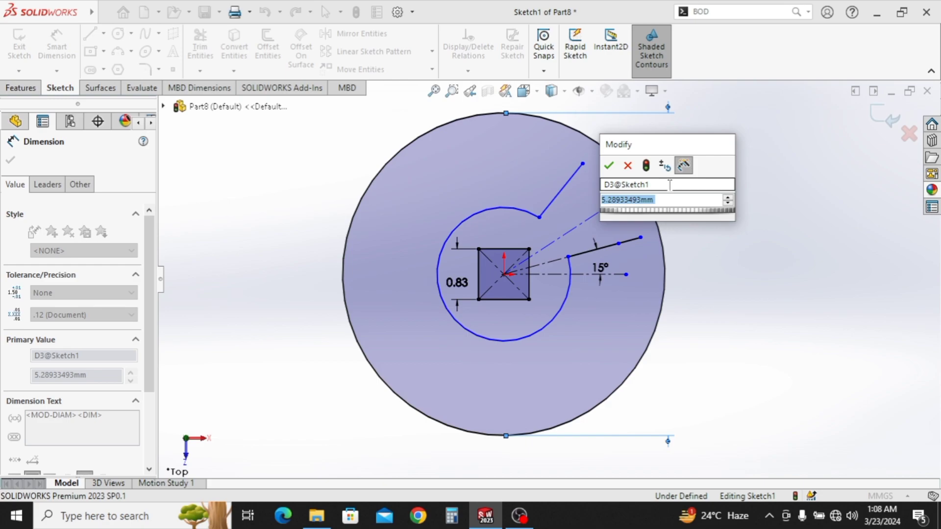
{"action": "type", "text": "1.75*2"}
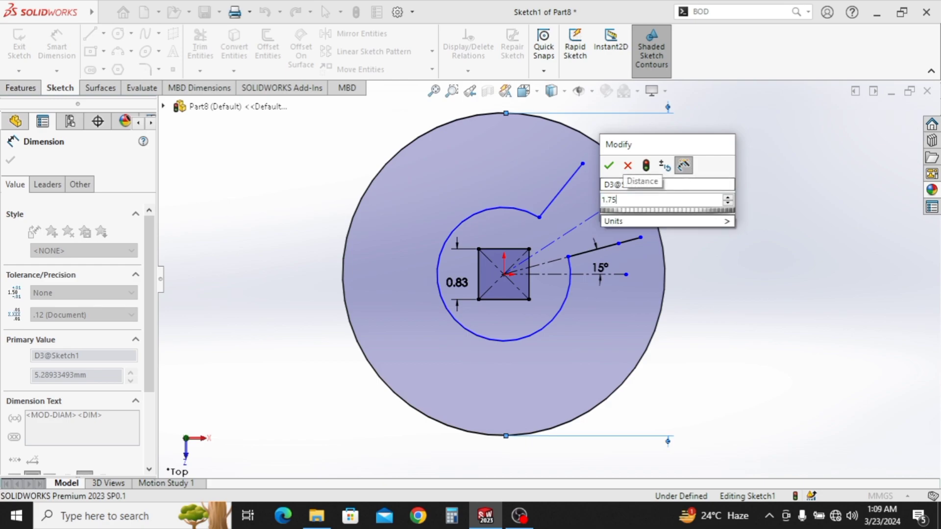
{"action": "key", "text": "Return"}
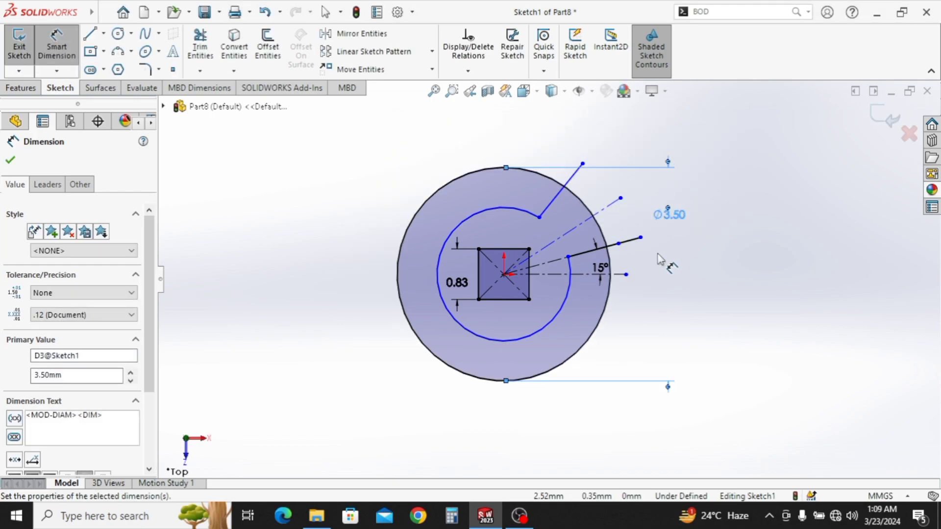
{"action": "key", "text": "Escape"}
Trim the line ends outside the outer circle and the rest of that circle, keeping only its arc between the two solid lines
{"action": "middle_click_drag", "start_coordinate": [620, 274], "coordinate": [602, 268], "text": "ctrl"}
{"action": "left_click", "coordinate": [201, 48]}
{"action": "left_click", "coordinate": [555, 168]}
{"action": "left_click", "coordinate": [615, 235]}
{"action": "left_click", "coordinate": [591, 240]}
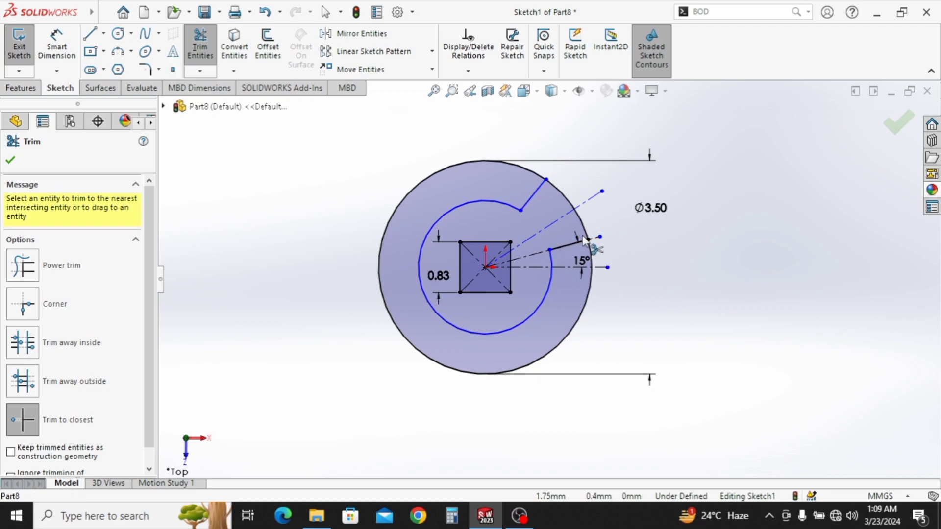
{"action": "left_click", "coordinate": [530, 171]}
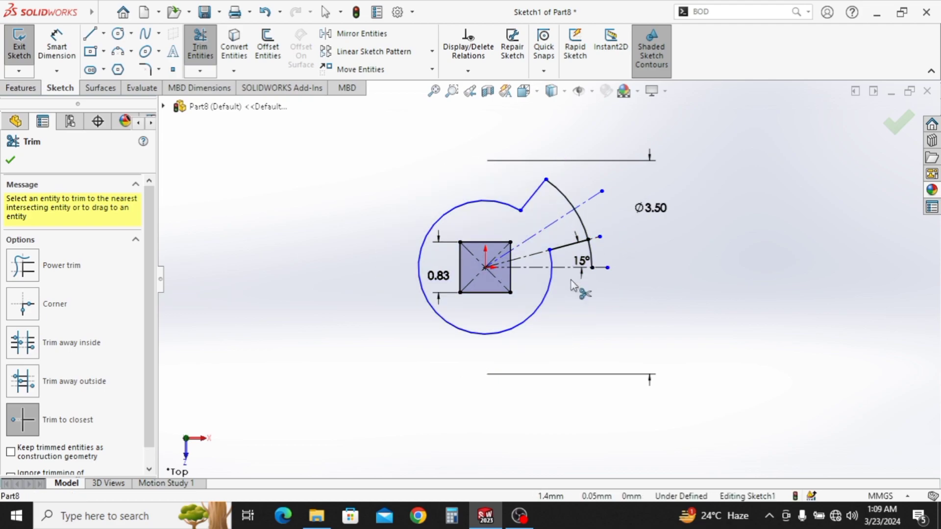
{"action": "left_click", "coordinate": [591, 255]}
{"action": "scroll", "coordinate": [596, 245], "scroll_direction": "down", "scroll_amount": 3}
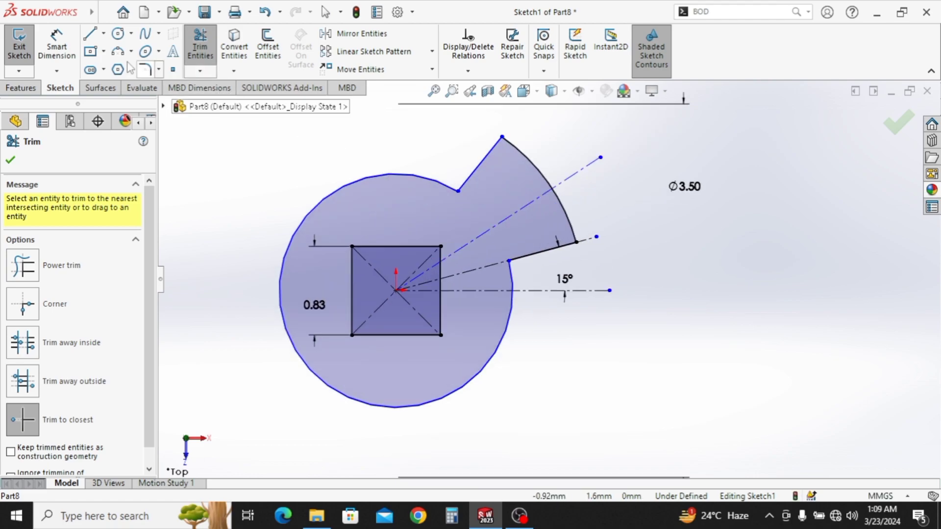
Dimension the radius of the round body's arc to 1.6/2, giving 0.8 mm
{"action": "left_click", "coordinate": [57, 47]}
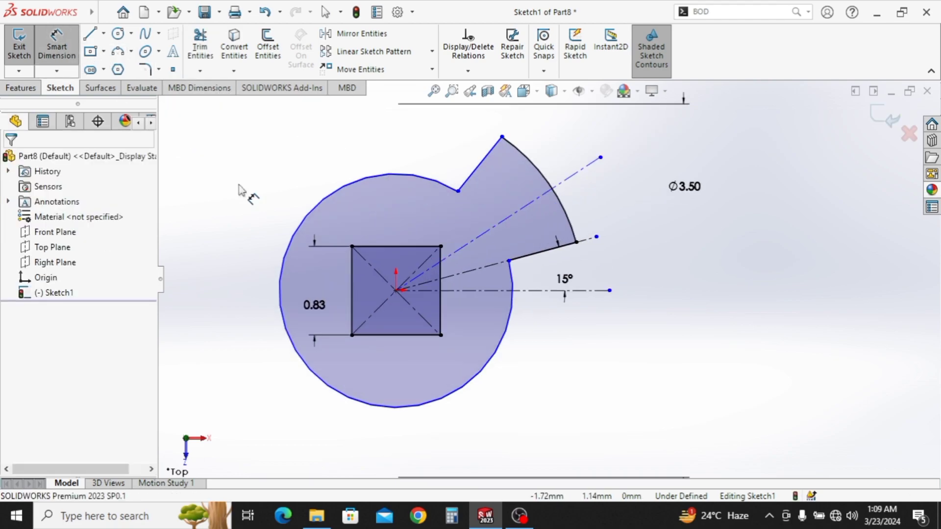
{"action": "left_click", "coordinate": [283, 260]}
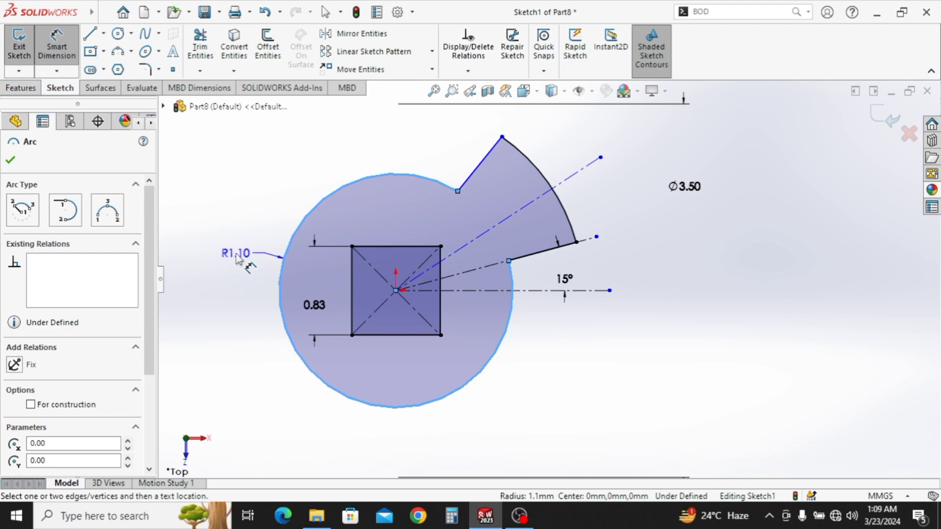
{"action": "left_click", "coordinate": [239, 258]}
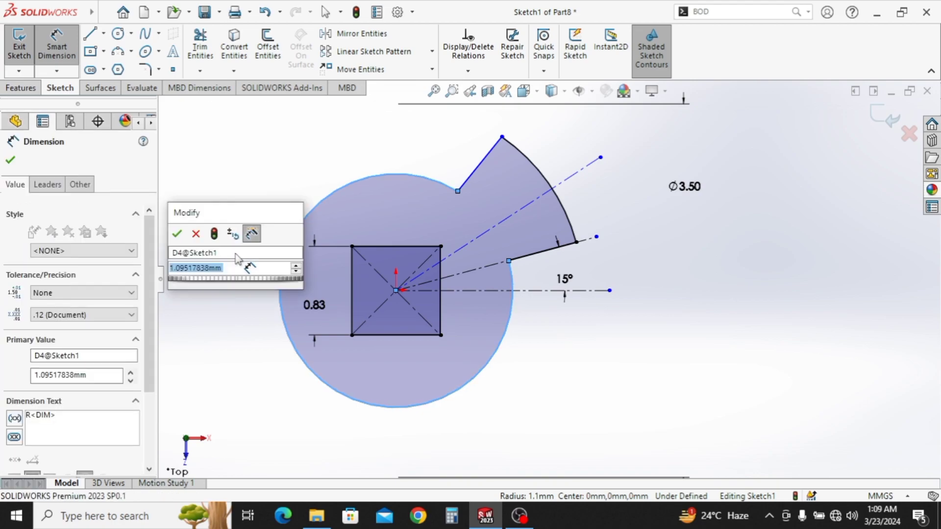
{"action": "type", "text": "1"}
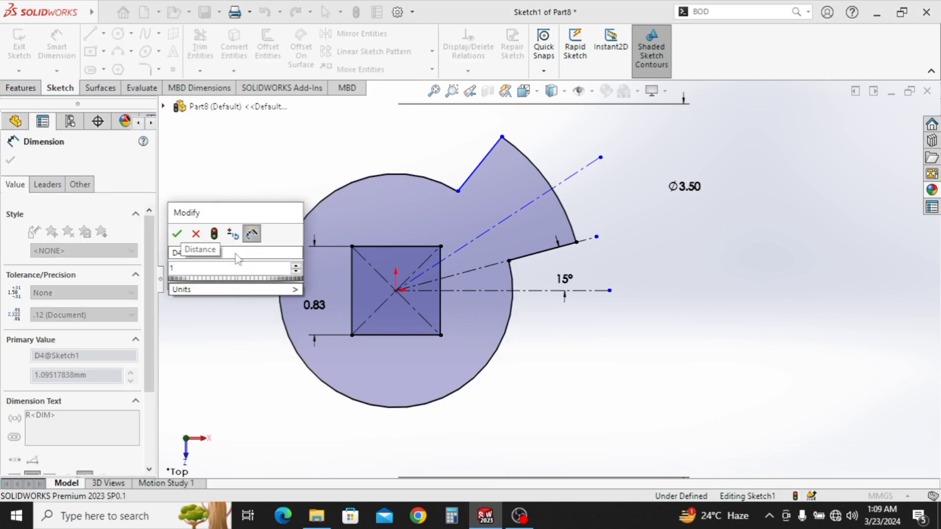
{"action": "type", "text": ".6/2"}
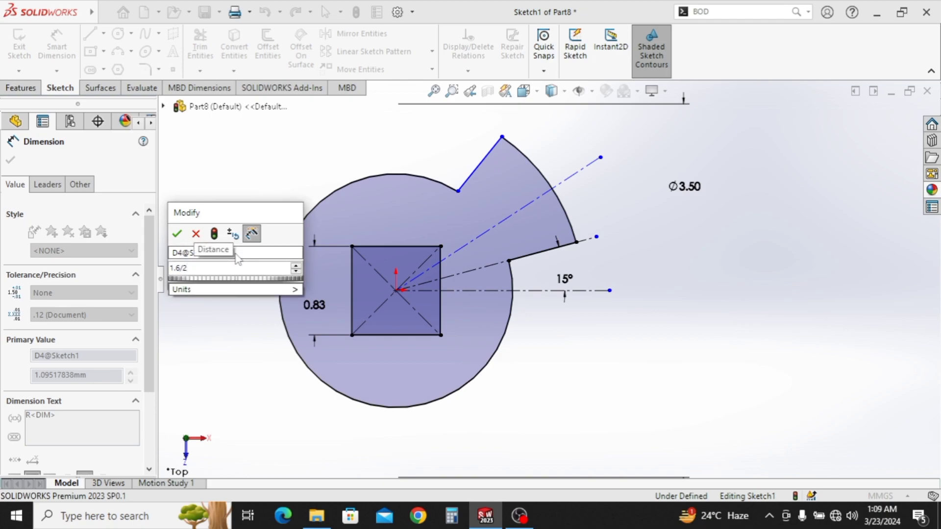
{"action": "key", "text": "Return"}
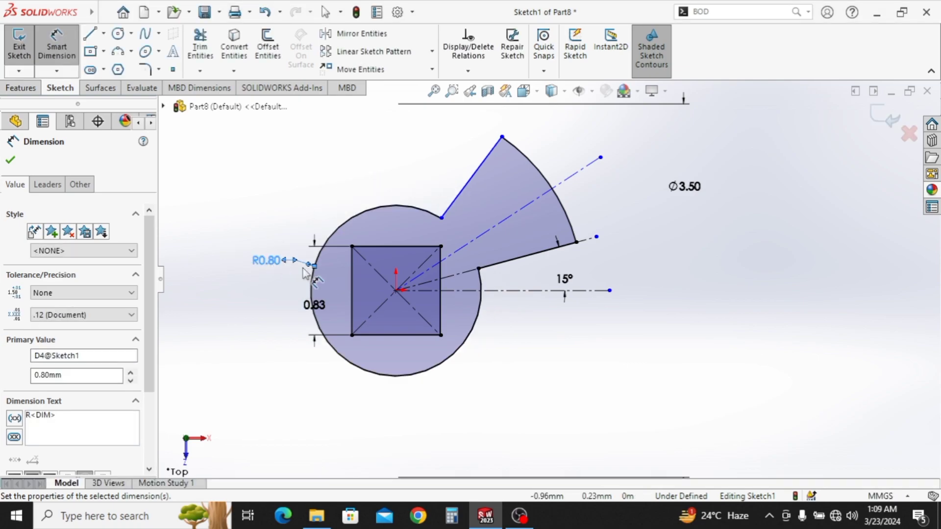
{"action": "key", "text": "Escape"}
Dimension the angle between the diagonal centerline through the lobe and the horizontal centerline to 45°
{"action": "key", "text": "f"}
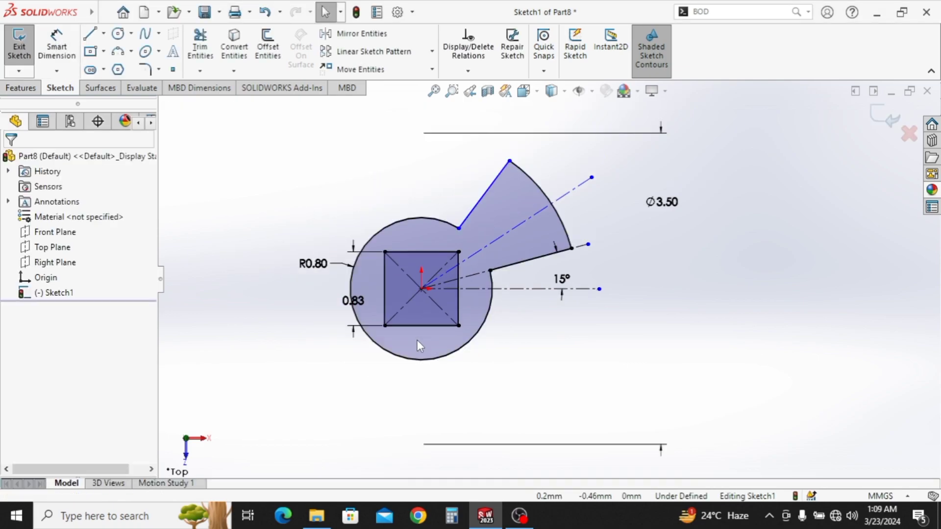
{"action": "middle_click_drag", "start_coordinate": [464, 368], "coordinate": [493, 377], "text": "ctrl"}
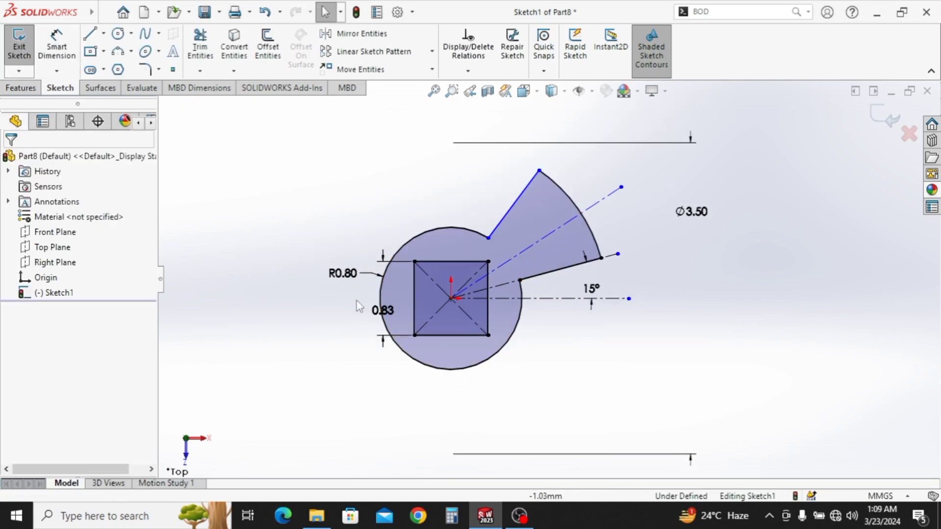
{"action": "middle_click_drag", "start_coordinate": [442, 339], "coordinate": [416, 342], "text": "ctrl"}
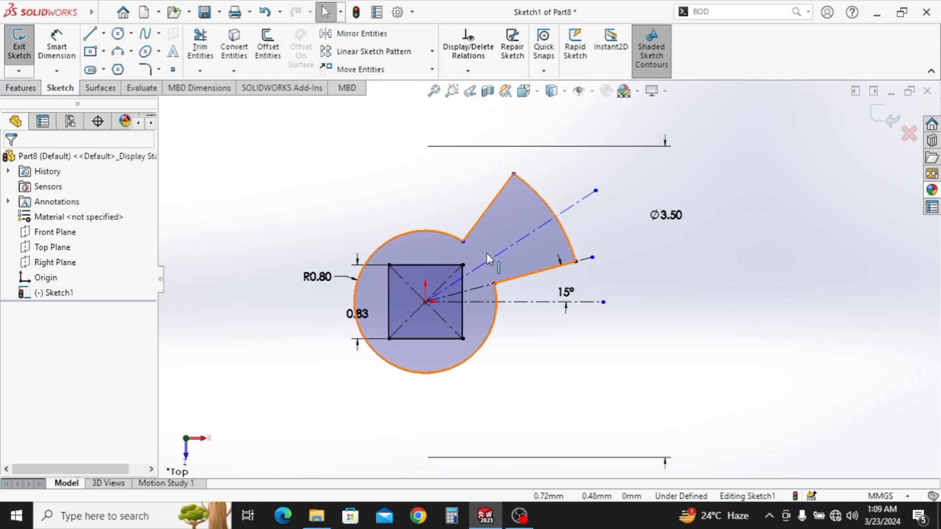
{"action": "left_click", "coordinate": [70, 48]}
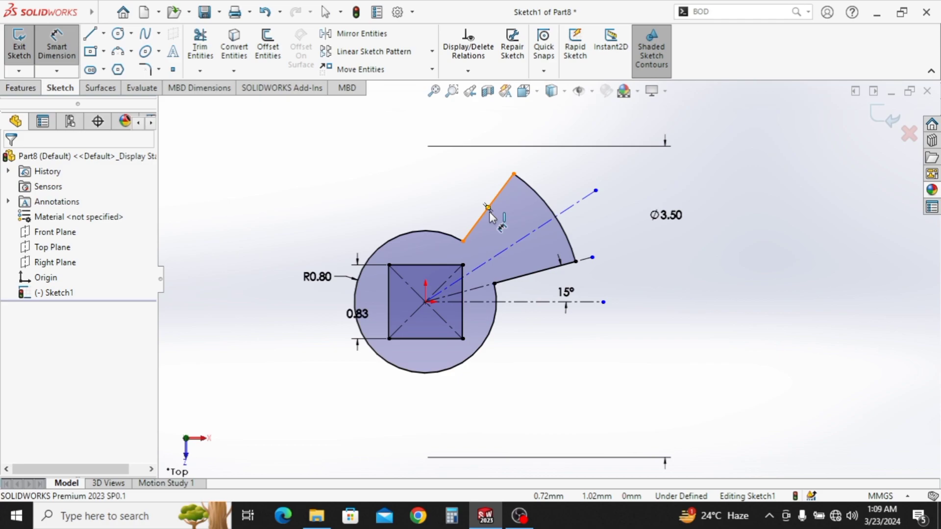
{"action": "left_click", "coordinate": [545, 234]}
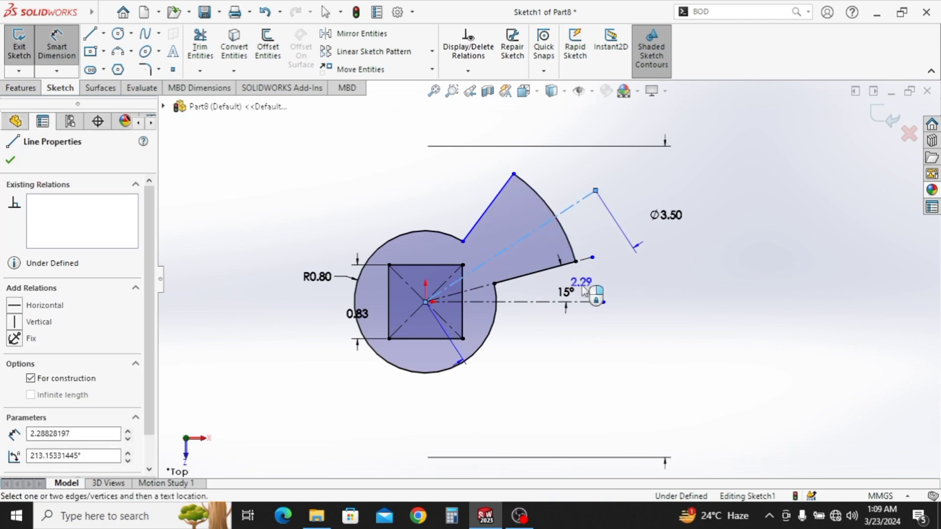
{"action": "left_click", "coordinate": [594, 302]}
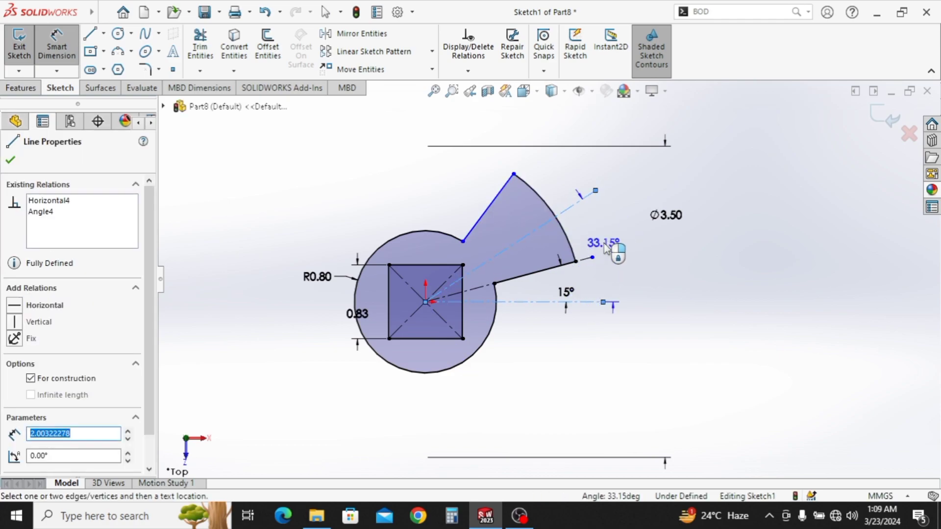
{"action": "left_click", "coordinate": [605, 246]}
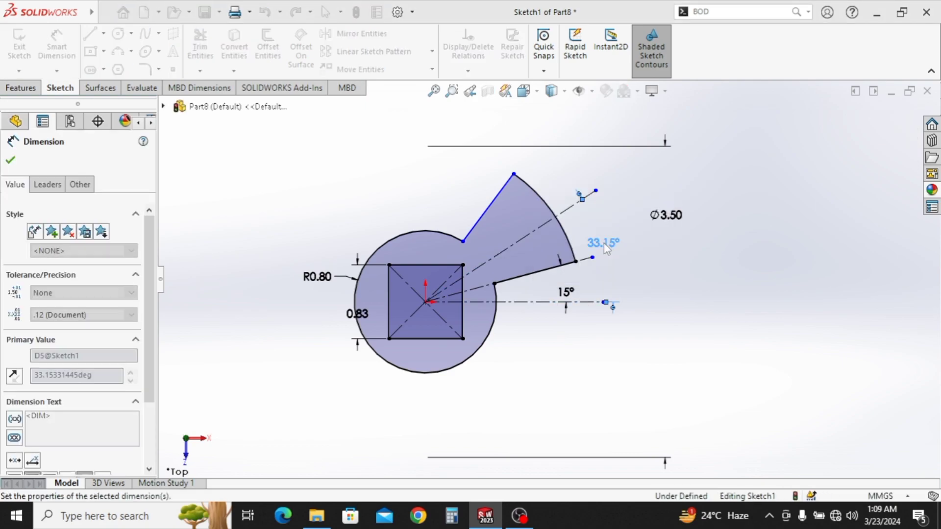
{"action": "type", "text": "45"}
{"action": "key", "text": "Return"}
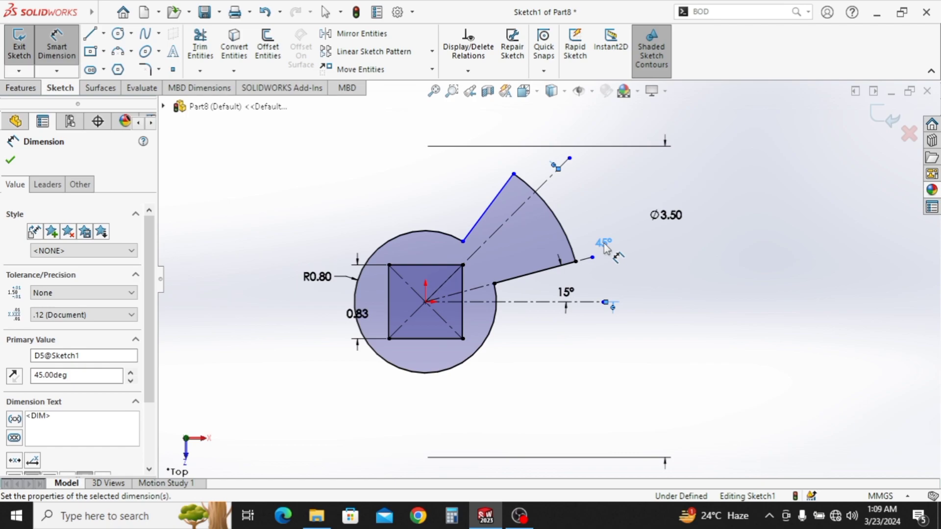
{"action": "key", "text": "Escape"}
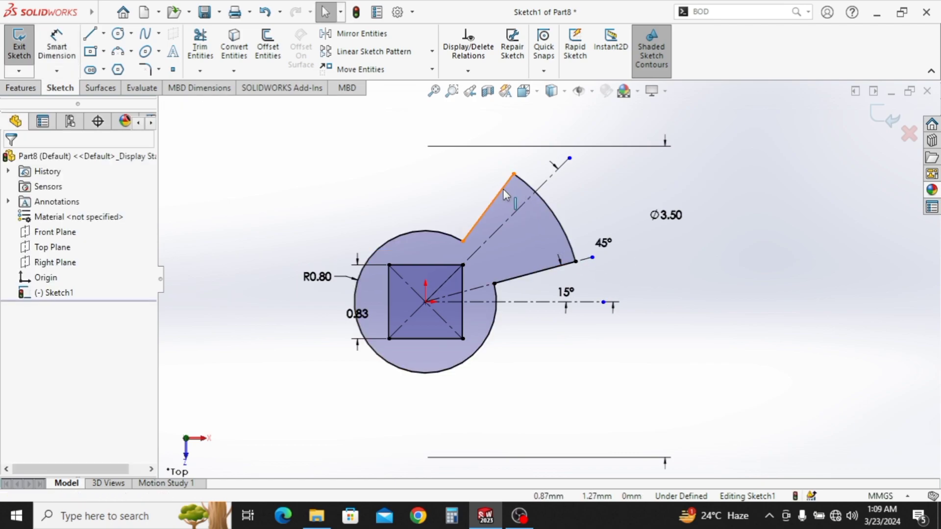
Swing the outer corner of the lobe's upper edge outward and dimension that edge's angle to the diagonal centerline to 25°
{"action": "left_click_drag", "start_coordinate": [513, 175], "coordinate": [496, 169]}
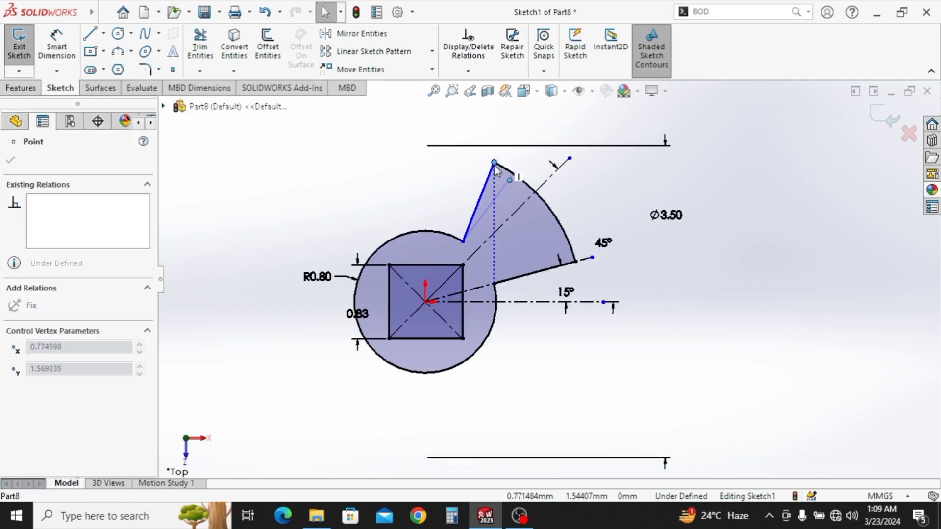
{"action": "left_click", "coordinate": [525, 291]}
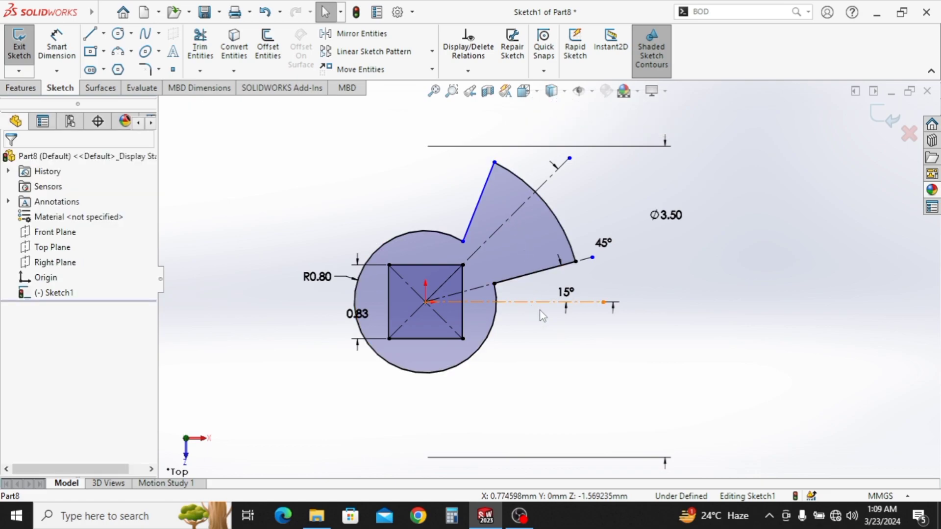
{"action": "middle_click_drag", "start_coordinate": [540, 310], "coordinate": [516, 303], "text": "ctrl"}
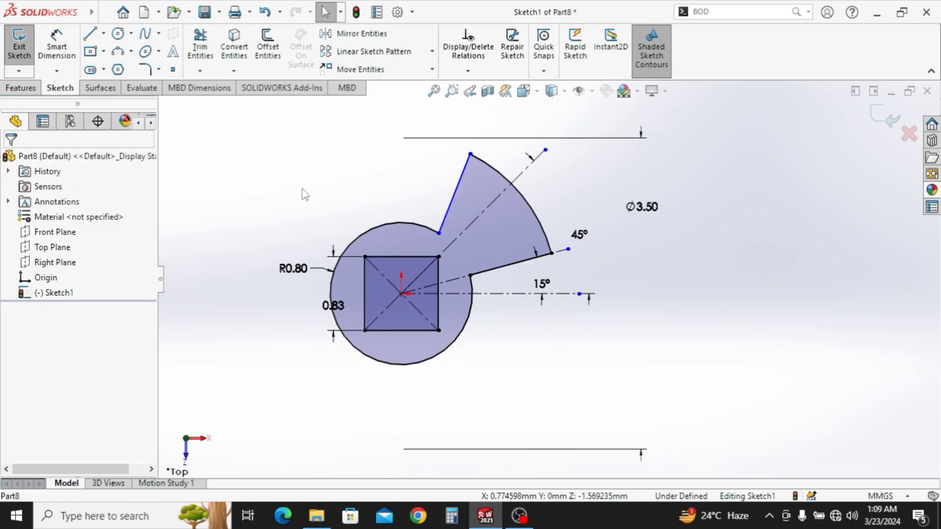
{"action": "left_click", "coordinate": [73, 47]}
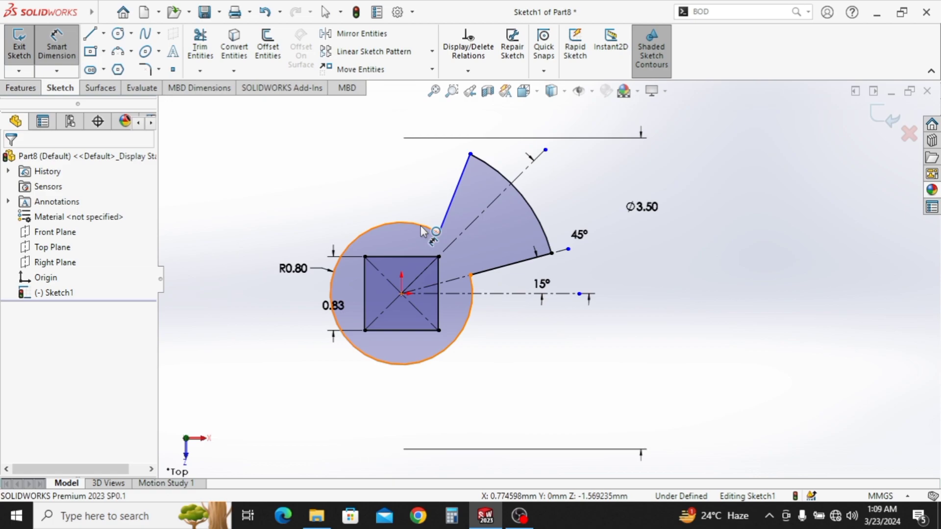
{"action": "left_click", "coordinate": [477, 221]}
{"action": "left_click", "coordinate": [449, 205]}
{"action": "left_click", "coordinate": [554, 226]}
{"action": "type", "text": "25"}
{"action": "key", "text": "Return"}
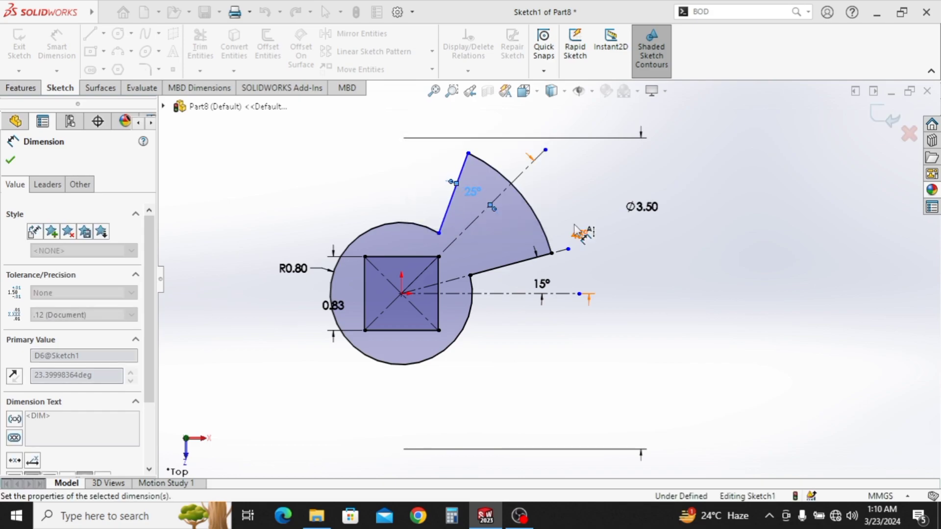
{"action": "left_click", "coordinate": [441, 225]}
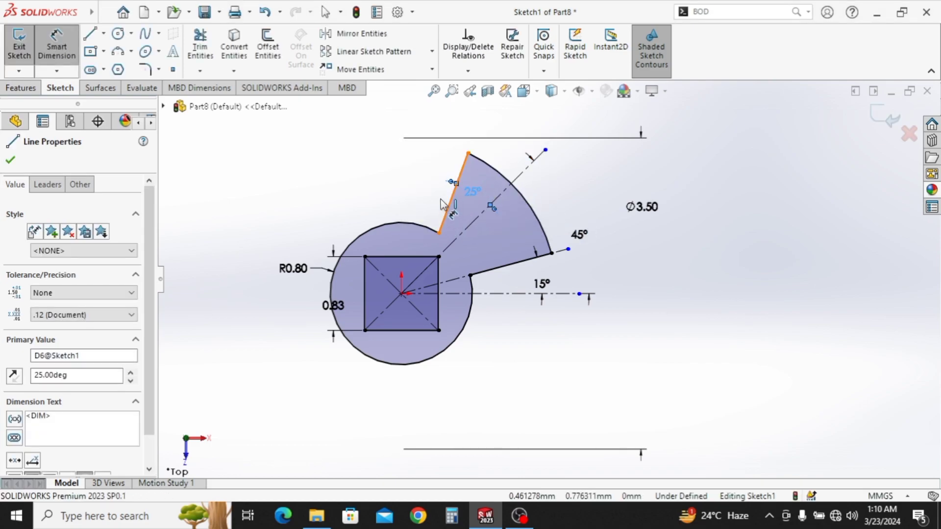
{"action": "left_click", "coordinate": [422, 181]}
{"action": "key", "text": "Escape"}
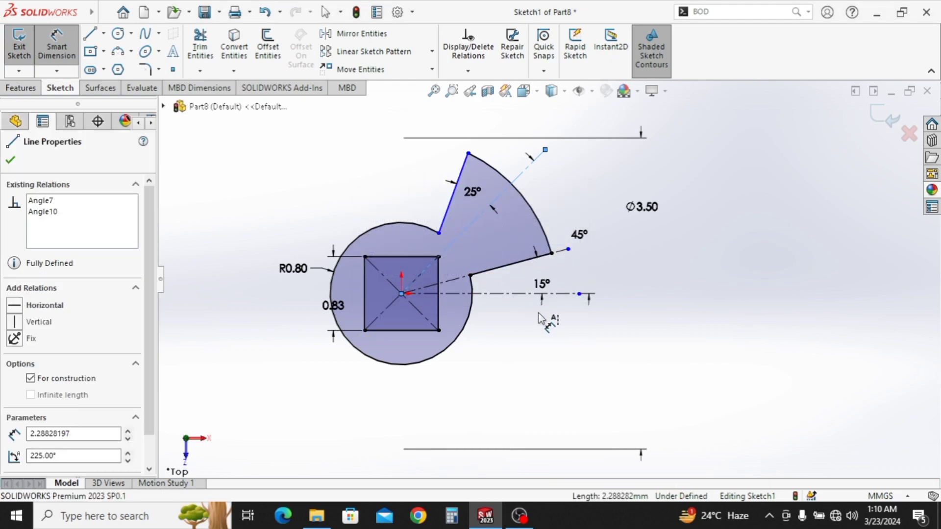
{"action": "key", "text": "Escape"}
{"action": "key", "text": "Escape"}
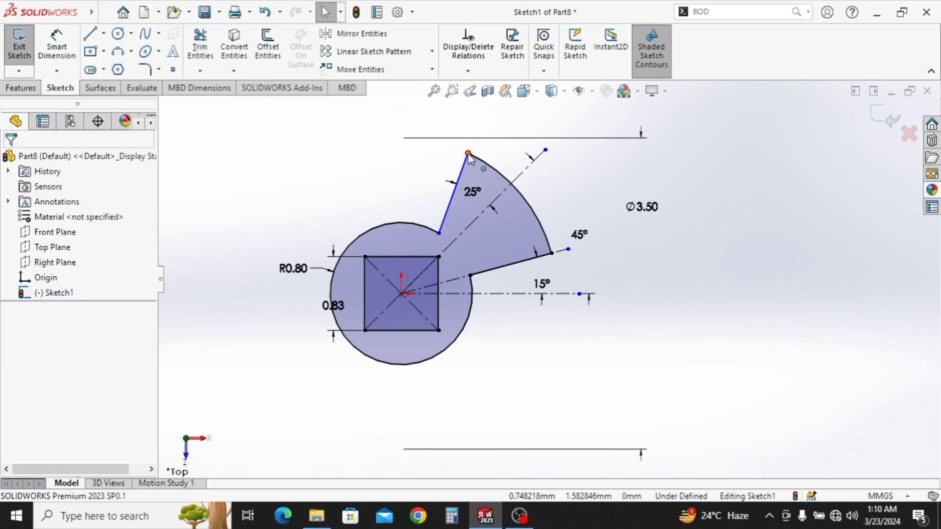
Shift the lobe's upper edge slightly by moving its outer and inner endpoints along the arcs
{"action": "left_click", "coordinate": [468, 153]}
{"action": "left_click_drag", "start_coordinate": [468, 168], "coordinate": [462, 177]}
{"action": "left_click", "coordinate": [440, 234]}
{"action": "left_click_drag", "start_coordinate": [438, 233], "coordinate": [433, 230]}
{"action": "scroll", "coordinate": [490, 262], "scroll_direction": "up", "scroll_amount": 1}
{"action": "middle_click_drag", "start_coordinate": [543, 305], "coordinate": [580, 307], "text": "ctrl"}
{"action": "left_click", "coordinate": [312, 237]}
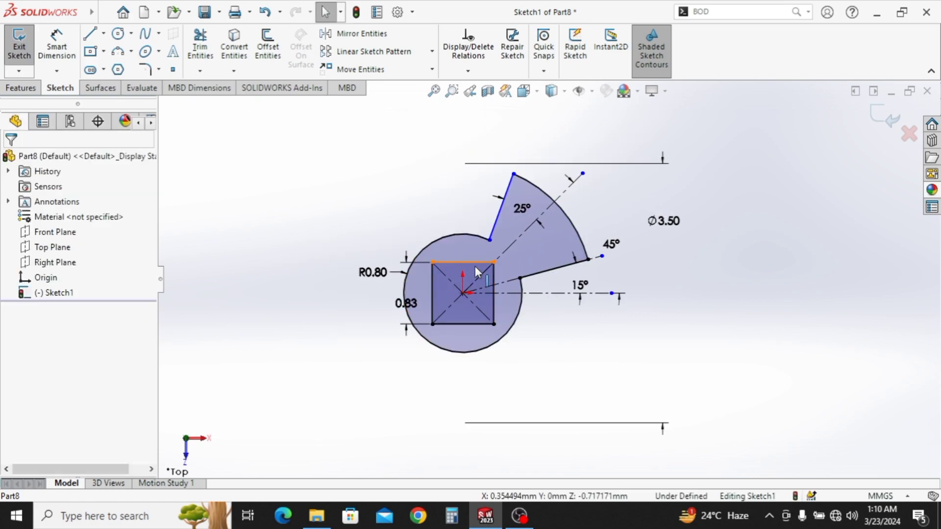
Extrude the lobed profile with its square opening to a depth of 0.2 mm, Mid Plane
{"action": "left_click", "coordinate": [20, 87]}
{"action": "left_click", "coordinate": [24, 52]}
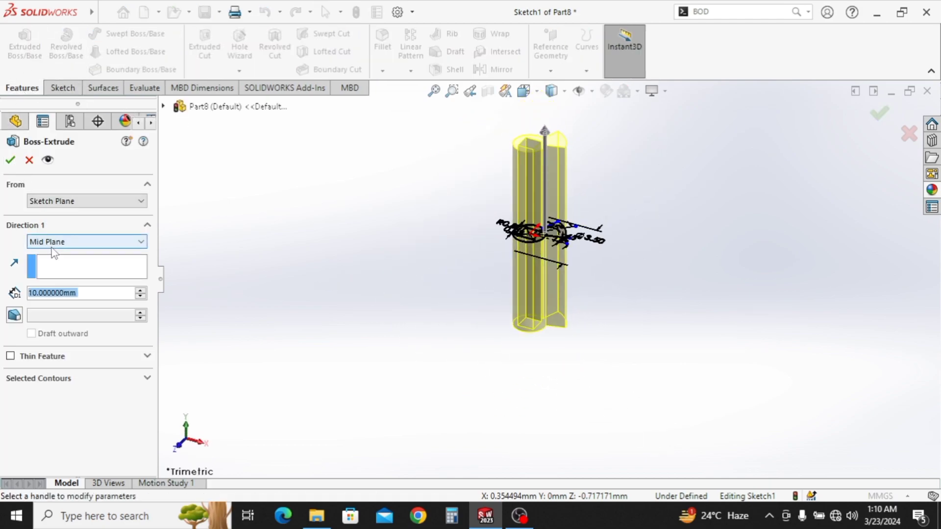
{"action": "type", "text": "0.1"}
{"action": "key", "text": "Return"}
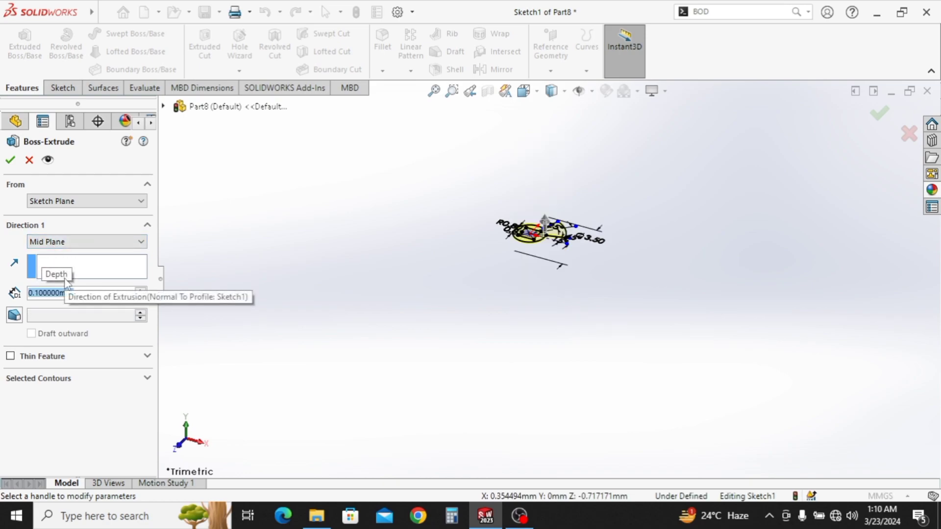
{"action": "scroll", "coordinate": [601, 227], "scroll_direction": "down", "scroll_amount": 8}
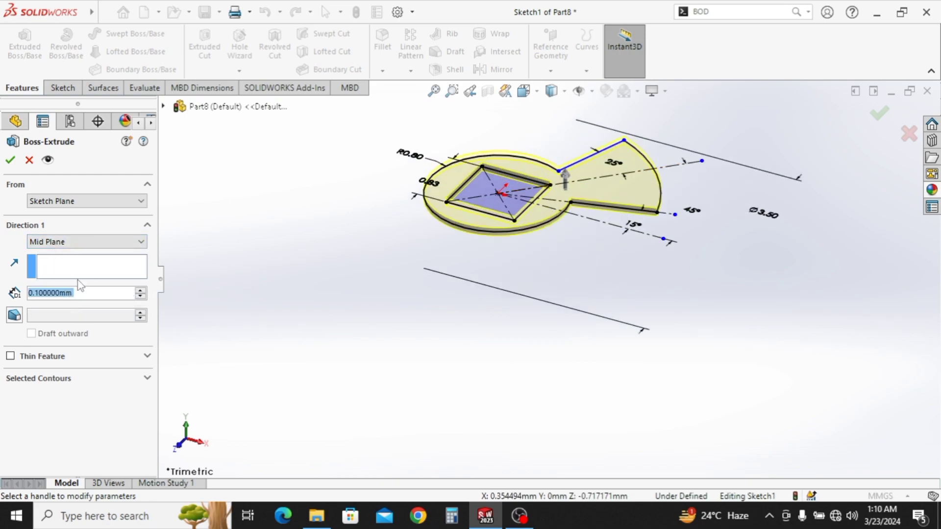
{"action": "key", "text": "Return"}
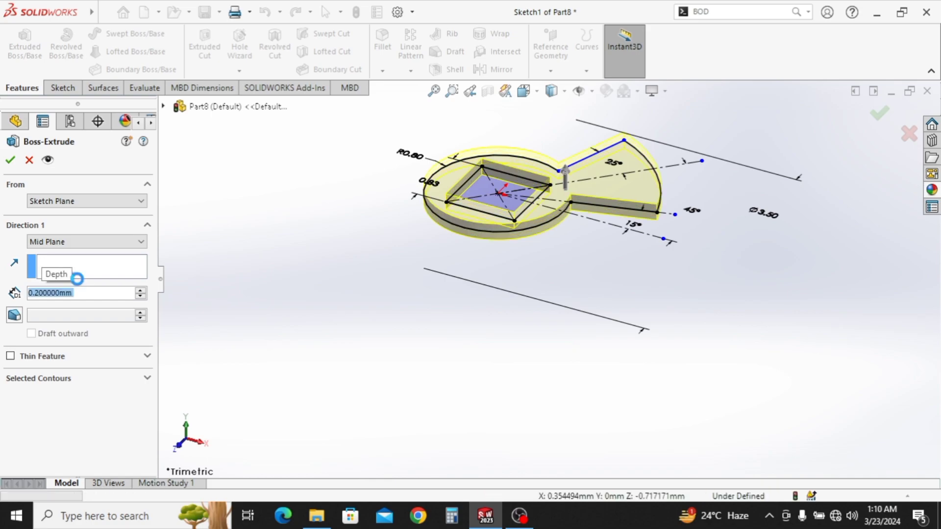
{"action": "left_click", "coordinate": [522, 336]}
Fillet the two inner corner edges where the lobe meets the round body with a 0.13 mm radius
{"action": "middle_click_drag", "start_coordinate": [524, 309], "coordinate": [496, 363], "text": "ctrl"}
{"action": "left_click", "coordinate": [382, 74]}
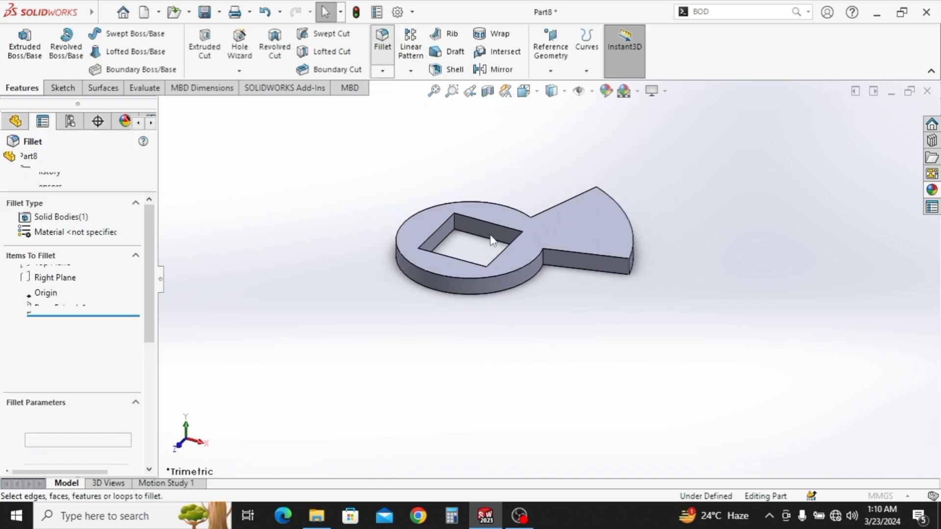
{"action": "type", "text": ".13"}
{"action": "key", "text": "Return"}
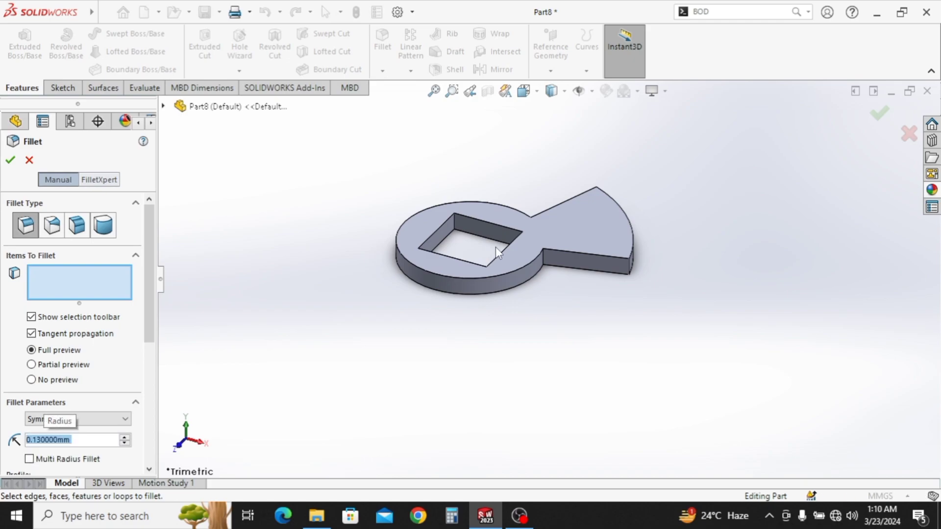
{"action": "left_click", "coordinate": [545, 254]}
{"action": "middle_click_drag", "start_coordinate": [576, 291], "coordinate": [516, 308]}
{"action": "left_click", "coordinate": [520, 231]}
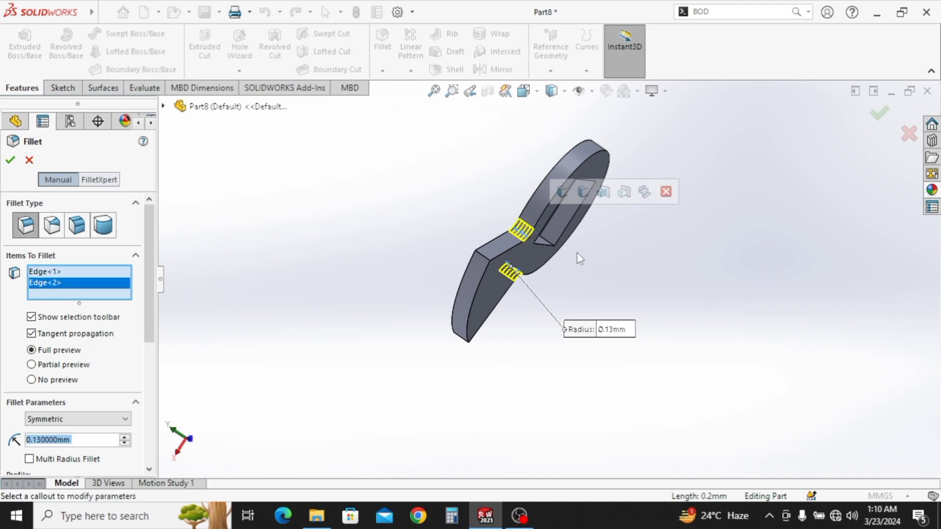
{"action": "middle_click_drag", "start_coordinate": [580, 254], "coordinate": [682, 261]}
{"action": "key", "text": "Return"}
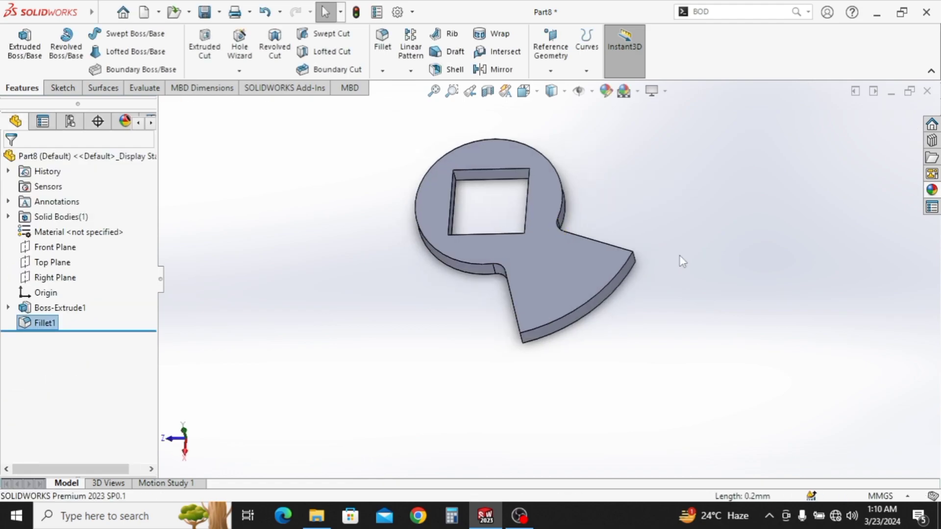
Start a fillet on one inner corner edge of the square opening with a 0.1 mm radius
{"action": "middle_click_drag", "start_coordinate": [571, 266], "coordinate": [442, 304]}
{"action": "left_click", "coordinate": [383, 42]}
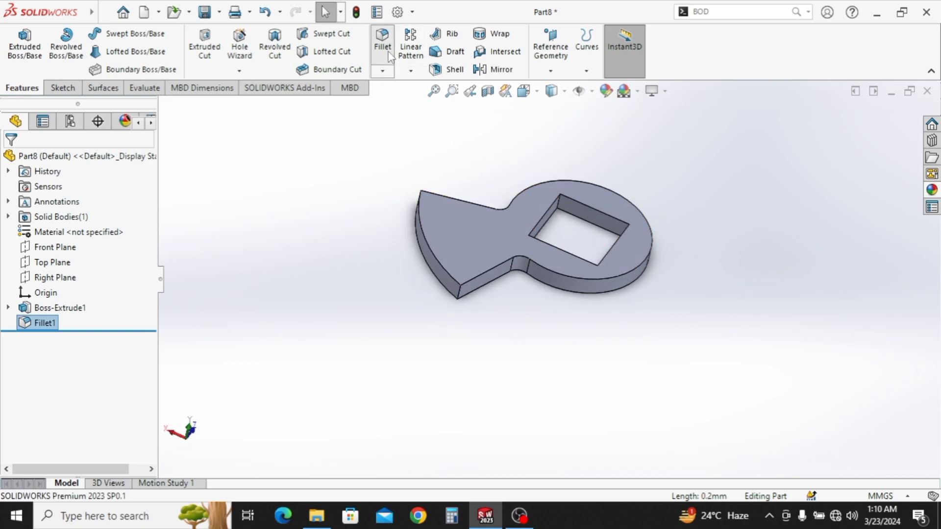
{"action": "left_click", "coordinate": [559, 200]}
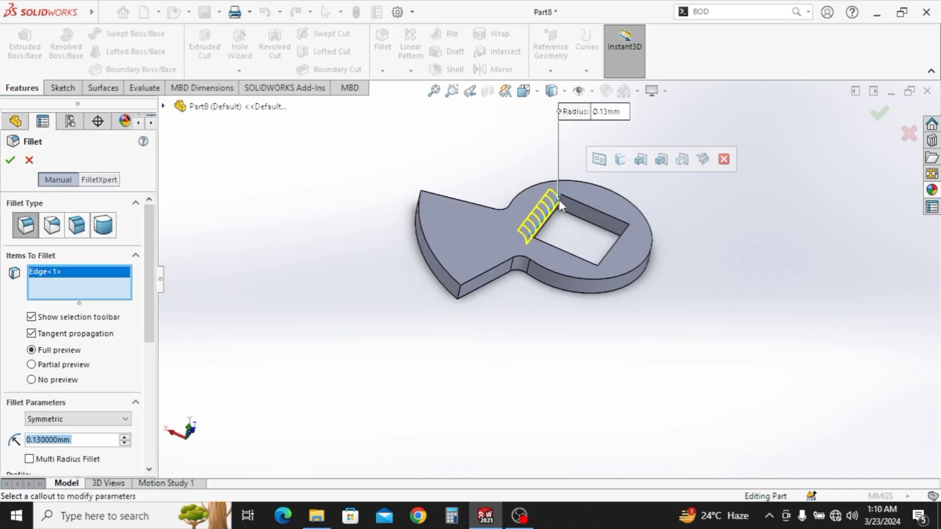
{"action": "left_click", "coordinate": [555, 206]}
{"action": "left_click", "coordinate": [556, 208]}
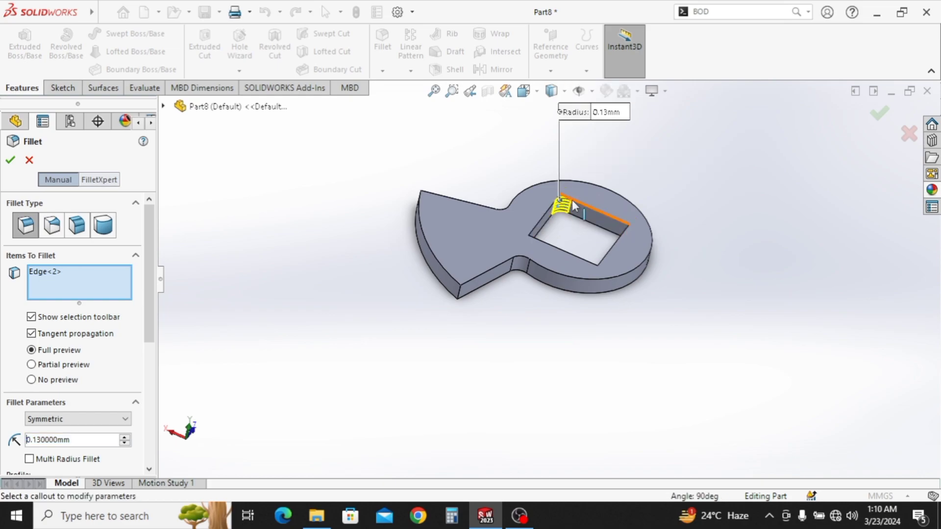
{"action": "scroll", "coordinate": [579, 207], "scroll_direction": "down", "scroll_amount": 3}
{"action": "scroll", "coordinate": [554, 216], "scroll_direction": "down", "scroll_amount": 2}
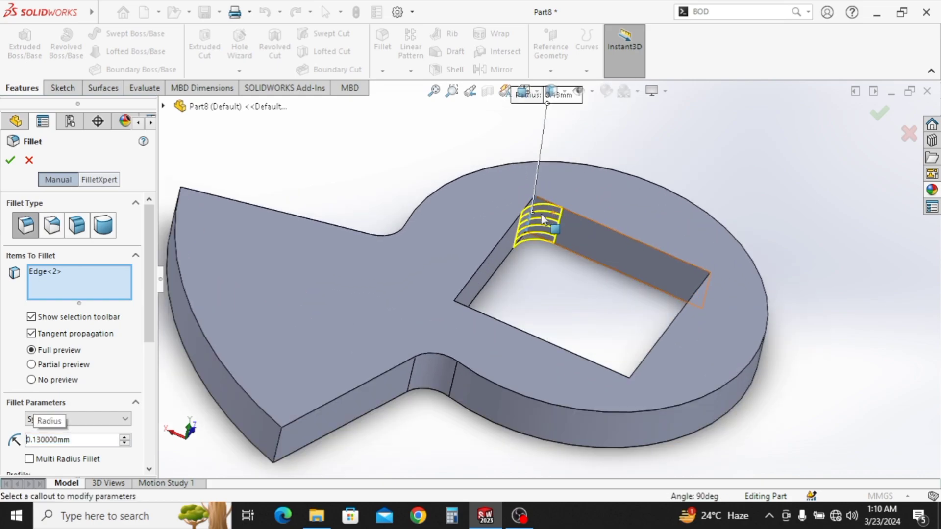
{"action": "scroll", "coordinate": [545, 237], "scroll_direction": "down", "scroll_amount": 2}
{"action": "scroll", "coordinate": [536, 252], "scroll_direction": "up", "scroll_amount": 3}
{"action": "middle_click_drag", "start_coordinate": [534, 293], "coordinate": [549, 309]}
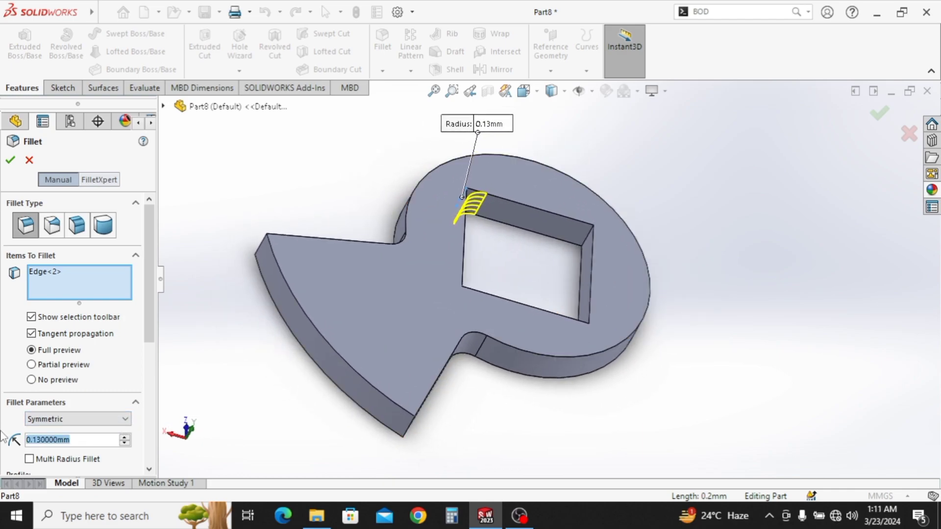
{"action": "type", "text": "0.1"}
{"action": "key", "text": "Return"}
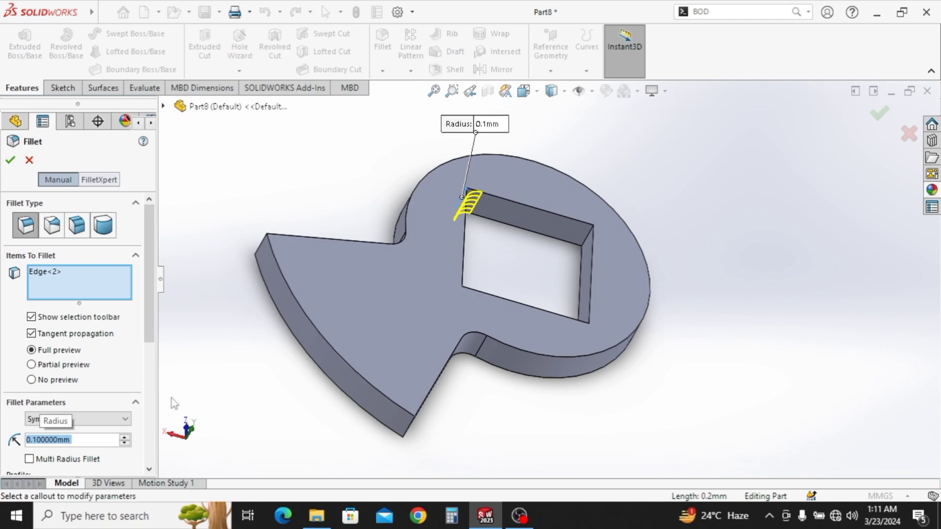
Include the square opening's other three corner edges in the fillet and apply it
{"action": "left_click", "coordinate": [586, 243]}
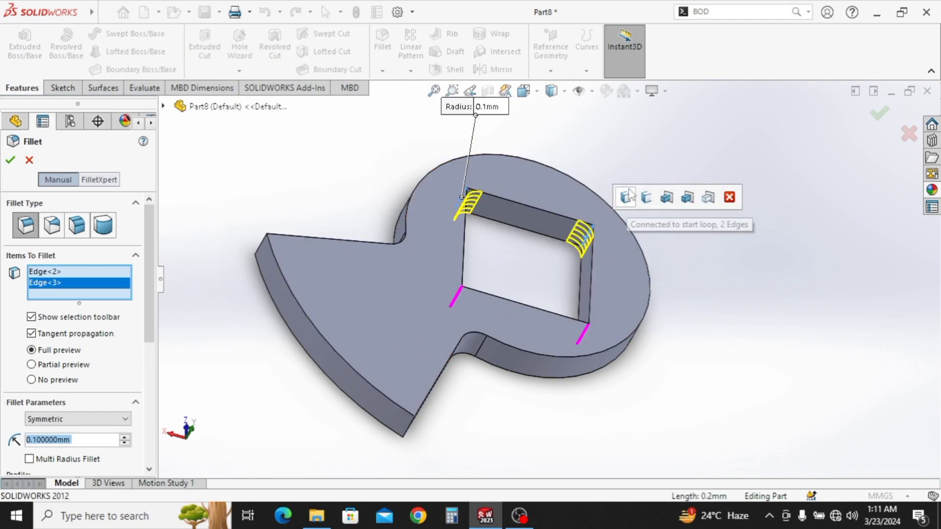
{"action": "left_click", "coordinate": [633, 195]}
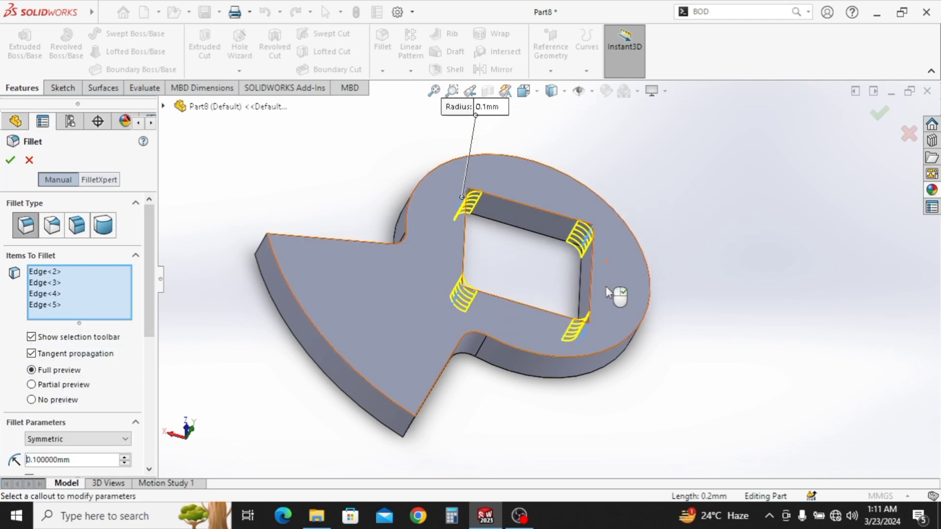
{"action": "left_click", "coordinate": [12, 159]}
{"action": "left_click", "coordinate": [368, 211]}
{"action": "scroll", "coordinate": [487, 281], "scroll_direction": "up", "scroll_amount": 2}
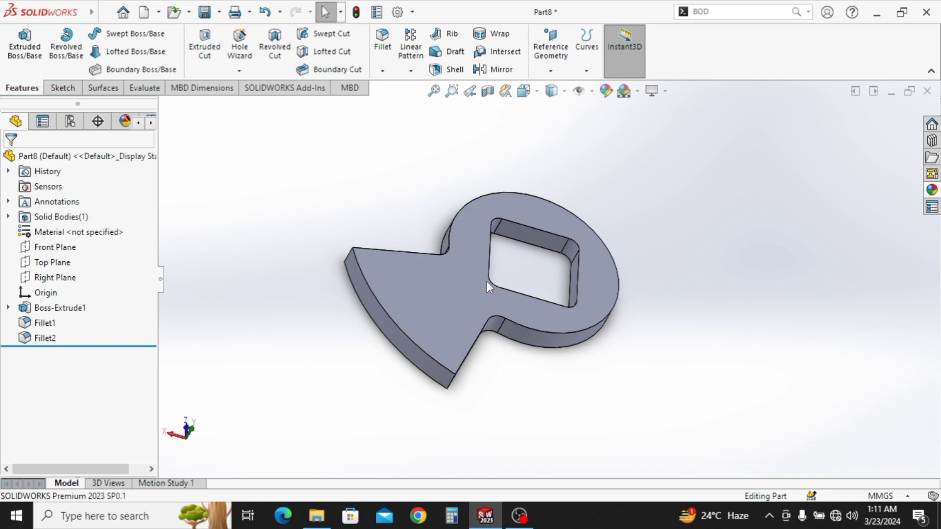
On the plate's flat face, sketch a small circle about 0.1 mm in diameter where the lobe joins the round body, near one fillet
{"action": "left_click", "coordinate": [441, 303]}
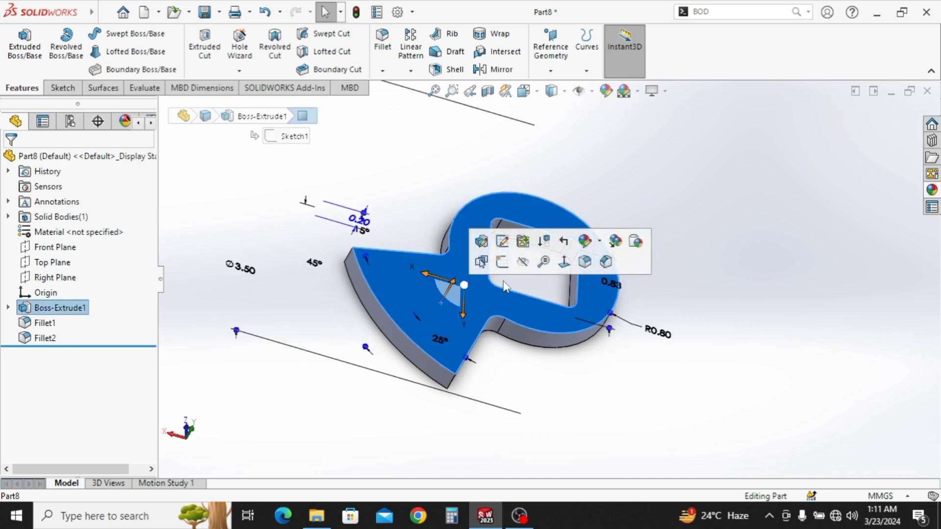
{"action": "left_click", "coordinate": [501, 261]}
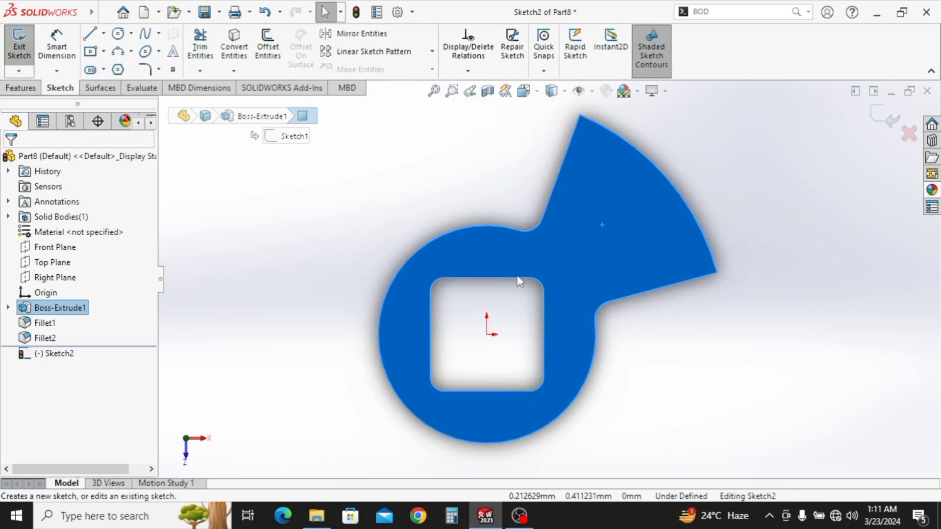
{"action": "scroll", "coordinate": [517, 256], "scroll_direction": "down", "scroll_amount": 3}
{"action": "left_click", "coordinate": [118, 35]}
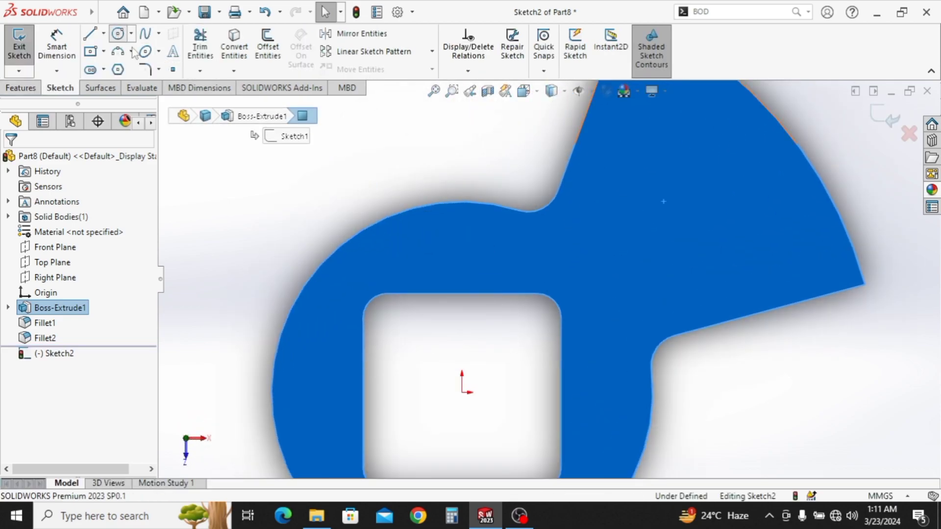
{"action": "left_click", "coordinate": [575, 224]}
{"action": "left_click", "coordinate": [584, 233]}
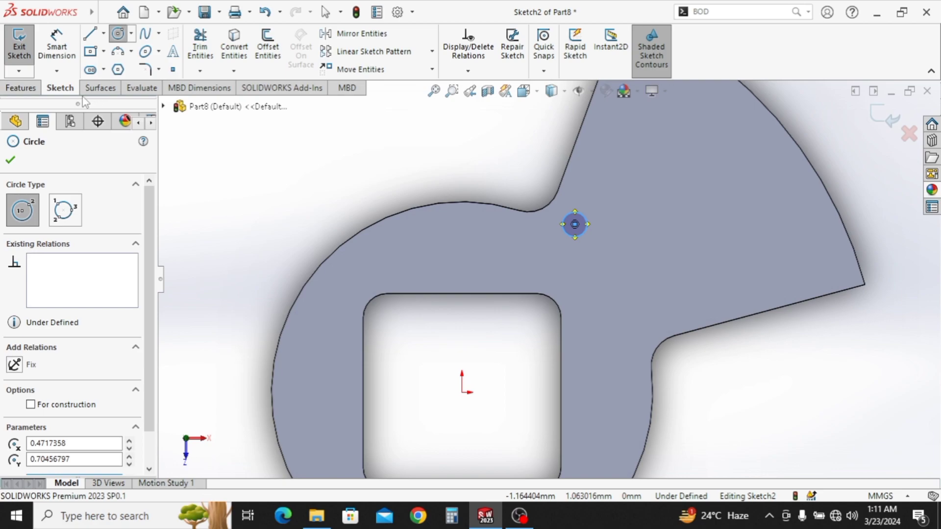
Extrude-cut the small circle with the Through All end condition
{"action": "left_click", "coordinate": [22, 88]}
{"action": "left_click", "coordinate": [199, 48]}
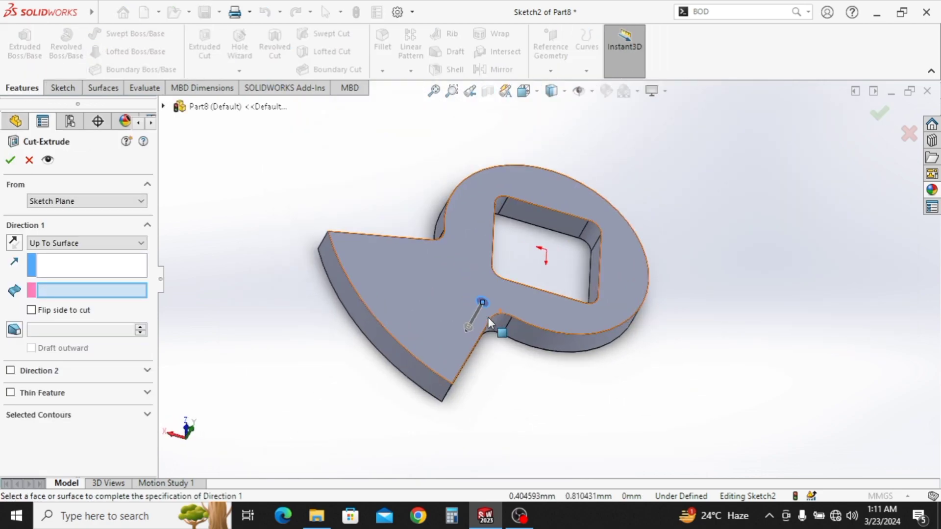
{"action": "left_click", "coordinate": [86, 243]}
{"action": "left_click", "coordinate": [67, 265]}
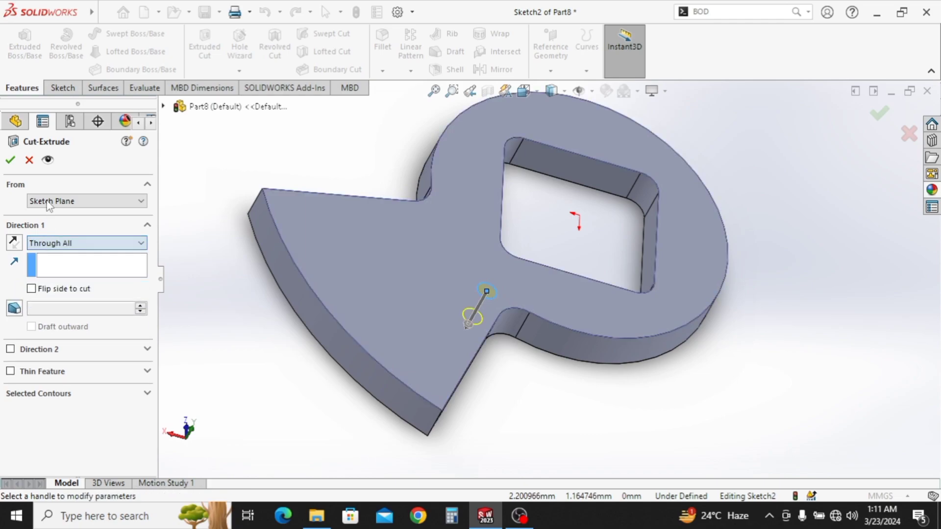
{"action": "left_click", "coordinate": [10, 160]}
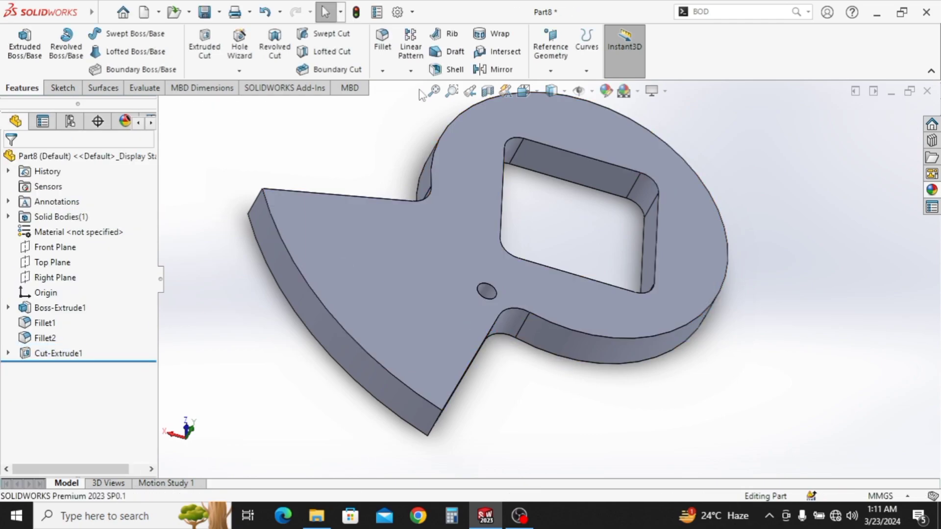
Chamfer the small hole's edges on both faces of the plate by 0.01 mm at 45°
{"action": "left_click", "coordinate": [382, 71]}
{"action": "left_click", "coordinate": [404, 103]}
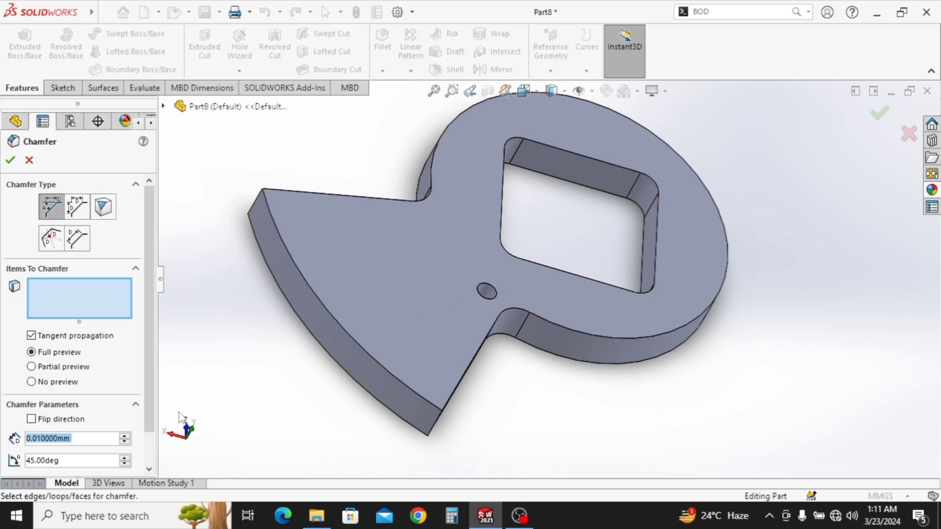
{"action": "left_click", "coordinate": [492, 285]}
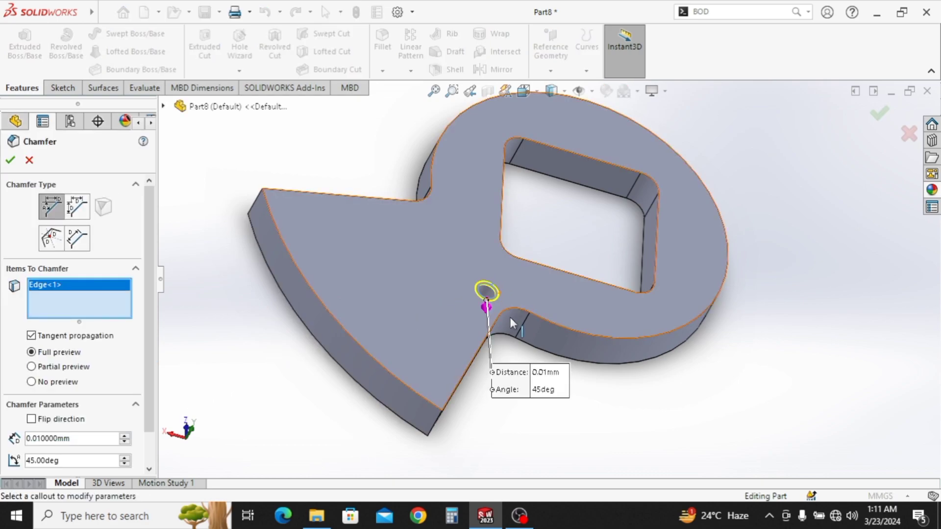
{"action": "middle_click_drag", "start_coordinate": [510, 317], "coordinate": [539, 180]}
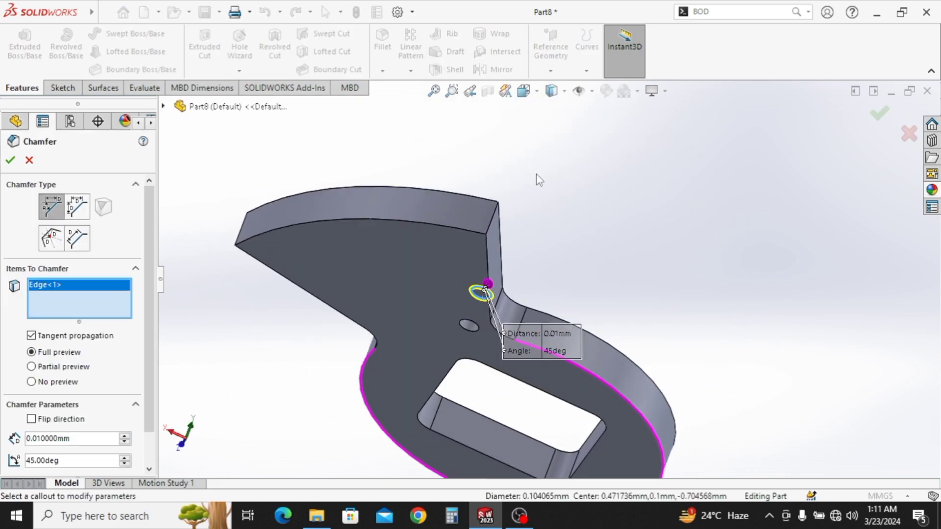
{"action": "left_click", "coordinate": [465, 326]}
{"action": "left_click", "coordinate": [880, 113]}
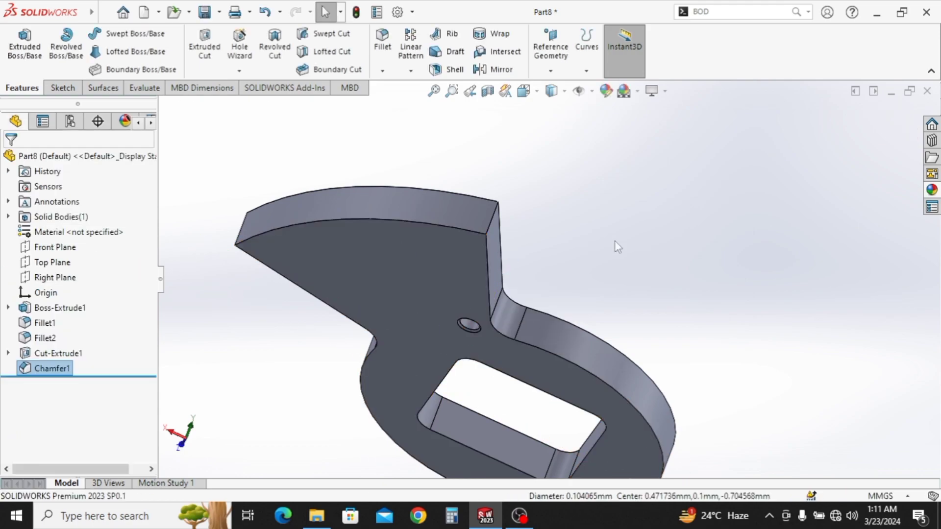
{"action": "middle_click_drag", "start_coordinate": [557, 280], "coordinate": [513, 430]}
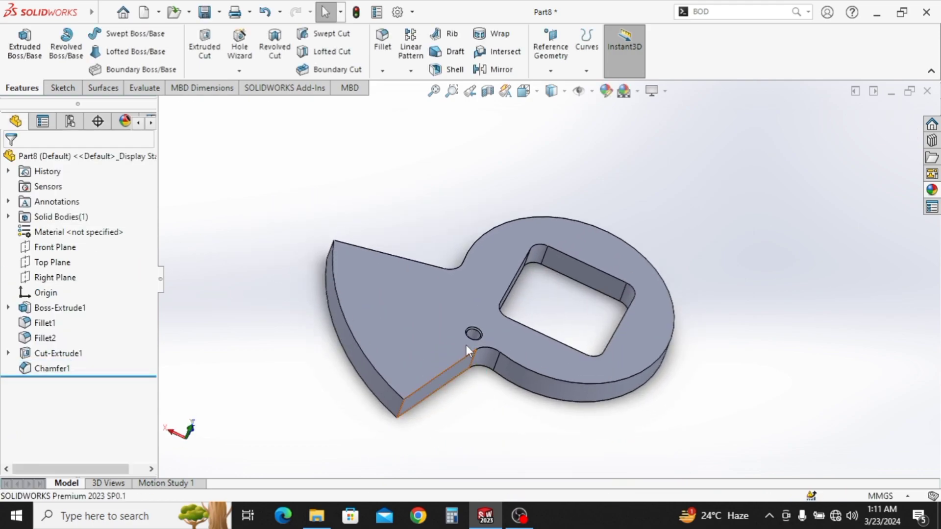
Save the lobed plate under the name Part 4 and close its document
{"action": "key", "text": "ctrl+s"}
{"action": "left_click", "coordinate": [410, 189]}
{"action": "left_click", "coordinate": [397, 339]}
{"action": "left_click", "coordinate": [394, 339]}
{"action": "key", "text": "BackSpace"}
{"action": "type", "text": "4"}
{"action": "key", "text": "Return"}
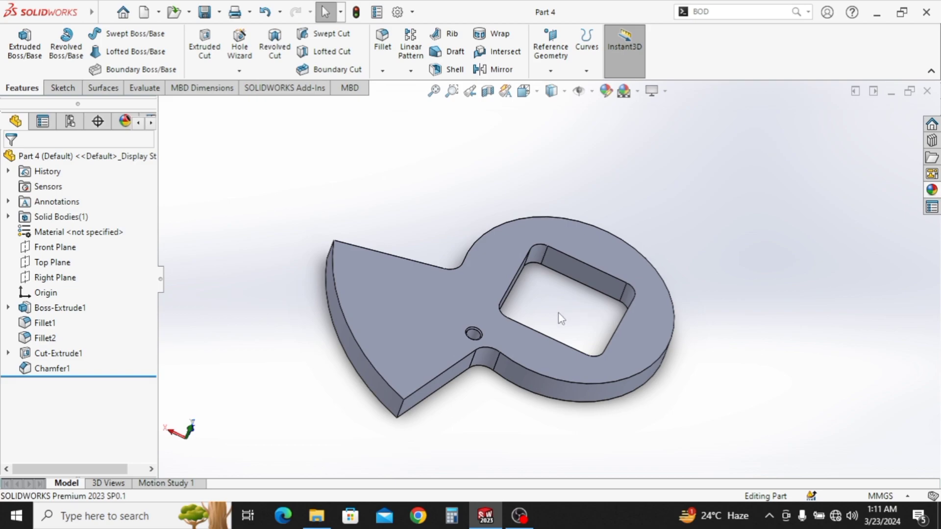
{"action": "scroll", "coordinate": [557, 312], "scroll_direction": "up", "scroll_amount": 2}
{"action": "middle_click_drag", "start_coordinate": [558, 313], "coordinate": [542, 302]}
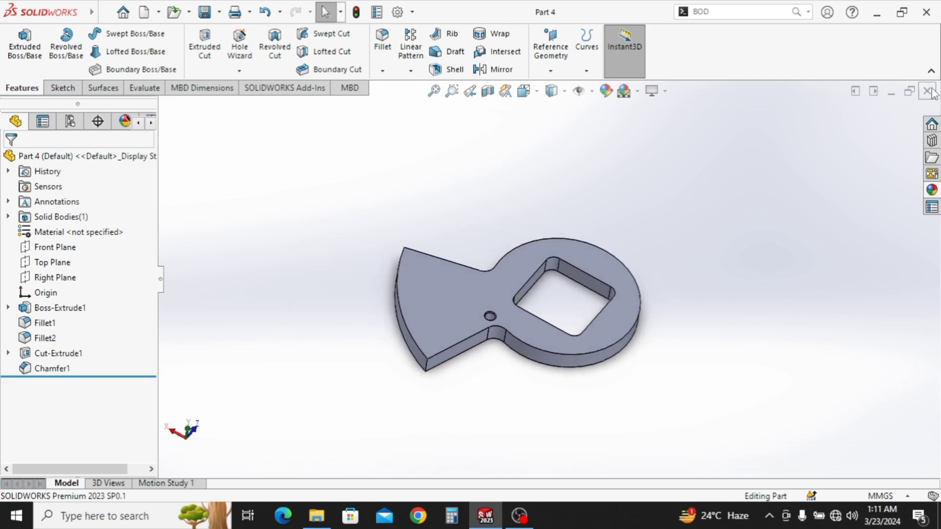
{"action": "left_click", "coordinate": [929, 91]}
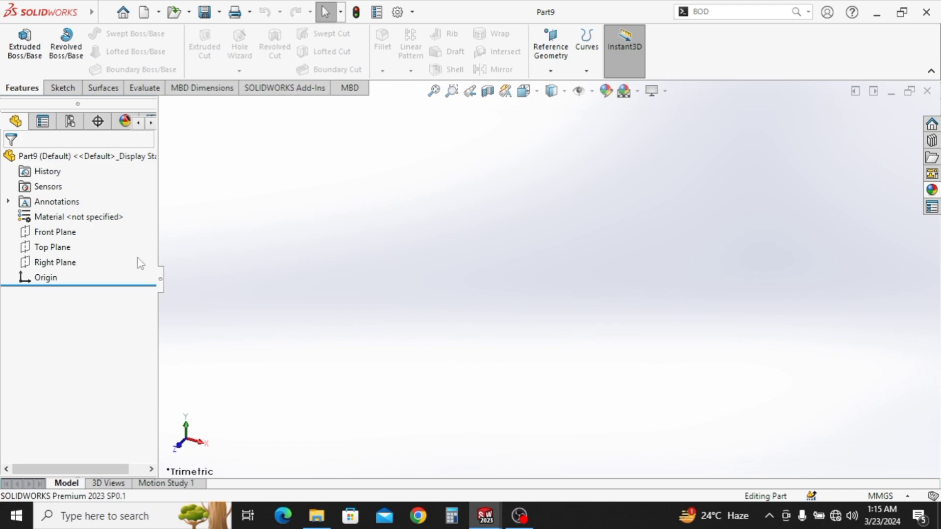
Open a sketch on the Right Plane of the new part and draw a horizontal centerline starting at the origin
{"action": "left_click", "coordinate": [54, 262]}
{"action": "left_click", "coordinate": [79, 242]}
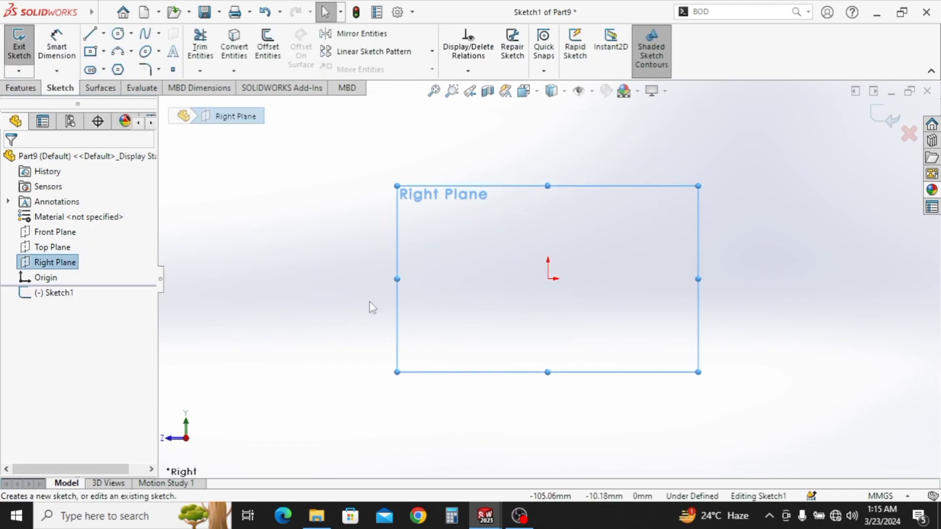
{"action": "left_click", "coordinate": [105, 12]}
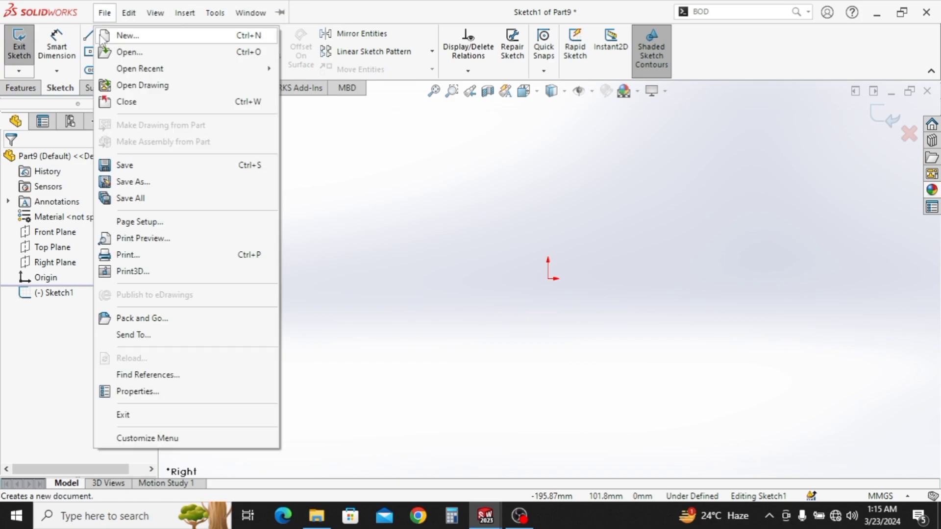
{"action": "left_click", "coordinate": [400, 192]}
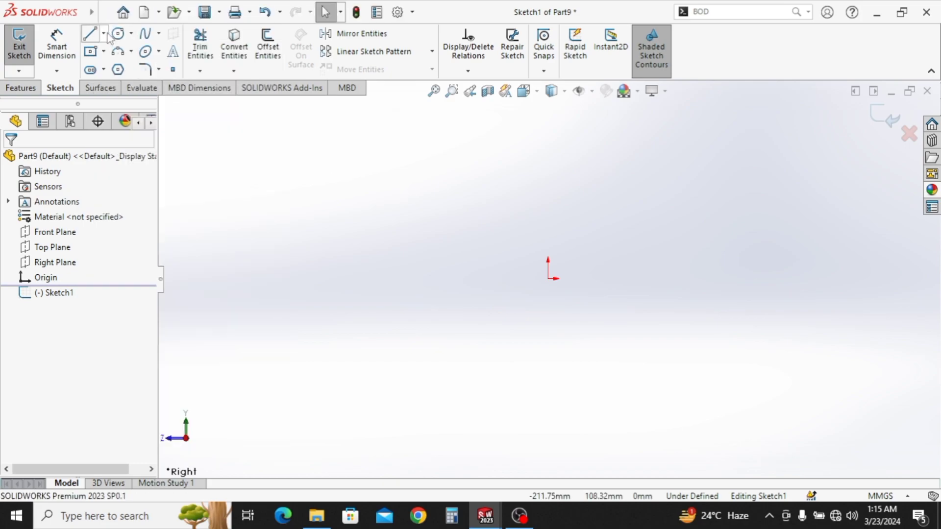
{"action": "left_click", "coordinate": [104, 33]}
{"action": "left_click", "coordinate": [125, 67]}
{"action": "middle_click_drag", "start_coordinate": [591, 293], "coordinate": [437, 326], "text": "ctrl"}
{"action": "left_click", "coordinate": [397, 312]}
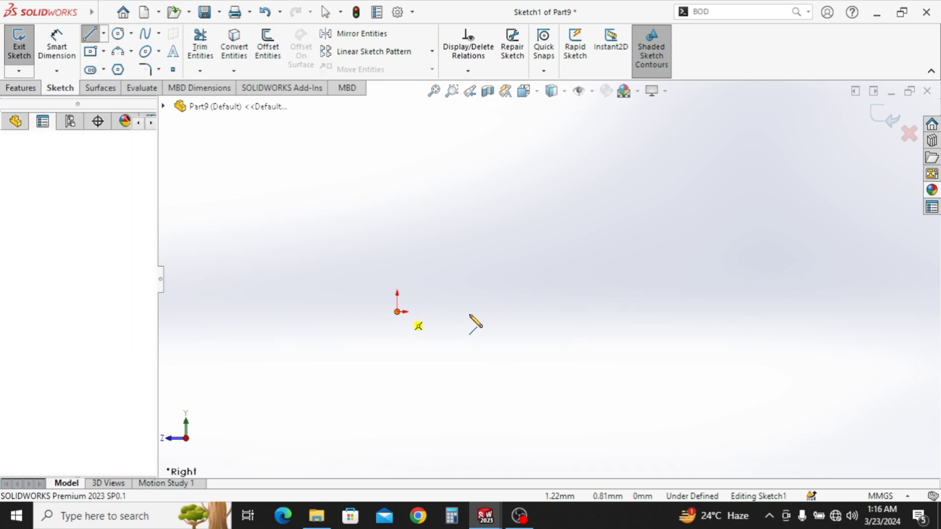
{"action": "double_click", "coordinate": [603, 311]}
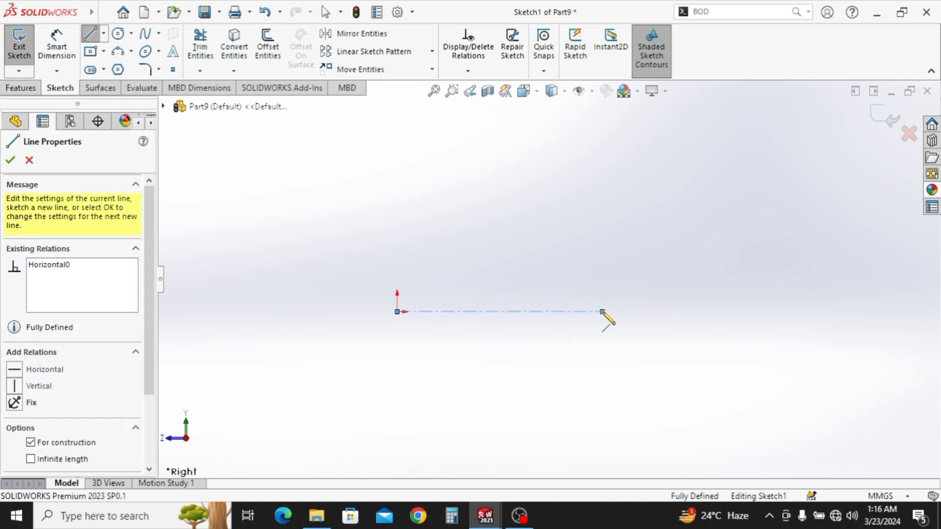
{"action": "right_click", "coordinate": [253, 154]}
{"action": "left_click", "coordinate": [269, 164]}
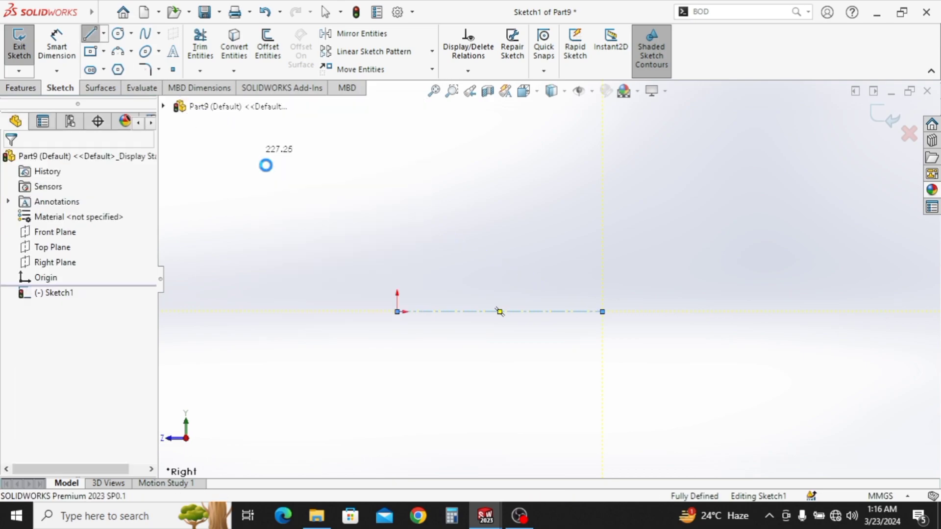
Draw the flange outline above the origin with a small 45° step on its outer side and a horizontal top edge about 20 mm long
{"action": "left_click", "coordinate": [91, 34]}
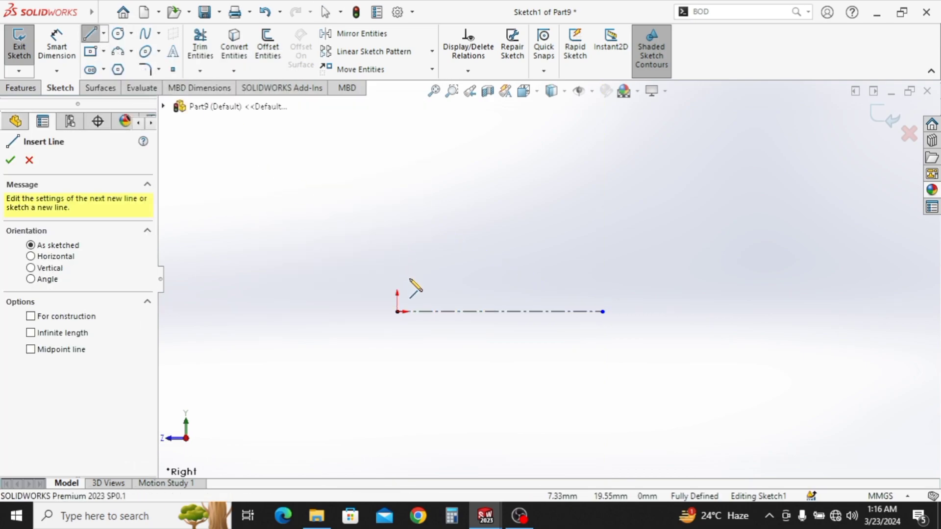
{"action": "left_click", "coordinate": [397, 218]}
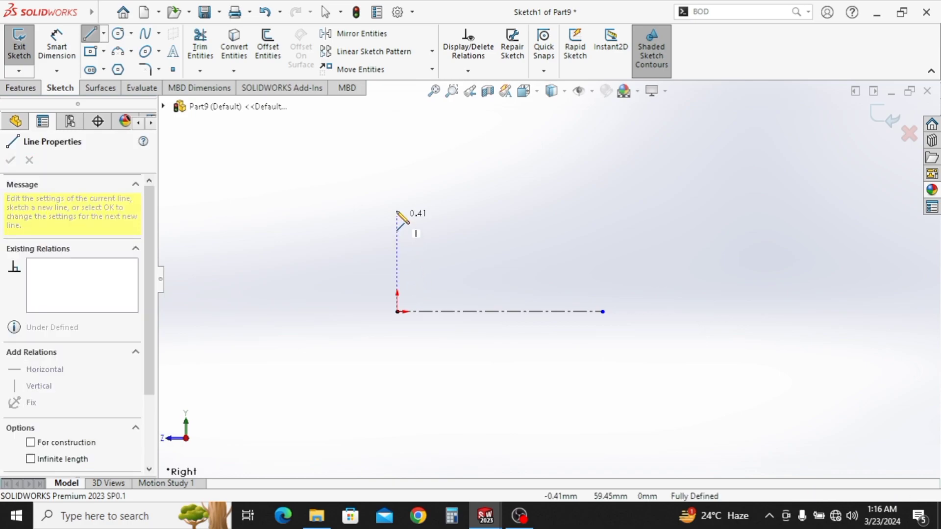
{"action": "left_click", "coordinate": [397, 175]}
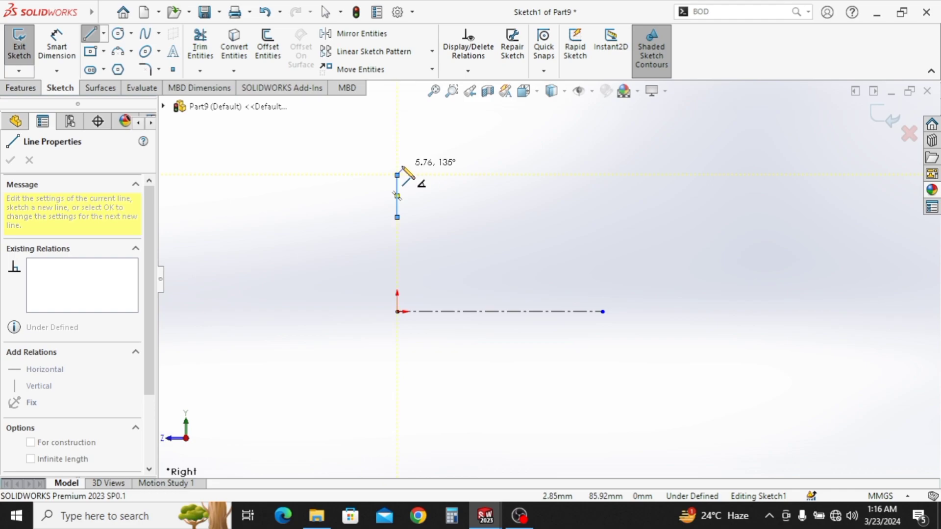
{"action": "left_click", "coordinate": [404, 111]}
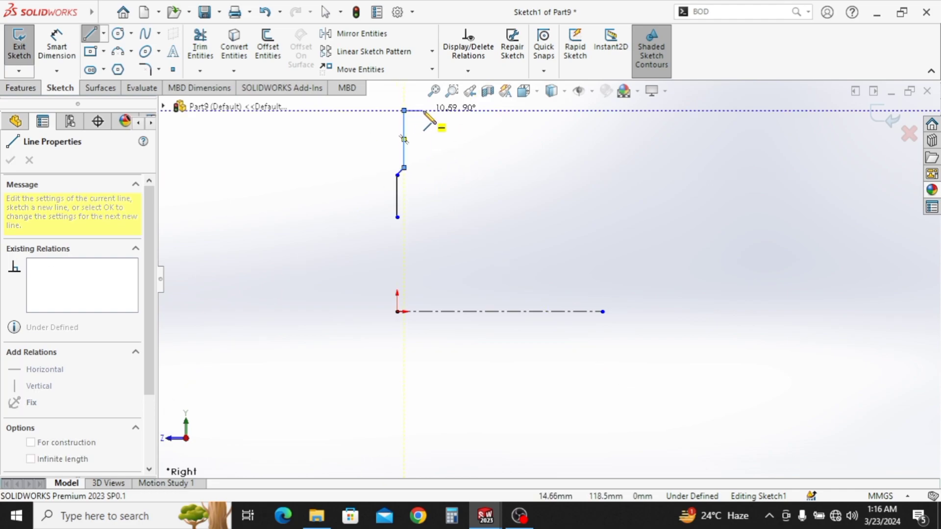
{"action": "left_click", "coordinate": [439, 110]}
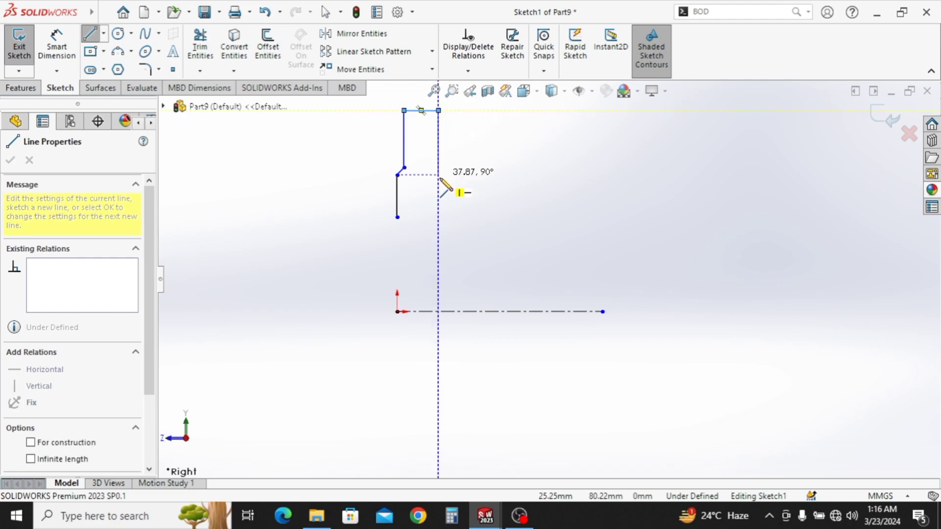
{"action": "left_click", "coordinate": [438, 196]}
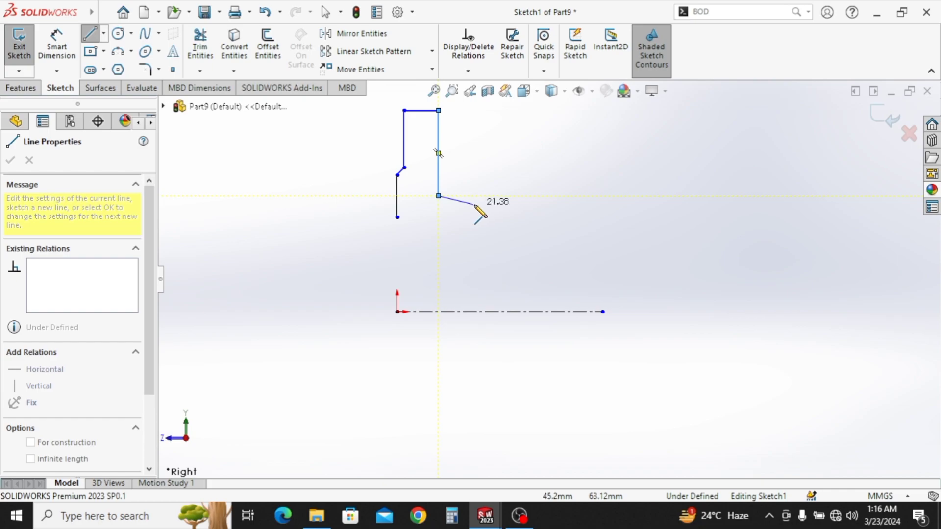
Continue the outline with a sloped line, a horizontal line and a thin lip with a 45° tip, then close it with a horizontal base
{"action": "left_click", "coordinate": [490, 206]}
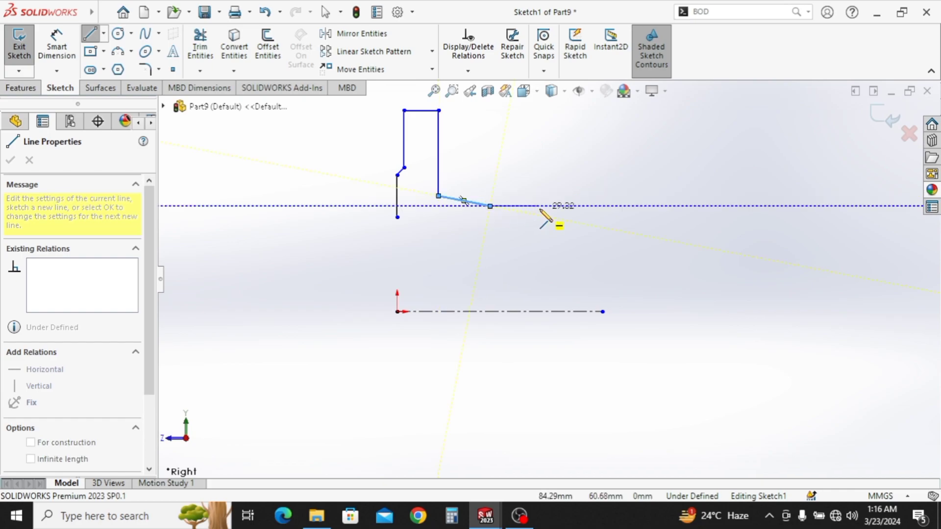
{"action": "left_click", "coordinate": [544, 206]}
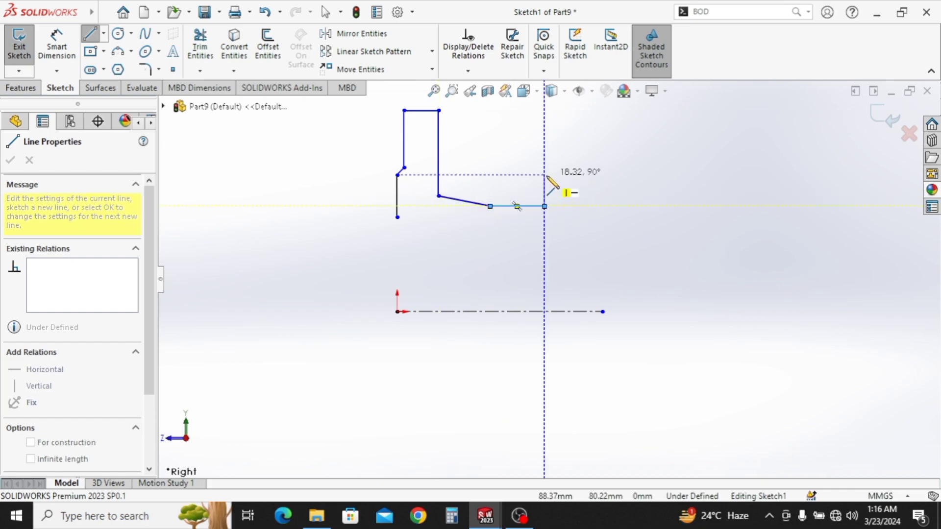
{"action": "left_click", "coordinate": [544, 168]}
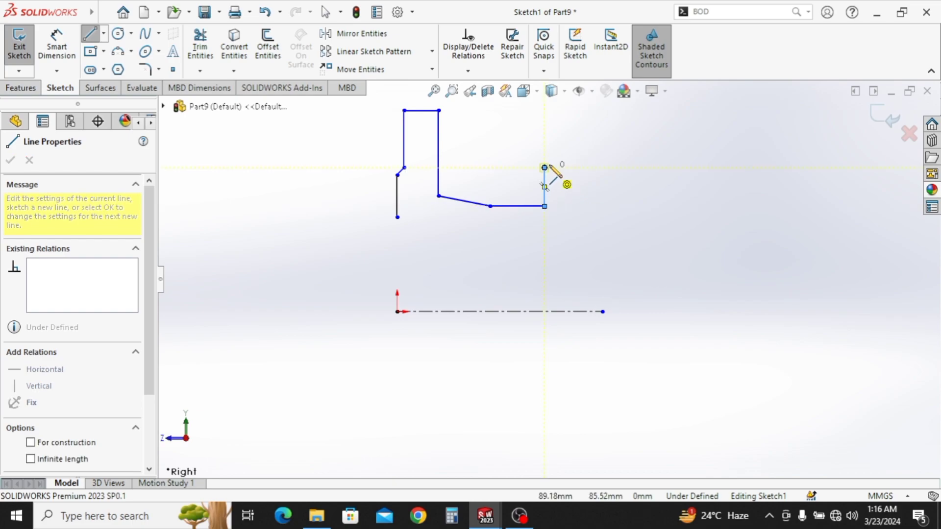
{"action": "left_click", "coordinate": [551, 161]}
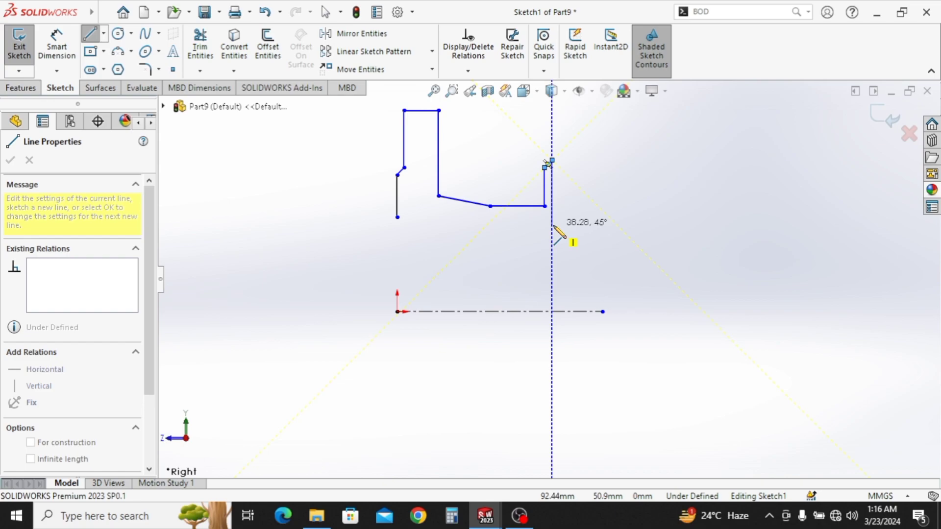
{"action": "left_click", "coordinate": [552, 216]}
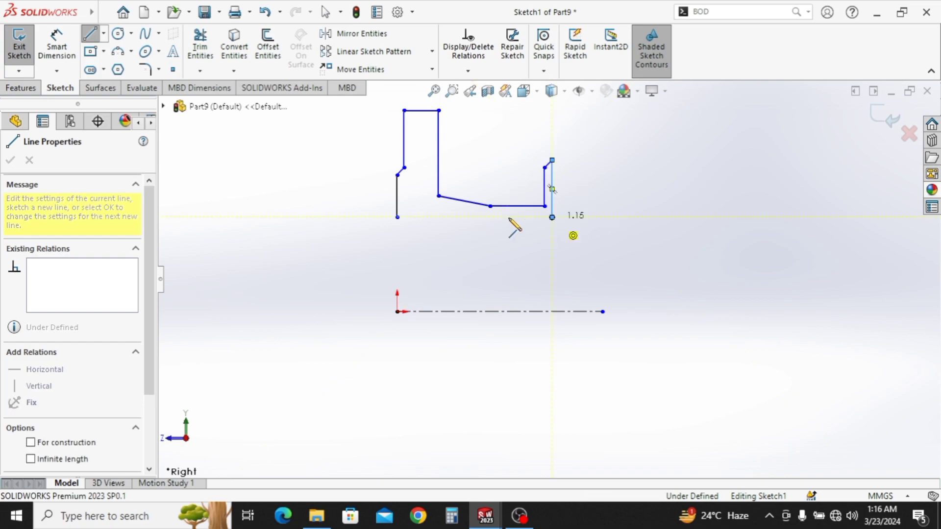
{"action": "left_click", "coordinate": [398, 217]}
{"action": "right_click", "coordinate": [317, 211]}
{"action": "left_click", "coordinate": [329, 212]}
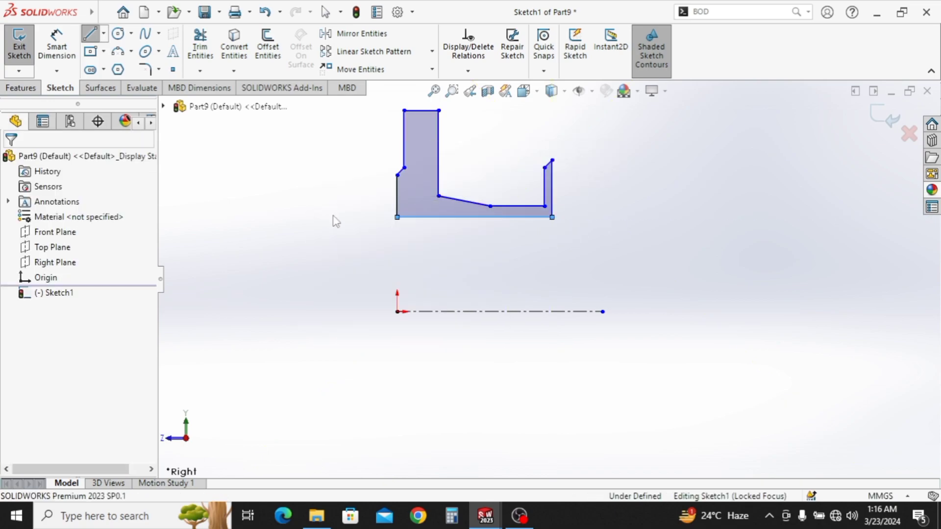
Dimension the flange's top edge as a diameter about the centerline and set it to 6 mm
{"action": "left_click", "coordinate": [57, 45]}
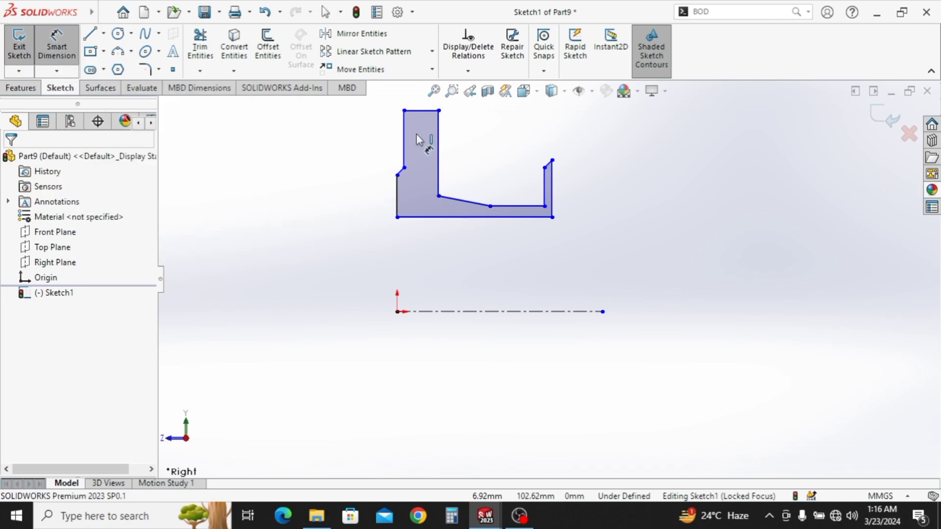
{"action": "left_click", "coordinate": [420, 111]}
{"action": "left_click", "coordinate": [422, 312]}
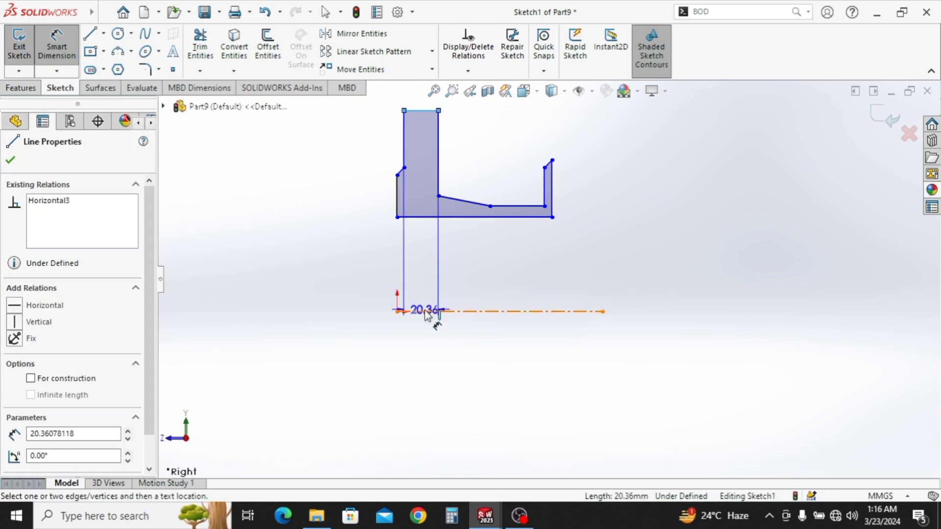
{"action": "scroll", "coordinate": [347, 319], "scroll_direction": "up", "scroll_amount": 1}
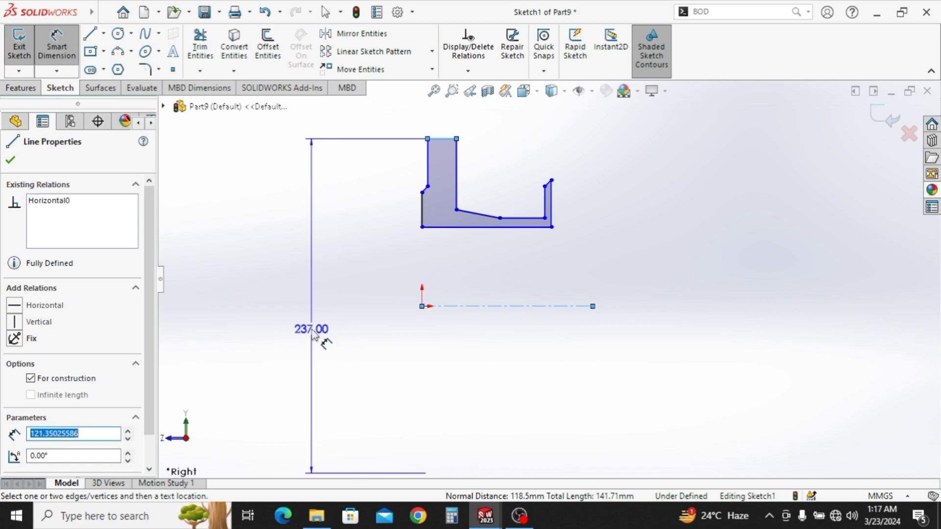
{"action": "left_click", "coordinate": [313, 333]}
{"action": "type", "text": "6"}
{"action": "key", "text": "Return"}
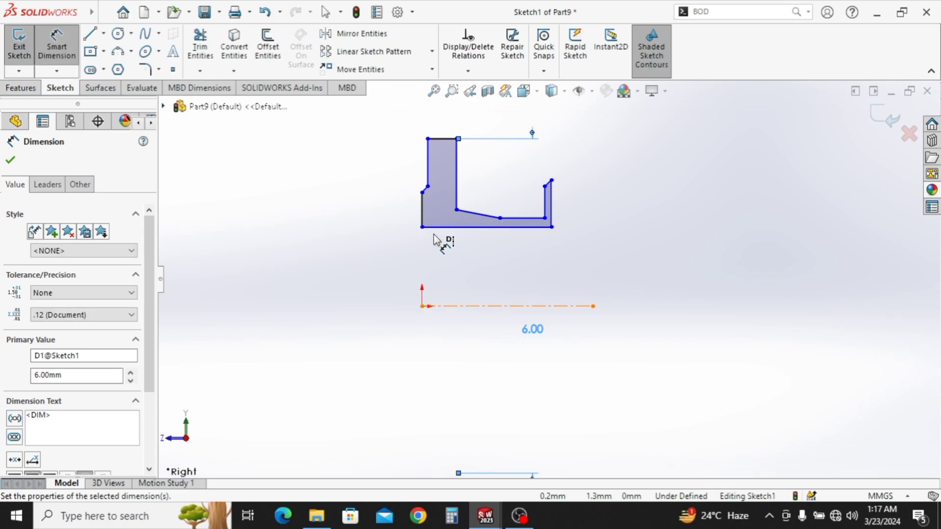
Dimension the profile's overall width between its two outer vertical edges and set it to 2.13 mm
{"action": "left_click", "coordinate": [424, 211]}
{"action": "left_click", "coordinate": [551, 211]}
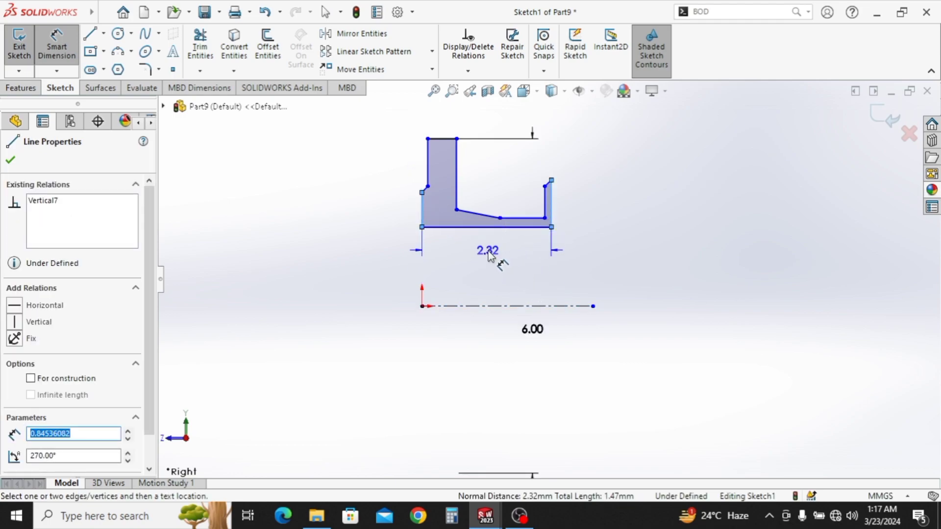
{"action": "left_click", "coordinate": [489, 253]}
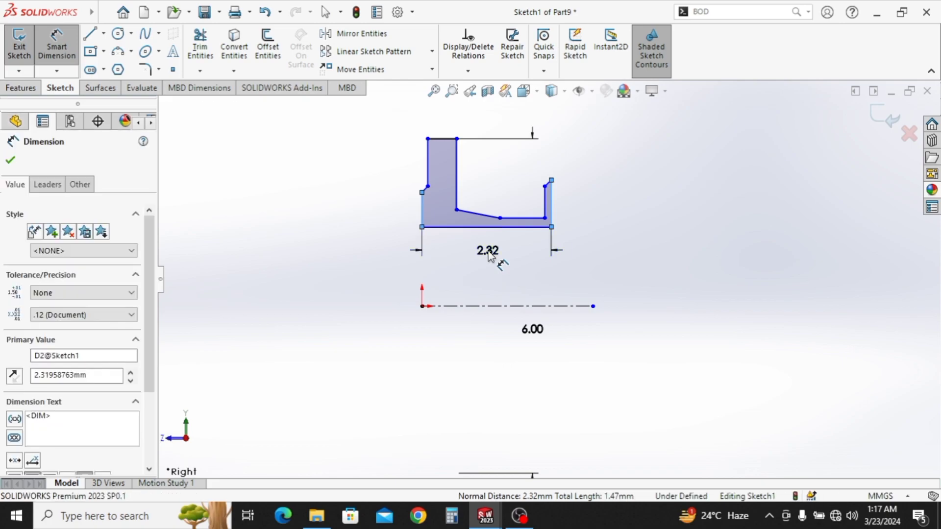
{"action": "type", "text": "2.13"}
{"action": "key", "text": "Return"}
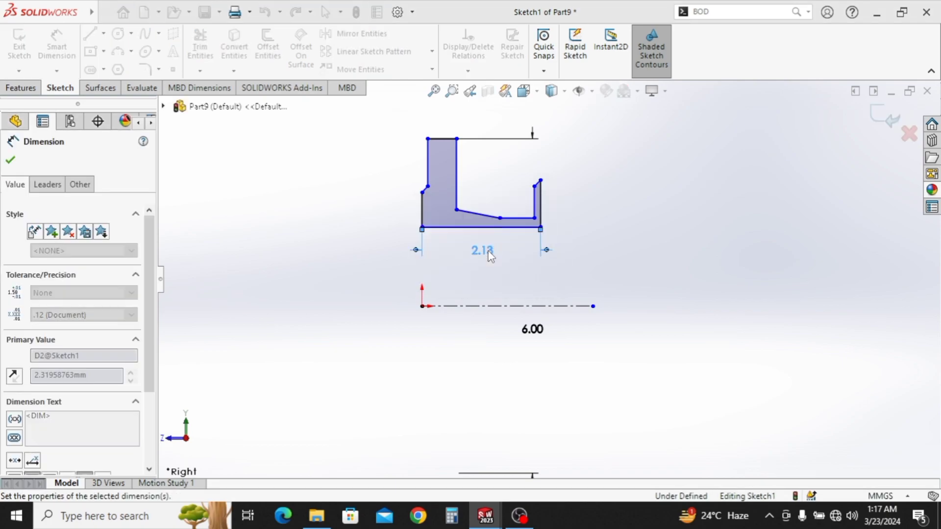
{"action": "scroll", "coordinate": [567, 275], "scroll_direction": "up", "scroll_amount": 2}
{"action": "key", "text": "Escape"}
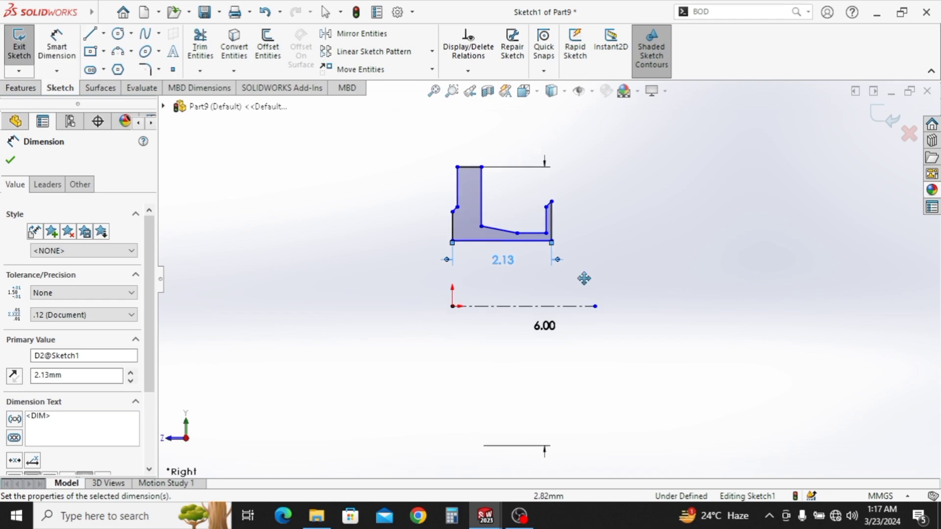
{"action": "middle_click_drag", "start_coordinate": [563, 270], "coordinate": [554, 267], "text": "ctrl"}
{"action": "right_click", "coordinate": [626, 236]}
{"action": "left_click", "coordinate": [592, 277]}
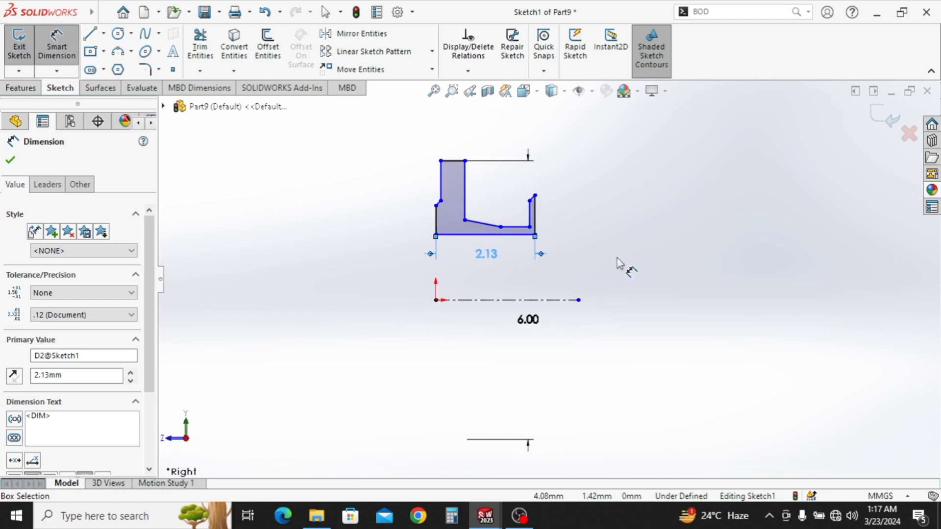
{"action": "key", "text": "Escape"}
{"action": "key", "text": "Escape"}
Move the 6.00 and 3.63 diameter dimensions outward on the flange side, clear of the profile
{"action": "left_click_drag", "start_coordinate": [535, 328], "coordinate": [352, 313]}
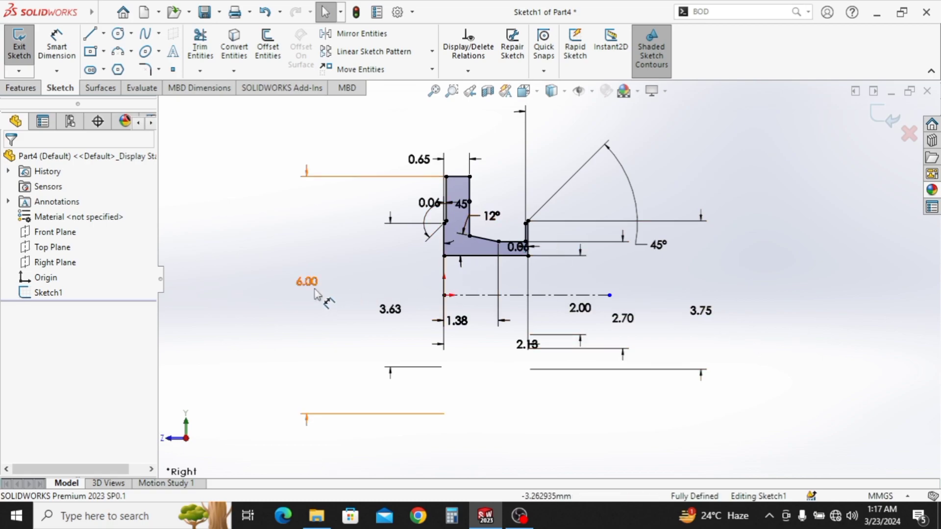
{"action": "left_click_drag", "start_coordinate": [311, 288], "coordinate": [274, 285]}
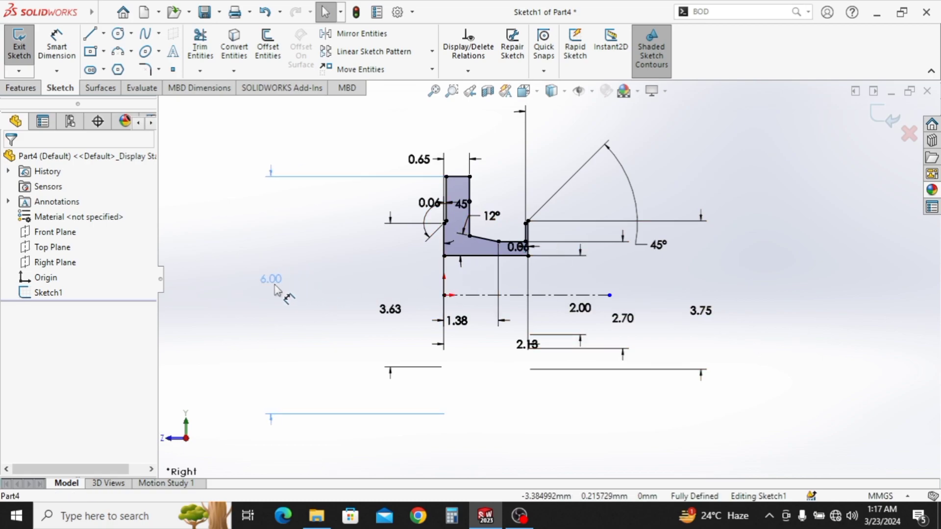
{"action": "left_click", "coordinate": [258, 278]}
{"action": "left_click_drag", "start_coordinate": [268, 283], "coordinate": [254, 282]}
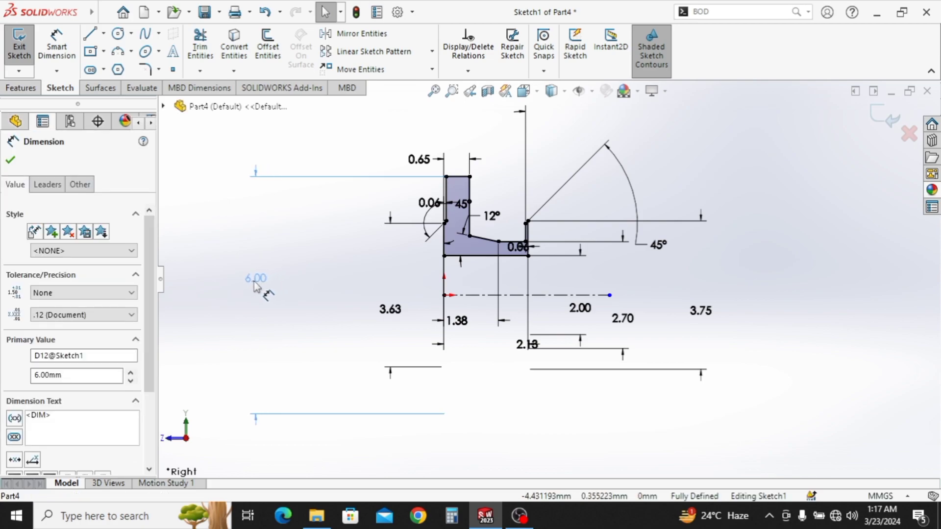
{"action": "left_click_drag", "start_coordinate": [384, 313], "coordinate": [351, 315]}
{"action": "scroll", "coordinate": [447, 240], "scroll_direction": "down", "scroll_amount": 3}
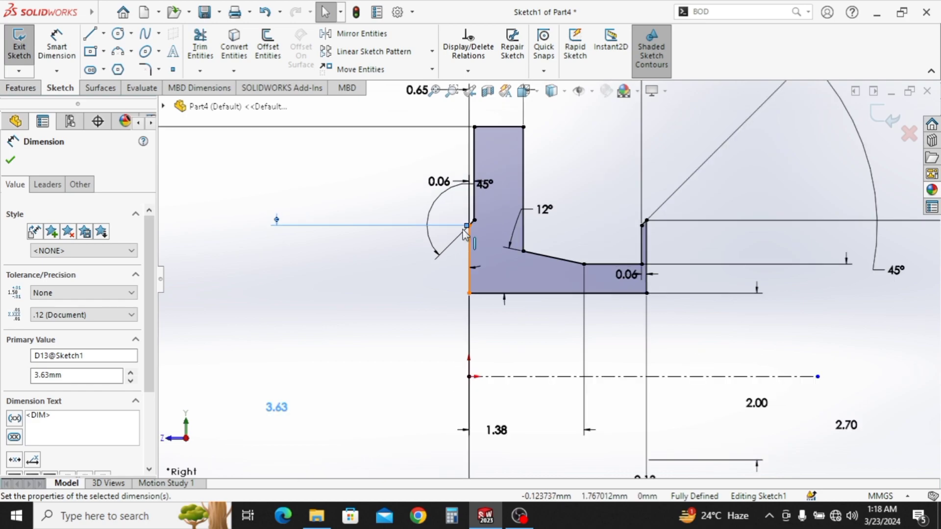
{"action": "scroll", "coordinate": [485, 264], "scroll_direction": "up", "scroll_amount": 2}
{"action": "middle_click_drag", "start_coordinate": [526, 341], "coordinate": [459, 278], "text": "ctrl"}
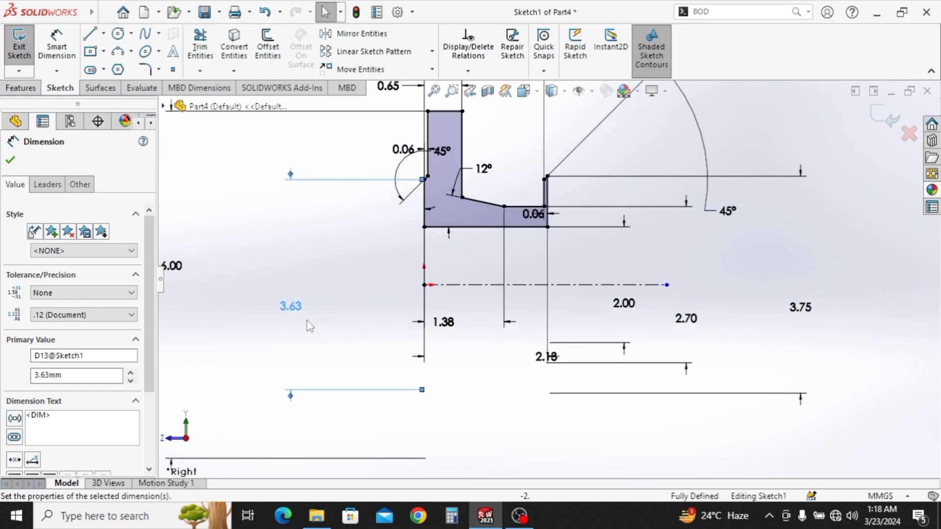
{"action": "scroll", "coordinate": [427, 325], "scroll_direction": "up", "scroll_amount": 1}
{"action": "middle_click_drag", "start_coordinate": [482, 355], "coordinate": [439, 339], "text": "ctrl"}
{"action": "scroll", "coordinate": [439, 339], "scroll_direction": "up", "scroll_amount": 1}
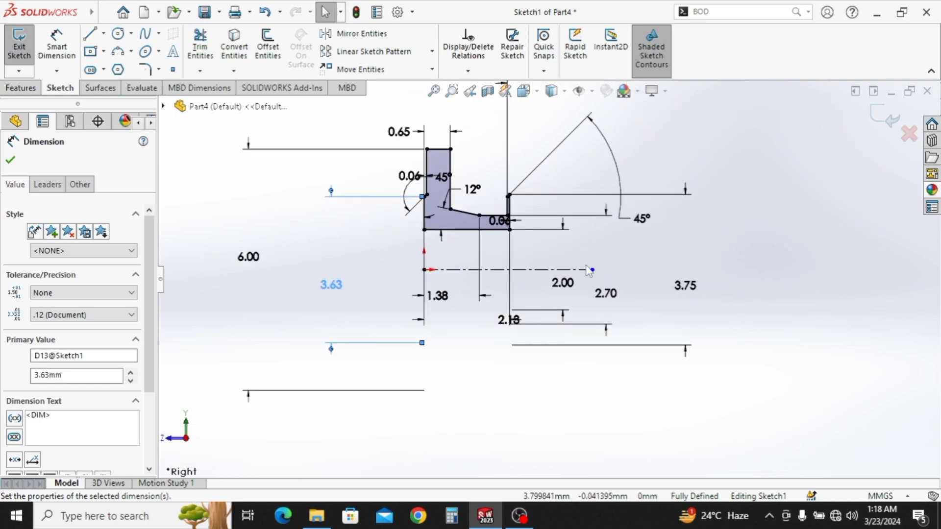
Move the lip's 45° dimension closer to it, the 12° dimension inside the profile and the lip's 0.06 dimension above the lip
{"action": "left_click_drag", "start_coordinate": [637, 223], "coordinate": [598, 174]}
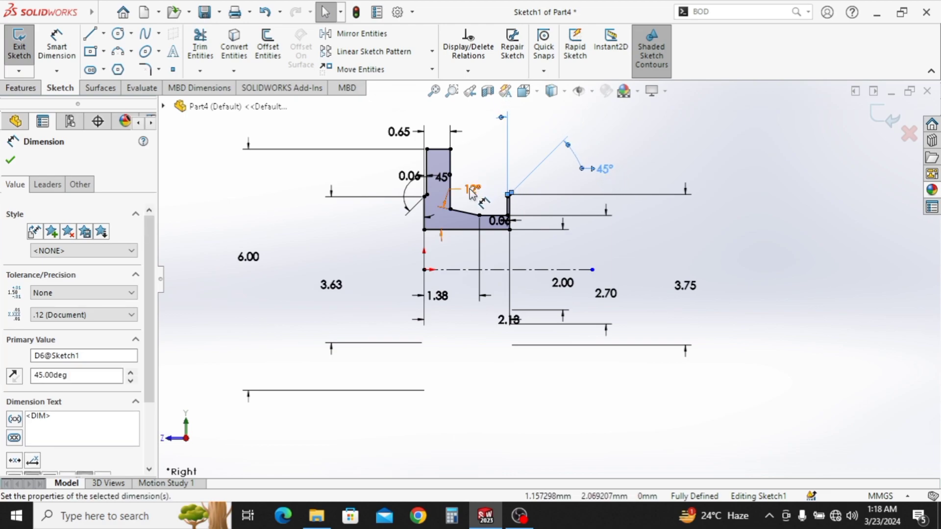
{"action": "left_click_drag", "start_coordinate": [455, 219], "coordinate": [498, 235]}
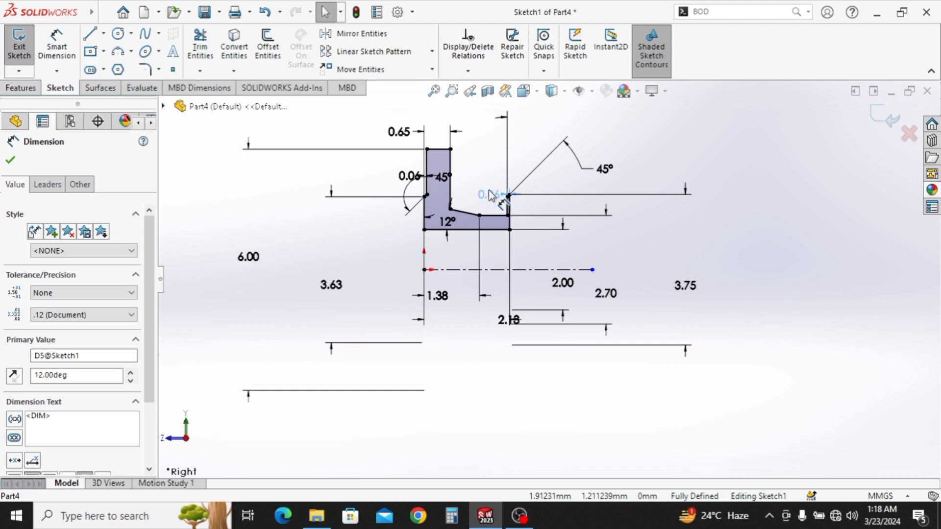
{"action": "left_click_drag", "start_coordinate": [483, 177], "coordinate": [483, 178]}
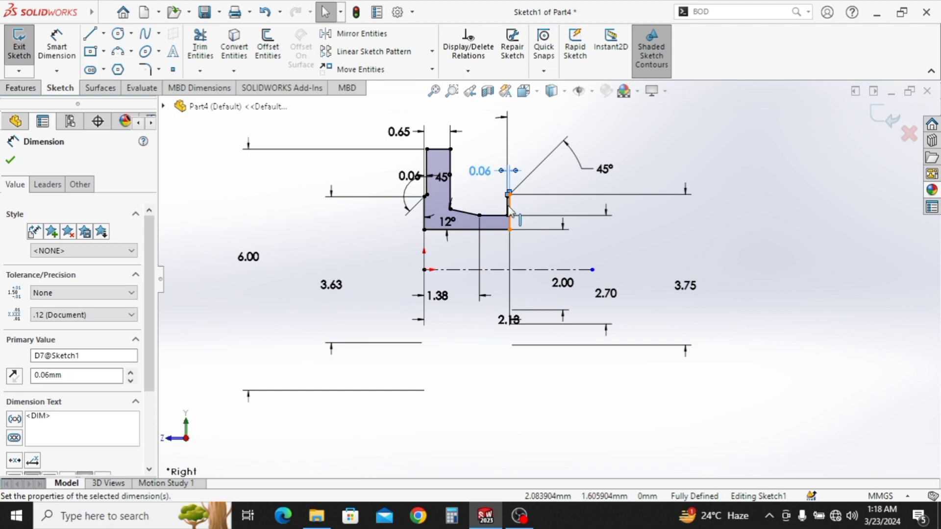
Center the 2.13 width dimension below the centerline, and move the 1.38 and flange-side 45° dimensions to clear space below the profile
{"action": "mouse_move", "coordinate": [510, 320]}
{"action": "left_mouse_down"}
{"action": "mouse_move", "coordinate": [512, 334]}
{"action": "mouse_move", "coordinate": [458, 320]}
{"action": "mouse_move", "coordinate": [451, 275]}
{"action": "left_mouse_up"}
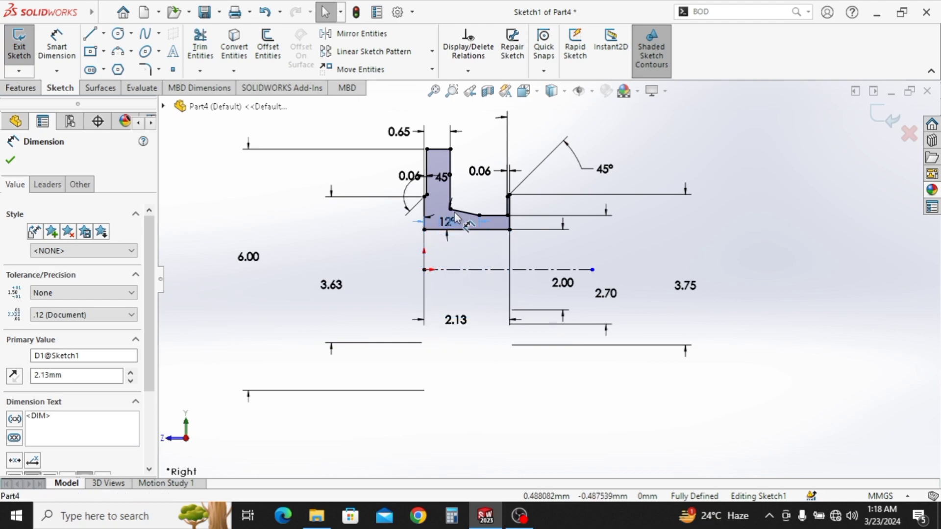
{"action": "left_click_drag", "start_coordinate": [461, 191], "coordinate": [443, 259]}
{"action": "scroll", "coordinate": [549, 274], "scroll_direction": "up", "scroll_amount": 2}
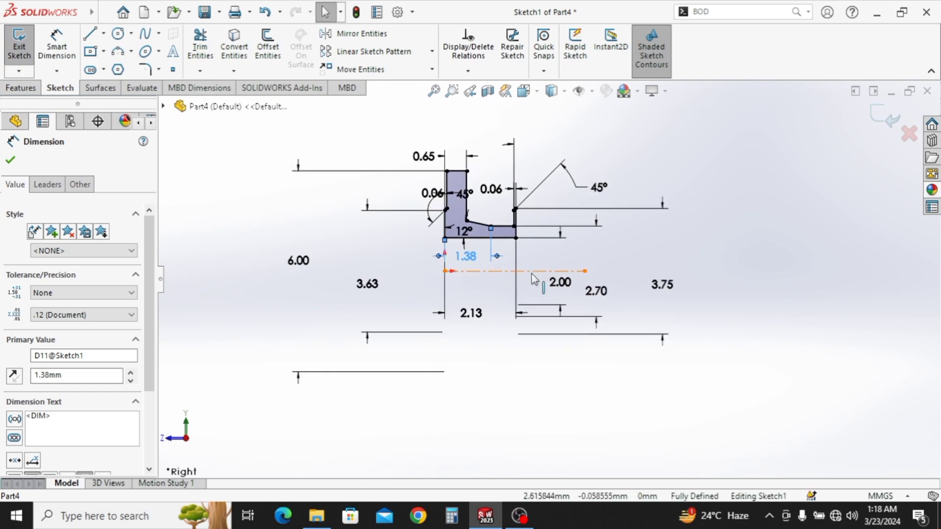
{"action": "left_click_drag", "start_coordinate": [500, 205], "coordinate": [441, 261]}
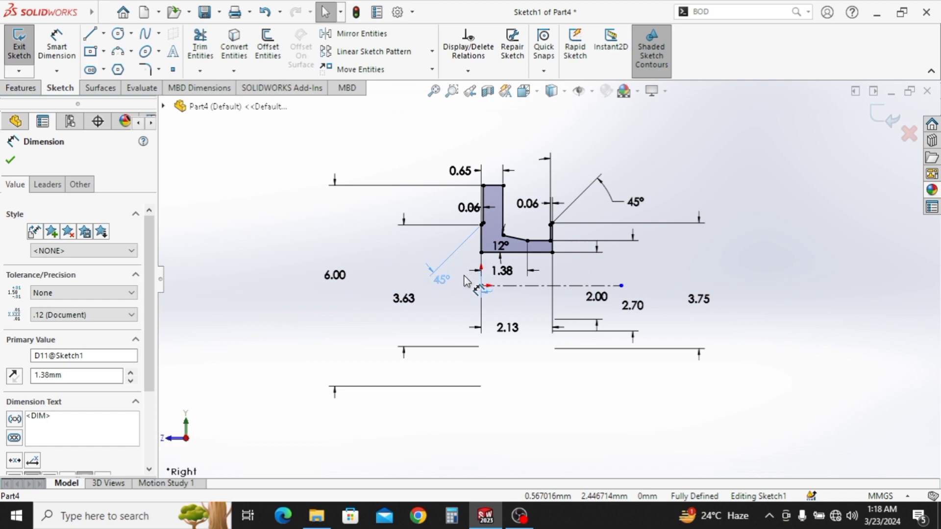
{"action": "left_click_drag", "start_coordinate": [465, 281], "coordinate": [463, 280]}
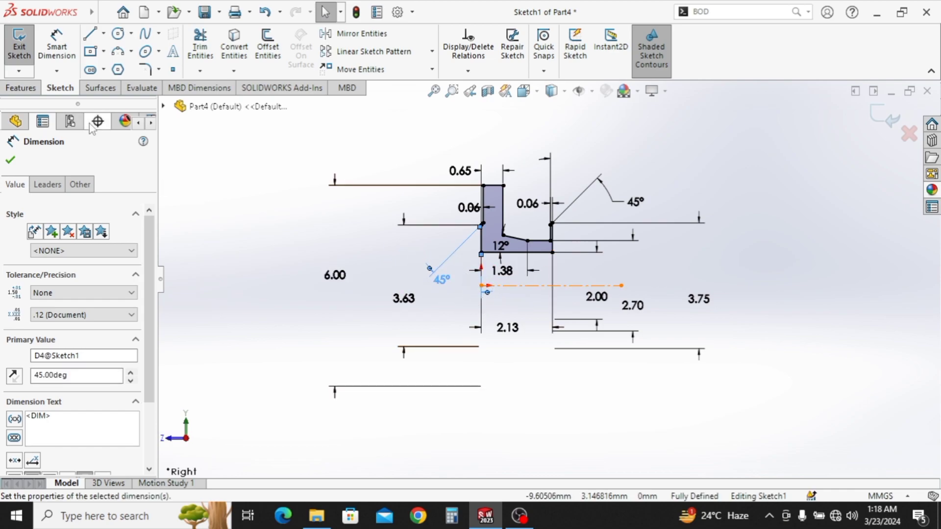
Revolve the flanged hub profile 360° about the centerline into a solid
{"action": "left_click", "coordinate": [21, 87]}
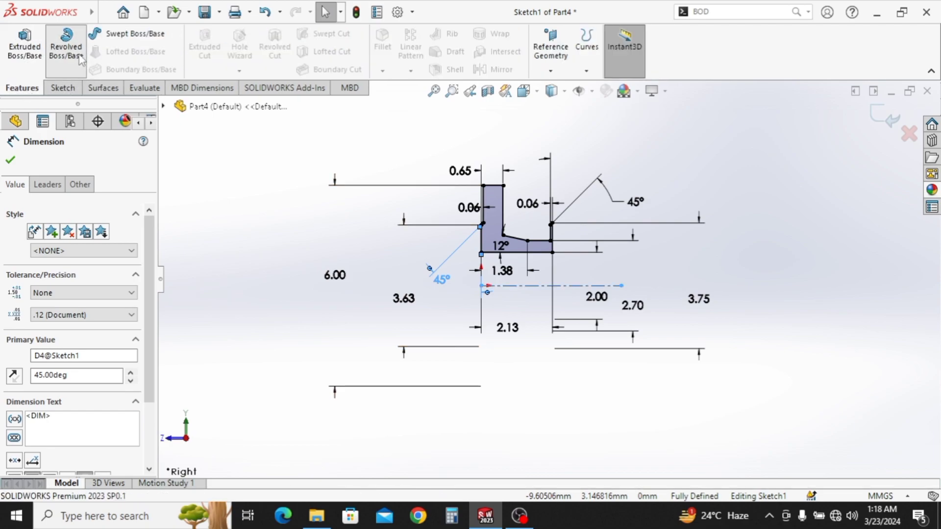
{"action": "left_click", "coordinate": [79, 58]}
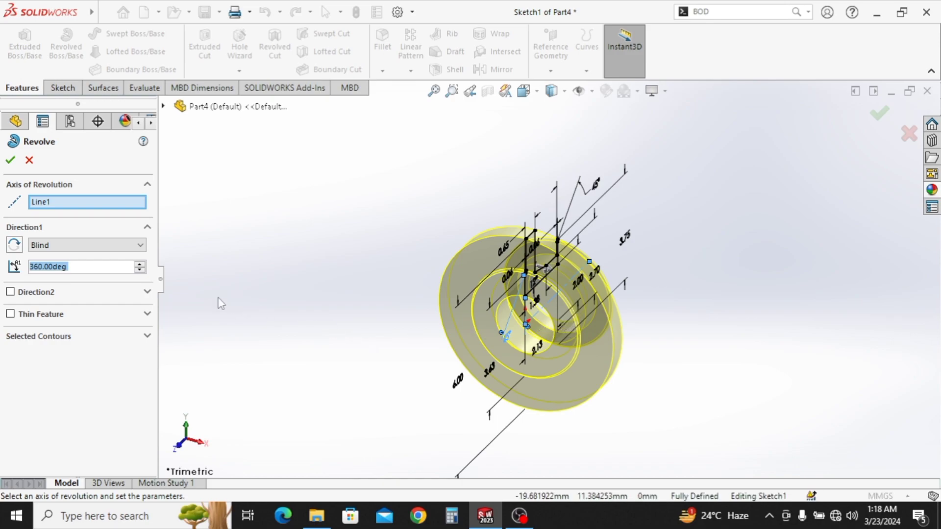
{"action": "left_click", "coordinate": [10, 160]}
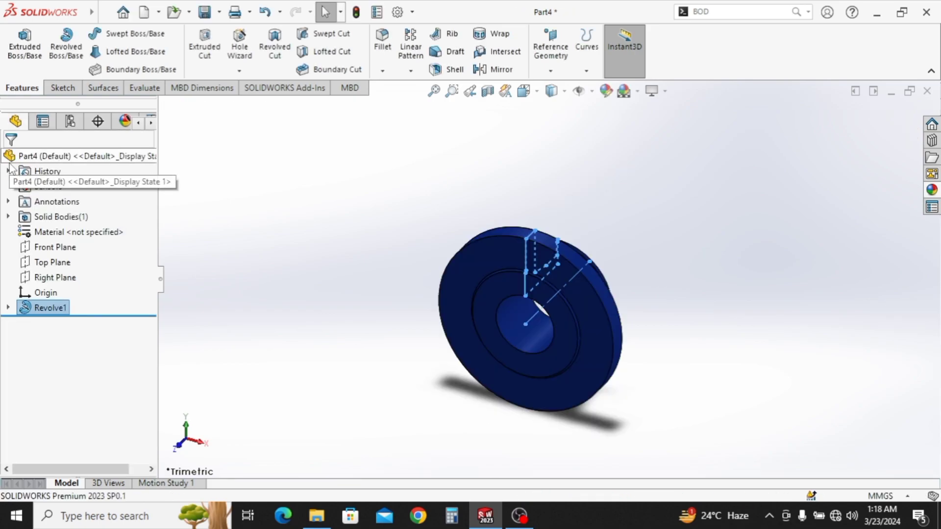
{"action": "left_click", "coordinate": [342, 239]}
Start a sketch on the hub's small end face and draw an origin-centred circle about 4.71 mm in diameter, over the flange
{"action": "middle_click_drag", "start_coordinate": [596, 320], "coordinate": [469, 308]}
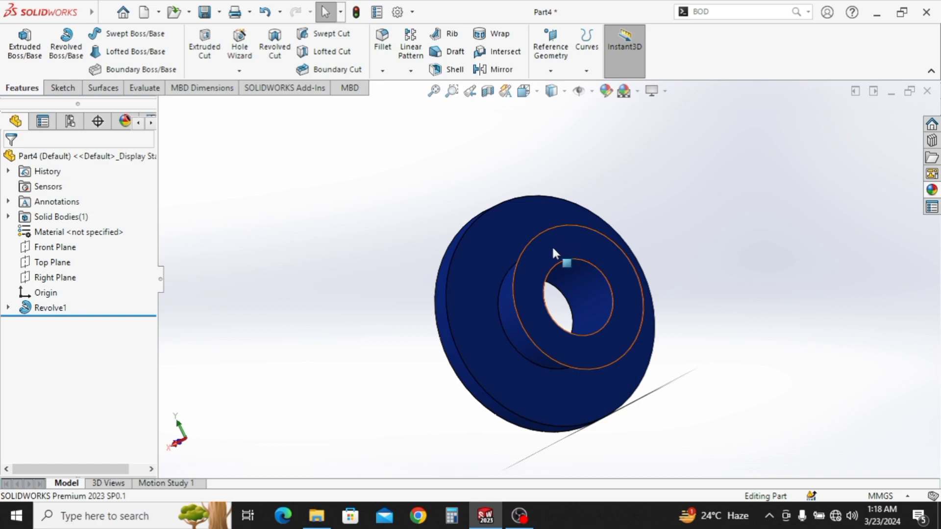
{"action": "left_click", "coordinate": [552, 249]}
{"action": "left_click", "coordinate": [617, 208]}
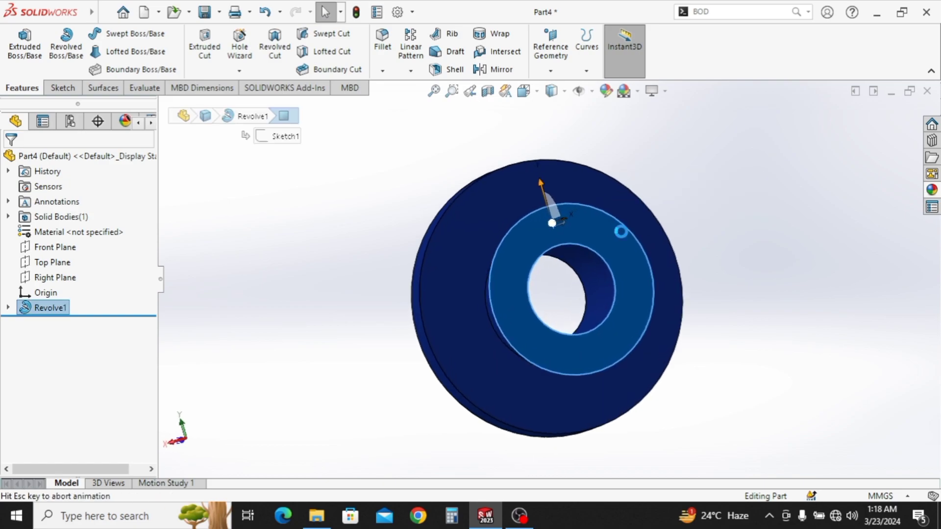
{"action": "scroll", "coordinate": [608, 305], "scroll_direction": "up", "scroll_amount": 2}
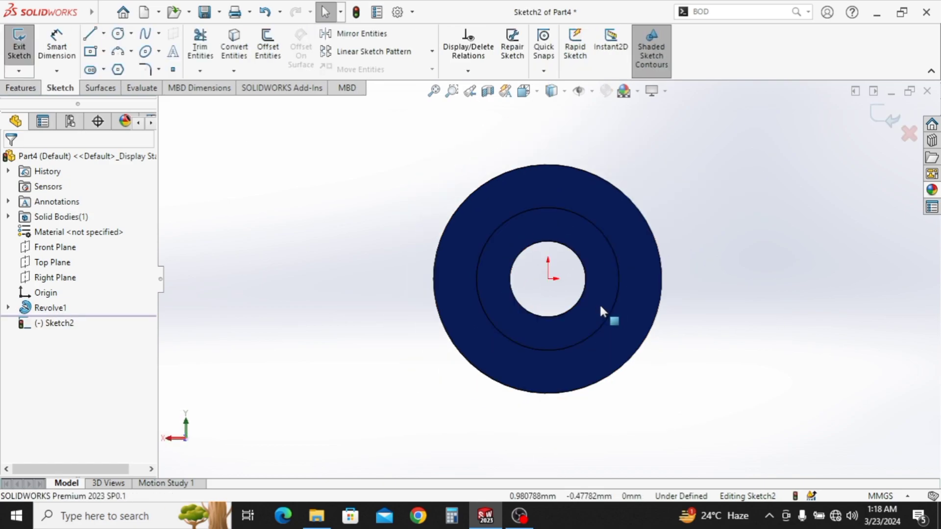
{"action": "middle_click_drag", "start_coordinate": [601, 306], "coordinate": [517, 325], "text": "ctrl"}
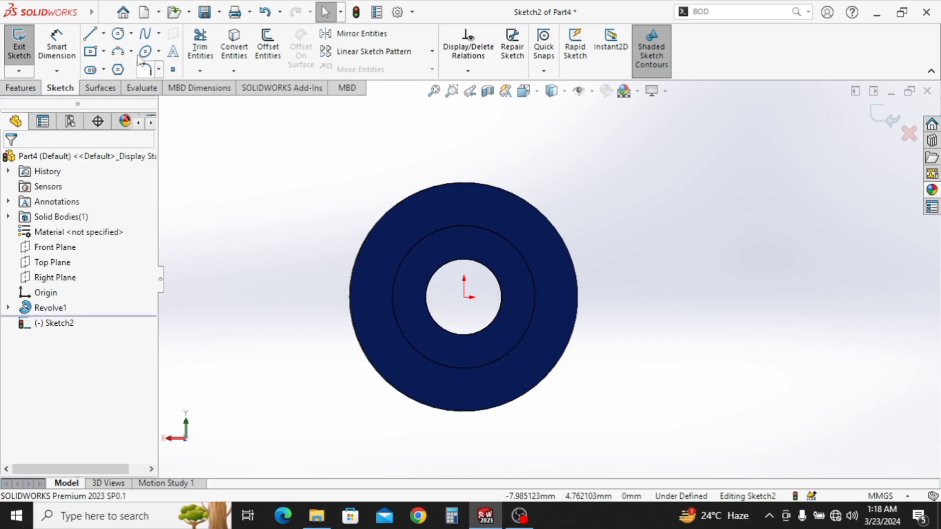
{"action": "left_click", "coordinate": [118, 36]}
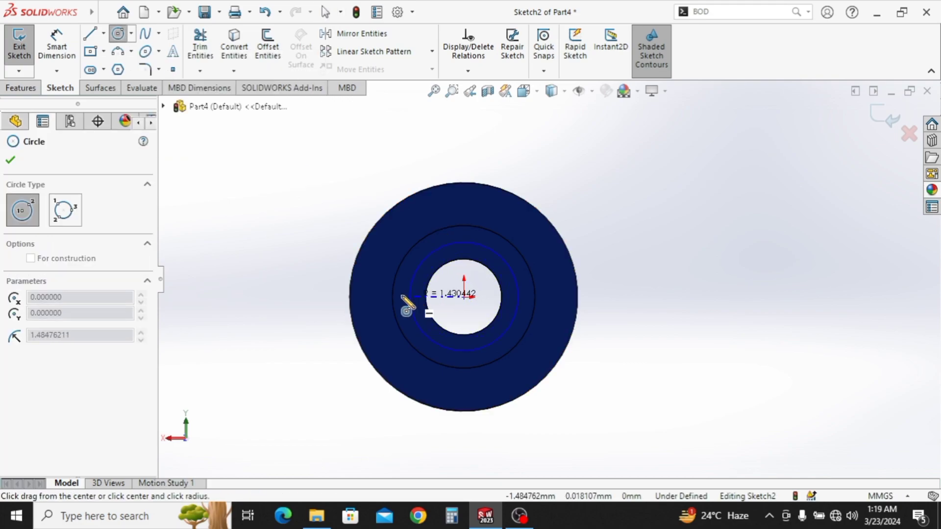
{"action": "left_click", "coordinate": [376, 297]}
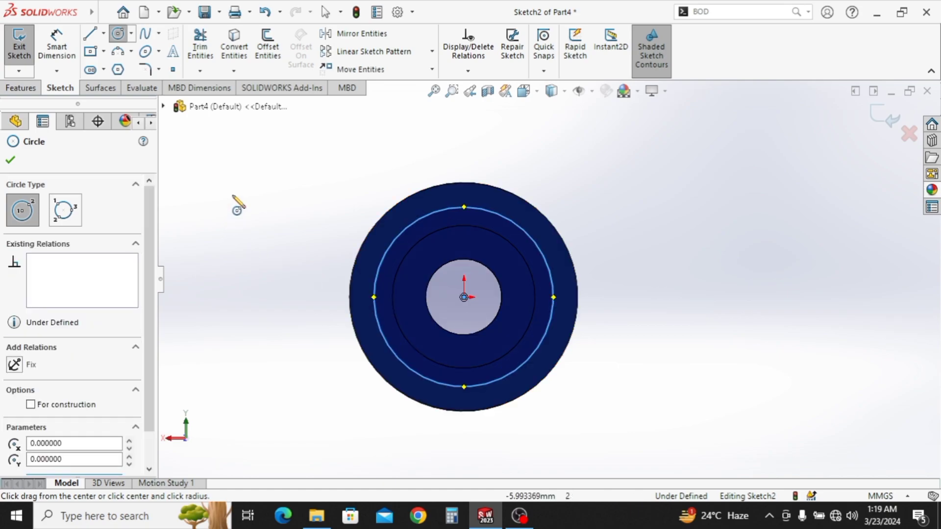
Dimension the circle's diameter and set it to 4.7 mm
{"action": "left_click", "coordinate": [56, 46]}
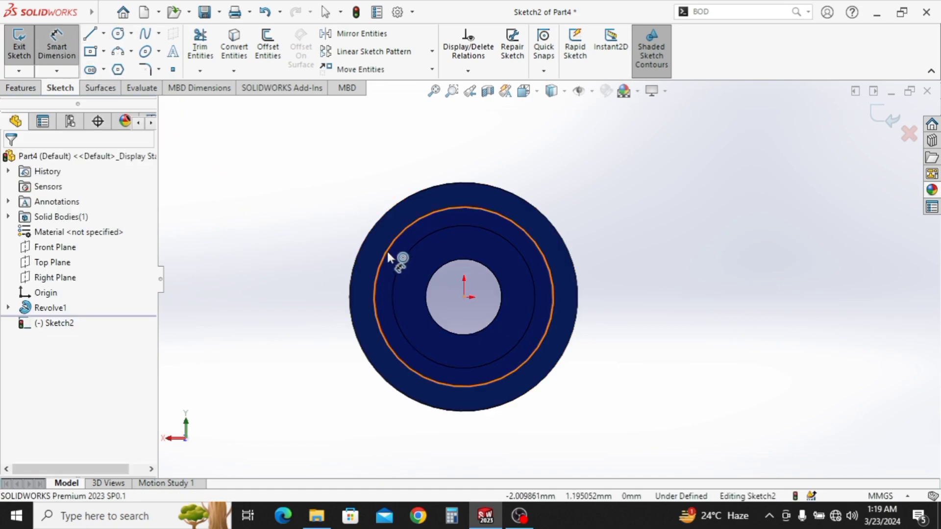
{"action": "left_click", "coordinate": [387, 251]}
{"action": "left_click", "coordinate": [324, 273]}
{"action": "left_click", "coordinate": [324, 272]}
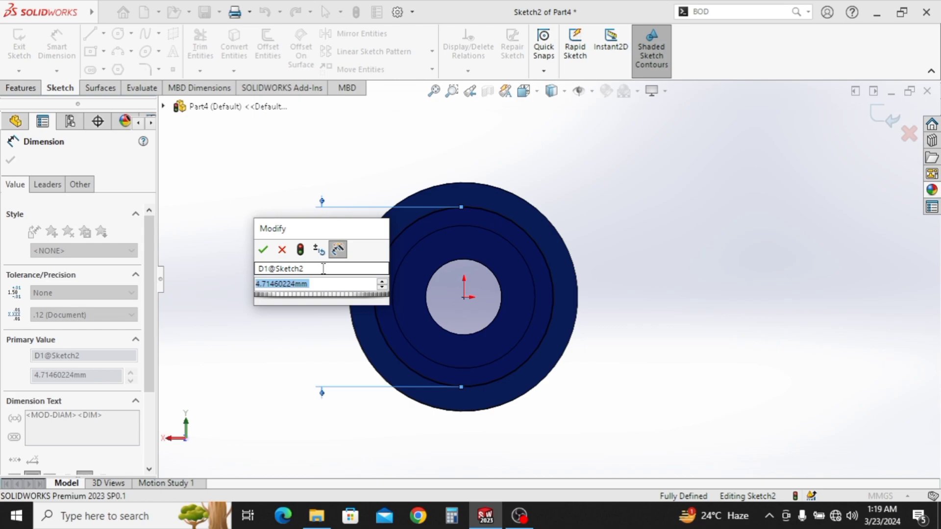
{"action": "type", "text": "4.7"}
{"action": "key", "text": "Return"}
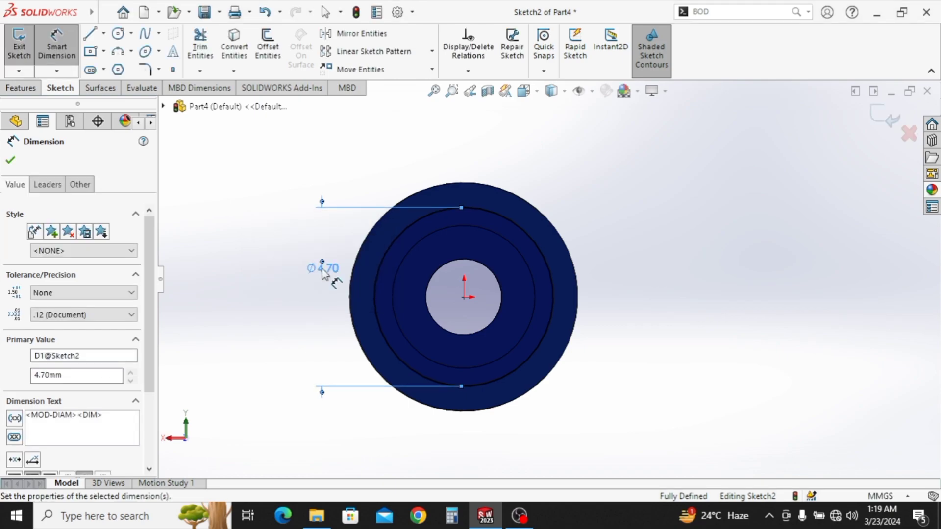
{"action": "key", "text": "Escape"}
{"action": "key", "text": "Escape"}
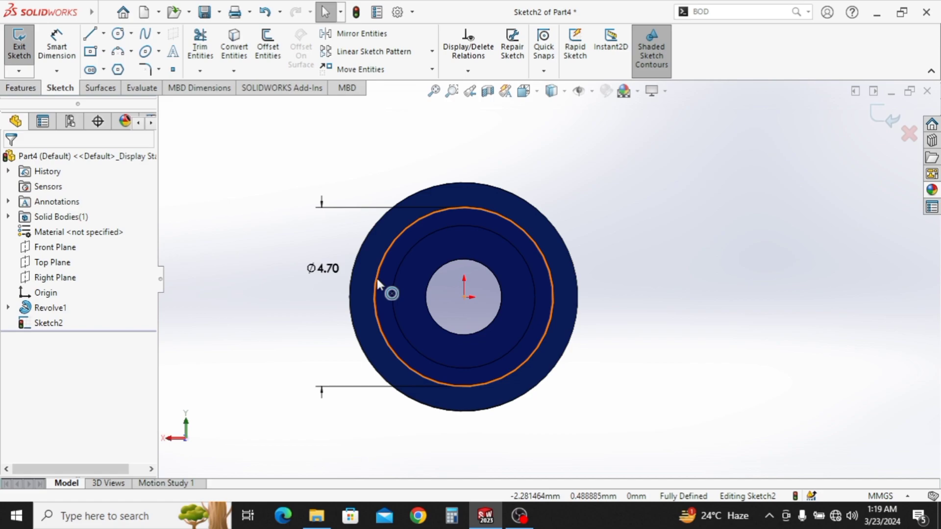
Convert the 4.7 mm circle to construction geometry
{"action": "left_click", "coordinate": [377, 278]}
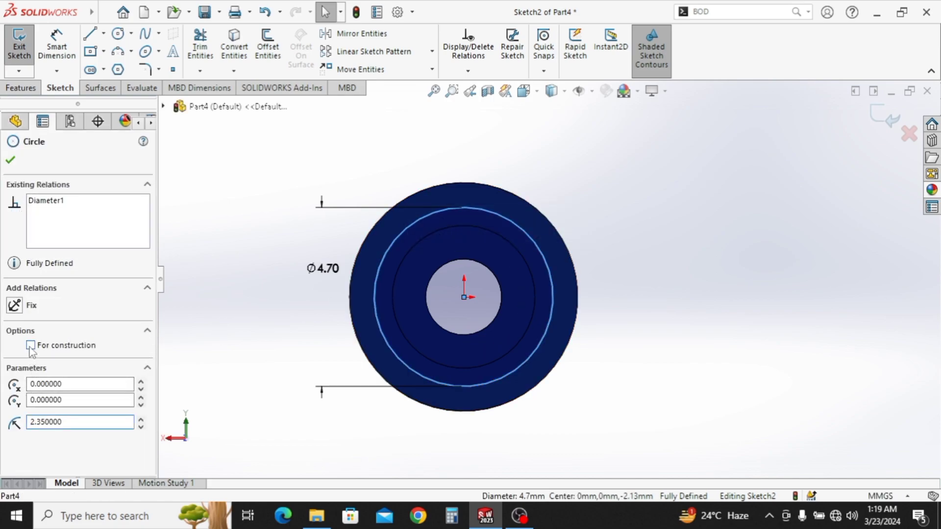
{"action": "key", "text": "Escape"}
{"action": "scroll", "coordinate": [340, 313], "scroll_direction": "up", "scroll_amount": 4}
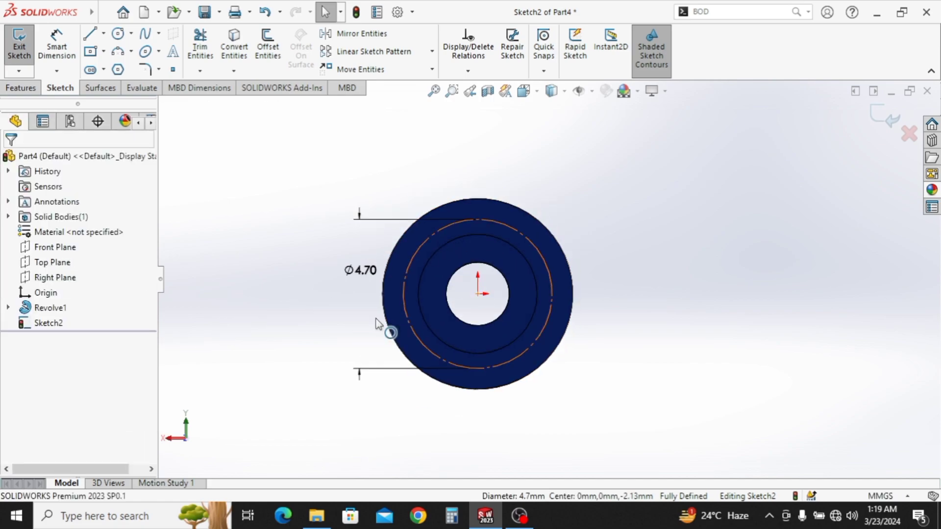
Sketch a small circle of about 0.55 mm radius near the construction circle, diagonally up and right from the origin
{"action": "left_click", "coordinate": [118, 35]}
{"action": "scroll", "coordinate": [510, 246], "scroll_direction": "down", "scroll_amount": 3}
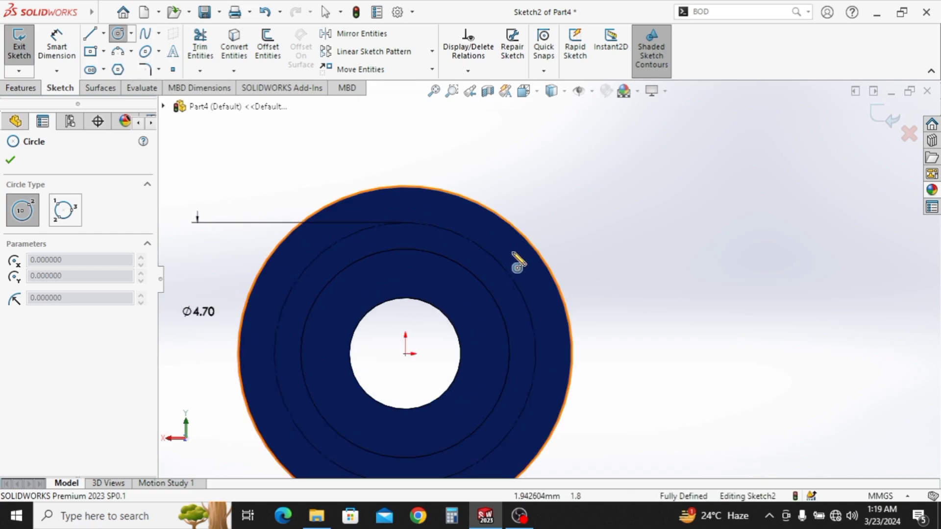
{"action": "left_click", "coordinate": [508, 251]}
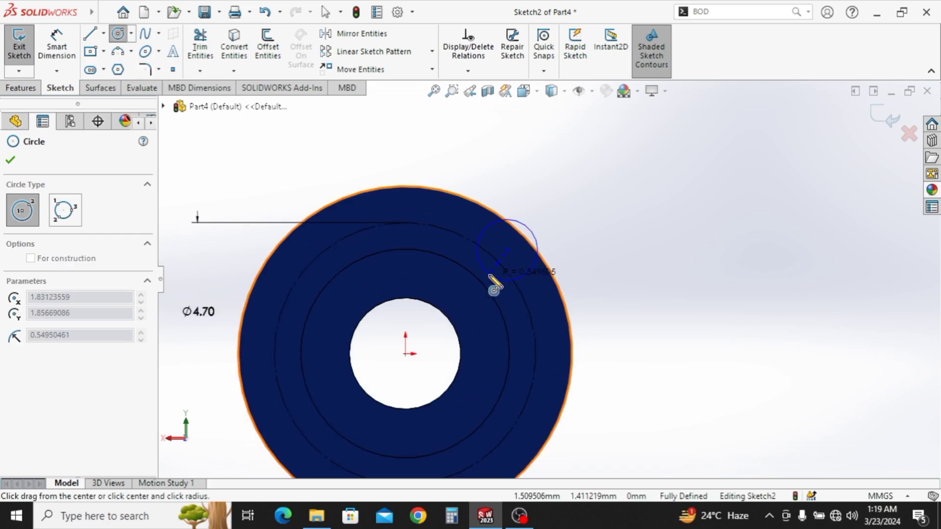
{"action": "left_click", "coordinate": [494, 282]}
{"action": "key", "text": "Escape"}
Draw two centerlines from the origin: one diagonally through the small circle and one horizontally to the right past the flange
{"action": "left_click", "coordinate": [103, 34]}
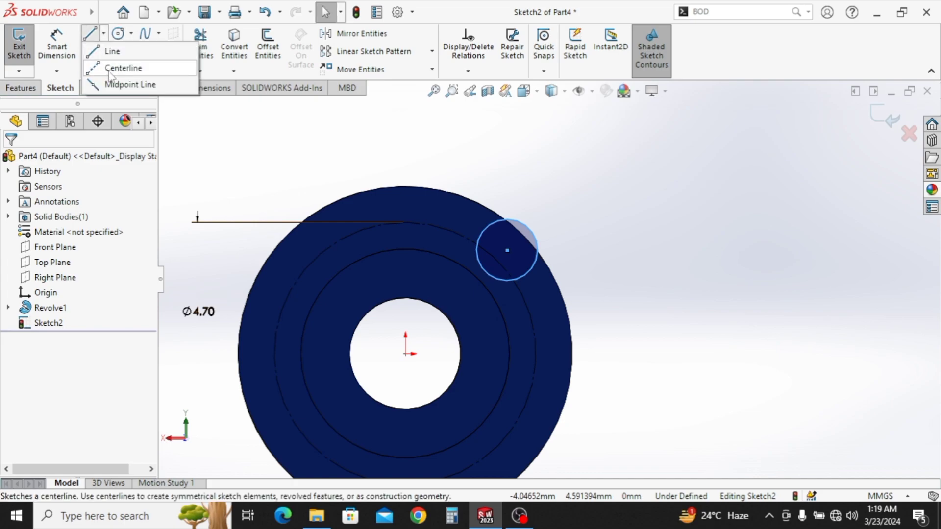
{"action": "left_click", "coordinate": [566, 211]}
{"action": "left_click", "coordinate": [406, 354]}
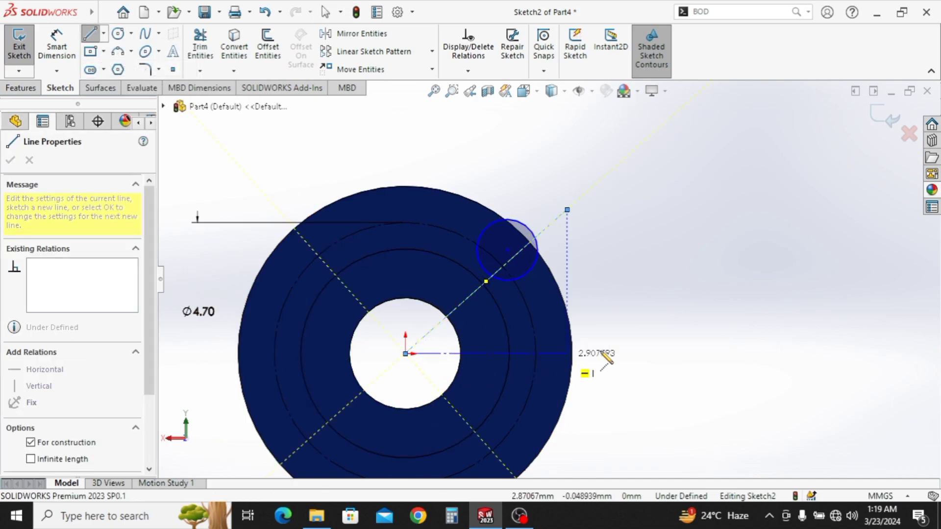
{"action": "left_click", "coordinate": [647, 353]}
{"action": "key", "text": "Escape"}
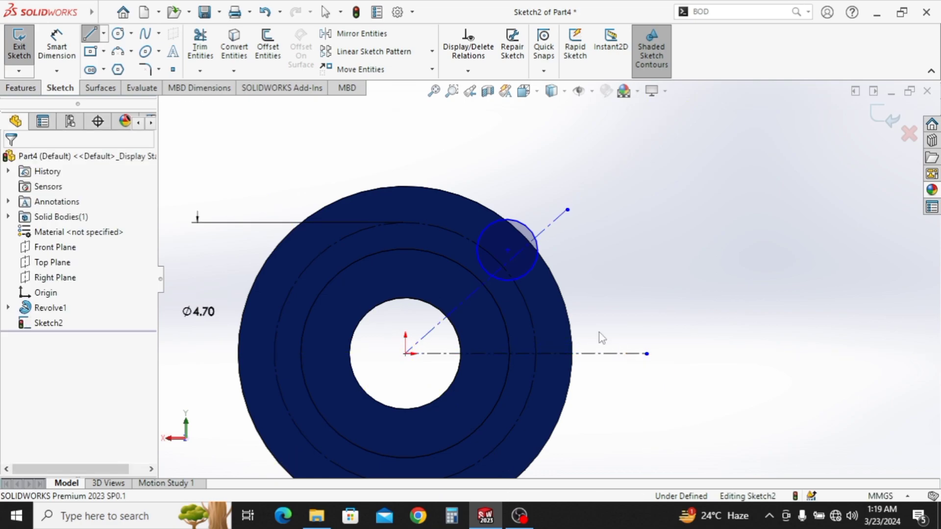
Dimension the angle between the diagonal and horizontal centerlines and set it to 45°
{"action": "left_click", "coordinate": [56, 44]}
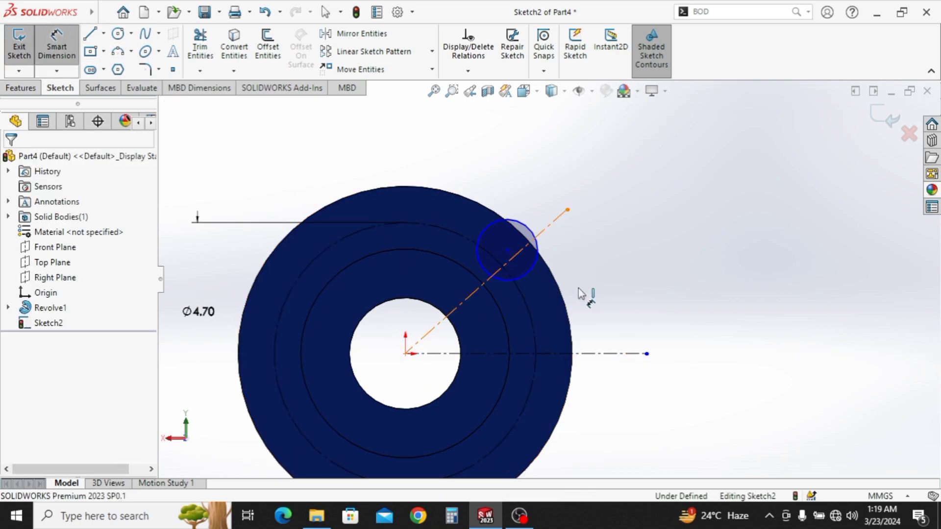
{"action": "left_click", "coordinate": [607, 353]}
{"action": "left_click", "coordinate": [592, 305]}
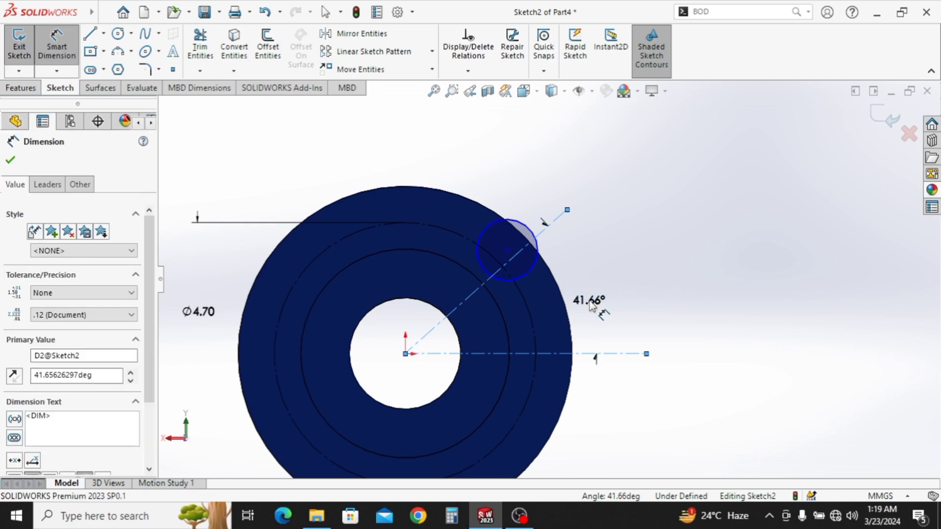
{"action": "type", "text": "45"}
{"action": "key", "text": "Return"}
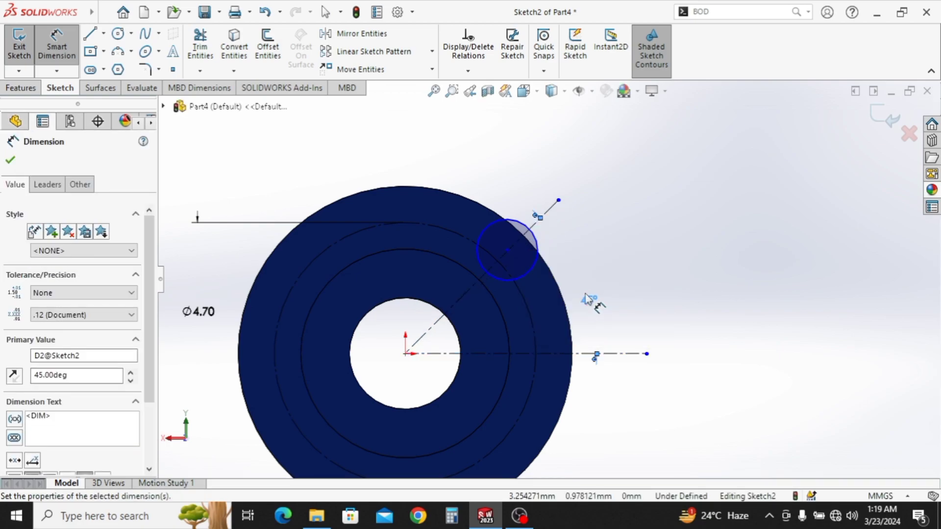
{"action": "key", "text": "Escape"}
Make the small circle's centre coincident with the diagonal centerline and move it along that line toward the construction circle
{"action": "left_click", "coordinate": [509, 249]}
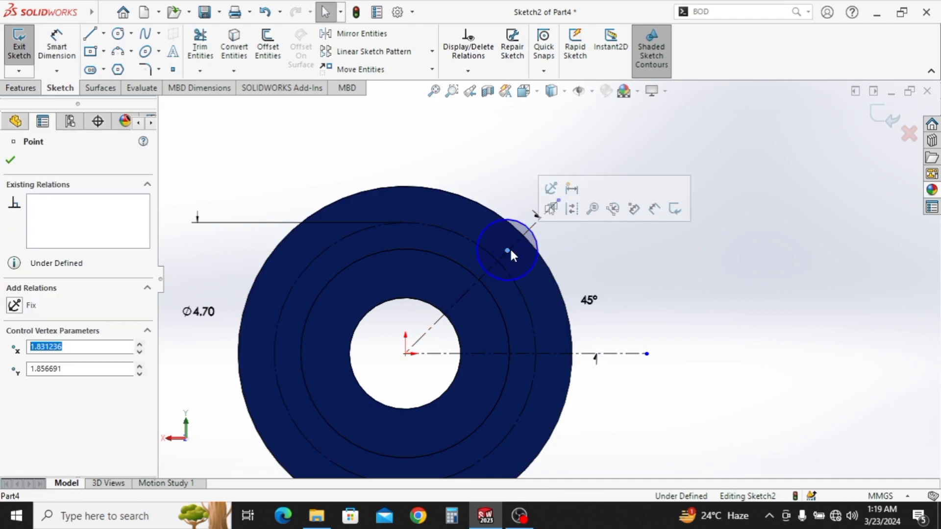
{"action": "left_click", "coordinate": [478, 280], "text": "ctrl"}
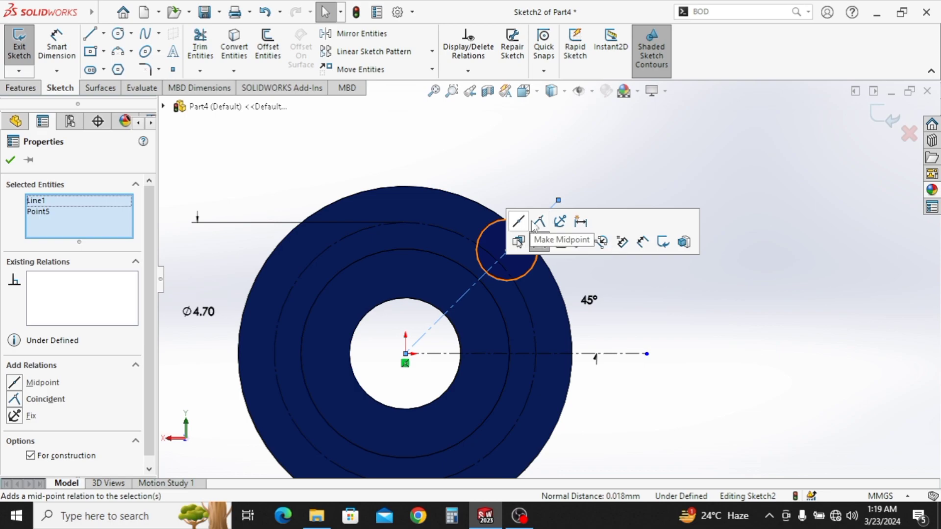
{"action": "left_click", "coordinate": [539, 222]}
{"action": "left_click", "coordinate": [655, 306]}
{"action": "scroll", "coordinate": [568, 304], "scroll_direction": "up", "scroll_amount": 1}
{"action": "mouse_move", "coordinate": [516, 254]}
{"action": "left_mouse_down"}
{"action": "mouse_move", "coordinate": [503, 267]}
{"action": "mouse_move", "coordinate": [513, 260]}
{"action": "left_mouse_up"}
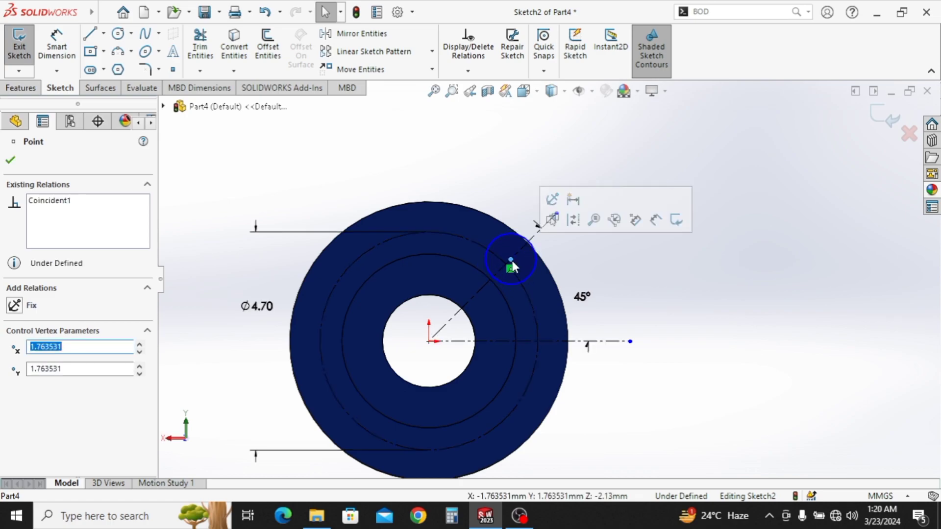
{"action": "key", "text": "Escape"}
{"action": "left_click", "coordinate": [501, 286]}
{"action": "mouse_move", "coordinate": [460, 340]}
{"action": "middle_mouse_down", "text": "ctrl"}
{"action": "mouse_move", "coordinate": [506, 300]}
{"action": "mouse_move", "coordinate": [511, 308]}
{"action": "middle_mouse_up", "text": "ctrl"}
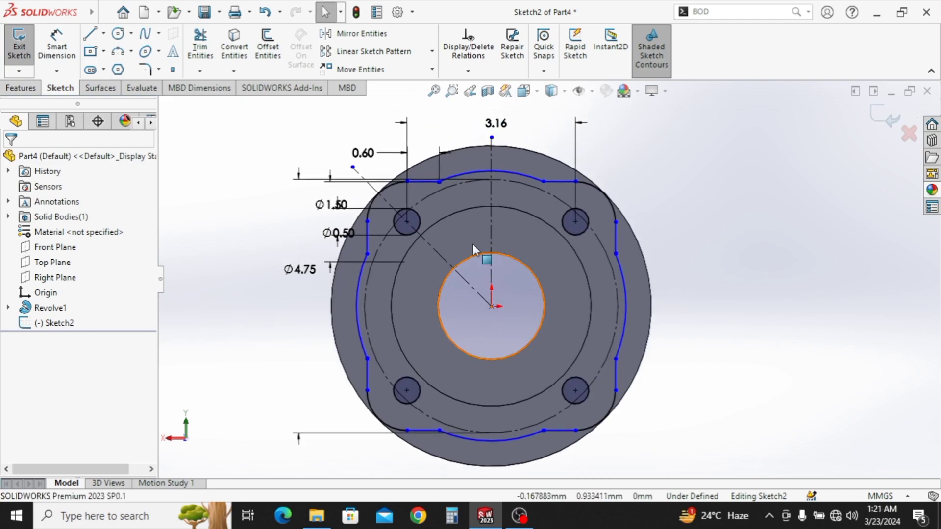
{"action": "left_click", "coordinate": [371, 214]}
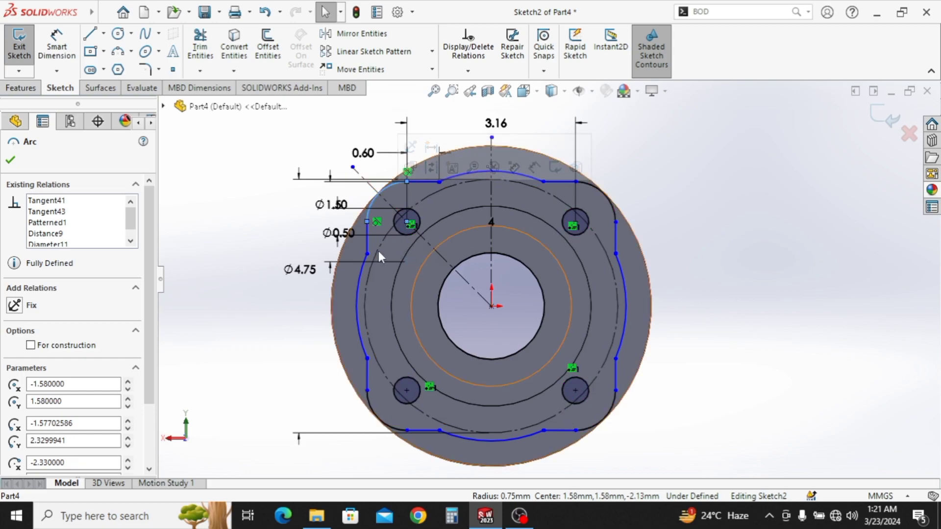
{"action": "left_click", "coordinate": [257, 329]}
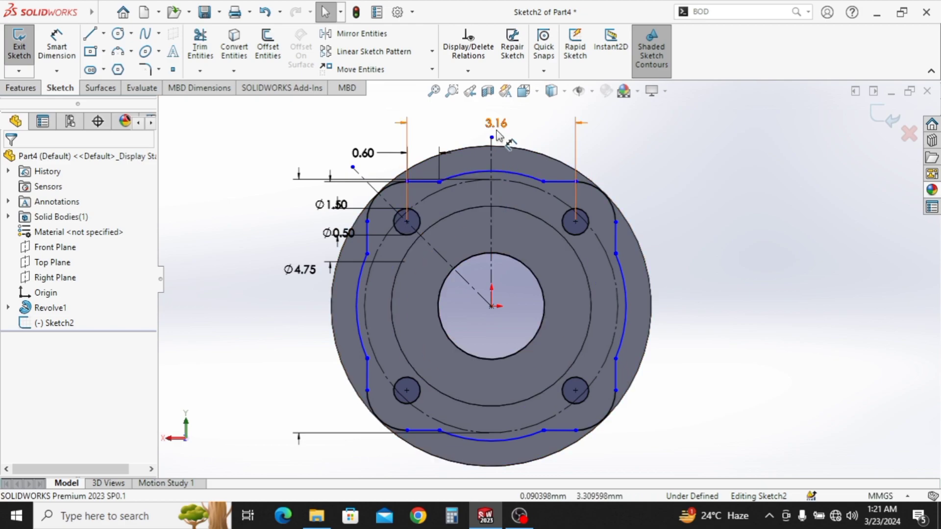
Move the 3.16 and 0.60 dimensions farther outward above the flange, clear of the sketch geometry
{"action": "left_click_drag", "start_coordinate": [496, 123], "coordinate": [495, 116]}
{"action": "middle_click_drag", "start_coordinate": [473, 239], "coordinate": [500, 317], "text": "ctrl"}
{"action": "mouse_move", "coordinate": [387, 234]}
{"action": "left_mouse_down"}
{"action": "mouse_move", "coordinate": [451, 216]}
{"action": "mouse_move", "coordinate": [454, 157]}
{"action": "mouse_move", "coordinate": [448, 171]}
{"action": "left_mouse_up"}
{"action": "middle_click_drag", "start_coordinate": [479, 311], "coordinate": [457, 222], "text": "ctrl"}
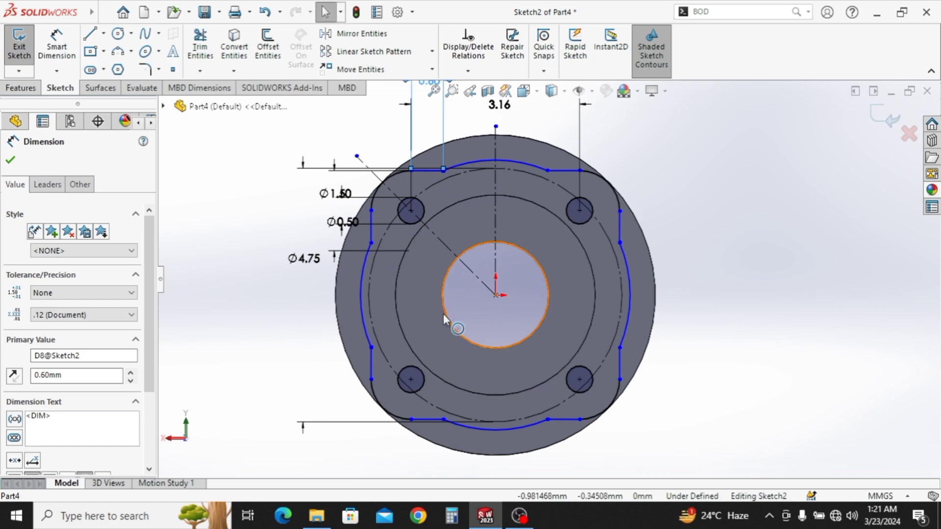
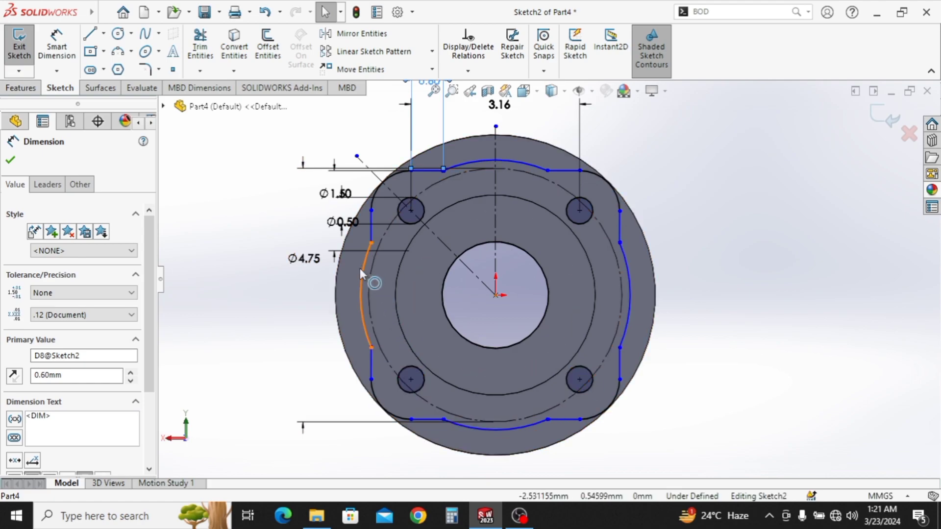
{"action": "left_click", "coordinate": [56, 47]}
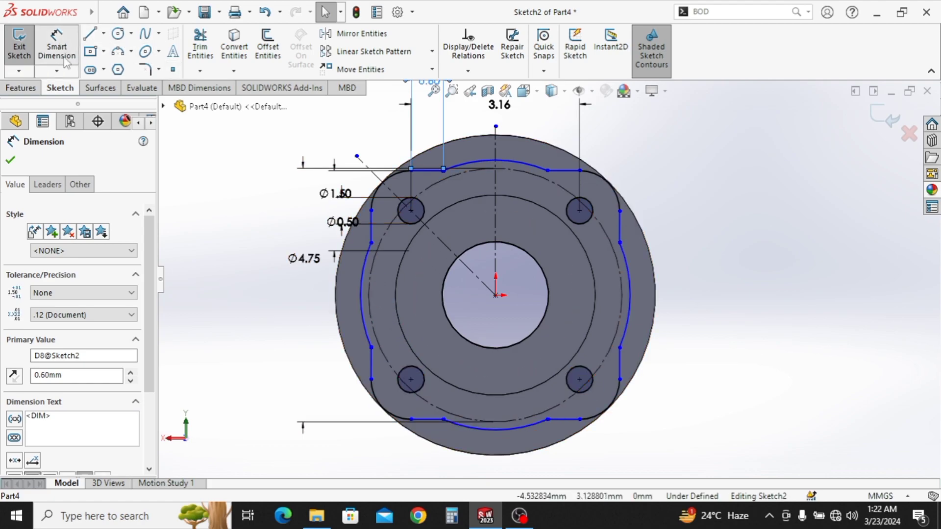
{"action": "left_click", "coordinate": [361, 311]}
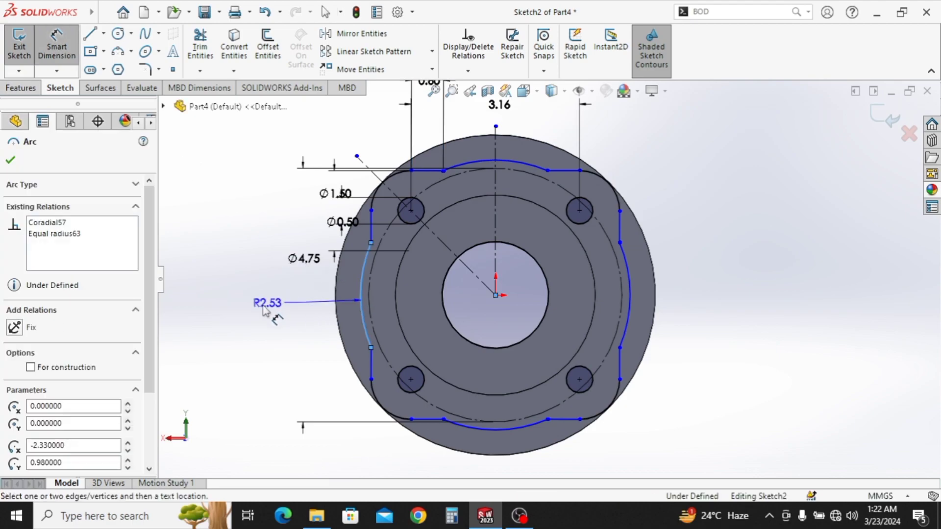
{"action": "key", "text": "Escape"}
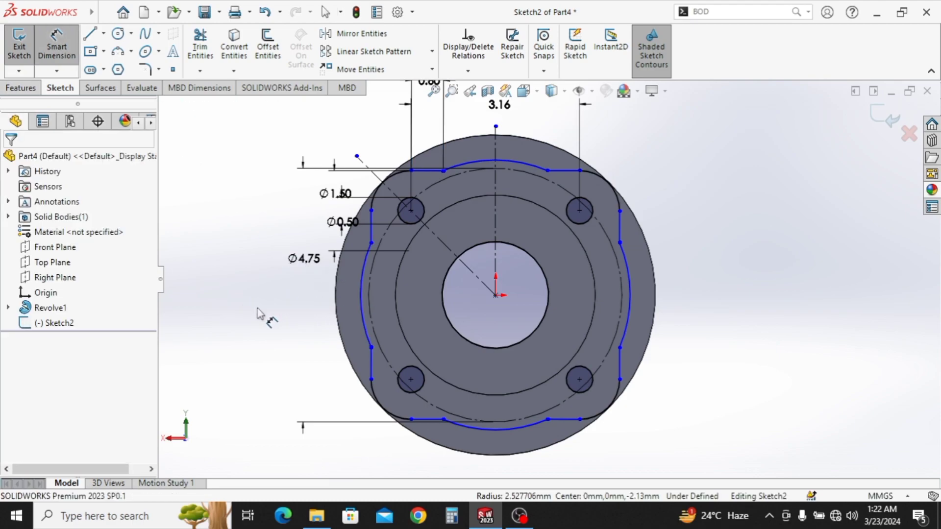
{"action": "key", "text": "Escape"}
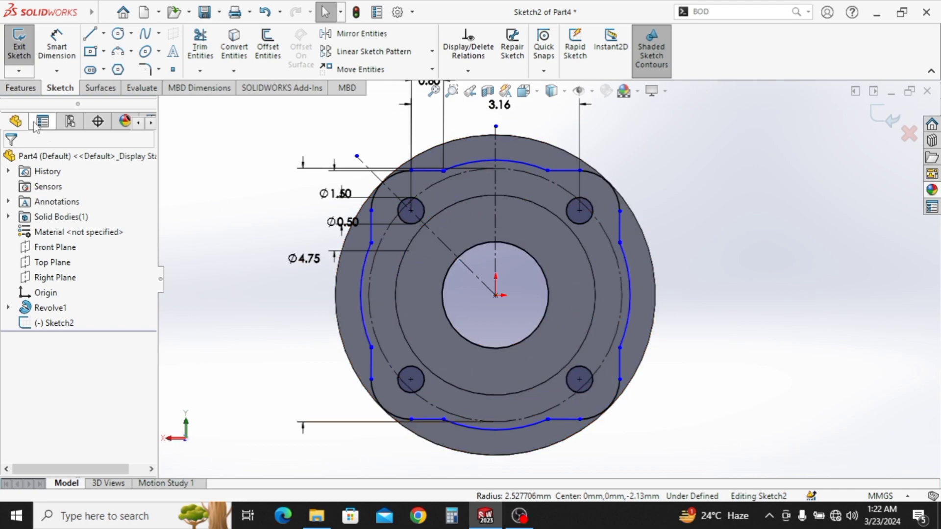
Extrude the sketch's flange region and inner ring region as a Blind boss 0.8 mm deep, leaving the bore and four holes open
{"action": "left_click", "coordinate": [21, 88]}
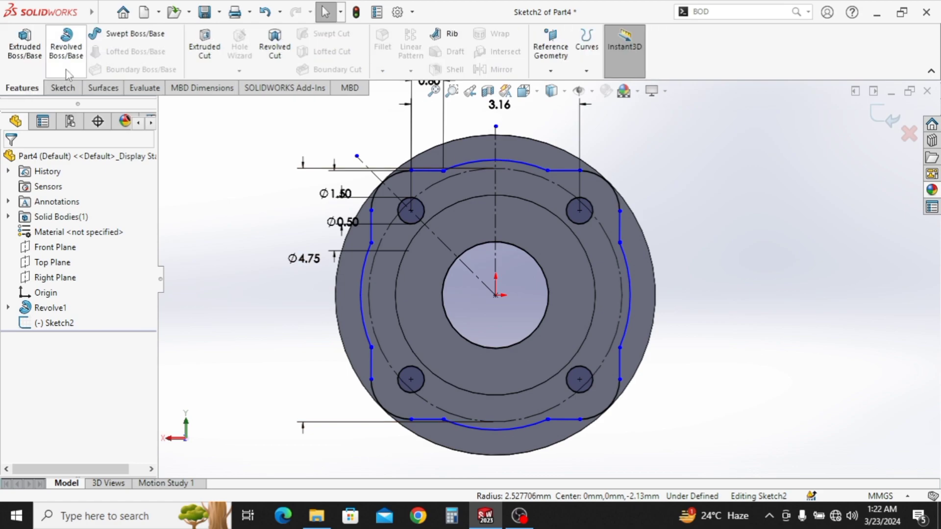
{"action": "left_click", "coordinate": [24, 46]}
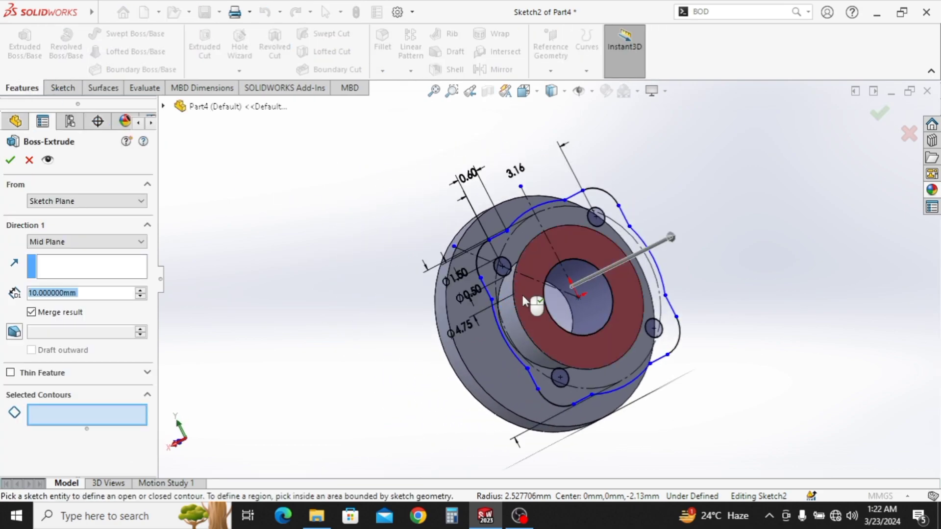
{"action": "left_click", "coordinate": [520, 284]}
{"action": "left_click", "coordinate": [514, 237]}
{"action": "left_click", "coordinate": [53, 243]}
{"action": "left_click", "coordinate": [56, 252]}
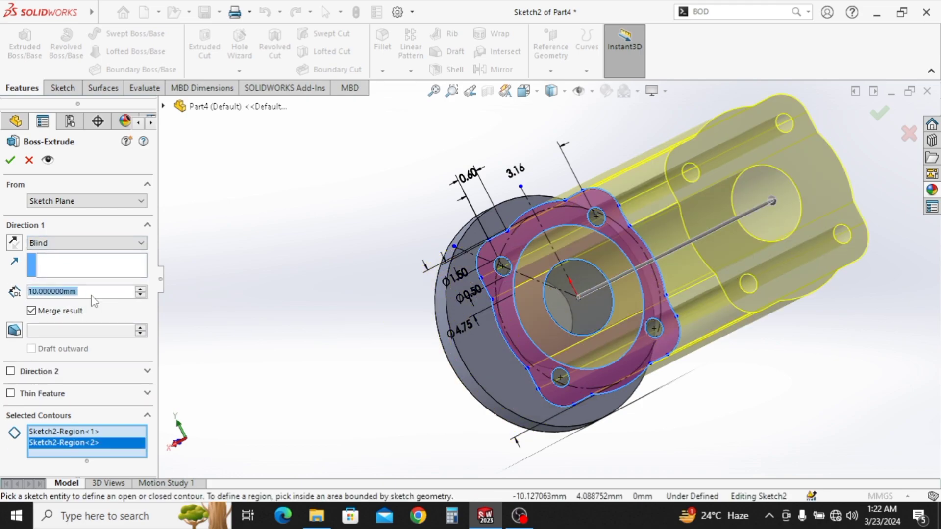
{"action": "type", "text": "0.8"}
{"action": "key", "text": "Return"}
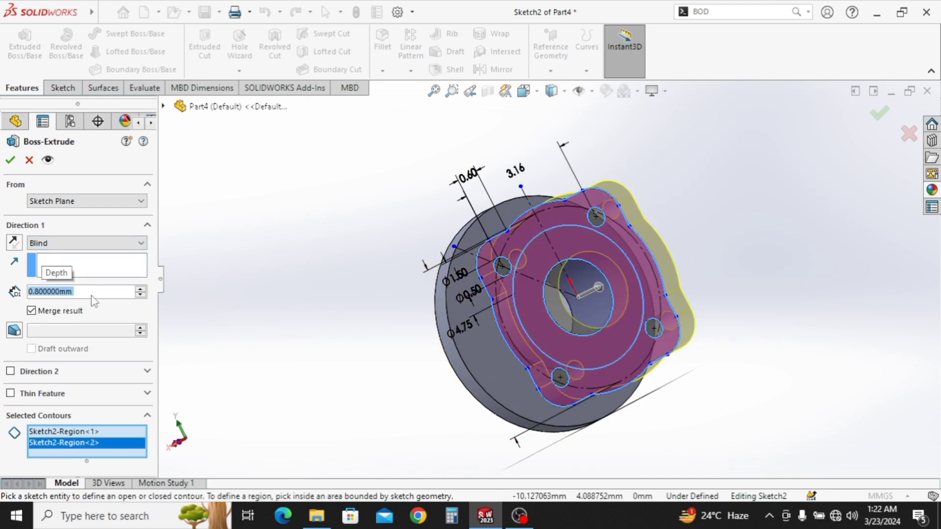
{"action": "middle_click_drag", "start_coordinate": [428, 312], "coordinate": [463, 307]}
{"action": "left_click", "coordinate": [755, 308]}
Sketch on the round flange's inner face and convert the other flange's four bolt-hole edges into sketch circles
{"action": "middle_click_drag", "start_coordinate": [591, 312], "coordinate": [539, 311], "text": "ctrl"}
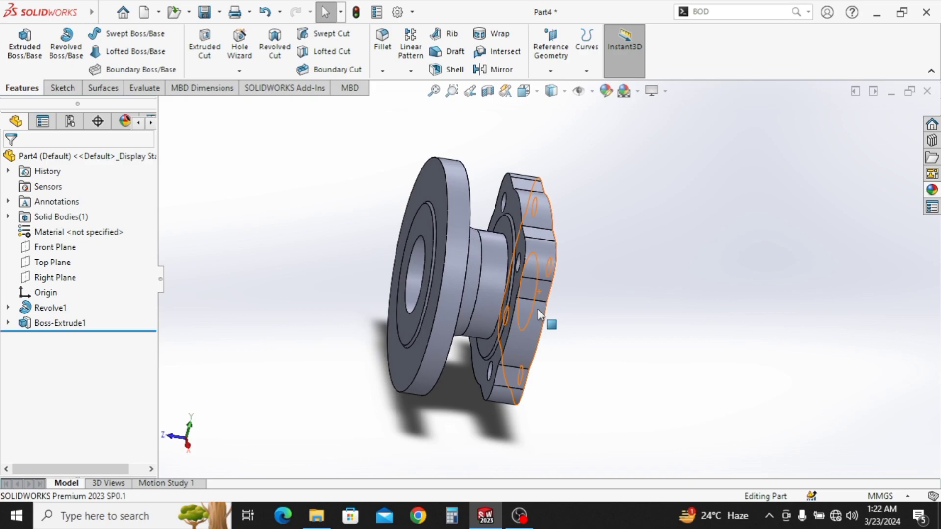
{"action": "middle_click_drag", "start_coordinate": [539, 313], "coordinate": [440, 239]}
{"action": "left_click", "coordinate": [424, 218]}
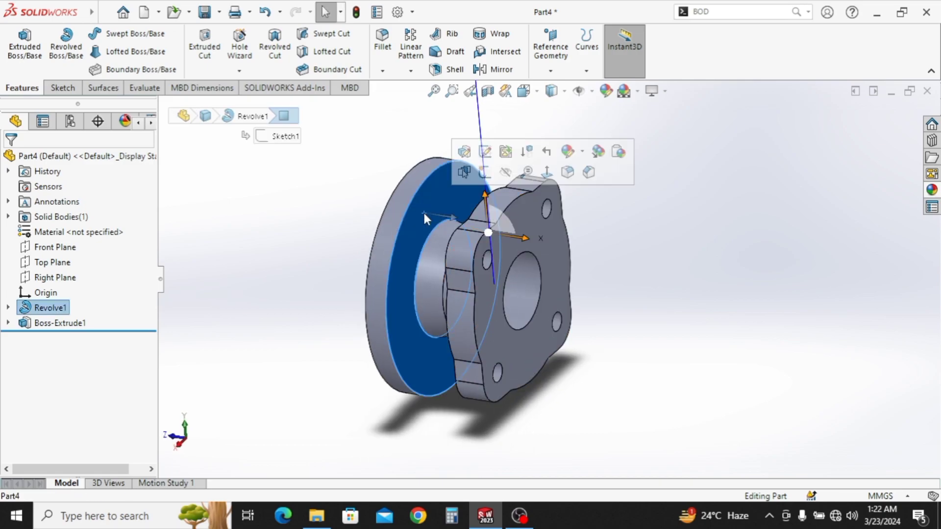
{"action": "left_click", "coordinate": [484, 172]}
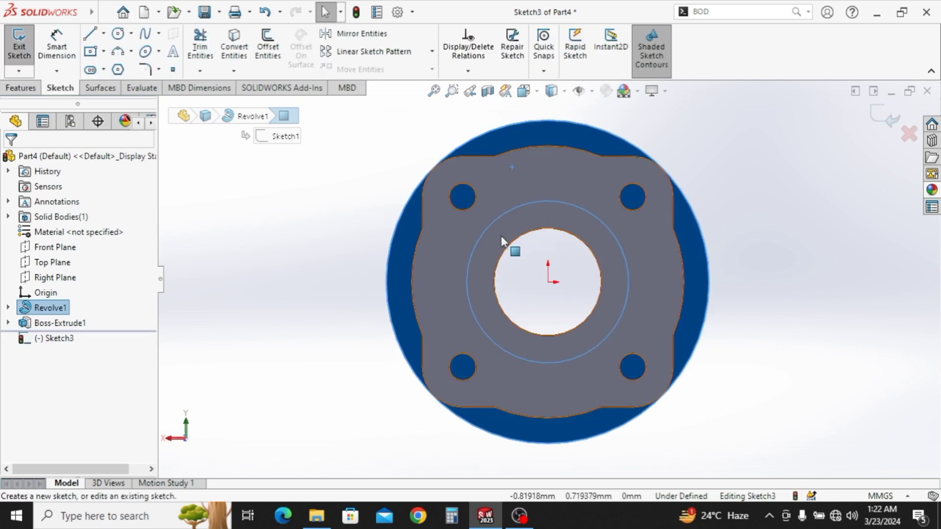
{"action": "left_click", "coordinate": [475, 190]}
{"action": "left_click", "coordinate": [624, 206], "text": "ctrl"}
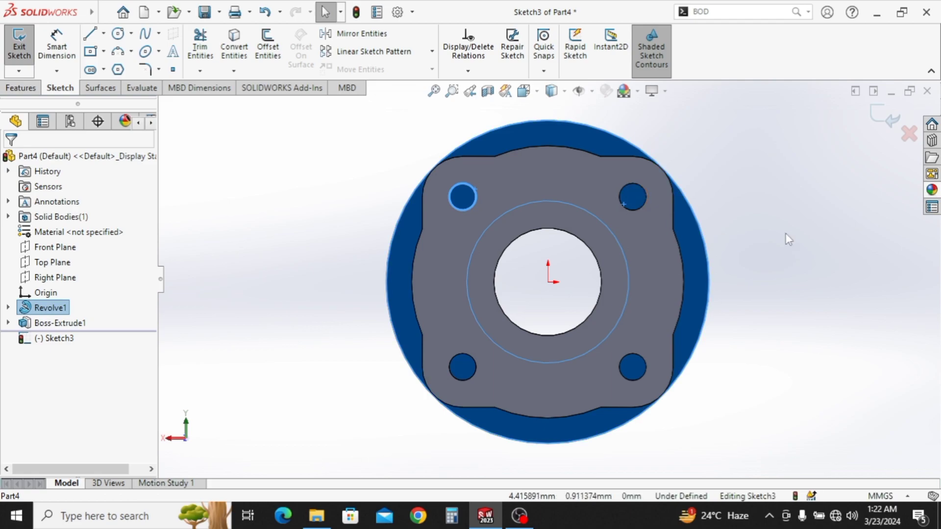
{"action": "left_click", "coordinate": [786, 233]}
{"action": "left_click", "coordinate": [625, 208]}
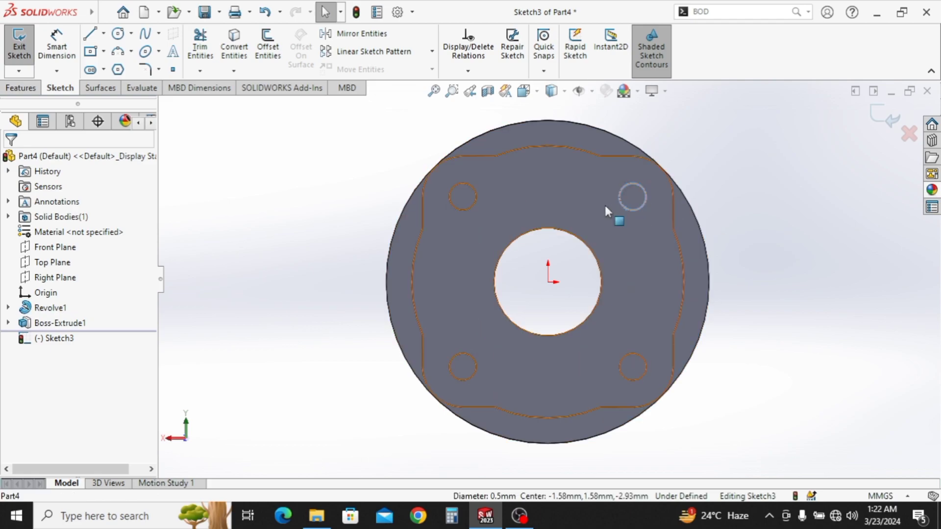
{"action": "left_click", "coordinate": [476, 204], "text": "ctrl"}
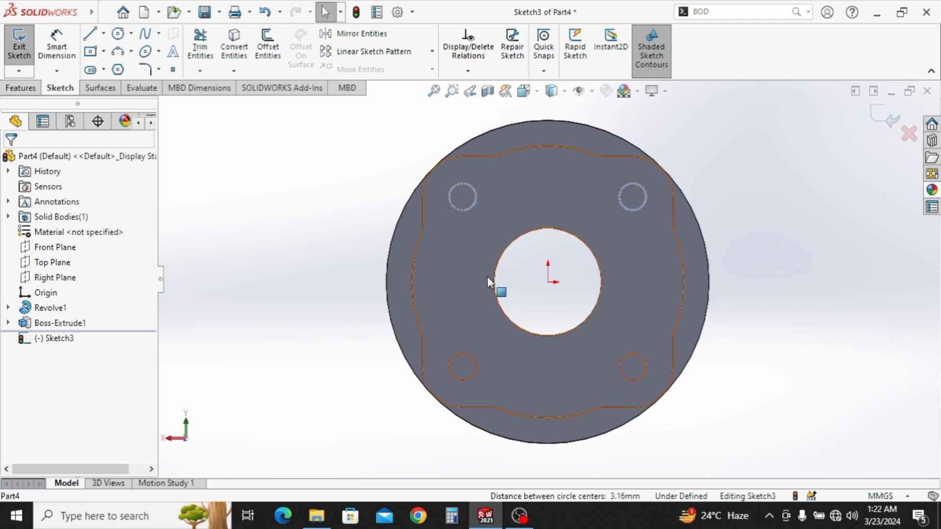
{"action": "left_click", "coordinate": [475, 358], "text": "ctrl"}
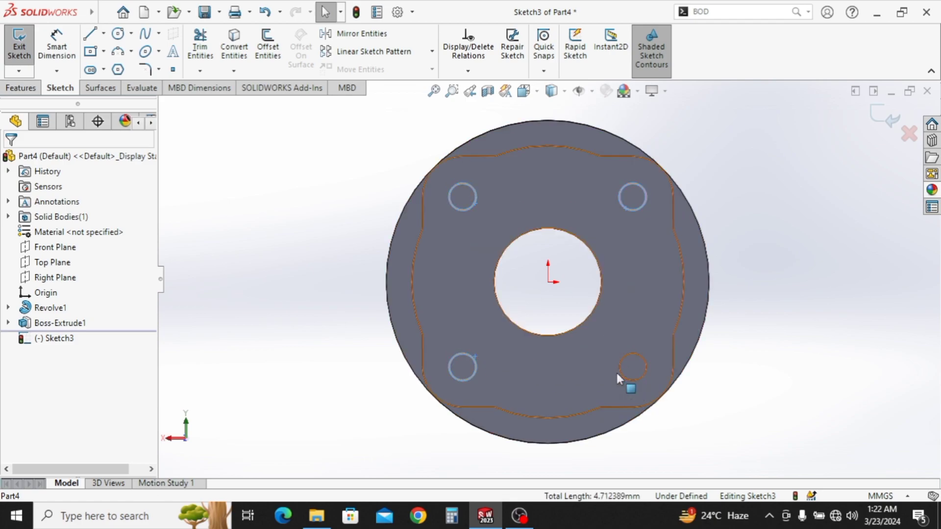
{"action": "left_click", "coordinate": [619, 372], "text": "ctrl"}
{"action": "left_click", "coordinate": [234, 49]}
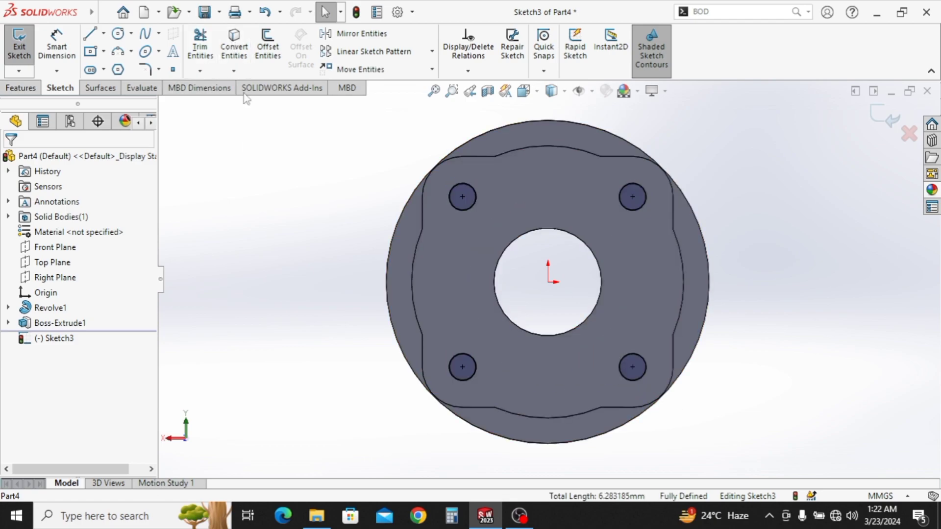
Cut-extrude the four converted circles through the round flange
{"action": "left_click", "coordinate": [15, 90]}
{"action": "left_click", "coordinate": [205, 46]}
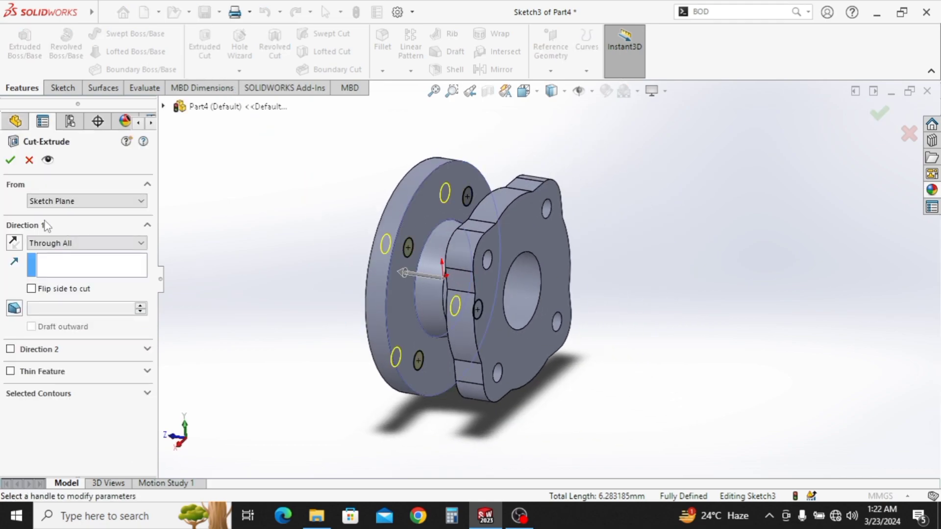
{"action": "left_click", "coordinate": [49, 243]}
{"action": "left_click", "coordinate": [51, 259]}
{"action": "left_click", "coordinate": [11, 161]}
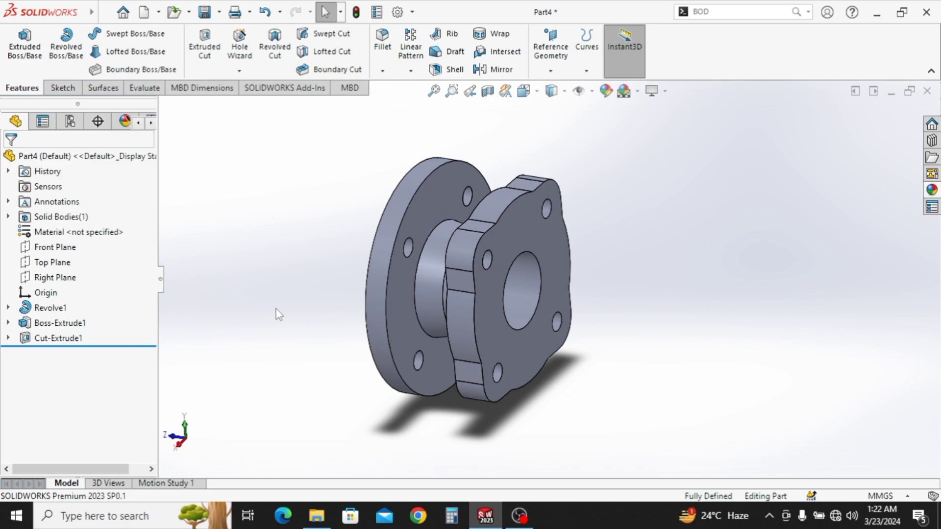
Save the part, then set up a Save As in the ZS Assembly folder on New Volume (E:) with the file name Part 5
{"action": "key", "text": "ctrl+s"}
{"action": "left_click", "coordinate": [102, 13]}
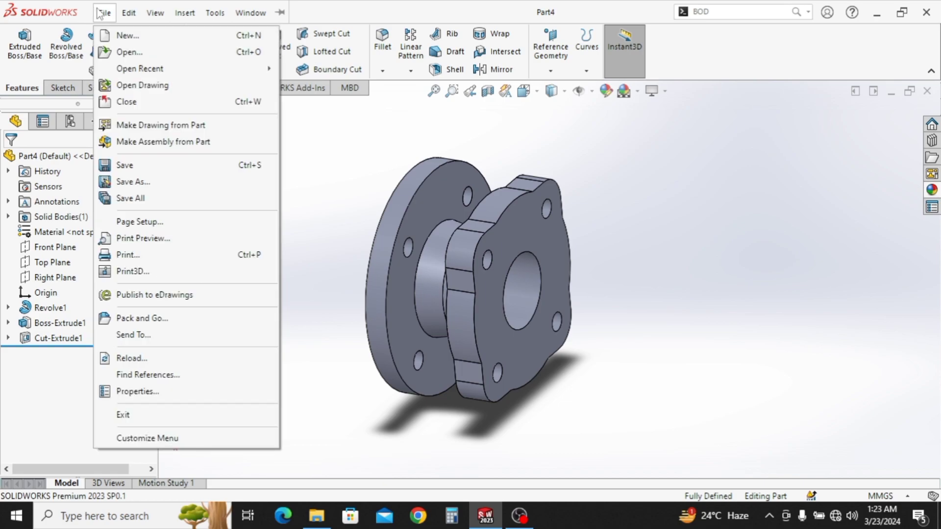
{"action": "left_click", "coordinate": [130, 182]}
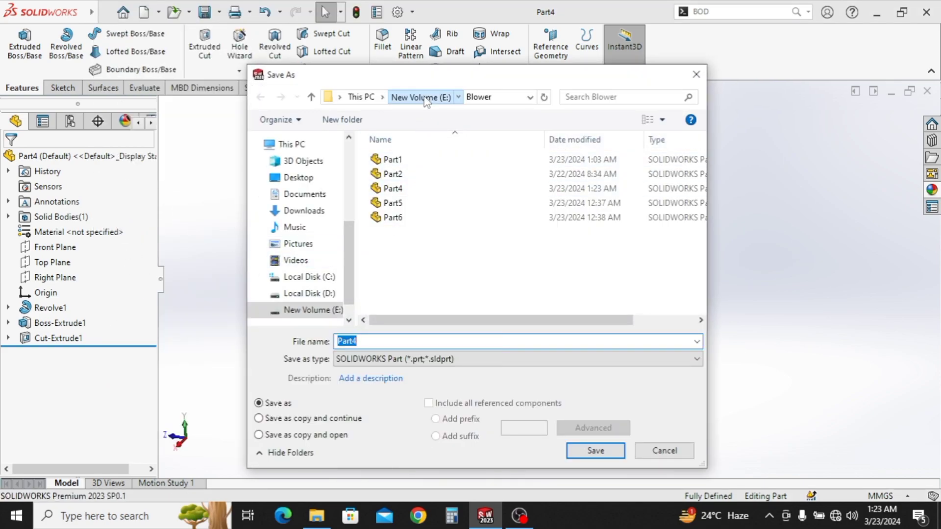
{"action": "left_click", "coordinate": [421, 97]}
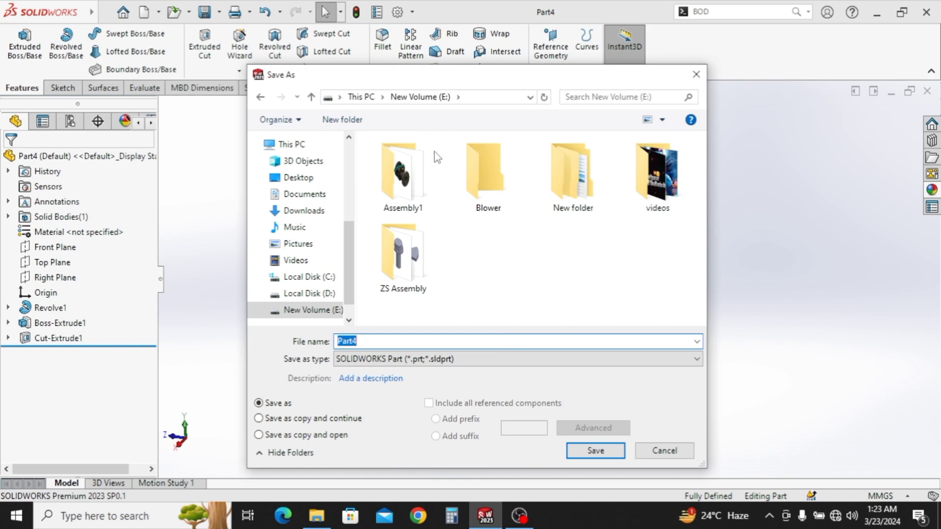
{"action": "double_click", "coordinate": [402, 255]}
{"action": "left_click", "coordinate": [395, 203]}
{"action": "left_click", "coordinate": [373, 340]}
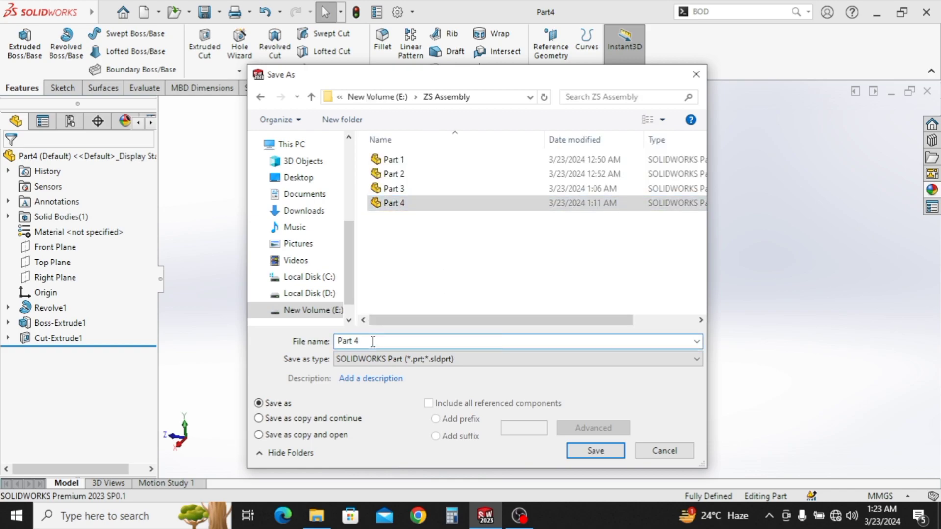
{"action": "key", "text": "BackSpace"}
{"action": "type", "text": "5"}
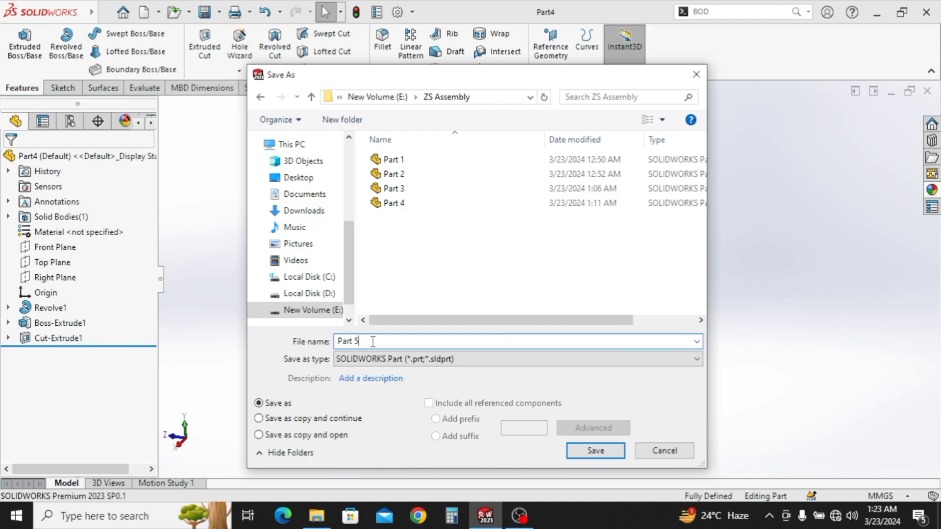
Show the ZS Assembly folder's files as large icons and save the part there as Part 5
{"action": "right_click", "coordinate": [387, 232]}
{"action": "mouse_move", "coordinate": [418, 240]}
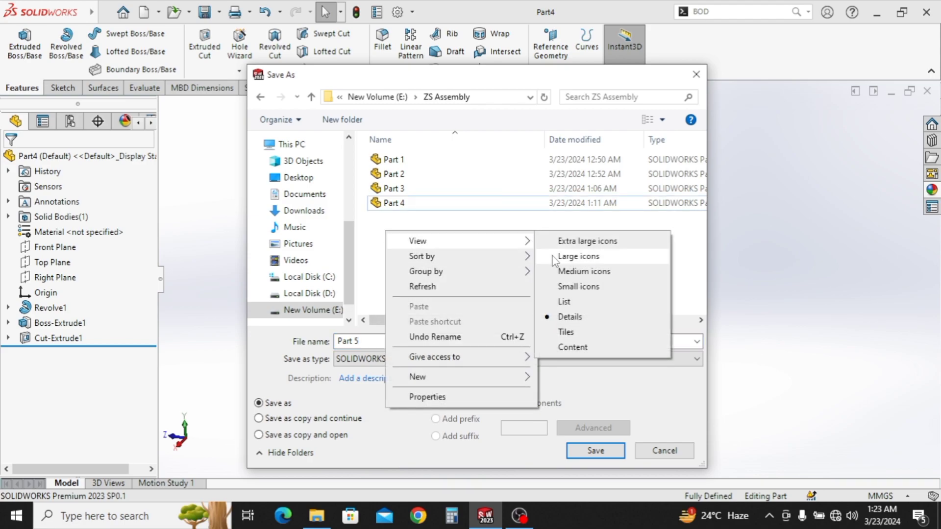
{"action": "left_click", "coordinate": [578, 256]}
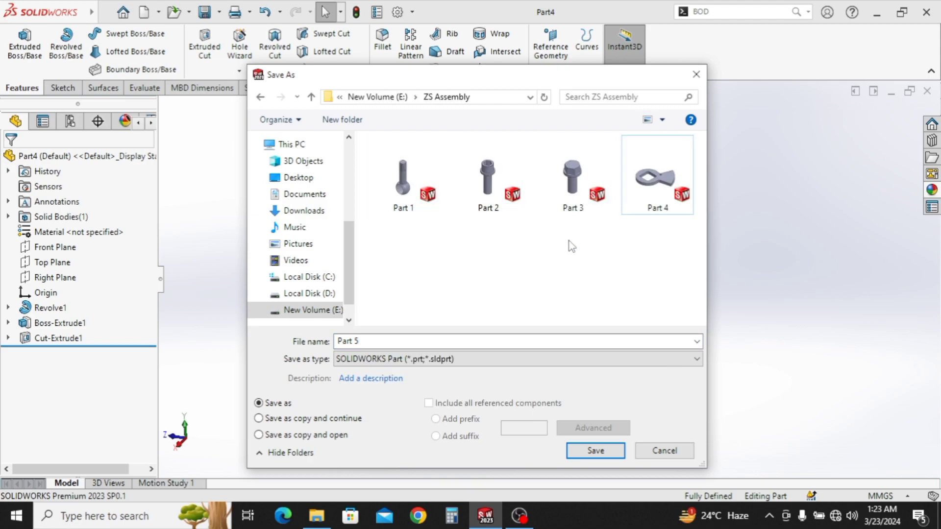
{"action": "left_click", "coordinate": [580, 455]}
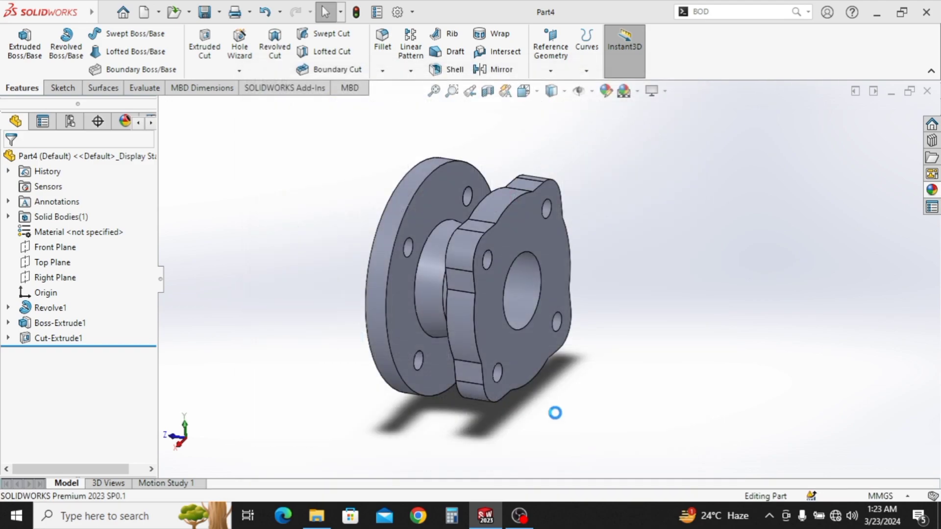
Create a reference plane offset 0.01 mm outward from the outer face of the four-hole flange
{"action": "middle_click_drag", "start_coordinate": [587, 352], "coordinate": [496, 308]}
{"action": "scroll", "coordinate": [581, 343], "scroll_direction": "up", "scroll_amount": 2}
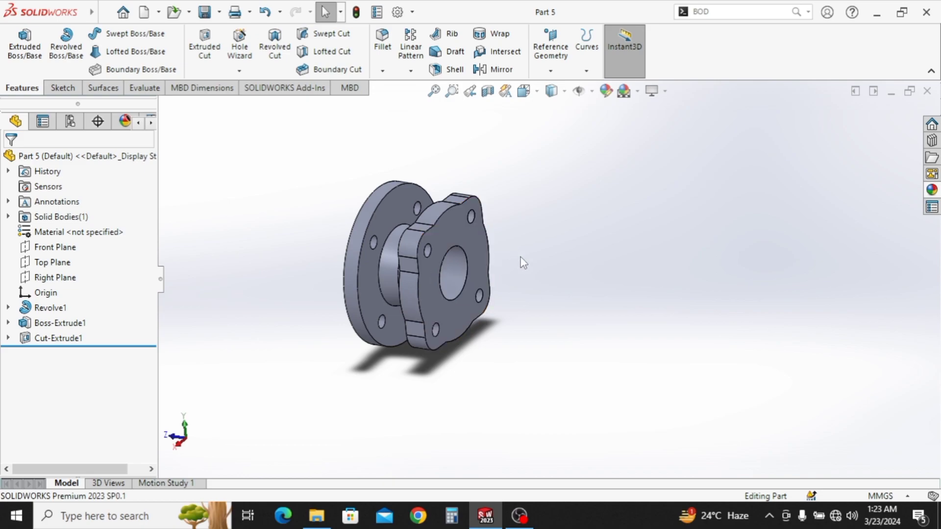
{"action": "left_click", "coordinate": [458, 227]}
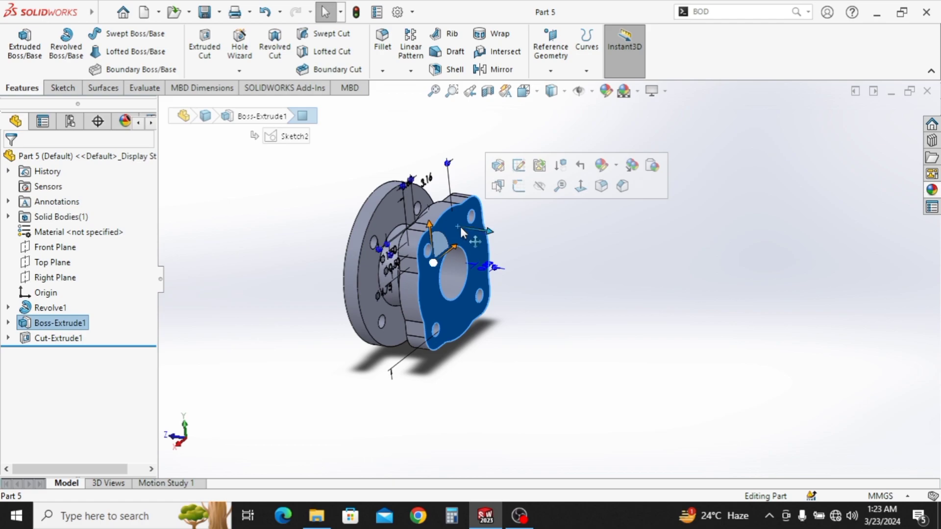
{"action": "left_click", "coordinate": [509, 251]}
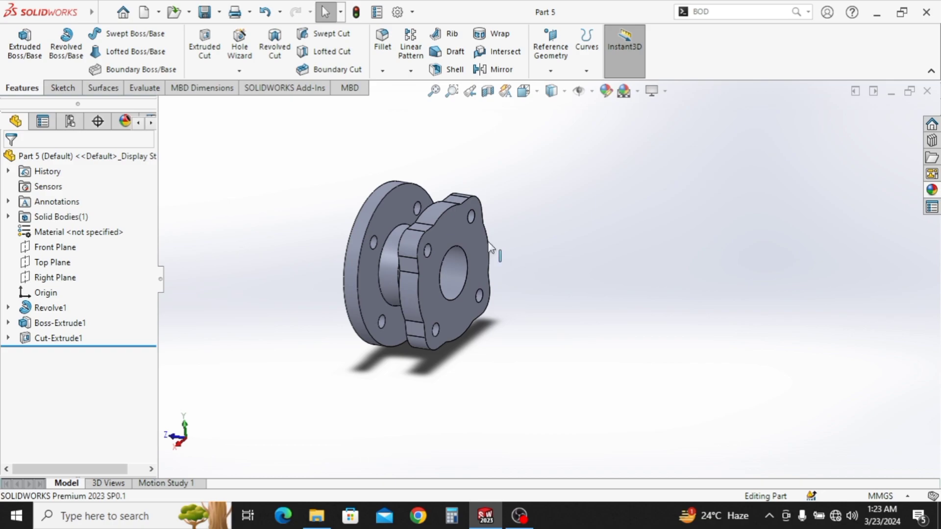
{"action": "left_click", "coordinate": [461, 231]}
{"action": "left_click", "coordinate": [550, 71]}
{"action": "left_click", "coordinate": [564, 86]}
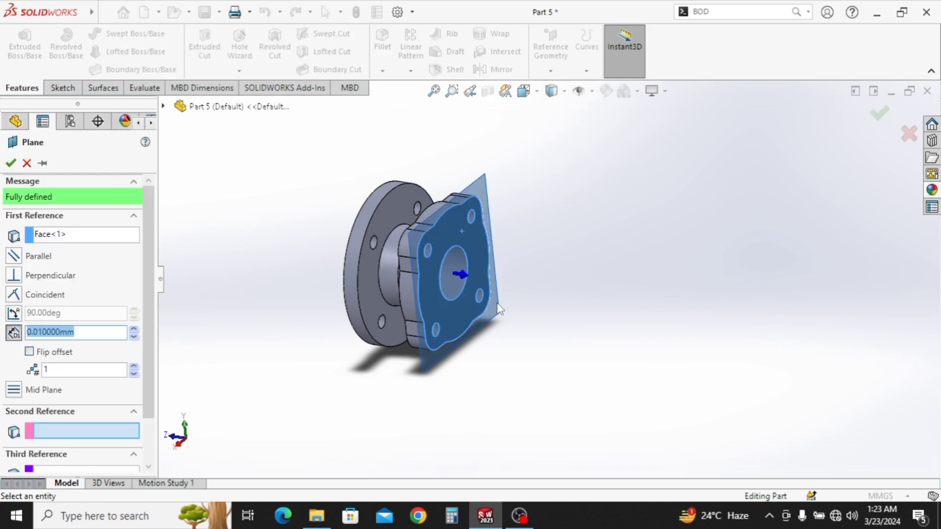
{"action": "left_click", "coordinate": [11, 163]}
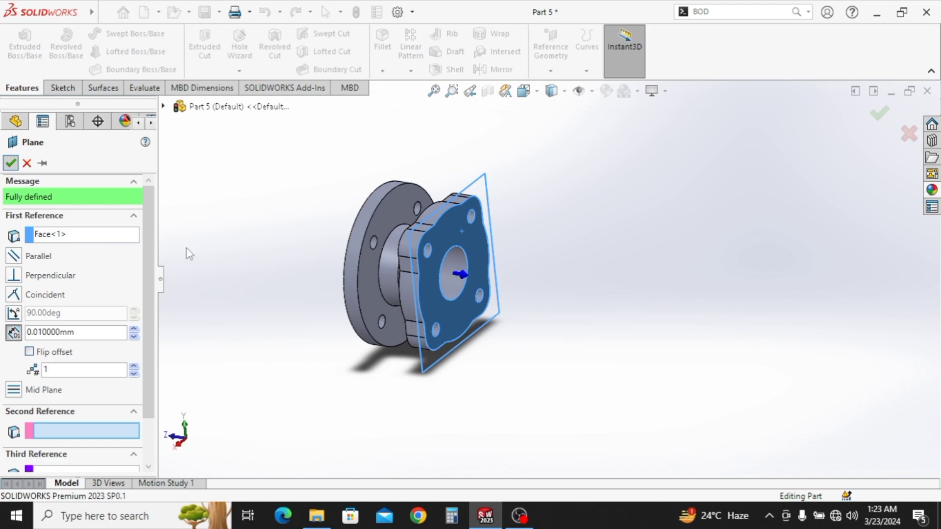
Start a sketch on the new offset plane and convert the four-hole flange face's outline into it
{"action": "left_click", "coordinate": [482, 181]}
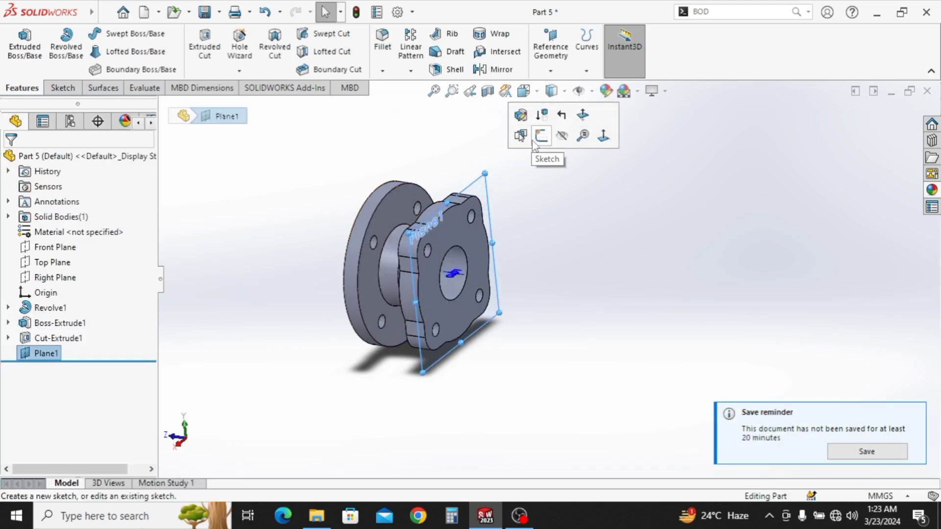
{"action": "left_click", "coordinate": [535, 141]}
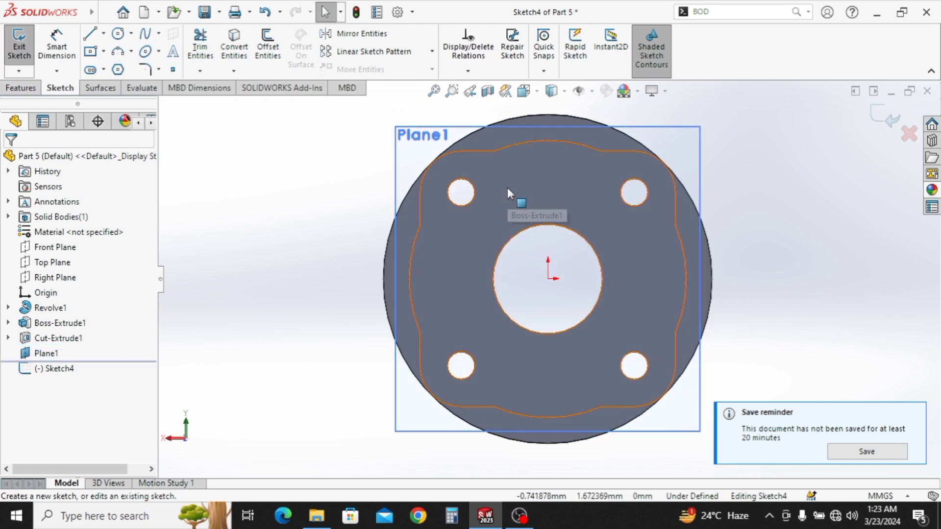
{"action": "left_click", "coordinate": [510, 191]}
{"action": "left_click", "coordinate": [235, 45]}
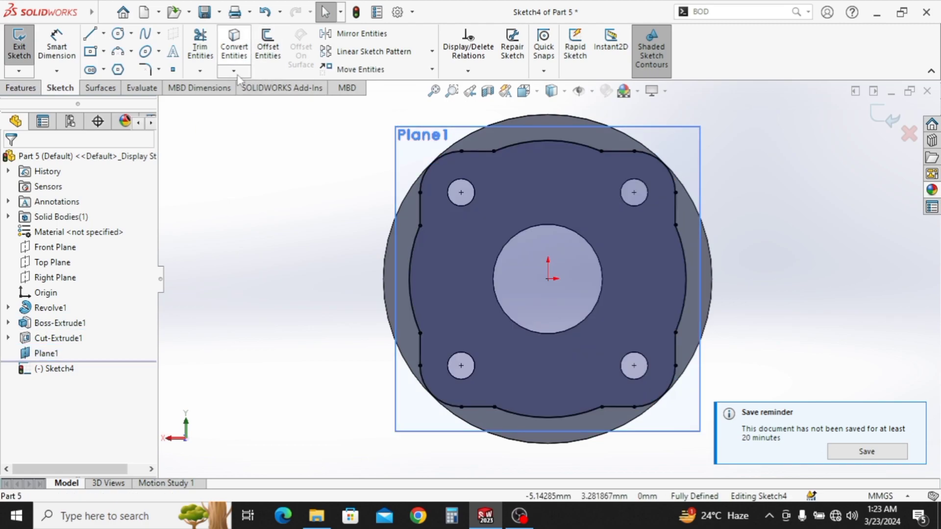
Convert the edges of the four bolt holes and the central bore into the same sketch
{"action": "left_click", "coordinate": [474, 198]}
{"action": "left_click", "coordinate": [621, 199], "text": "ctrl"}
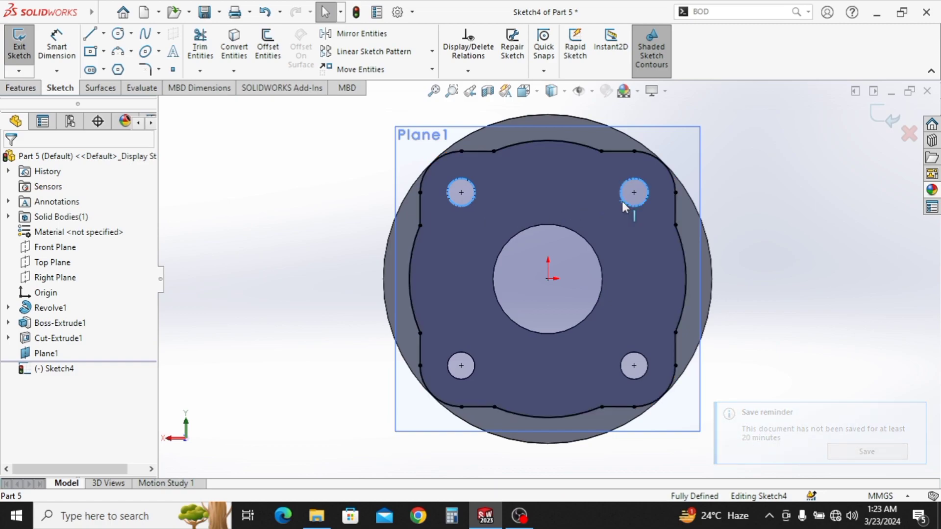
{"action": "left_click", "coordinate": [588, 244], "text": "ctrl"}
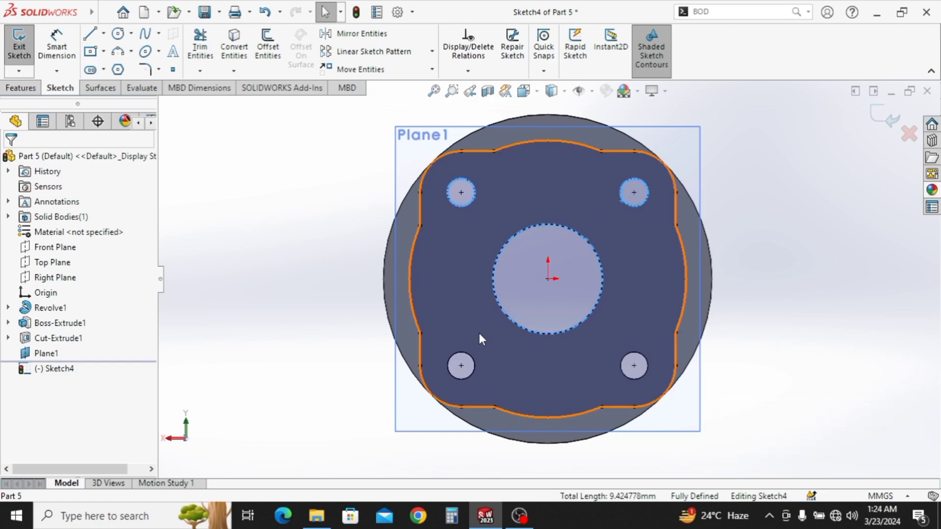
{"action": "left_click", "coordinate": [461, 358], "text": "ctrl"}
{"action": "left_click", "coordinate": [627, 362], "text": "ctrl"}
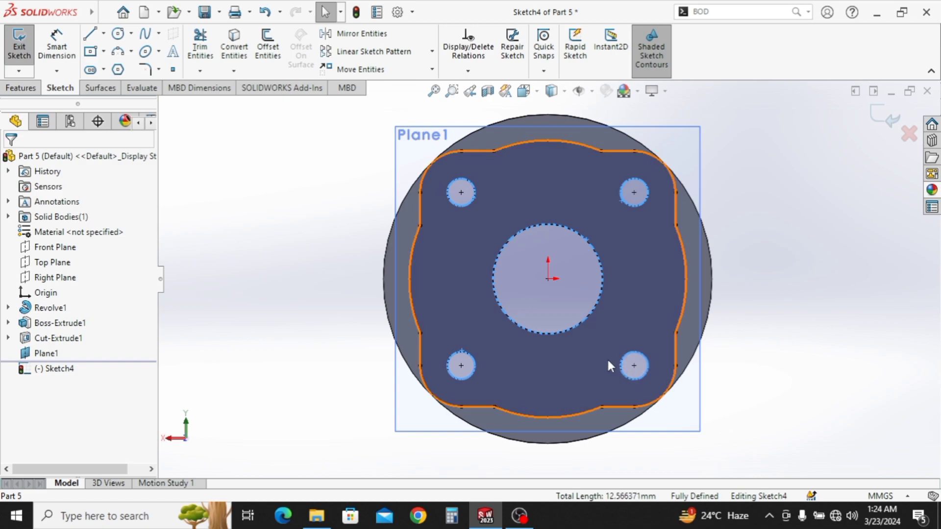
{"action": "left_click", "coordinate": [238, 51]}
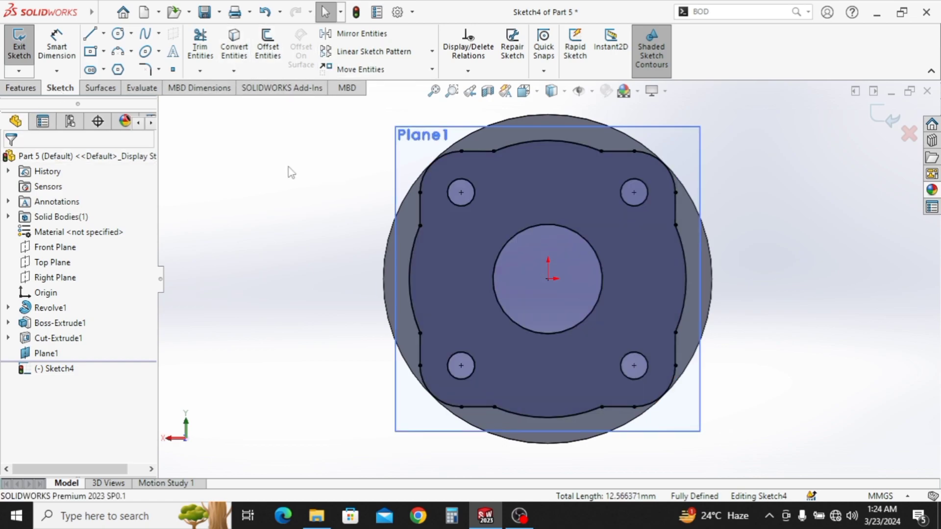
Extrude the converted flange sketch 0.8 mm outward from the offset plane and hide that plane
{"action": "left_click", "coordinate": [21, 88]}
{"action": "left_click", "coordinate": [24, 46]}
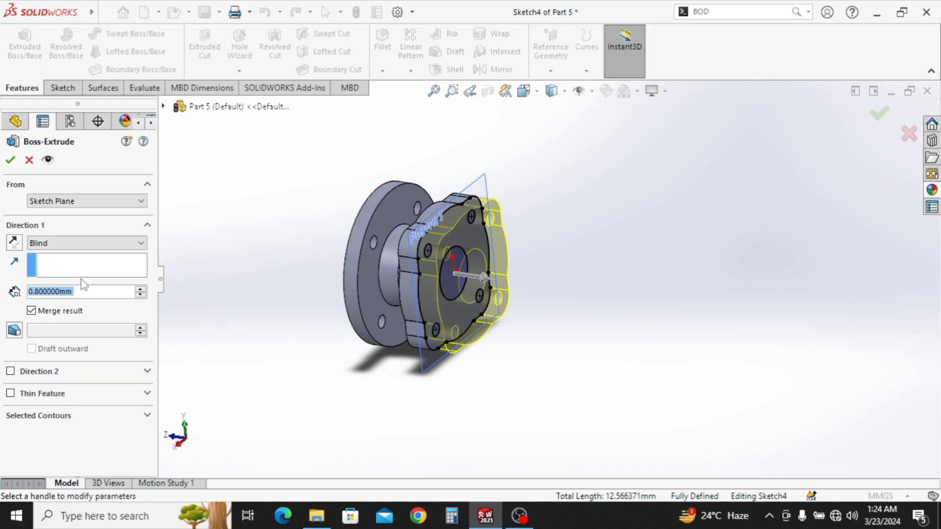
{"action": "left_click", "coordinate": [10, 160]}
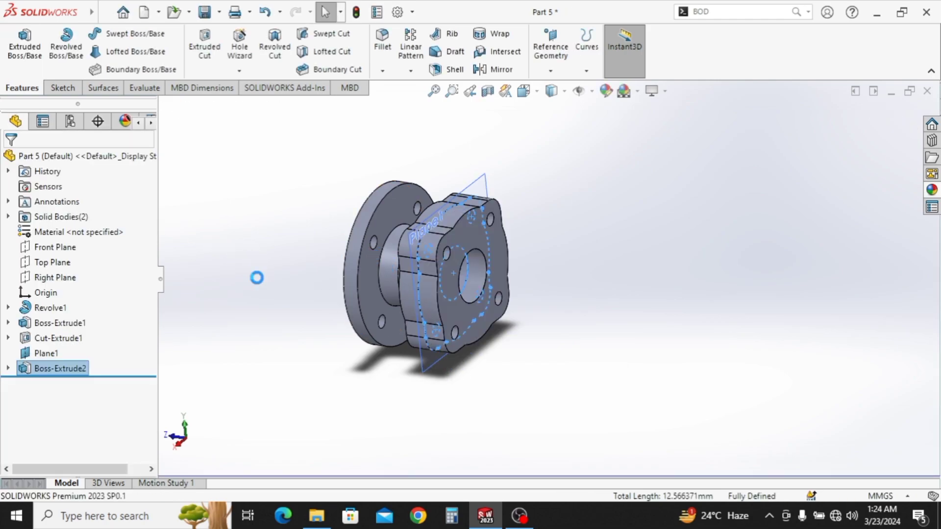
{"action": "middle_click_drag", "start_coordinate": [389, 299], "coordinate": [424, 304]}
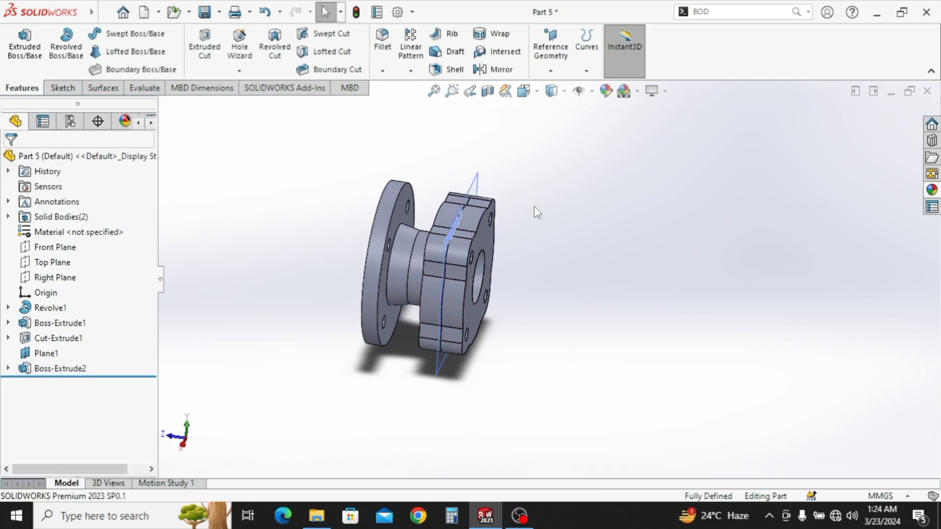
{"action": "left_click", "coordinate": [483, 184]}
{"action": "left_click", "coordinate": [561, 143]}
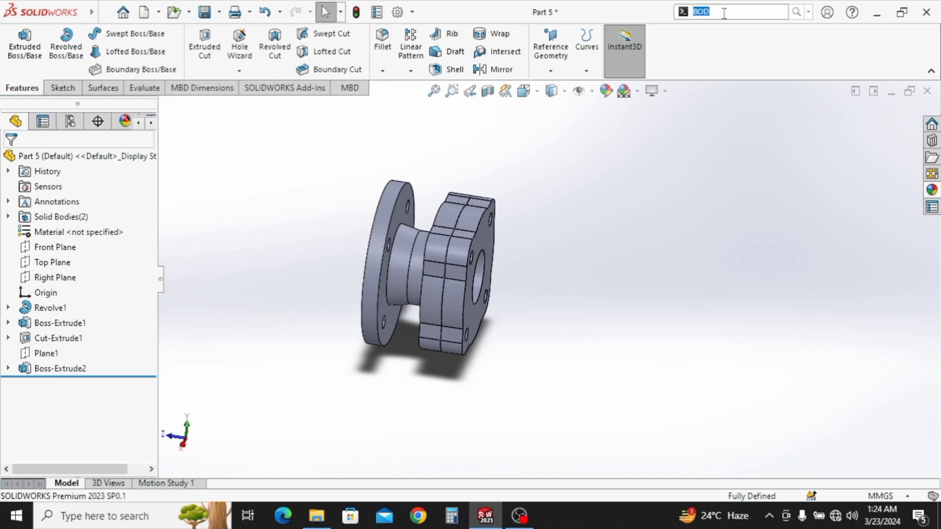
Delete the original flanged hub body with Delete/Keep Body, keeping only the newly extruded four-hole flange
{"action": "type", "text": "bod"}
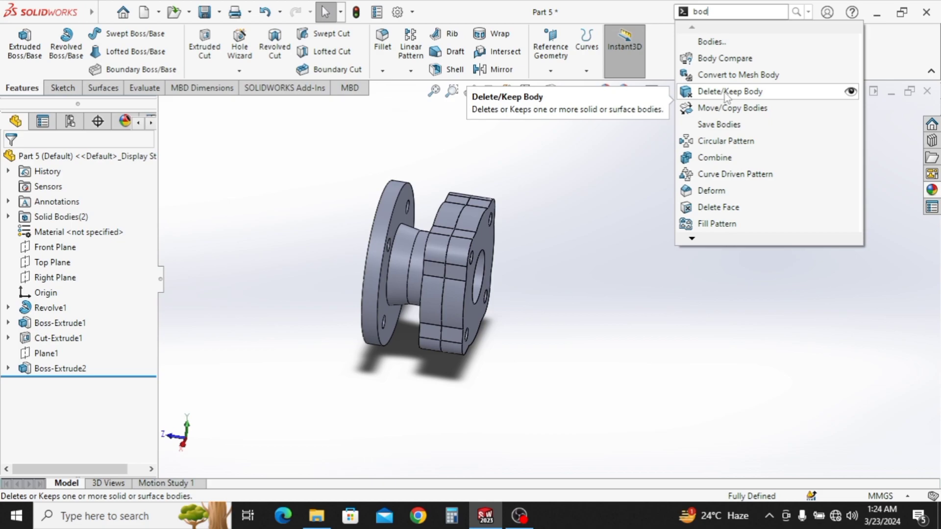
{"action": "left_click", "coordinate": [740, 95]}
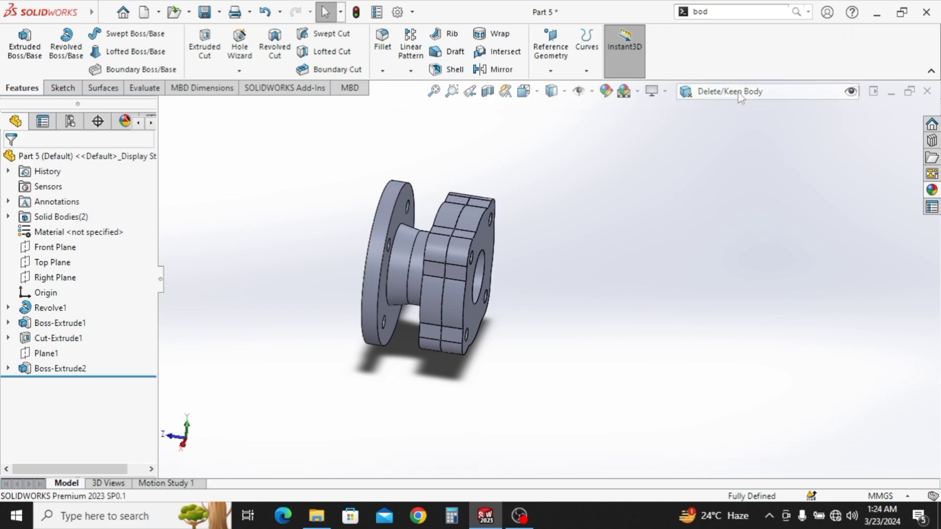
{"action": "left_click", "coordinate": [396, 248]}
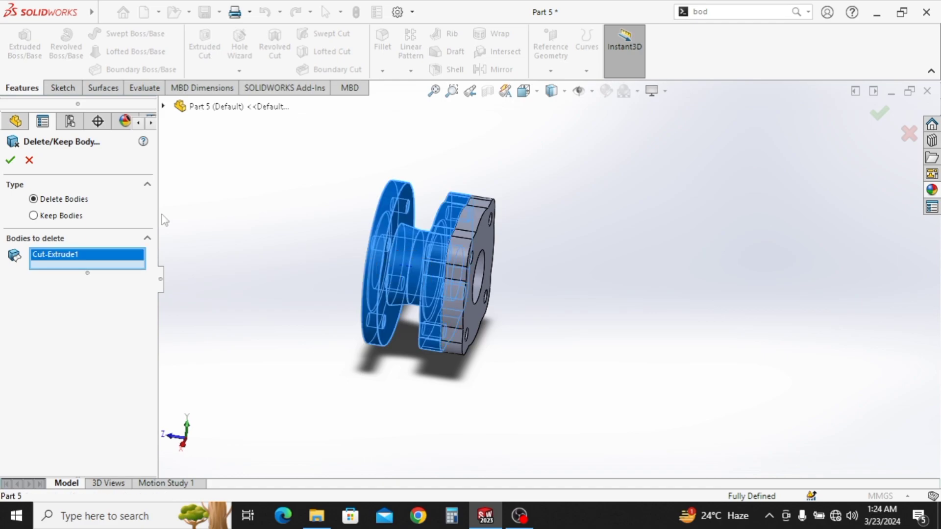
{"action": "left_click", "coordinate": [9, 160]}
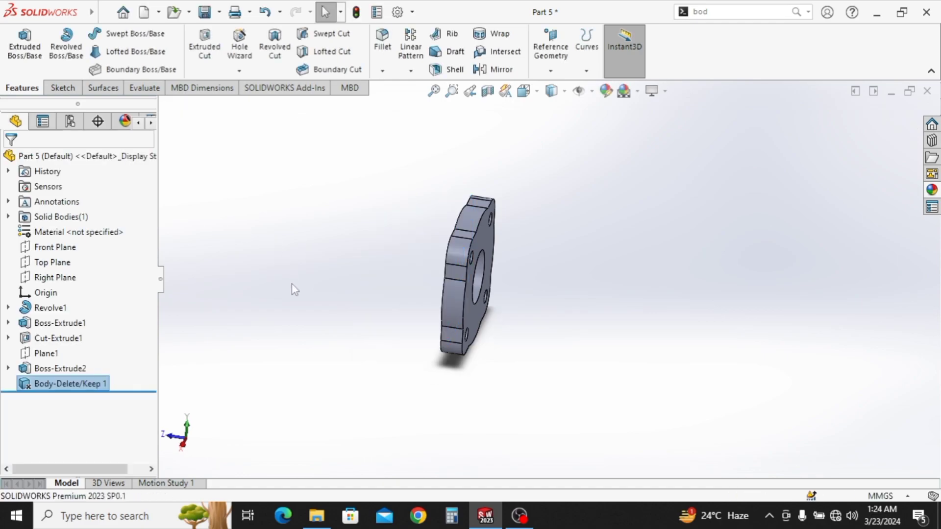
{"action": "left_click", "coordinate": [350, 297]}
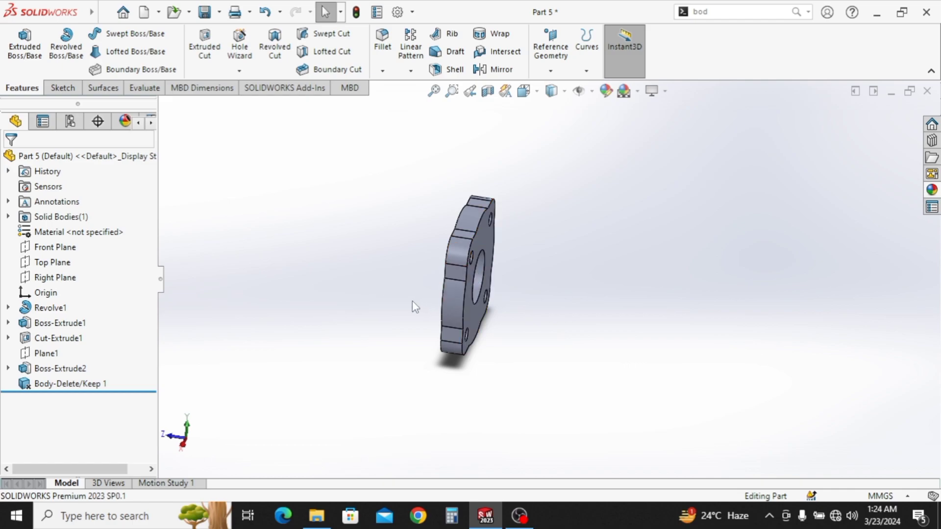
Save the remaining flange body under the new name Part 6 in the ZS Assembly folder
{"action": "middle_click_drag", "start_coordinate": [436, 211], "coordinate": [408, 204]}
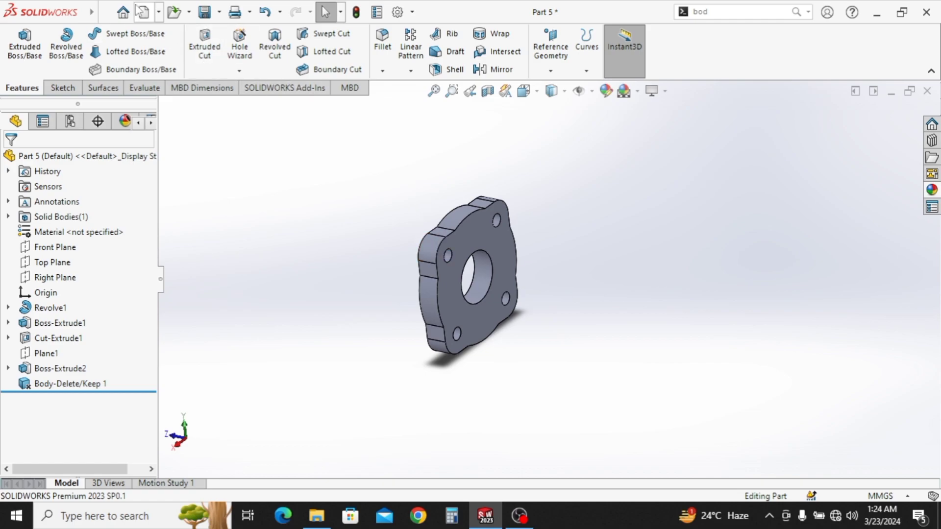
{"action": "left_click", "coordinate": [100, 13]}
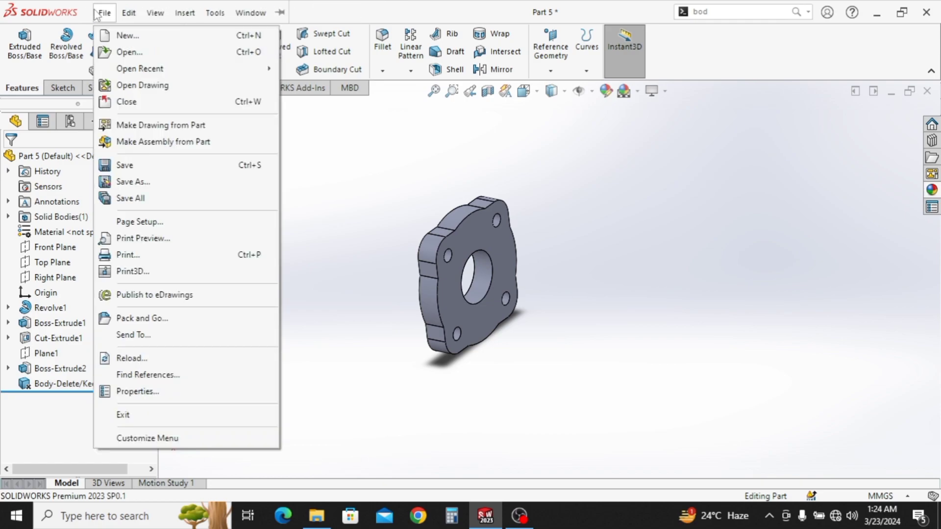
{"action": "left_click", "coordinate": [149, 186]}
{"action": "left_click", "coordinate": [398, 262]}
{"action": "left_click", "coordinate": [376, 340]}
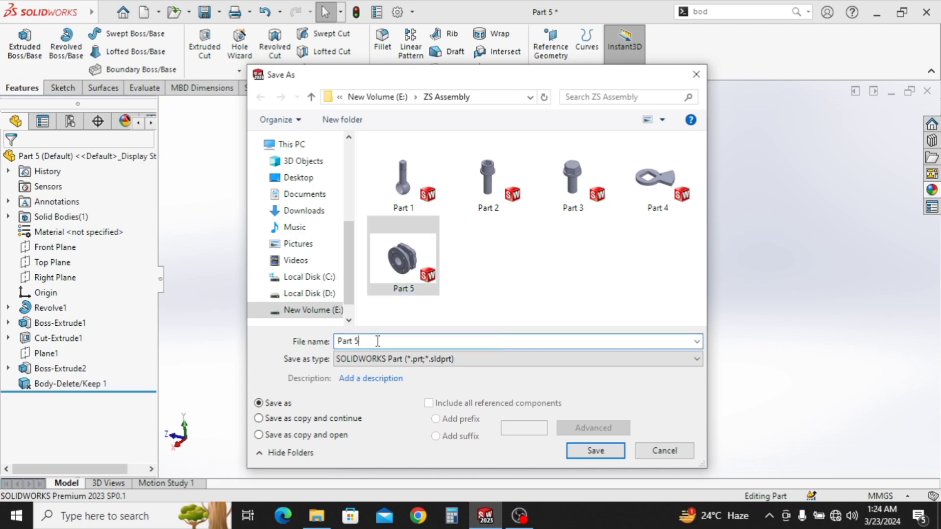
{"action": "key", "text": "BackSpace"}
{"action": "type", "text": "6"}
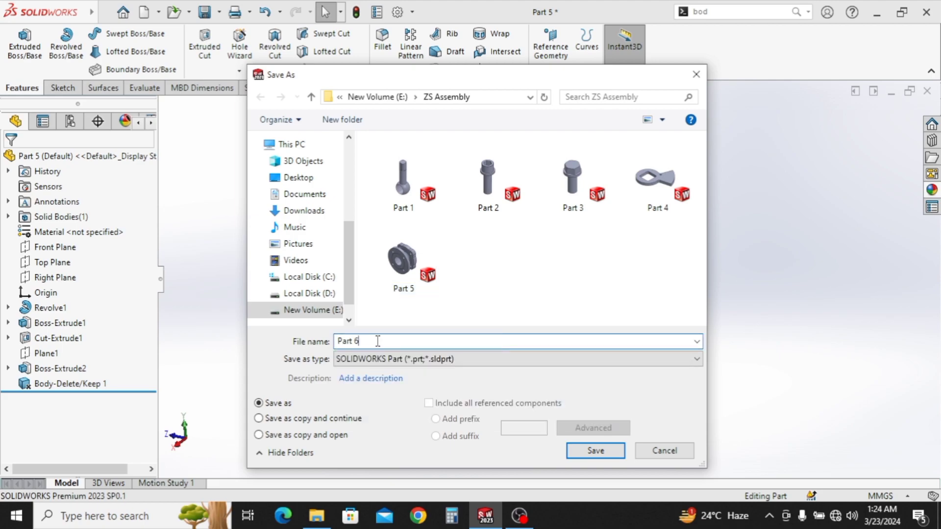
{"action": "left_click", "coordinate": [583, 450]}
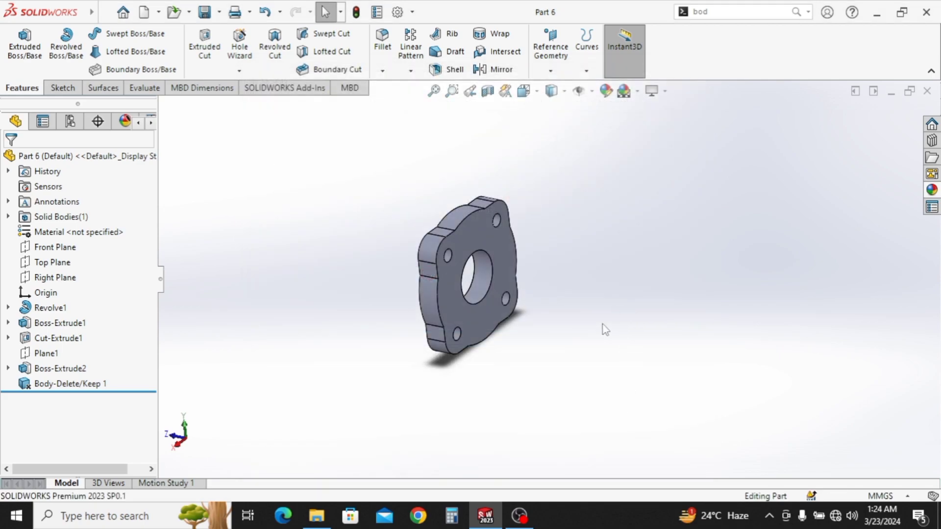
Close the current part and reopen Part 6 from the ZS Assembly folder
{"action": "left_click", "coordinate": [927, 92]}
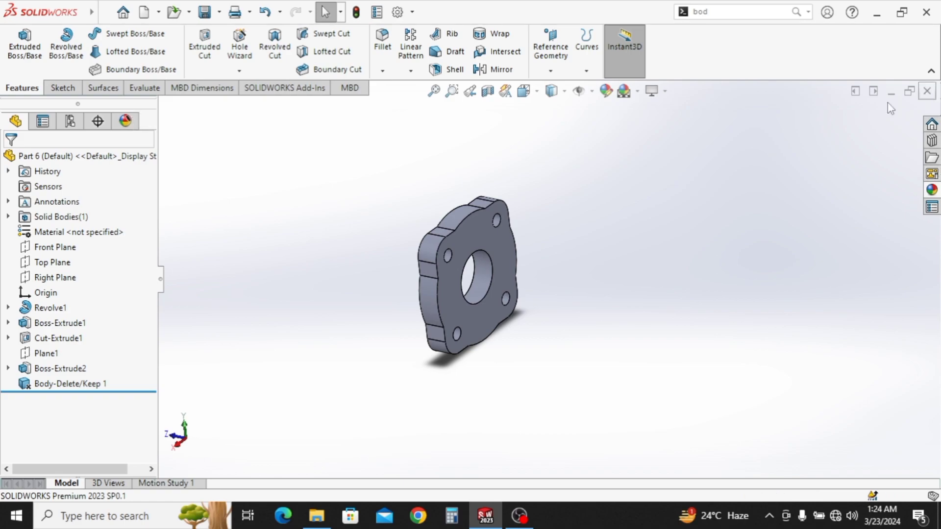
{"action": "left_click", "coordinate": [174, 12]}
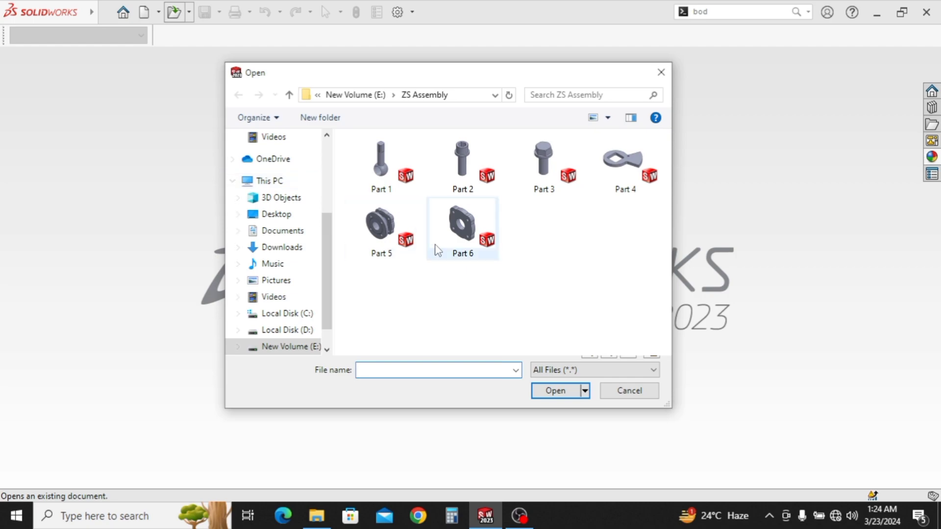
{"action": "left_click", "coordinate": [450, 236]}
{"action": "left_click", "coordinate": [561, 395]}
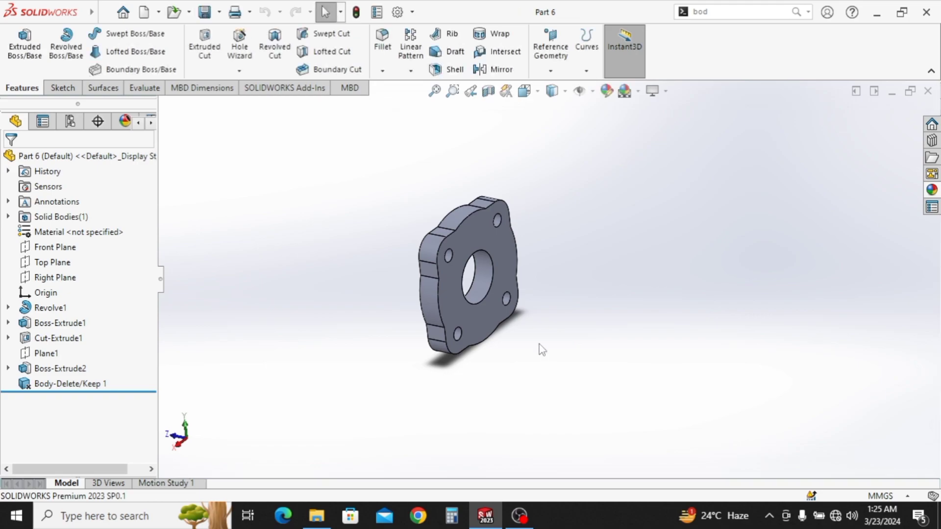
Start a new sketch on the Right Plane of the flange part
{"action": "middle_click_drag", "start_coordinate": [502, 371], "coordinate": [540, 361]}
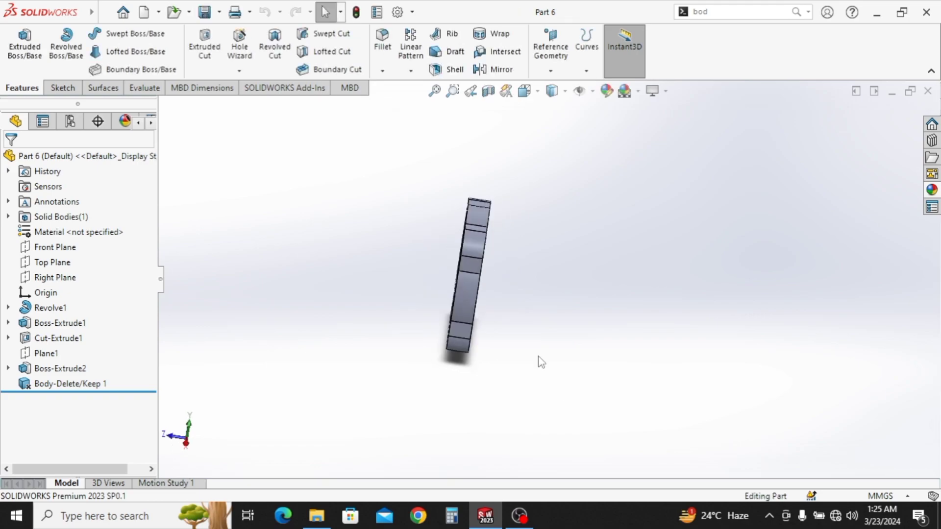
{"action": "key", "text": "ctrl+7"}
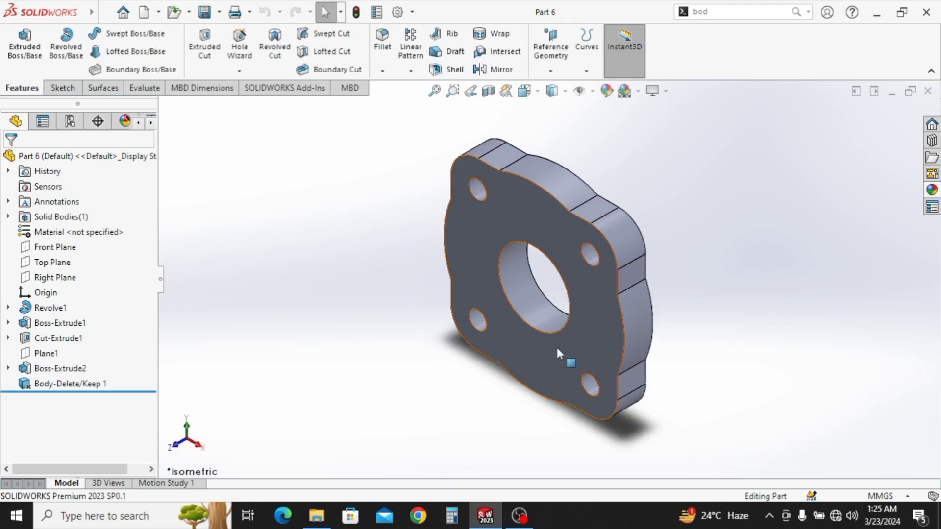
{"action": "scroll", "coordinate": [556, 345], "scroll_direction": "up", "scroll_amount": 1}
{"action": "middle_click_drag", "start_coordinate": [593, 330], "coordinate": [284, 188]}
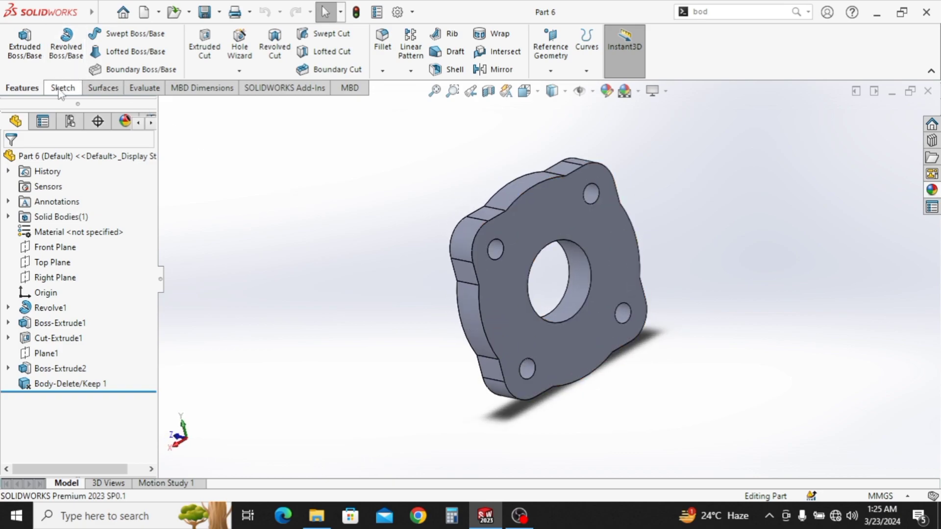
{"action": "middle_click_drag", "start_coordinate": [525, 342], "coordinate": [576, 335]}
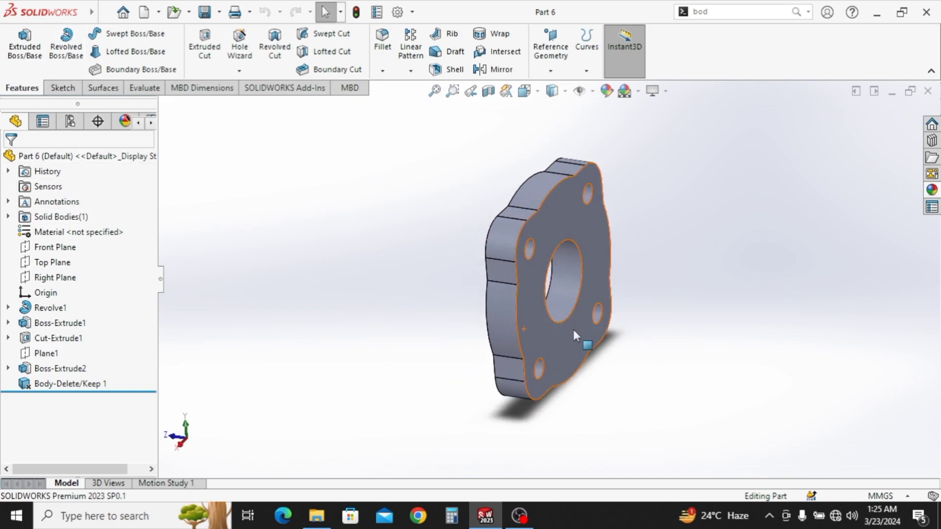
{"action": "key", "text": "ctrl+7"}
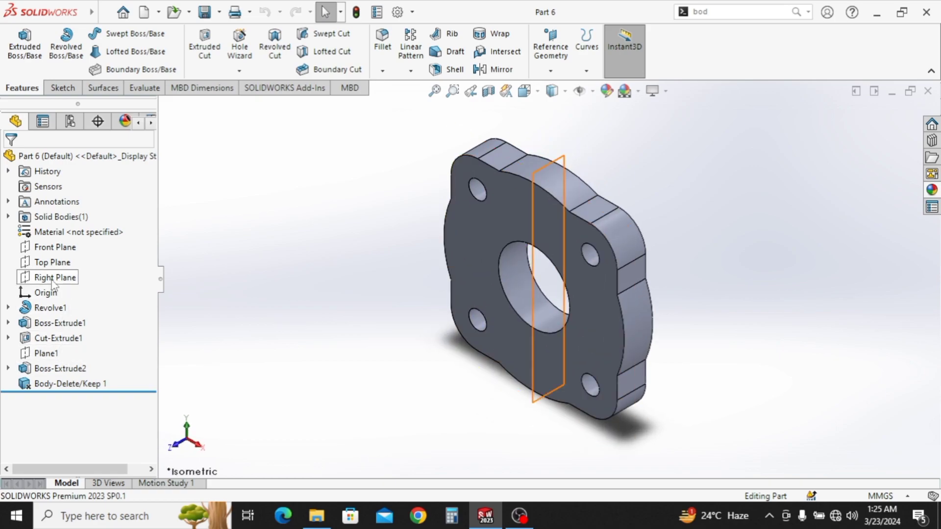
{"action": "left_click", "coordinate": [53, 279]}
{"action": "left_click", "coordinate": [65, 267]}
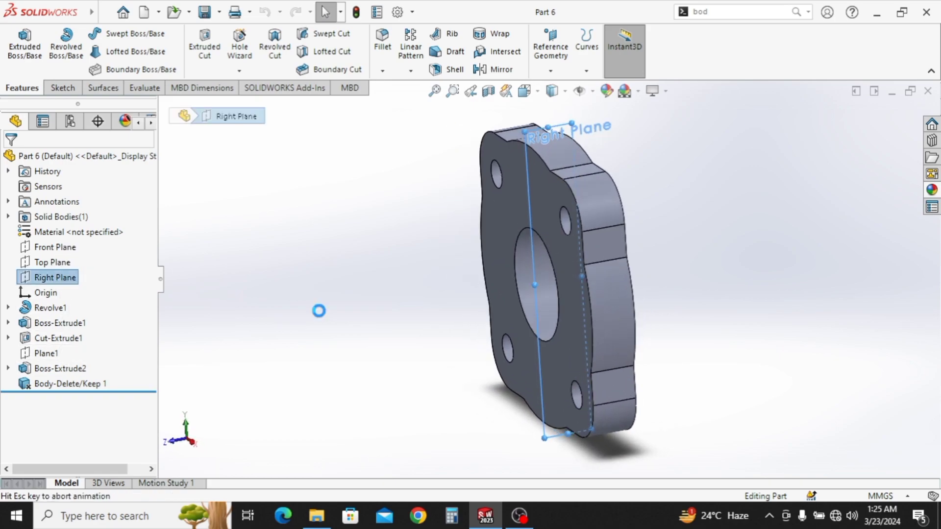
{"action": "middle_click_drag", "start_coordinate": [487, 336], "coordinate": [305, 315], "text": "ctrl"}
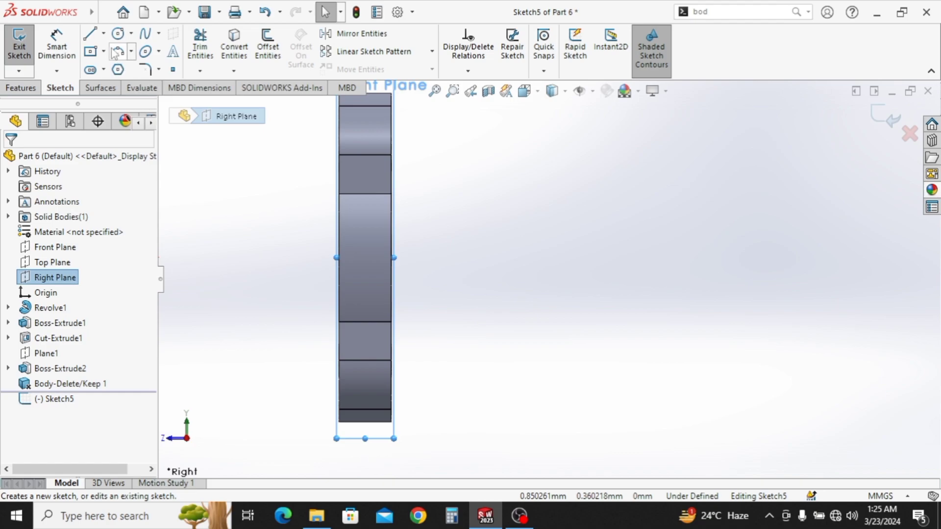
Draw a horizontal centerline about 6.1 mm long from the origin through and beyond the flange
{"action": "left_click", "coordinate": [104, 33]}
{"action": "left_click", "coordinate": [122, 68]}
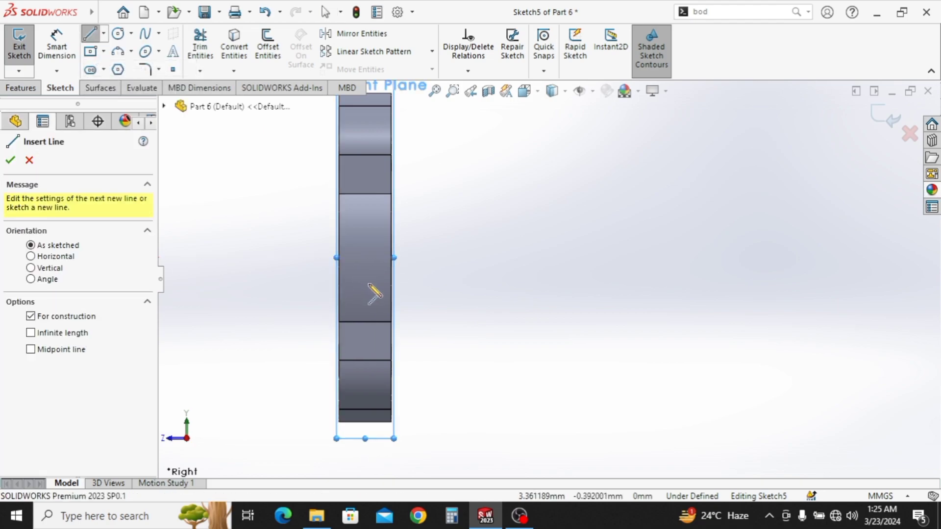
{"action": "left_click", "coordinate": [286, 271]}
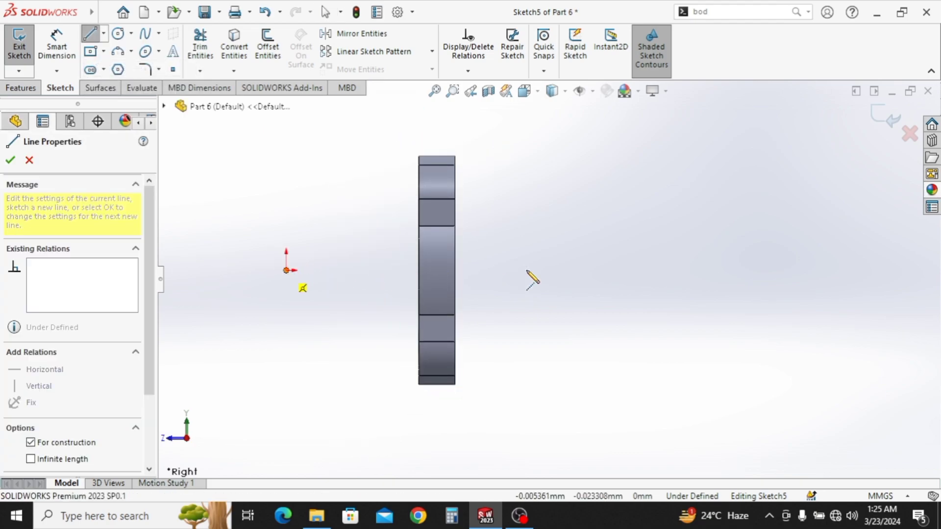
{"action": "left_click", "coordinate": [563, 270]}
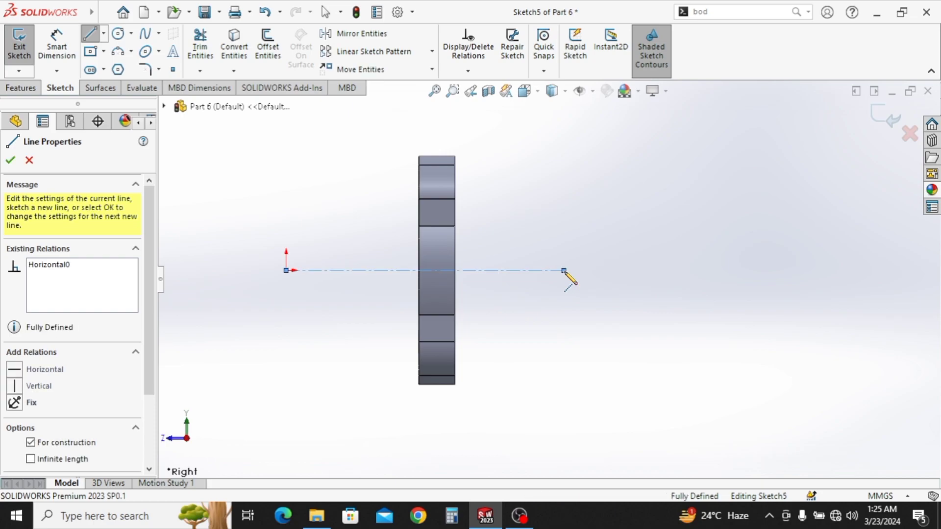
Sketch the tube profile below the centerline: a horizontal line out from the flange face, a short vertical, a short horizontal back and a line sloping toward the flange
{"action": "left_click", "coordinate": [91, 34]}
{"action": "left_click", "coordinate": [91, 34]}
{"action": "left_click", "coordinate": [563, 270]}
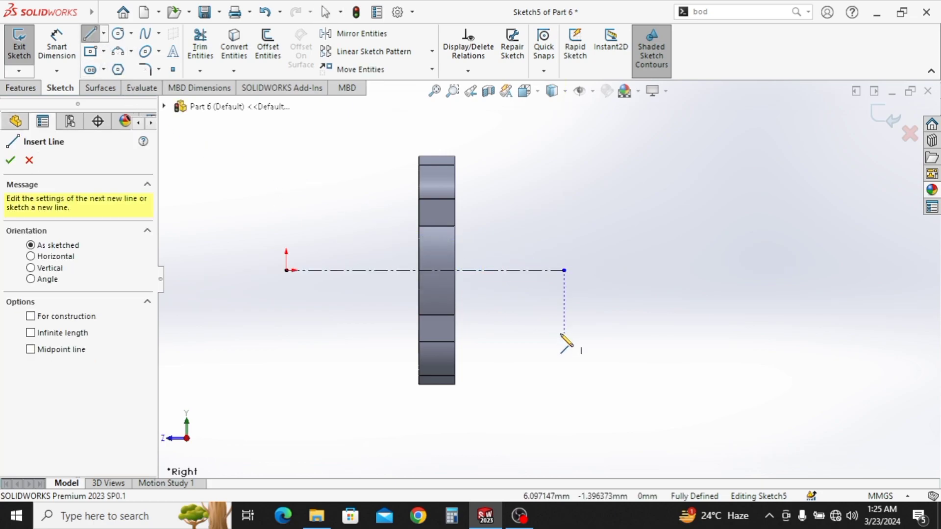
{"action": "middle_click_drag", "start_coordinate": [562, 333], "coordinate": [500, 308], "text": "ctrl"}
{"action": "left_click", "coordinate": [395, 277]}
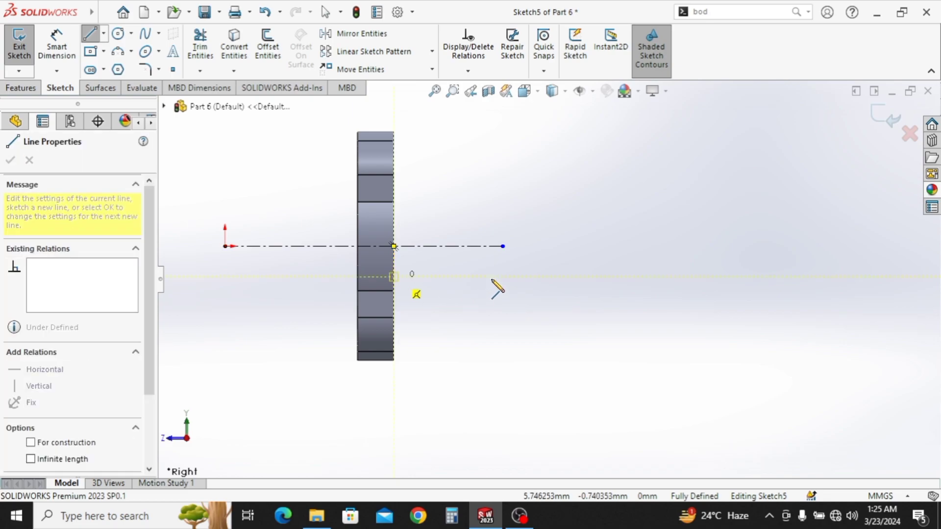
{"action": "left_click", "coordinate": [528, 277]}
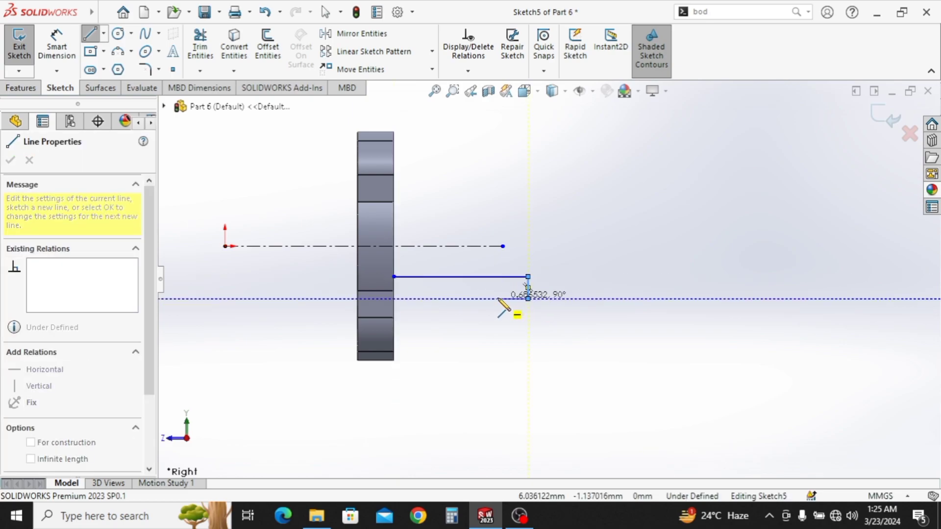
{"action": "left_click", "coordinate": [528, 299]}
{"action": "left_click", "coordinate": [502, 298]}
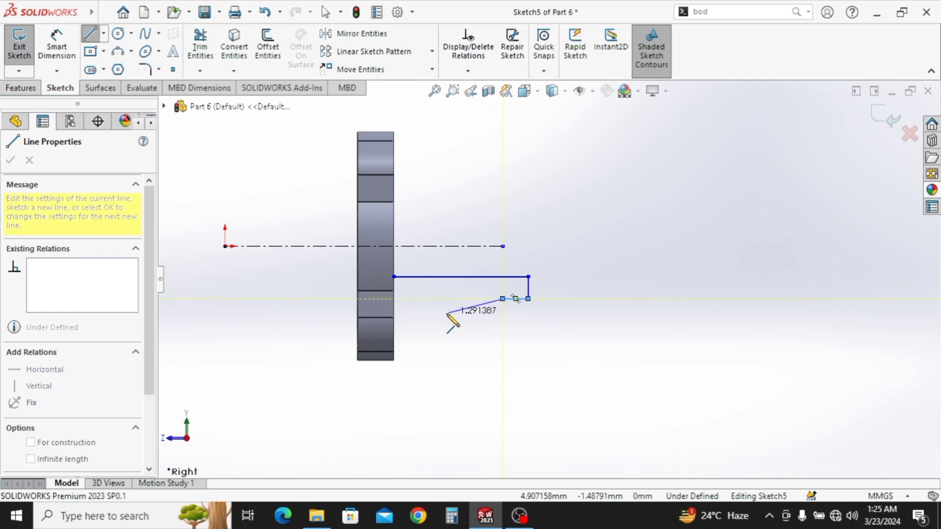
{"action": "left_click", "coordinate": [417, 315]}
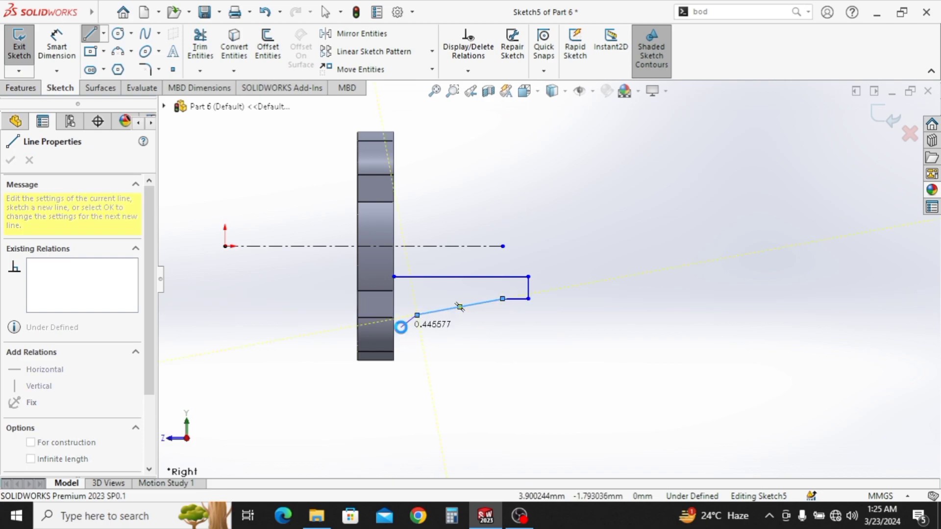
{"action": "key", "text": "Escape"}
Sketch a shallow three-point arc joining the sloped line's lower end to the flange's outer face
{"action": "left_click", "coordinate": [118, 53]}
{"action": "scroll", "coordinate": [437, 294], "scroll_direction": "down", "scroll_amount": 3}
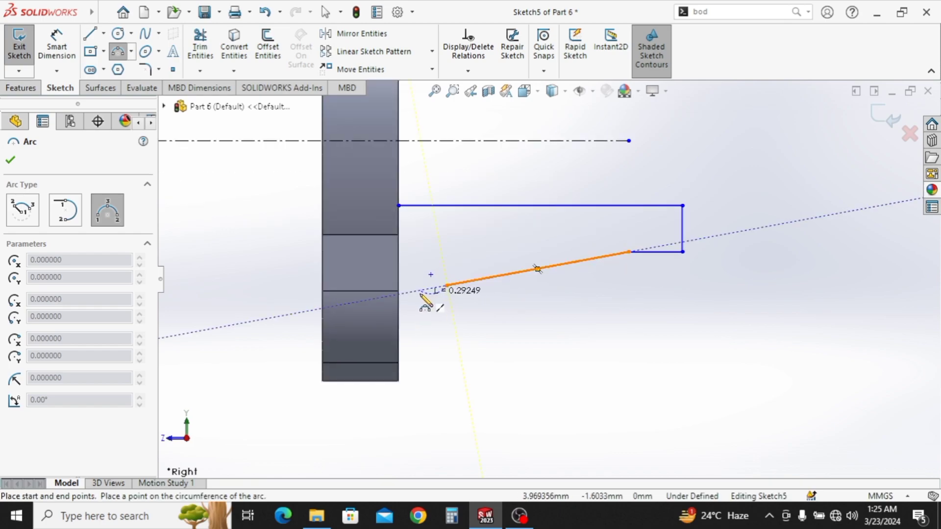
{"action": "left_click", "coordinate": [399, 294]}
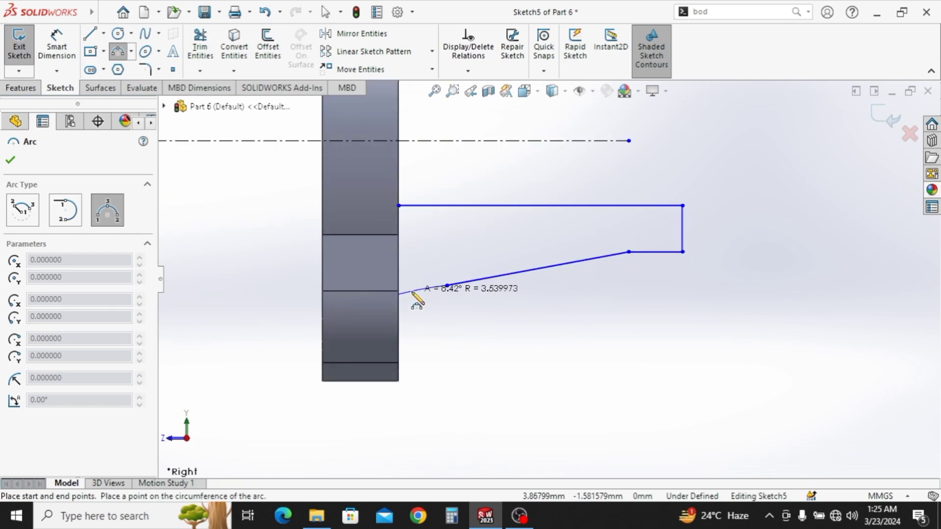
{"action": "left_click", "coordinate": [420, 295]}
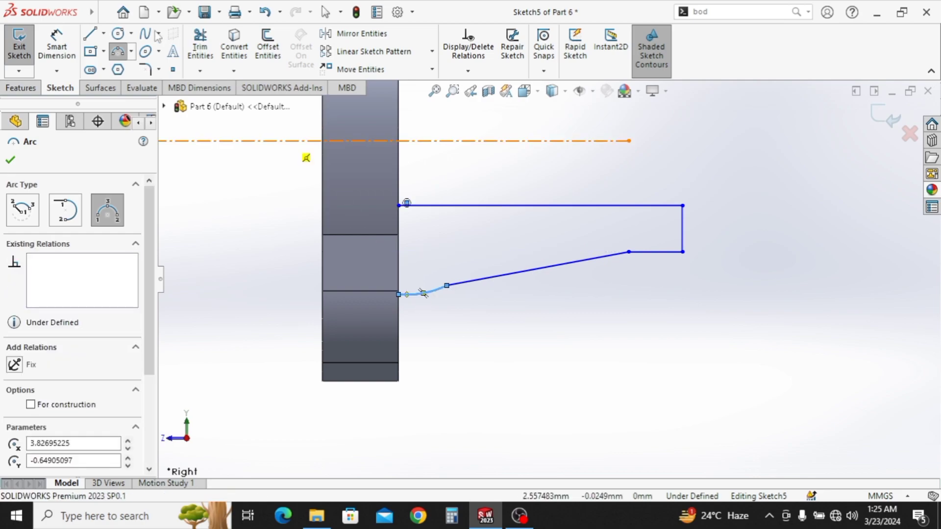
Close the profile with a vertical line along the flange face from the upper horizontal line's end to the arc's end
{"action": "left_click", "coordinate": [94, 37]}
{"action": "left_click", "coordinate": [399, 205]}
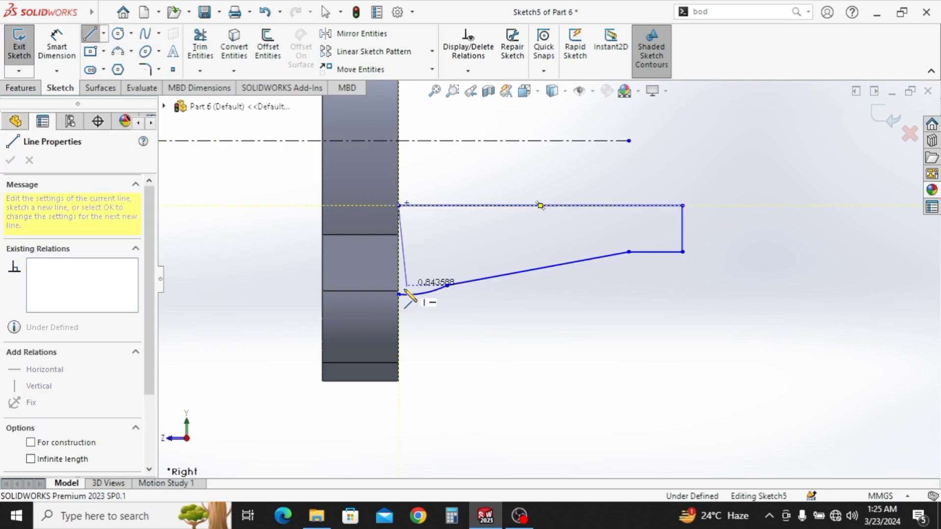
{"action": "left_click", "coordinate": [399, 294]}
{"action": "key", "text": "Escape"}
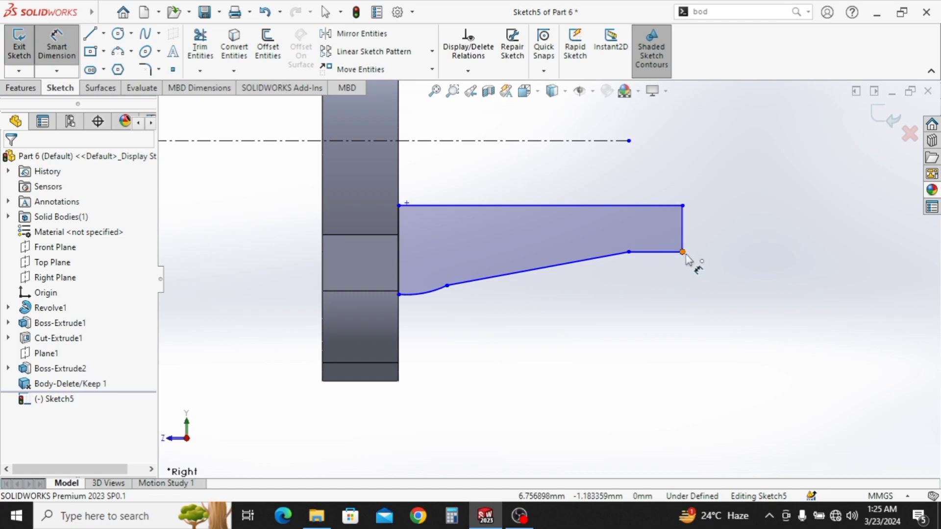
Try to dimension the profile's lower outer corner from the centerline as a 2.8 mm distance, and undo the dimension
{"action": "left_click", "coordinate": [682, 252]}
{"action": "left_click", "coordinate": [616, 142]}
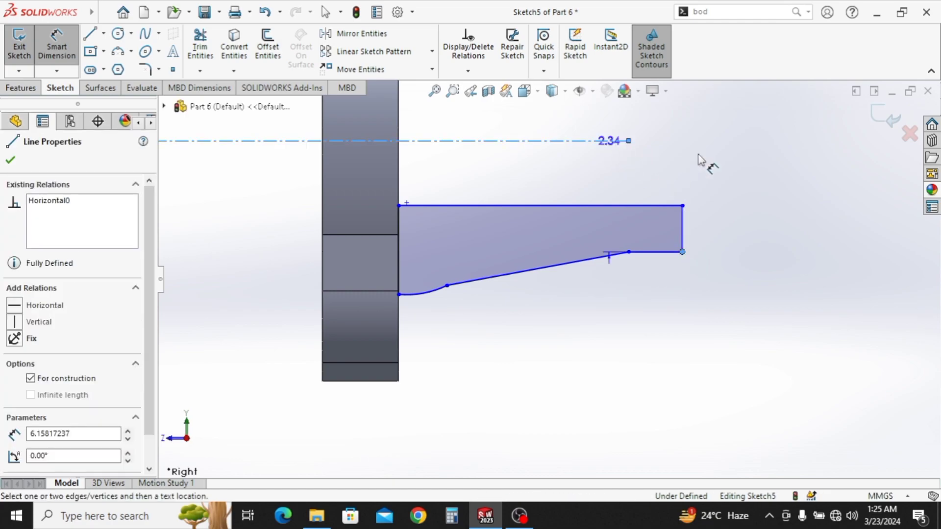
{"action": "scroll", "coordinate": [718, 107], "scroll_direction": "up", "scroll_amount": 2}
{"action": "middle_click_drag", "start_coordinate": [723, 151], "coordinate": [718, 190], "text": "ctrl"}
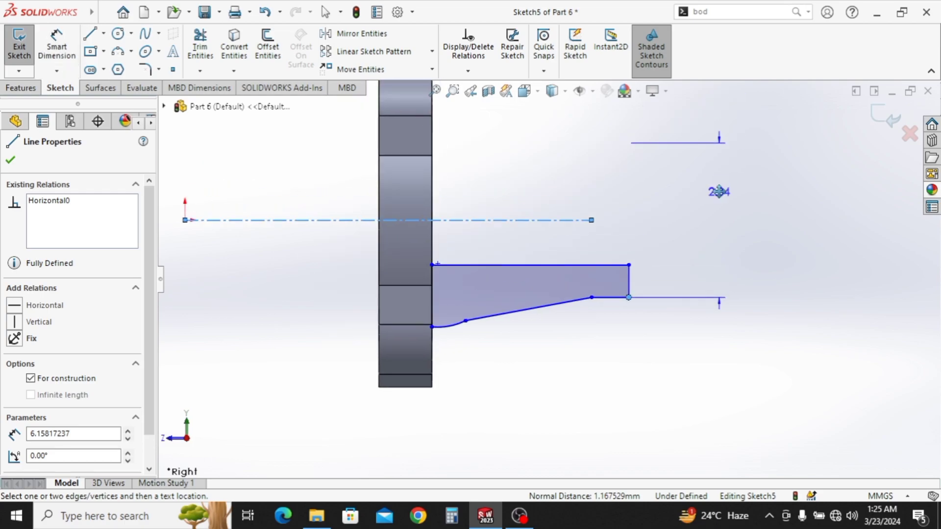
{"action": "left_click", "coordinate": [730, 221]}
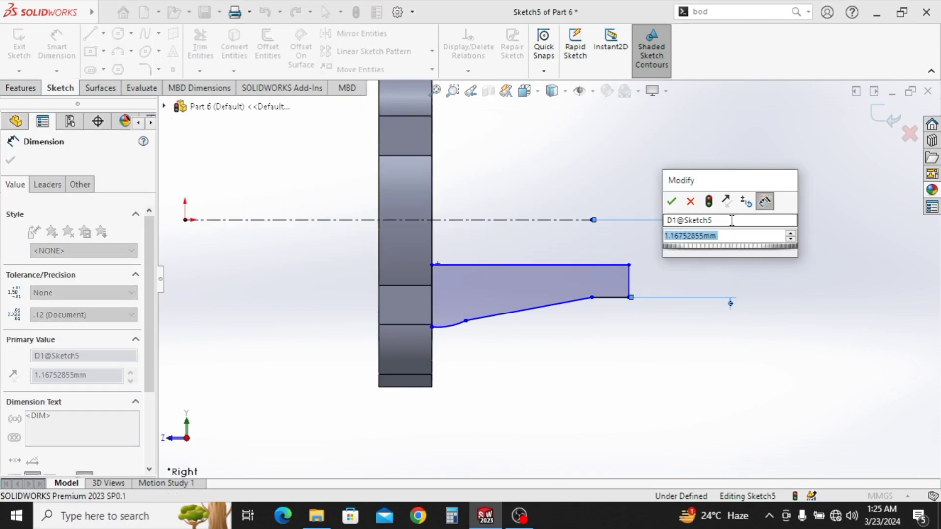
{"action": "key", "text": "Return"}
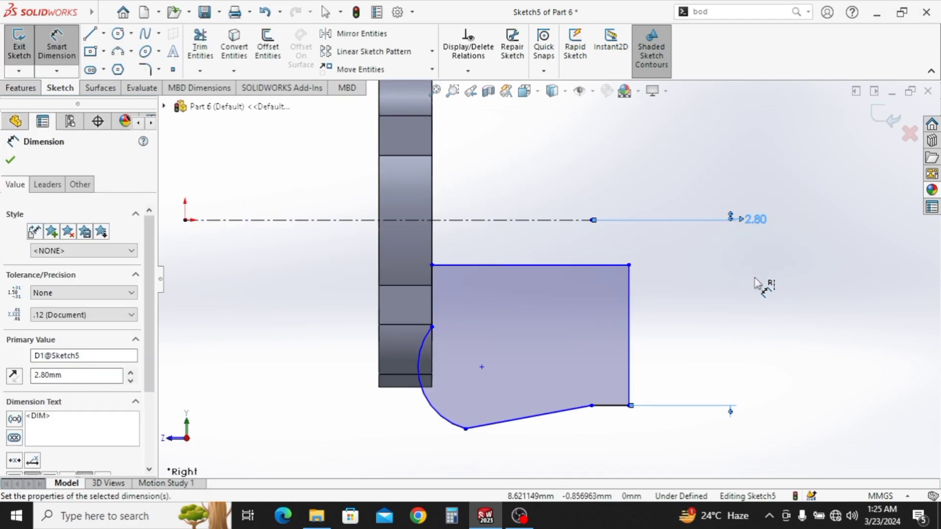
{"action": "key", "text": "ctrl+z"}
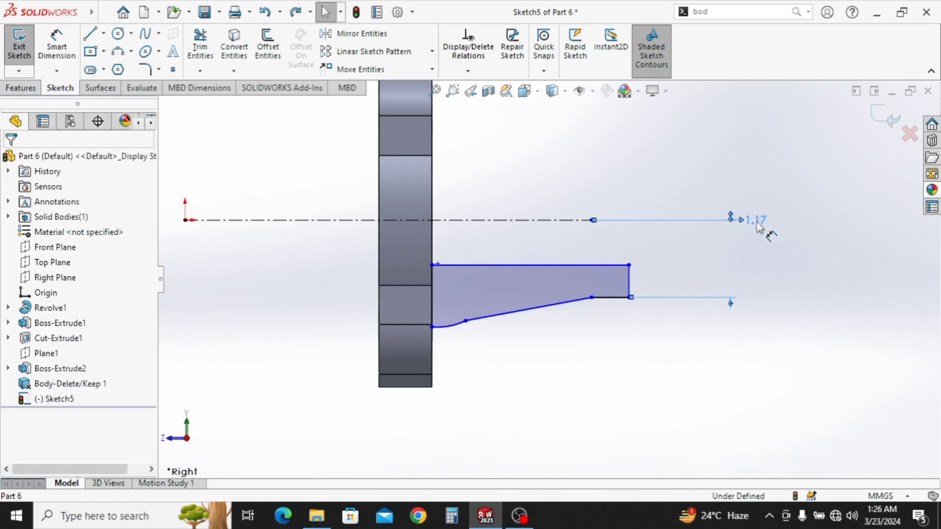
{"action": "key", "text": "ctrl+z"}
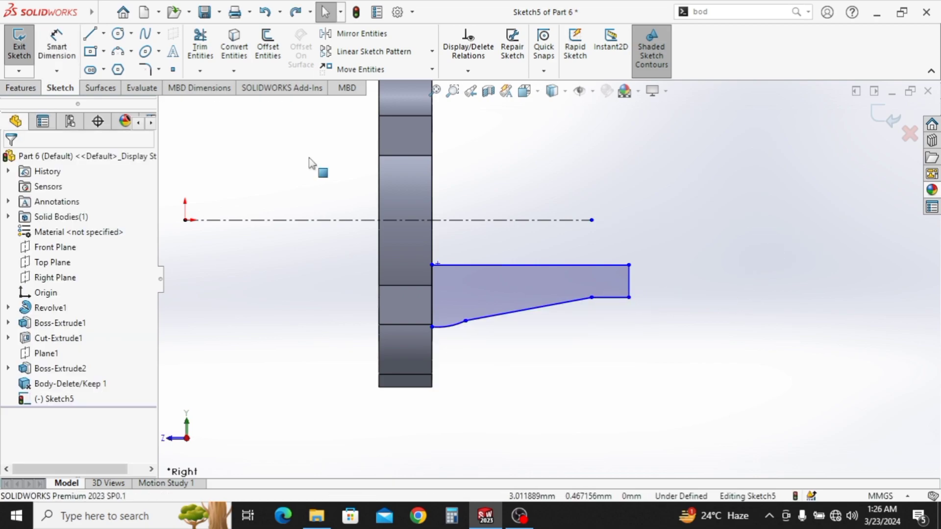
Dimension the short lower horizontal line about the centerline as a doubled distance (diameter) of 2.8 mm
{"action": "left_click", "coordinate": [57, 49]}
{"action": "left_click", "coordinate": [622, 298]}
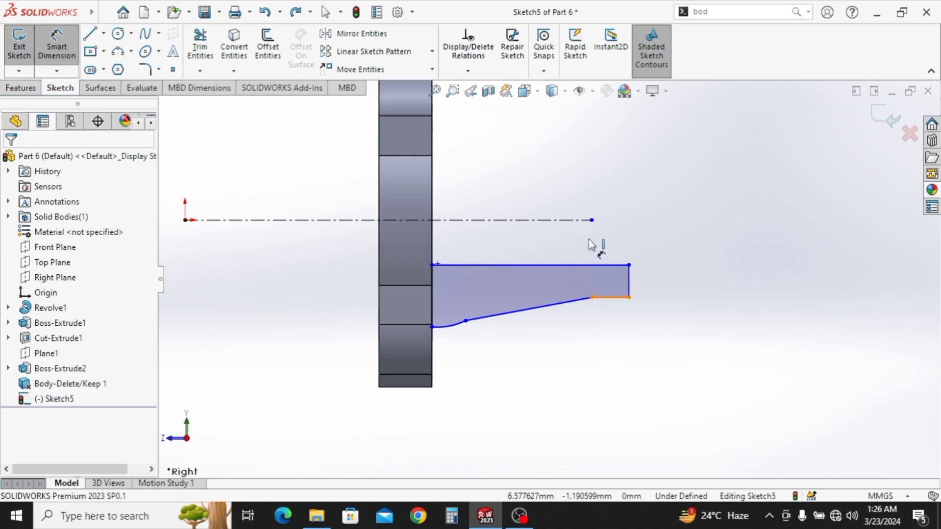
{"action": "left_click", "coordinate": [577, 221]}
{"action": "left_click", "coordinate": [668, 177]}
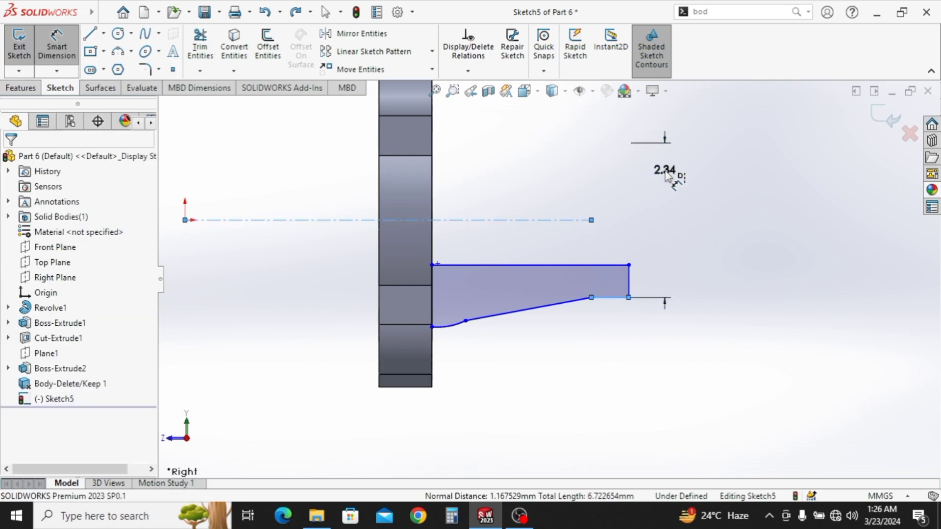
{"action": "type", "text": "2.8"}
{"action": "key", "text": "Return"}
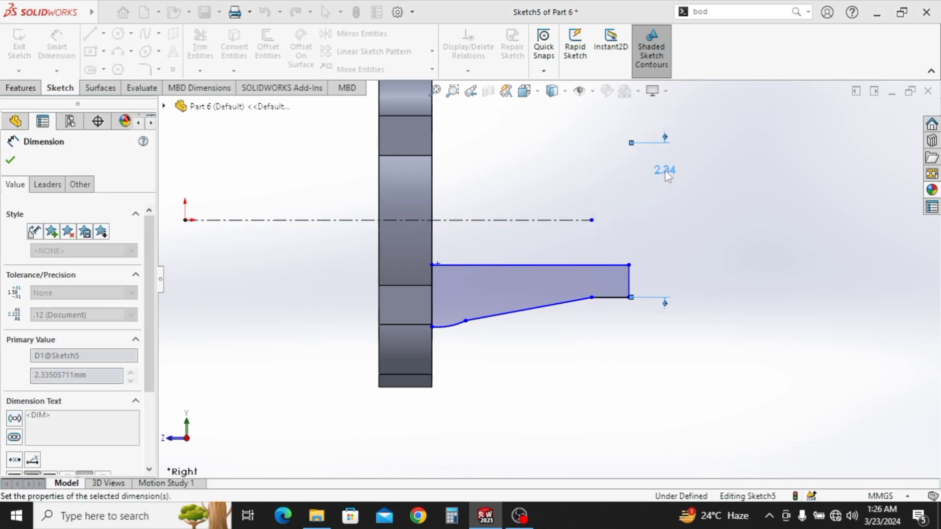
Dimension the profile's upper horizontal line about the centerline as a diameter of 2 mm
{"action": "left_click", "coordinate": [602, 265]}
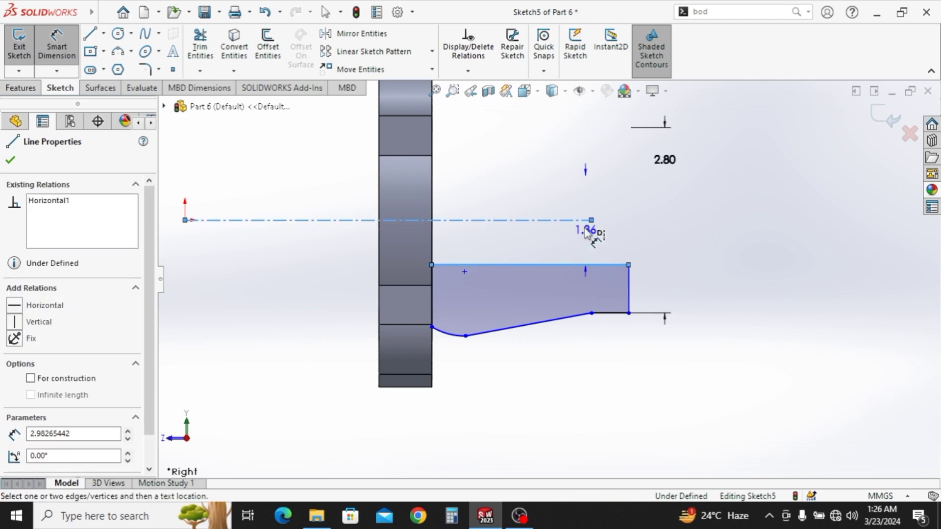
{"action": "left_click", "coordinate": [707, 190]}
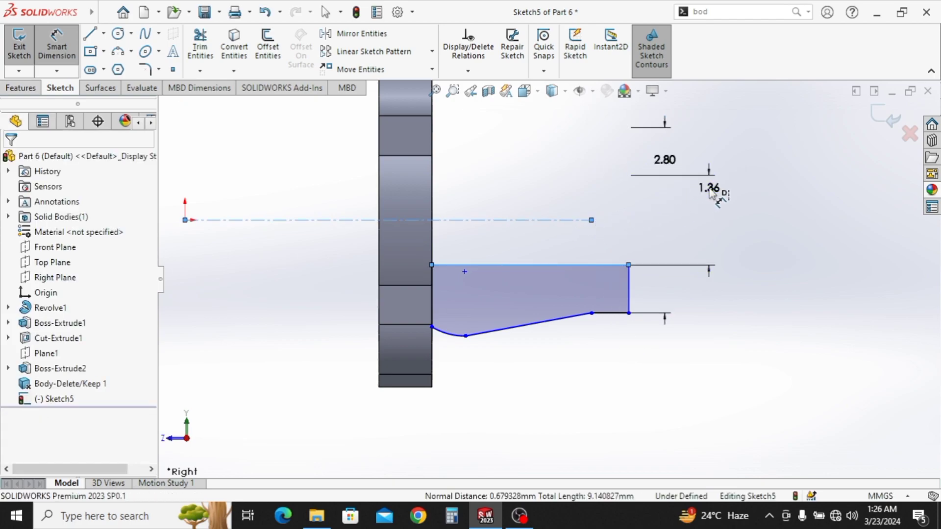
{"action": "type", "text": "2"}
{"action": "key", "text": "Return"}
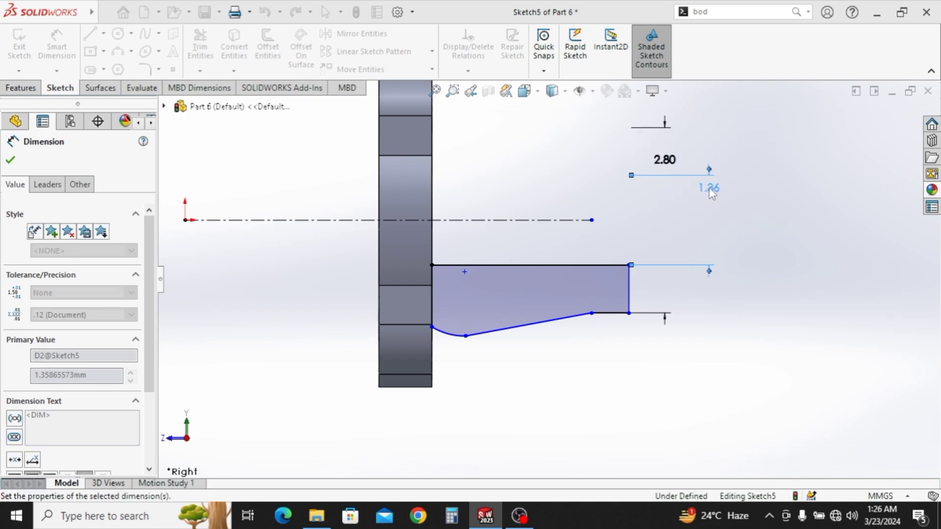
Set the length of the short lower horizontal line at the tube's end to 0.62 mm
{"action": "left_click", "coordinate": [610, 313]}
{"action": "left_click", "coordinate": [614, 346]}
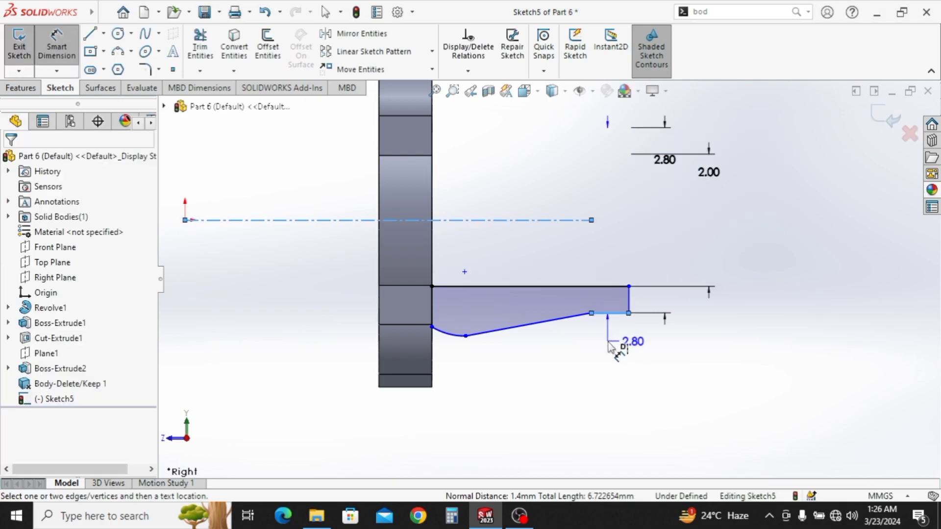
{"action": "key", "text": "Escape"}
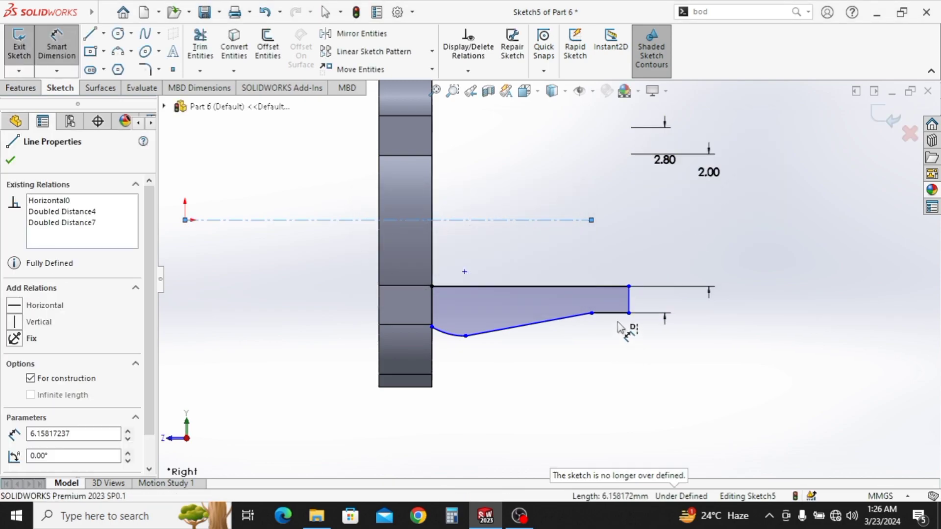
{"action": "left_click", "coordinate": [615, 315]}
{"action": "left_click", "coordinate": [612, 344]}
{"action": "type", "text": ".62"}
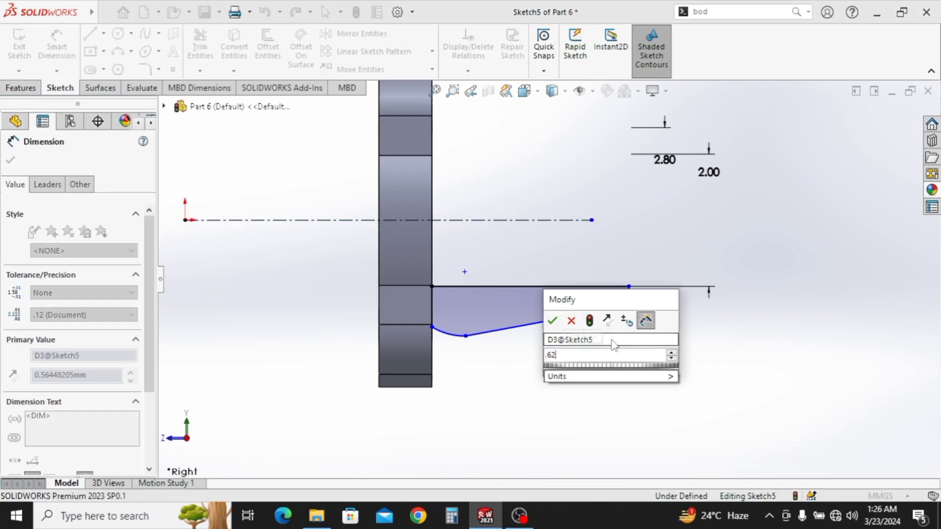
{"action": "key", "text": "Return"}
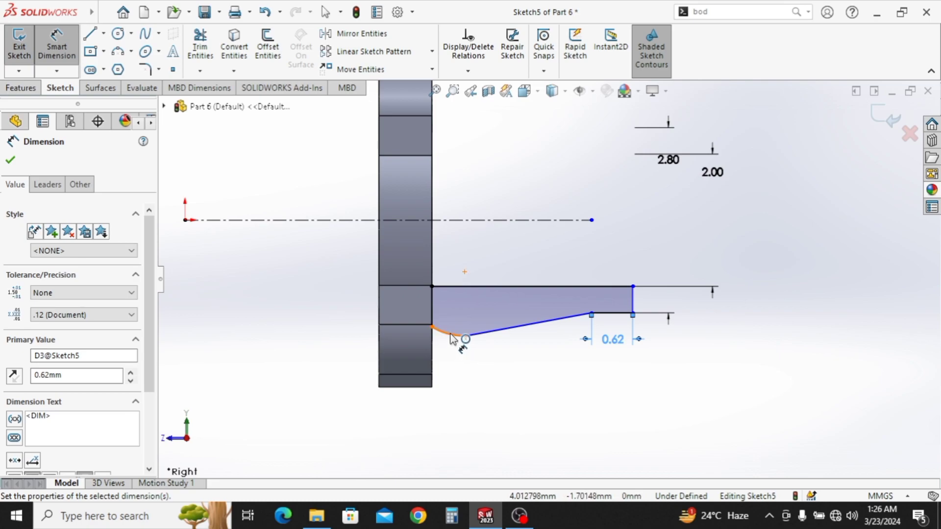
Set the radius of the arc next to the flange face to 2 mm
{"action": "left_click", "coordinate": [451, 337]}
{"action": "left_click", "coordinate": [454, 438]}
{"action": "key", "text": "Return"}
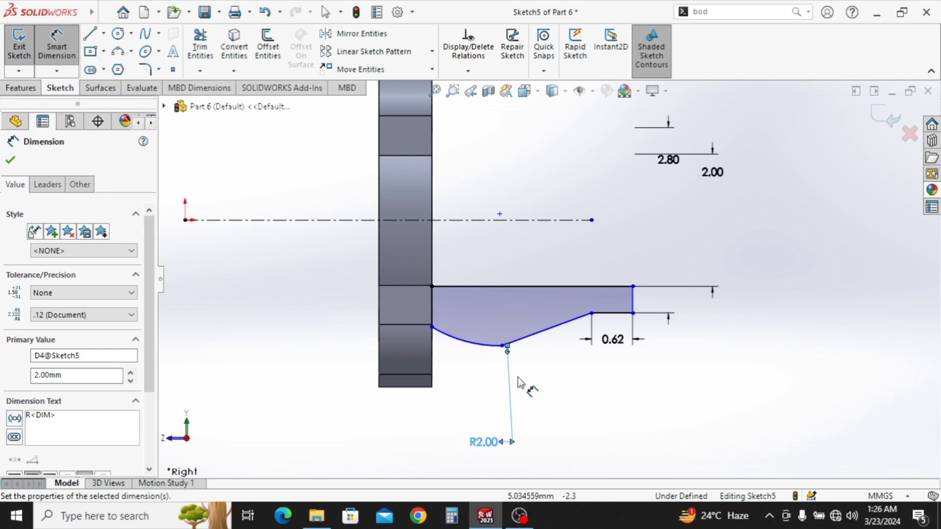
Set the horizontal distance from the arc's end on the flange face to the profile's lower outer corner to 2.75 mm
{"action": "left_click", "coordinate": [433, 327]}
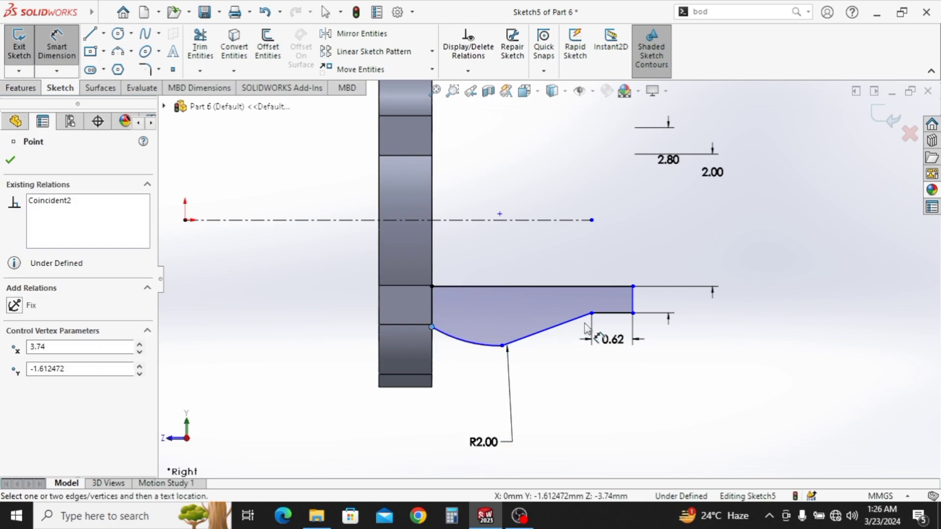
{"action": "left_click", "coordinate": [632, 314]}
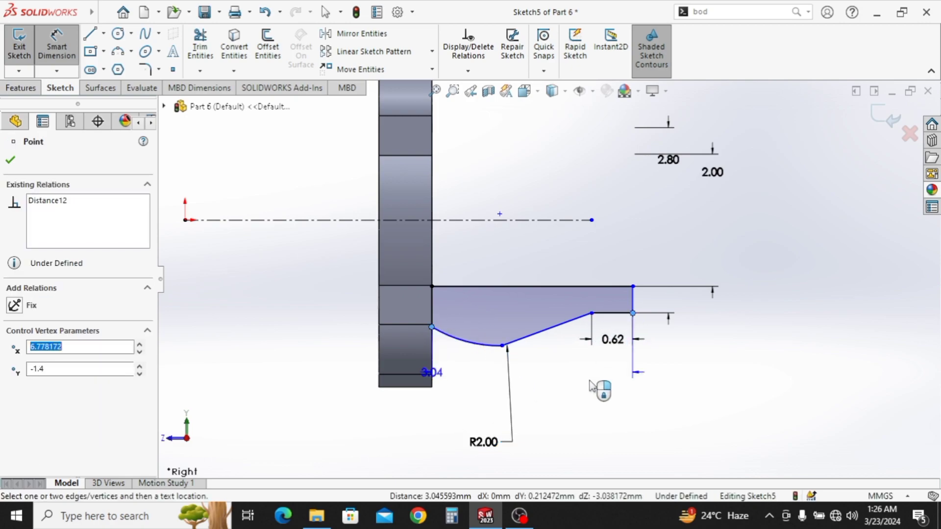
{"action": "left_click", "coordinate": [576, 413]}
{"action": "type", "text": "2.75"}
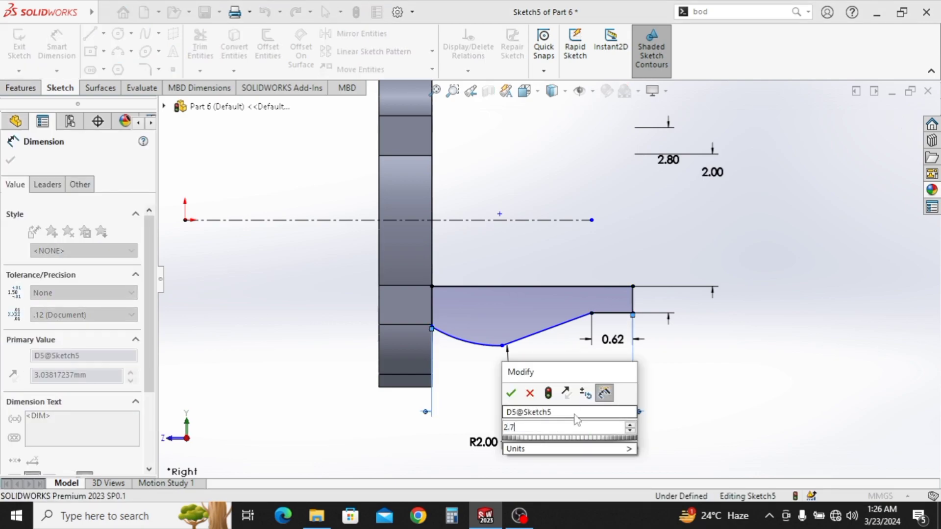
Set the profile's overall length to 2.75 mm and the angle between its sloped line and the centerline to 15°
{"action": "key", "text": "Return"}
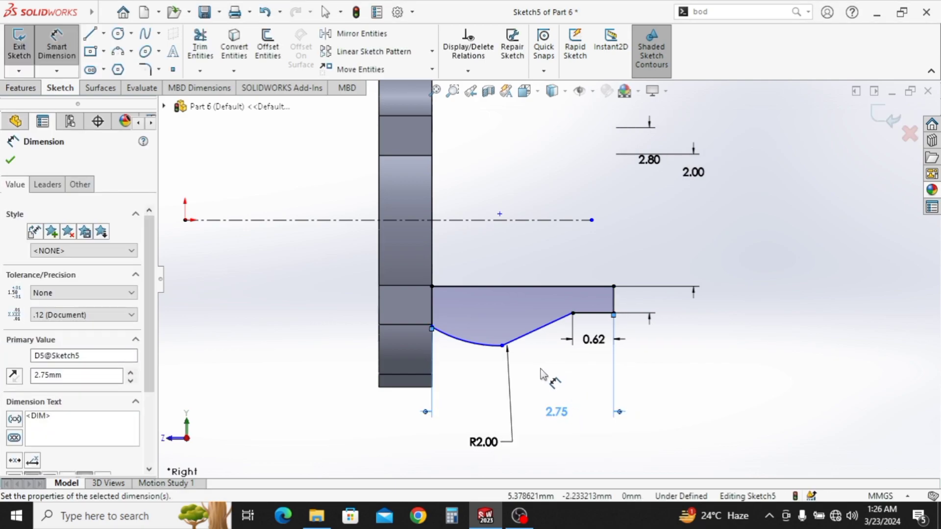
{"action": "left_click", "coordinate": [534, 333]}
{"action": "left_click", "coordinate": [508, 220]}
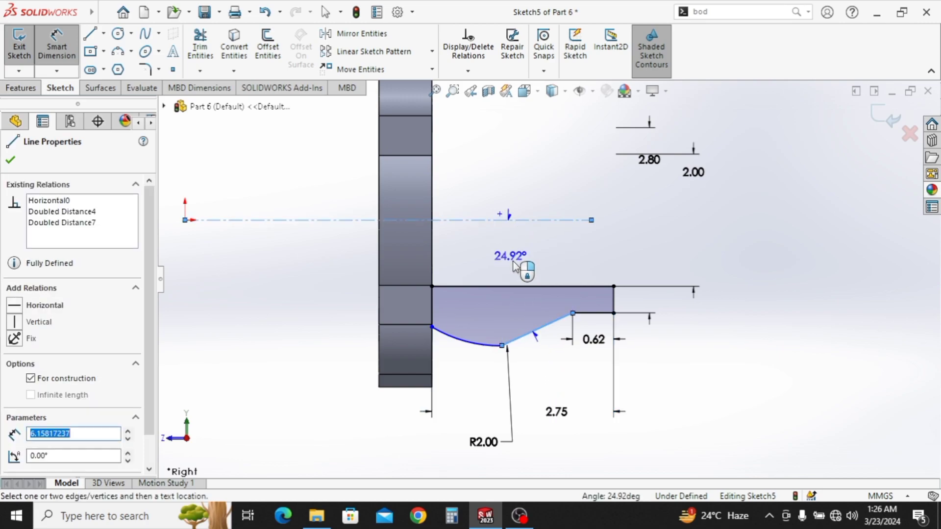
{"action": "left_click", "coordinate": [521, 307]}
{"action": "key", "text": "Return"}
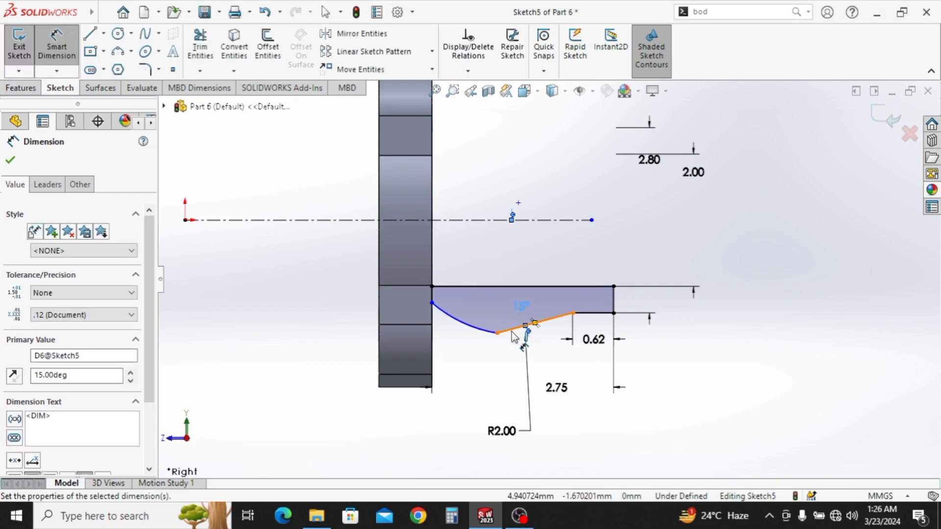
{"action": "key", "text": "Escape"}
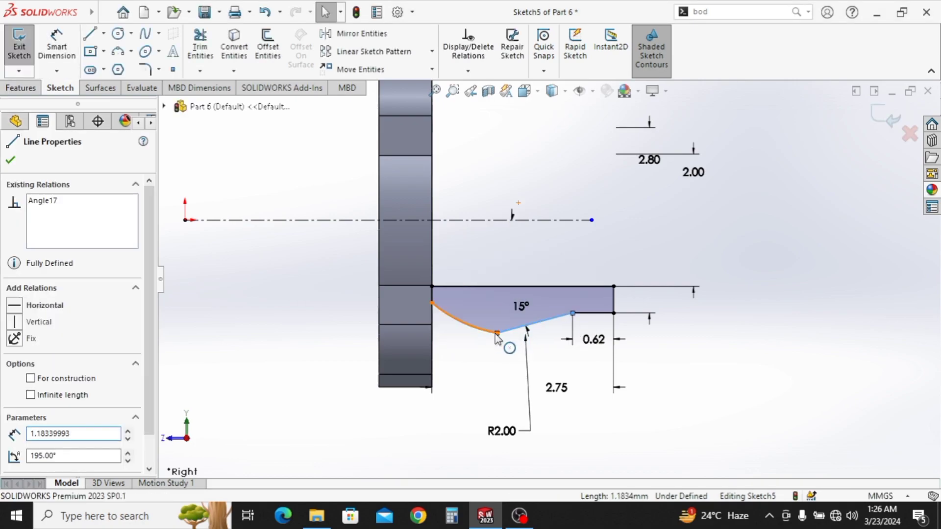
Make the R2.00 arc tangent to the sloped line and move their shared endpoint closer to the square flange
{"action": "left_click", "coordinate": [490, 332], "text": "ctrl"}
{"action": "left_click", "coordinate": [526, 269]}
{"action": "left_click", "coordinate": [499, 276]}
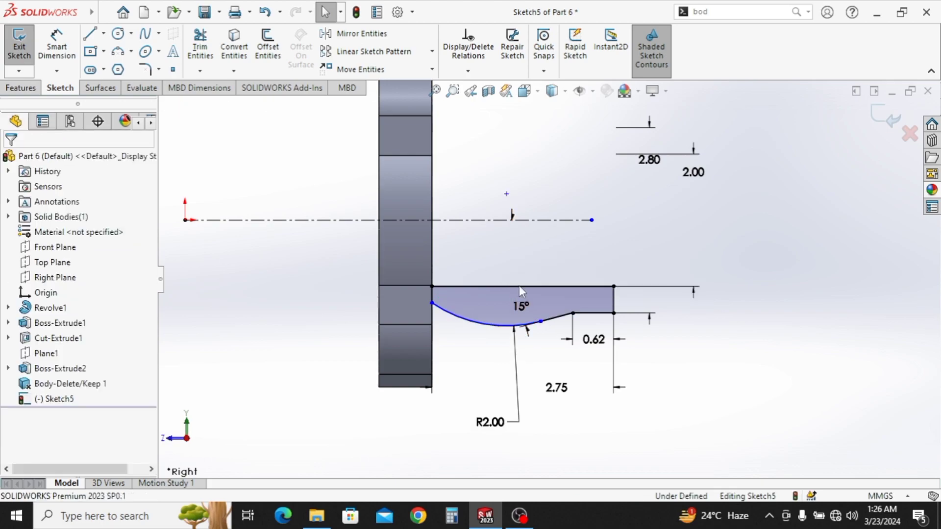
{"action": "left_click", "coordinate": [540, 322]}
{"action": "left_click_drag", "start_coordinate": [526, 327], "coordinate": [500, 333]}
Align the R2.00 arc's center point horizontally with the origin
{"action": "left_click", "coordinate": [465, 205]}
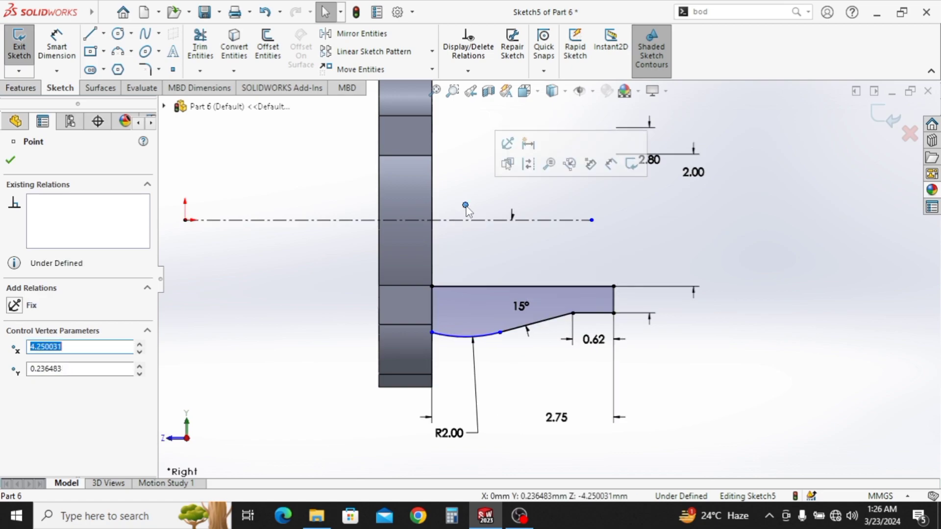
{"action": "left_click", "coordinate": [186, 220], "text": "ctrl"}
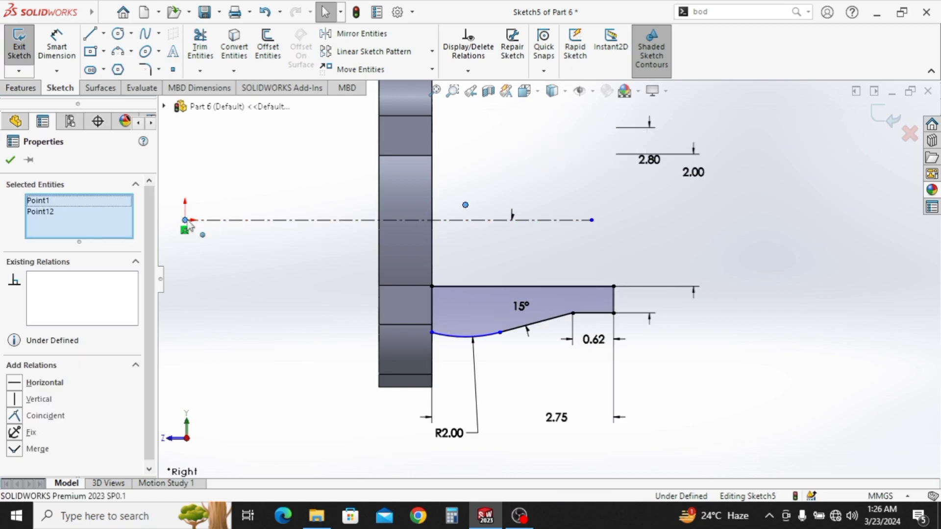
{"action": "left_click", "coordinate": [228, 161]}
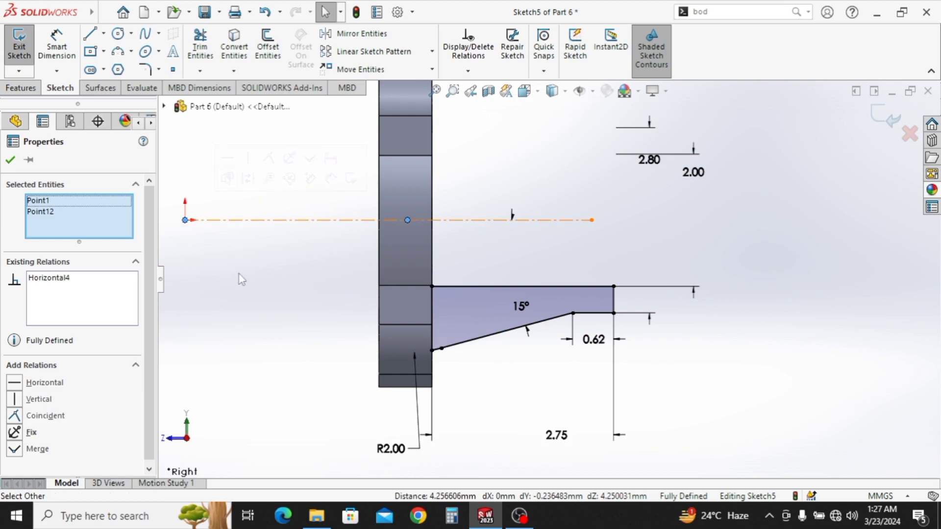
{"action": "left_click", "coordinate": [247, 282]}
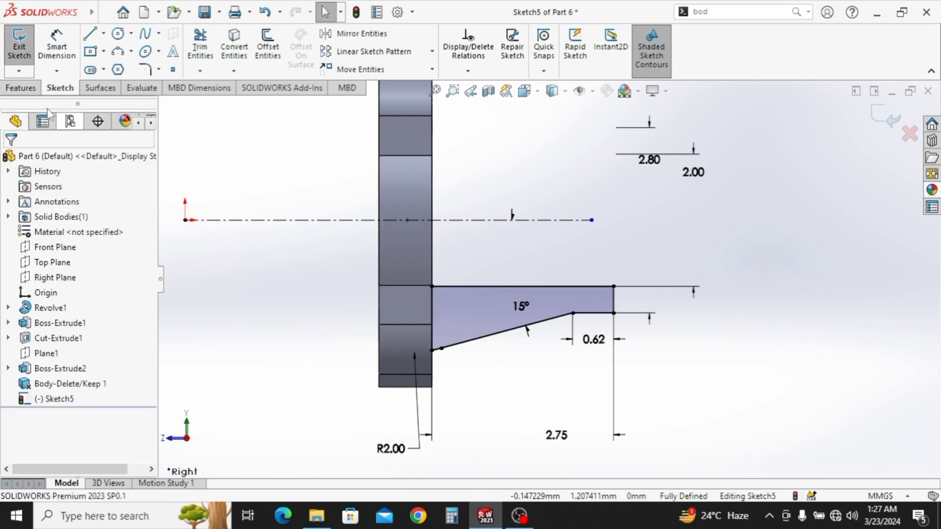
Revolve the closed profile 360° about the centerline, merged with the flange body, to form the hollow conical neck
{"action": "left_click", "coordinate": [27, 91]}
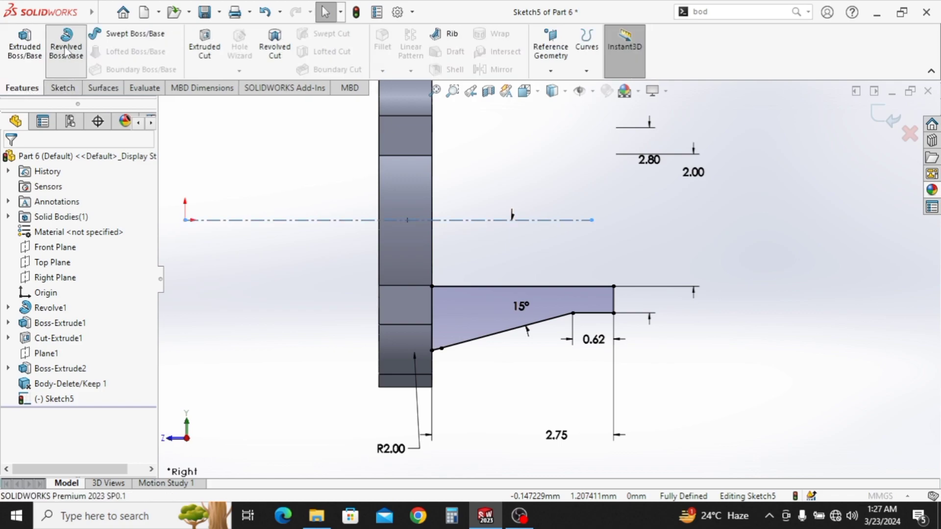
{"action": "left_click", "coordinate": [65, 51]}
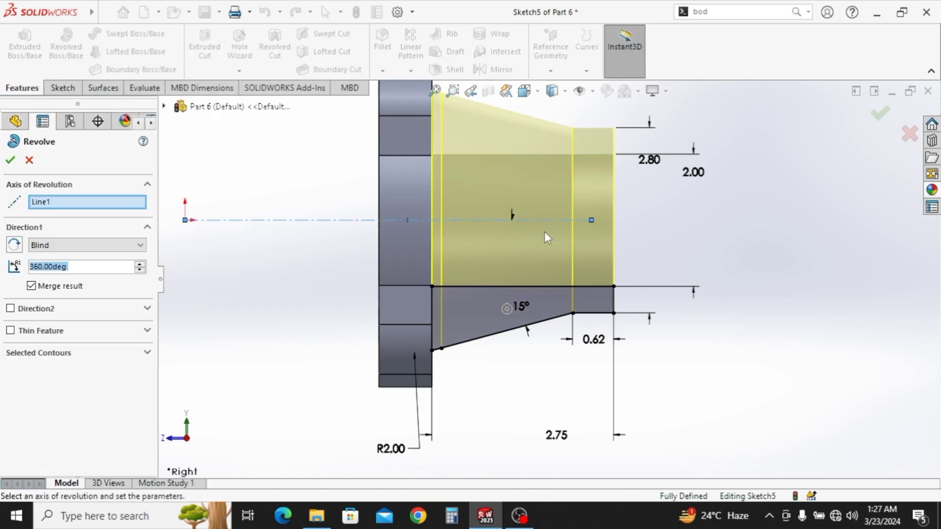
{"action": "left_click", "coordinate": [11, 160]}
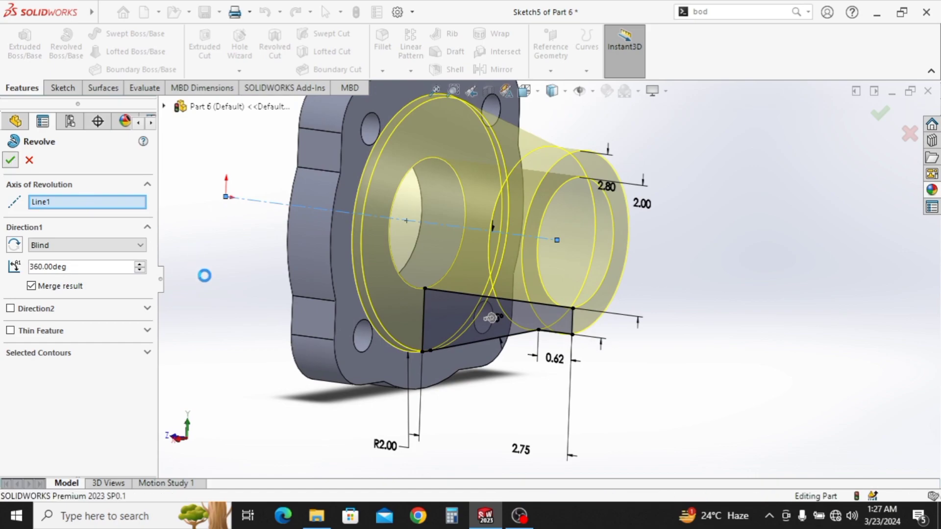
{"action": "scroll", "coordinate": [535, 287], "scroll_direction": "up", "scroll_amount": 2}
{"action": "mouse_move", "coordinate": [535, 288]}
{"action": "middle_mouse_down"}
{"action": "mouse_move", "coordinate": [552, 293]}
{"action": "mouse_move", "coordinate": [541, 289]}
{"action": "middle_mouse_up"}
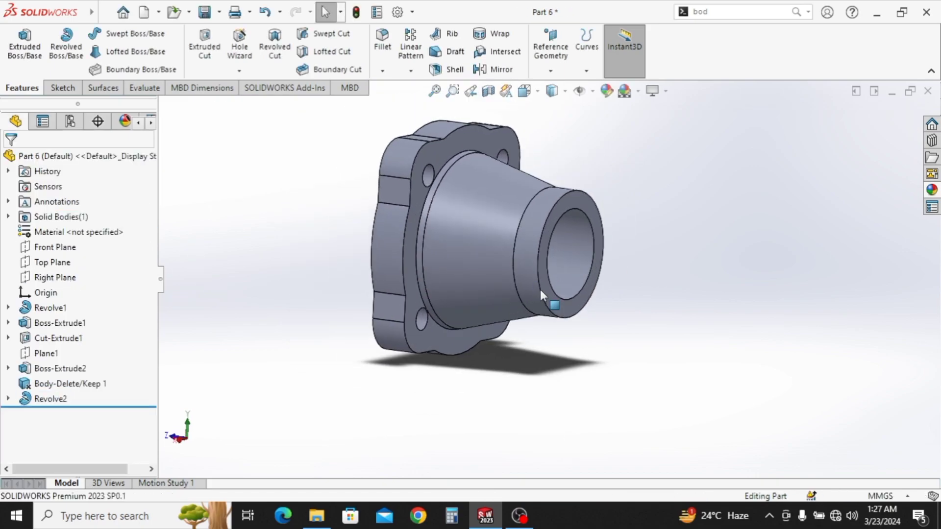
Start a sketch on the neck's annular end face and draw an origin-centered circle about 6.74 mm in diameter
{"action": "left_click", "coordinate": [586, 208]}
{"action": "left_click", "coordinate": [637, 161]}
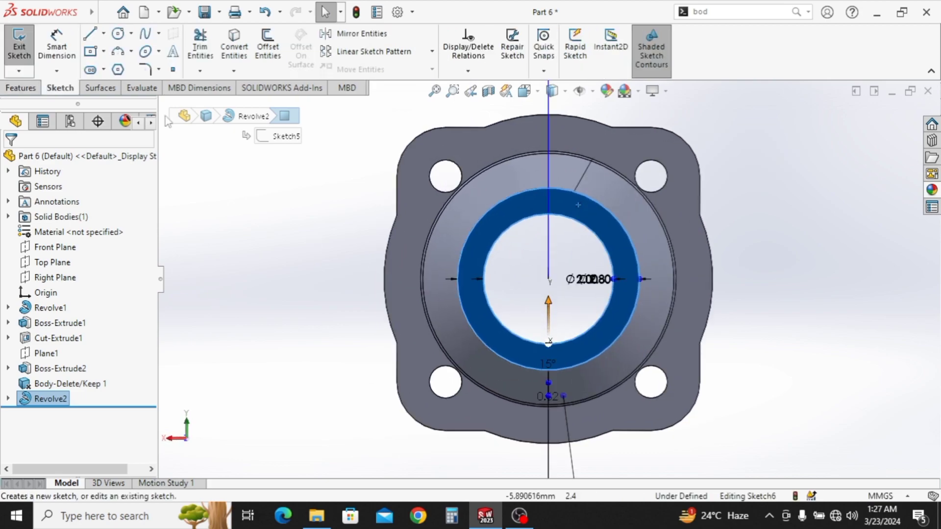
{"action": "left_click", "coordinate": [117, 33]}
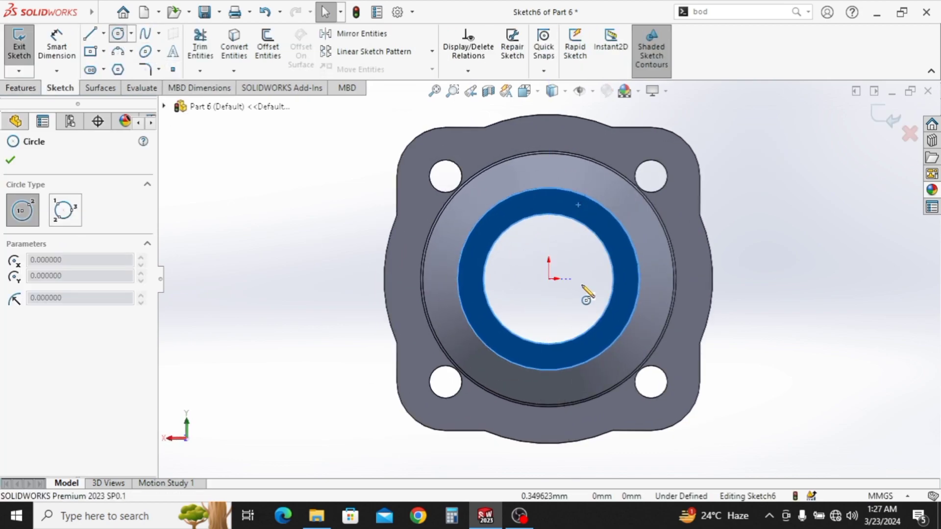
{"action": "left_click", "coordinate": [549, 278]}
{"action": "left_click", "coordinate": [764, 319]}
{"action": "key", "text": "Escape"}
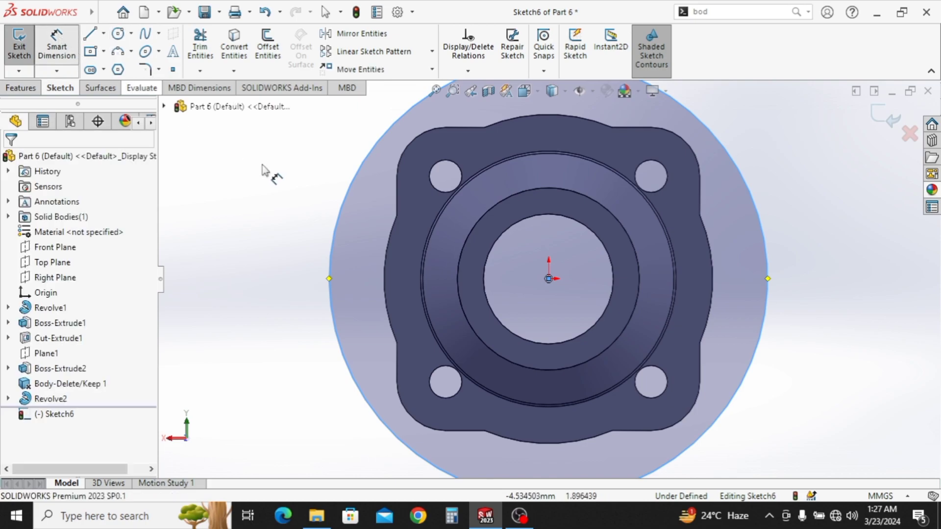
Set the circle's diameter to 5.94 mm
{"action": "left_click", "coordinate": [334, 239]}
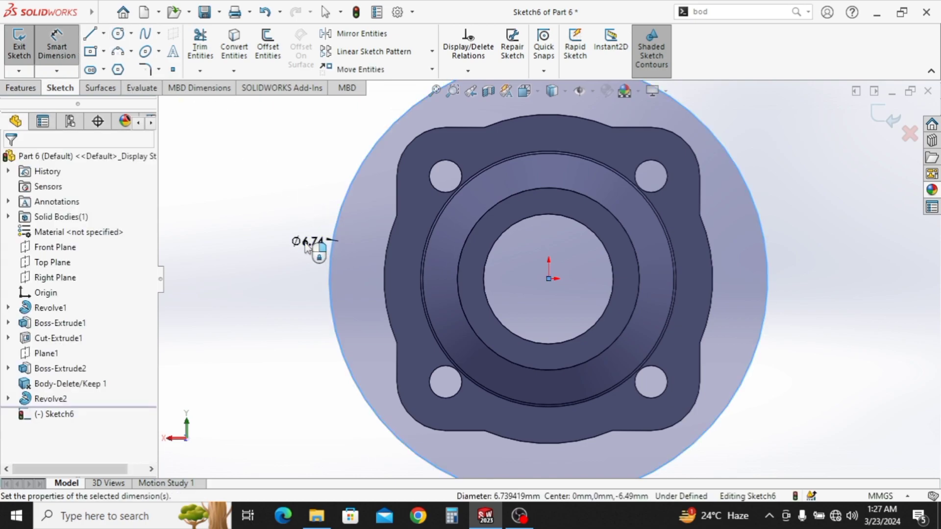
{"action": "left_click", "coordinate": [302, 244]}
{"action": "type", "text": "6.94"}
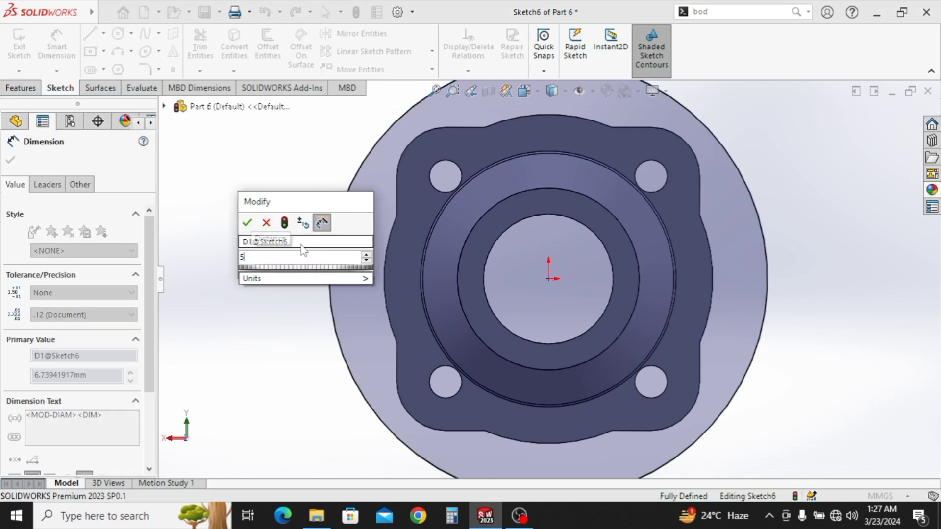
{"action": "key", "text": "Return"}
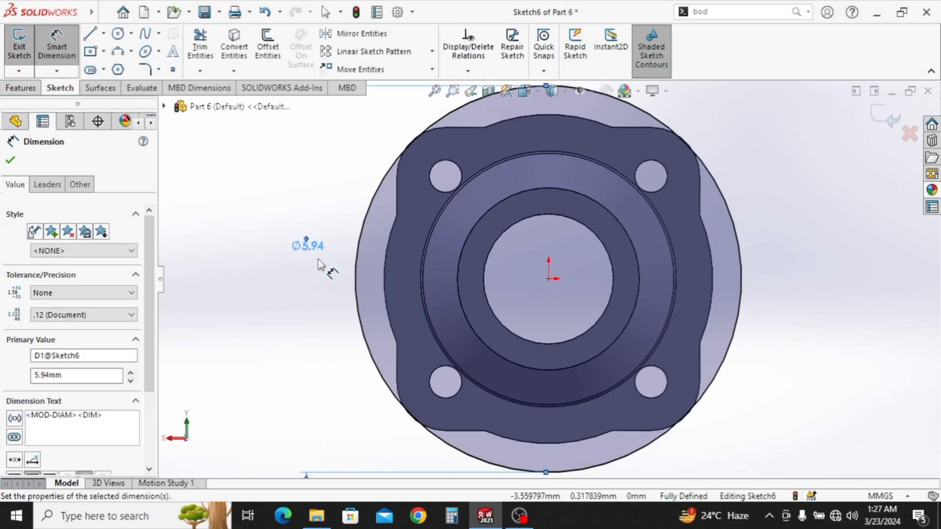
{"action": "middle_click_drag", "start_coordinate": [458, 300], "coordinate": [390, 269], "text": "ctrl"}
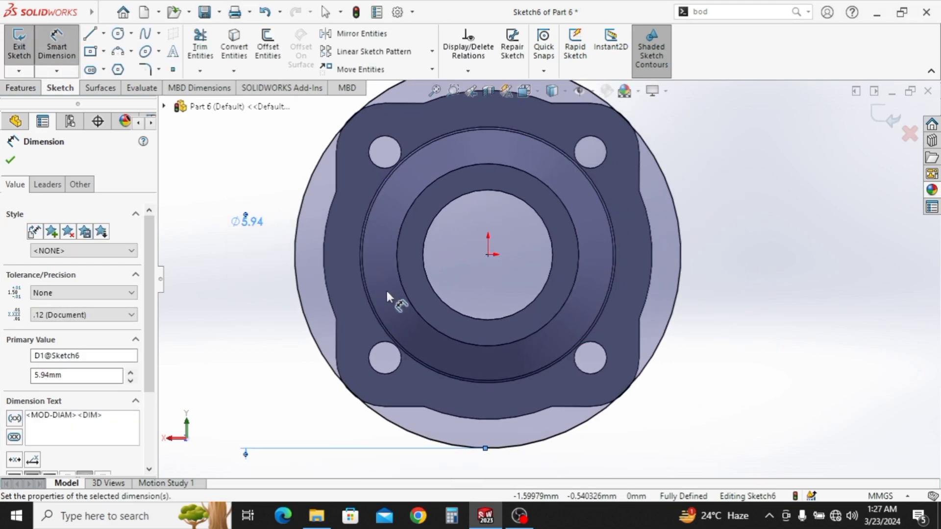
{"action": "key", "text": "Escape"}
Convert the edges of the square flange's four bolt holes and the neck's central bore into sketch entities
{"action": "left_click", "coordinate": [381, 166]}
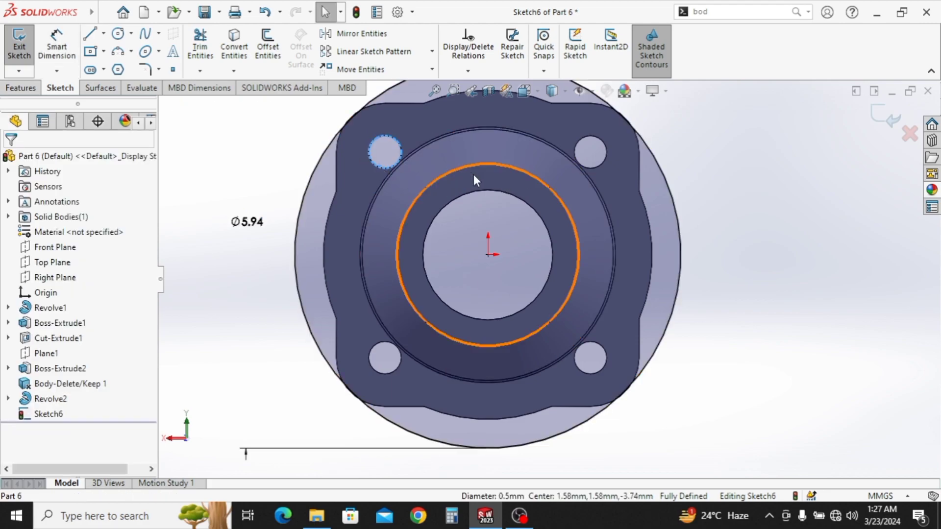
{"action": "left_click", "coordinate": [598, 165], "text": "ctrl"}
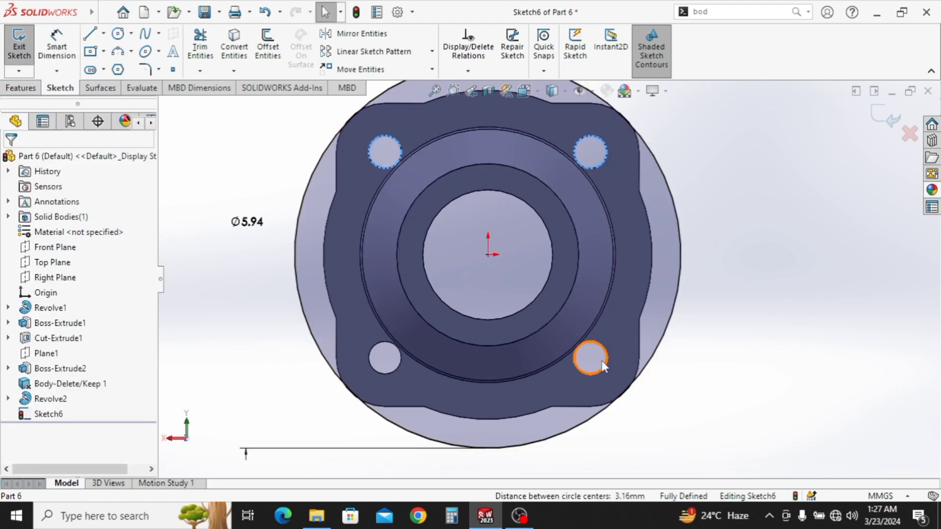
{"action": "left_click", "coordinate": [604, 360], "text": "ctrl"}
{"action": "left_click", "coordinate": [388, 375], "text": "ctrl"}
{"action": "left_click", "coordinate": [240, 43]}
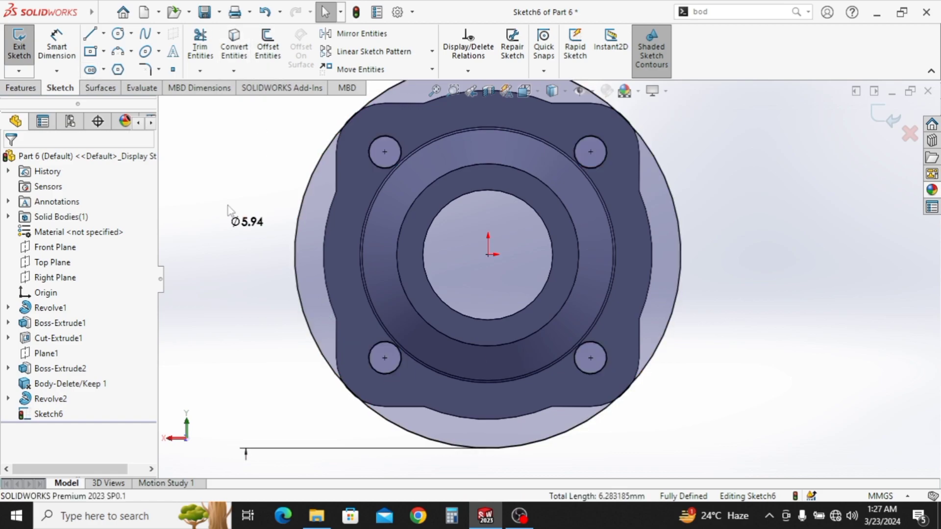
{"action": "left_click", "coordinate": [431, 228]}
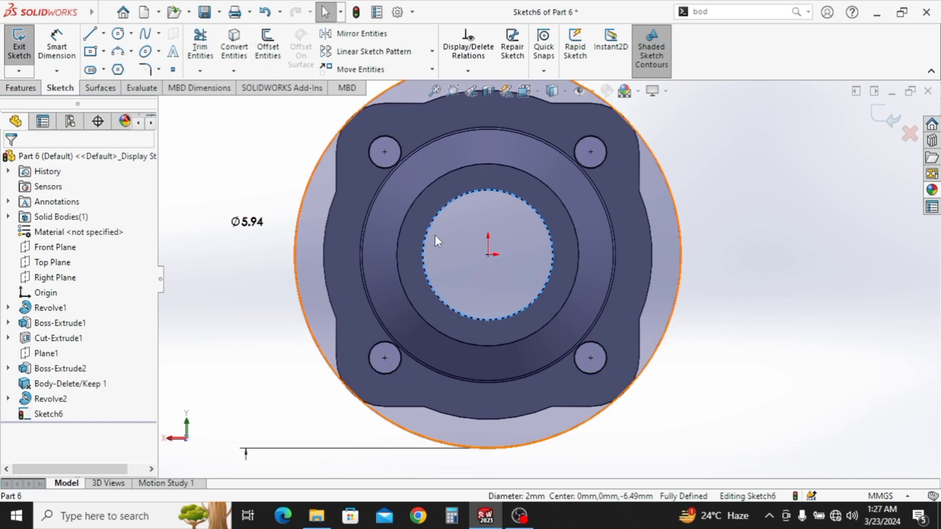
{"action": "left_click", "coordinate": [235, 45]}
Extrude the round flange sketch 0.6 mm outward from the neck's end face, merged with the body
{"action": "left_click", "coordinate": [20, 88]}
{"action": "left_click", "coordinate": [25, 49]}
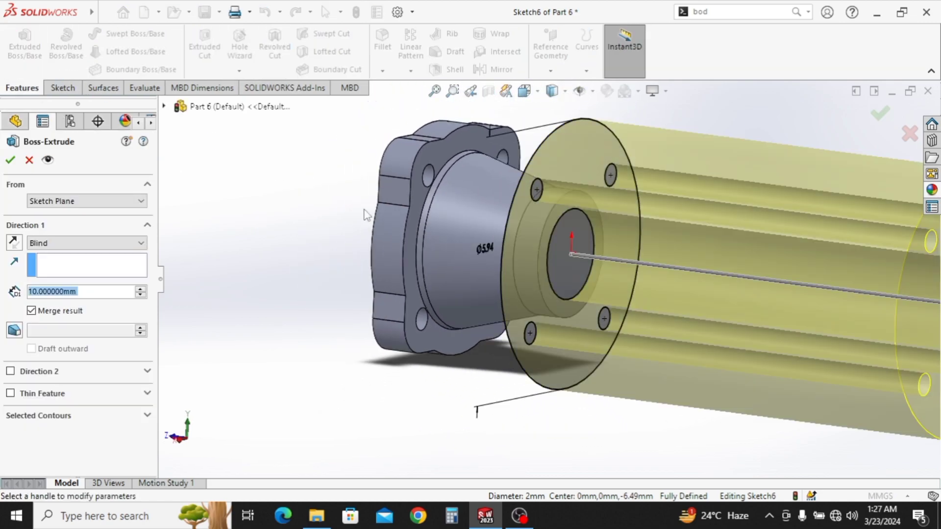
{"action": "key", "text": "BackSpace"}
{"action": "type", "text": ".8"}
{"action": "key", "text": "Return"}
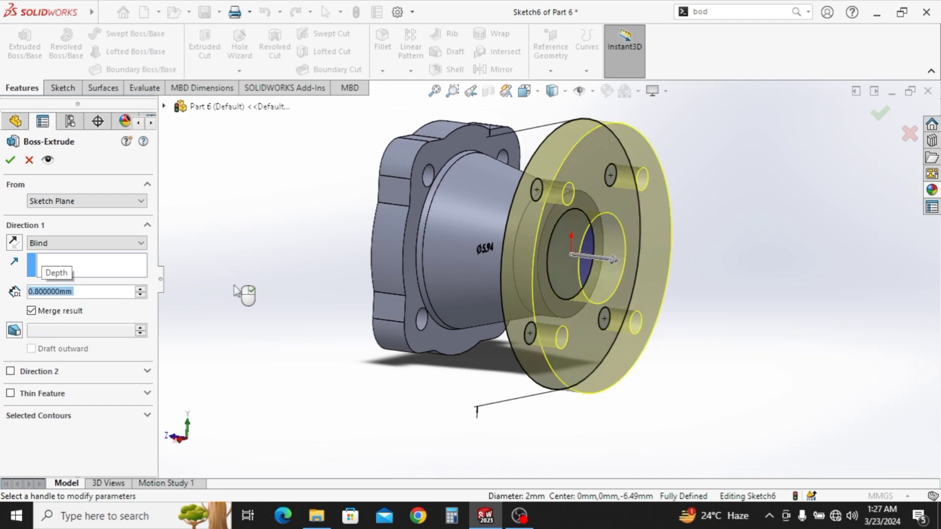
{"action": "key", "text": "BackSpace"}
{"action": "type", "text": ".6"}
{"action": "key", "text": "Return"}
{"action": "key", "text": "Return"}
{"action": "mouse_move", "coordinate": [721, 288]}
{"action": "middle_mouse_down"}
{"action": "mouse_move", "coordinate": [676, 284]}
{"action": "mouse_move", "coordinate": [657, 338]}
{"action": "middle_mouse_up"}
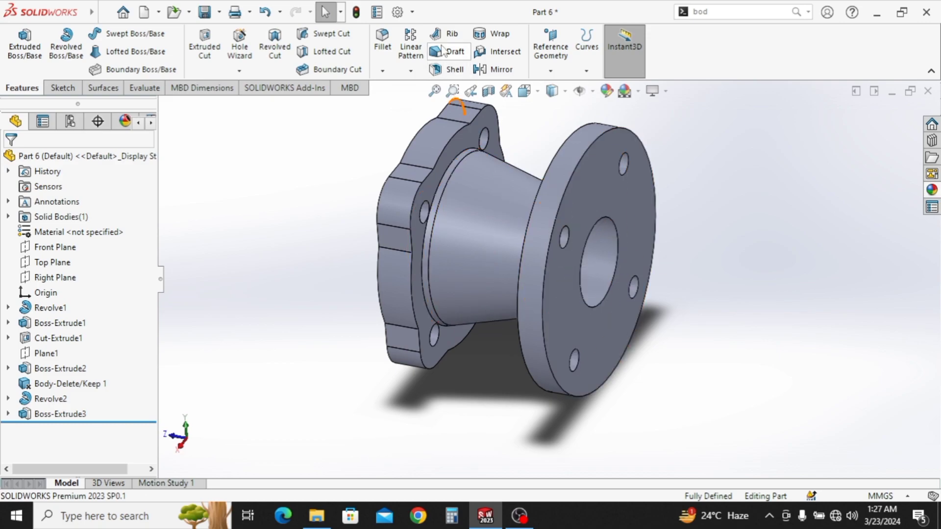
Apply 0.1 mm fillets to the round flange's two rim edges, its junction with the neck and the square flange's outer edge
{"action": "left_click", "coordinate": [554, 222]}
{"action": "left_click", "coordinate": [531, 223]}
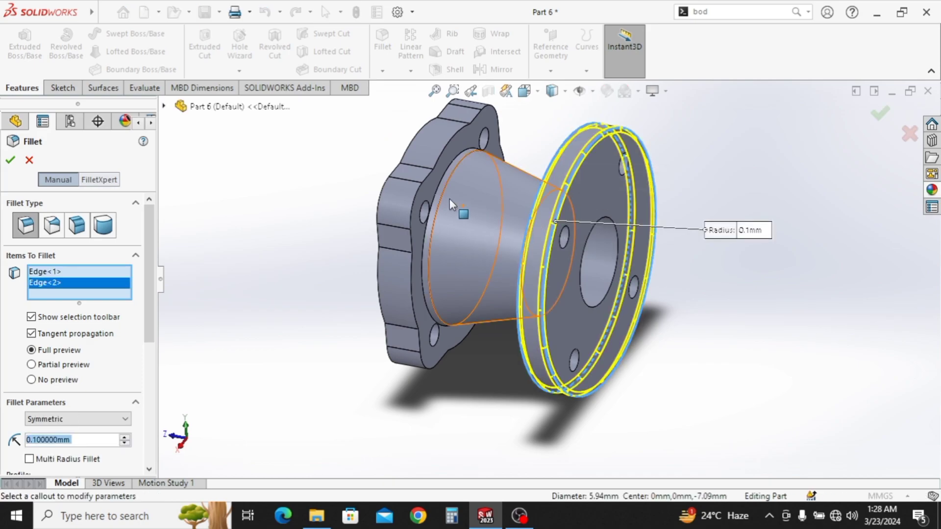
{"action": "left_click", "coordinate": [437, 192]}
{"action": "middle_click_drag", "start_coordinate": [491, 272], "coordinate": [566, 263]}
{"action": "left_click", "coordinate": [431, 198]}
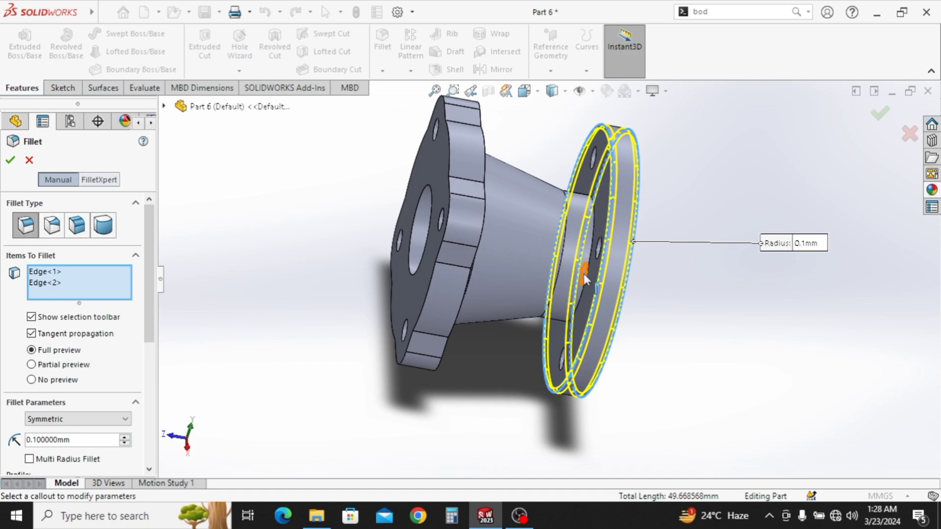
{"action": "left_click", "coordinate": [586, 279]}
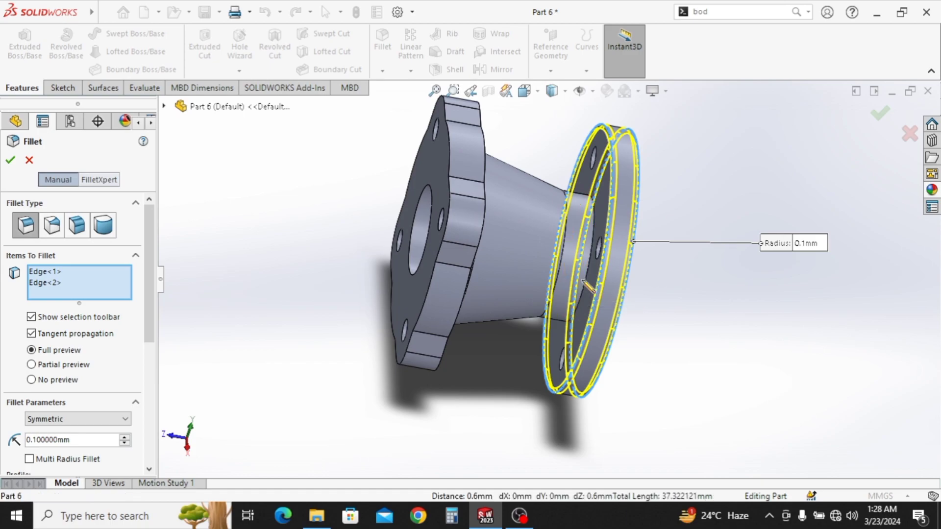
{"action": "left_click", "coordinate": [451, 163]}
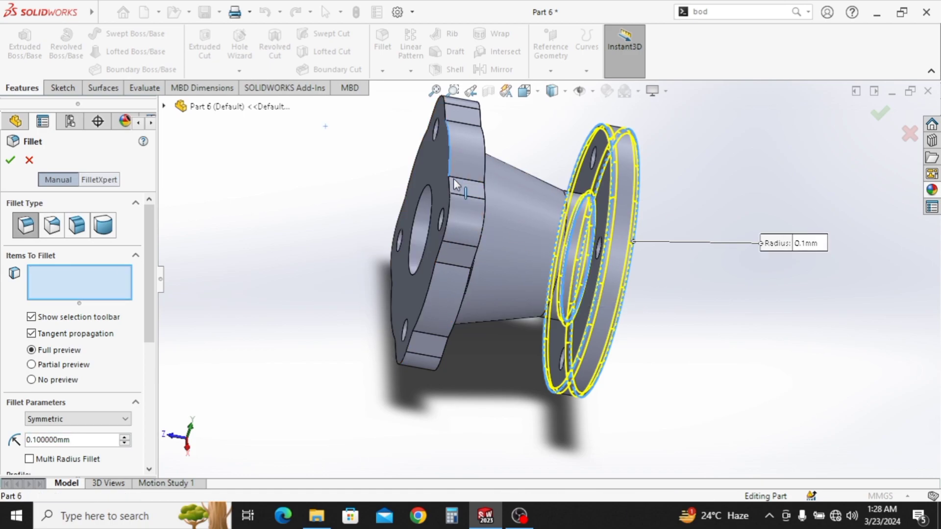
{"action": "left_click", "coordinate": [484, 158]}
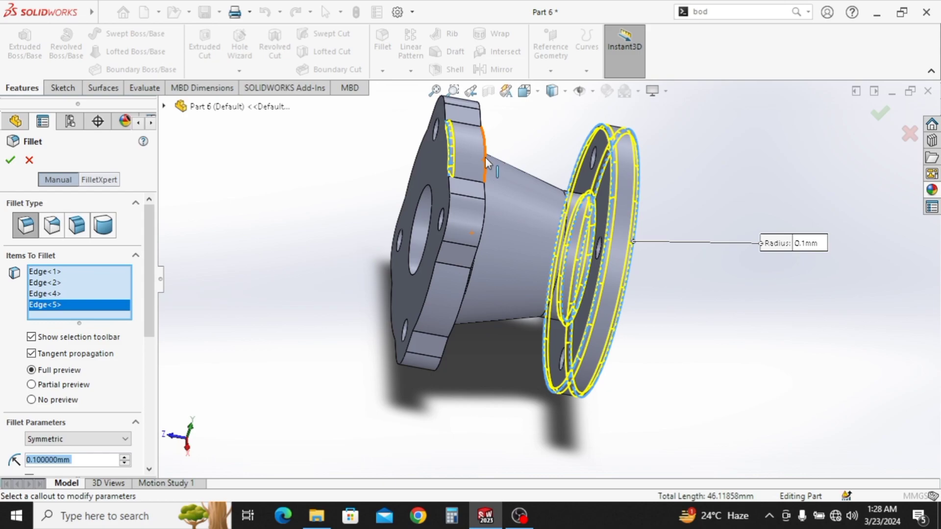
{"action": "left_click", "coordinate": [10, 160]}
{"action": "scroll", "coordinate": [411, 319], "scroll_direction": "up", "scroll_amount": 1}
{"action": "middle_click_drag", "start_coordinate": [461, 310], "coordinate": [434, 273]}
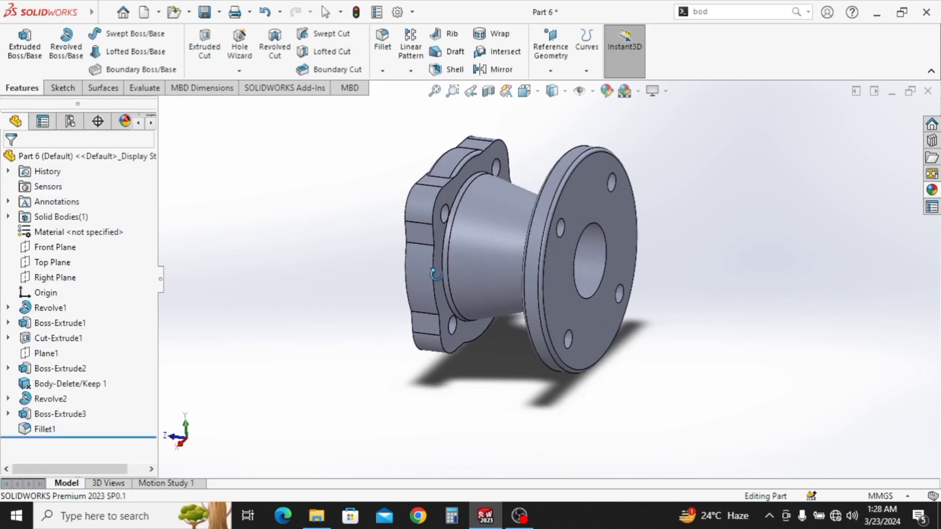
Create a reference plane offset 2.75 mm above the Top Plane
{"action": "left_click", "coordinate": [53, 263]}
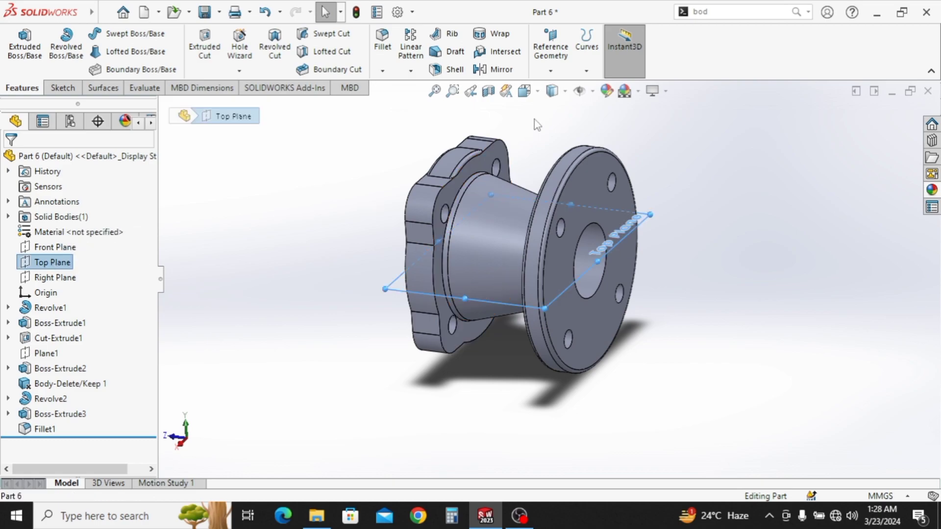
{"action": "left_click", "coordinate": [551, 49]}
{"action": "left_click", "coordinate": [559, 87]}
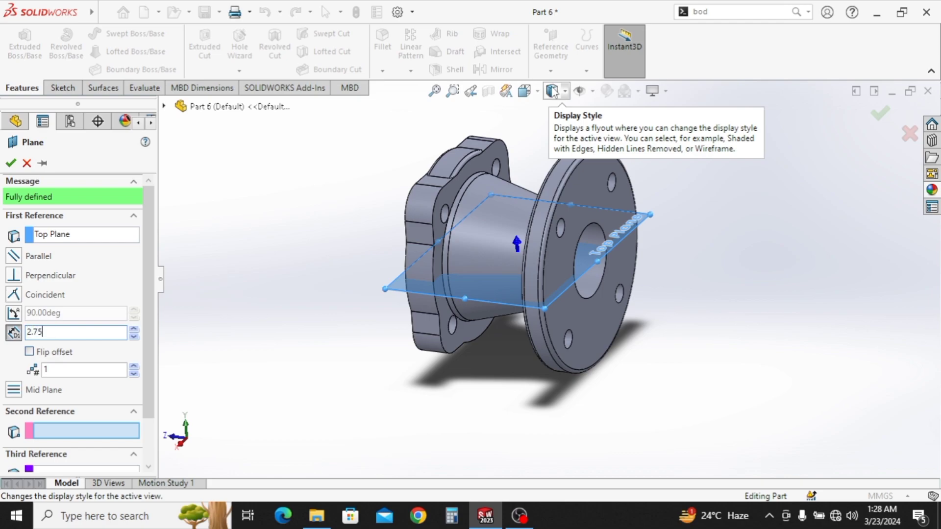
{"action": "type", "text": "2.75"}
{"action": "key", "text": "Return"}
{"action": "key", "text": "Return"}
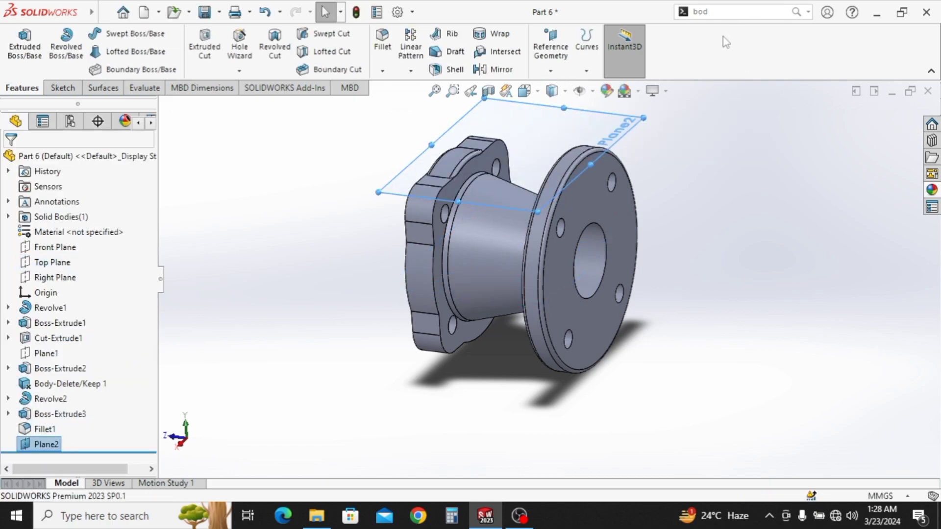
{"action": "left_click", "coordinate": [297, 230]}
Start a sketch on the new offset plane, viewed square-on, and draw a circle over the wide end of the conical neck
{"action": "scroll", "coordinate": [329, 229], "scroll_direction": "up", "scroll_amount": 1}
{"action": "middle_click_drag", "start_coordinate": [433, 280], "coordinate": [392, 304], "text": "ctrl"}
{"action": "scroll", "coordinate": [420, 179], "scroll_direction": "down", "scroll_amount": 1}
{"action": "left_click", "coordinate": [442, 163]}
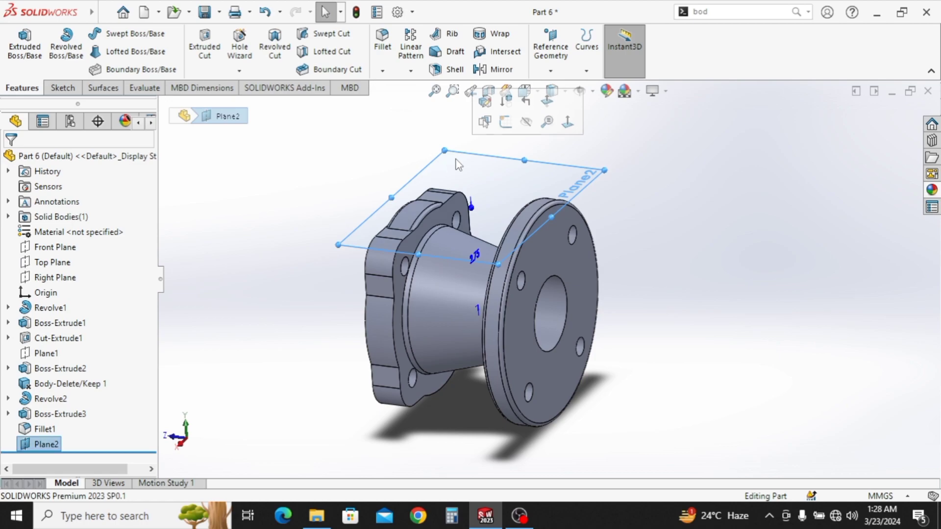
{"action": "left_click", "coordinate": [511, 129]}
{"action": "mouse_move", "coordinate": [635, 372]}
{"action": "middle_mouse_down"}
{"action": "mouse_move", "coordinate": [547, 209]}
{"action": "mouse_move", "coordinate": [541, 377]}
{"action": "middle_mouse_up"}
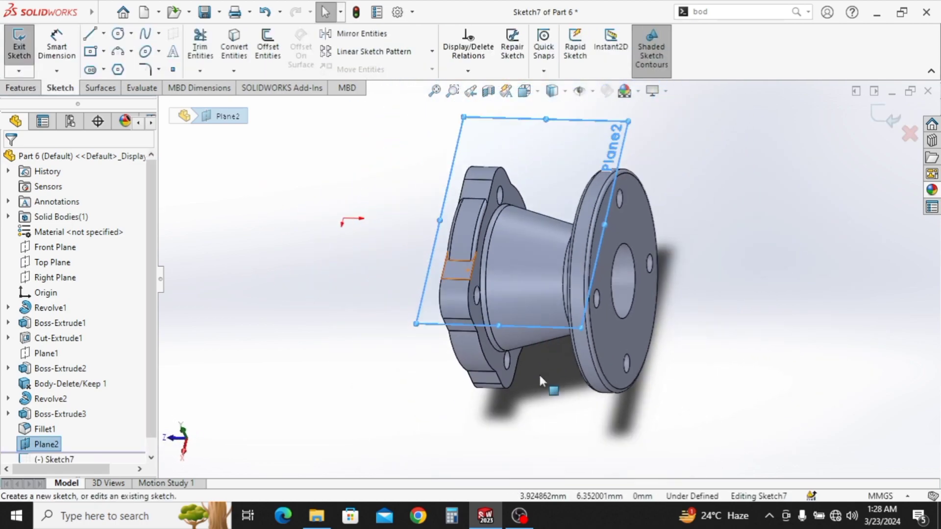
{"action": "left_click", "coordinate": [524, 92]}
{"action": "left_click", "coordinate": [395, 285]}
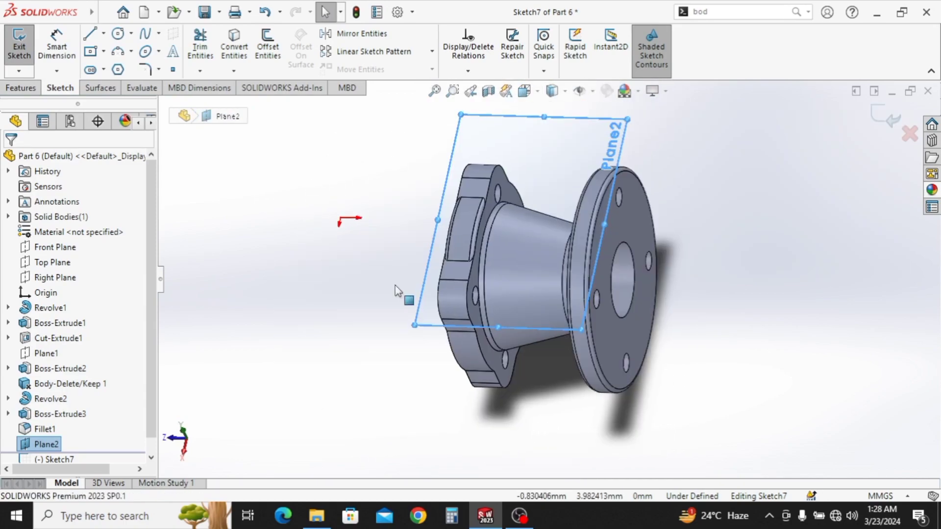
{"action": "middle_click_drag", "start_coordinate": [524, 305], "coordinate": [473, 285], "text": "ctrl"}
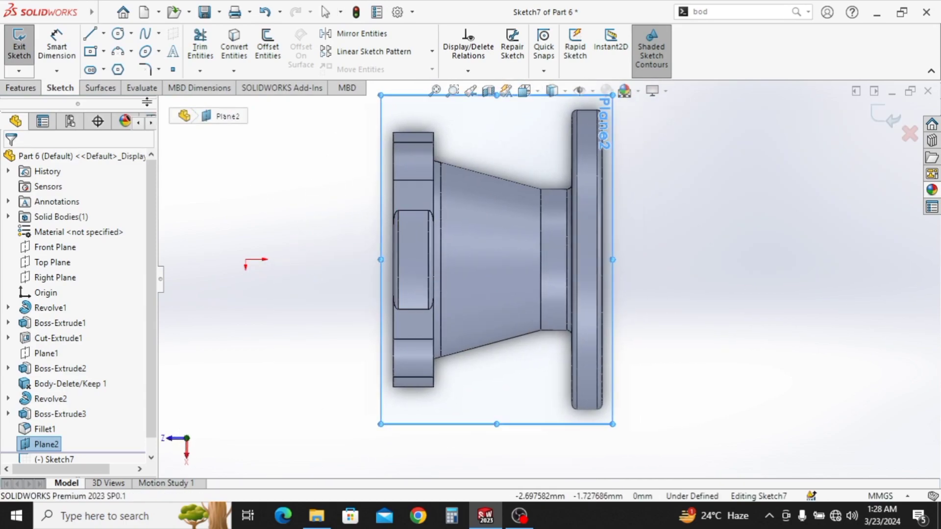
{"action": "left_click", "coordinate": [118, 34]}
{"action": "left_click", "coordinate": [454, 251]}
{"action": "left_click", "coordinate": [468, 299]}
{"action": "key", "text": "Escape"}
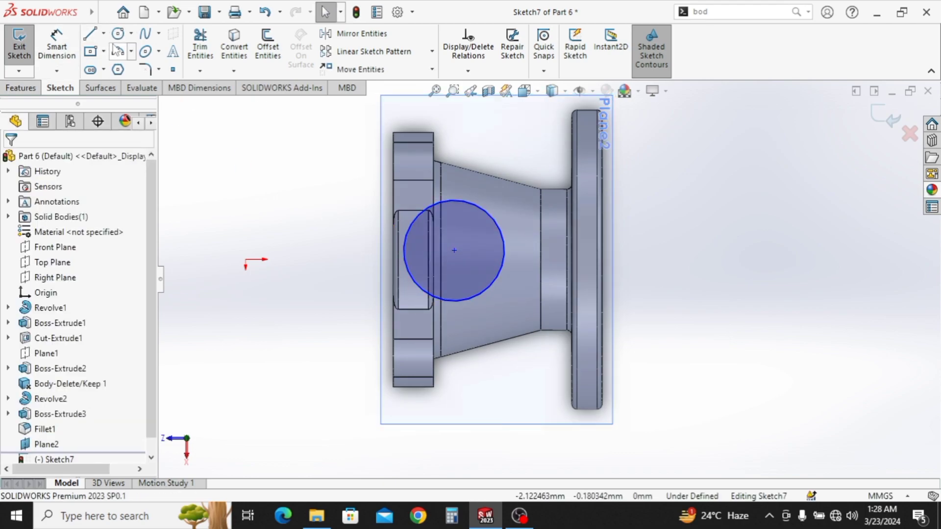
Draw a construction line about 4.15 mm long from the origin along the part's axis and a perpendicular one from its end
{"action": "left_click", "coordinate": [104, 38]}
{"action": "left_click", "coordinate": [102, 67]}
{"action": "left_click", "coordinate": [246, 260]}
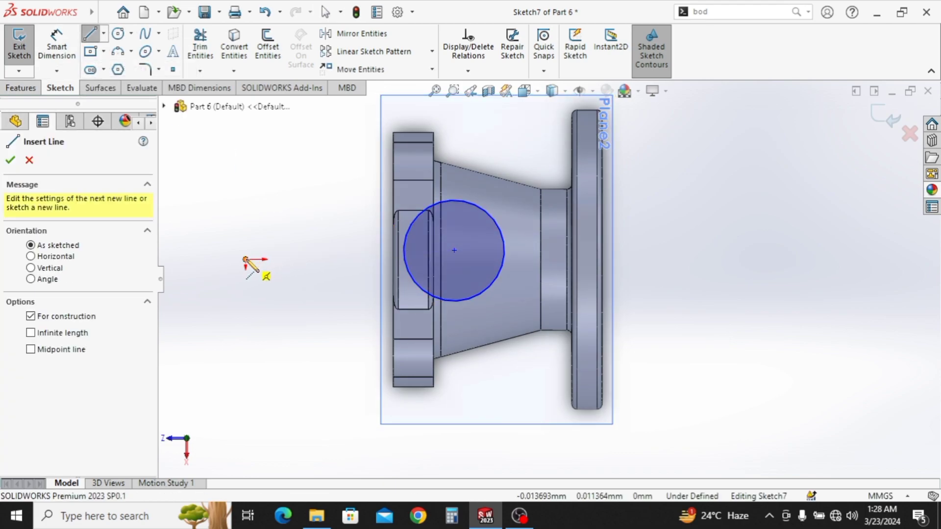
{"action": "left_click", "coordinate": [454, 259]}
{"action": "left_click", "coordinate": [455, 122]}
{"action": "key", "text": "Escape"}
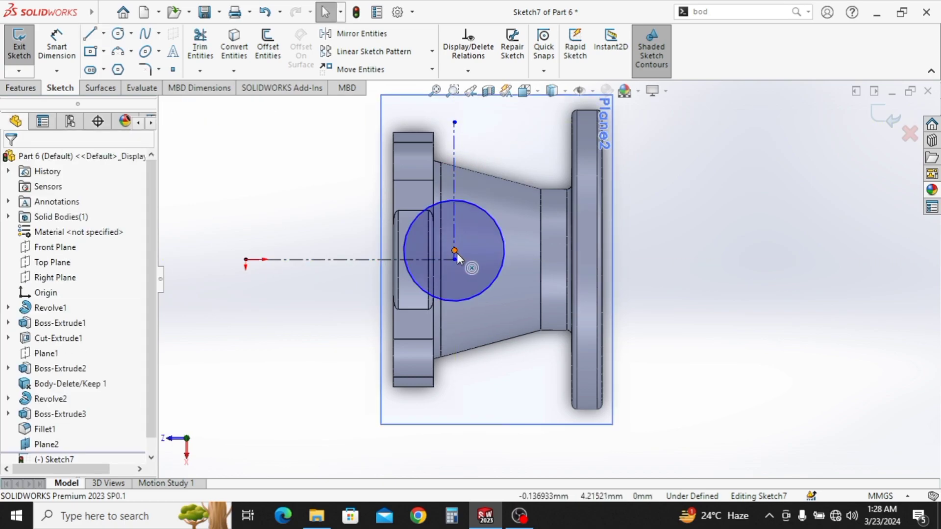
Make the circle's centre coincident with the corner point where the two construction lines meet
{"action": "left_click", "coordinate": [454, 251]}
{"action": "left_click", "coordinate": [454, 258], "text": "ctrl"}
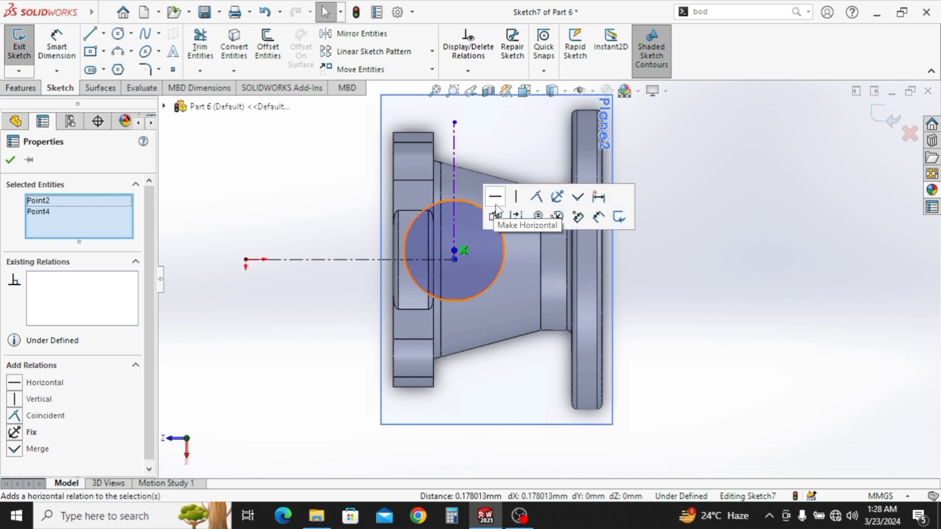
{"action": "left_click", "coordinate": [536, 197]}
{"action": "key", "text": "Escape"}
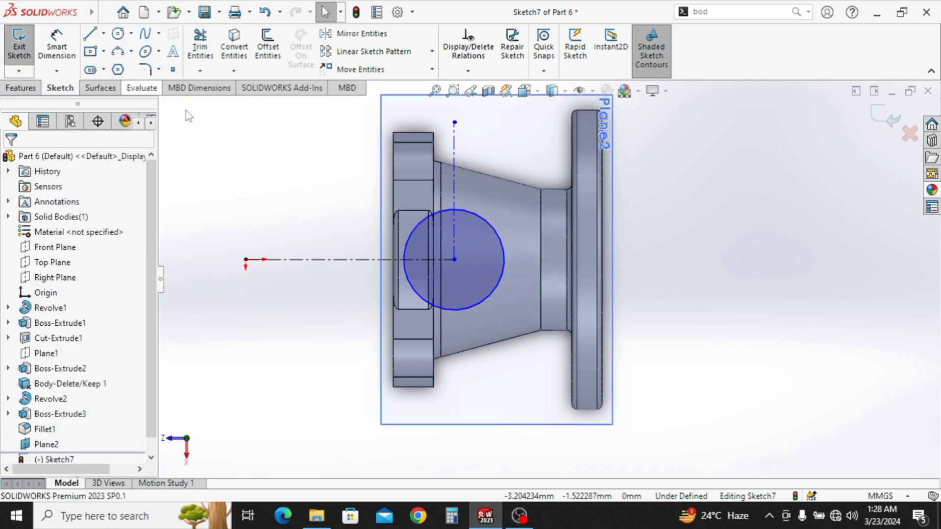
Shrink the circle and draw a larger concentric circle with a radius of about 1.07 mm around it
{"action": "scroll", "coordinate": [406, 230], "scroll_direction": "up", "scroll_amount": 2}
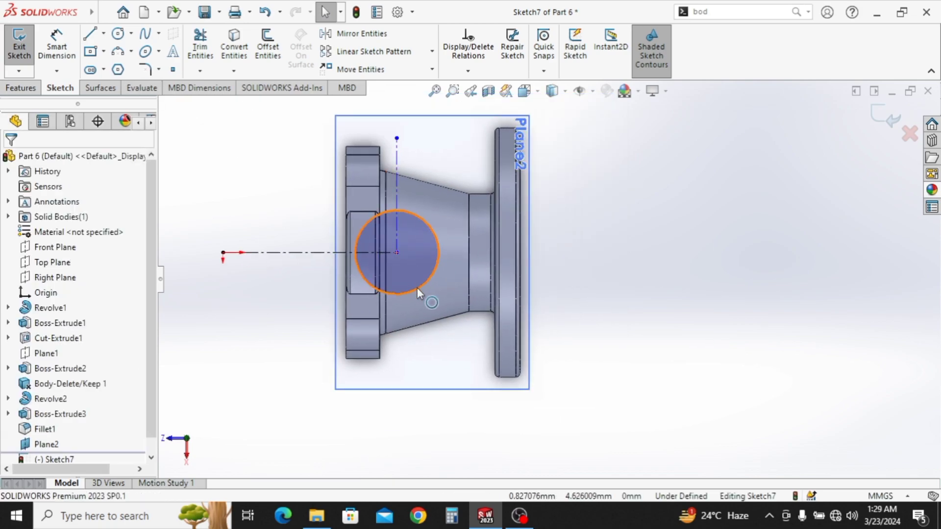
{"action": "left_click", "coordinate": [417, 287]}
{"action": "left_click_drag", "start_coordinate": [412, 276], "coordinate": [411, 271]}
{"action": "left_click", "coordinate": [117, 34]}
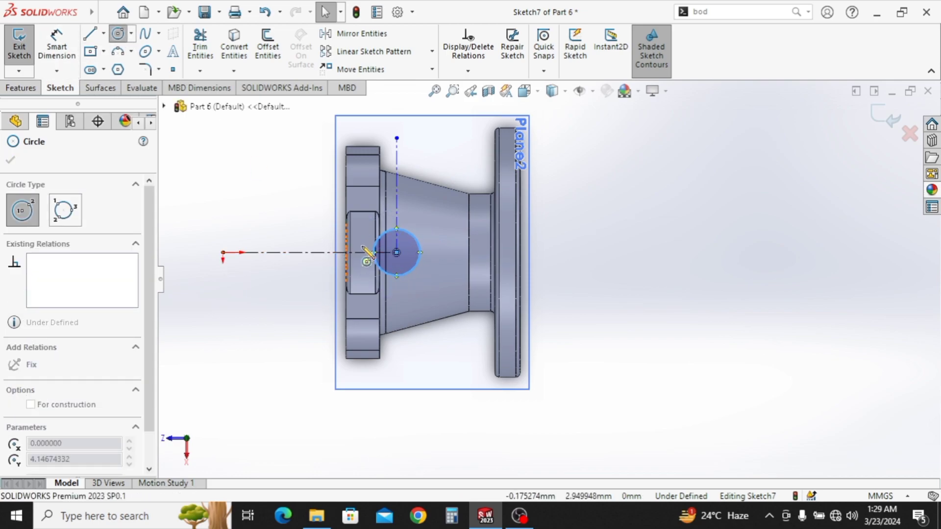
{"action": "left_click", "coordinate": [397, 253]}
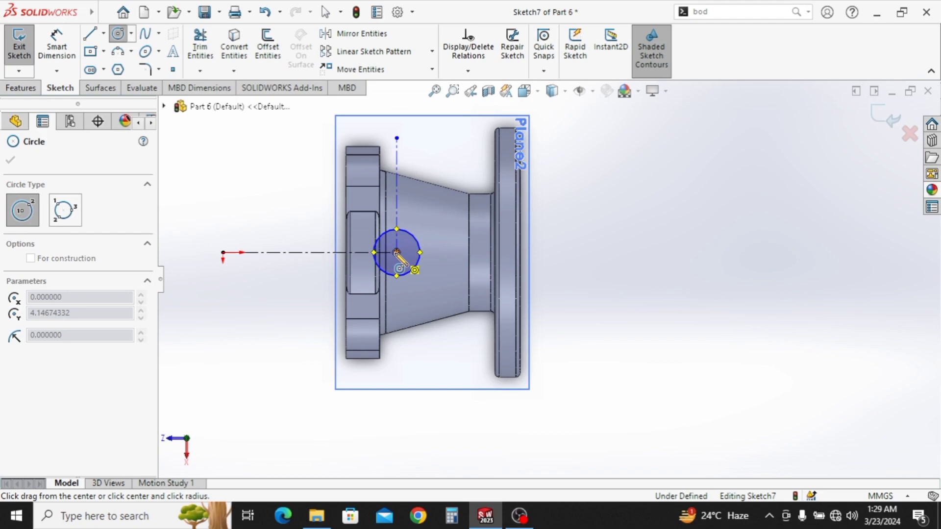
{"action": "left_click", "coordinate": [353, 236]}
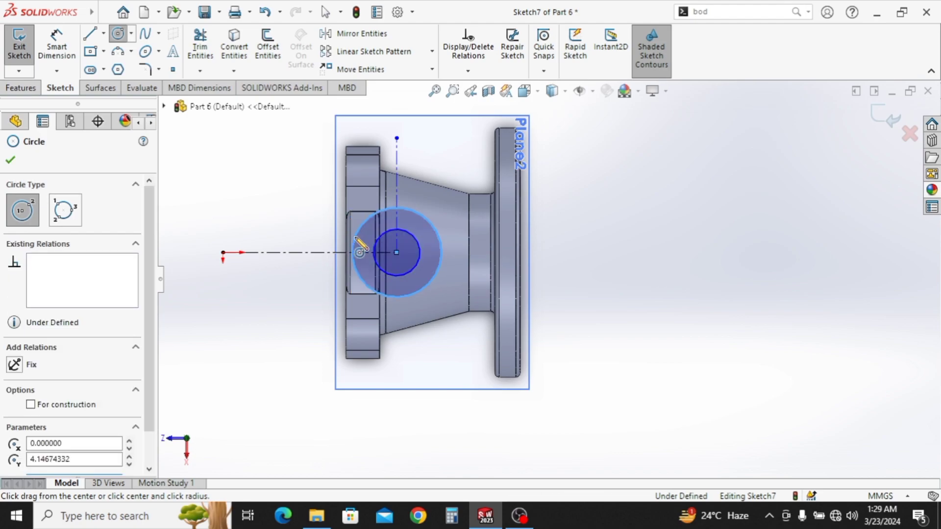
Draw two concentric circles on the perpendicular construction line, about 2.33 mm from the axis, with an inner radius of about 0.33 mm
{"action": "left_click", "coordinate": [397, 155]}
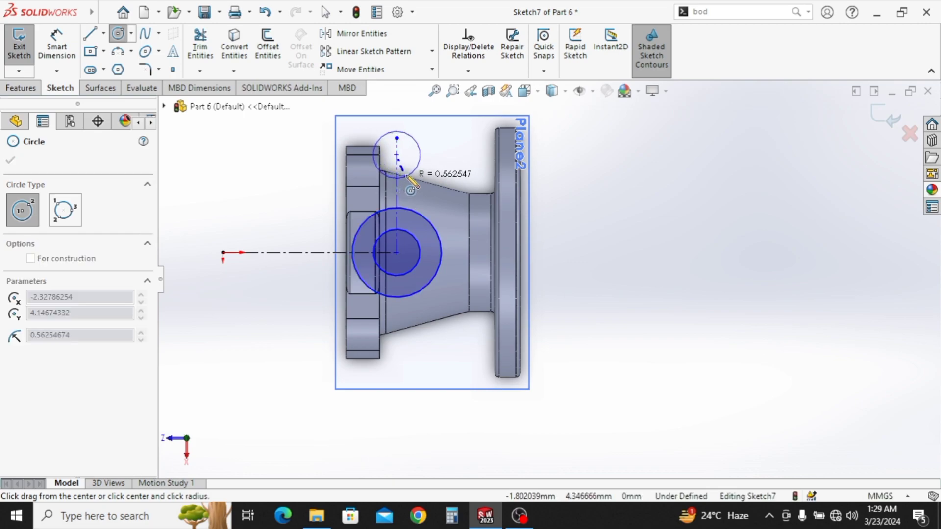
{"action": "left_click", "coordinate": [406, 167]}
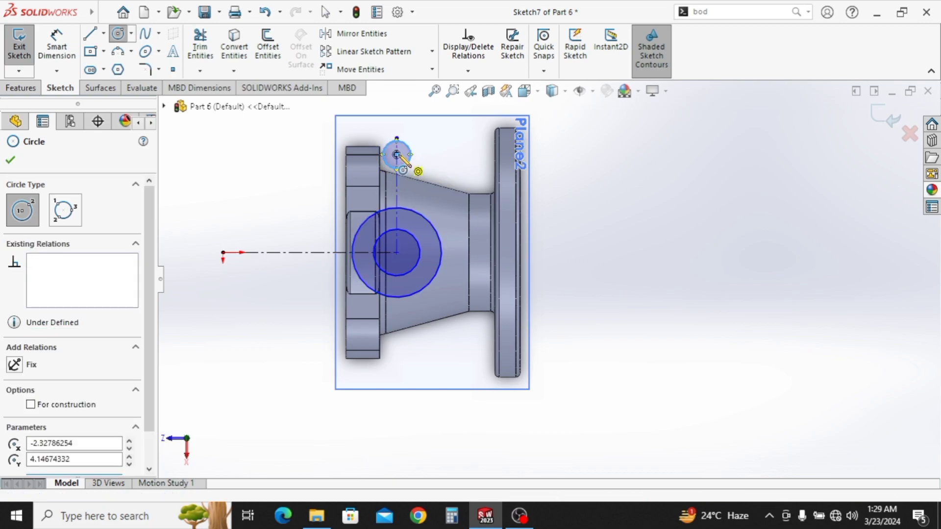
{"action": "left_click", "coordinate": [397, 155]}
{"action": "left_click", "coordinate": [410, 179]}
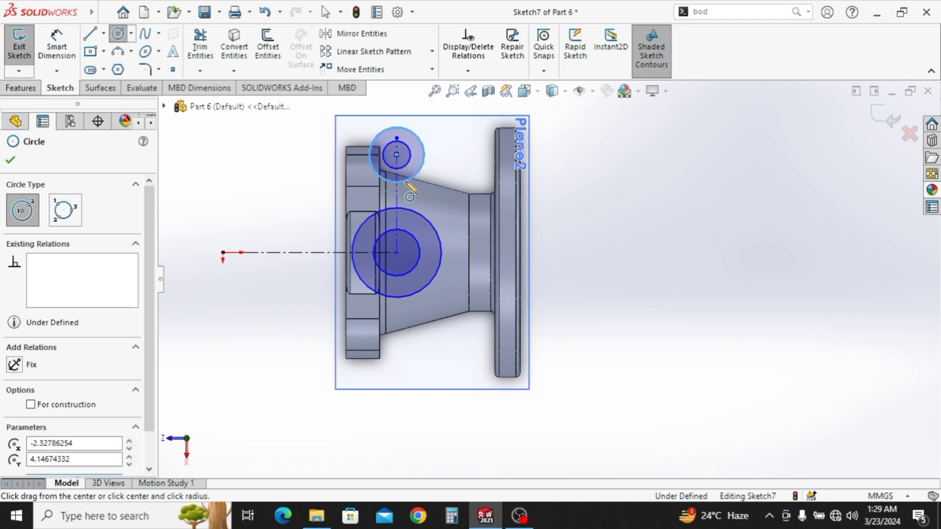
{"action": "key", "text": "Escape"}
Mirror the pair of small concentric circles about the axial construction line
{"action": "left_click", "coordinate": [410, 165]}
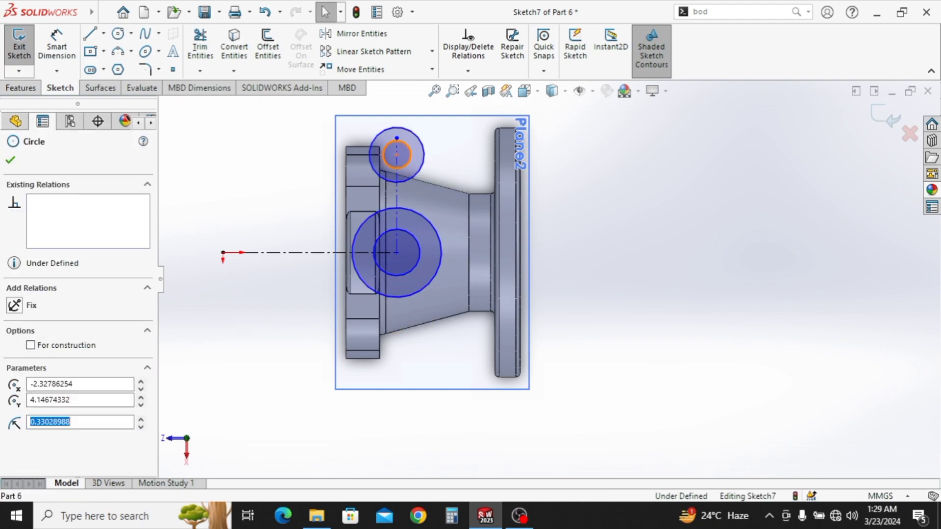
{"action": "left_click", "coordinate": [419, 173], "text": "ctrl"}
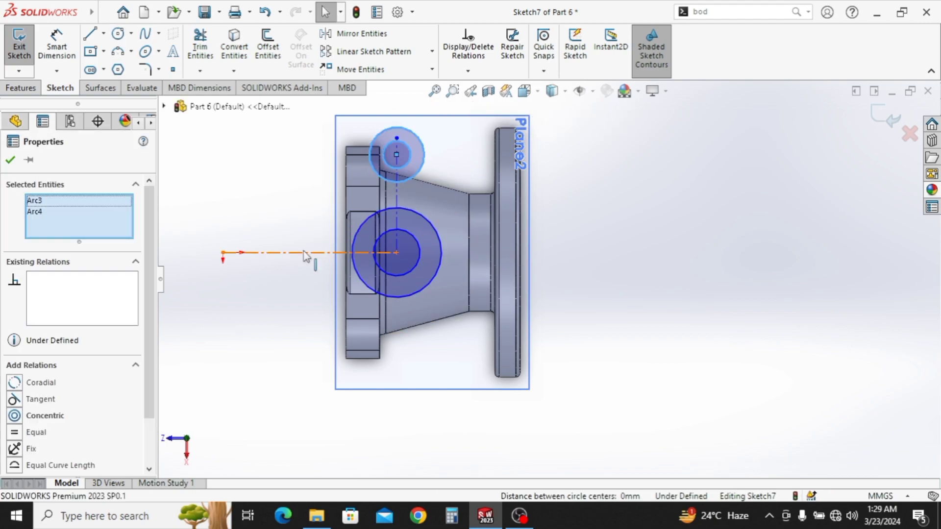
{"action": "left_click", "coordinate": [305, 253], "text": "ctrl"}
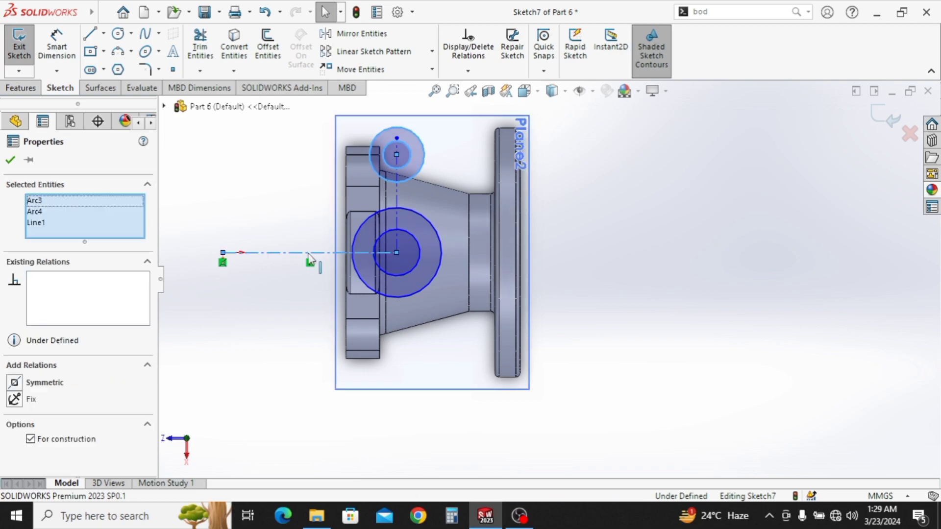
{"action": "left_click", "coordinate": [350, 34]}
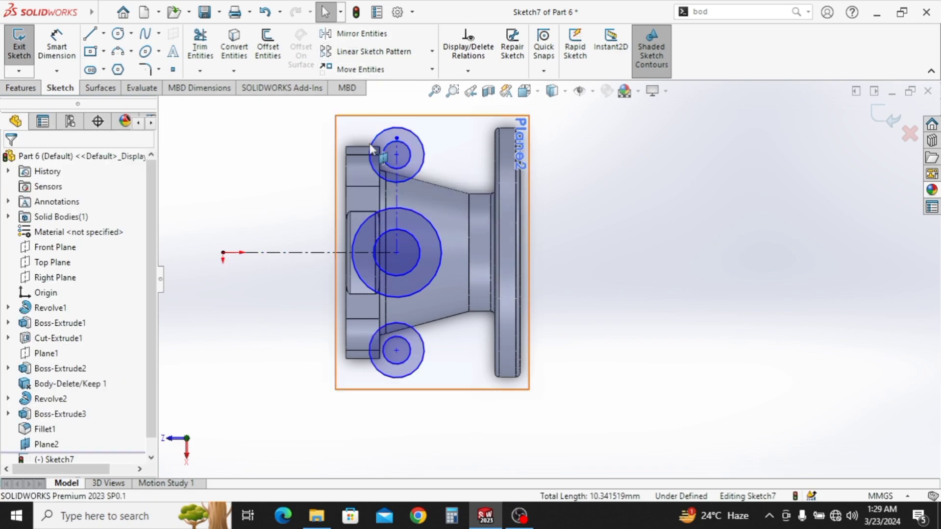
Draw a line on the square-flange side from the small pair's outer circle to the large centre circle, tangent to both
{"action": "left_click", "coordinate": [90, 34]}
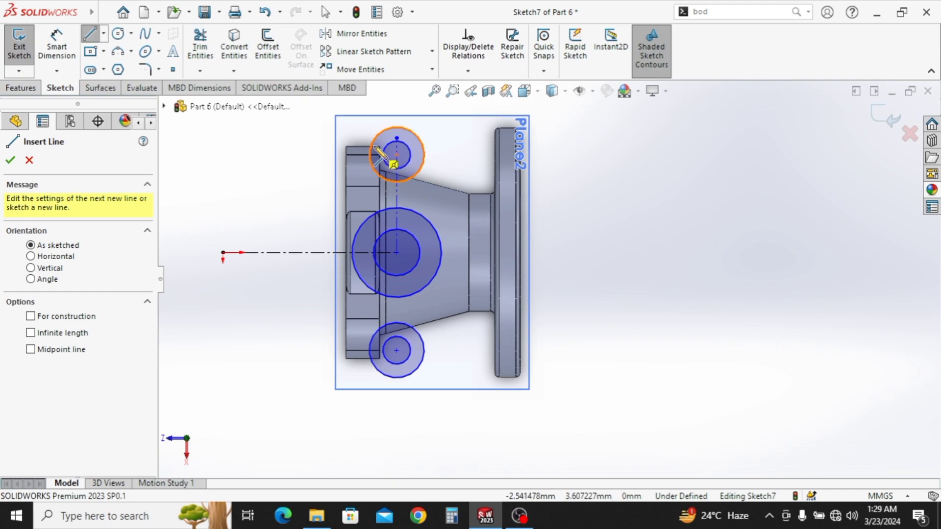
{"action": "left_click_drag", "start_coordinate": [369, 150], "coordinate": [356, 234]}
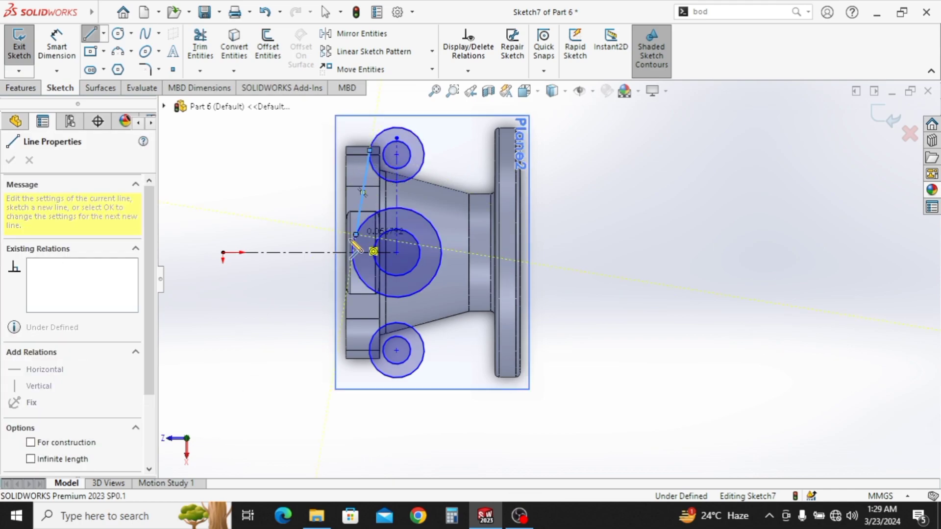
{"action": "key", "text": "Escape"}
{"action": "left_click", "coordinate": [357, 223]}
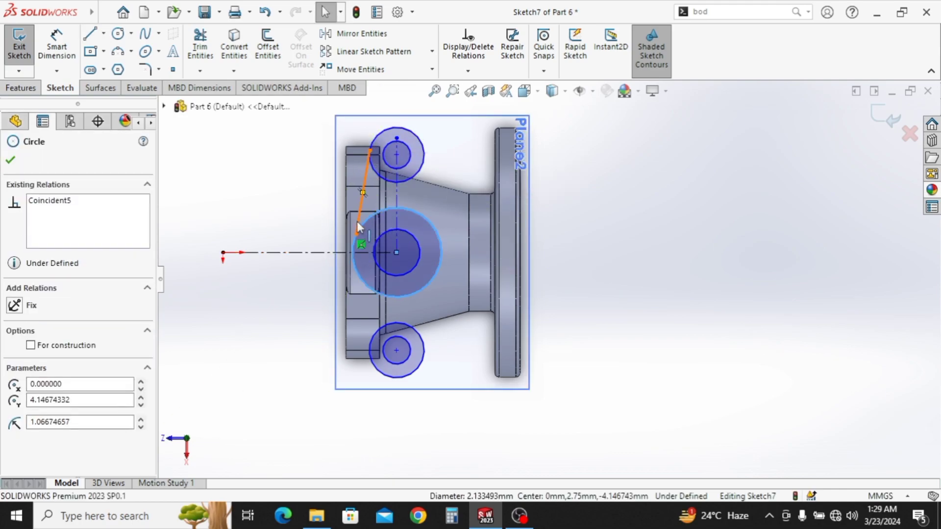
{"action": "left_click", "coordinate": [367, 211], "text": "ctrl"}
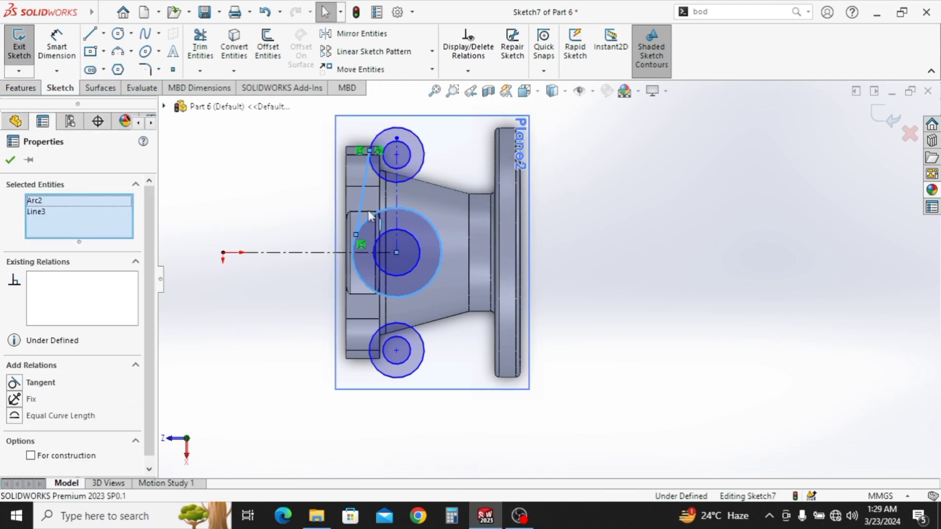
{"action": "left_click", "coordinate": [15, 383]}
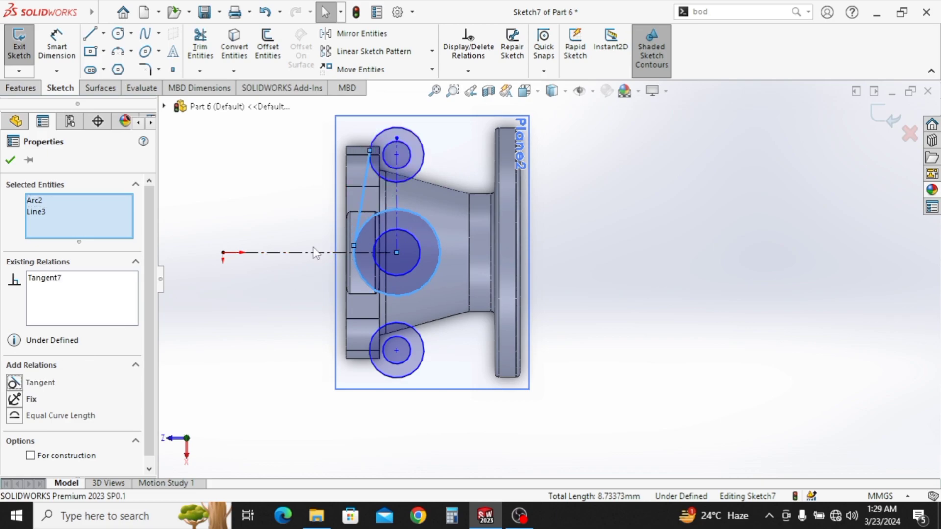
{"action": "left_click", "coordinate": [372, 166]}
{"action": "left_click", "coordinate": [367, 172], "text": "ctrl"}
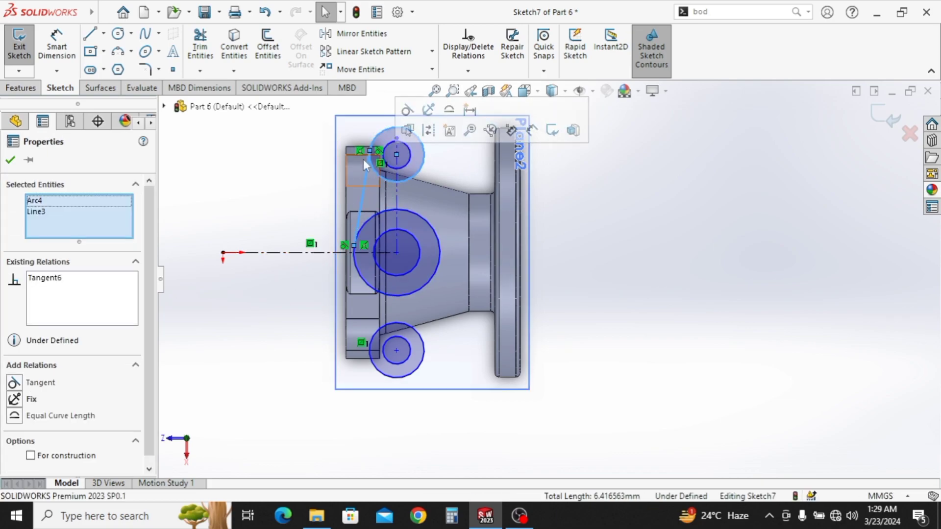
{"action": "left_click", "coordinate": [554, 226]}
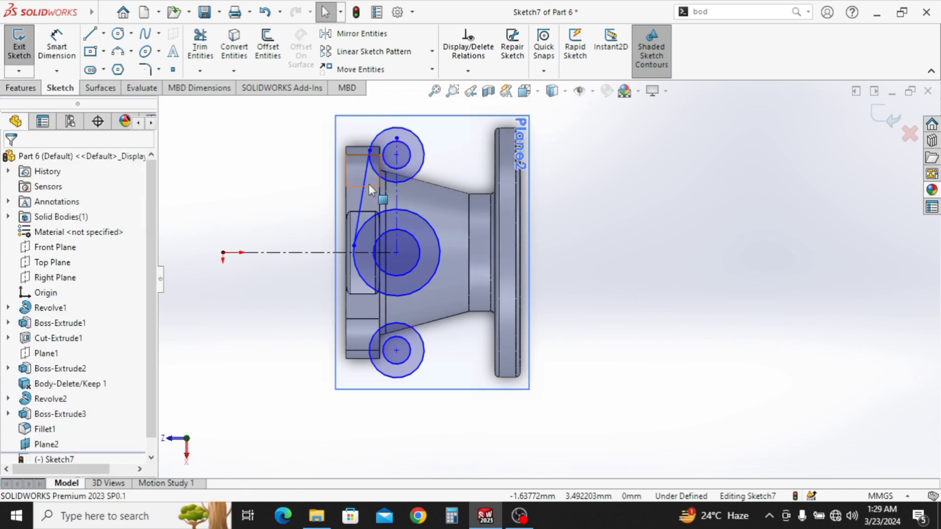
Mirror the tangent line about the perpendicular construction line
{"action": "left_click", "coordinate": [360, 205]}
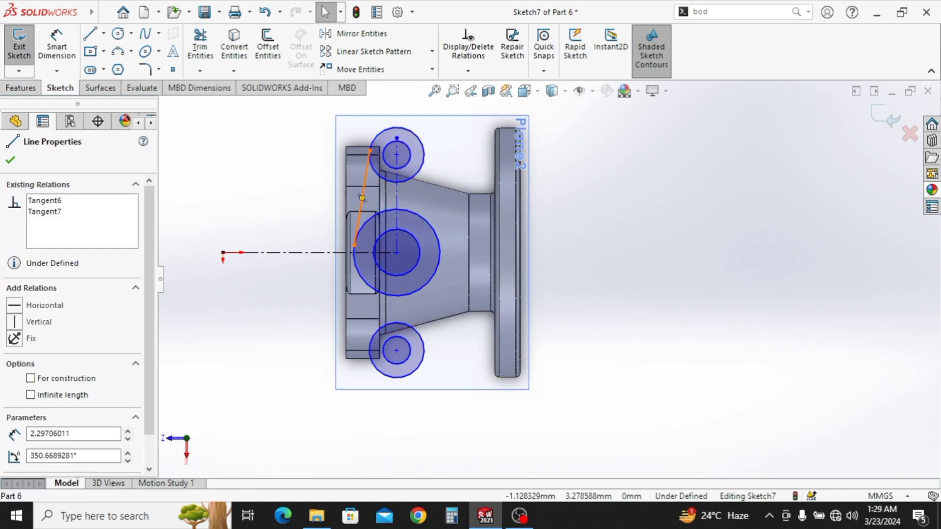
{"action": "left_click", "coordinate": [396, 201], "text": "ctrl"}
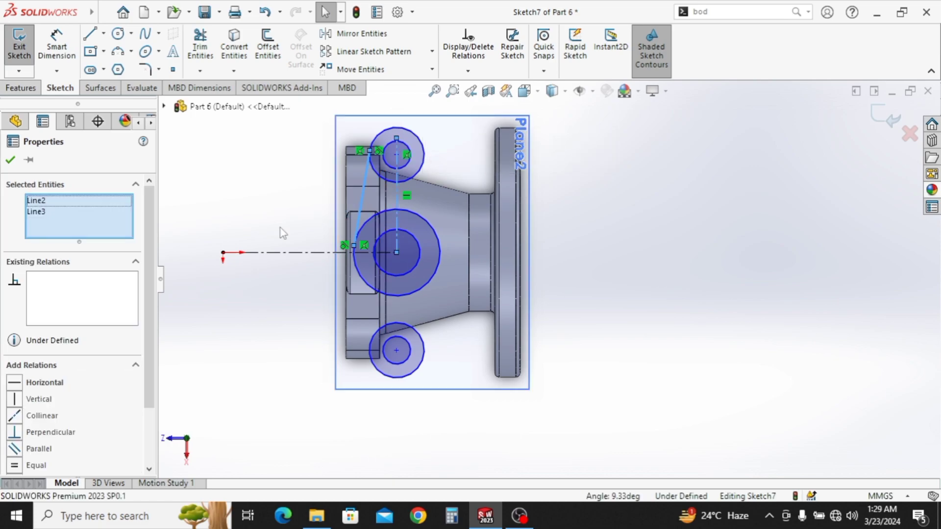
{"action": "left_click", "coordinate": [353, 33]}
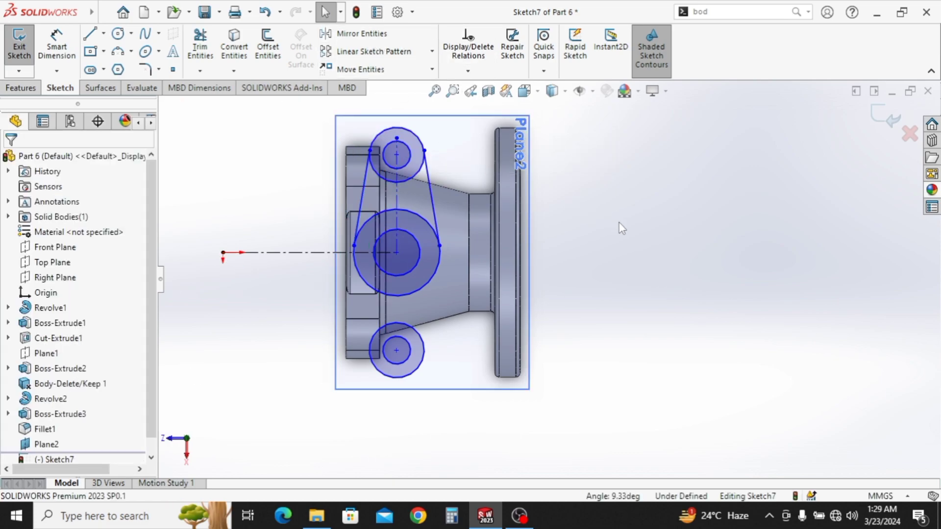
Mirror both tangent lines about the axial construction line to close the opposite half of the flange outline
{"action": "left_click", "coordinate": [432, 196]}
{"action": "left_click", "coordinate": [362, 211], "text": "ctrl"}
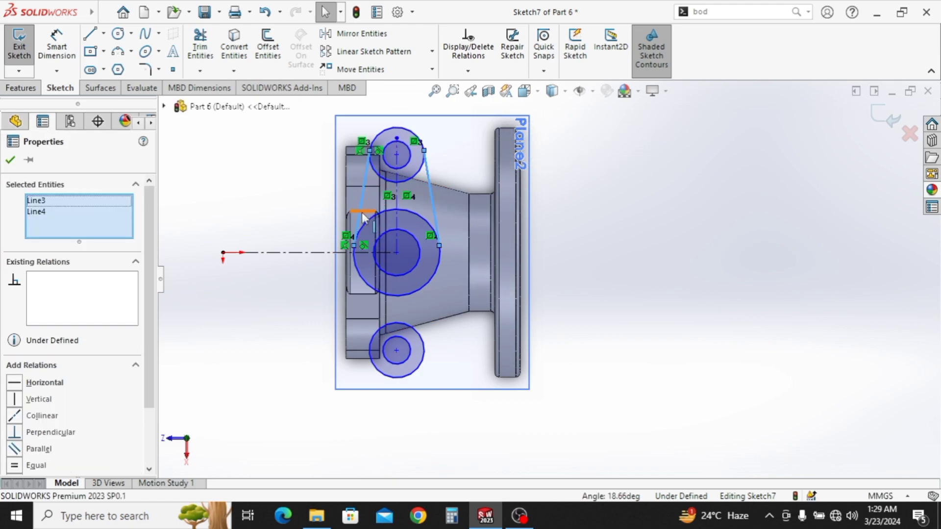
{"action": "left_click", "coordinate": [315, 252], "text": "ctrl"}
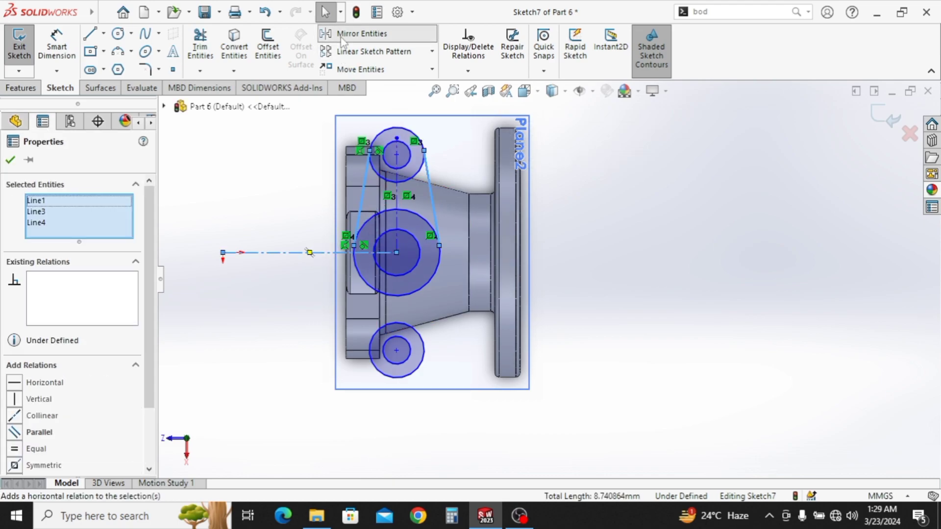
{"action": "left_click", "coordinate": [353, 33]}
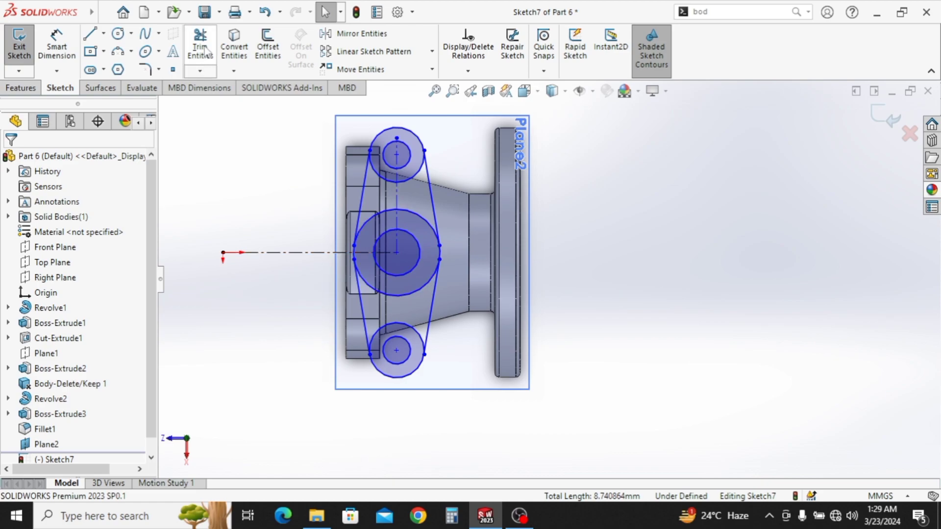
Trim the inner arcs of the large circle and both outer end circles, leaving one closed flange outline
{"action": "left_click", "coordinate": [201, 47]}
{"action": "left_click", "coordinate": [404, 180]}
{"action": "left_click", "coordinate": [413, 216]}
{"action": "left_click", "coordinate": [390, 294]}
{"action": "left_click", "coordinate": [405, 325]}
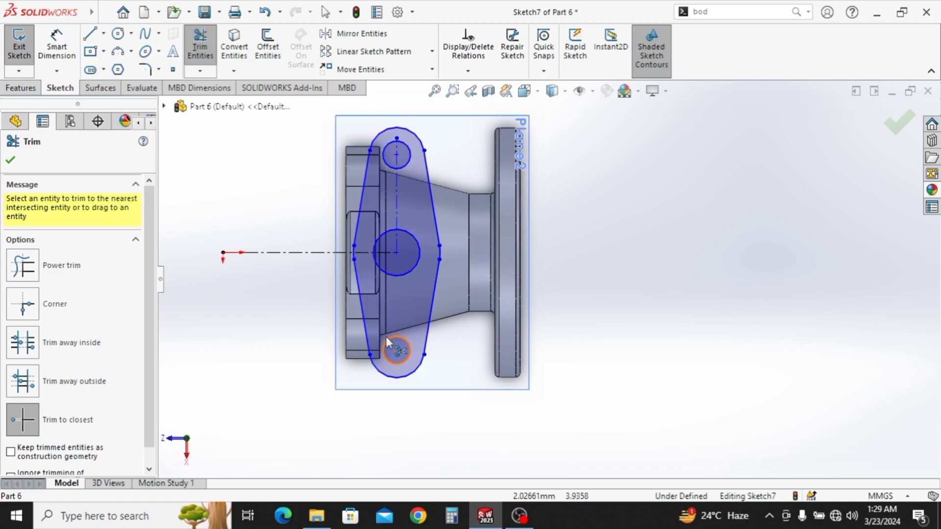
Dimension the centre distance between the two small hole circles and set it to 2.64 mm
{"action": "left_click", "coordinate": [57, 45]}
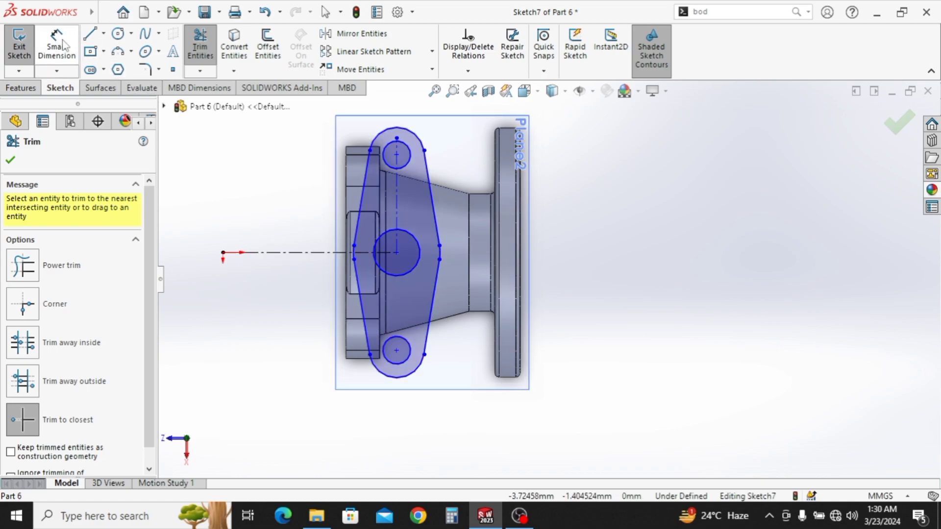
{"action": "left_click", "coordinate": [397, 156]}
{"action": "left_click", "coordinate": [397, 350]}
{"action": "left_click", "coordinate": [284, 231]}
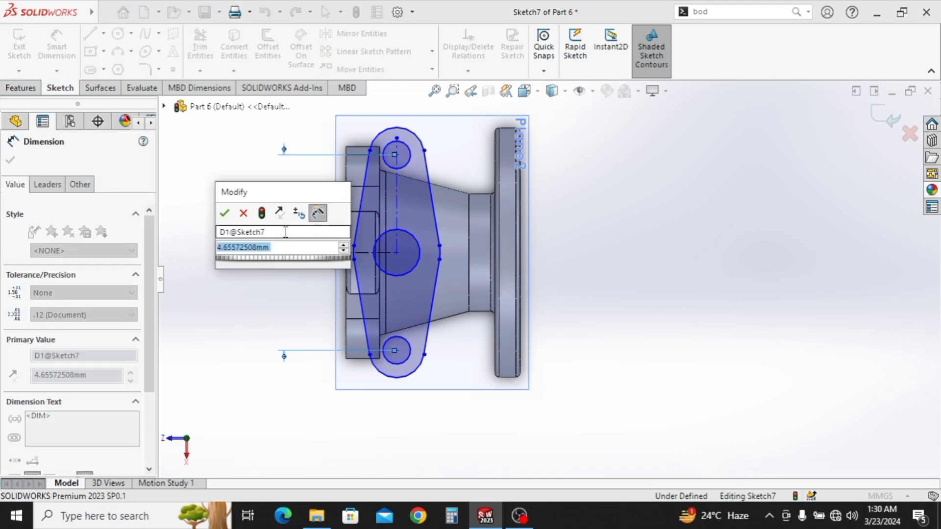
{"action": "type", "text": "1.025"}
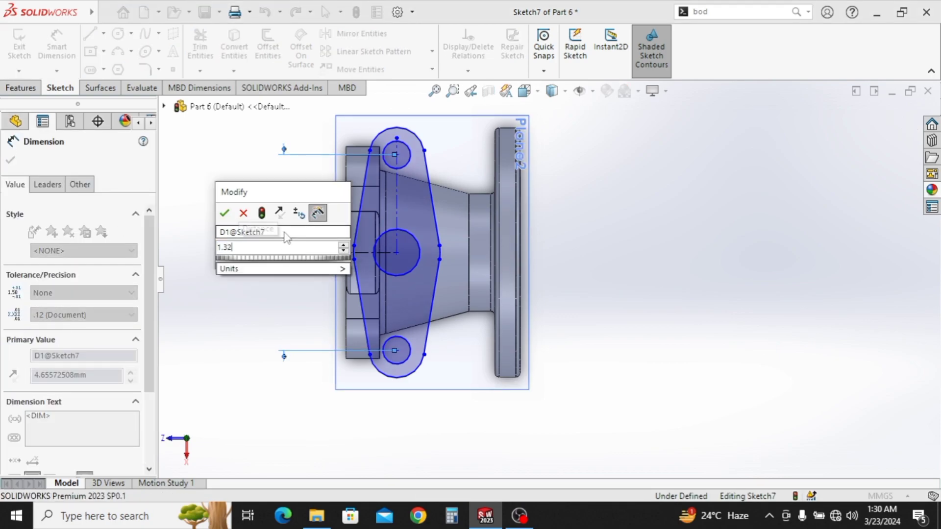
{"action": "key", "text": "Escape"}
{"action": "key", "text": "Return"}
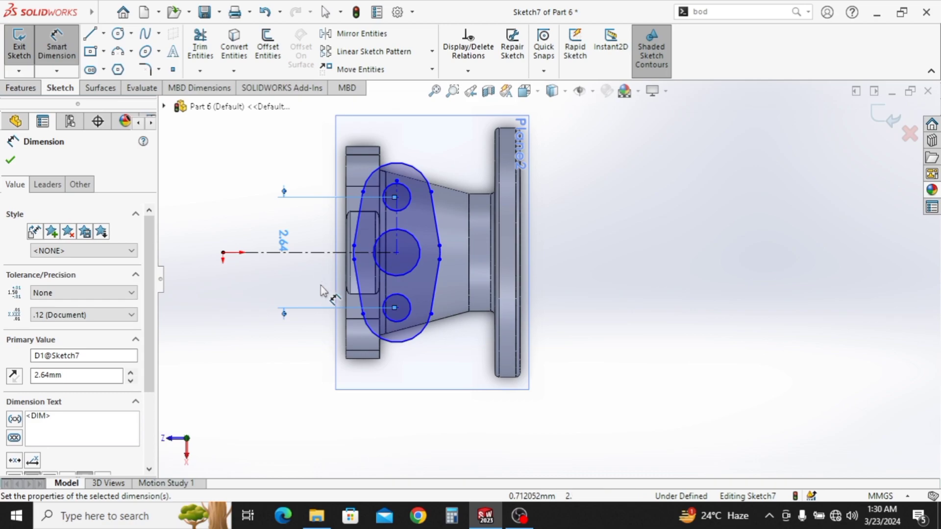
Dimension the angle between the perpendicular construction line and the tangent line on the square-flange side as 20 degrees
{"action": "left_click", "coordinate": [397, 235]}
{"action": "left_click", "coordinate": [358, 218]}
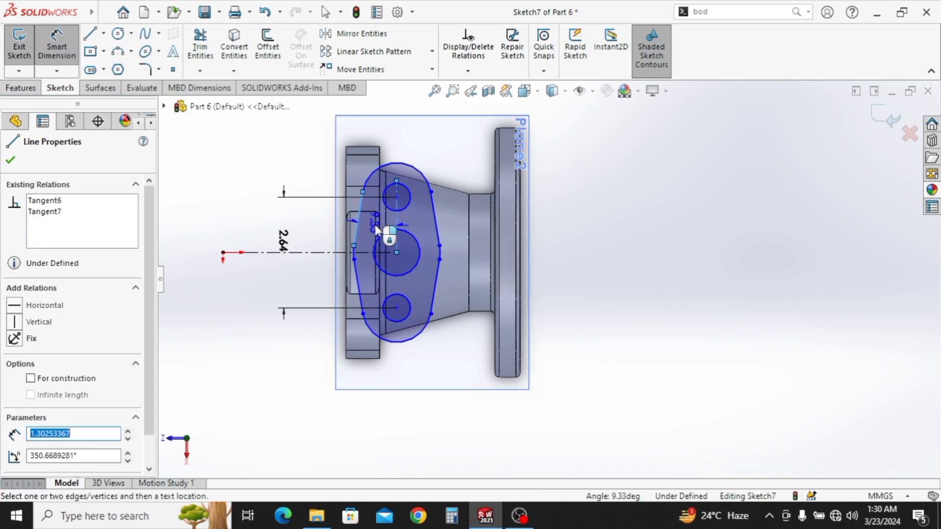
{"action": "left_click", "coordinate": [375, 224]}
{"action": "key", "text": "Return"}
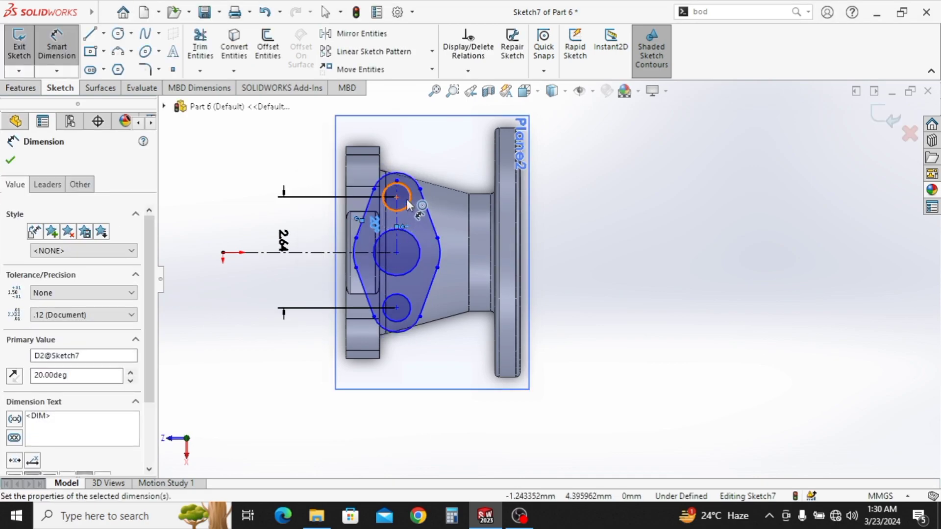
Dimension the radius of the outline's rounded end arc and set it to 0.5 mm
{"action": "left_click", "coordinate": [413, 181]}
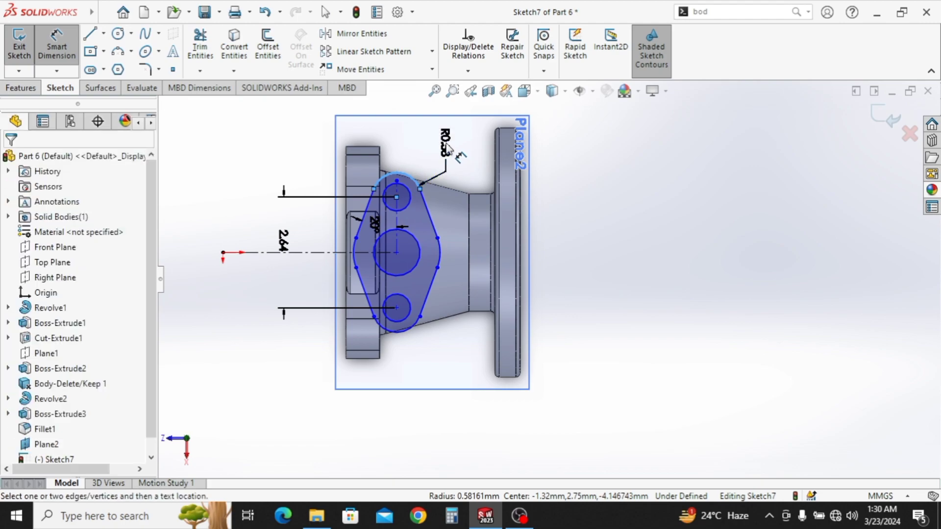
{"action": "left_click", "coordinate": [447, 145]}
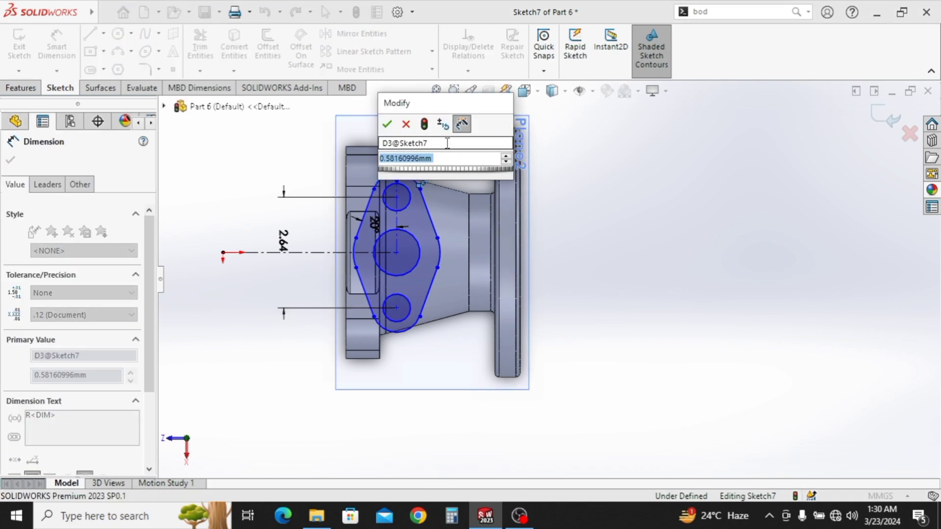
{"action": "type", "text": "1"}
{"action": "key", "text": "Return"}
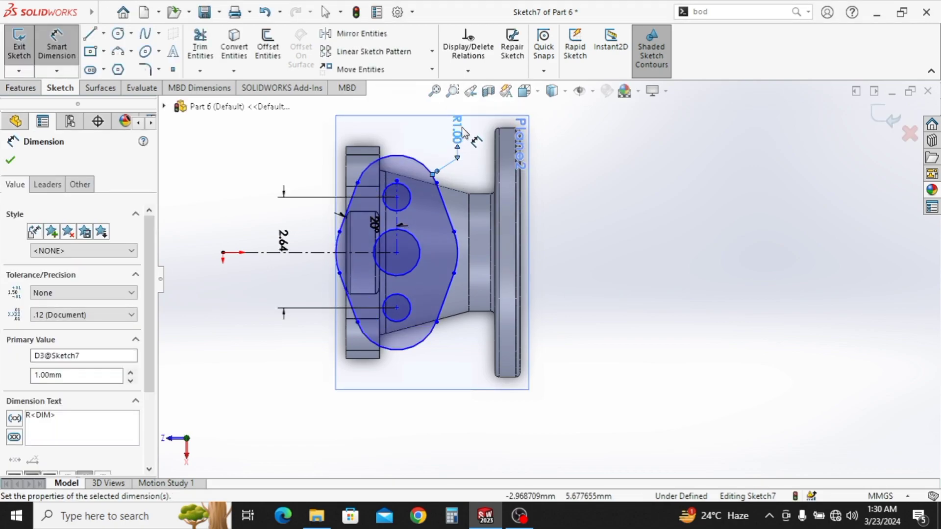
{"action": "double_click", "coordinate": [461, 128]}
{"action": "type", "text": ".6"}
{"action": "key", "text": "Return"}
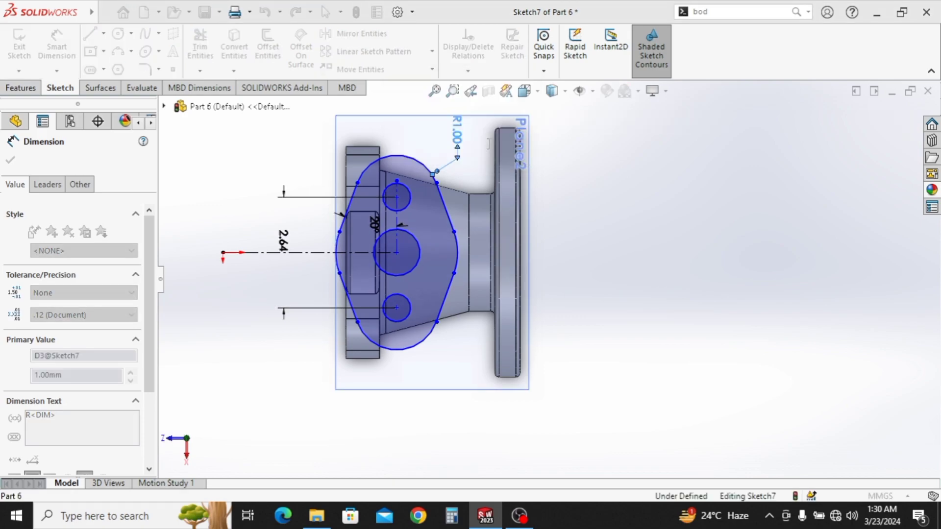
Dimension the small hole circle with a diameter of 0.38 mm
{"action": "scroll", "coordinate": [466, 202], "scroll_direction": "down", "scroll_amount": 2}
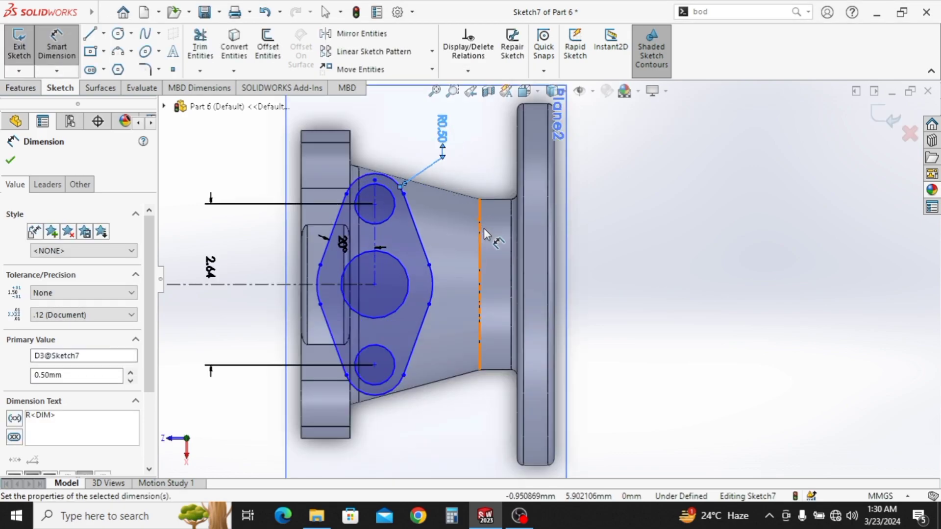
{"action": "middle_click_drag", "start_coordinate": [482, 227], "coordinate": [529, 225], "text": "ctrl"}
{"action": "left_click", "coordinate": [443, 206]}
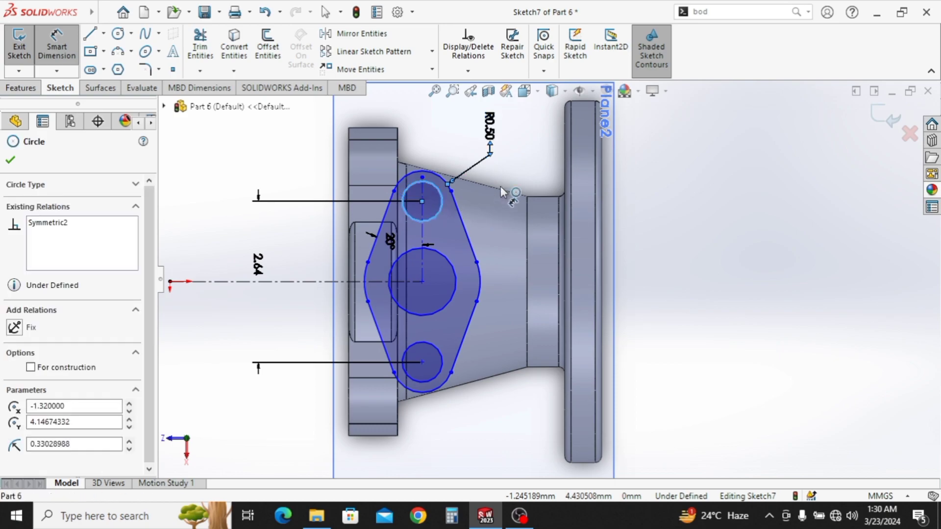
{"action": "left_click", "coordinate": [517, 183]}
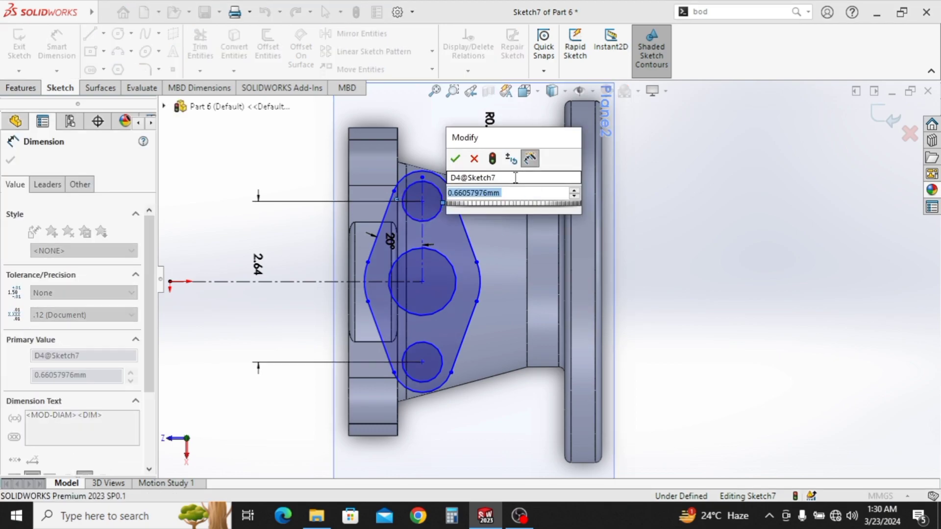
{"action": "type", "text": ".38"}
{"action": "key", "text": "Return"}
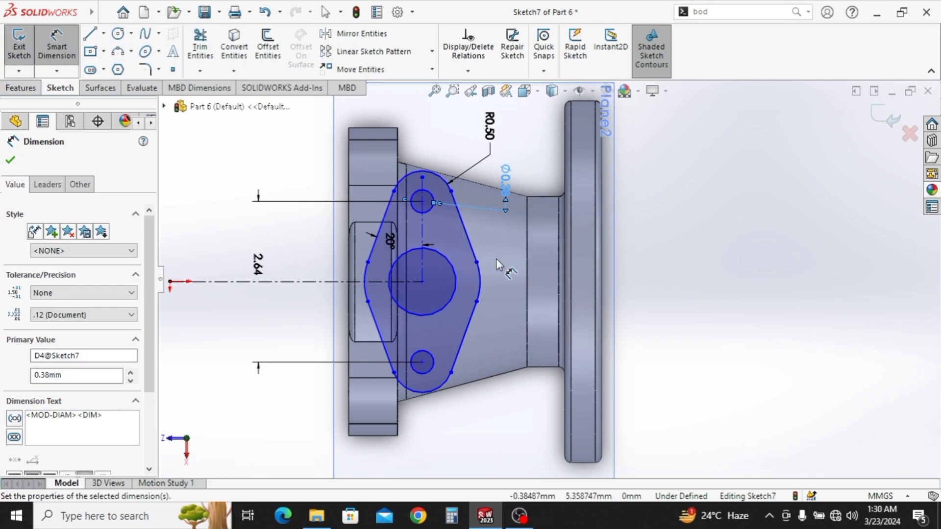
Dimension the distance from the square flange's outer face edge to the perpendicular construction line as 1 mm
{"action": "left_click", "coordinate": [350, 355]}
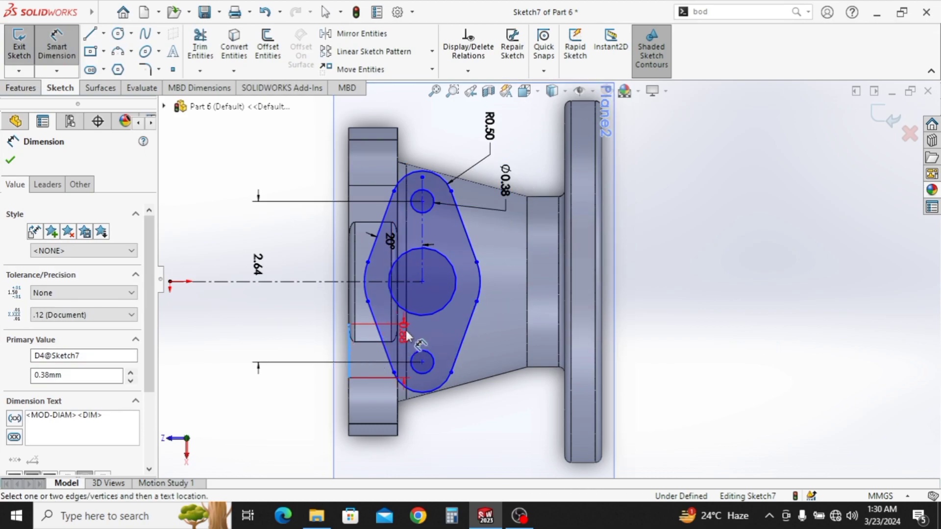
{"action": "left_click", "coordinate": [422, 273]}
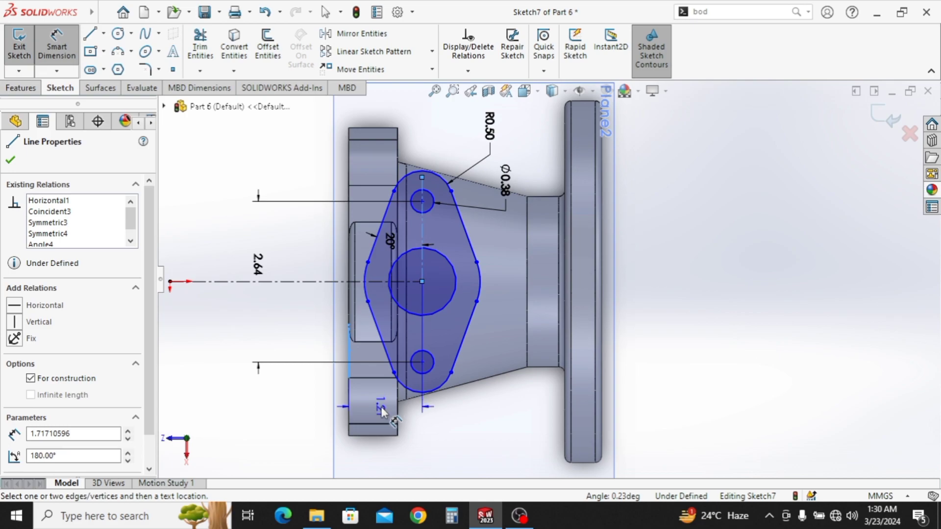
{"action": "left_click", "coordinate": [378, 449]}
{"action": "key", "text": "Return"}
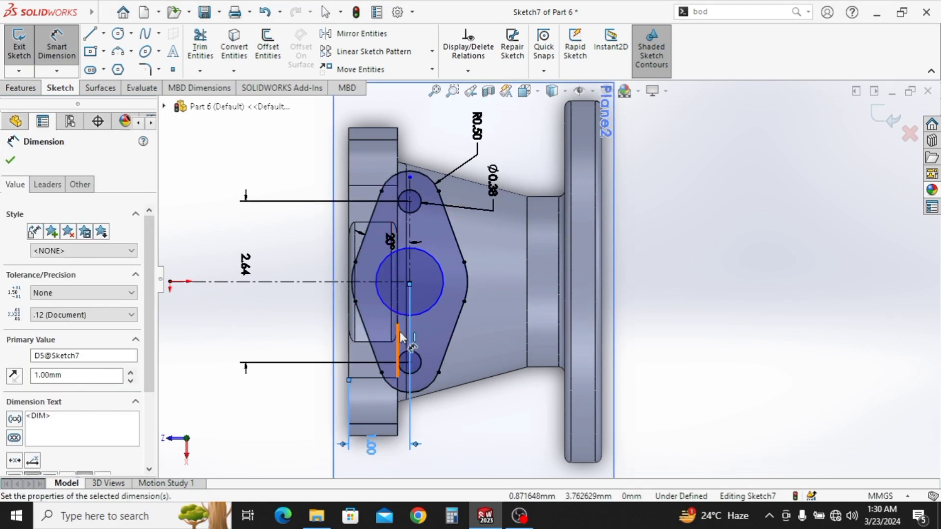
Set the centre circle's diameter to 1 mm and exit the side-flange sketch
{"action": "left_click", "coordinate": [429, 311]}
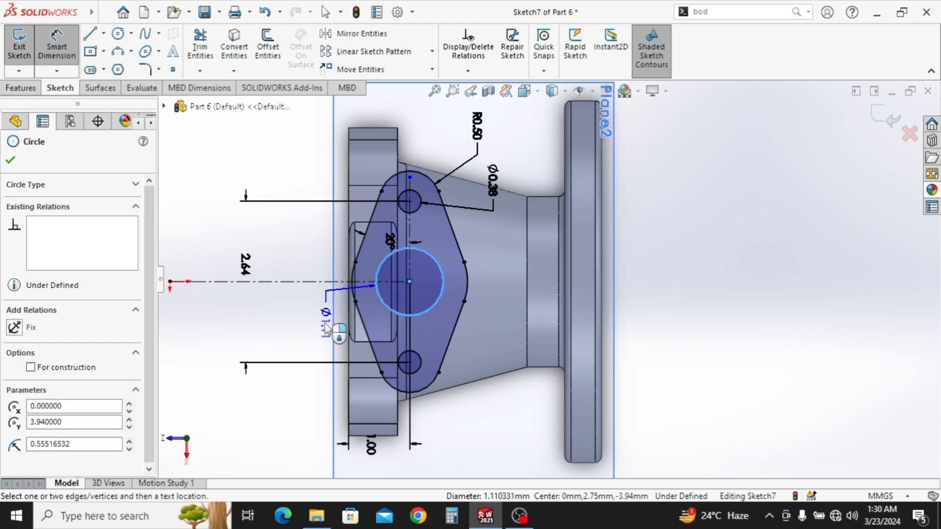
{"action": "left_click", "coordinate": [316, 329]}
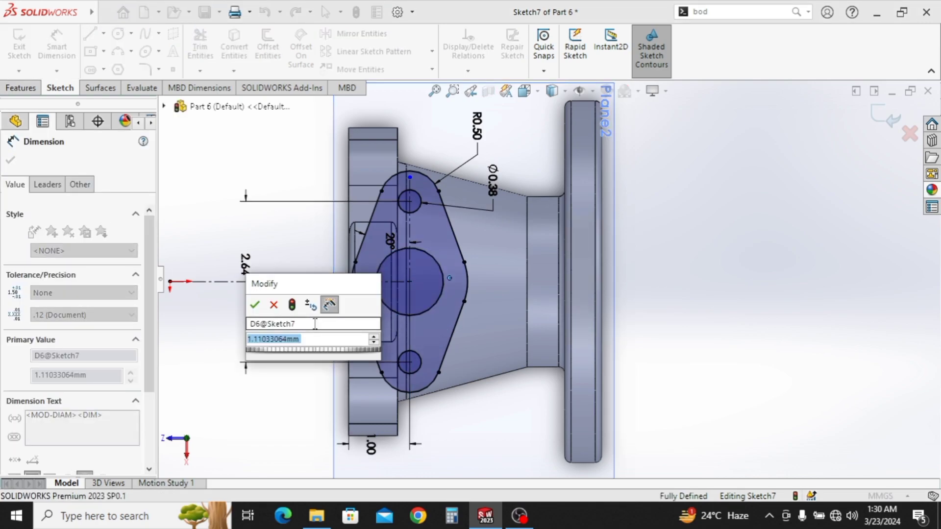
{"action": "type", "text": "1"}
{"action": "key", "text": "Return"}
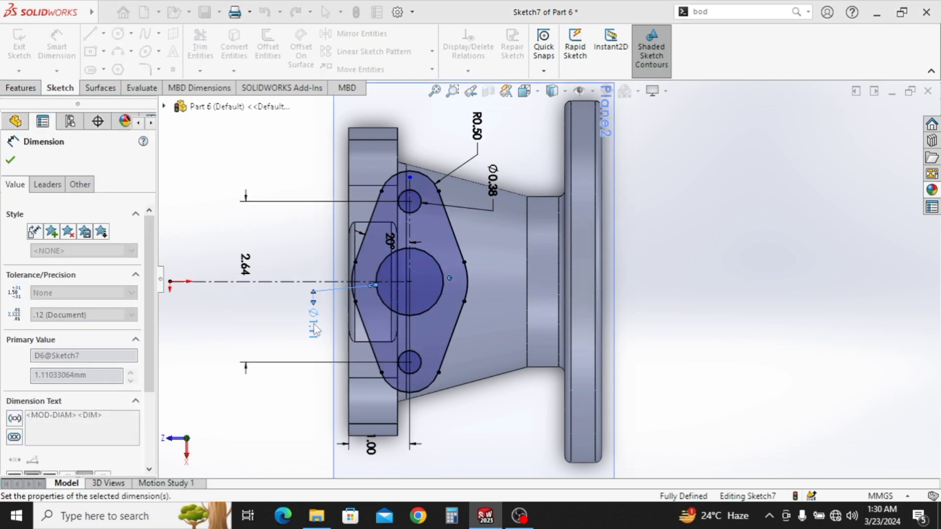
{"action": "left_click", "coordinate": [10, 160]}
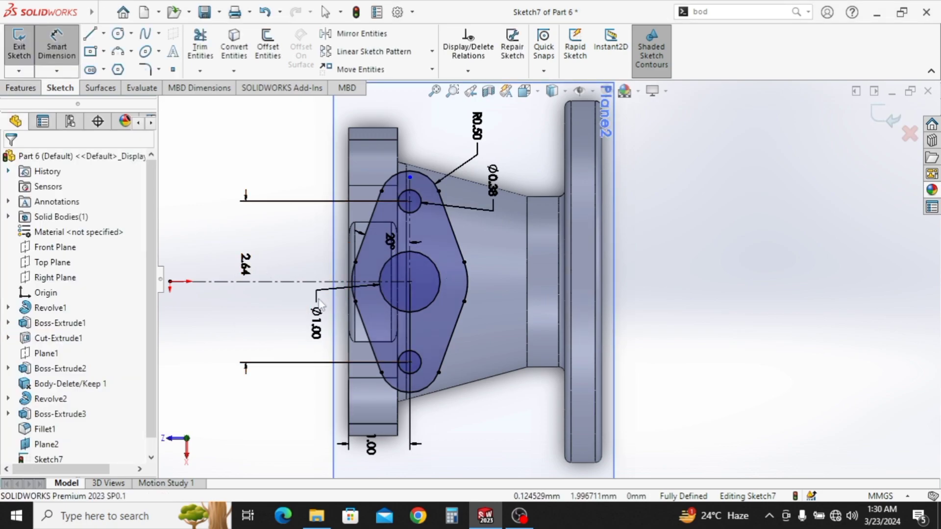
{"action": "key", "text": "Escape"}
{"action": "left_click", "coordinate": [885, 118]}
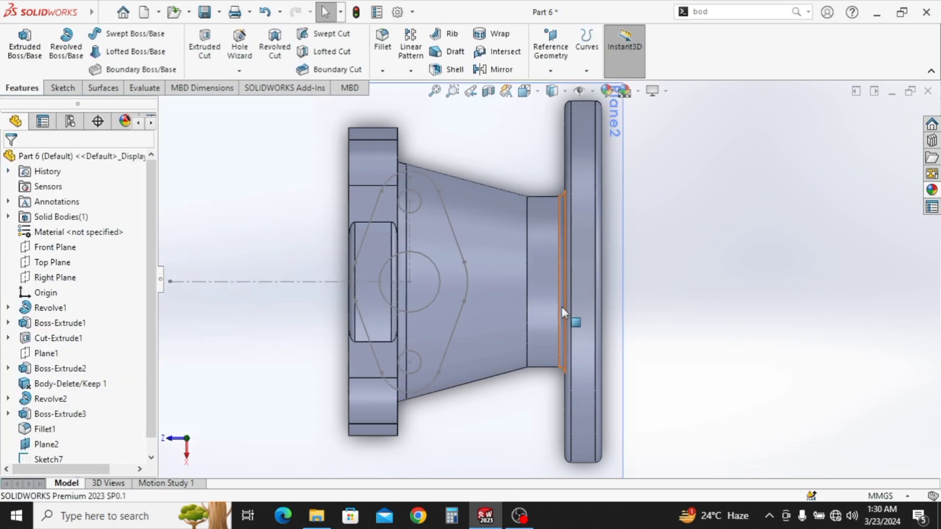
{"action": "scroll", "coordinate": [561, 307], "scroll_direction": "up", "scroll_amount": 2}
{"action": "middle_click_drag", "start_coordinate": [549, 376], "coordinate": [577, 248]}
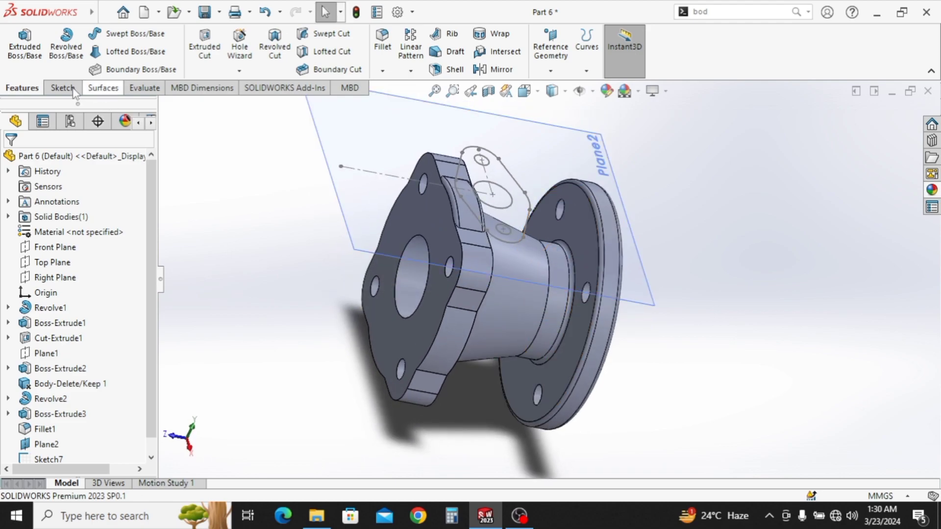
{"action": "left_click", "coordinate": [25, 49]}
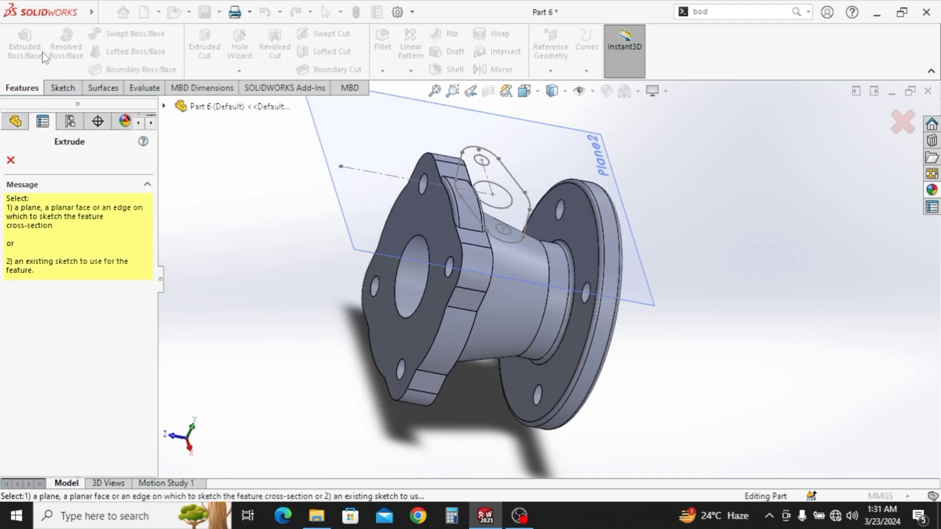
{"action": "left_click", "coordinate": [466, 202]}
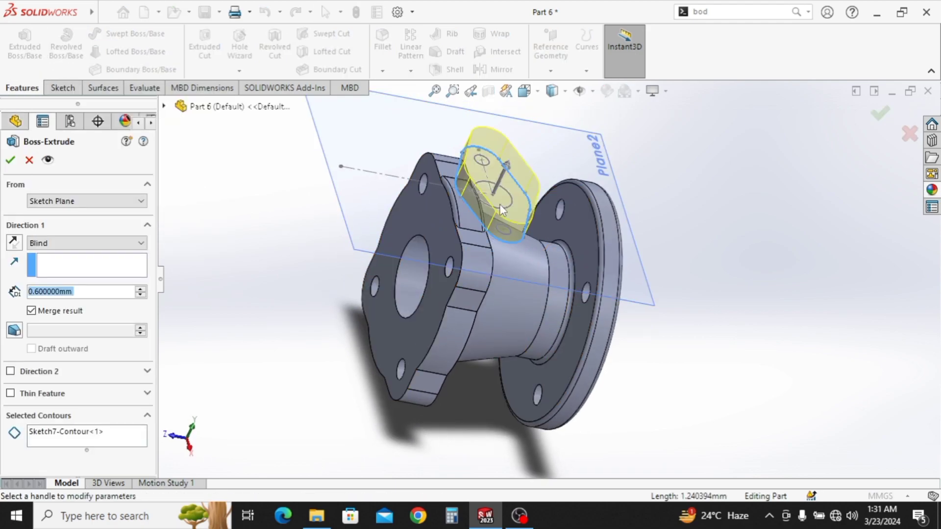
{"action": "key", "text": "Escape"}
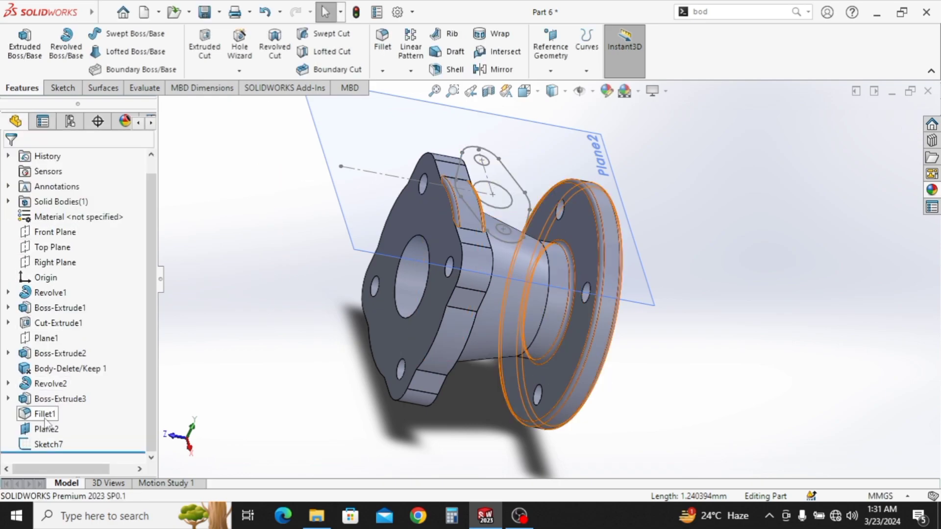
Extrude the whole side-flange sketch as a blind boss 0.6 mm deep, keeping its three holes open and Merge result on
{"action": "left_click", "coordinate": [46, 448]}
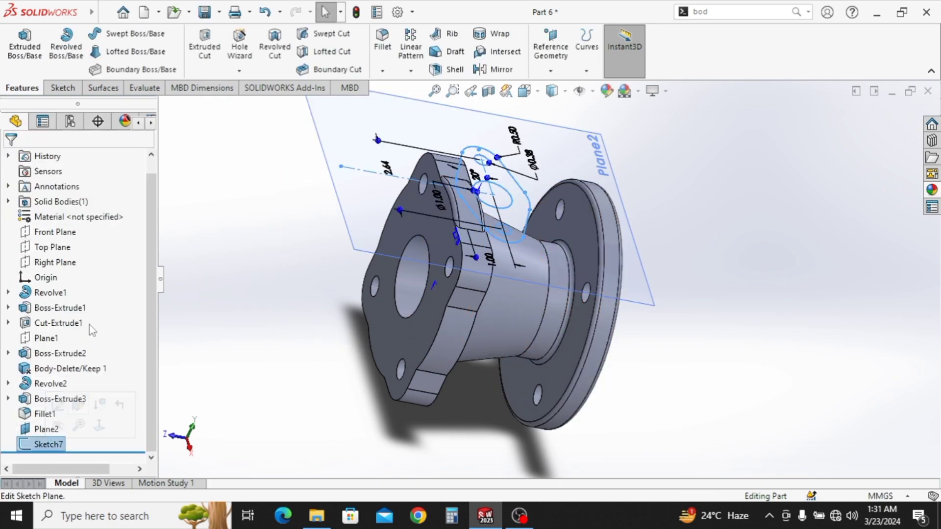
{"action": "left_click", "coordinate": [25, 49]}
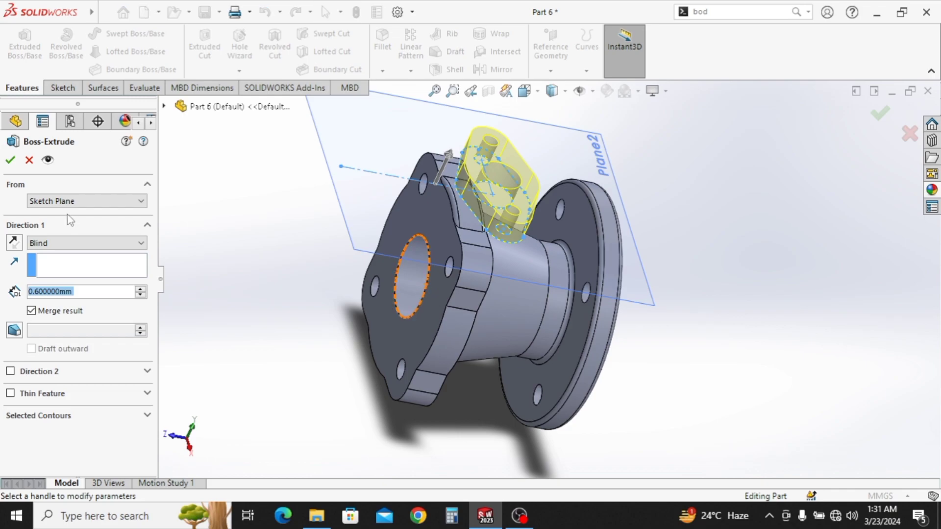
{"action": "left_click", "coordinate": [11, 163]}
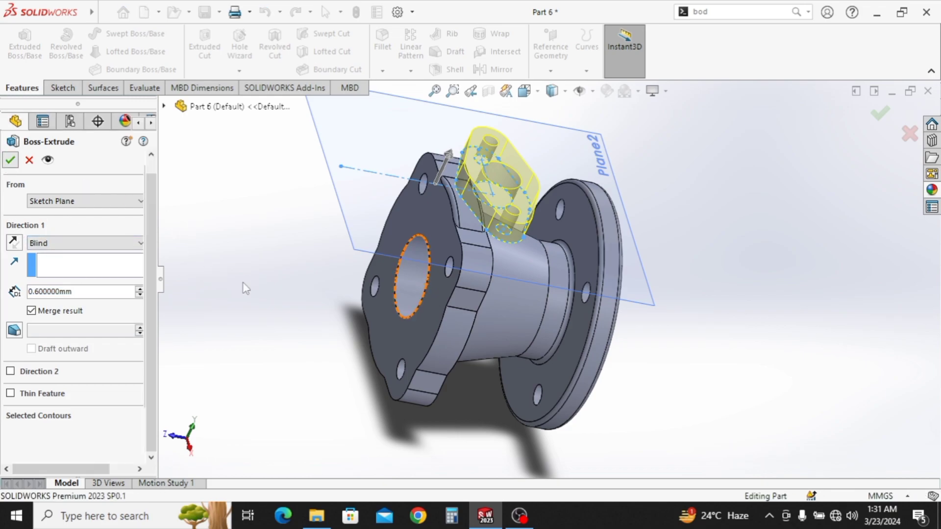
Hide the reference plane used for the side flange
{"action": "middle_click_drag", "start_coordinate": [493, 290], "coordinate": [485, 212]}
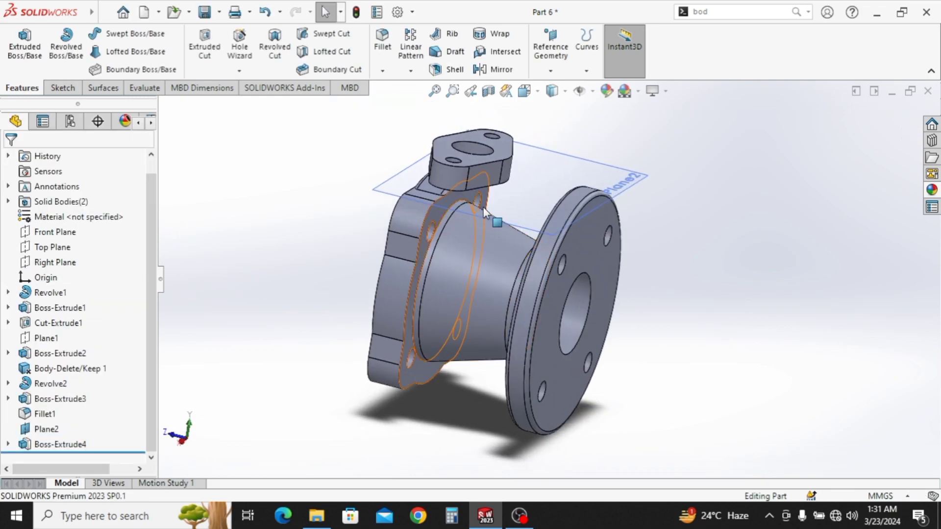
{"action": "left_click", "coordinate": [484, 208]}
{"action": "left_click", "coordinate": [597, 169]}
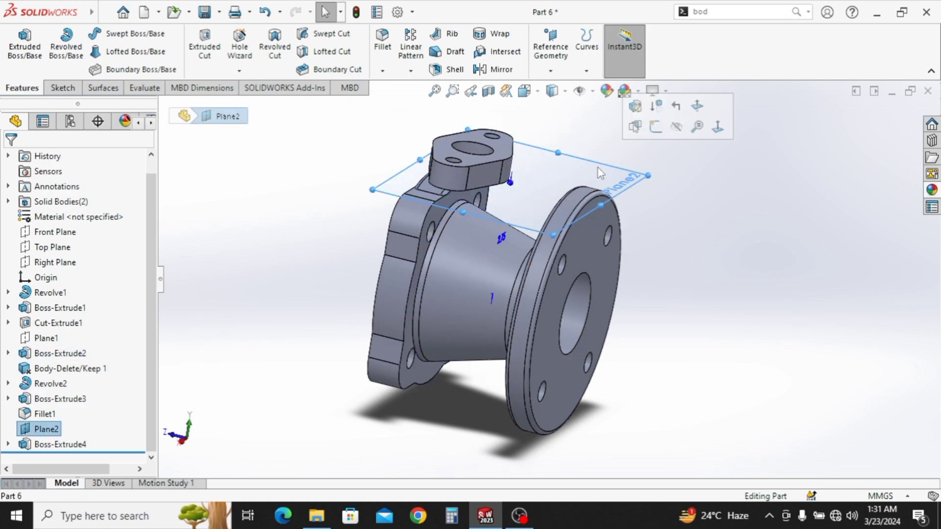
{"action": "left_click", "coordinate": [679, 130]}
Start a sketch on the side flange's underside and draw a circle about 1.42 mm in diameter around the central hole
{"action": "mouse_move", "coordinate": [513, 240]}
{"action": "middle_mouse_down"}
{"action": "mouse_move", "coordinate": [525, 181]}
{"action": "mouse_move", "coordinate": [527, 259]}
{"action": "mouse_move", "coordinate": [517, 237]}
{"action": "mouse_move", "coordinate": [527, 241]}
{"action": "middle_mouse_up"}
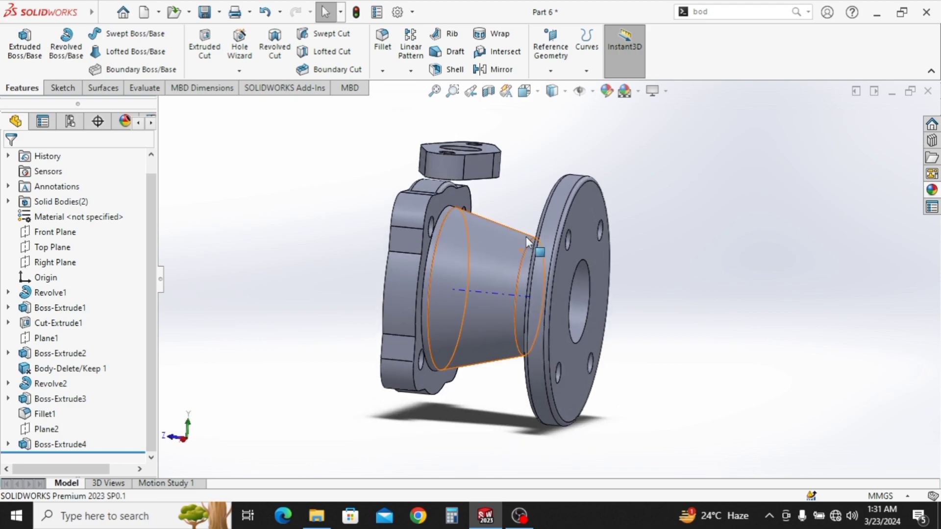
{"action": "middle_click_drag", "start_coordinate": [527, 241], "coordinate": [500, 193]}
{"action": "left_click", "coordinate": [498, 190]}
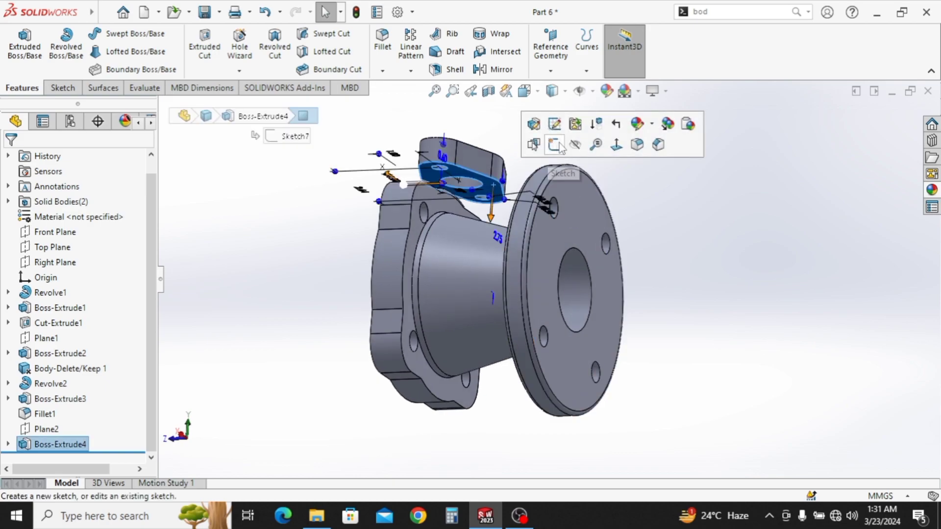
{"action": "left_click", "coordinate": [554, 145]}
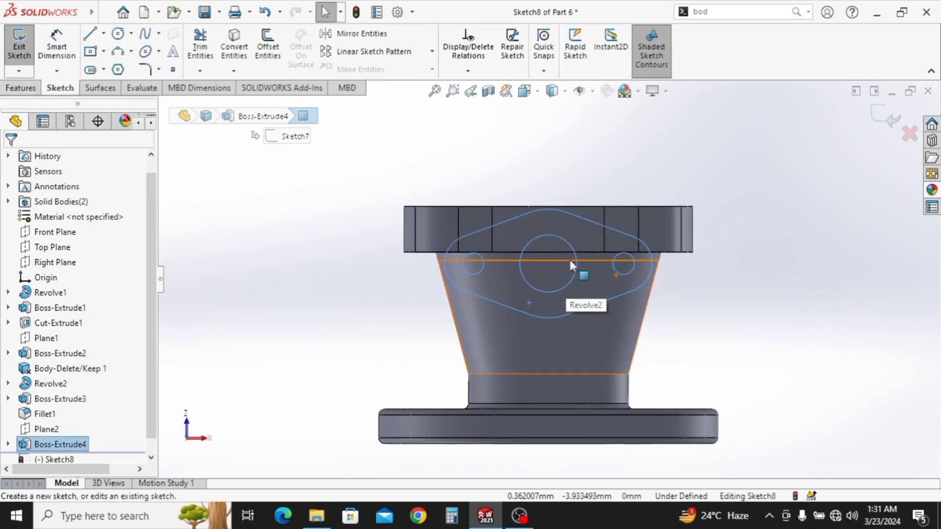
{"action": "middle_click_drag", "start_coordinate": [570, 239], "coordinate": [570, 241]}
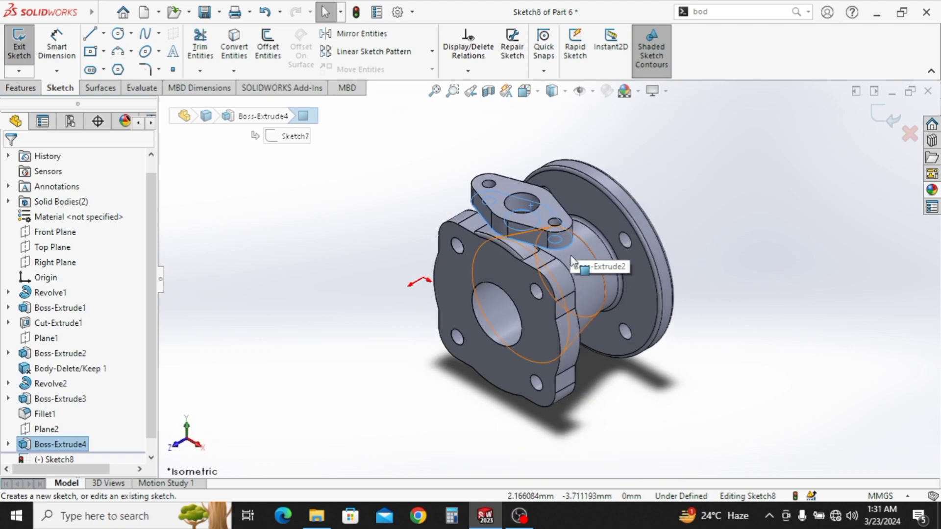
{"action": "key", "text": "ctrl+8"}
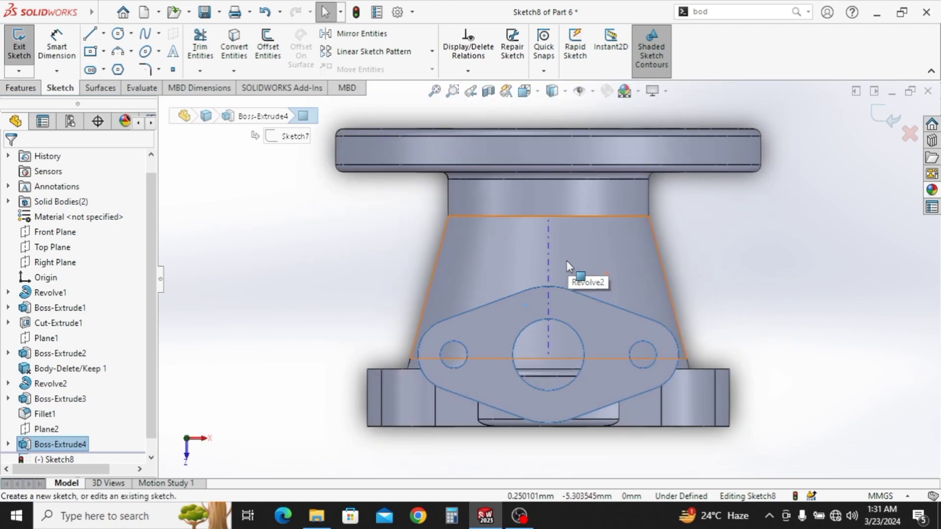
{"action": "left_click", "coordinate": [118, 35]}
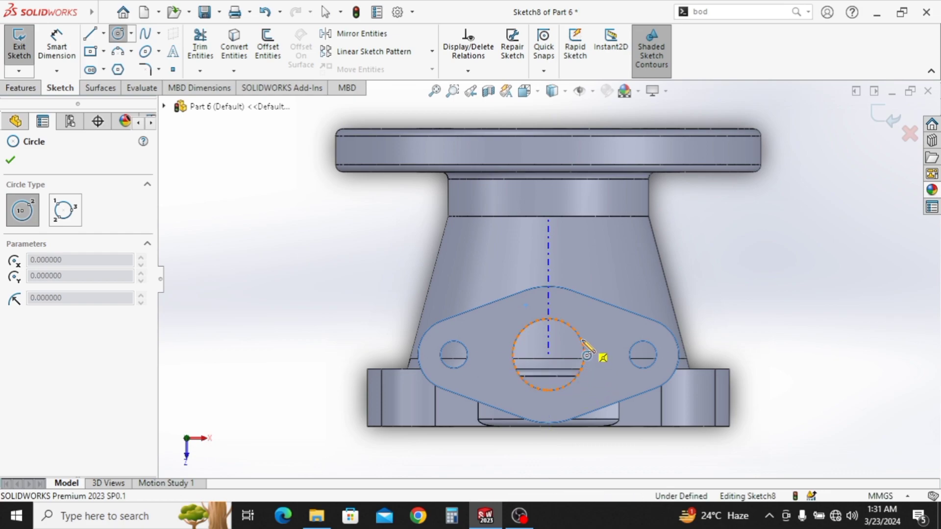
{"action": "left_click", "coordinate": [544, 354]}
{"action": "left_click", "coordinate": [534, 404]}
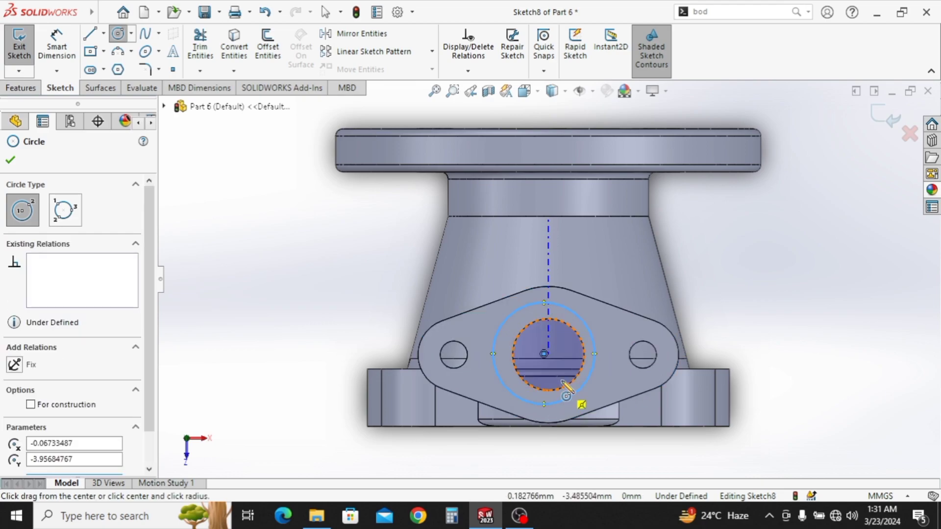
{"action": "key", "text": "Escape"}
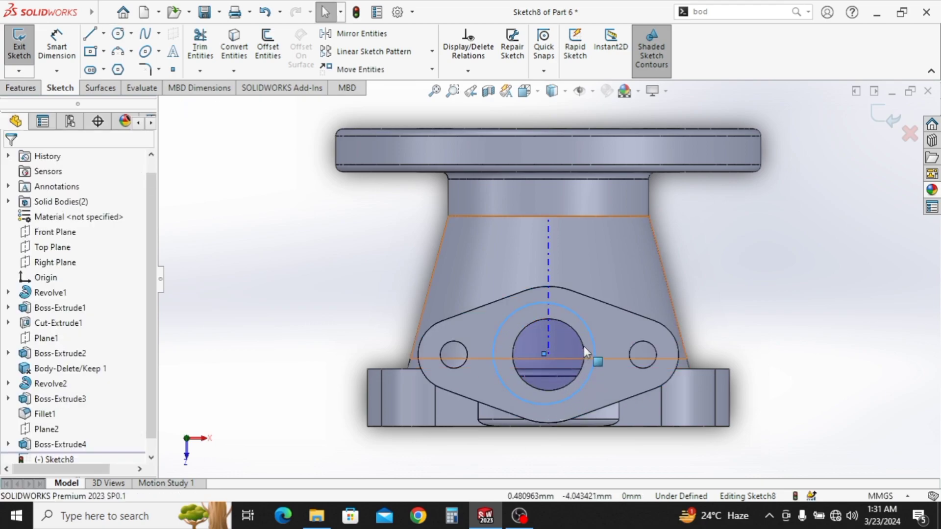
Convert the central hole's edge into the sketch and make the surrounding circle concentric with it
{"action": "left_click", "coordinate": [584, 345]}
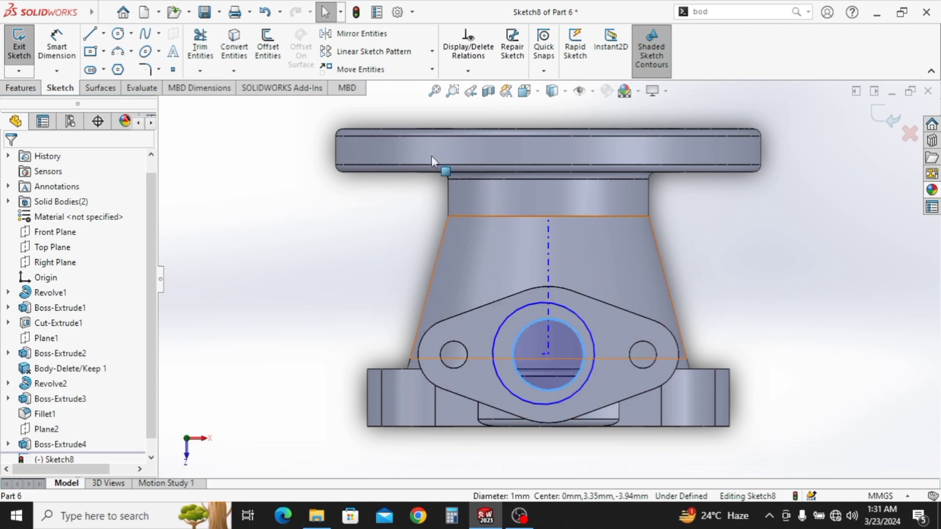
{"action": "left_click", "coordinate": [234, 49]}
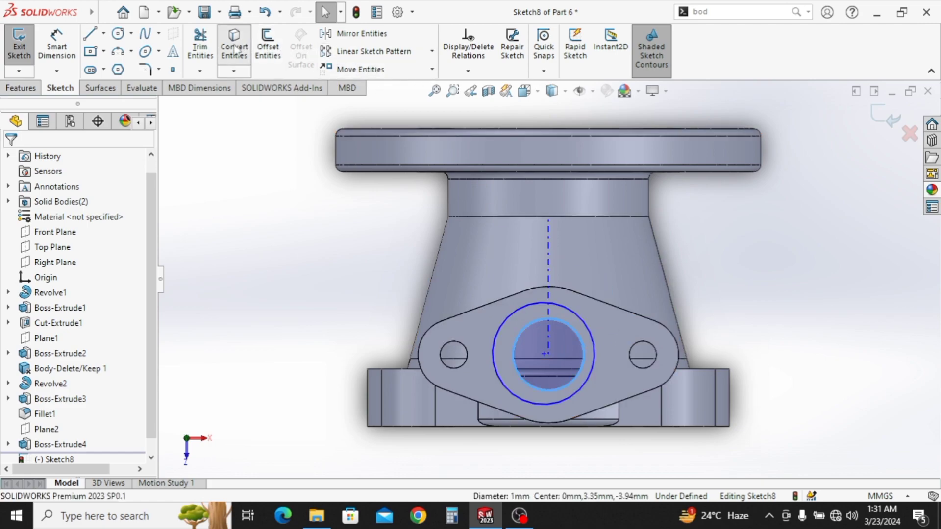
{"action": "left_click", "coordinate": [528, 327]}
{"action": "left_click", "coordinate": [505, 319]}
{"action": "left_click", "coordinate": [525, 327], "text": "ctrl"}
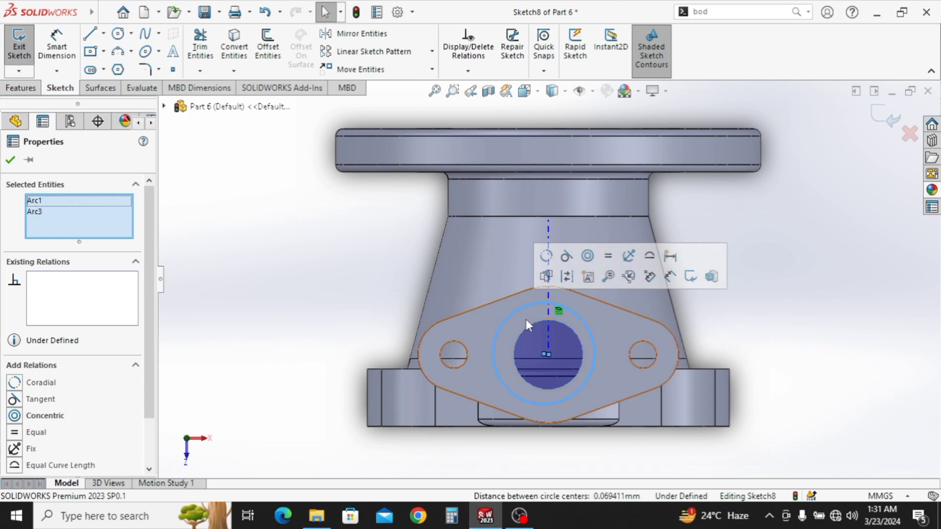
{"action": "left_click", "coordinate": [588, 262]}
{"action": "left_click", "coordinate": [763, 324]}
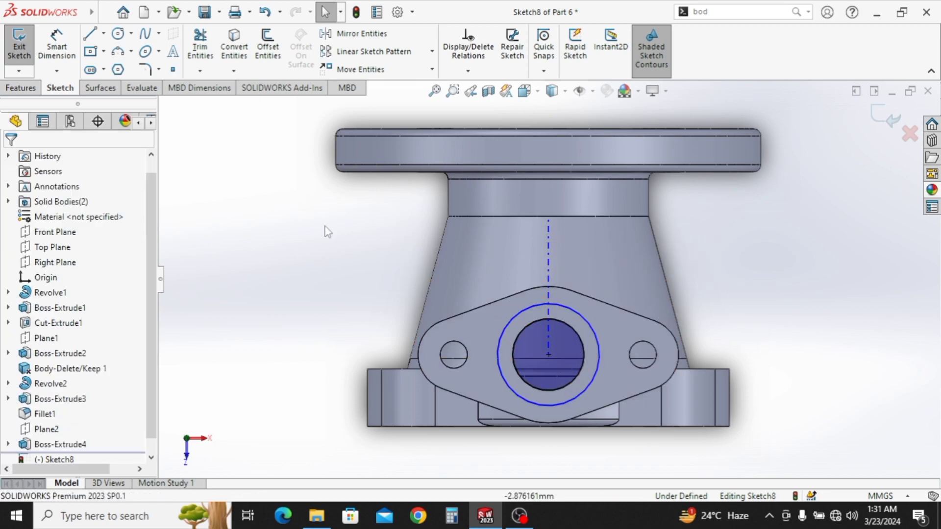
Dimension the outer circle with a diameter of 1.5 mm
{"action": "left_click", "coordinate": [58, 48]}
{"action": "left_click", "coordinate": [501, 347]}
{"action": "left_click", "coordinate": [392, 313]}
{"action": "type", "text": "1.5"}
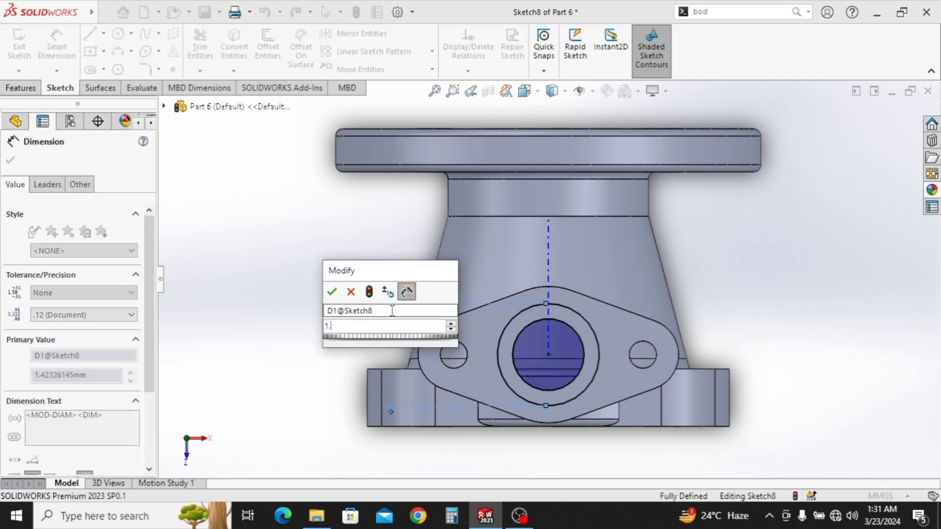
{"action": "key", "text": "Return"}
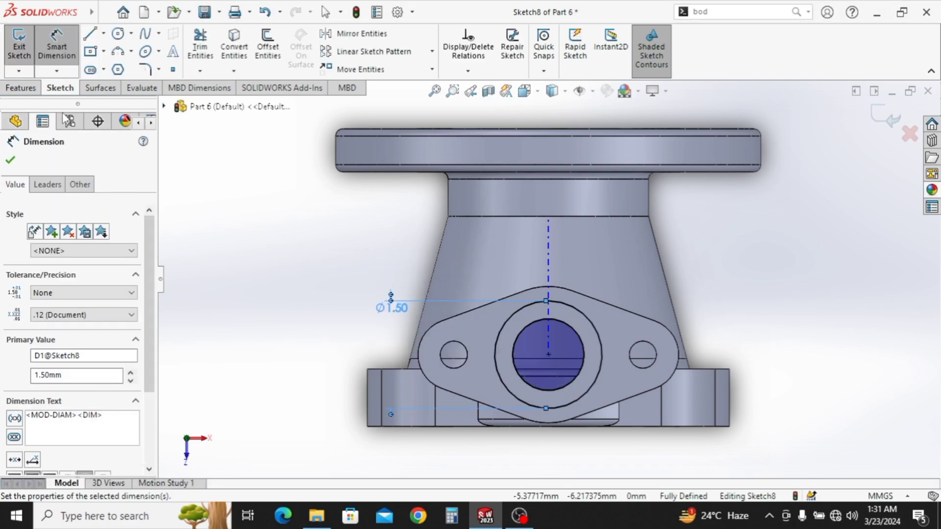
Extrude the ring profile as a merged boss with the Up To Surface end condition, ending at the conical neck's outer face
{"action": "left_click", "coordinate": [29, 88]}
{"action": "key", "text": "ctrl+7"}
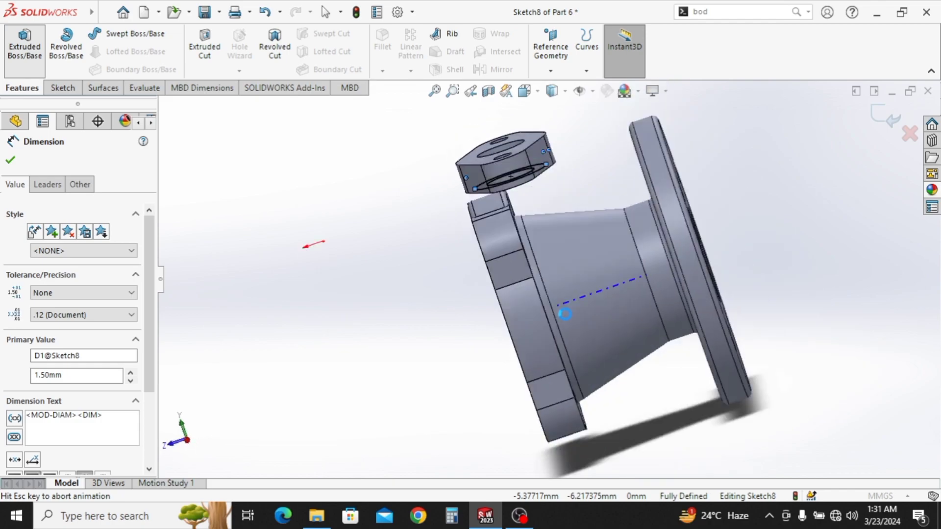
{"action": "left_click", "coordinate": [59, 243]}
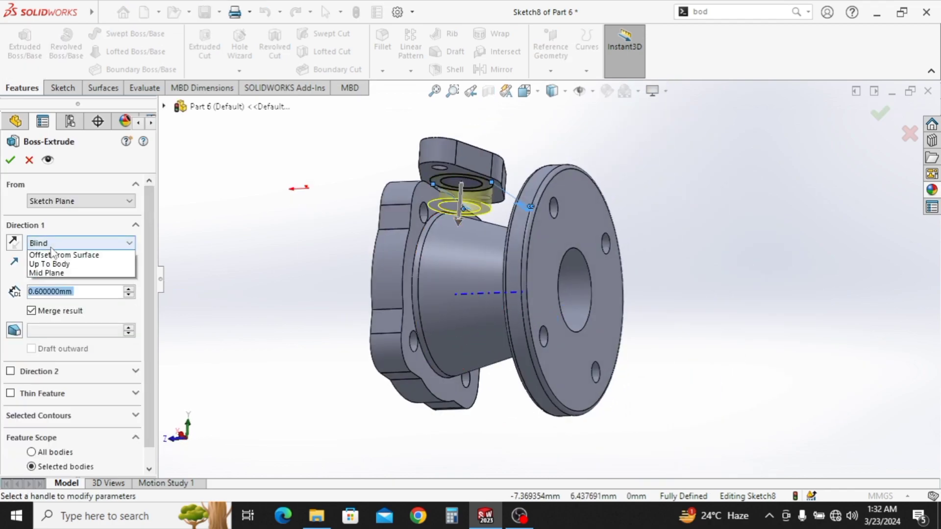
{"action": "left_click", "coordinate": [54, 291]}
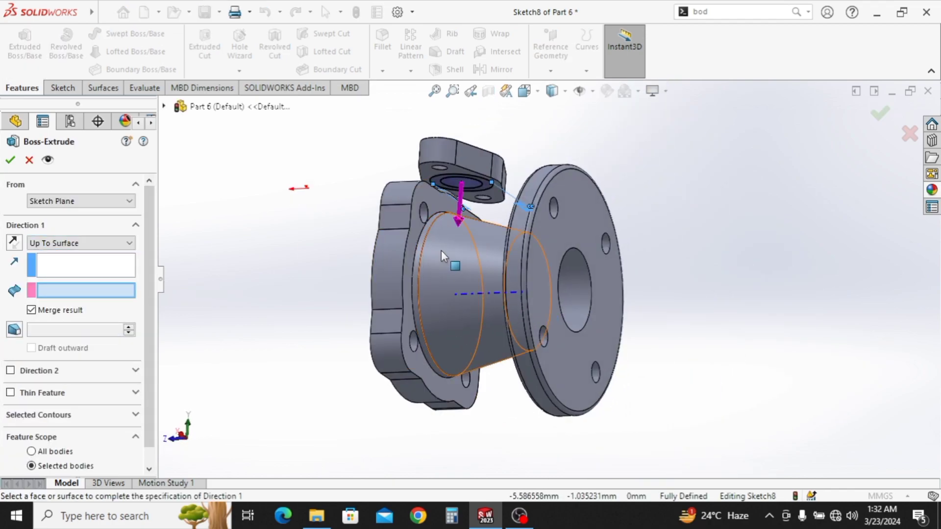
{"action": "left_click", "coordinate": [431, 273]}
{"action": "left_click", "coordinate": [11, 160]}
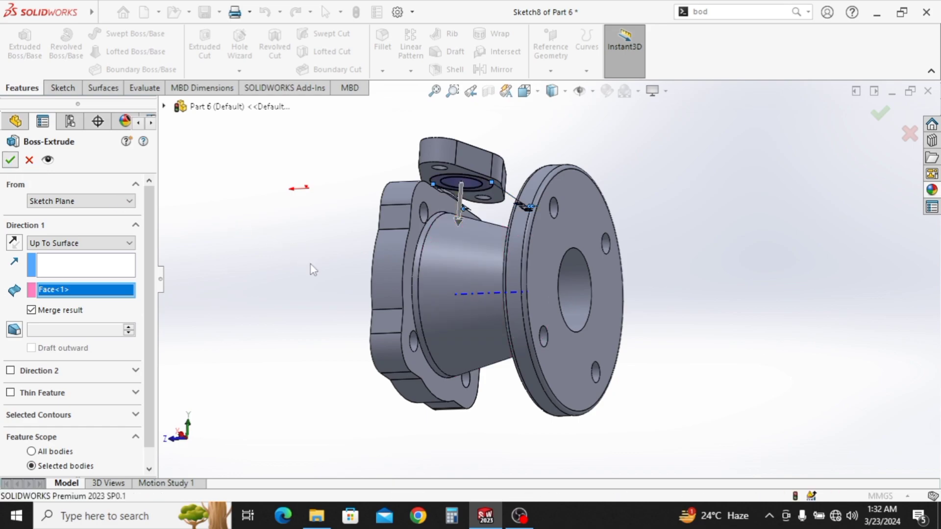
Examine the side flange and its tubular connection to the conical neck from several angles
{"action": "middle_click_drag", "start_coordinate": [326, 292], "coordinate": [469, 375]}
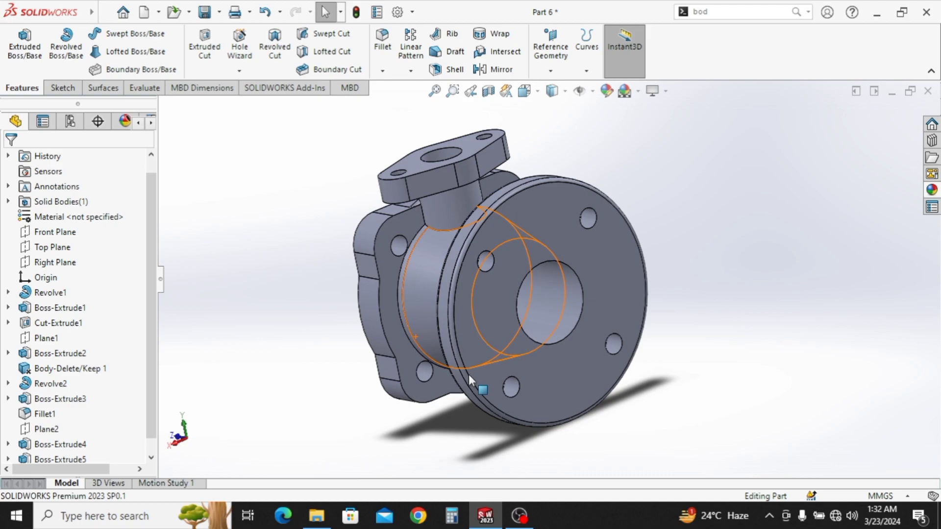
{"action": "middle_click_drag", "start_coordinate": [469, 374], "coordinate": [546, 378]}
{"action": "scroll", "coordinate": [571, 373], "scroll_direction": "up", "scroll_amount": 1}
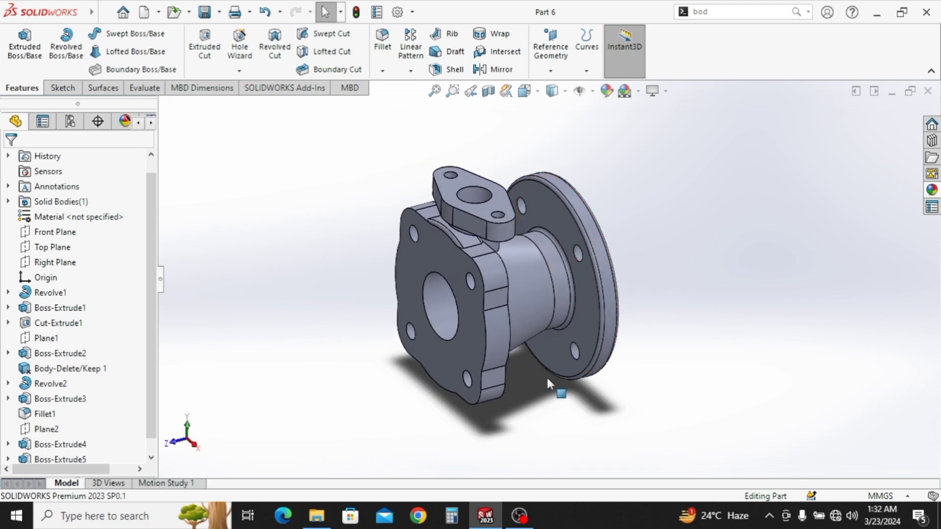
{"action": "middle_click_drag", "start_coordinate": [529, 318], "coordinate": [495, 293]}
{"action": "scroll", "coordinate": [495, 293], "scroll_direction": "down", "scroll_amount": 3}
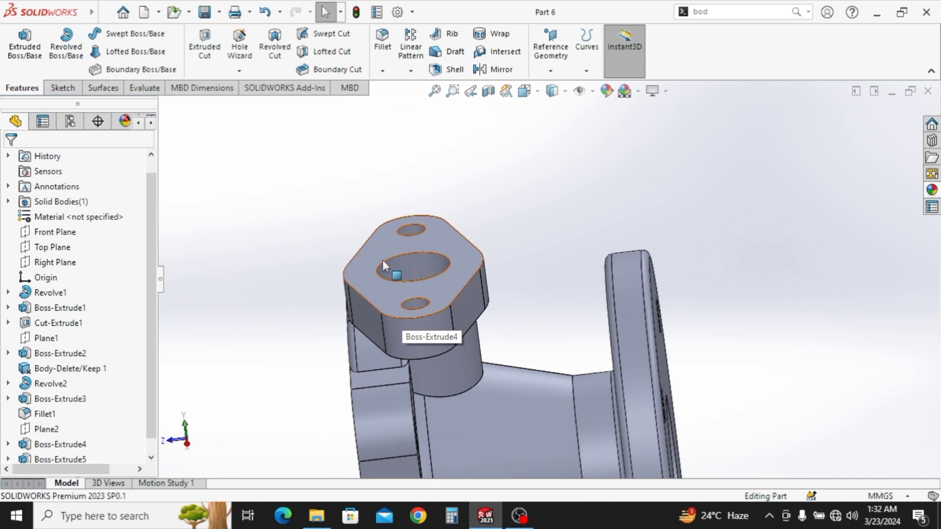
{"action": "middle_click_drag", "start_coordinate": [618, 318], "coordinate": [550, 317]}
{"action": "scroll", "coordinate": [553, 320], "scroll_direction": "up", "scroll_amount": 2}
{"action": "middle_click_drag", "start_coordinate": [622, 374], "coordinate": [550, 346], "text": "ctrl"}
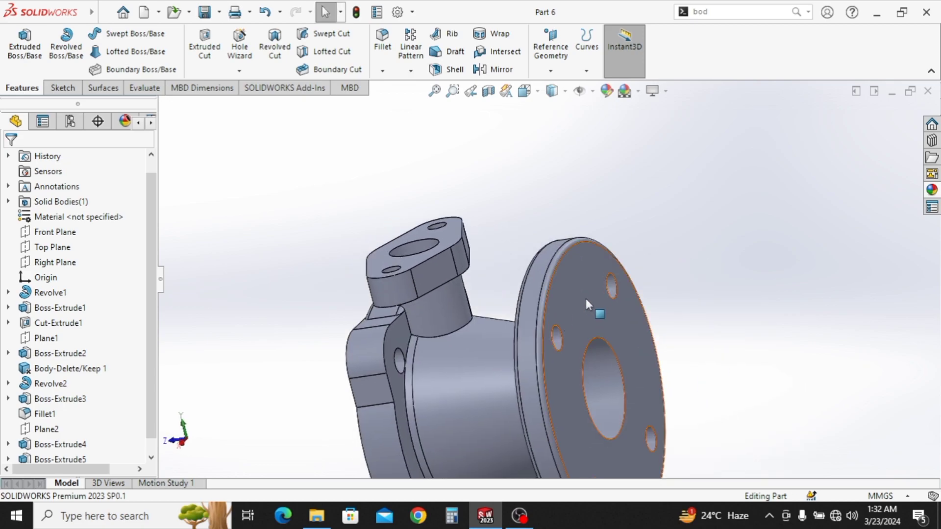
Create a reference plane offset 0.01 mm from the side flange's outer face
{"action": "left_click", "coordinate": [452, 234]}
{"action": "left_click", "coordinate": [550, 70]}
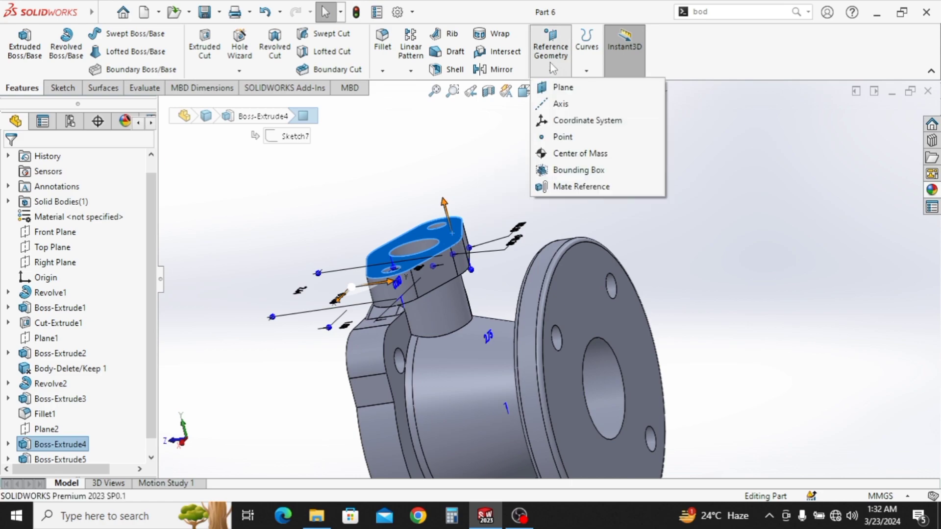
{"action": "left_click", "coordinate": [561, 87]}
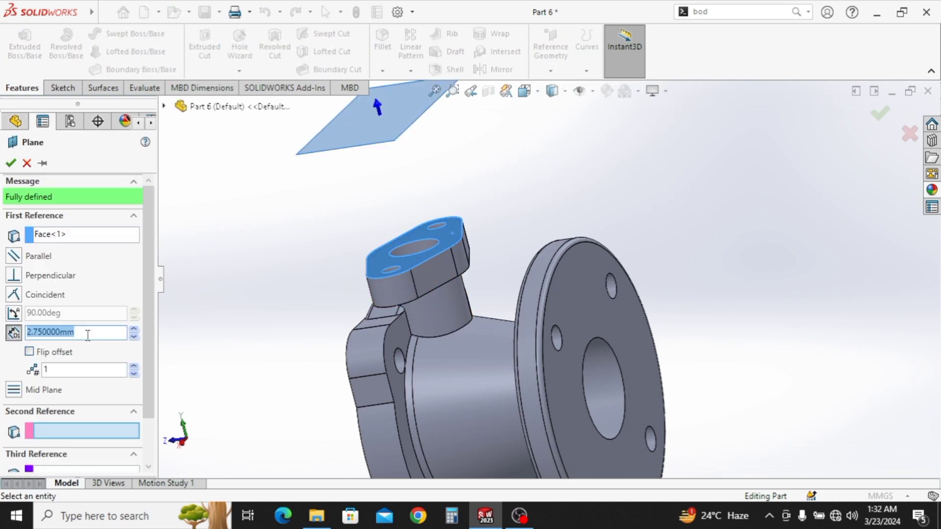
{"action": "type", "text": ".01"}
{"action": "key", "text": "Return"}
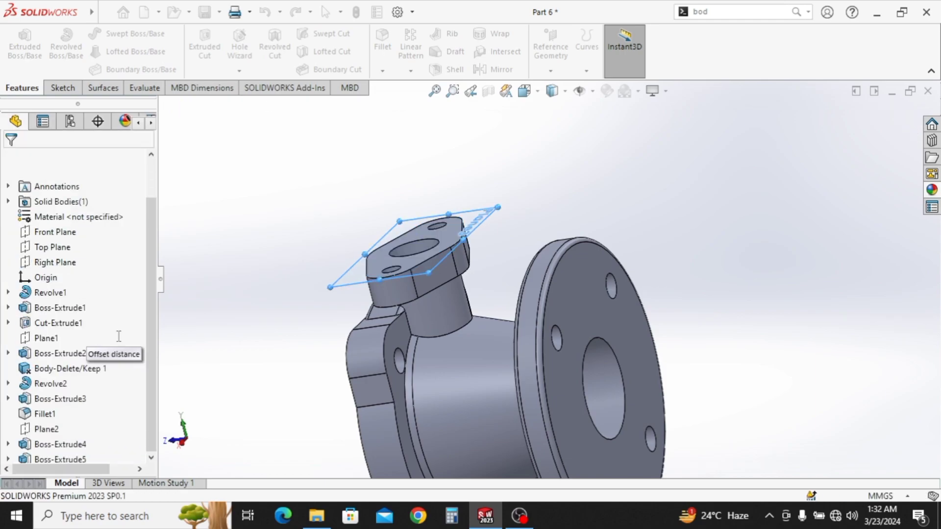
Start a sketch on the new offset plane and convert the side flange face's outer outline into it
{"action": "left_click", "coordinate": [485, 215]}
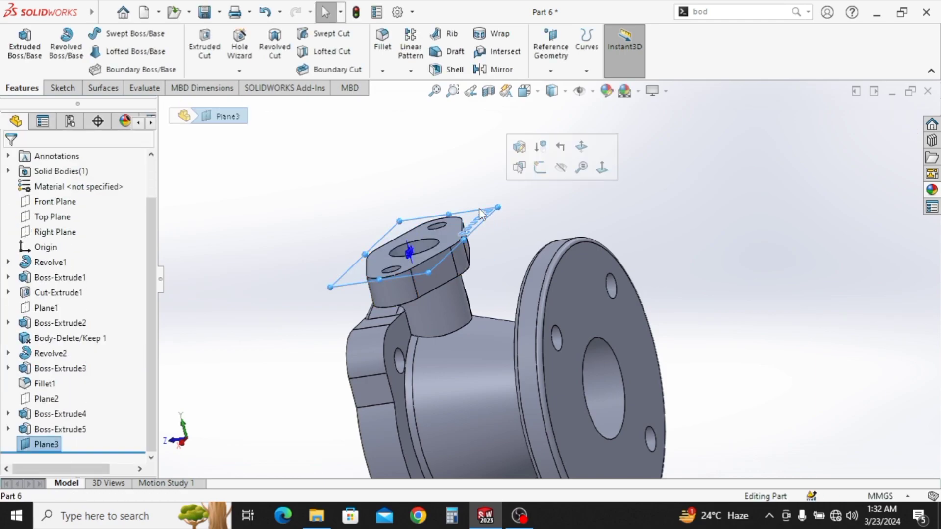
{"action": "left_click", "coordinate": [542, 166]}
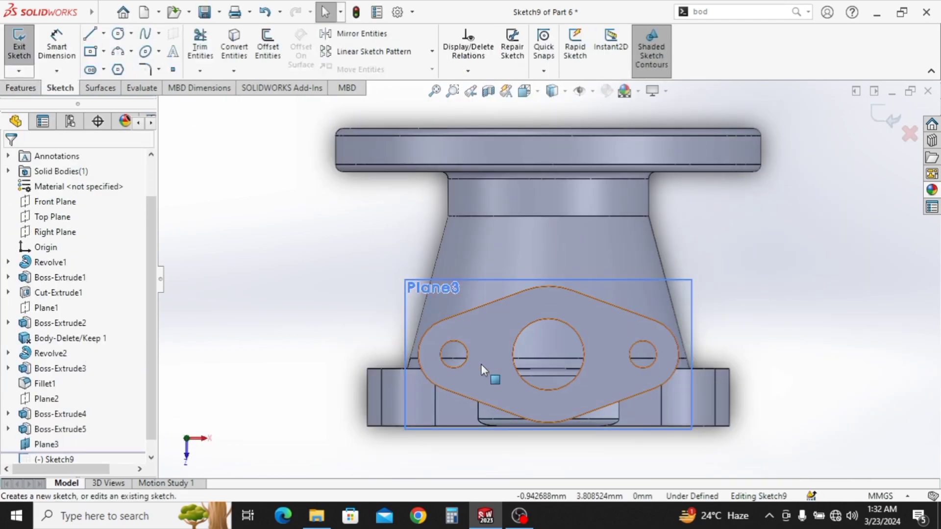
{"action": "middle_click_drag", "start_coordinate": [552, 380], "coordinate": [488, 354], "text": "ctrl"}
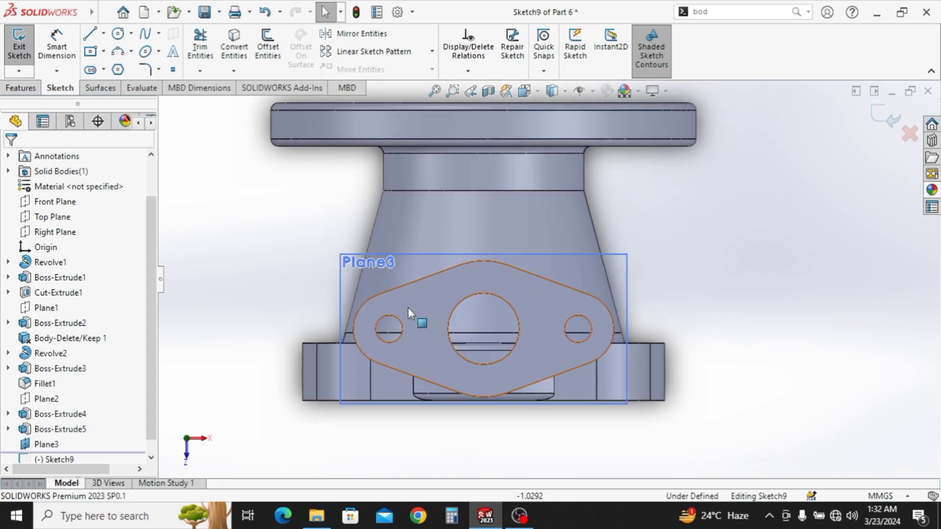
{"action": "left_click", "coordinate": [419, 295]}
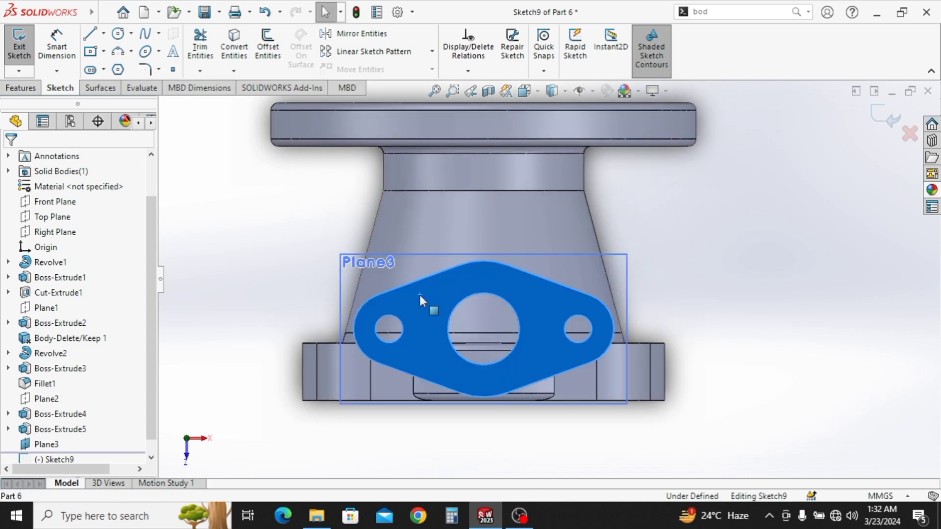
{"action": "left_click", "coordinate": [234, 43]}
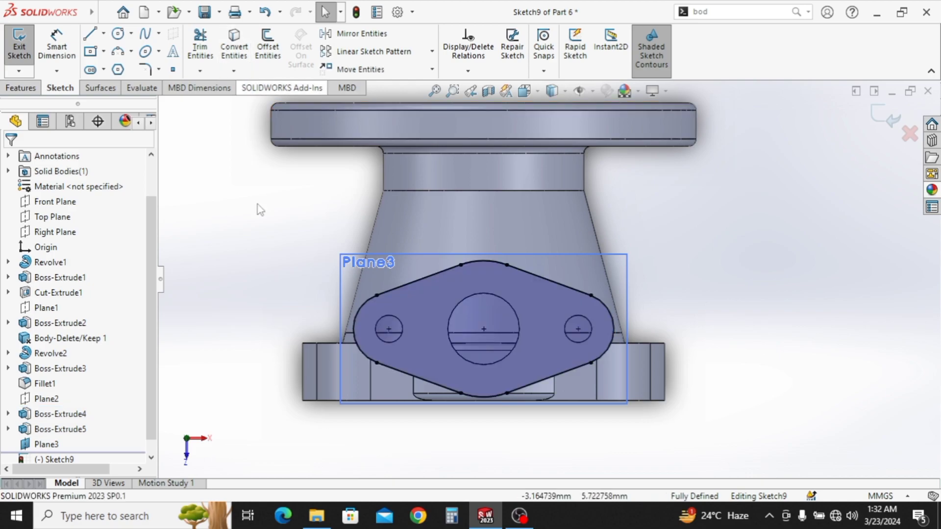
Convert the edges of the side flange's central hole and two small holes into the sketch
{"action": "left_click", "coordinate": [395, 316]}
{"action": "left_click", "coordinate": [449, 332], "text": "ctrl"}
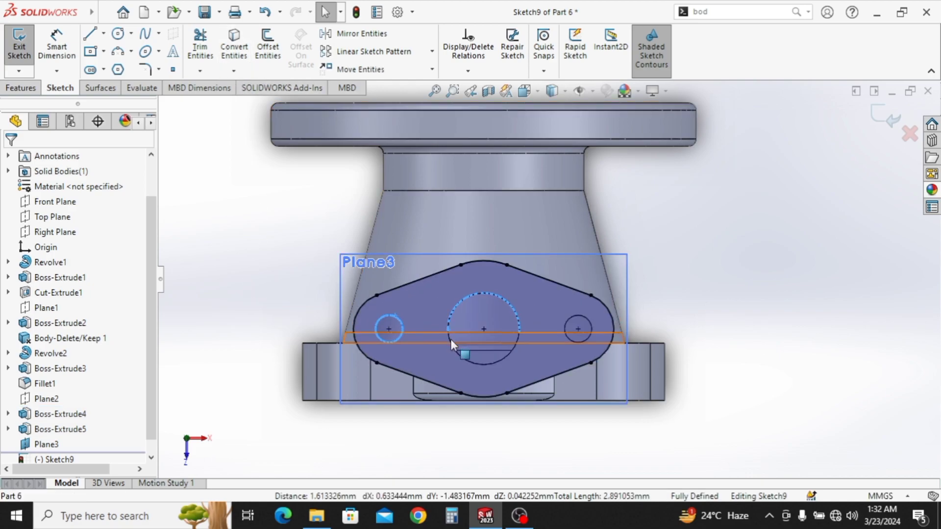
{"action": "left_click", "coordinate": [451, 345], "text": "ctrl"}
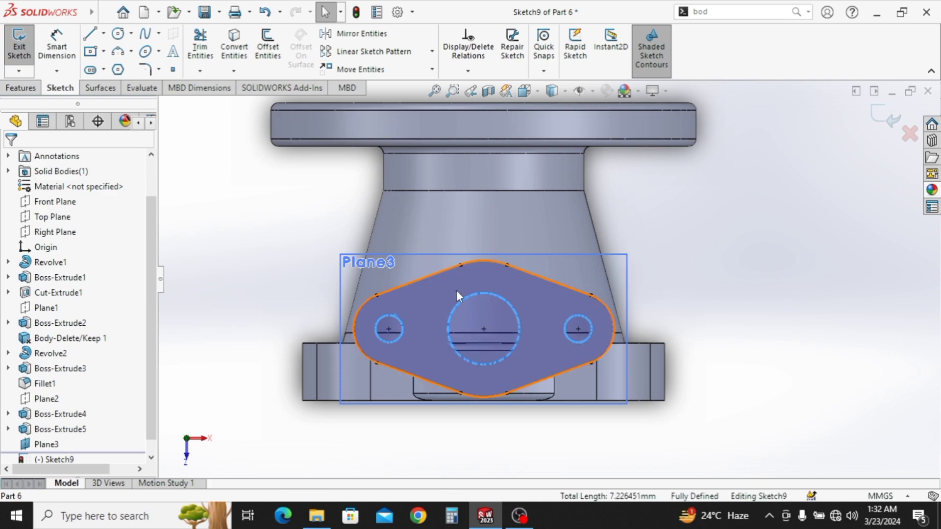
{"action": "left_click", "coordinate": [234, 43]}
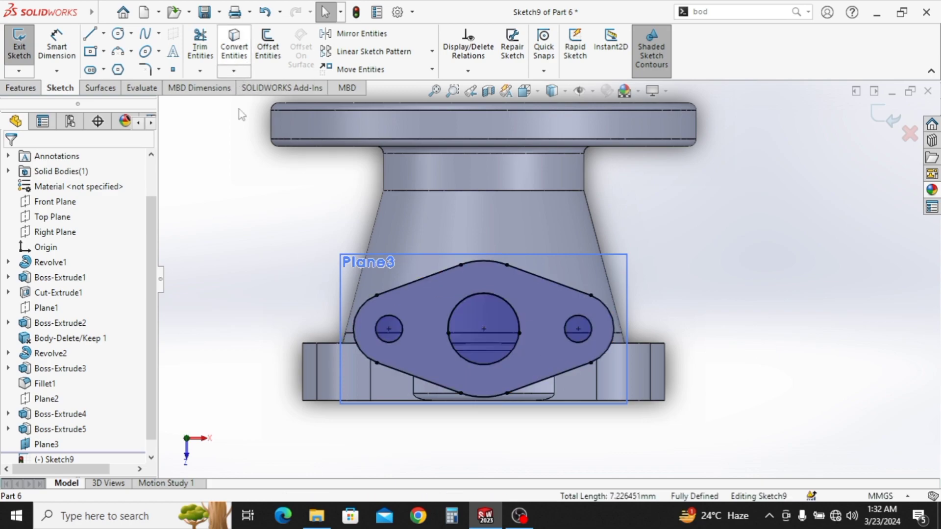
Extrude the converted flange outline with its three holes as a Blind boss 0.6 mm deep, outward from the side flange
{"action": "left_click", "coordinate": [21, 88]}
{"action": "left_click", "coordinate": [25, 44]}
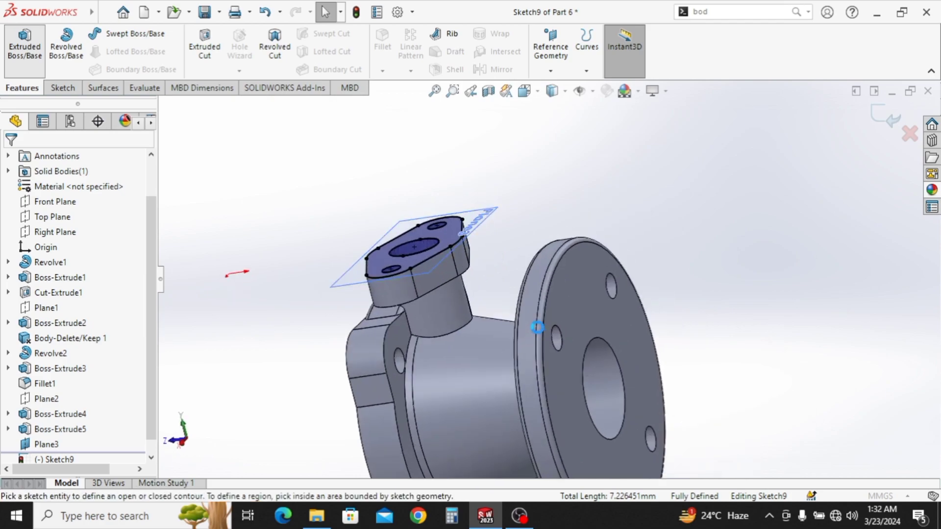
{"action": "left_click", "coordinate": [375, 258]}
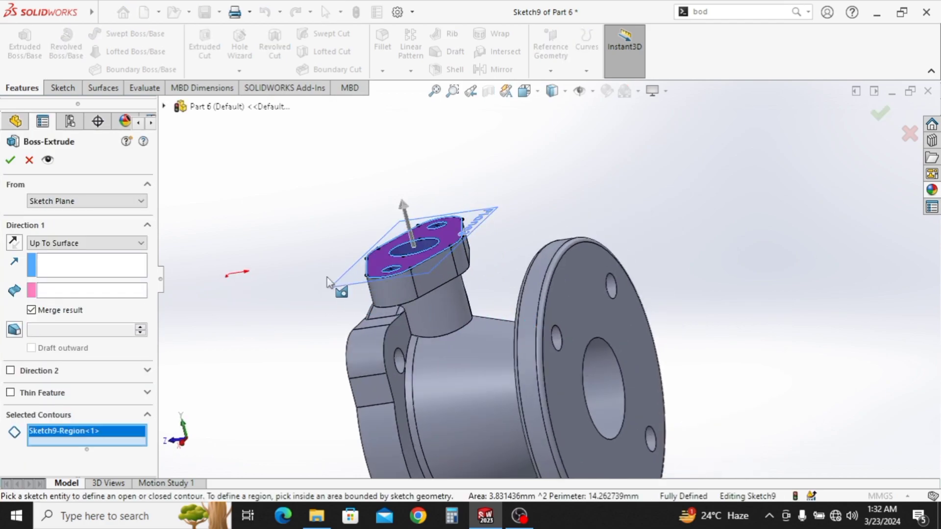
{"action": "left_click", "coordinate": [81, 245]}
{"action": "left_click", "coordinate": [83, 252]}
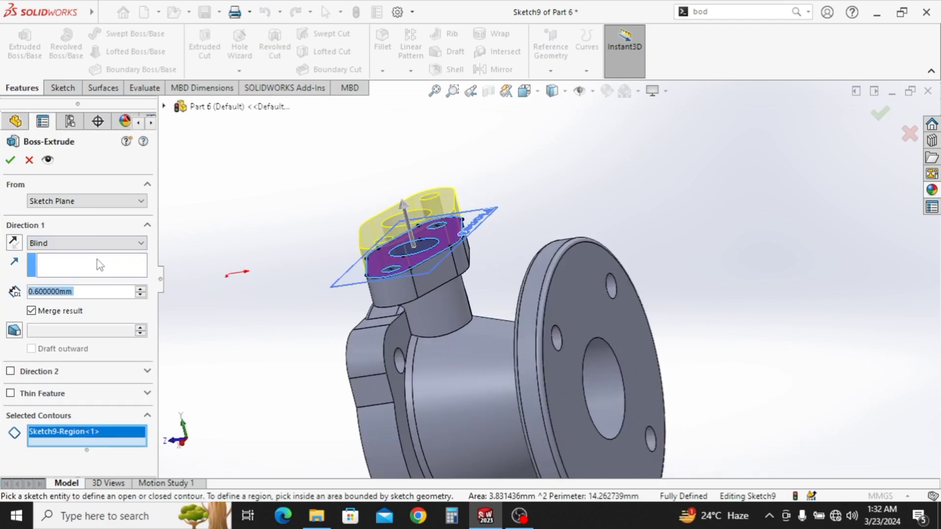
{"action": "key", "text": "Return"}
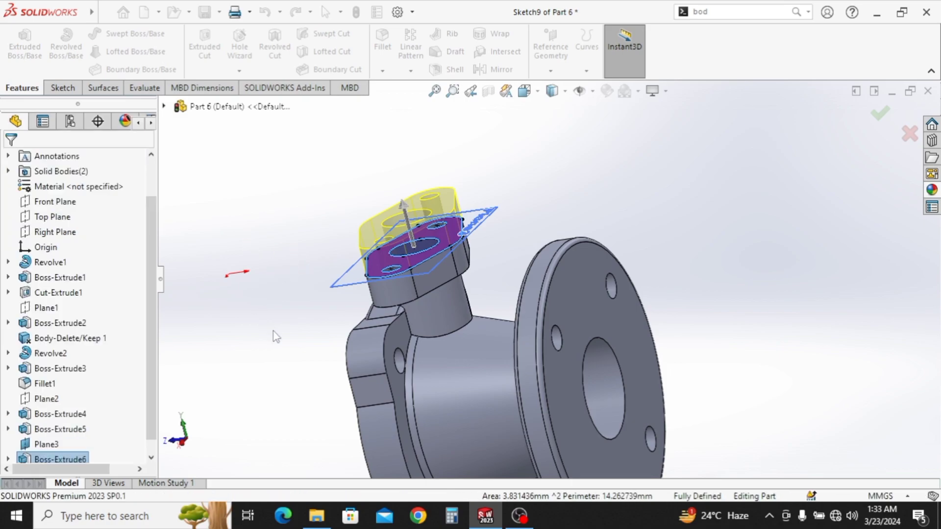
{"action": "middle_click_drag", "start_coordinate": [274, 331], "coordinate": [396, 322]}
{"action": "middle_click_drag", "start_coordinate": [496, 327], "coordinate": [448, 309], "text": "ctrl"}
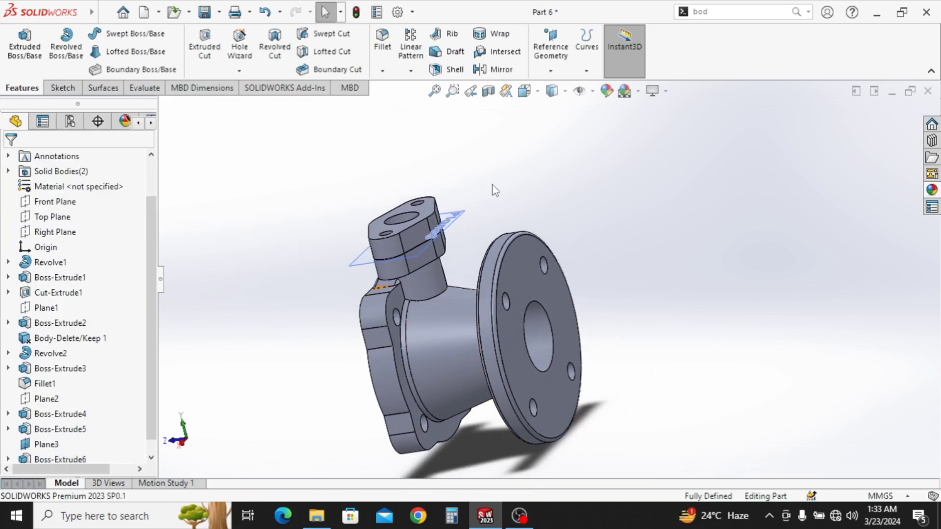
Delete the main flanged body with Delete/Keep Body, leaving the newly extruded two-hole flange plate
{"action": "type", "text": "b"}
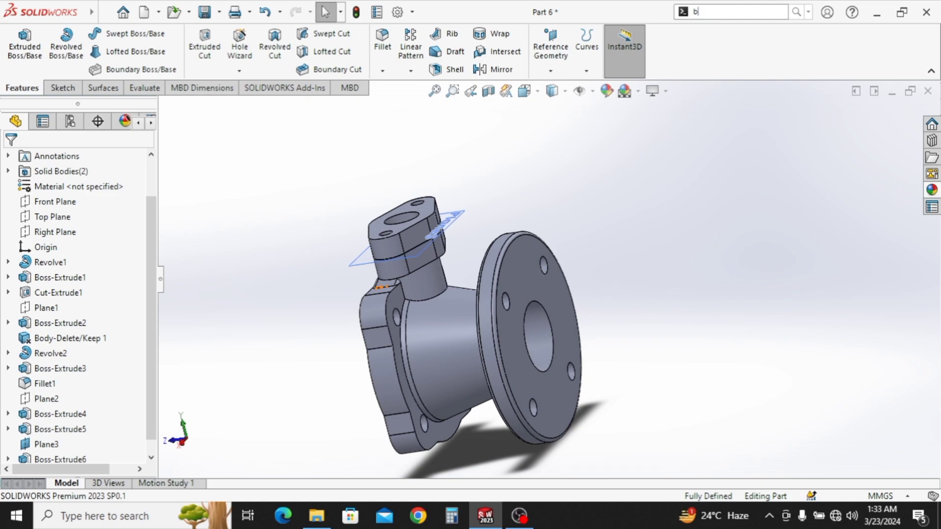
{"action": "type", "text": "od"}
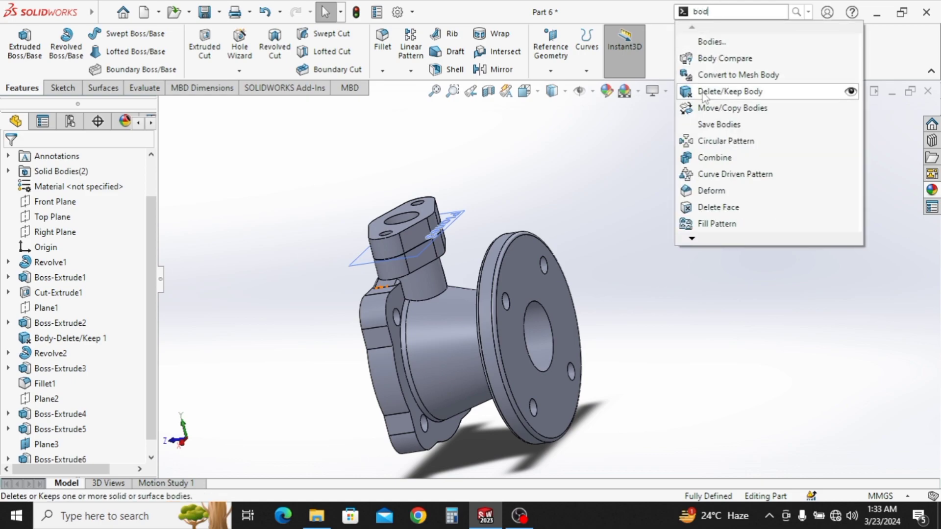
{"action": "left_click", "coordinate": [703, 95]}
{"action": "left_click", "coordinate": [448, 319]}
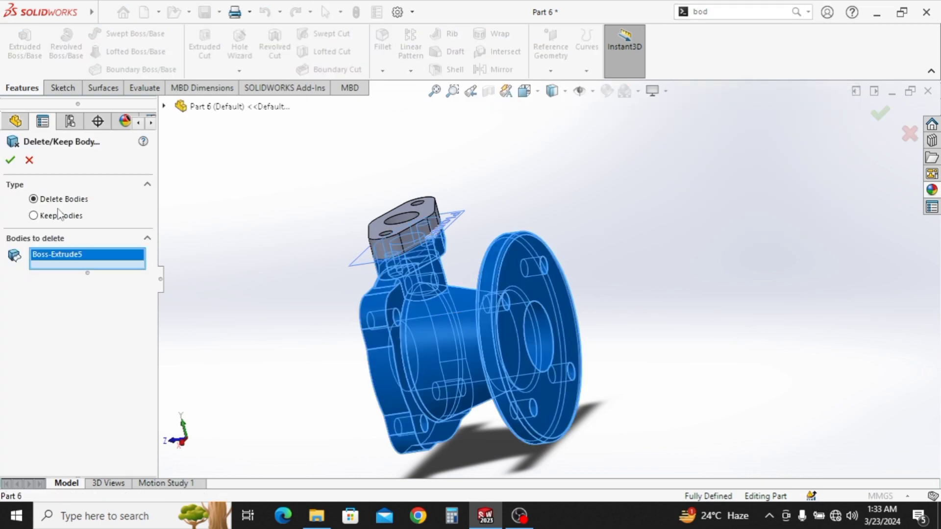
{"action": "left_click", "coordinate": [10, 160]}
{"action": "left_click", "coordinate": [280, 304]}
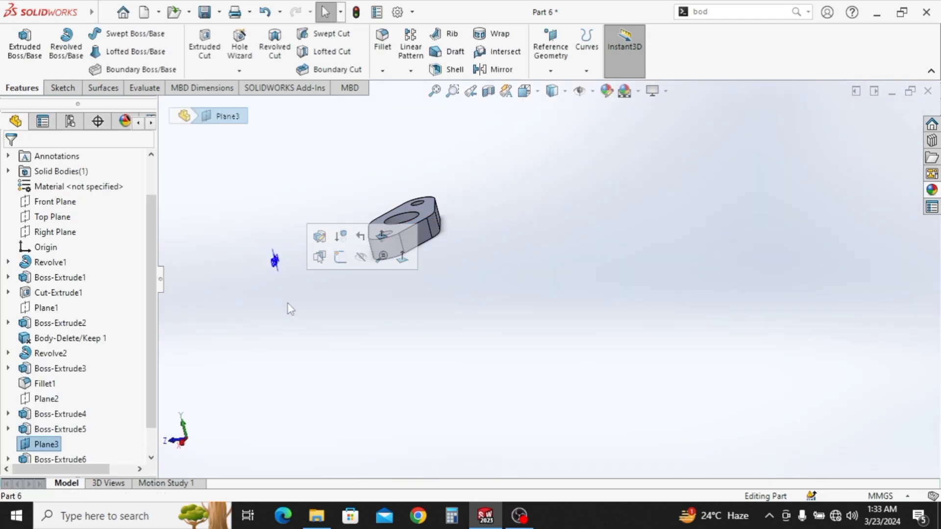
Save the two-hole flange plate under the new name Part 7 in the ZS Assembly folder and close the document
{"action": "middle_click_drag", "start_coordinate": [356, 329], "coordinate": [372, 316]}
{"action": "scroll", "coordinate": [373, 316], "scroll_direction": "up", "scroll_amount": 2}
{"action": "scroll", "coordinate": [513, 265], "scroll_direction": "down", "scroll_amount": 2}
{"action": "middle_click_drag", "start_coordinate": [513, 264], "coordinate": [517, 312]}
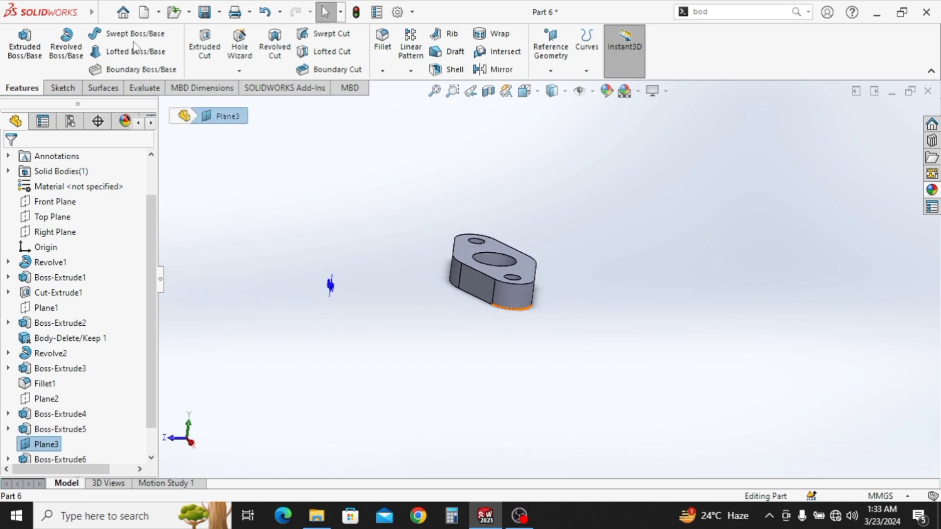
{"action": "left_click", "coordinate": [104, 12]}
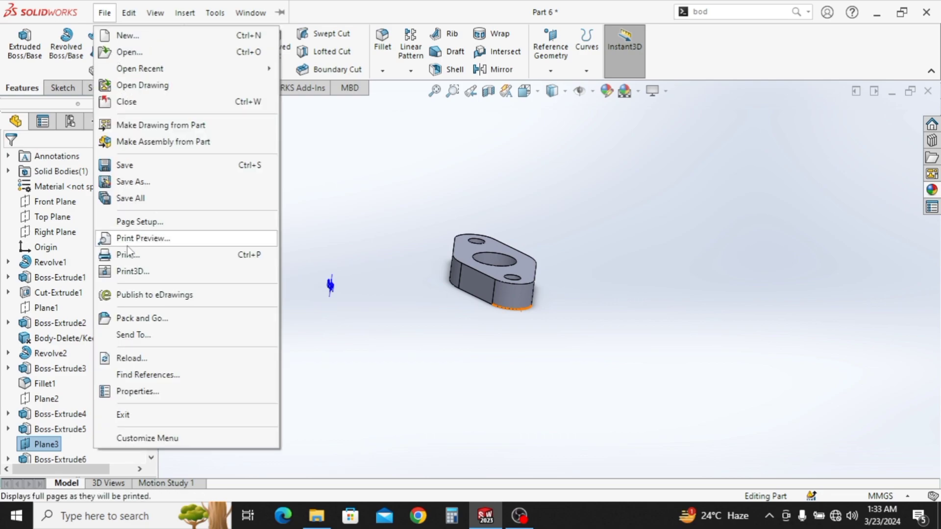
{"action": "left_click", "coordinate": [133, 182]}
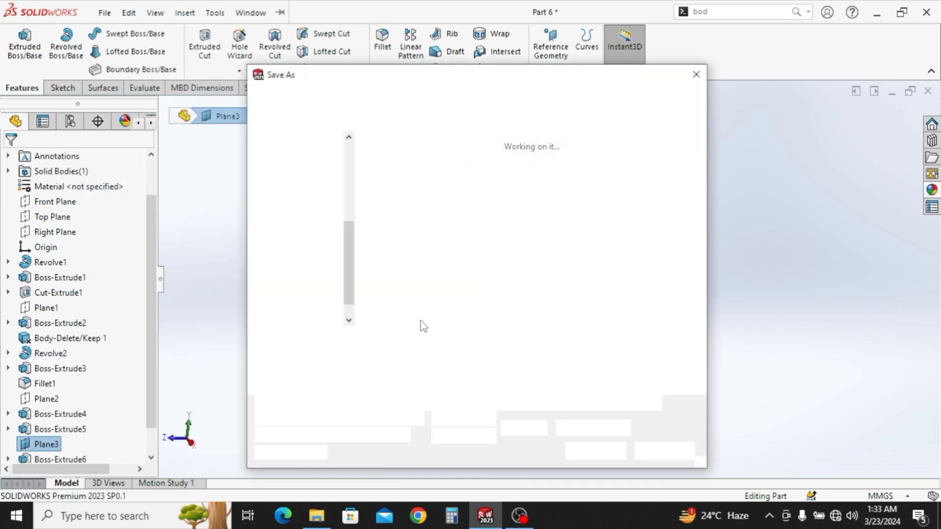
{"action": "left_click", "coordinate": [488, 259]}
{"action": "left_click", "coordinate": [383, 344]}
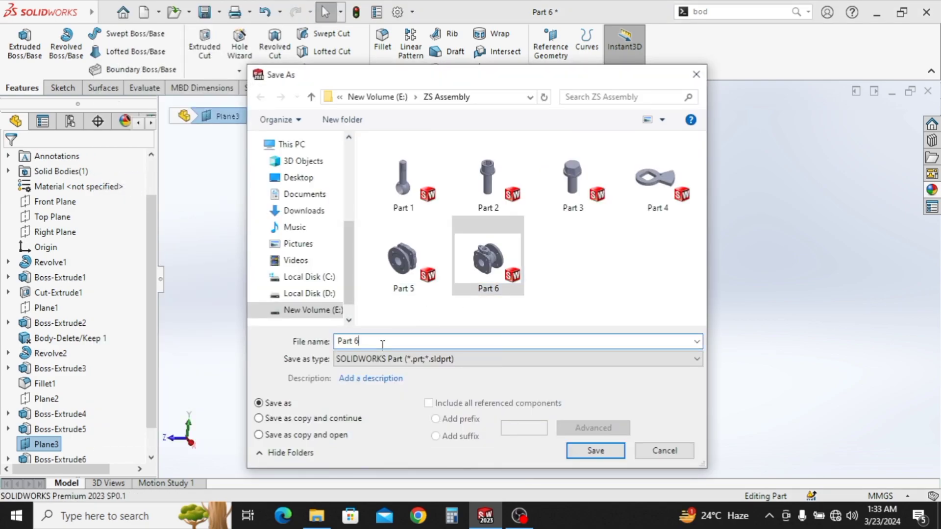
{"action": "key", "text": "BackSpace"}
{"action": "type", "text": "7"}
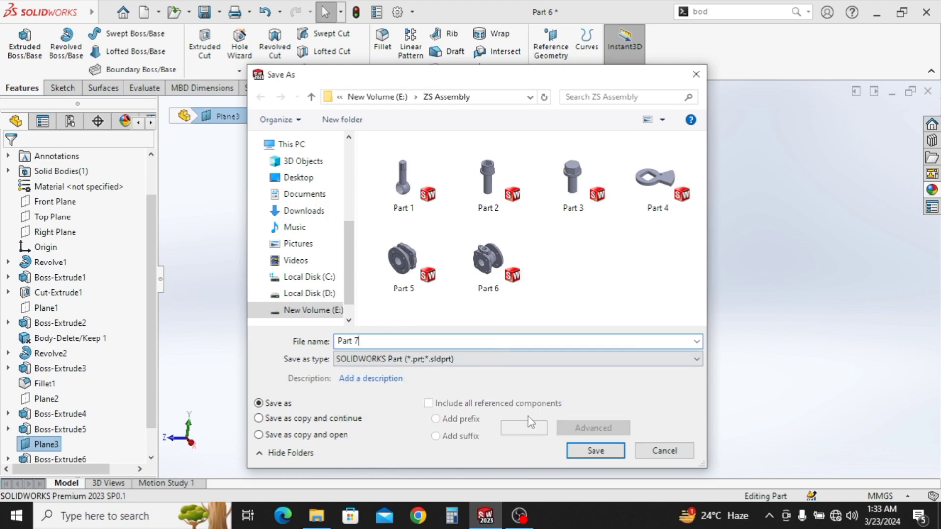
{"action": "left_click", "coordinate": [584, 452]}
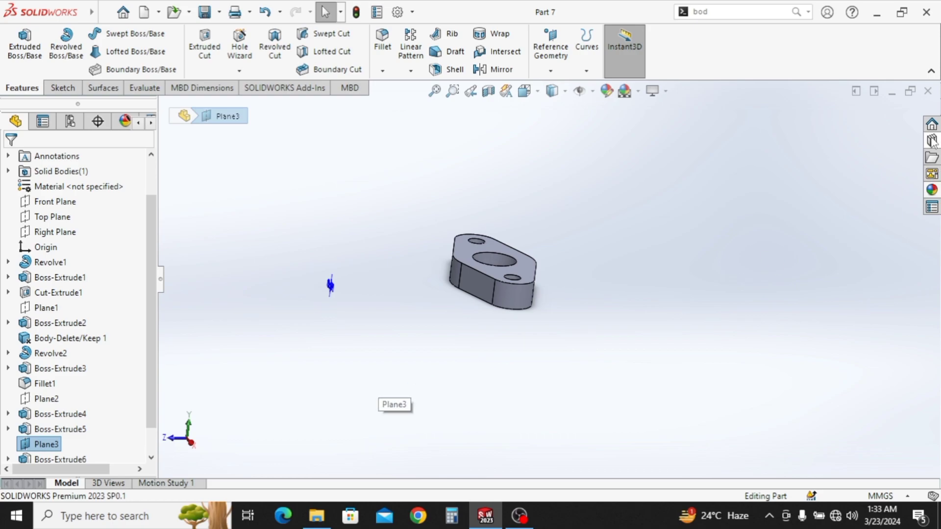
{"action": "left_click", "coordinate": [927, 92]}
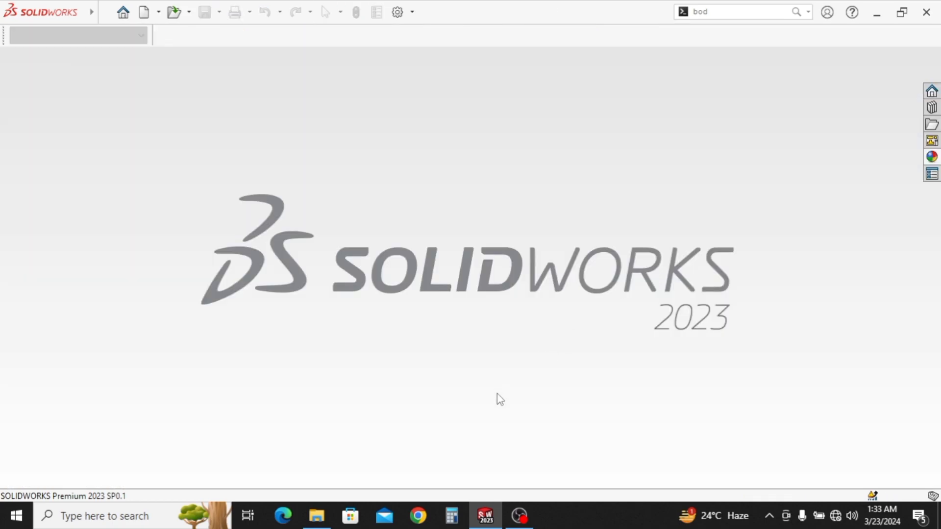
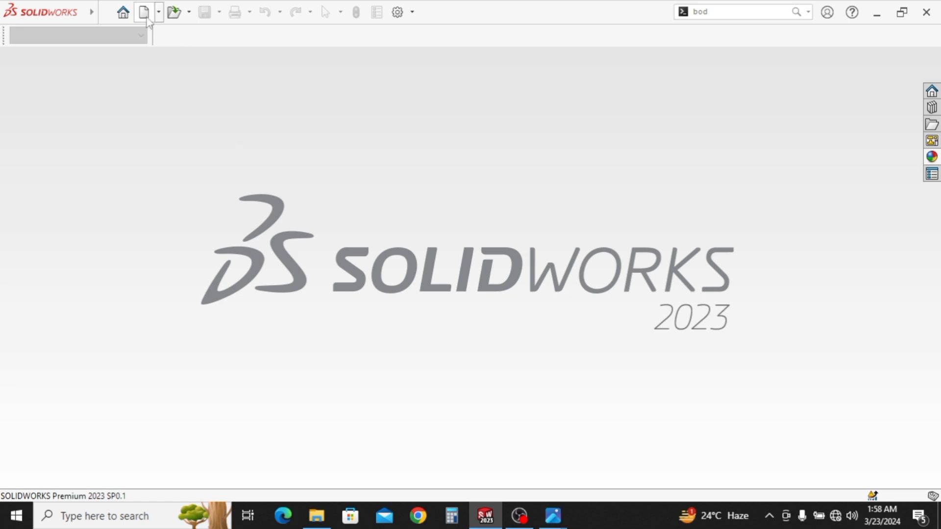
Create a new assembly document and place Part 6 from the ZS Assembly folder as its first component
{"action": "left_click", "coordinate": [146, 15]}
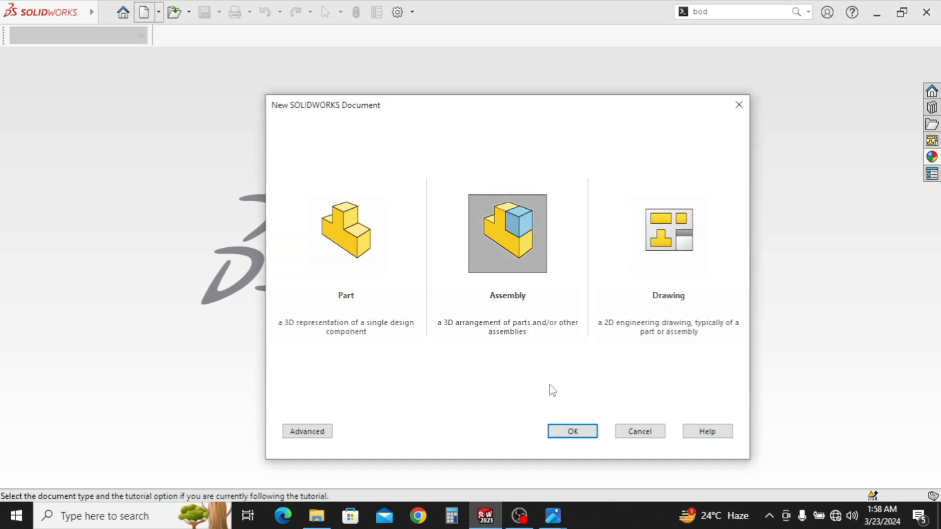
{"action": "left_click", "coordinate": [572, 432]}
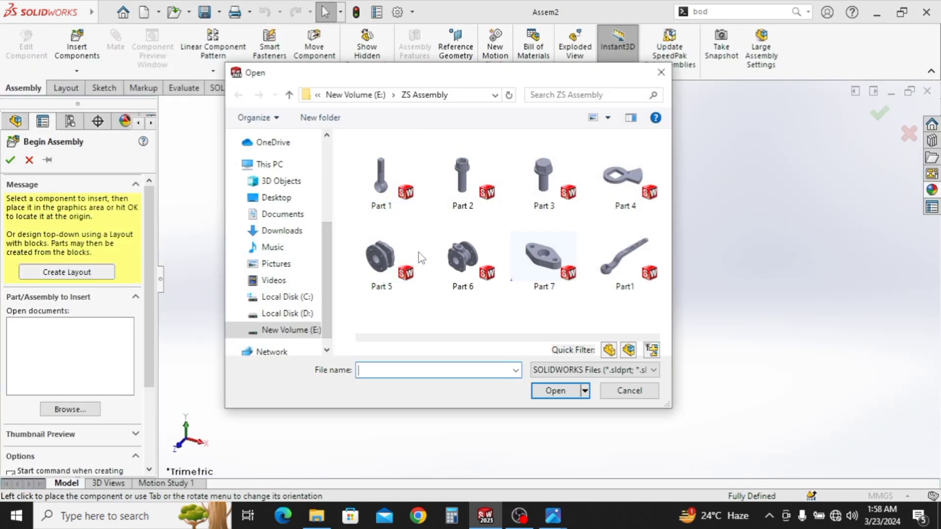
{"action": "left_click", "coordinate": [458, 265]}
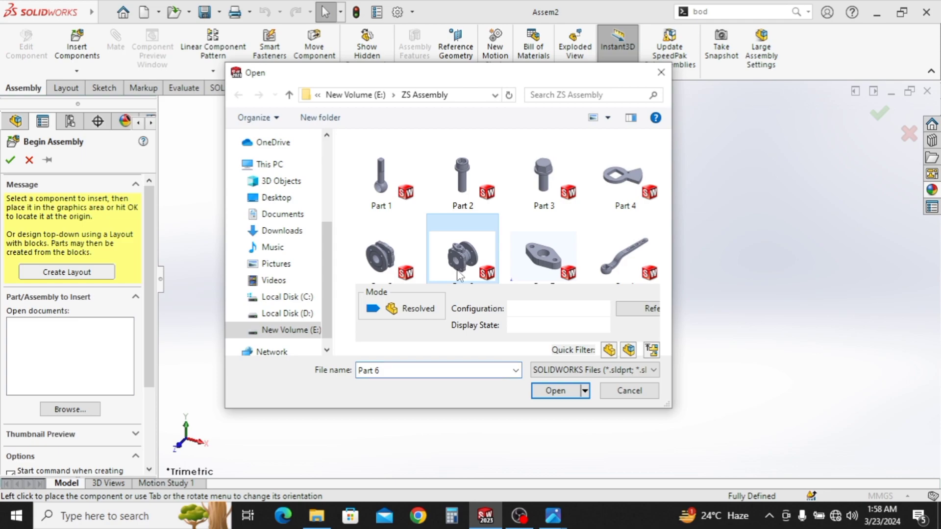
{"action": "left_click", "coordinate": [544, 390]}
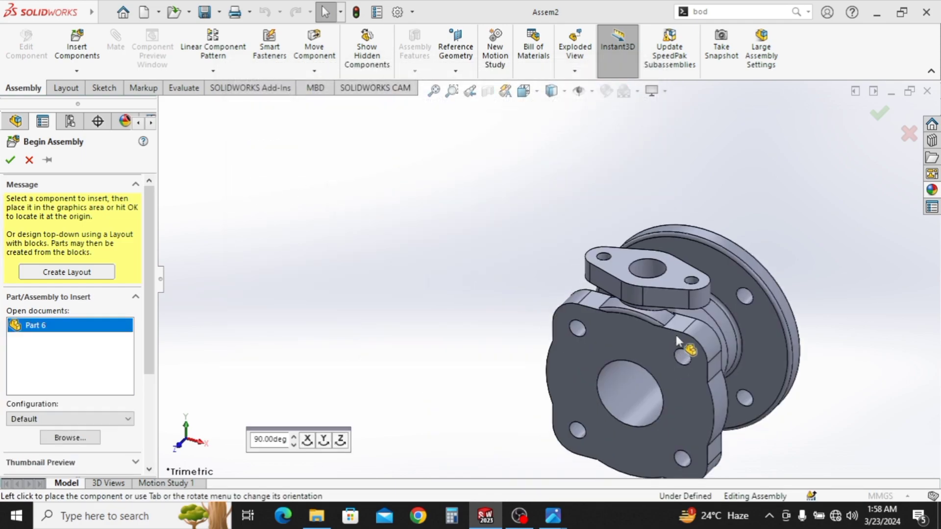
{"action": "left_click", "coordinate": [644, 273]}
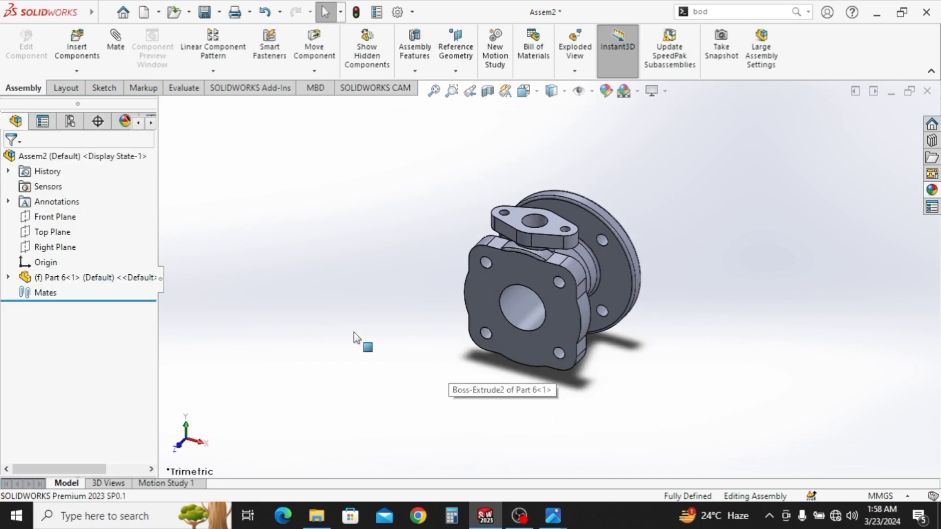
Insert Part 5 from the ZS Assembly folder into the assembly, in front of Part 6's square flange
{"action": "left_click", "coordinate": [78, 52]}
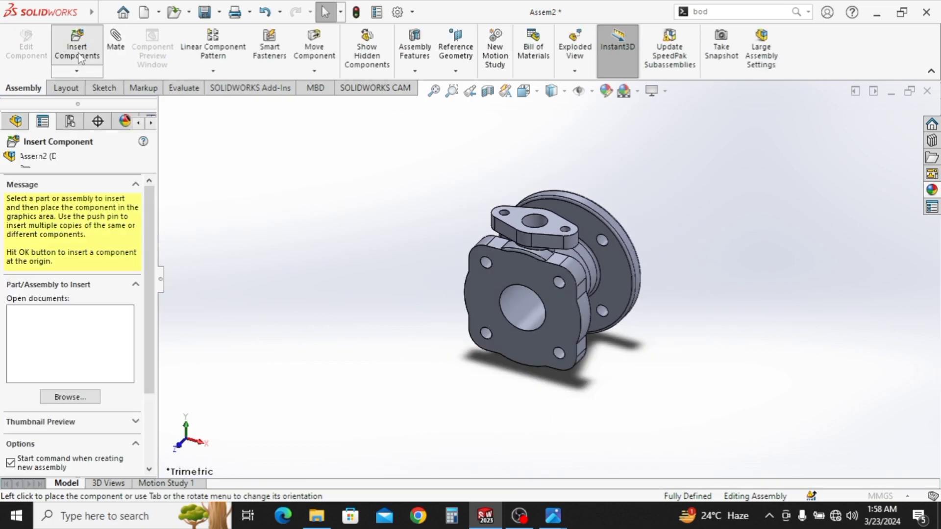
{"action": "left_click", "coordinate": [386, 258]}
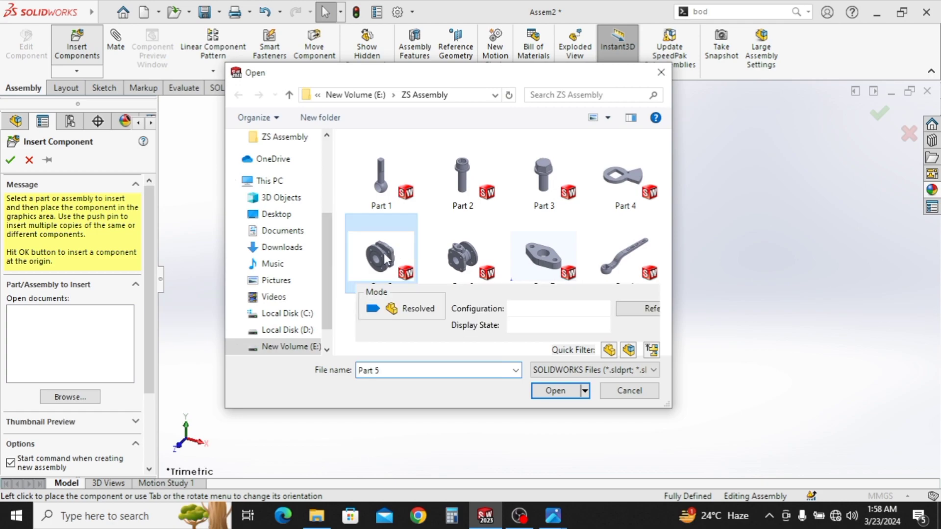
{"action": "left_click", "coordinate": [549, 391]}
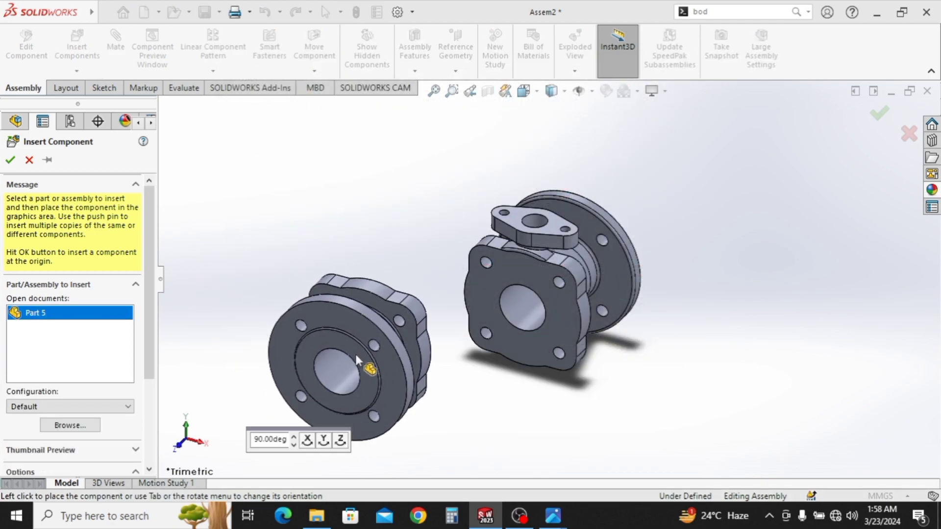
{"action": "left_click", "coordinate": [358, 354]}
Add a Concentric mate between the central bores of Part 6 and Part 5
{"action": "scroll", "coordinate": [488, 383], "scroll_direction": "up", "scroll_amount": 1}
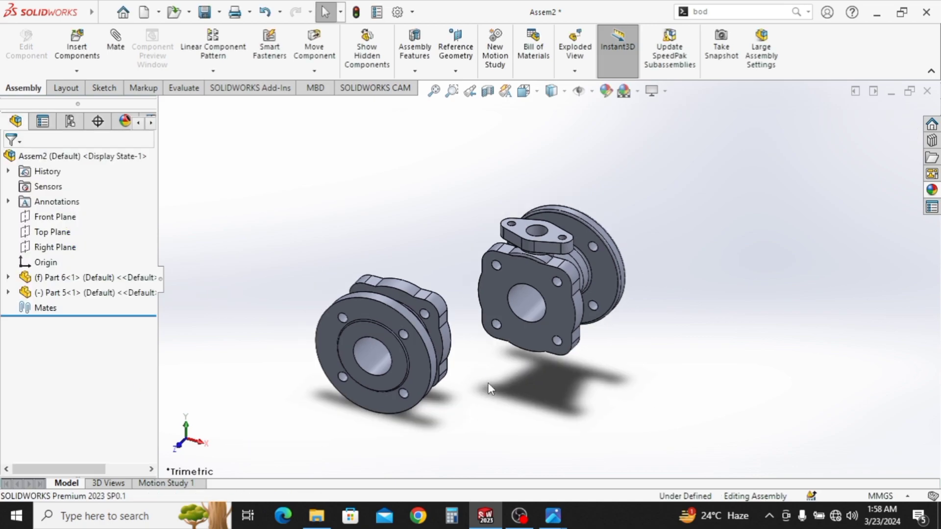
{"action": "middle_click_drag", "start_coordinate": [488, 384], "coordinate": [460, 390]}
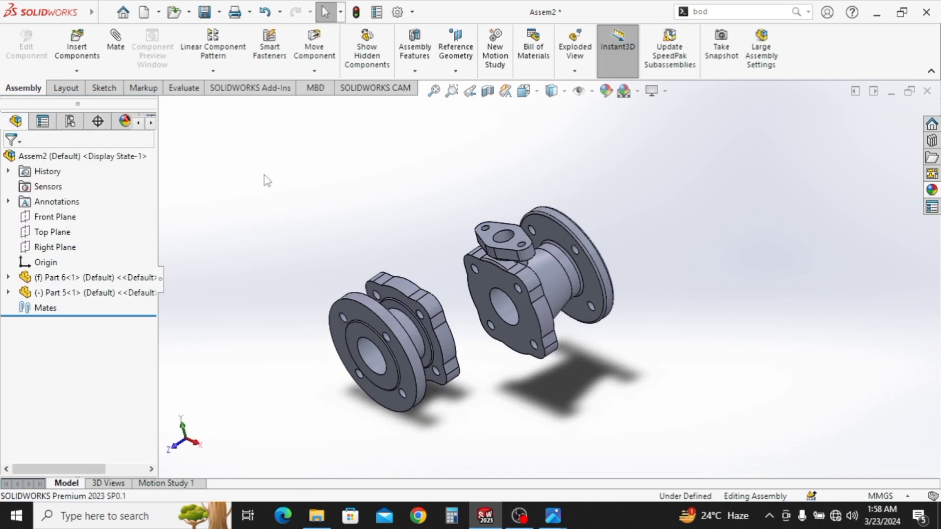
{"action": "left_click", "coordinate": [116, 53]}
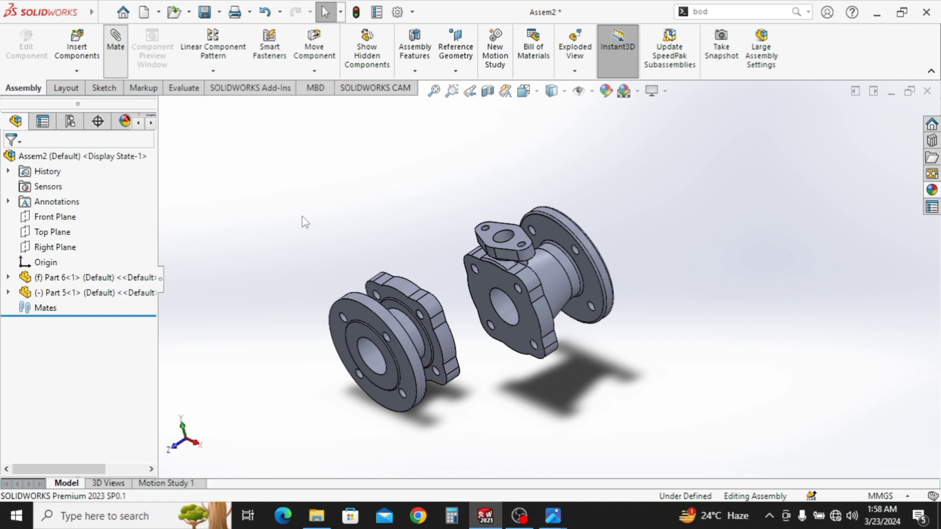
{"action": "scroll", "coordinate": [505, 309], "scroll_direction": "down", "scroll_amount": 1}
{"action": "left_click", "coordinate": [513, 305]}
{"action": "middle_click_drag", "start_coordinate": [513, 305], "coordinate": [436, 429]}
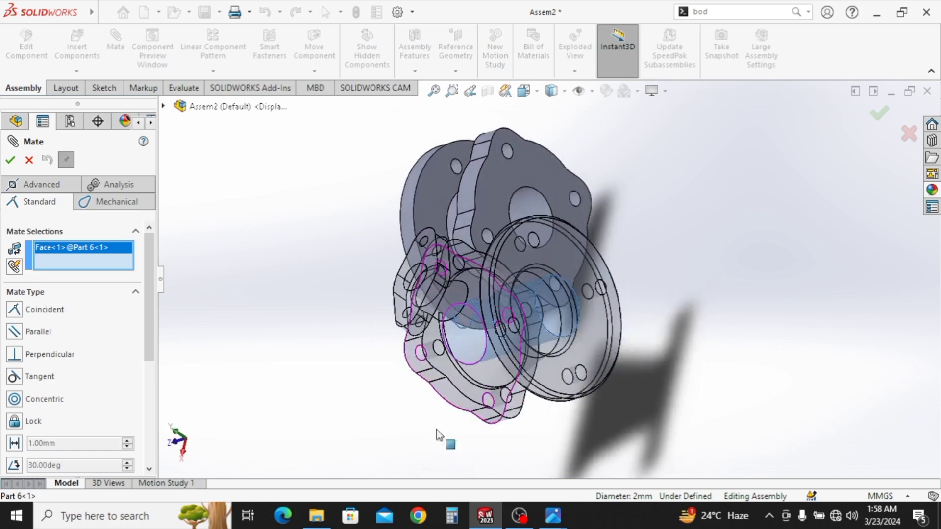
{"action": "left_click", "coordinate": [523, 212]}
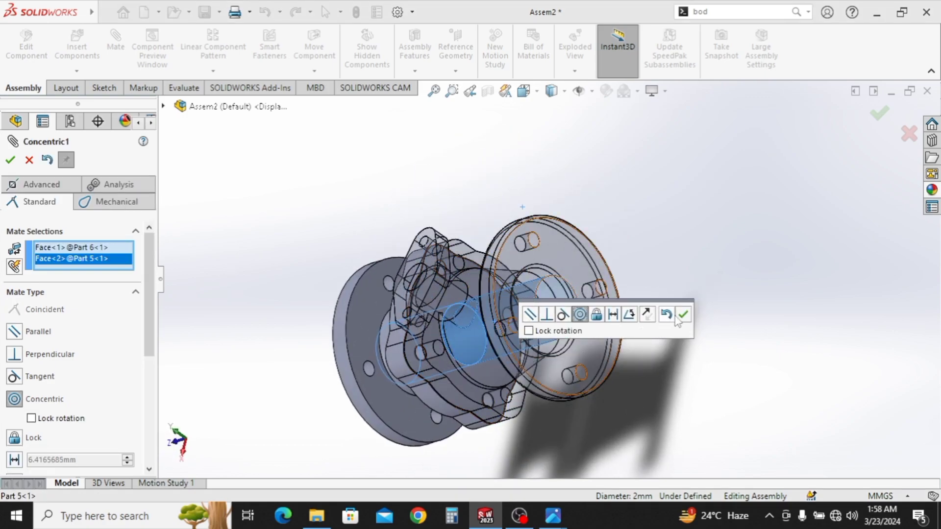
{"action": "left_click", "coordinate": [683, 315]}
Slide Part 5 along the shared bore axis until it stands clear of Part 6's square flange
{"action": "middle_click_drag", "start_coordinate": [580, 366], "coordinate": [413, 365]}
{"action": "scroll", "coordinate": [416, 356], "scroll_direction": "up", "scroll_amount": 2}
{"action": "left_click_drag", "start_coordinate": [455, 334], "coordinate": [390, 351]}
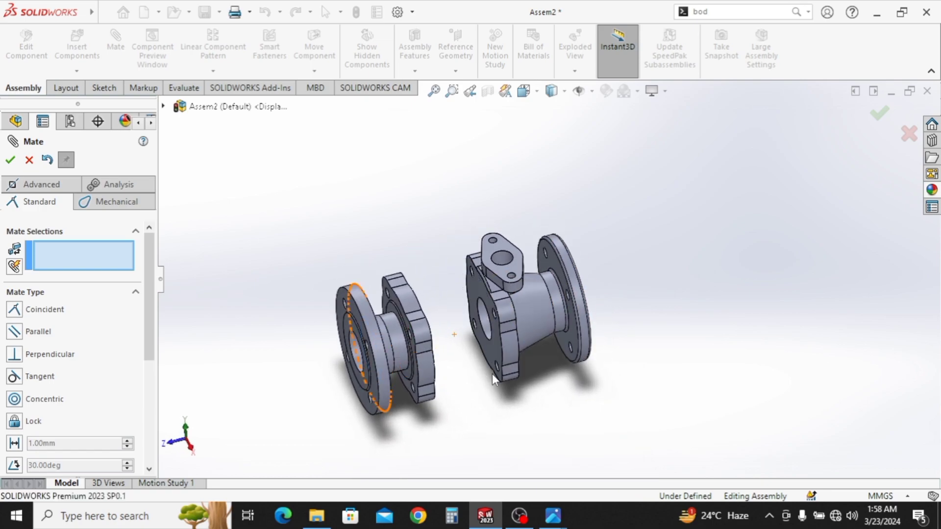
{"action": "middle_click_drag", "start_coordinate": [500, 356], "coordinate": [513, 346]}
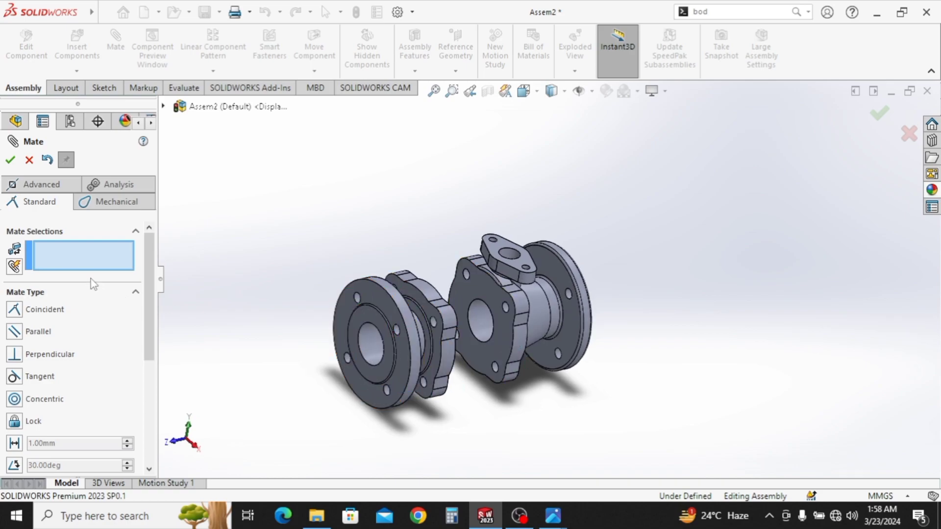
Add a Coincident mate between the Right Plane of Part 6 and the Right Plane of Part 5
{"action": "left_click", "coordinate": [164, 107]}
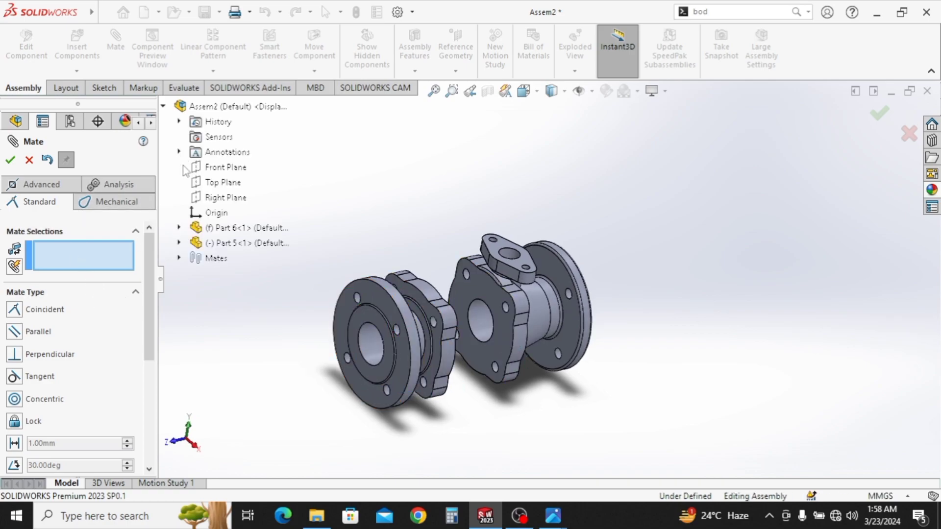
{"action": "left_click", "coordinate": [179, 229]}
{"action": "left_click", "coordinate": [230, 245]}
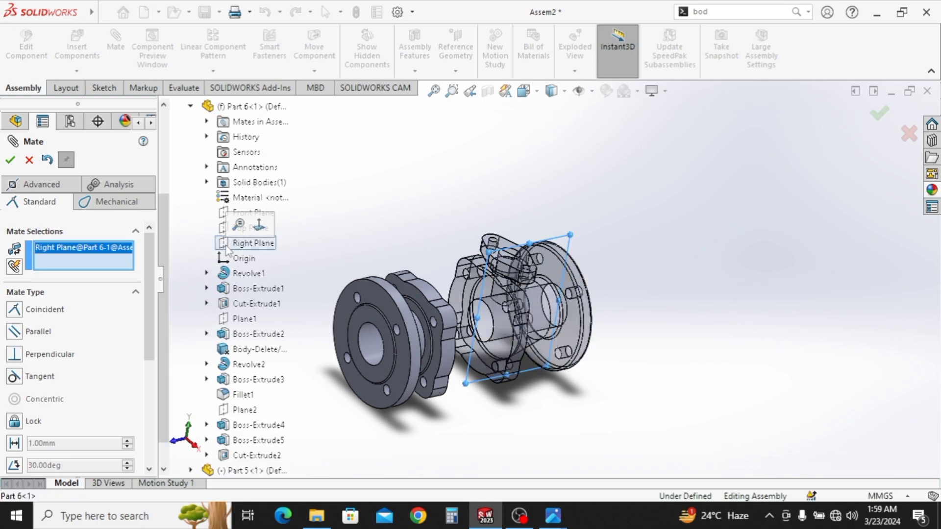
{"action": "scroll", "coordinate": [216, 383], "scroll_direction": "down", "scroll_amount": 1}
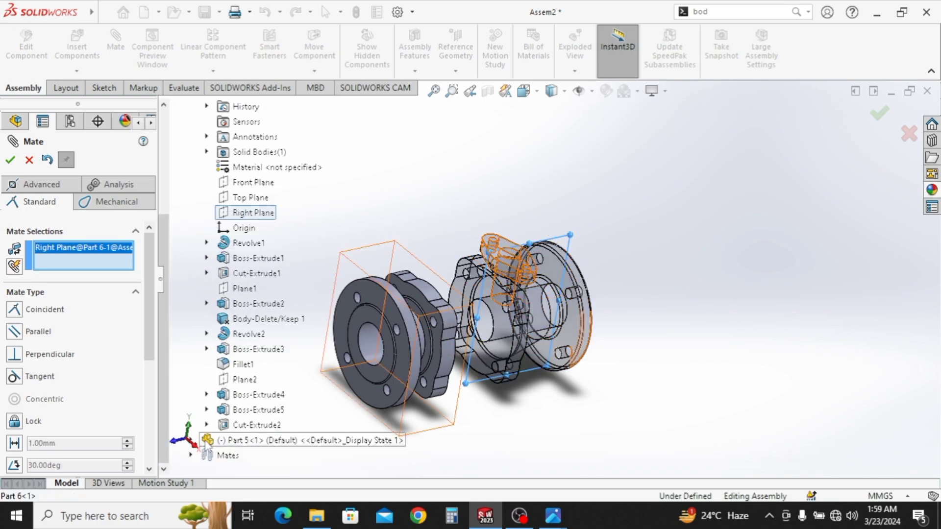
{"action": "scroll", "coordinate": [206, 215], "scroll_direction": "up", "scroll_amount": 2}
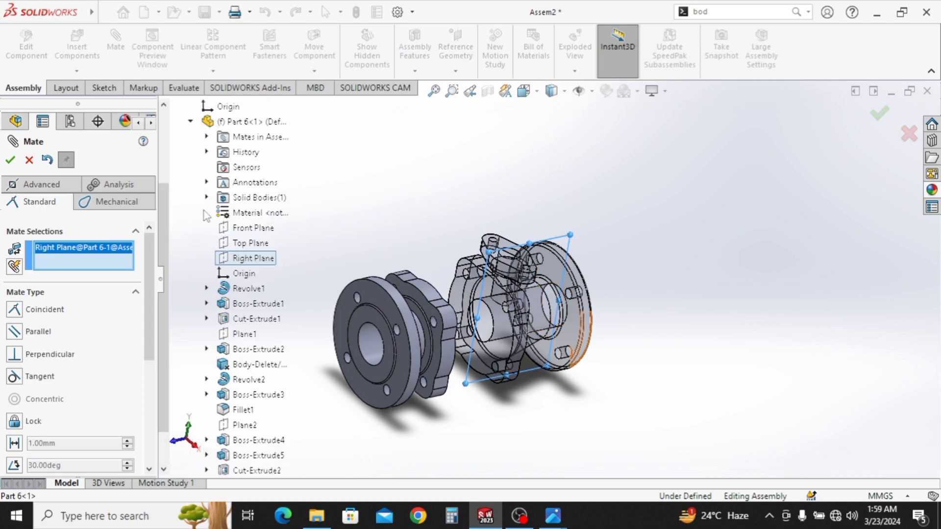
{"action": "left_click", "coordinate": [191, 122]}
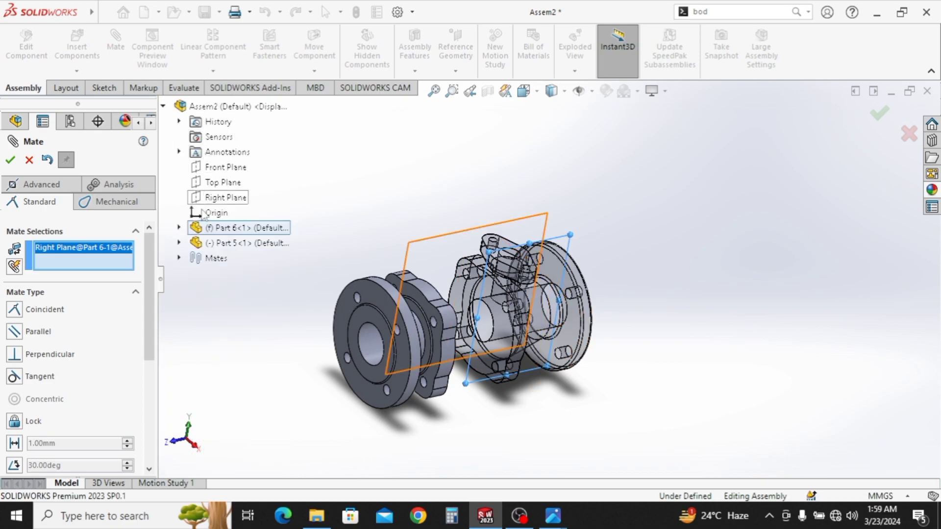
{"action": "left_click", "coordinate": [180, 243]}
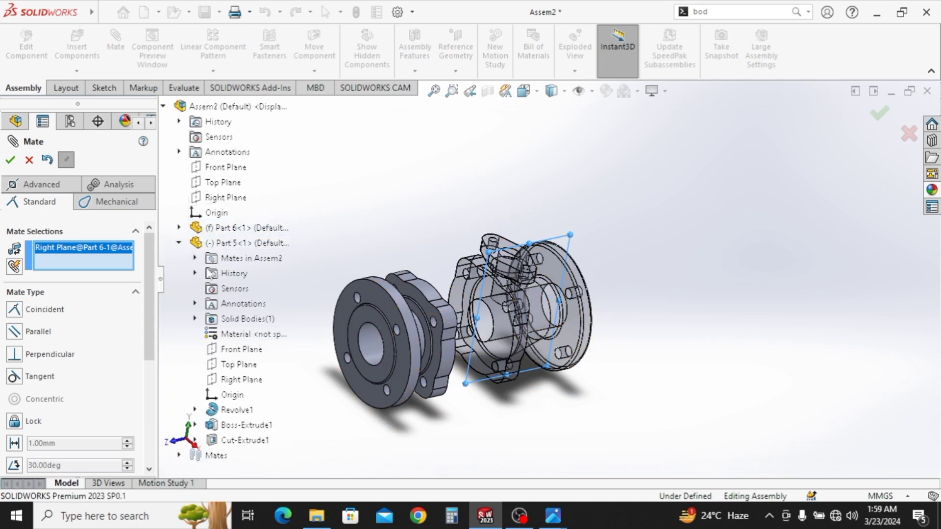
{"action": "left_click", "coordinate": [214, 384]}
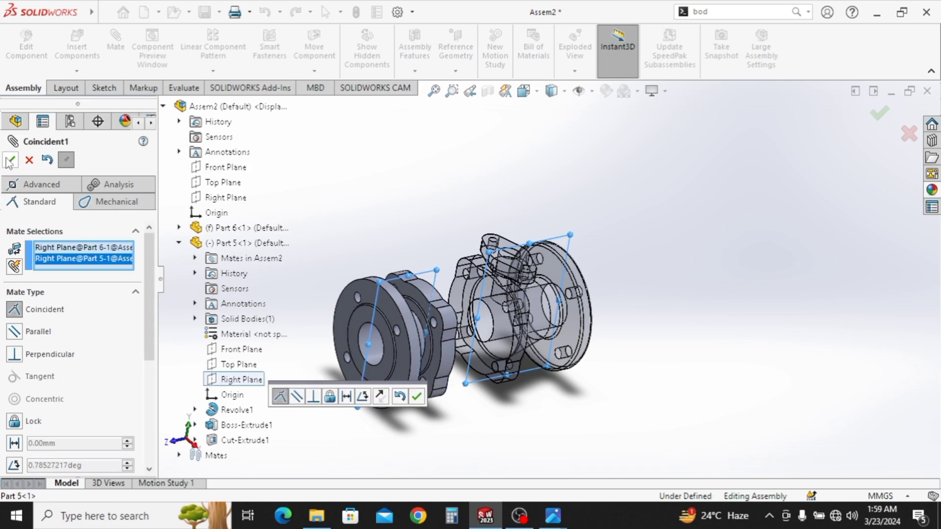
{"action": "left_click", "coordinate": [416, 397]}
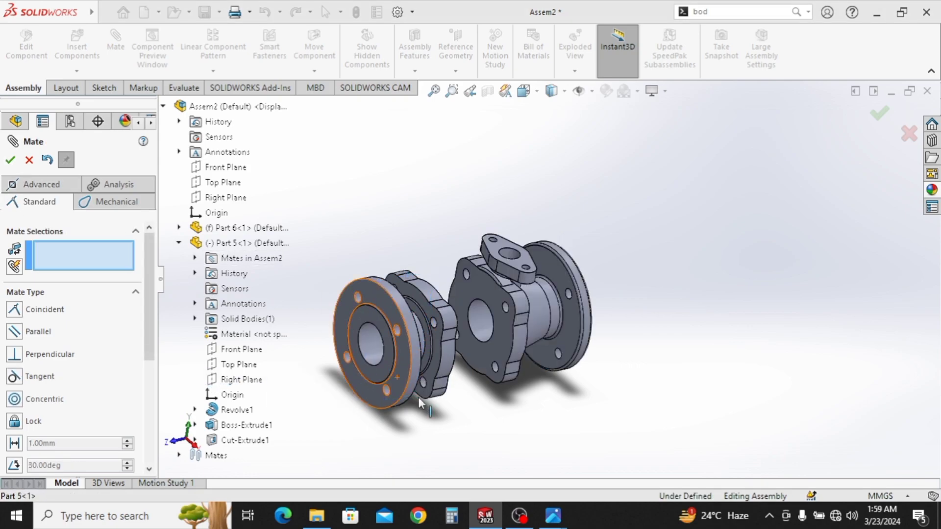
Add a Coincident mate between the front face of Part 6's square flange and the facing square flange face of Part 5
{"action": "left_click", "coordinate": [503, 339]}
{"action": "middle_click_drag", "start_coordinate": [480, 392], "coordinate": [430, 374]}
{"action": "left_click", "coordinate": [434, 363]}
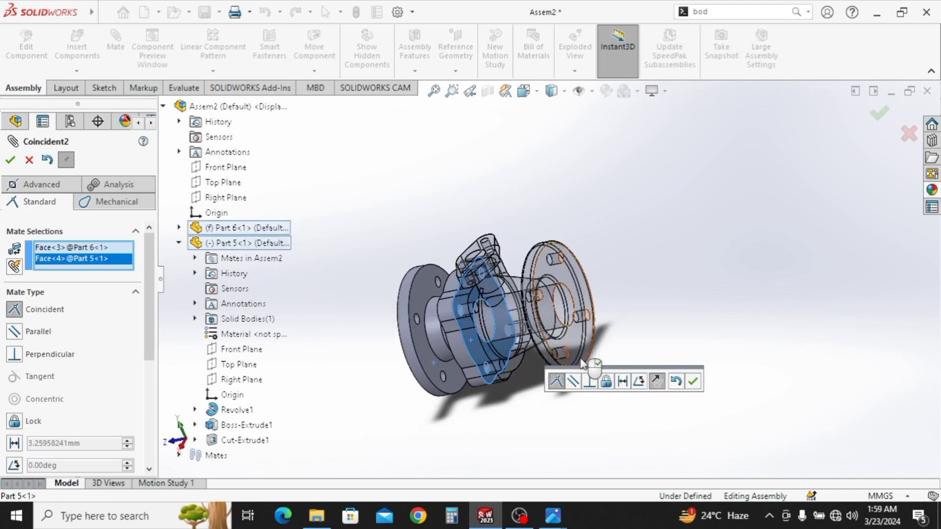
{"action": "left_click", "coordinate": [692, 382]}
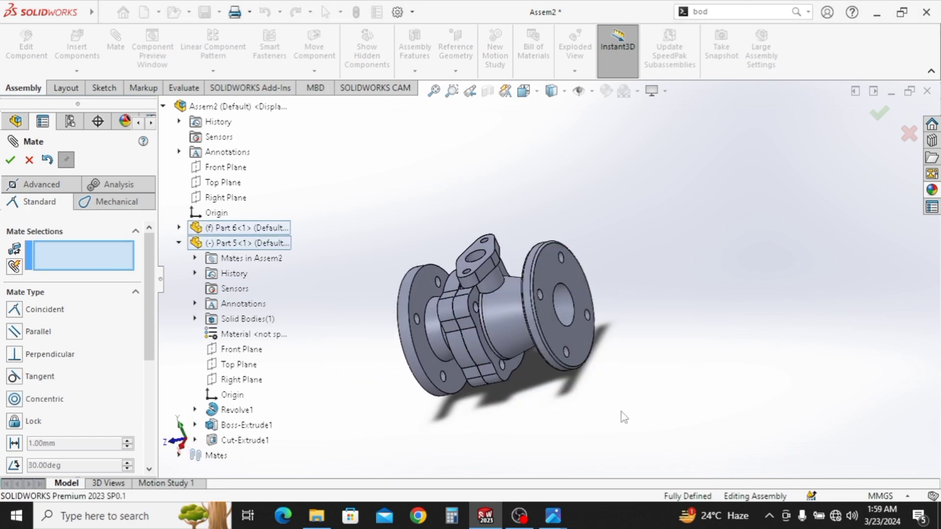
{"action": "middle_click_drag", "start_coordinate": [523, 386], "coordinate": [599, 365]}
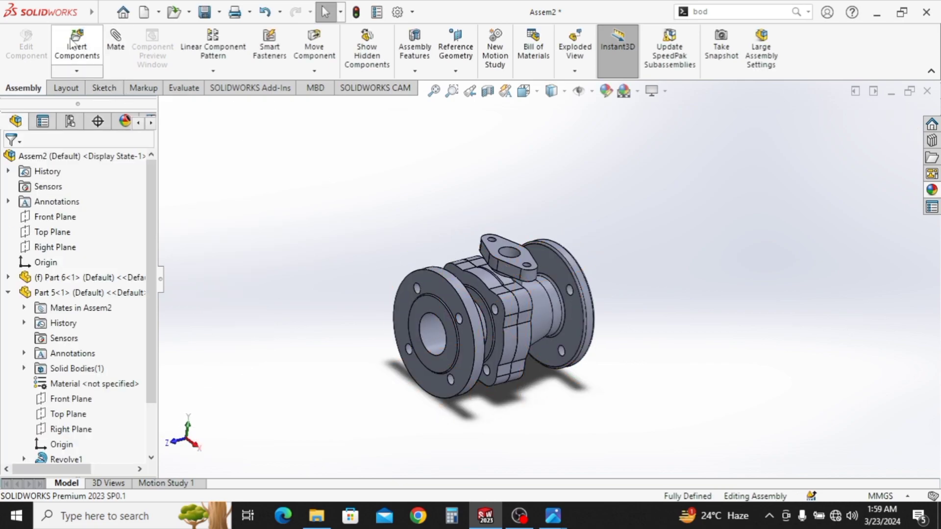
Insert Part 1 from the ZS Assembly folder into the assembly, next to Part 6's oval stem flange
{"action": "left_click", "coordinate": [71, 40]}
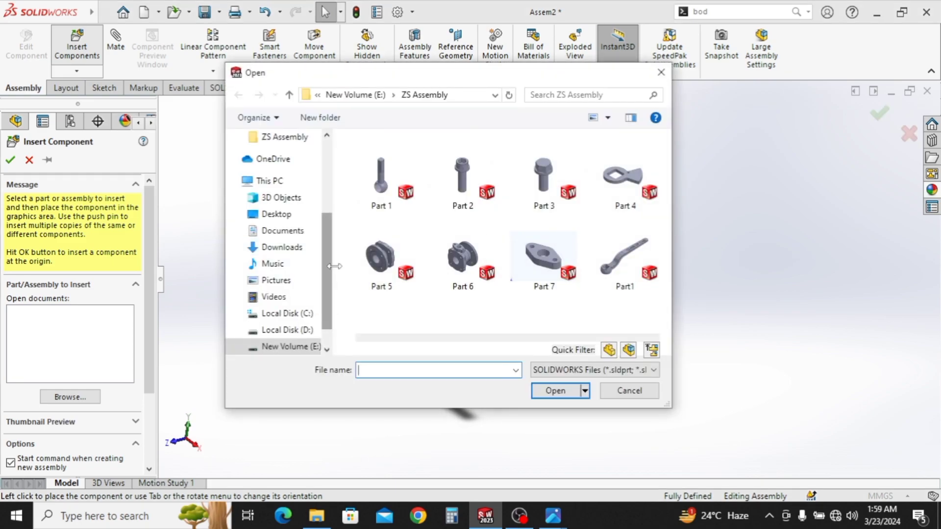
{"action": "left_click", "coordinate": [383, 189]}
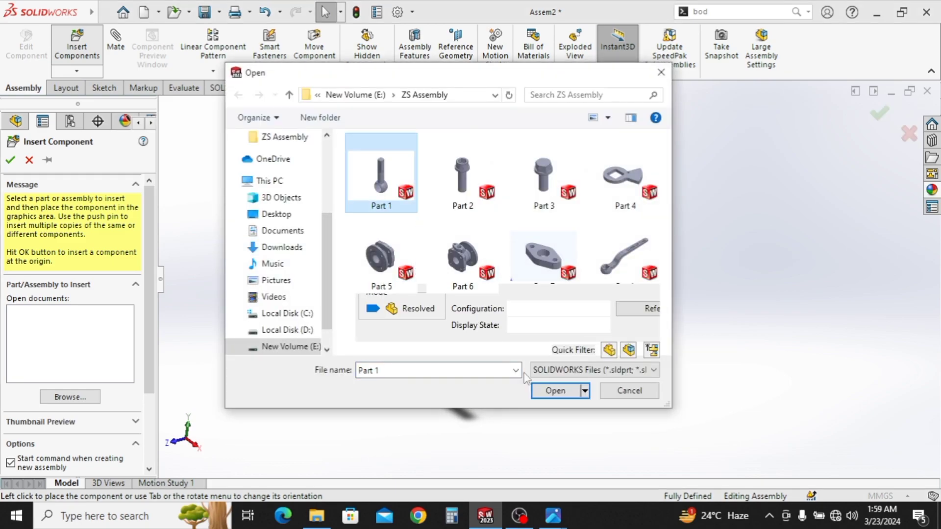
{"action": "left_click", "coordinate": [557, 392]}
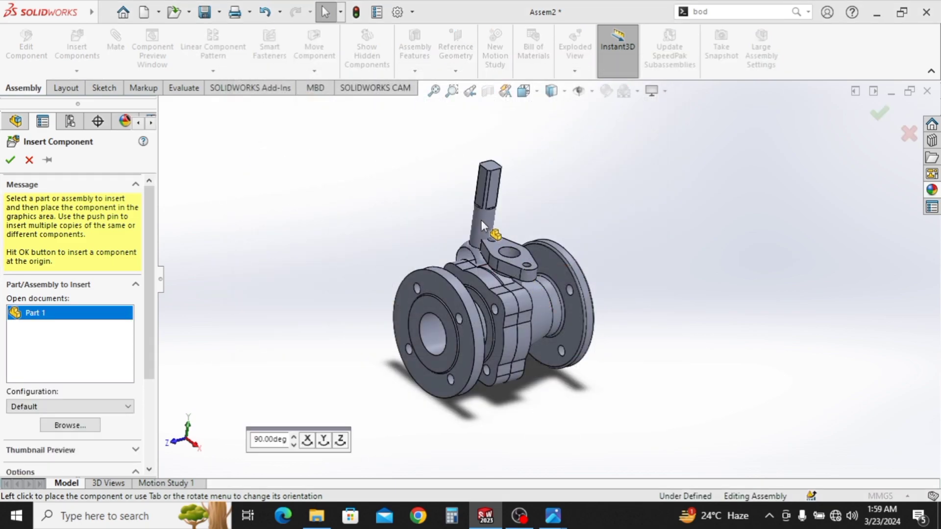
{"action": "left_click", "coordinate": [479, 219]}
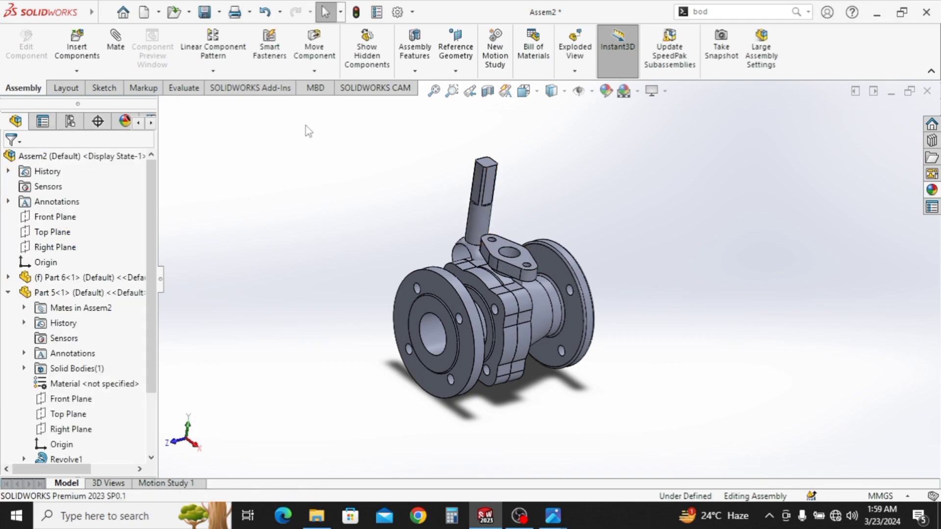
Add a Concentric mate between Part 1's cylindrical stem and the central hole of Part 6's oval flange
{"action": "left_click", "coordinate": [116, 46]}
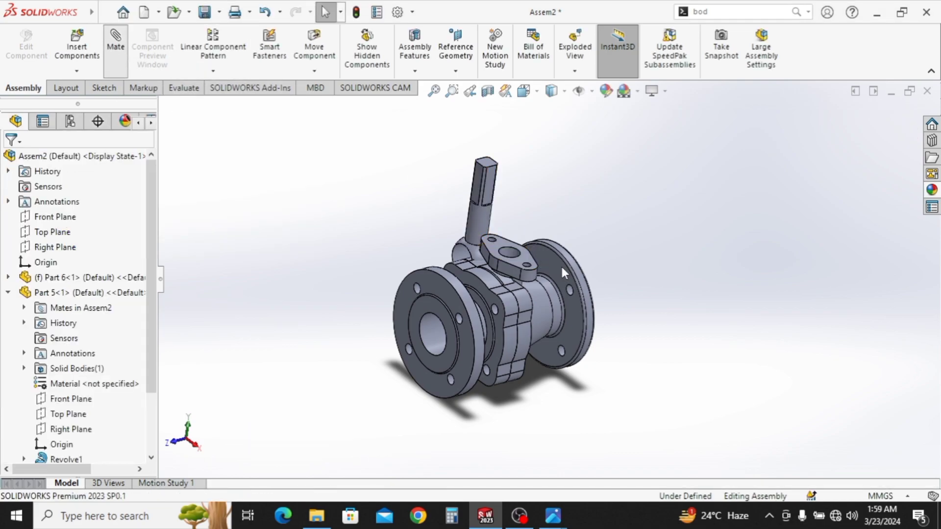
{"action": "left_click", "coordinate": [480, 221]}
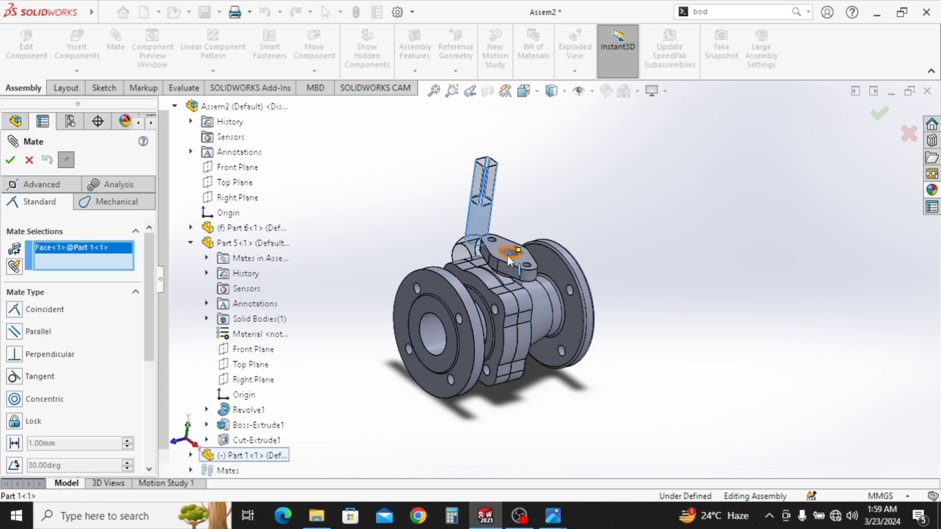
{"action": "scroll", "coordinate": [513, 252], "scroll_direction": "down", "scroll_amount": 3}
{"action": "left_click", "coordinate": [518, 258]}
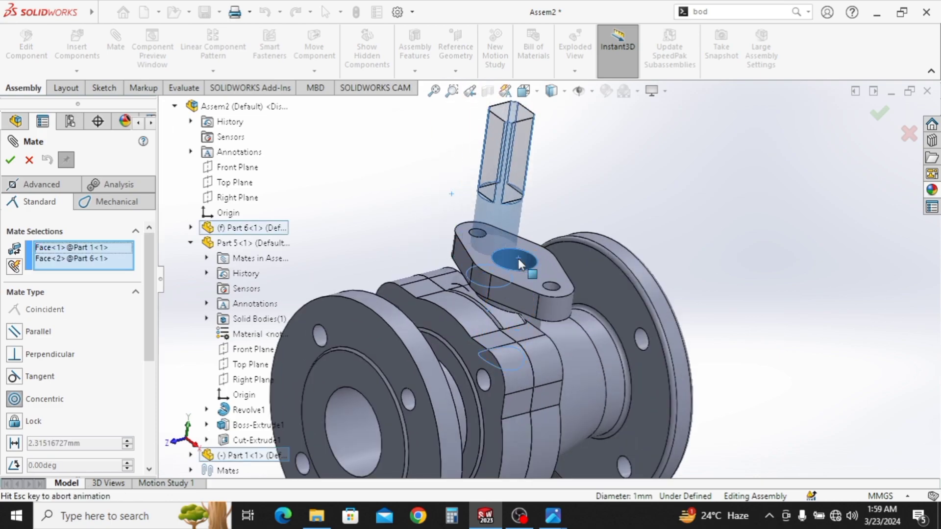
{"action": "left_click", "coordinate": [704, 235]}
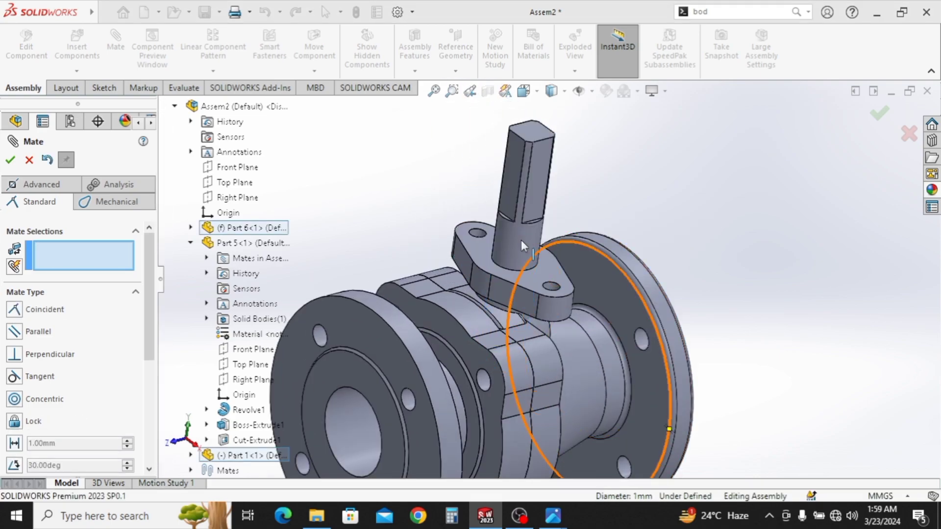
Add a Coincident mate between the upper face of Part 6's oval flange and the ledge below Part 1's square section
{"action": "scroll", "coordinate": [557, 295], "scroll_direction": "down", "scroll_amount": 4}
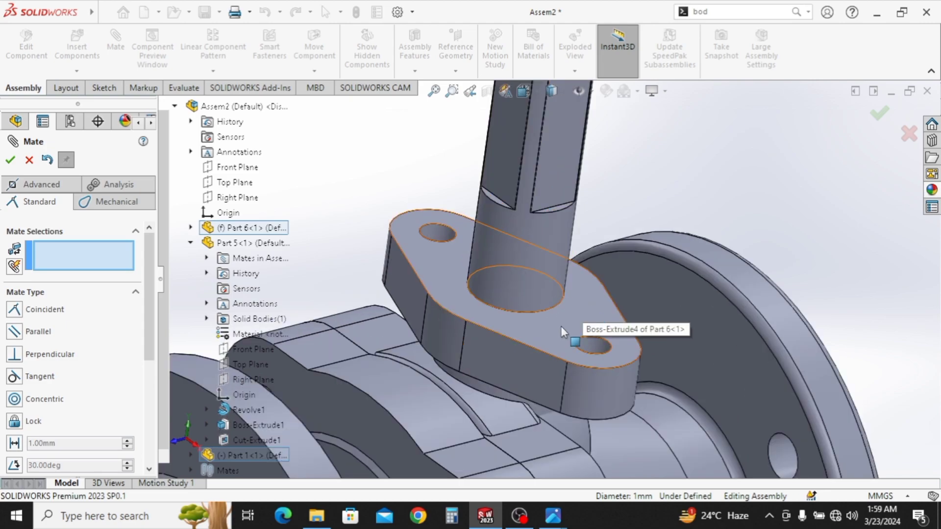
{"action": "left_click", "coordinate": [557, 316]}
{"action": "scroll", "coordinate": [548, 236], "scroll_direction": "down", "scroll_amount": 4}
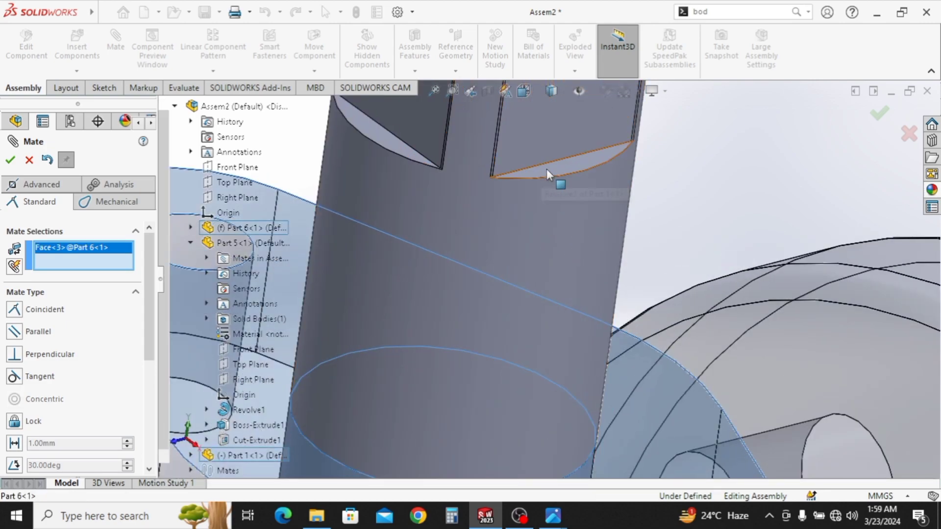
{"action": "left_click", "coordinate": [550, 172]}
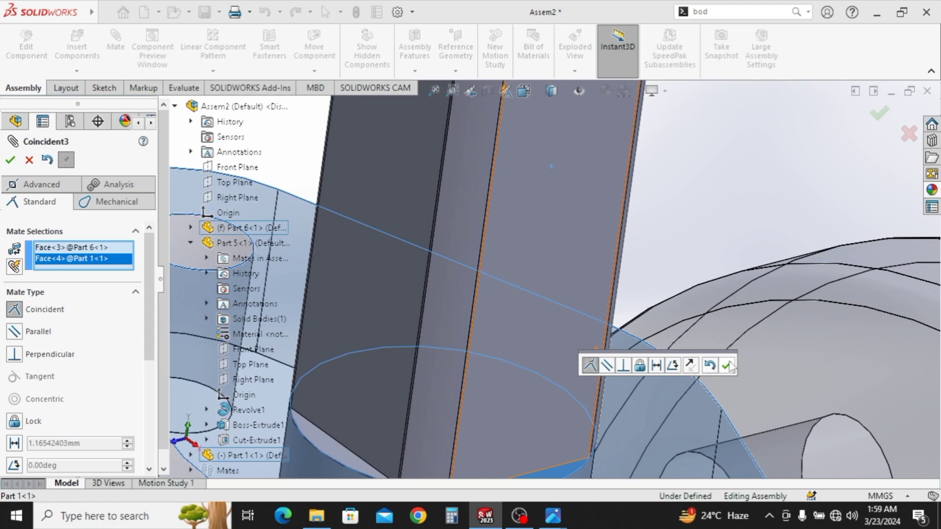
{"action": "left_click", "coordinate": [727, 367]}
{"action": "scroll", "coordinate": [562, 361], "scroll_direction": "up", "scroll_amount": 5}
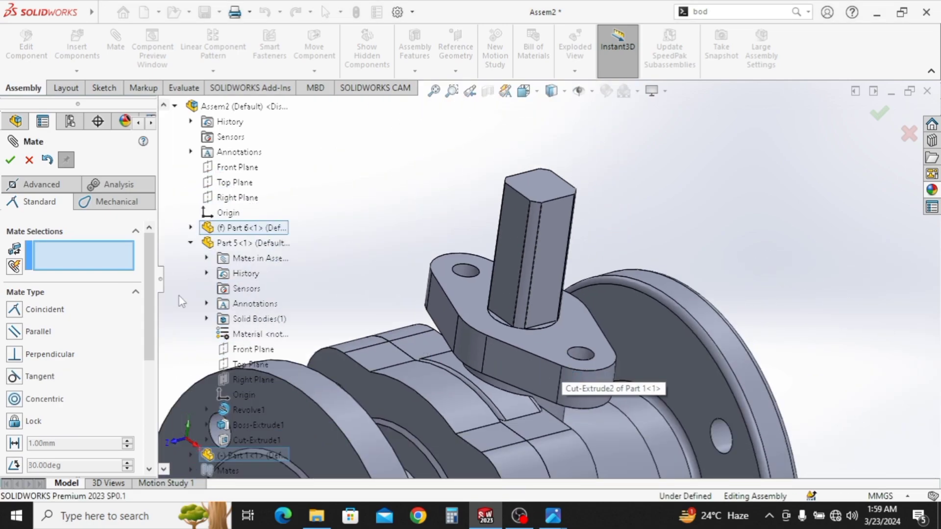
{"action": "scroll", "coordinate": [341, 273], "scroll_direction": "up", "scroll_amount": 2}
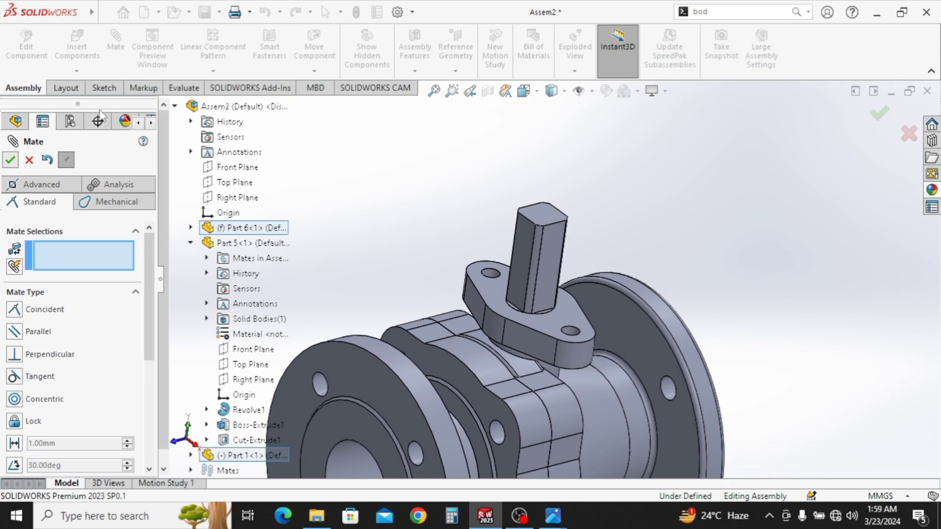
{"action": "key", "text": "Escape"}
Insert Part 7 from the ZS Assembly folder into the assembly, above Part 6's oval flange
{"action": "left_click", "coordinate": [77, 46]}
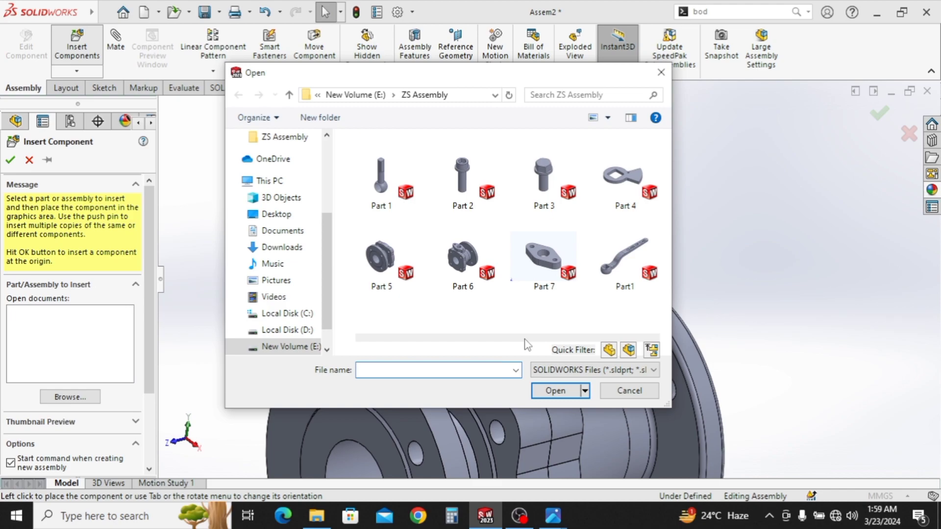
{"action": "left_click", "coordinate": [542, 265]}
{"action": "left_click", "coordinate": [555, 390]}
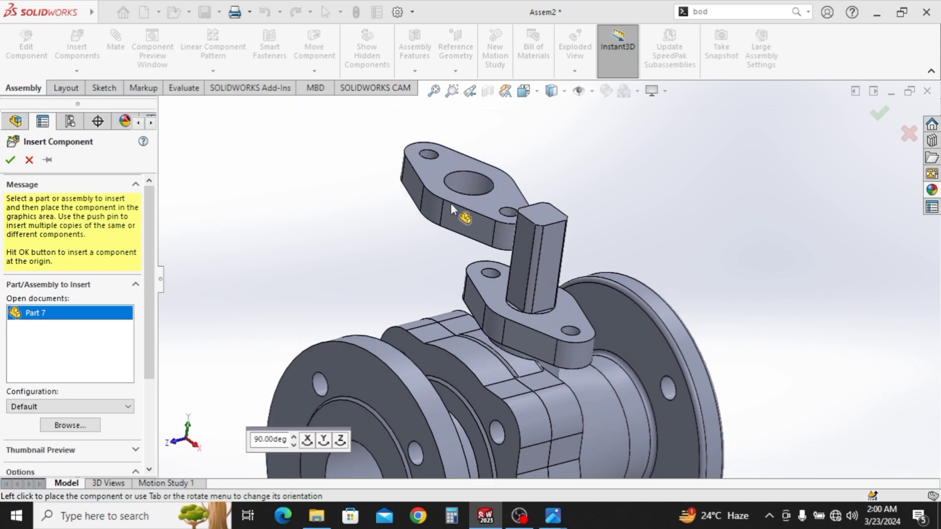
{"action": "left_click", "coordinate": [445, 270]}
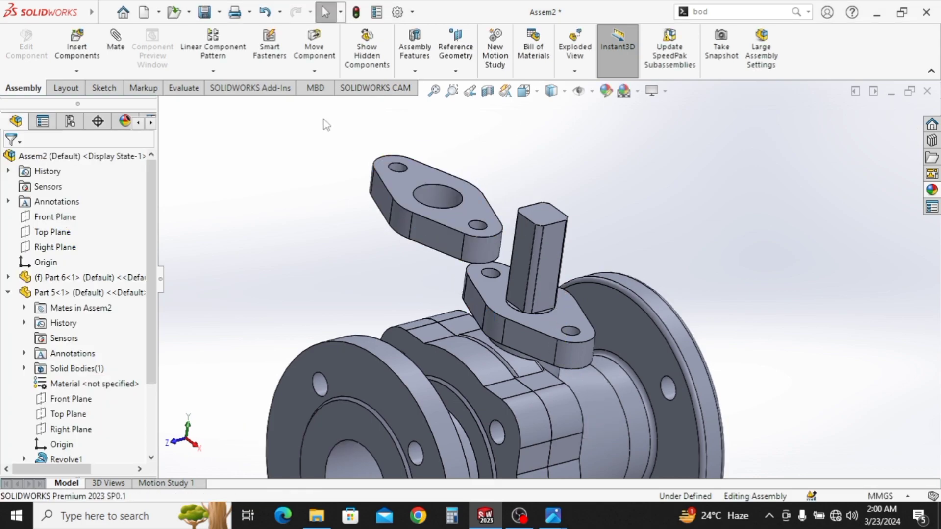
Add a Concentric mate between Part 7's central bore and the curved side face of Part 6's oval flange
{"action": "left_click", "coordinate": [437, 197]}
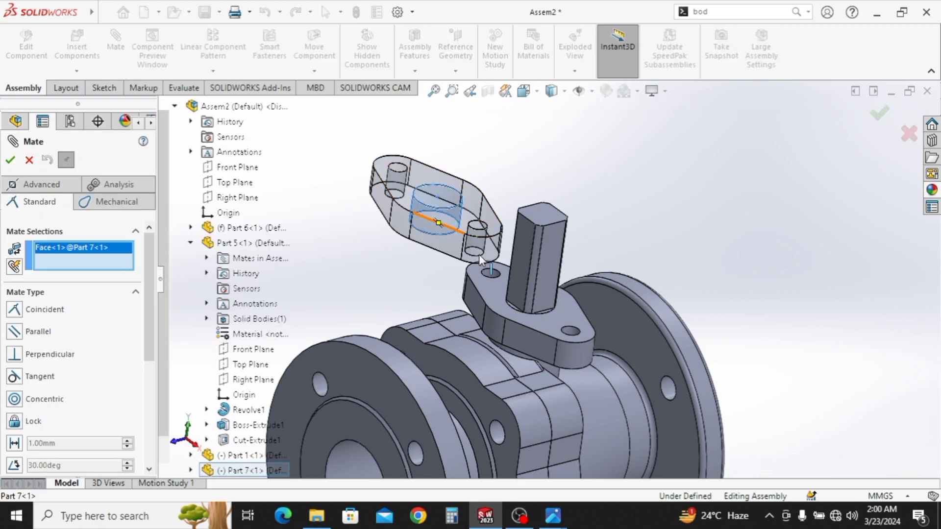
{"action": "left_click", "coordinate": [493, 322]}
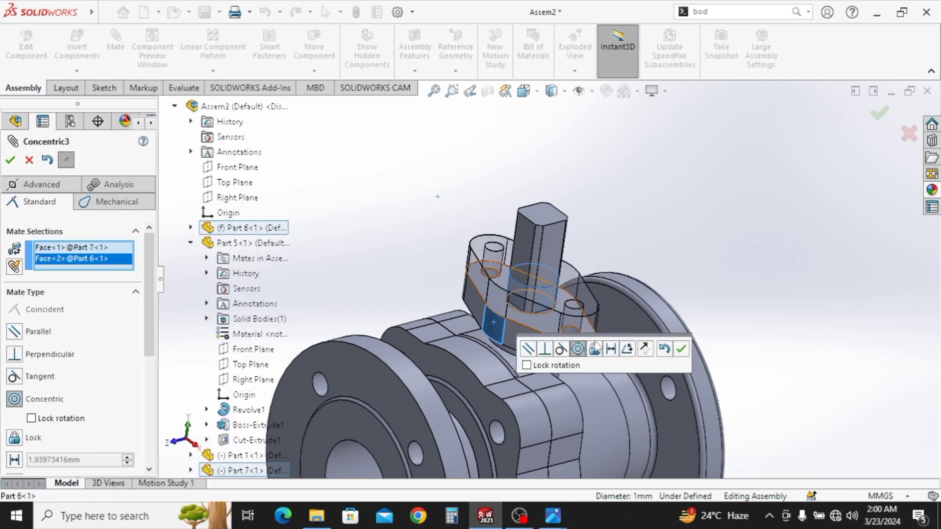
{"action": "left_click", "coordinate": [681, 349]}
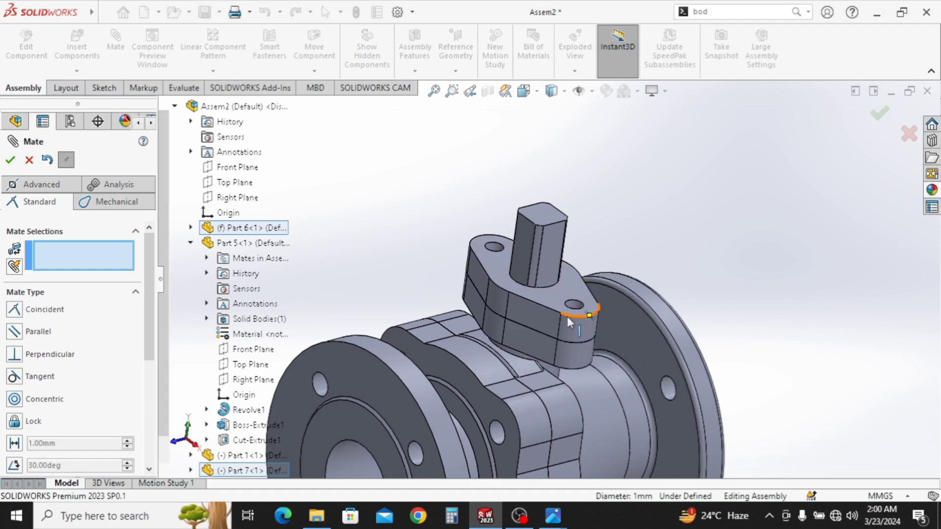
Make the flat side faces of Part 7 and Part 6's oval flange coincident and slide Part 7 up the stem, clear of the flange
{"action": "left_click", "coordinate": [536, 317]}
{"action": "left_click", "coordinate": [534, 342]}
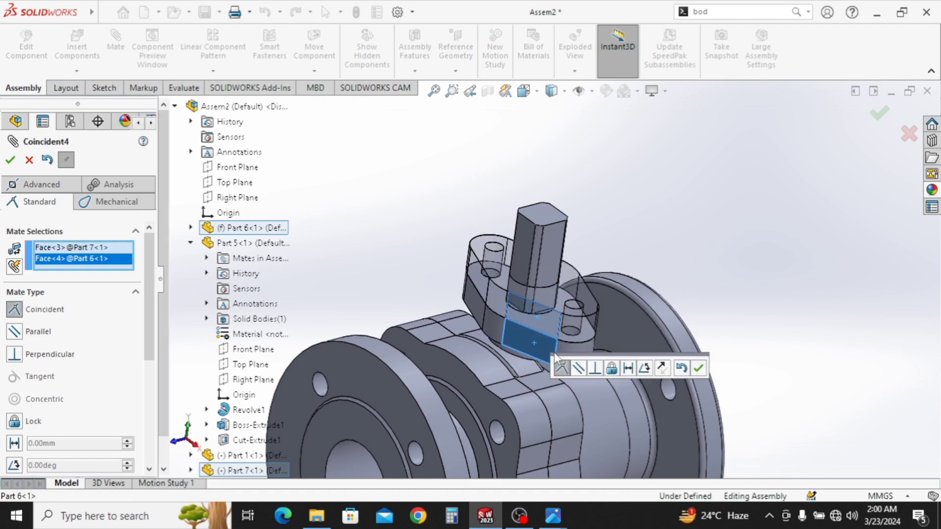
{"action": "left_click", "coordinate": [698, 368]}
{"action": "left_click_drag", "start_coordinate": [543, 317], "coordinate": [551, 218]}
{"action": "left_click", "coordinate": [548, 328]}
{"action": "middle_click_drag", "start_coordinate": [548, 328], "coordinate": [563, 189]}
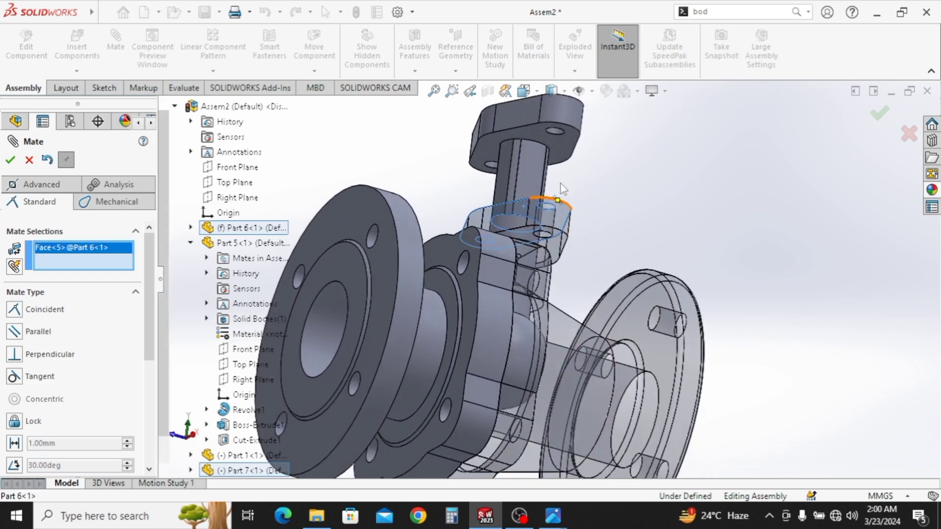
{"action": "left_click", "coordinate": [555, 151]}
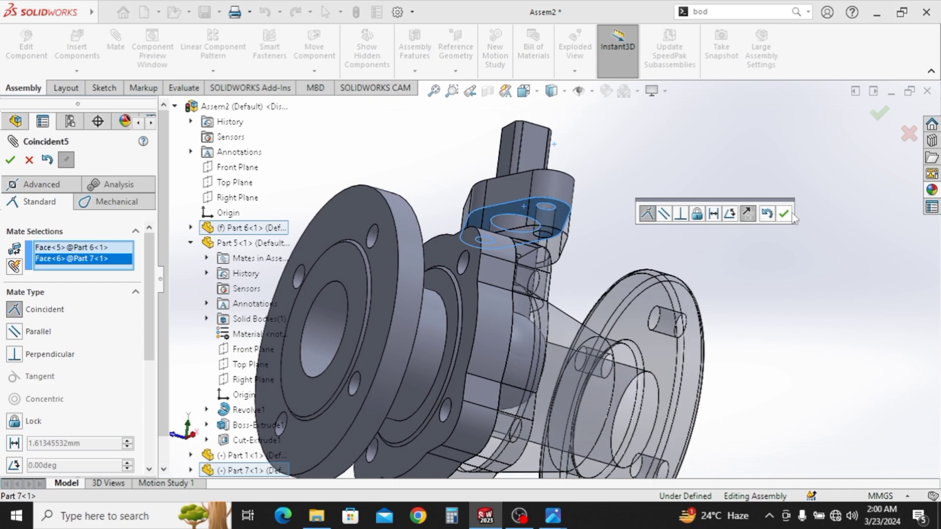
{"action": "left_click", "coordinate": [774, 215]}
Add a Coincident mate between the upper face of Part 6's oval flange and the underside of Part 7
{"action": "middle_click_drag", "start_coordinate": [608, 188], "coordinate": [539, 210]}
{"action": "left_click", "coordinate": [540, 211]}
{"action": "middle_click_drag", "start_coordinate": [531, 255], "coordinate": [552, 122]}
{"action": "left_click", "coordinate": [552, 123]}
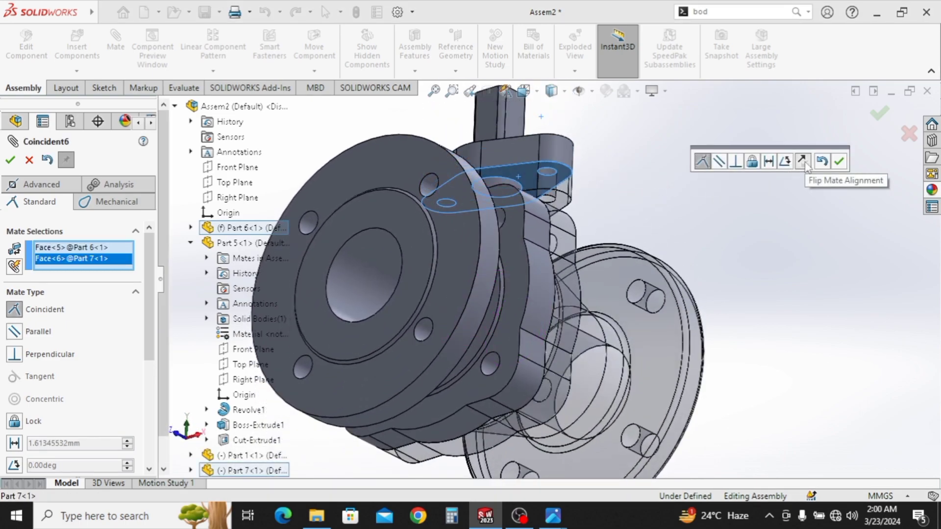
{"action": "left_click", "coordinate": [839, 160]}
{"action": "middle_click_drag", "start_coordinate": [608, 274], "coordinate": [552, 346]}
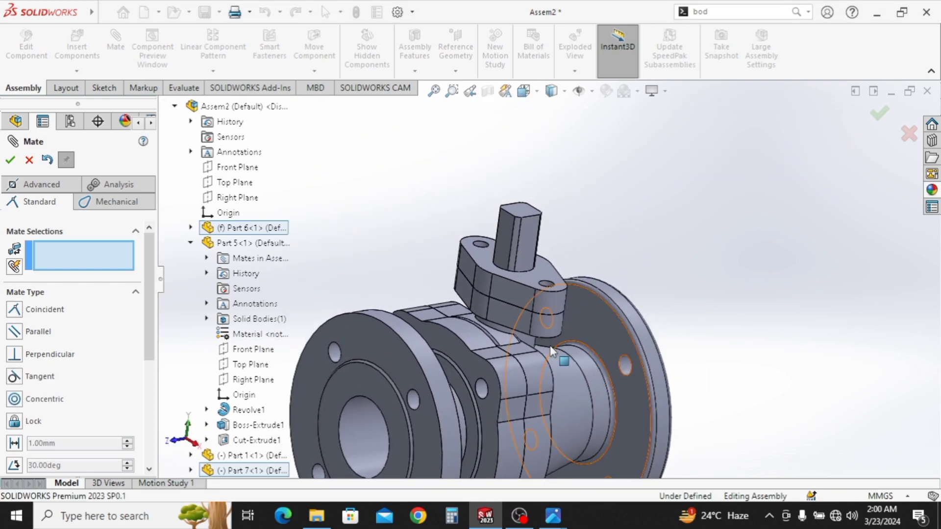
Insert Part 4 from the ZS Assembly folder into the assembly, above the square end of the Part 1 stem
{"action": "key", "text": "Escape"}
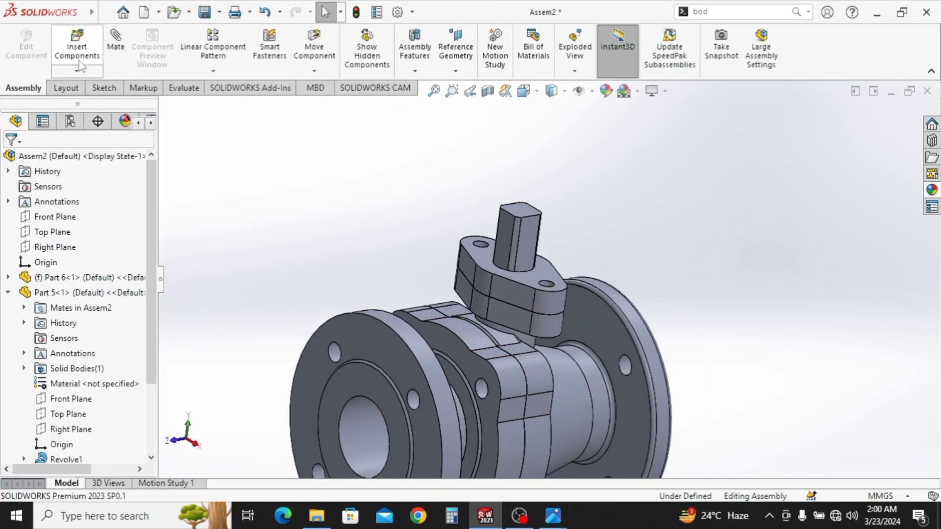
{"action": "left_click", "coordinate": [77, 49]}
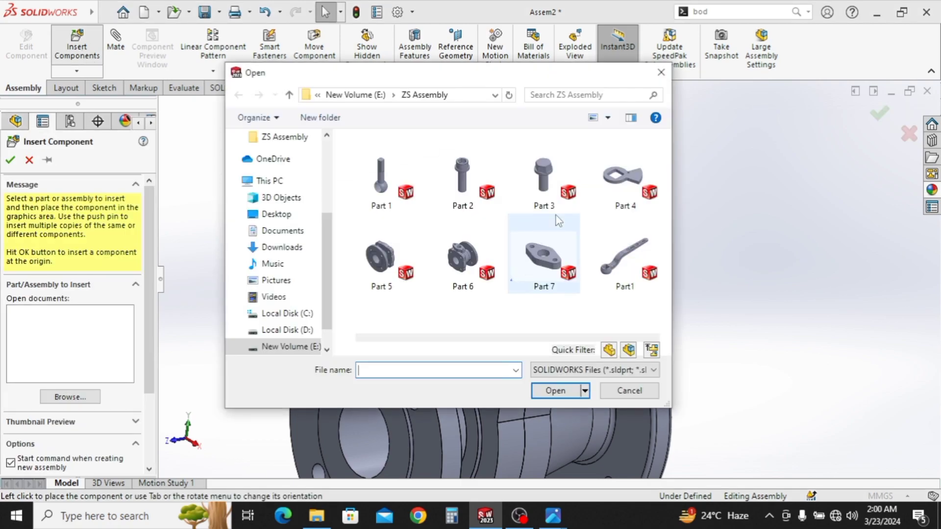
{"action": "left_click", "coordinate": [609, 190]}
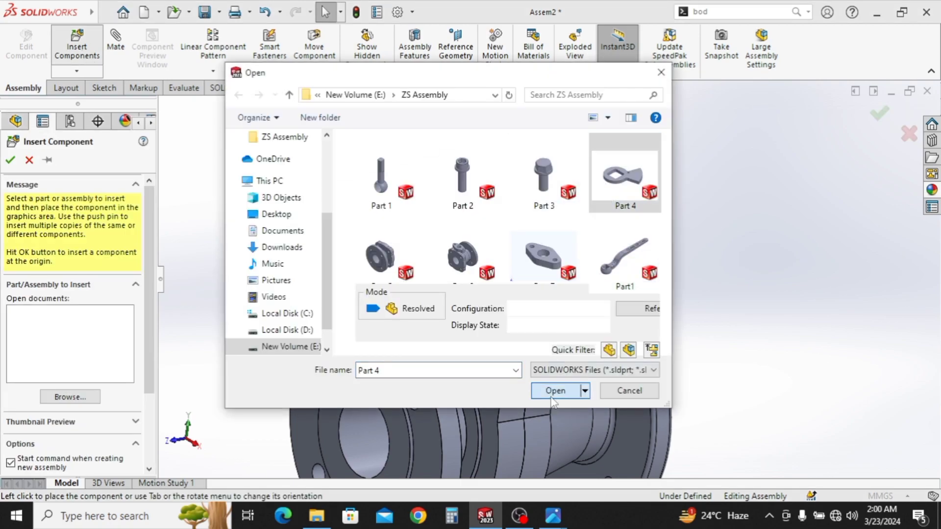
{"action": "left_click", "coordinate": [551, 392]}
{"action": "scroll", "coordinate": [539, 210], "scroll_direction": "down", "scroll_amount": 5}
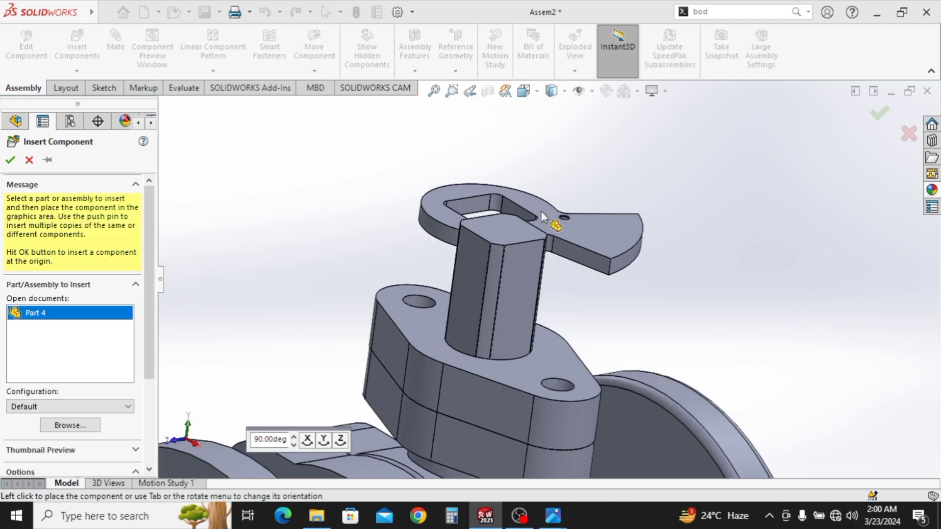
{"action": "left_click", "coordinate": [573, 213]}
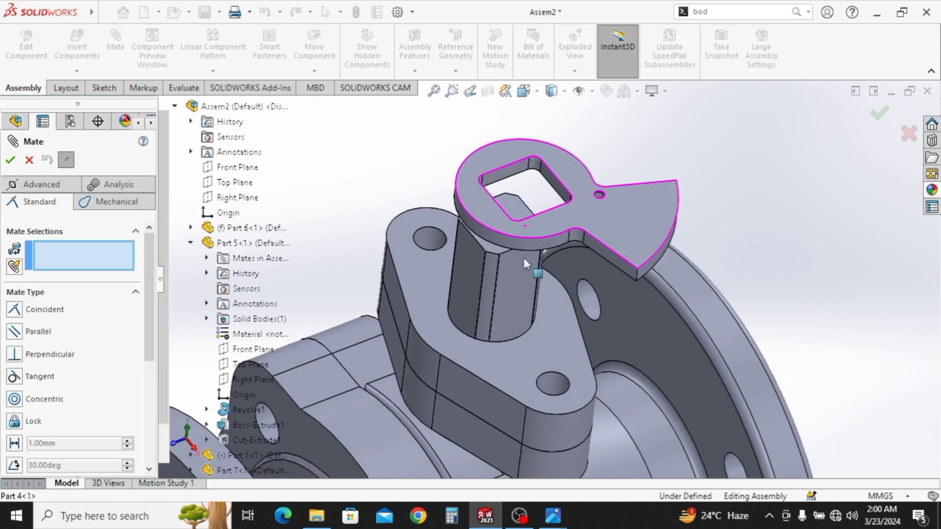
Add Coincident mates between two inner faces of Part 4's square hole and the matching flat faces of the Part 1 stem
{"action": "left_click", "coordinate": [495, 273]}
{"action": "middle_click_drag", "start_coordinate": [494, 268], "coordinate": [389, 252]}
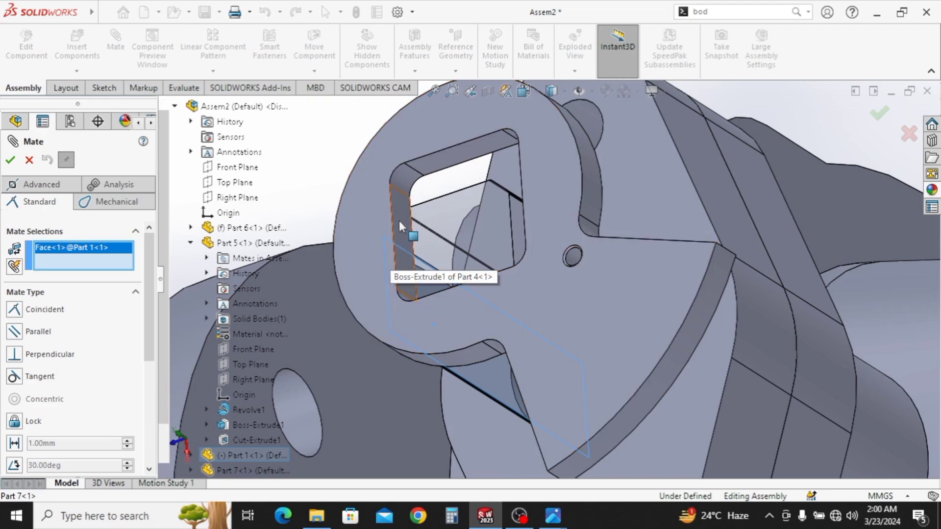
{"action": "left_click", "coordinate": [399, 220]}
{"action": "left_click", "coordinate": [423, 319]}
{"action": "left_click", "coordinate": [439, 192]}
{"action": "middle_click_drag", "start_coordinate": [441, 278], "coordinate": [415, 251]}
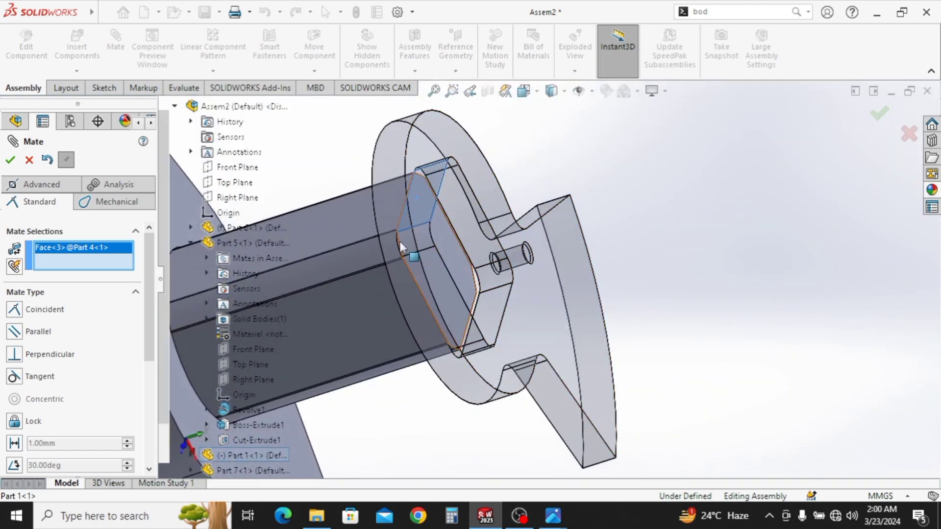
{"action": "left_click", "coordinate": [358, 224]}
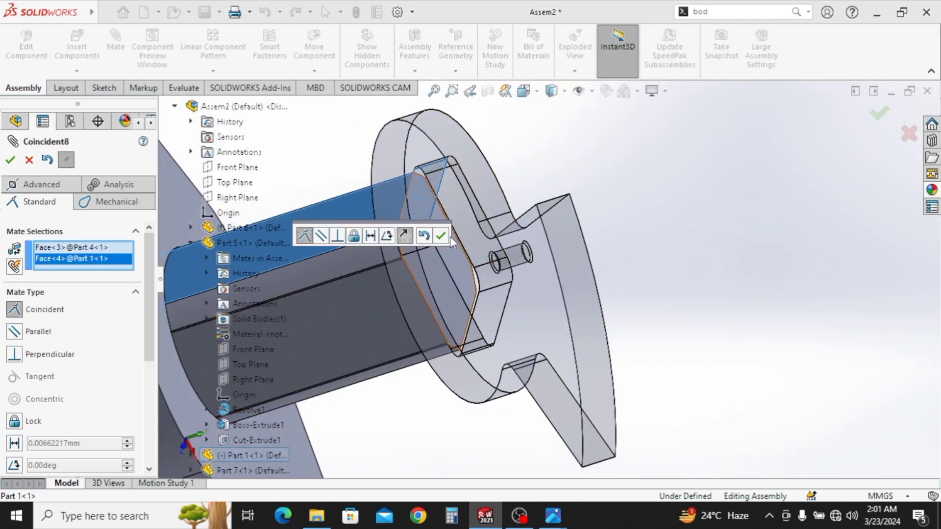
{"action": "left_click", "coordinate": [439, 234]}
Make Part 4's underside coincident with the upper face of Part 7 and turn Part 4 together with the stem
{"action": "scroll", "coordinate": [457, 294], "scroll_direction": "up", "scroll_amount": 5}
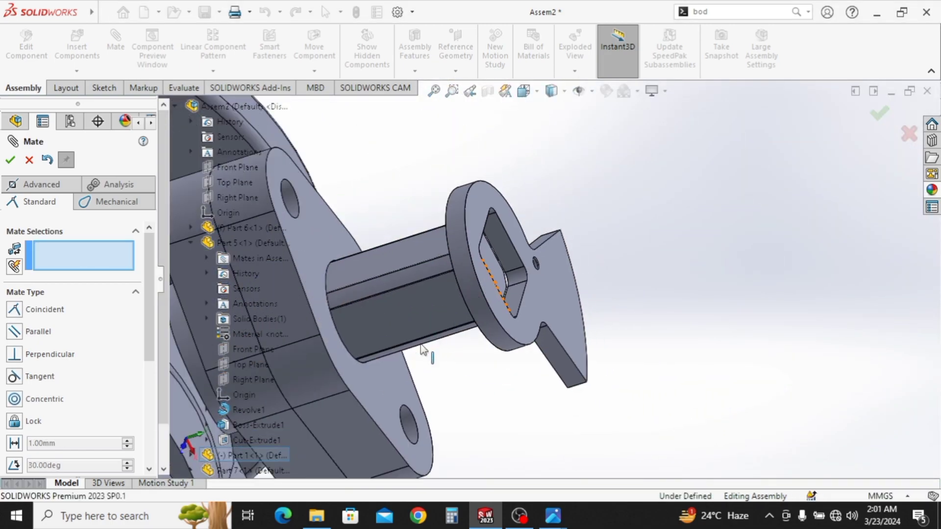
{"action": "left_click", "coordinate": [383, 392]}
{"action": "left_click", "coordinate": [419, 401]}
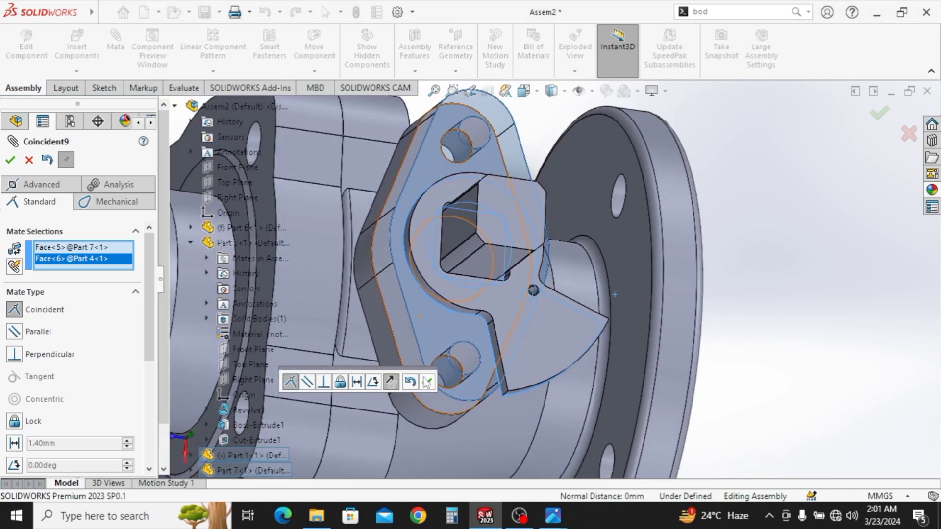
{"action": "left_click", "coordinate": [427, 381]}
{"action": "left_click_drag", "start_coordinate": [500, 363], "coordinate": [577, 360]}
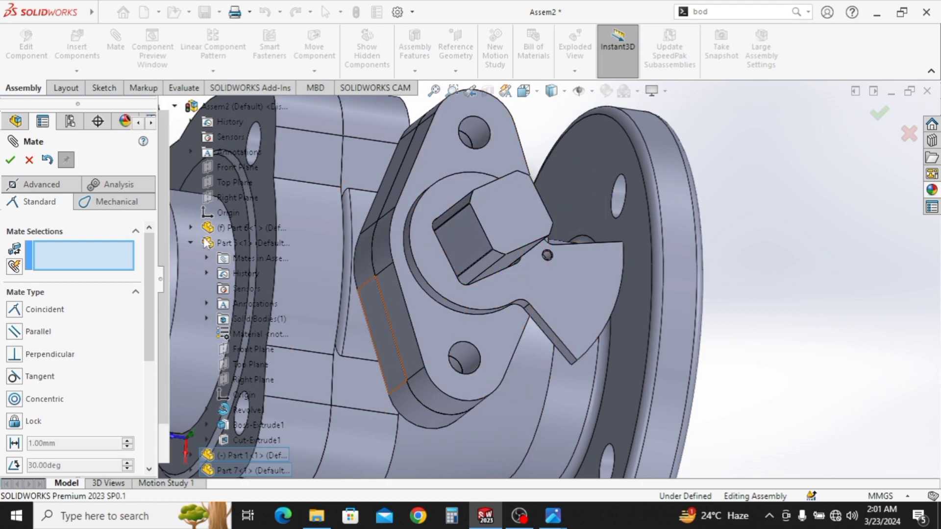
{"action": "left_click", "coordinate": [10, 160]}
{"action": "scroll", "coordinate": [422, 307], "scroll_direction": "up", "scroll_amount": 3}
{"action": "middle_click_drag", "start_coordinate": [523, 354], "coordinate": [562, 205]}
{"action": "scroll", "coordinate": [558, 267], "scroll_direction": "up", "scroll_amount": 3}
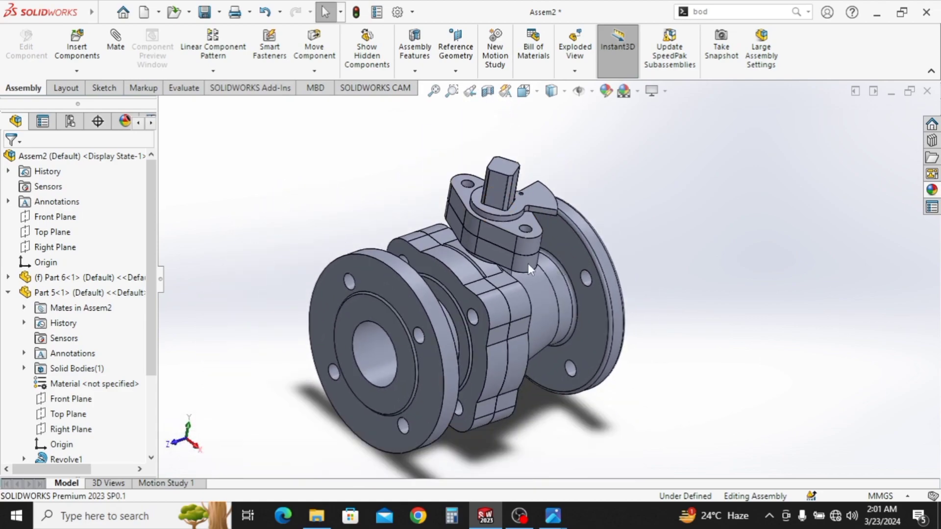
Insert the Part1 handle from the ZS Assembly folder into the assembly, just above the top of the stem
{"action": "left_click", "coordinate": [77, 47]}
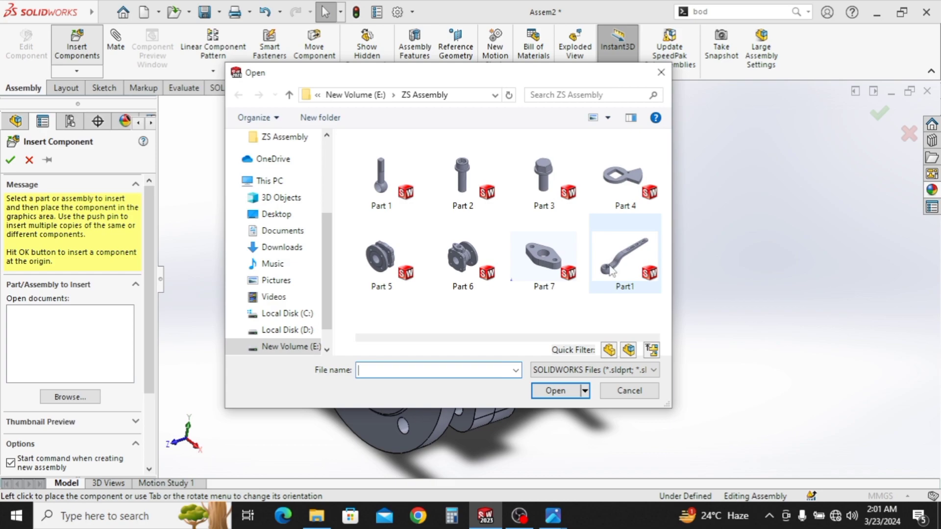
{"action": "left_click", "coordinate": [619, 263]}
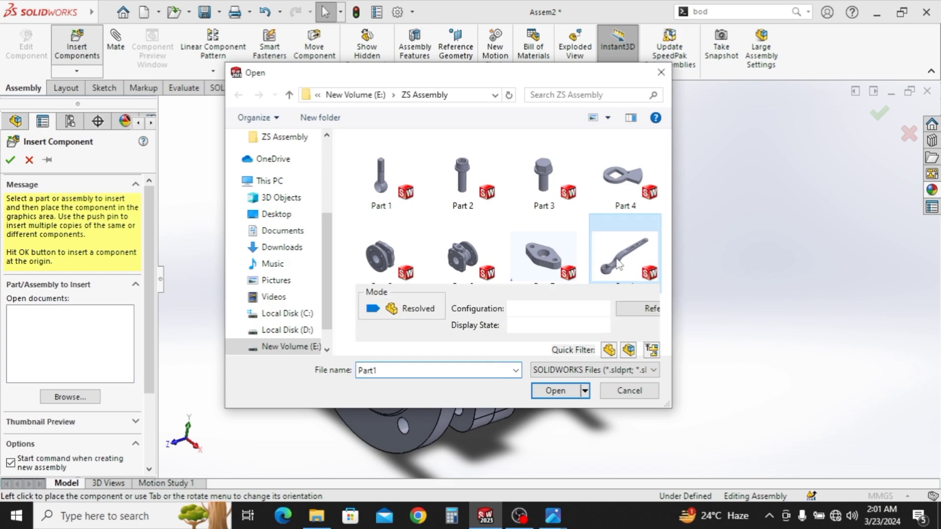
{"action": "left_click", "coordinate": [555, 391]}
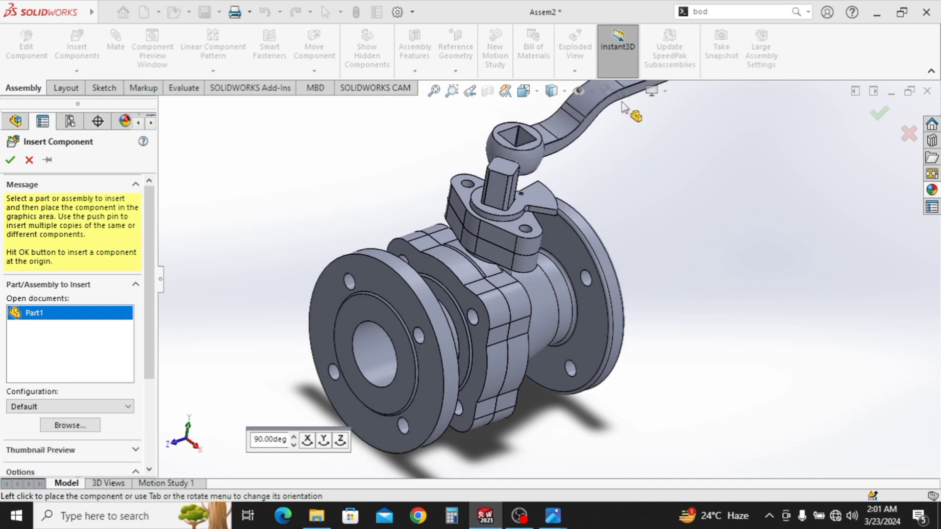
{"action": "left_click", "coordinate": [580, 149]}
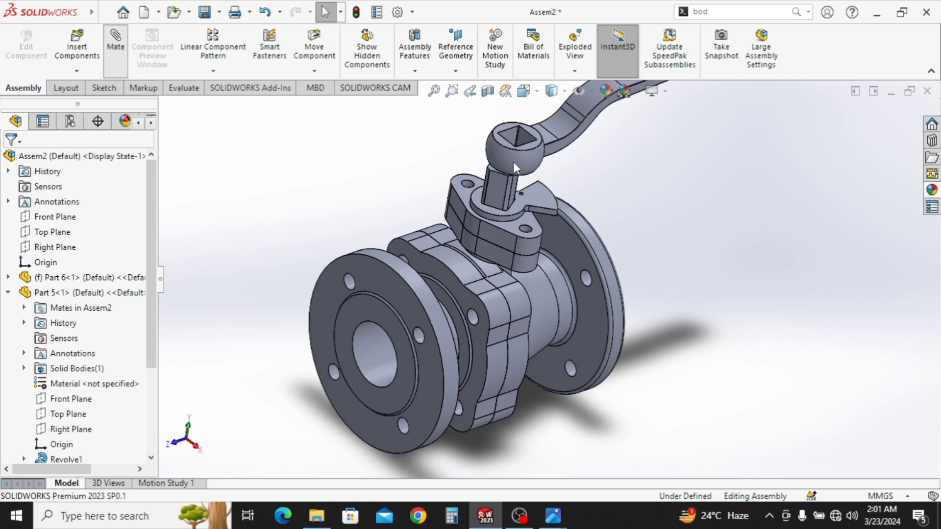
Add Coincident mates between two inner faces of the Part1 handle's square hole and the matching flats of the Part 1 stem
{"action": "scroll", "coordinate": [500, 201], "scroll_direction": "down", "scroll_amount": 4}
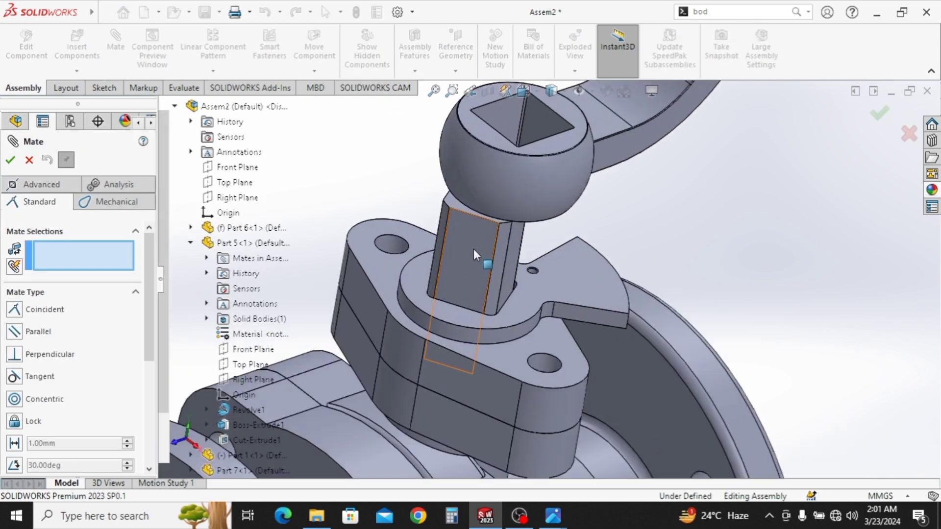
{"action": "left_click", "coordinate": [473, 249]}
{"action": "middle_click_drag", "start_coordinate": [473, 249], "coordinate": [464, 269]}
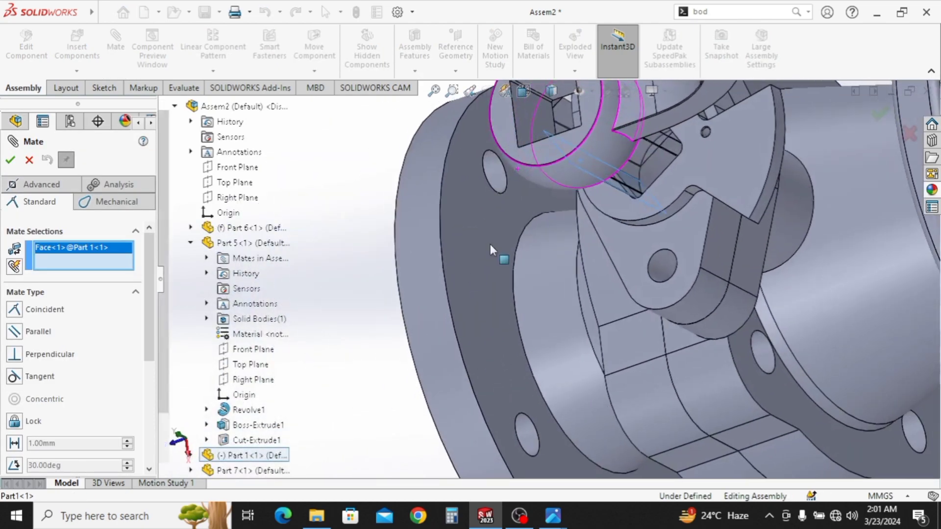
{"action": "left_click", "coordinate": [531, 114]}
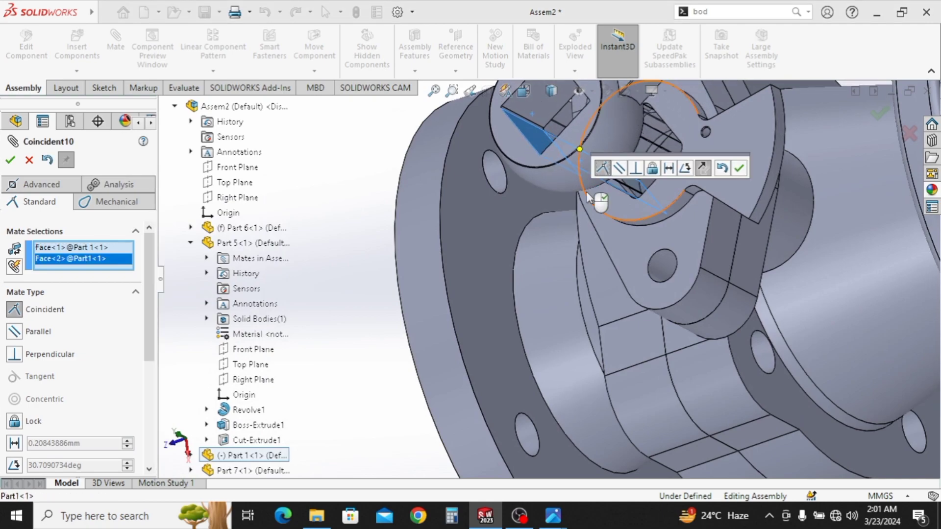
{"action": "scroll", "coordinate": [587, 197], "scroll_direction": "up", "scroll_amount": 1}
{"action": "left_click", "coordinate": [738, 169]}
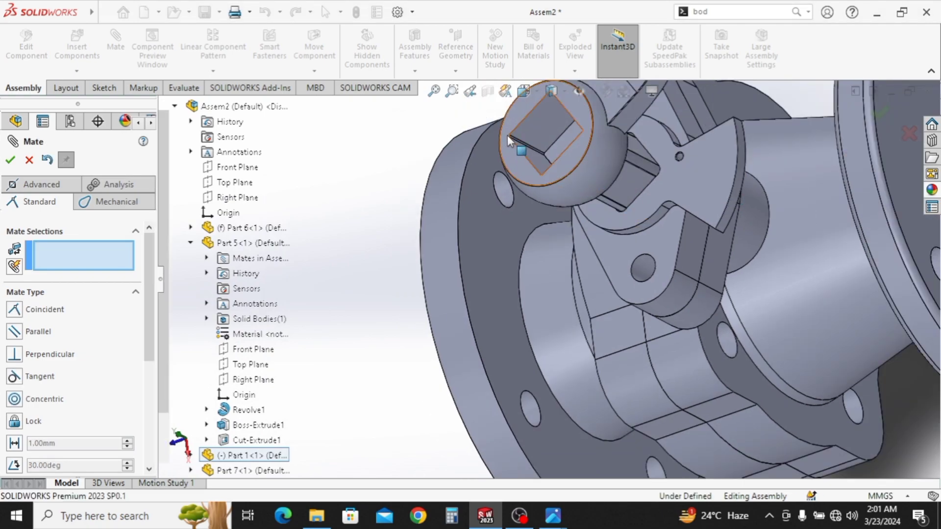
{"action": "left_click", "coordinate": [533, 130]}
{"action": "middle_click_drag", "start_coordinate": [575, 208], "coordinate": [642, 145]}
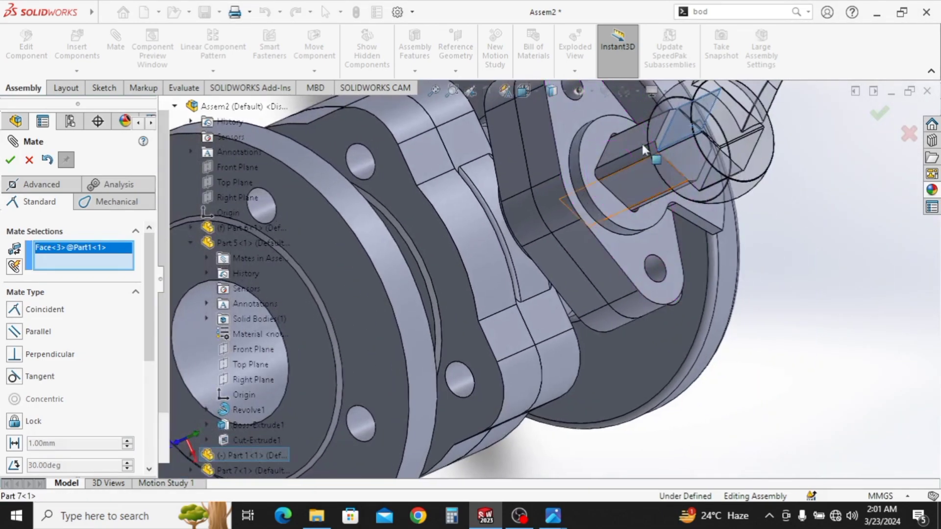
{"action": "left_click", "coordinate": [639, 143]}
{"action": "left_click", "coordinate": [893, 148]}
Add a Coincident mate between Part 4's upper face and the flat underside of the Part1 handle's rounded hub
{"action": "left_click", "coordinate": [719, 231]}
{"action": "middle_click_drag", "start_coordinate": [720, 231], "coordinate": [629, 425]}
{"action": "scroll", "coordinate": [704, 77], "scroll_direction": "down", "scroll_amount": 1}
{"action": "scroll", "coordinate": [602, 295], "scroll_direction": "up", "scroll_amount": 3}
{"action": "middle_click_drag", "start_coordinate": [602, 295], "coordinate": [612, 170]}
{"action": "scroll", "coordinate": [584, 258], "scroll_direction": "up", "scroll_amount": 3}
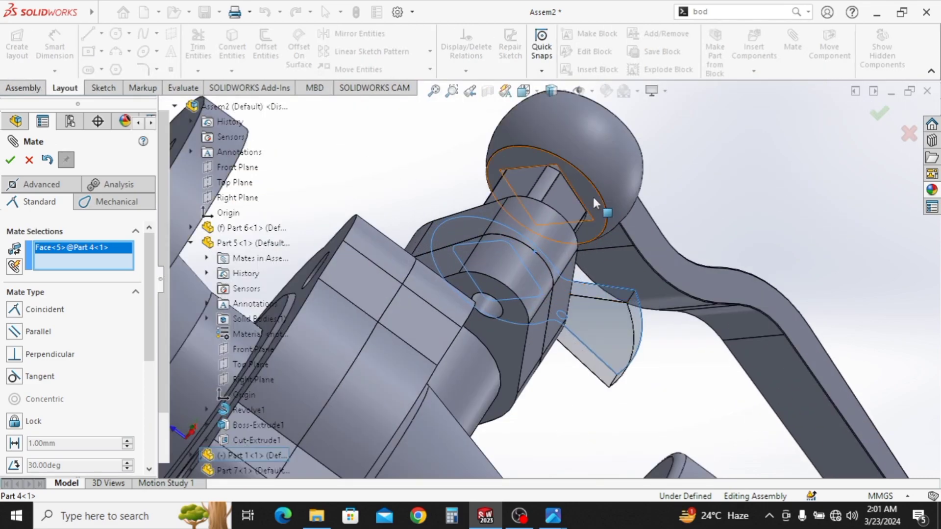
{"action": "left_click", "coordinate": [596, 256]}
{"action": "left_click", "coordinate": [774, 238]}
{"action": "middle_click_drag", "start_coordinate": [569, 210], "coordinate": [541, 339]}
{"action": "left_click", "coordinate": [9, 160]}
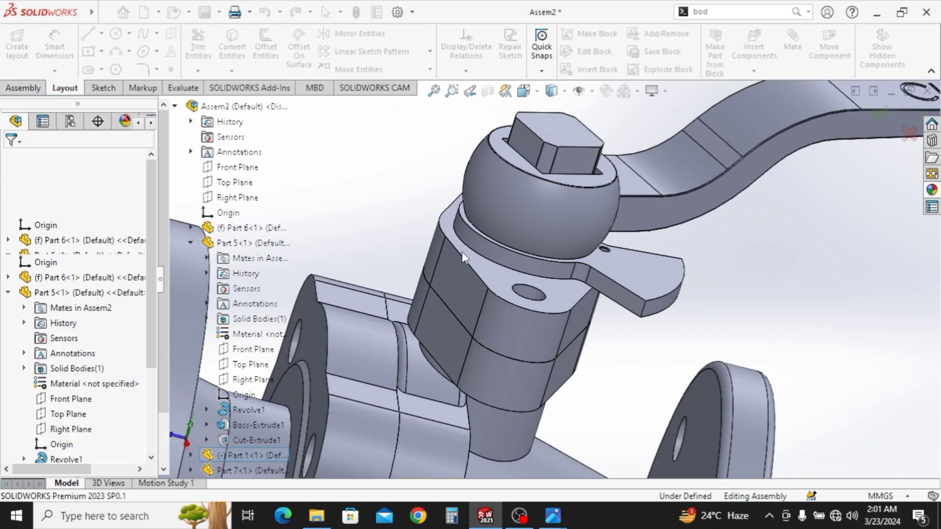
{"action": "scroll", "coordinate": [461, 252], "scroll_direction": "down", "scroll_amount": 5}
{"action": "middle_click_drag", "start_coordinate": [582, 290], "coordinate": [533, 287]}
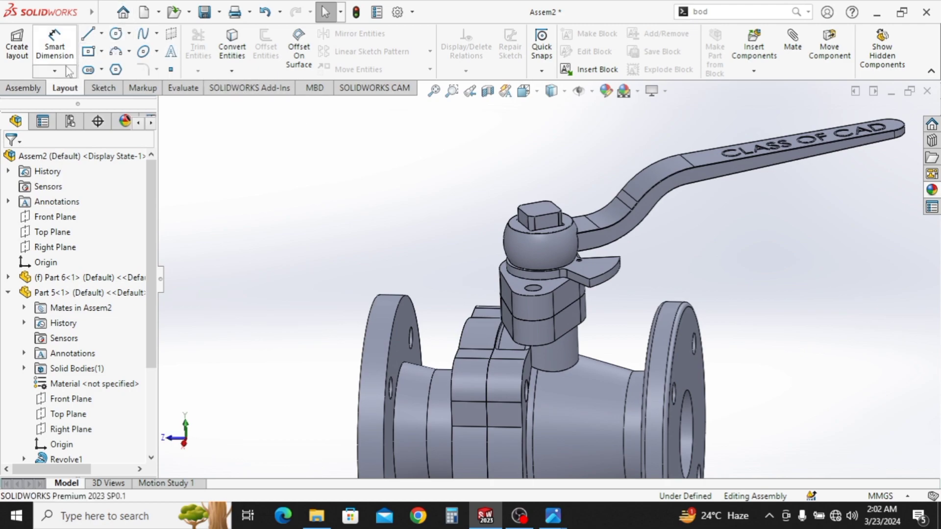
Insert the Part 2 bolt from the ZS Assembly folder into the assembly, beside the handle hub
{"action": "left_click", "coordinate": [23, 88]}
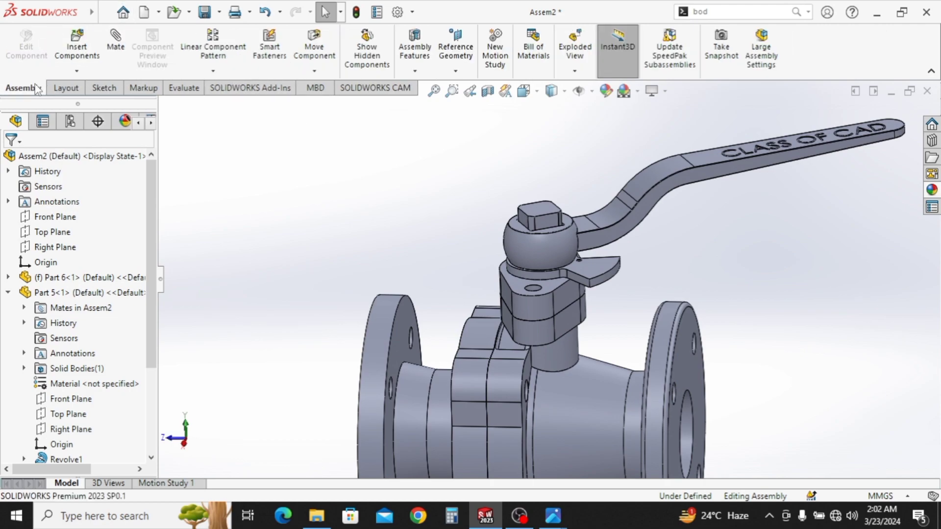
{"action": "left_click", "coordinate": [76, 47]}
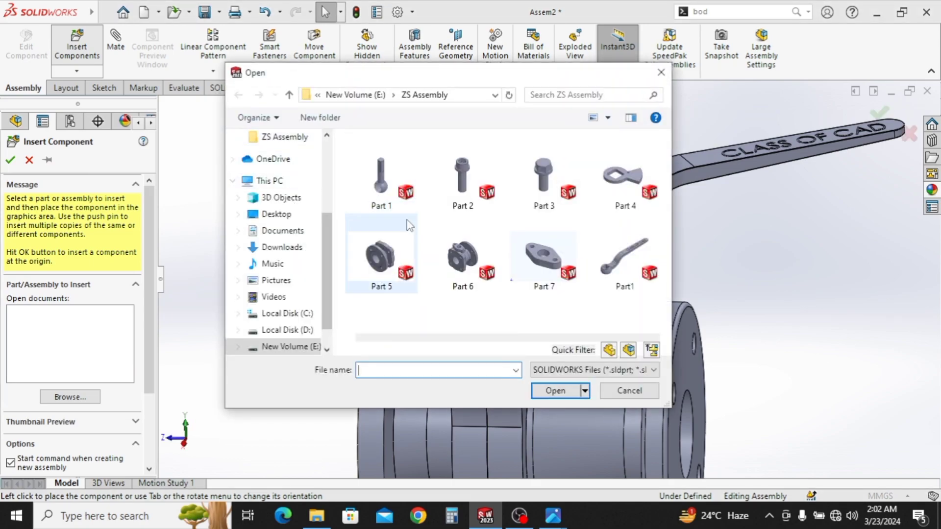
{"action": "left_click", "coordinate": [462, 181]}
{"action": "left_click", "coordinate": [557, 392]}
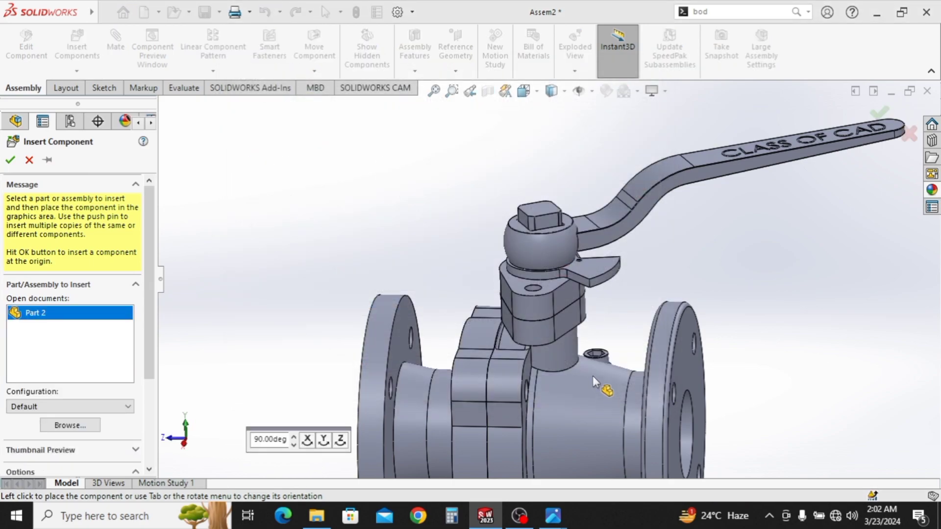
{"action": "left_click", "coordinate": [439, 223]}
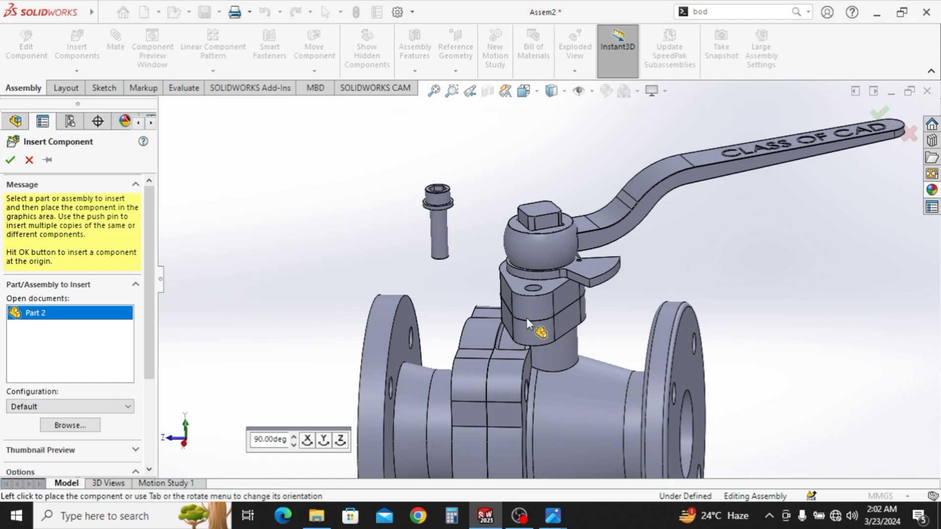
Add a Concentric mate between the Part 2 bolt's shank and the front bolt hole of Part 7
{"action": "middle_click_drag", "start_coordinate": [534, 320], "coordinate": [581, 351]}
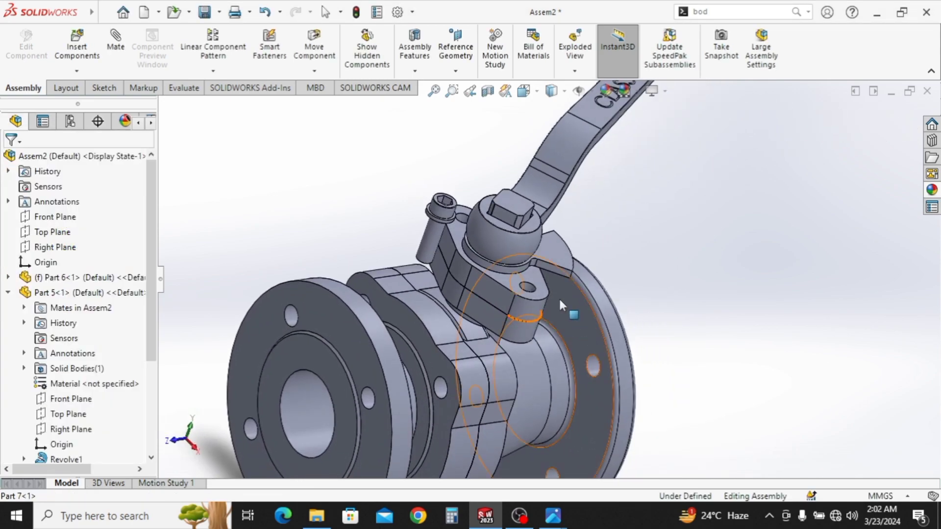
{"action": "scroll", "coordinate": [551, 287], "scroll_direction": "down", "scroll_amount": 4}
{"action": "left_click", "coordinate": [333, 197]}
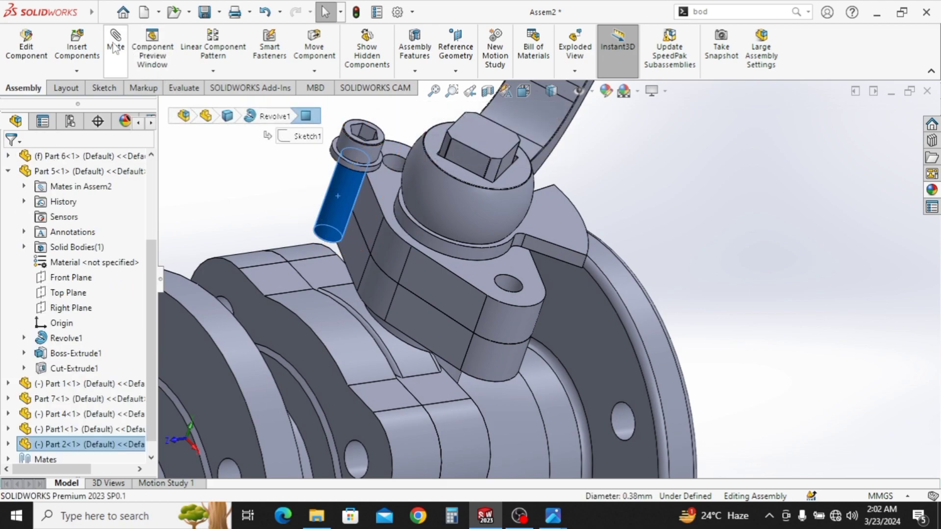
{"action": "left_click", "coordinate": [508, 282]}
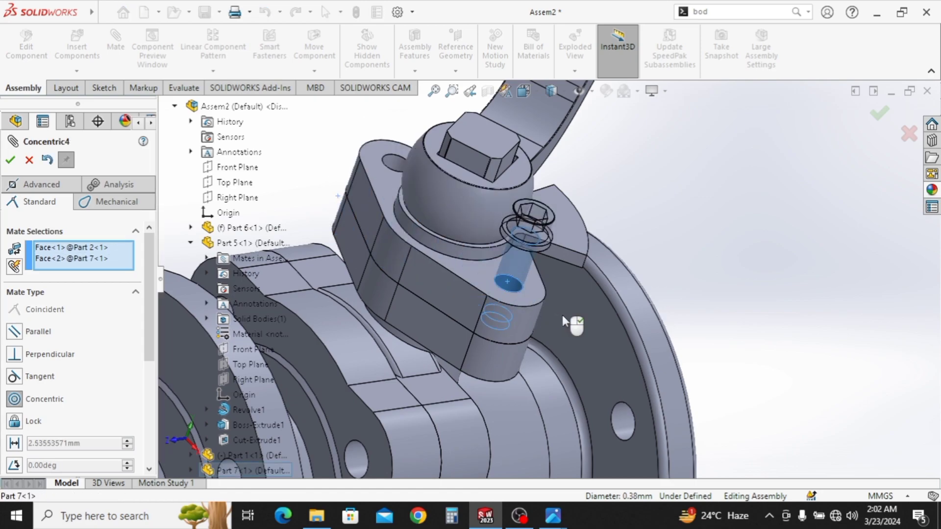
{"action": "left_click", "coordinate": [734, 338]}
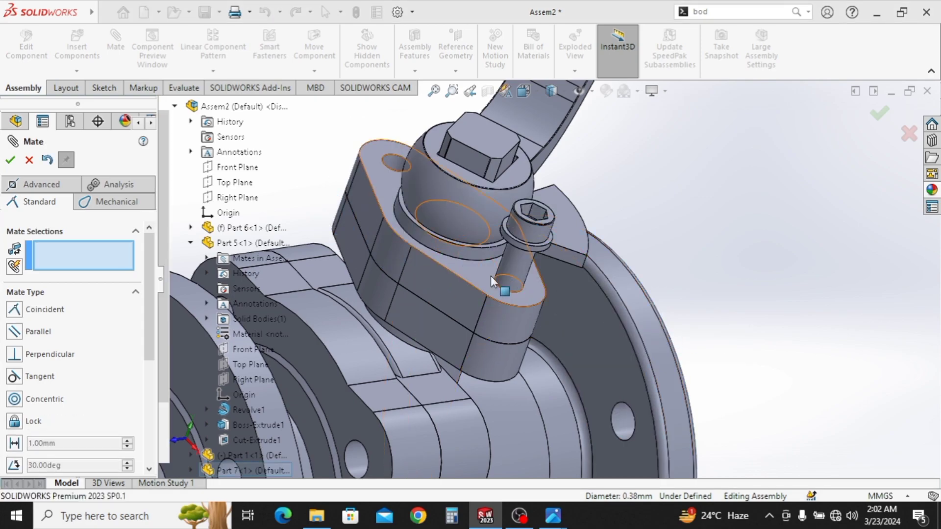
Add a Coincident mate between Part 7's upper face and the underside of the Part 2 bolt's head flange
{"action": "left_click", "coordinate": [505, 272]}
{"action": "middle_click_drag", "start_coordinate": [581, 287], "coordinate": [552, 250]}
{"action": "scroll", "coordinate": [545, 244], "scroll_direction": "down", "scroll_amount": 4}
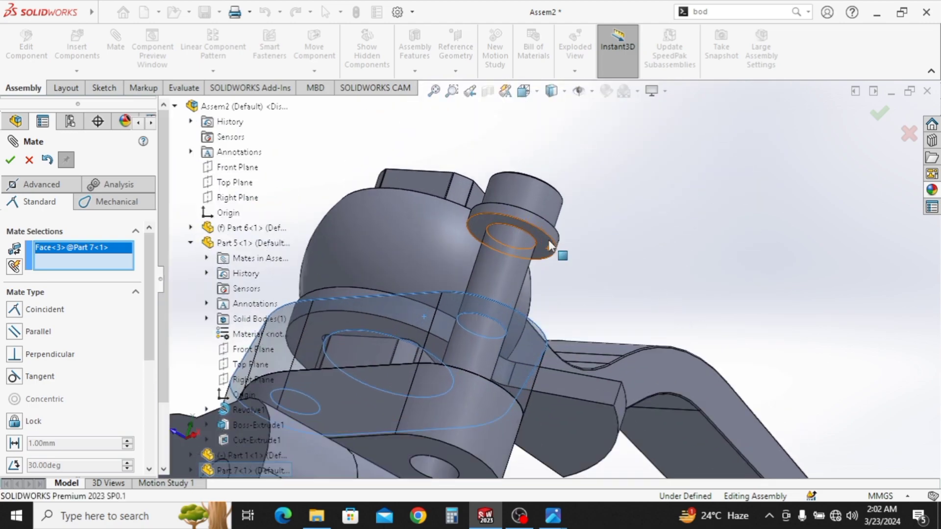
{"action": "left_click", "coordinate": [541, 244]}
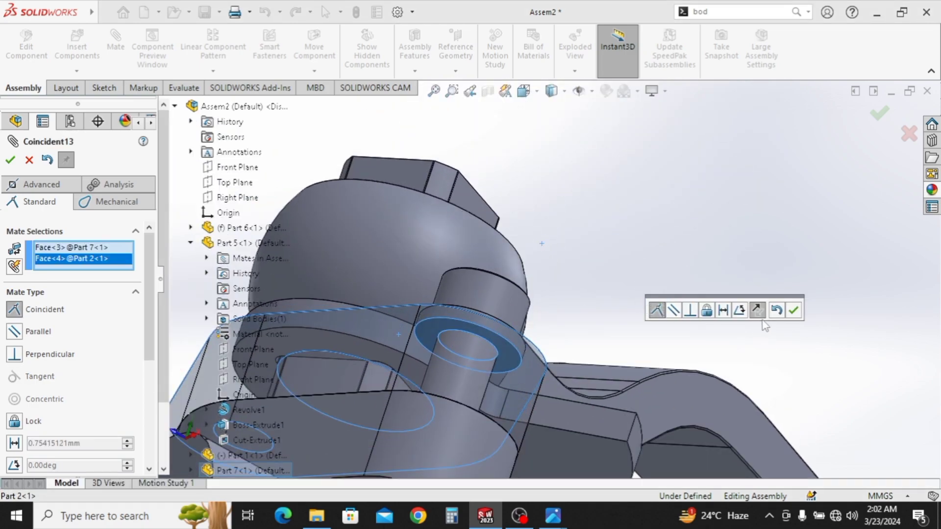
{"action": "left_click", "coordinate": [794, 312]}
{"action": "middle_click_drag", "start_coordinate": [551, 309], "coordinate": [560, 362]}
{"action": "middle_click_drag", "start_coordinate": [475, 325], "coordinate": [531, 325], "text": "ctrl"}
{"action": "scroll", "coordinate": [532, 311], "scroll_direction": "up", "scroll_amount": 3}
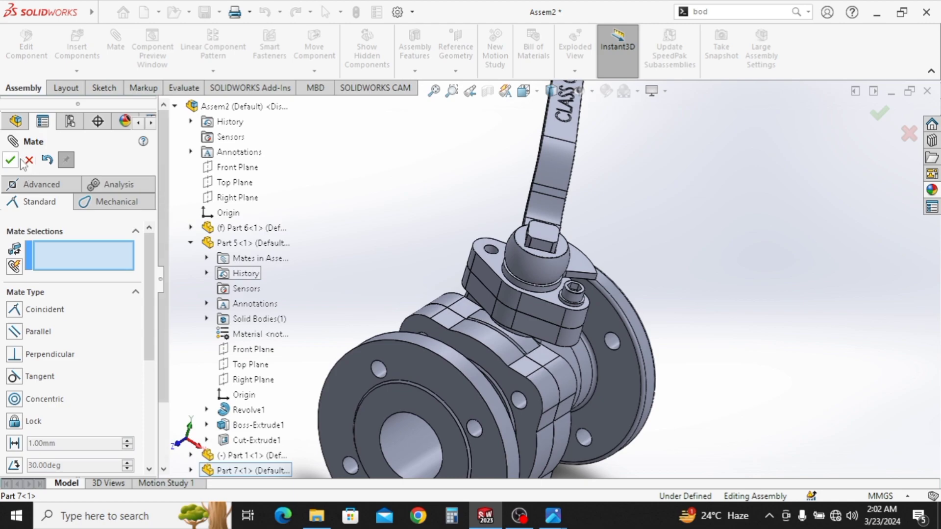
Place a second copy of the Part 2 bolt in the free space beside the handle and Part 7
{"action": "key", "text": "Escape"}
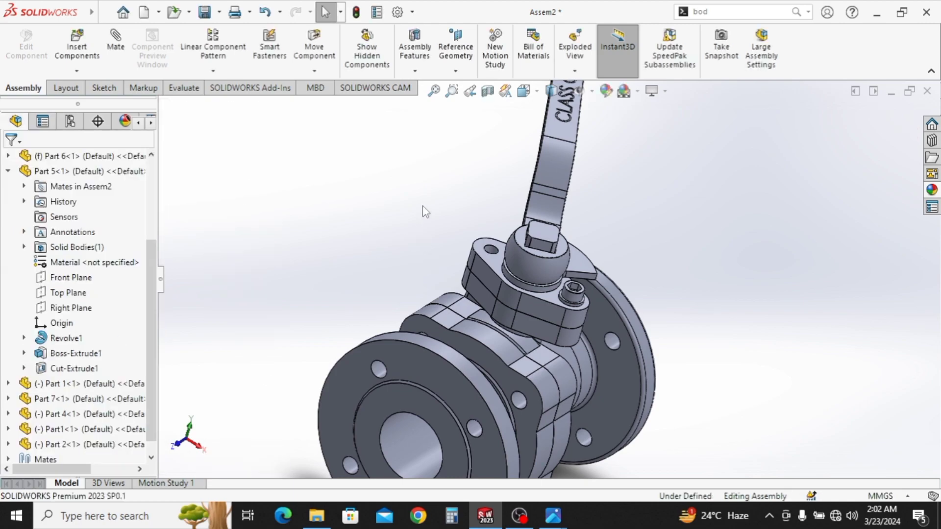
{"action": "left_click", "coordinate": [575, 302]}
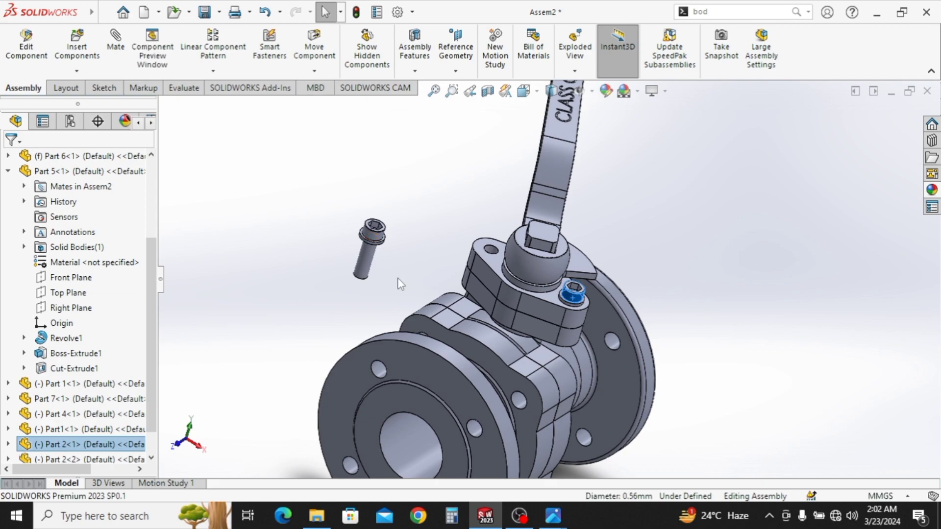
{"action": "left_click", "coordinate": [77, 47]}
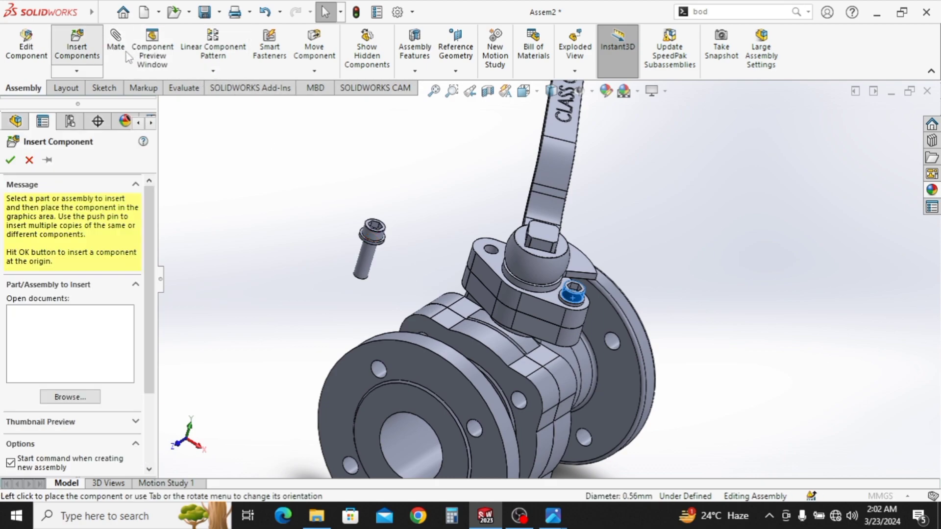
{"action": "key", "text": "Escape"}
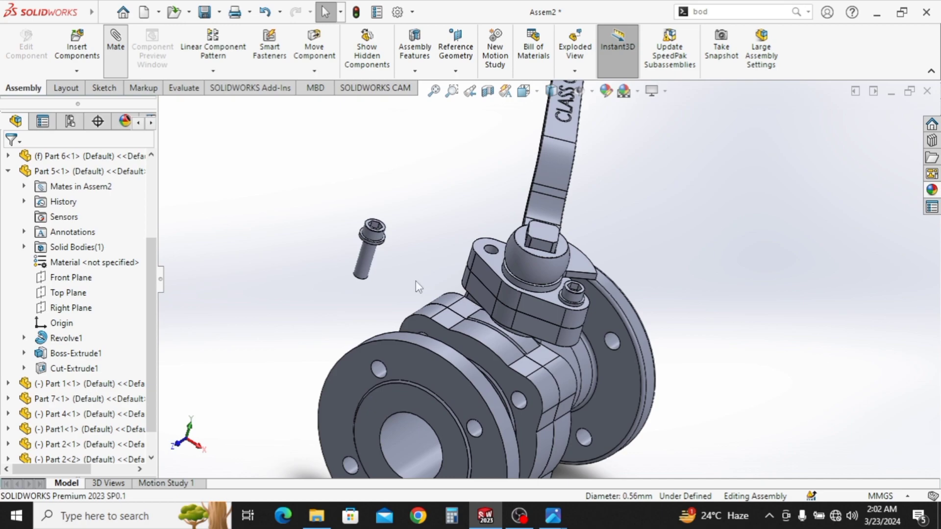
Add a Concentric mate between the copied Part 2 bolt's shank and the empty rear bolt hole of Part 7
{"action": "left_click", "coordinate": [367, 267]}
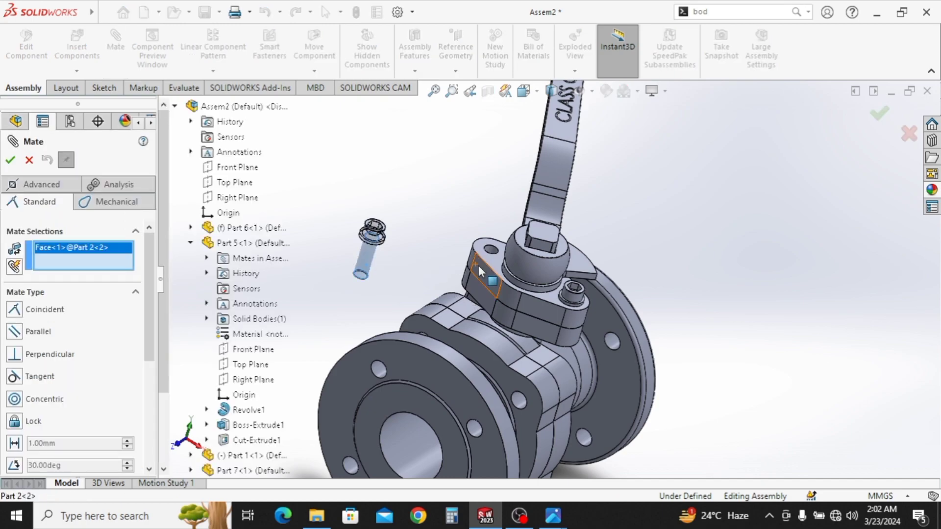
{"action": "scroll", "coordinate": [480, 260], "scroll_direction": "down", "scroll_amount": 4}
{"action": "left_click", "coordinate": [519, 240]}
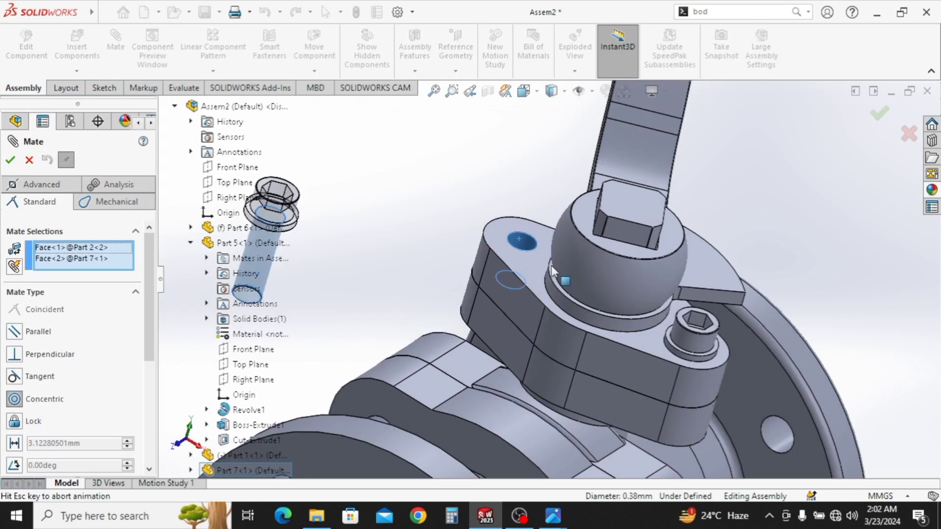
{"action": "left_click", "coordinate": [785, 226]}
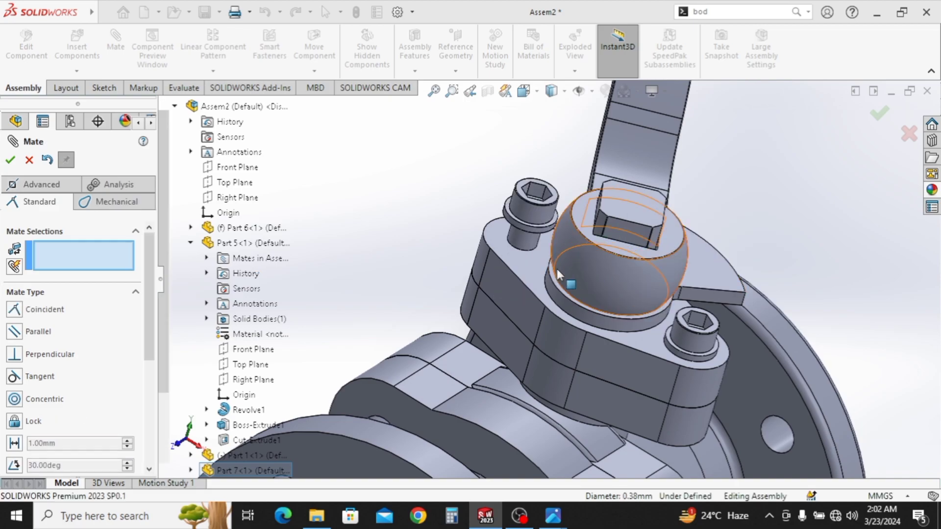
Add a Coincident mate between Part 7's upper face and the underside of the second Part 2 bolt's head flange
{"action": "left_click", "coordinate": [533, 276]}
{"action": "middle_click_drag", "start_coordinate": [533, 276], "coordinate": [564, 199]}
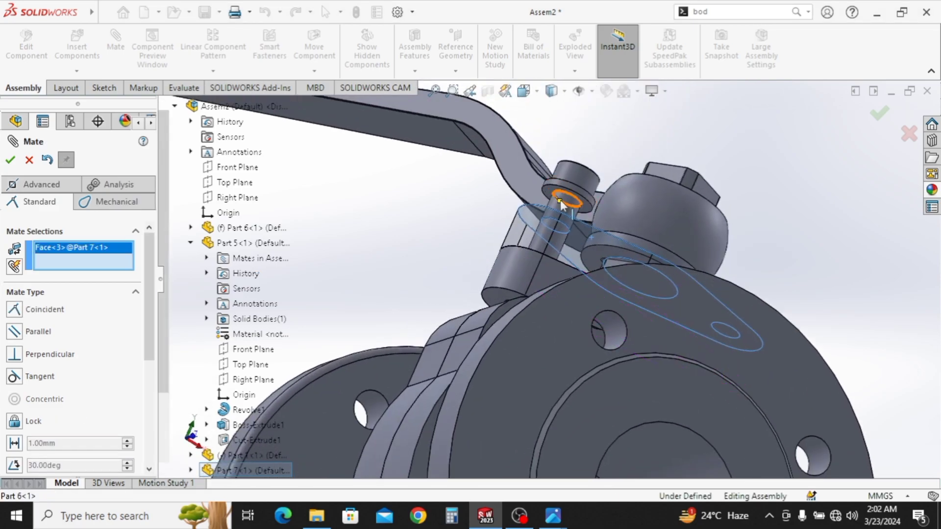
{"action": "scroll", "coordinate": [563, 195], "scroll_direction": "down", "scroll_amount": 4}
{"action": "left_click", "coordinate": [542, 193]}
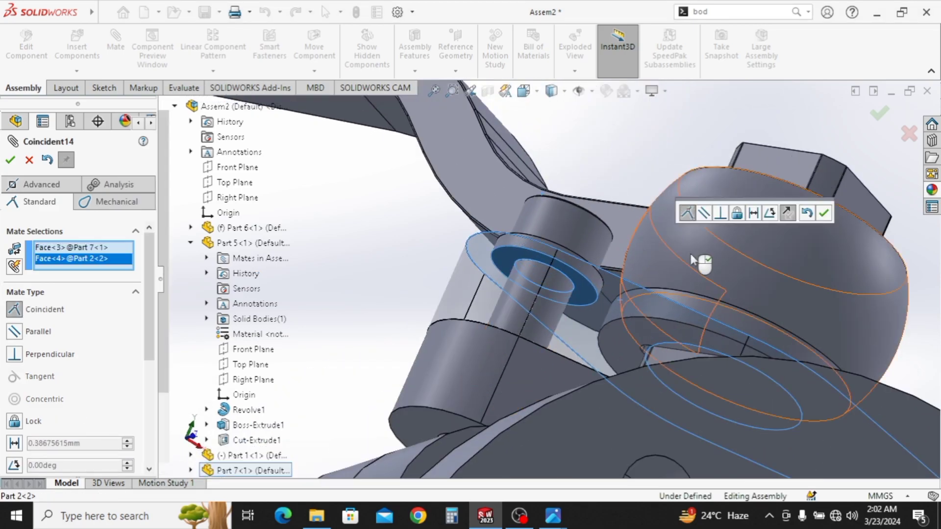
{"action": "left_click", "coordinate": [824, 213]}
{"action": "scroll", "coordinate": [552, 279], "scroll_direction": "up", "scroll_amount": 8}
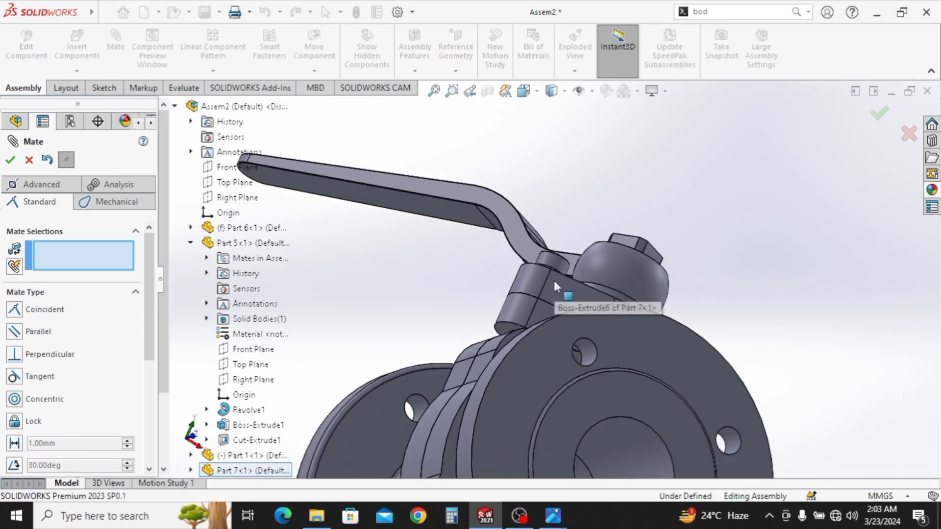
{"action": "middle_click_drag", "start_coordinate": [579, 322], "coordinate": [463, 342]}
{"action": "middle_click_drag", "start_coordinate": [713, 348], "coordinate": [555, 328], "text": "ctrl"}
{"action": "middle_click_drag", "start_coordinate": [612, 356], "coordinate": [648, 271]}
{"action": "middle_click_drag", "start_coordinate": [595, 303], "coordinate": [580, 301]}
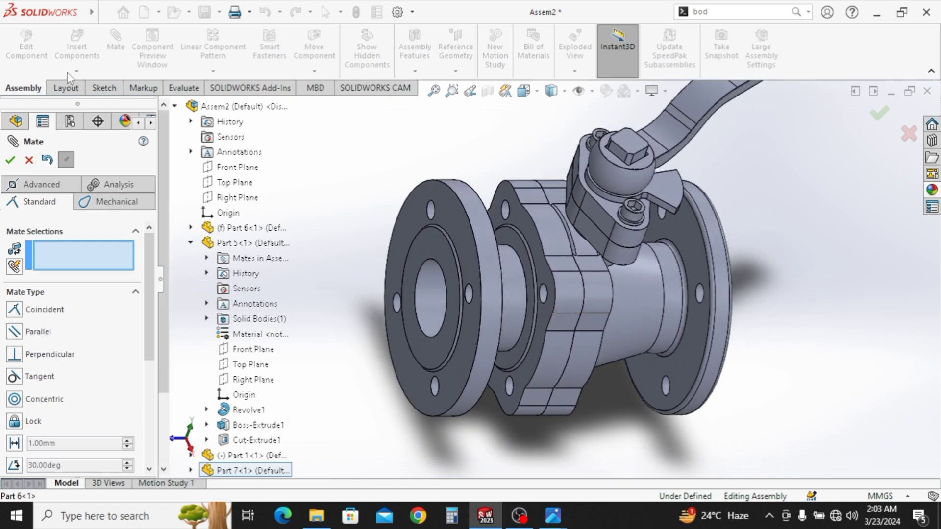
Insert the Part 3 hex bolt from the ZS Assembly folder into the assembly, above the Part 5 end flange
{"action": "key", "text": "Escape"}
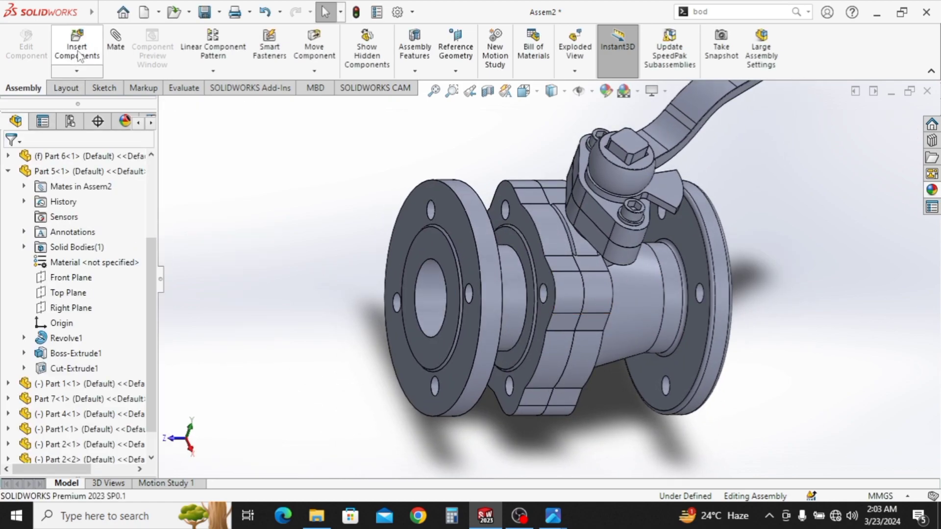
{"action": "left_click", "coordinate": [81, 57]}
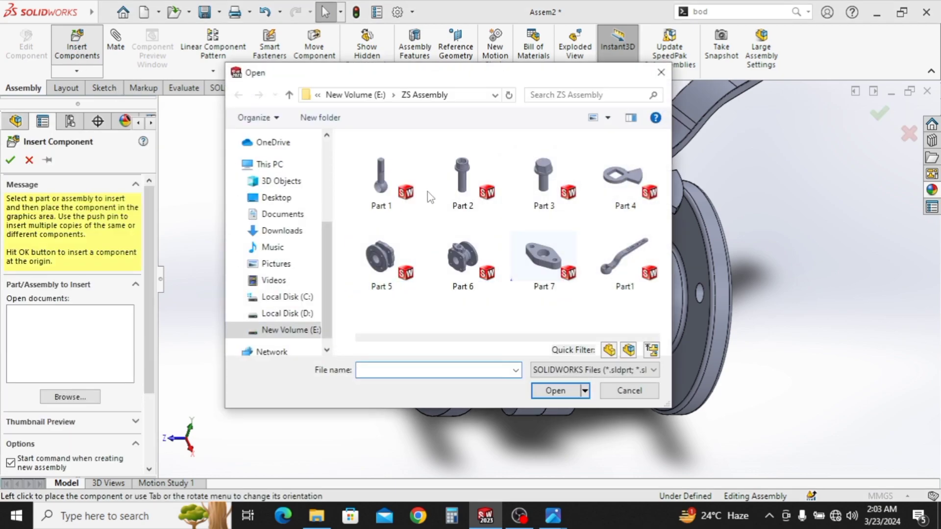
{"action": "left_click", "coordinate": [530, 199]}
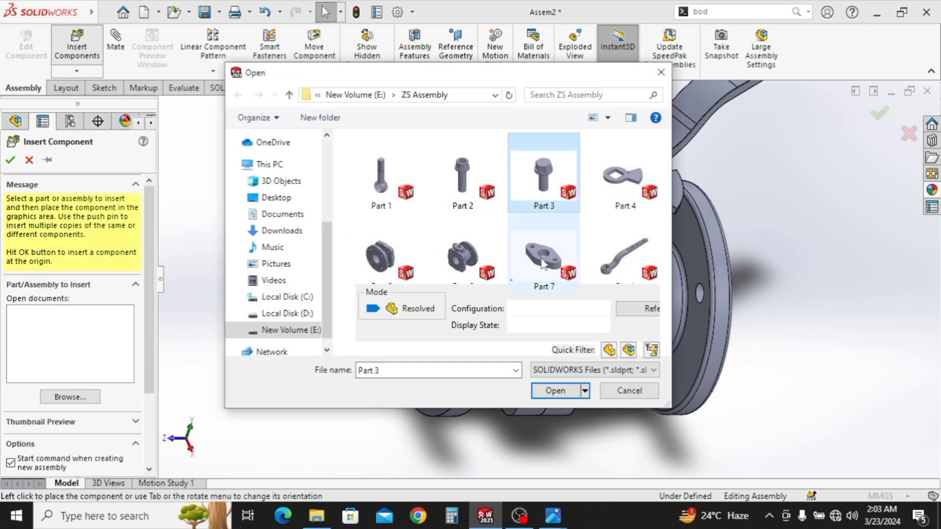
{"action": "left_click", "coordinate": [564, 393]}
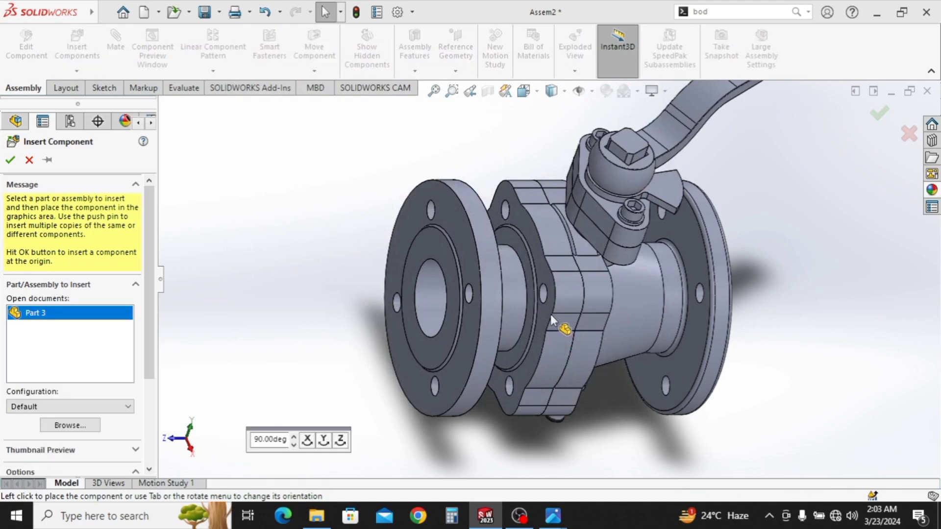
{"action": "left_click", "coordinate": [447, 144]}
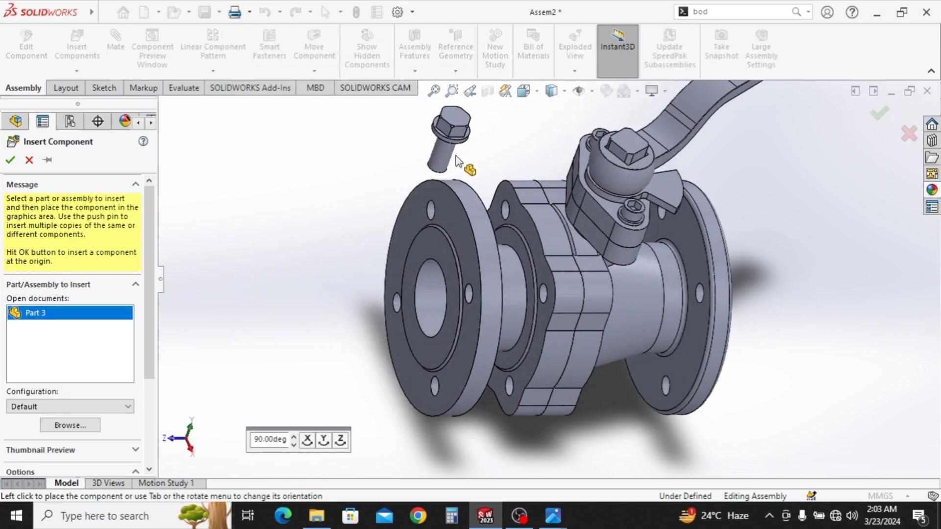
Add a Concentric mate between Part 5's upper body-flange bolt hole and the Part 3 bolt's shank, with the mate alignment flipped
{"action": "scroll", "coordinate": [513, 204], "scroll_direction": "down", "scroll_amount": 4}
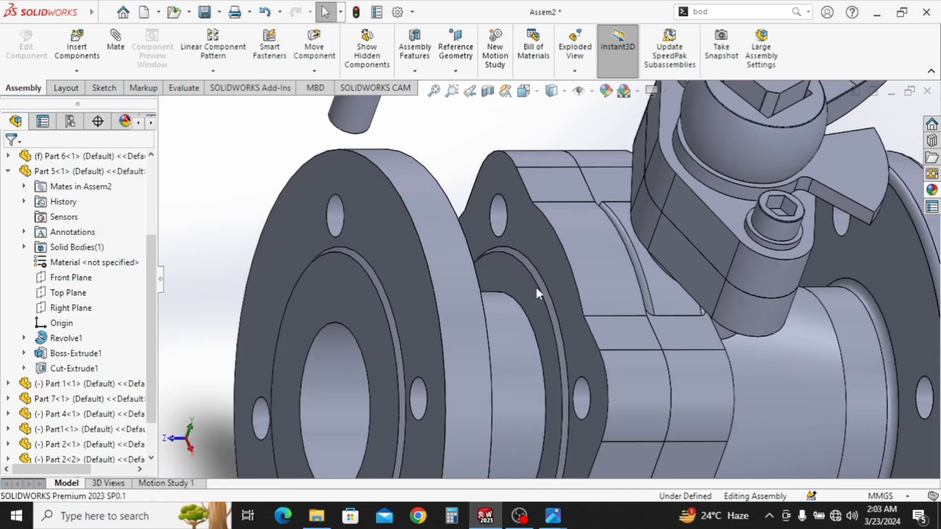
{"action": "scroll", "coordinate": [389, 180], "scroll_direction": "up", "scroll_amount": 3}
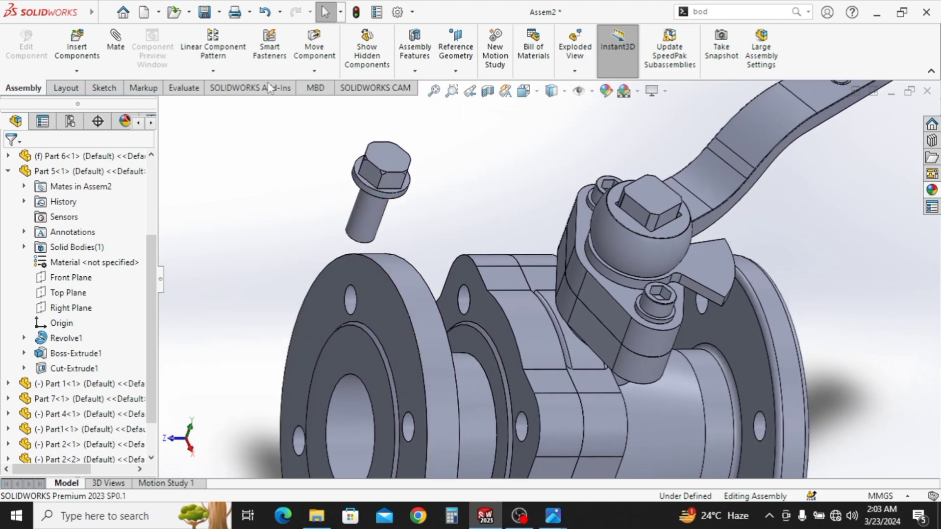
{"action": "left_click", "coordinate": [464, 300]}
{"action": "left_click", "coordinate": [372, 226]}
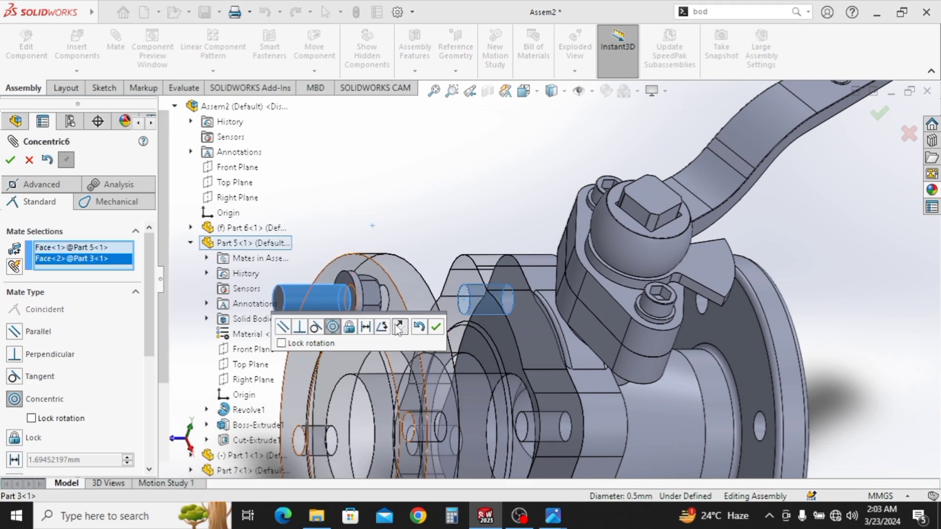
{"action": "left_click", "coordinate": [398, 328]}
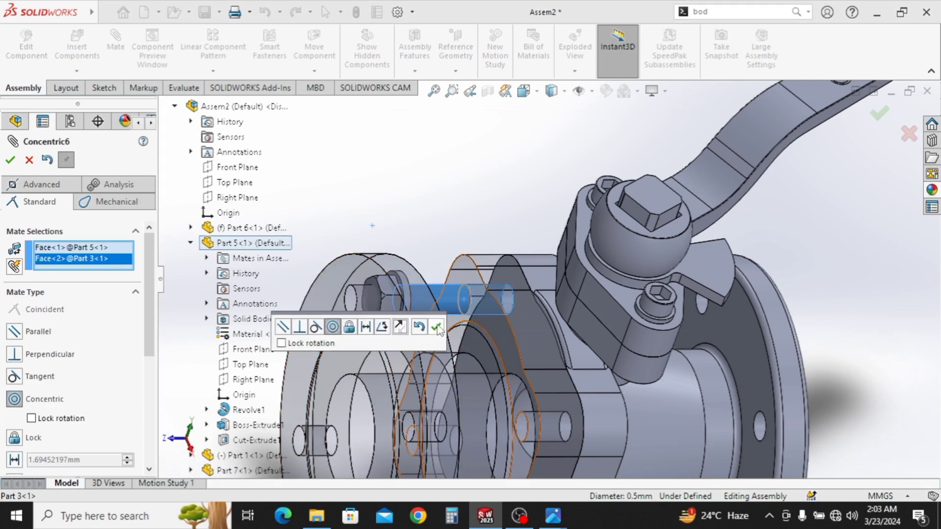
{"action": "left_click", "coordinate": [436, 326]}
Add a Coincident mate between Part 5's bolting face and the underside of the Part 3 bolt's head flange, then finish mating
{"action": "left_click", "coordinate": [483, 317]}
{"action": "middle_click_drag", "start_coordinate": [472, 301], "coordinate": [425, 324]}
{"action": "scroll", "coordinate": [416, 299], "scroll_direction": "down", "scroll_amount": 4}
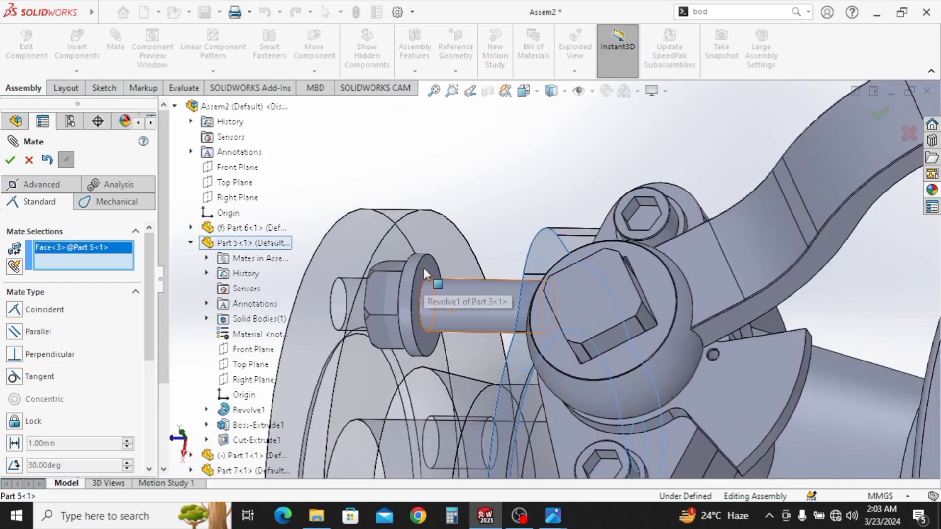
{"action": "left_click", "coordinate": [425, 269]}
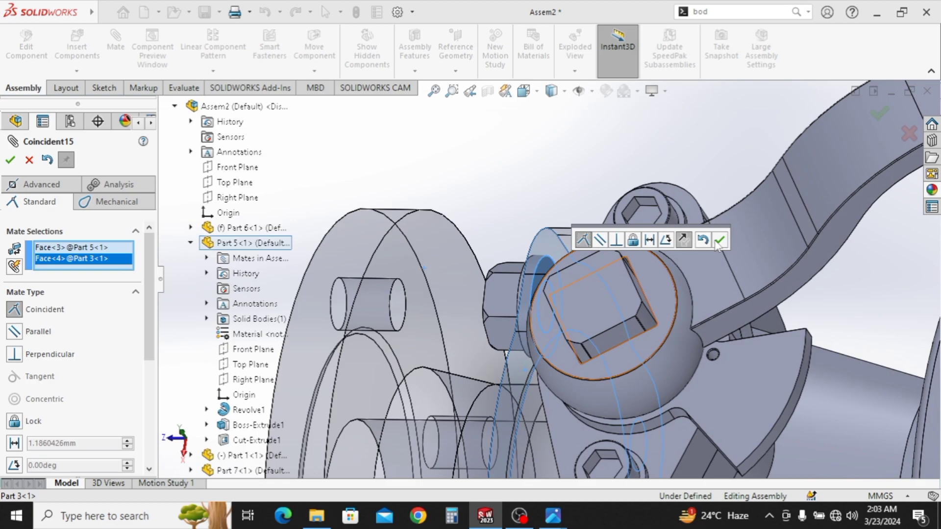
{"action": "left_click", "coordinate": [719, 240]}
{"action": "scroll", "coordinate": [518, 310], "scroll_direction": "up", "scroll_amount": 4}
{"action": "scroll", "coordinate": [519, 338], "scroll_direction": "down", "scroll_amount": 3}
{"action": "middle_click_drag", "start_coordinate": [567, 325], "coordinate": [573, 326]}
{"action": "scroll", "coordinate": [574, 326], "scroll_direction": "up", "scroll_amount": 4}
{"action": "middle_click_drag", "start_coordinate": [575, 374], "coordinate": [525, 259]}
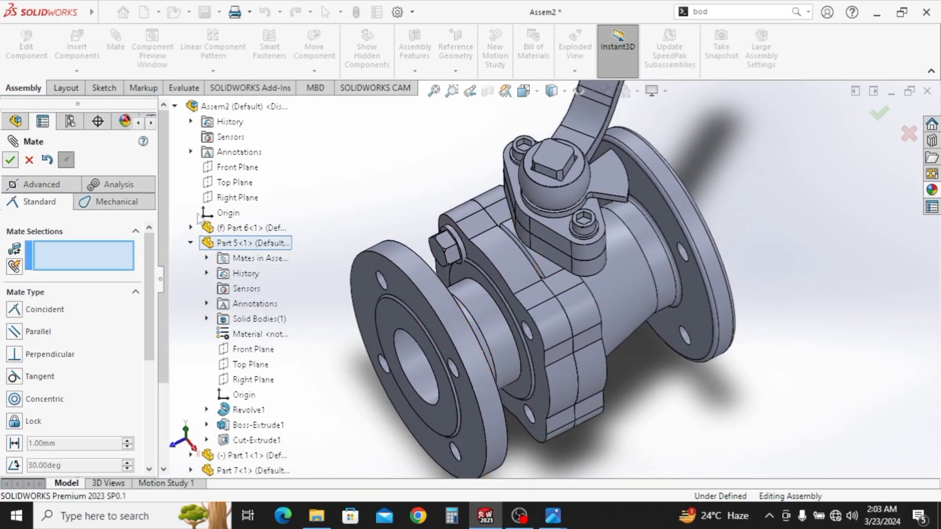
{"action": "left_click", "coordinate": [30, 161]}
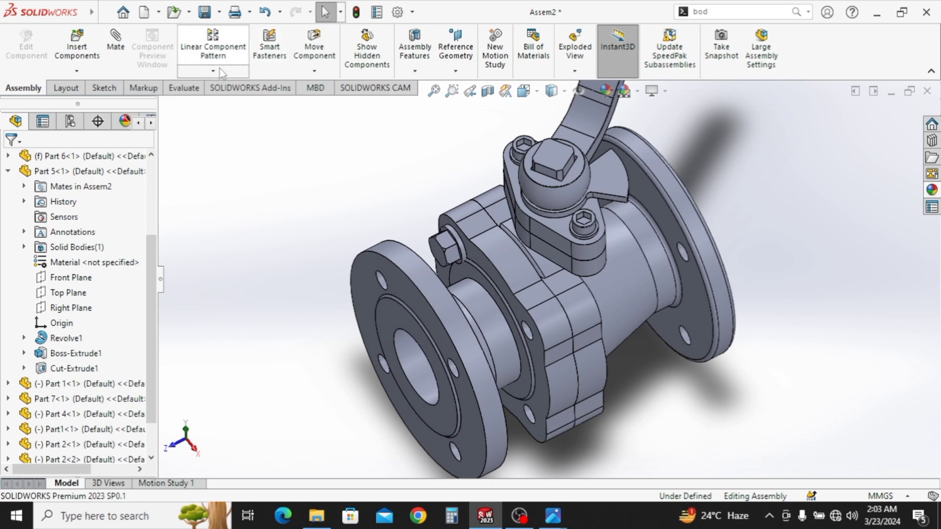
Set up a circular component pattern of the Part 3 bolt about Part 5's circular edge, with 4 instances at a 45° angle
{"action": "left_click", "coordinate": [227, 70]}
{"action": "left_click", "coordinate": [227, 107]}
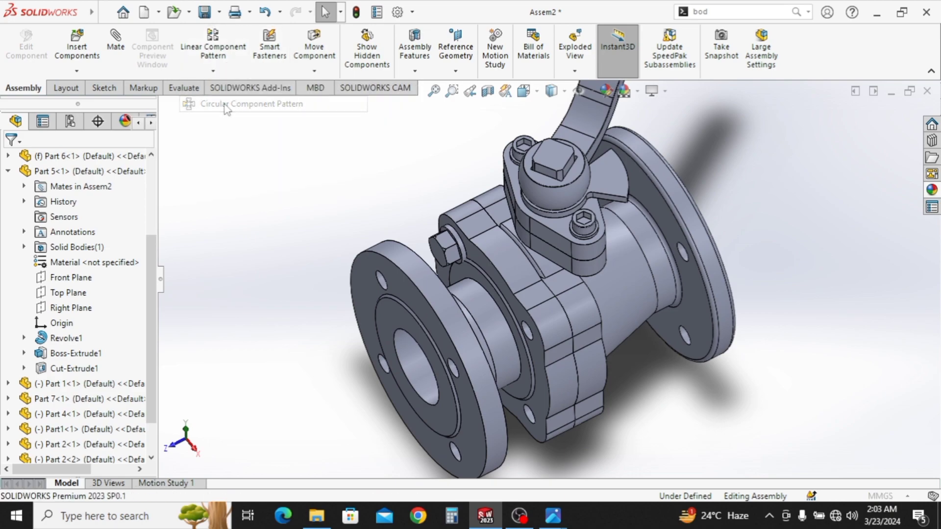
{"action": "left_click", "coordinate": [446, 252]}
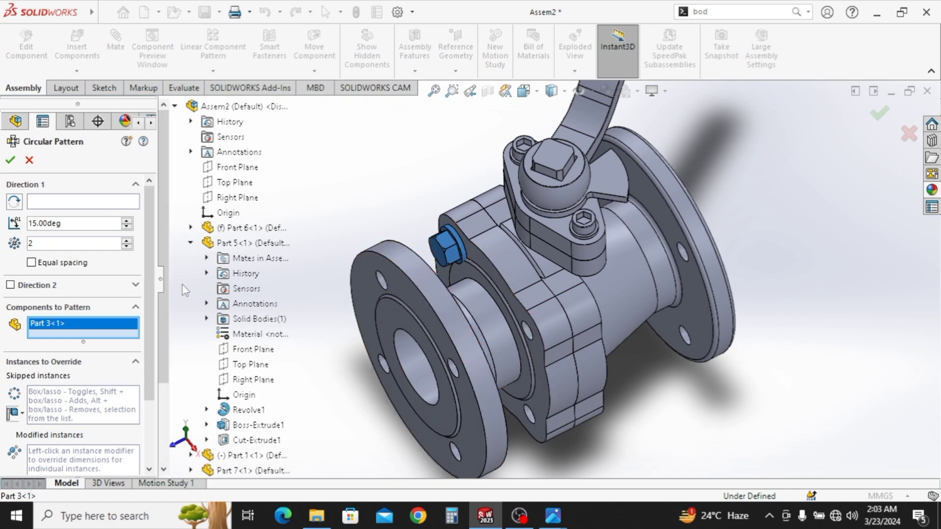
{"action": "left_click", "coordinate": [54, 203]}
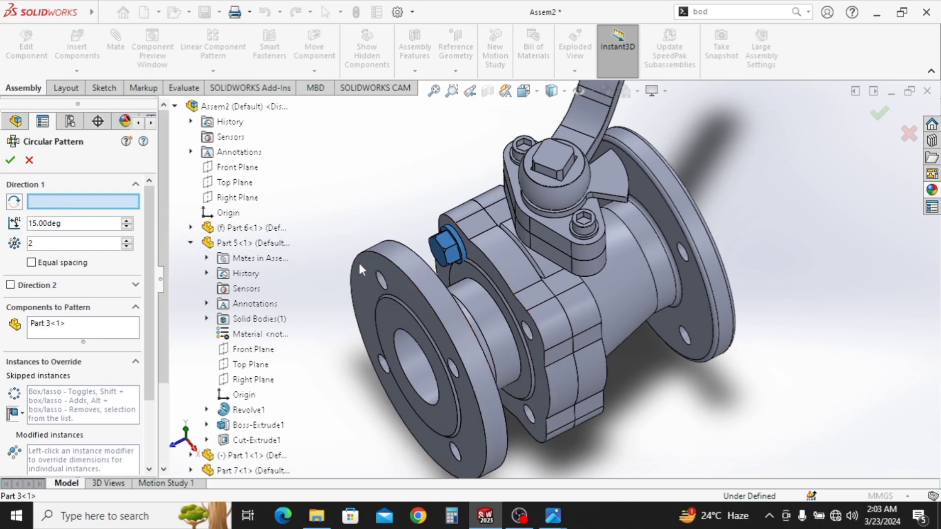
{"action": "left_click", "coordinate": [505, 304]}
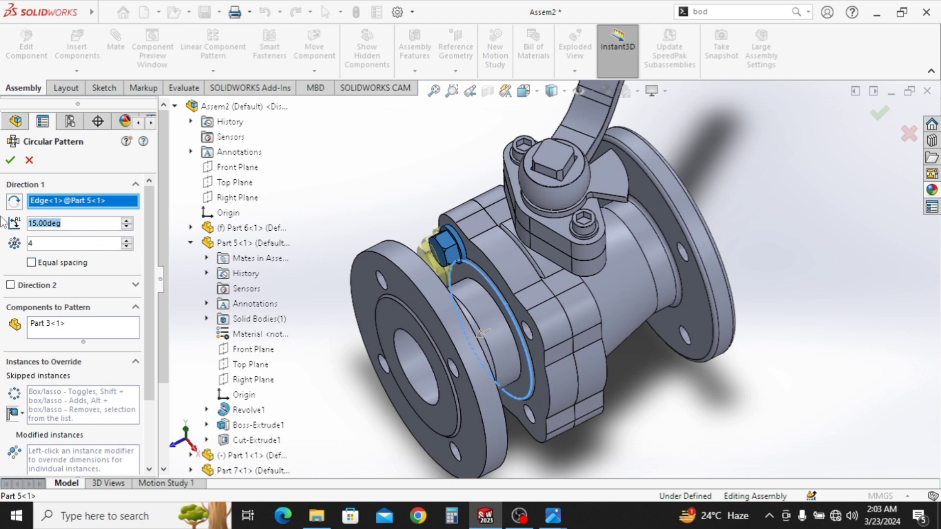
{"action": "type", "text": "45"}
{"action": "key", "text": "Return"}
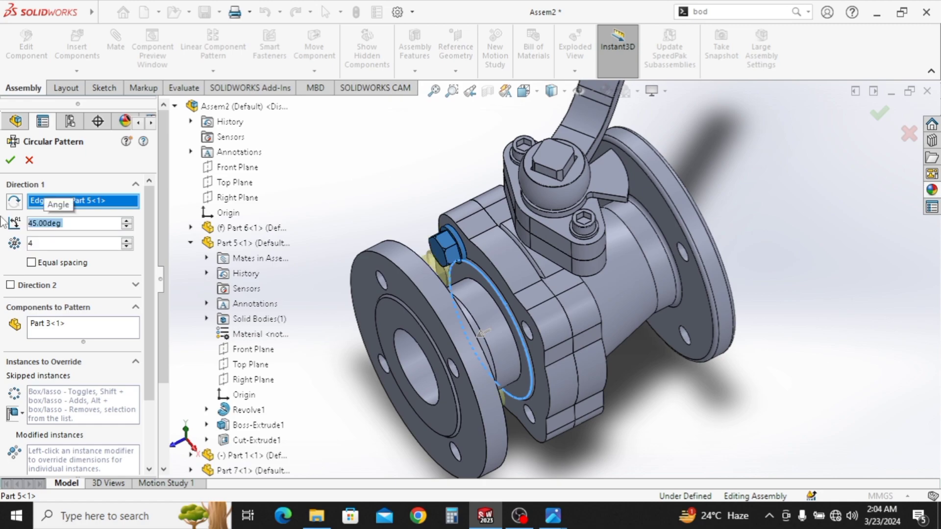
Change the bolt pattern to 4 equally spaced instances over 360°, create it, and collapse Part 5 in the feature tree
{"action": "mouse_move", "coordinate": [511, 334]}
{"action": "middle_mouse_down"}
{"action": "mouse_move", "coordinate": [596, 357]}
{"action": "mouse_move", "coordinate": [569, 379]}
{"action": "mouse_move", "coordinate": [529, 336]}
{"action": "middle_mouse_up"}
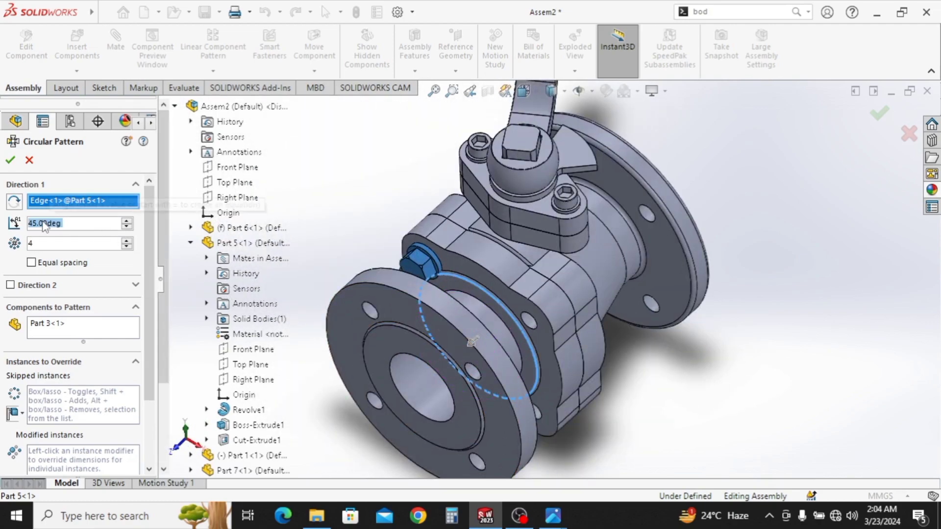
{"action": "type", "text": "360"}
{"action": "key", "text": "Return"}
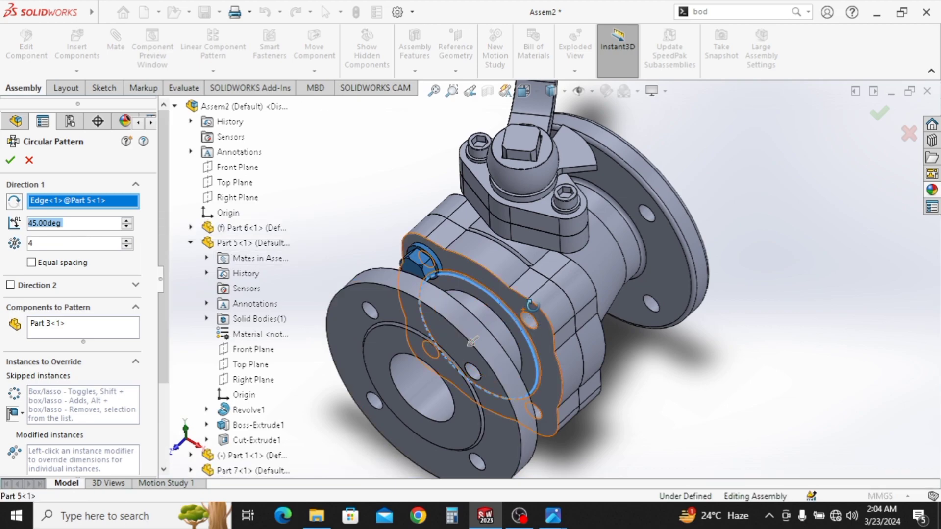
{"action": "middle_click_drag", "start_coordinate": [538, 338], "coordinate": [545, 340]}
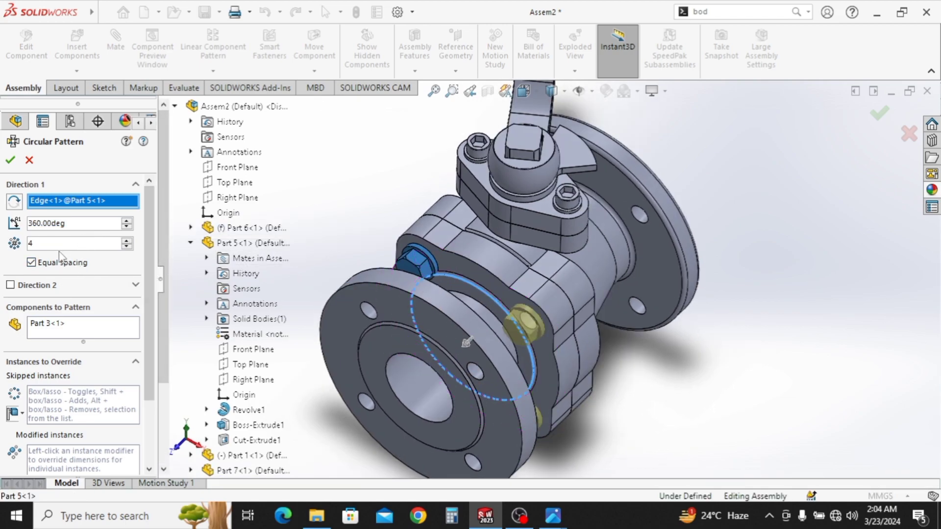
{"action": "left_click", "coordinate": [10, 160]}
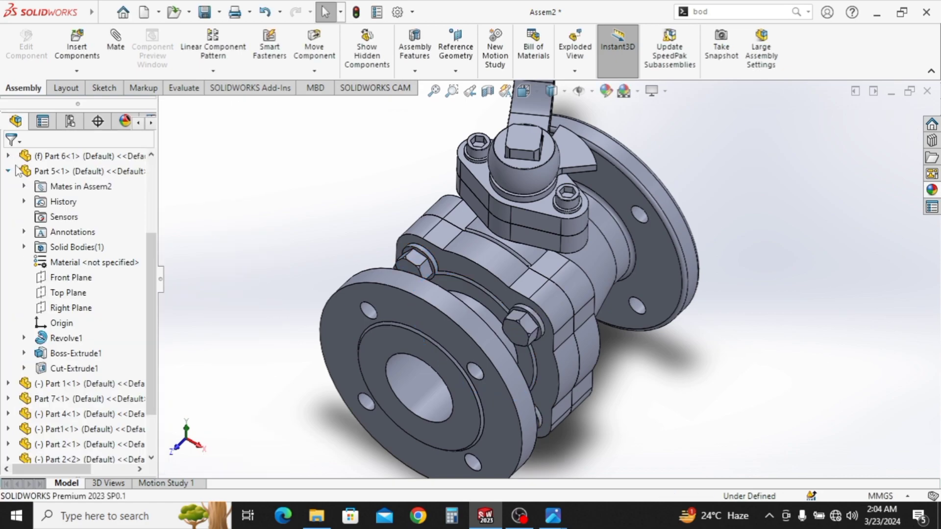
{"action": "middle_click_drag", "start_coordinate": [485, 333], "coordinate": [502, 316]}
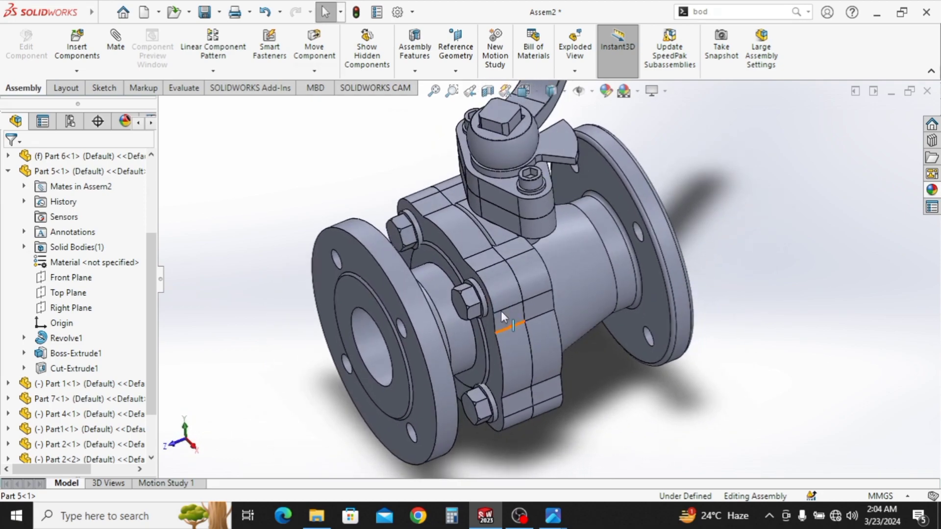
{"action": "left_click", "coordinate": [8, 171]}
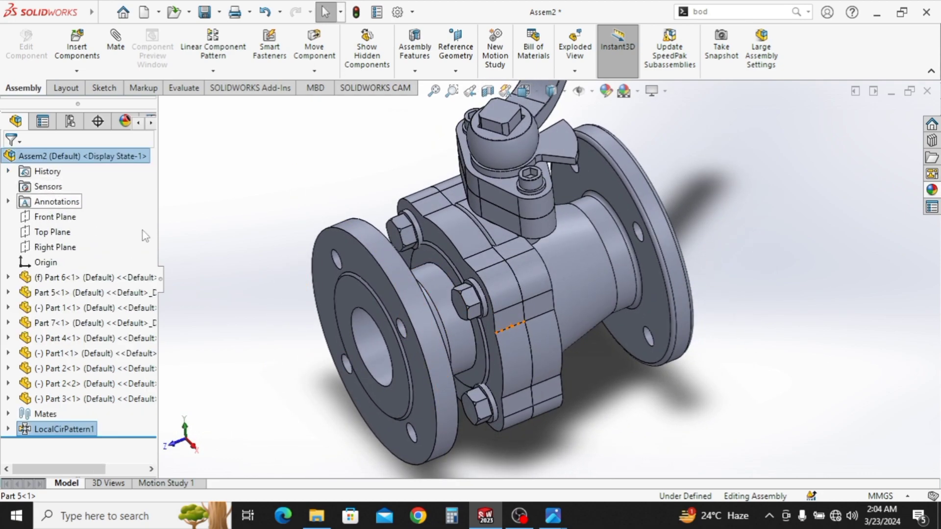
Colour the Part 6 valve body grey (RGB 128, 128, 128) at component level
{"action": "scroll", "coordinate": [419, 302], "scroll_direction": "up", "scroll_amount": 2}
{"action": "middle_click_drag", "start_coordinate": [534, 319], "coordinate": [309, 306]}
{"action": "left_click", "coordinate": [281, 297]}
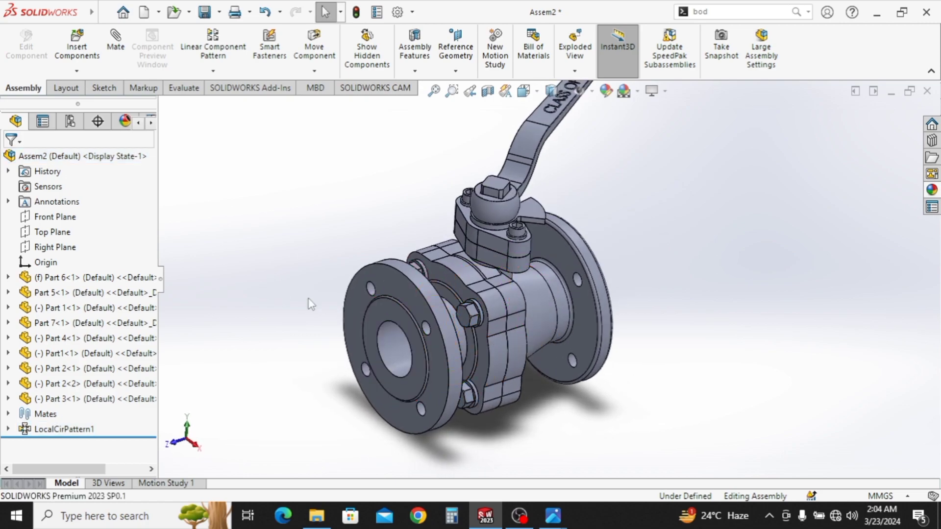
{"action": "left_click", "coordinate": [147, 278]}
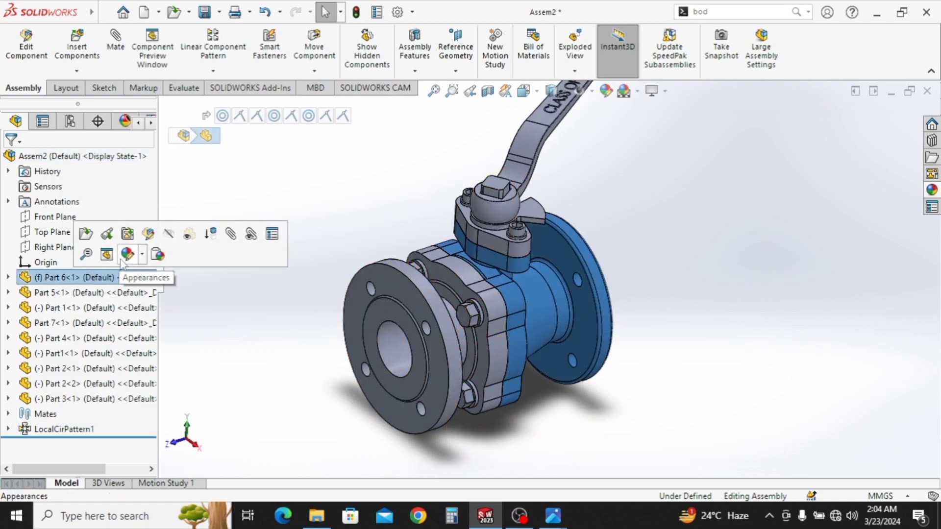
{"action": "left_click", "coordinate": [132, 258]}
{"action": "left_click", "coordinate": [148, 289]}
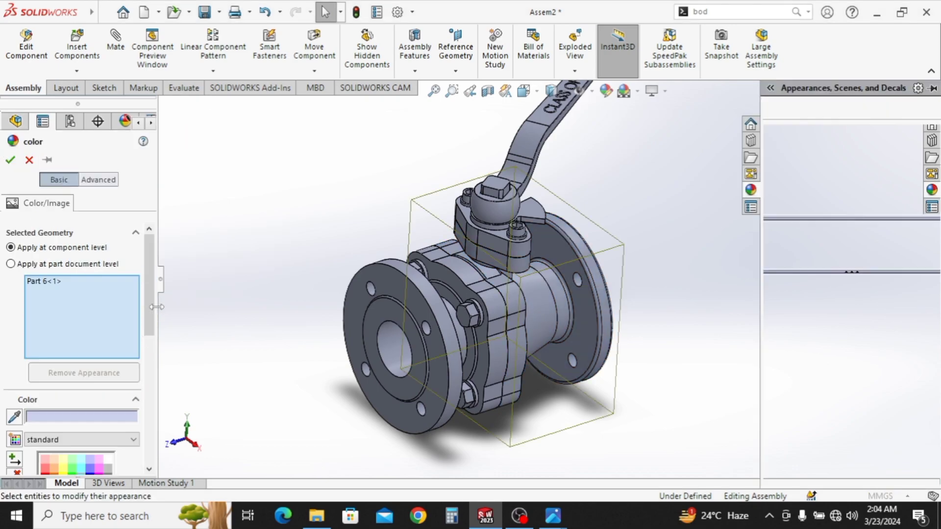
{"action": "scroll", "coordinate": [152, 329], "scroll_direction": "down", "scroll_amount": 3}
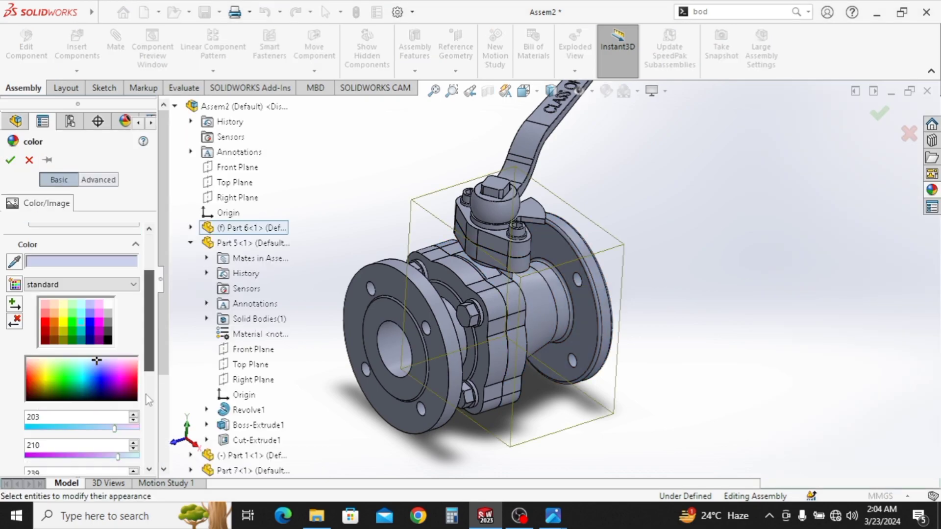
{"action": "left_click", "coordinate": [109, 300]}
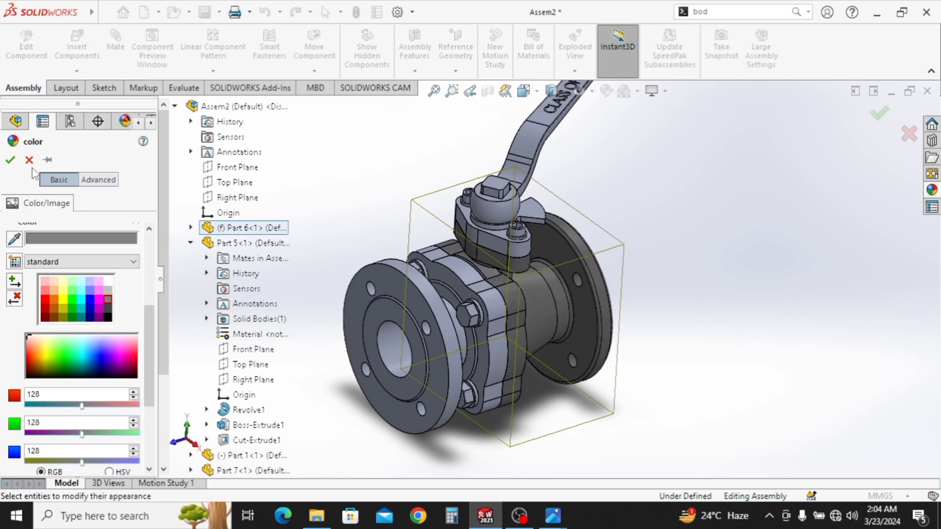
{"action": "left_click", "coordinate": [11, 160]}
Colour the Part 5 flanged body the same standard grey as Part 6, at component level
{"action": "left_click", "coordinate": [128, 294]}
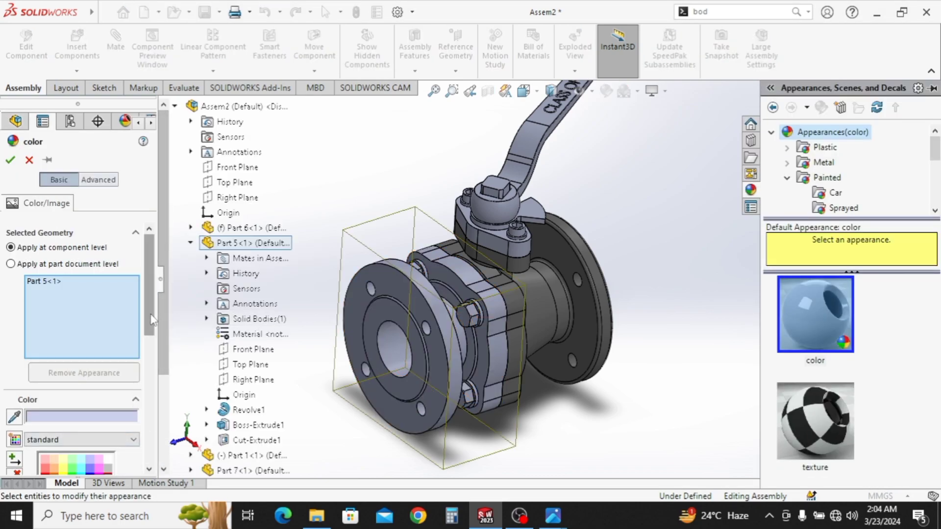
{"action": "scroll", "coordinate": [150, 372], "scroll_direction": "down", "scroll_amount": 5}
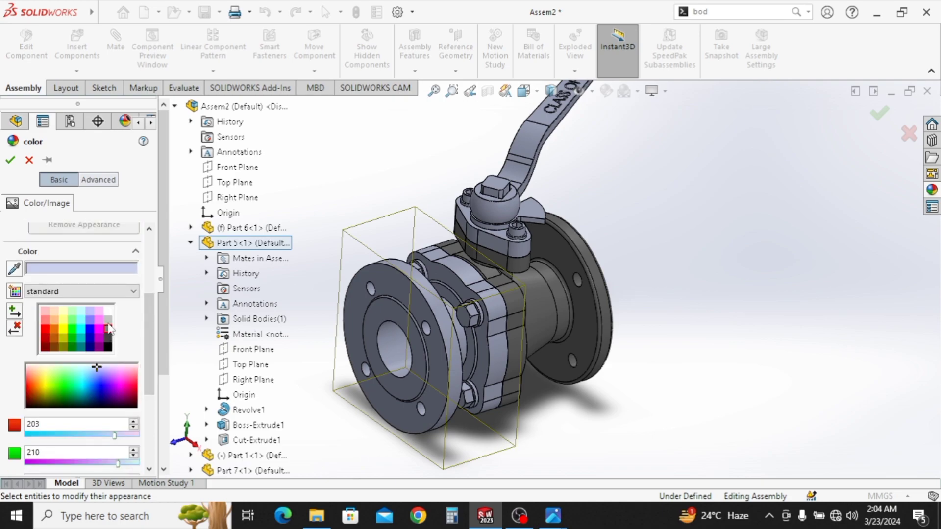
{"action": "left_click", "coordinate": [108, 320]}
{"action": "left_click", "coordinate": [10, 159]}
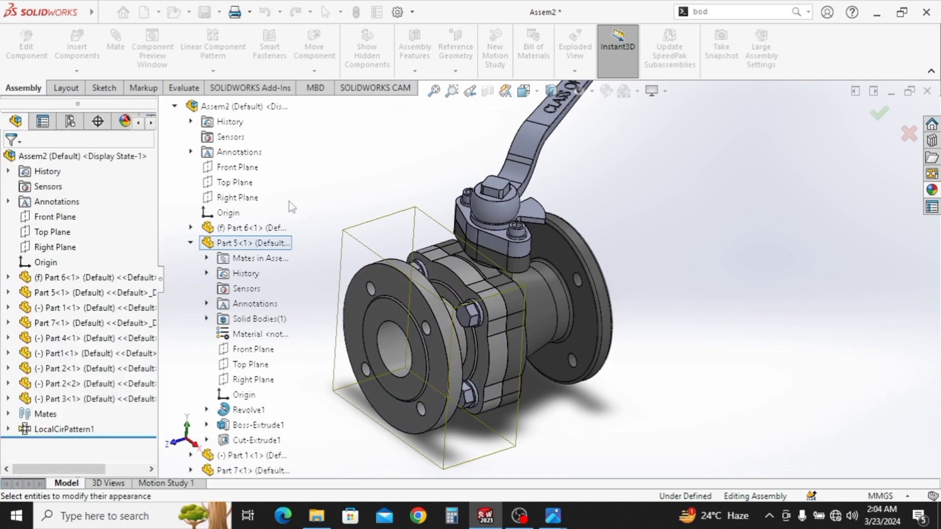
Colour the Part 1 stem light pink-purple from the standard swatches, at component level
{"action": "left_click", "coordinate": [342, 179]}
{"action": "left_click", "coordinate": [97, 311]}
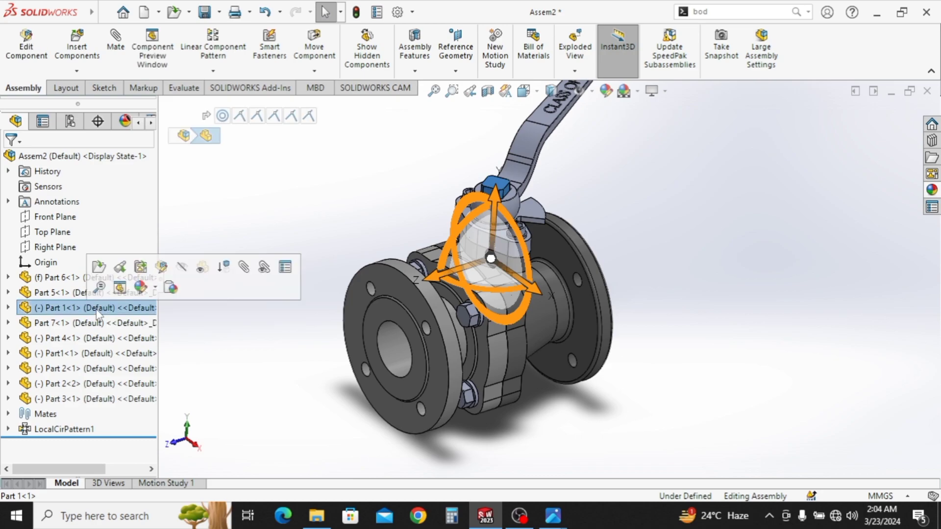
{"action": "left_click", "coordinate": [155, 288]}
{"action": "left_click", "coordinate": [169, 320]}
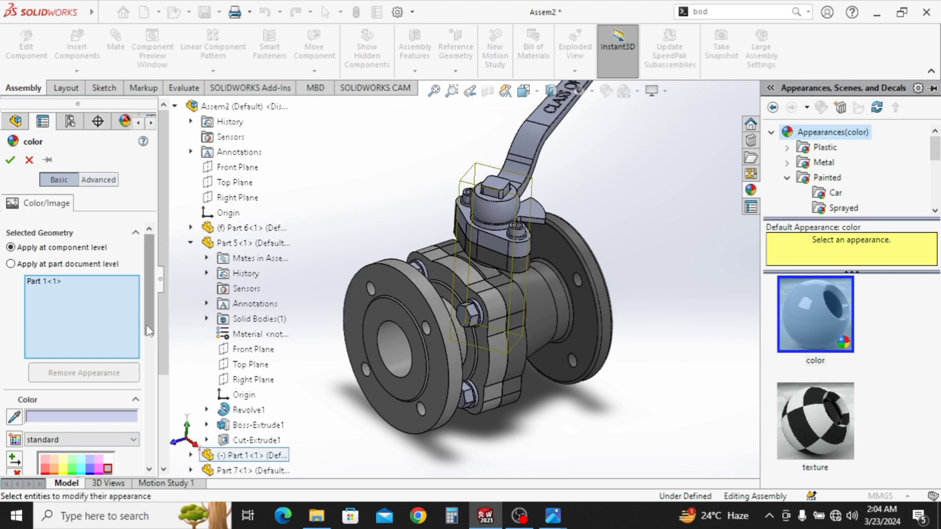
{"action": "scroll", "coordinate": [132, 350], "scroll_direction": "down", "scroll_amount": 5}
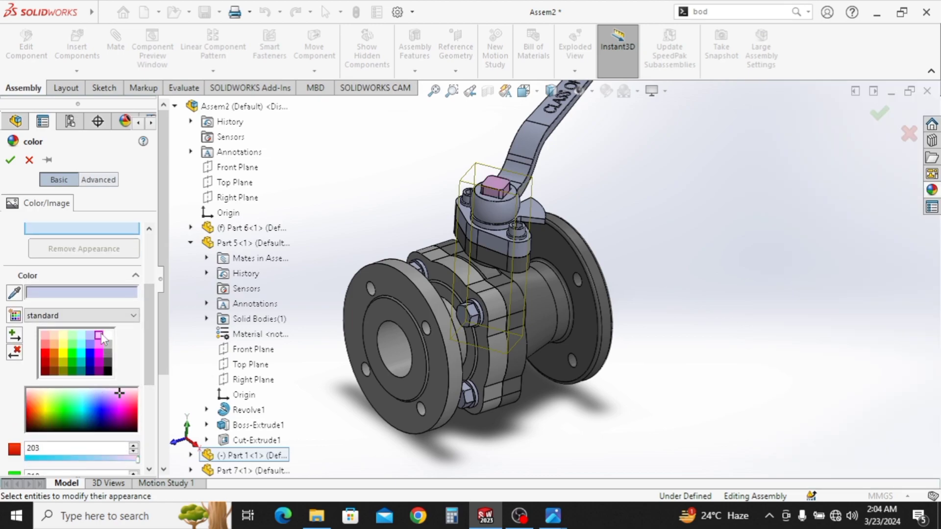
{"action": "left_click", "coordinate": [10, 160]}
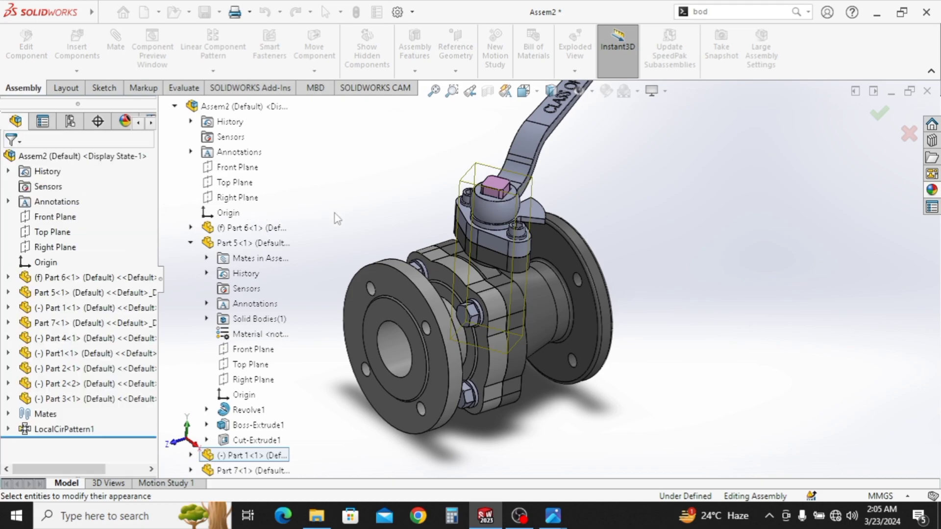
Colour the Part 7 flange plate light orange from the standard swatches, at component level
{"action": "left_click", "coordinate": [80, 324]}
{"action": "left_click", "coordinate": [80, 323]}
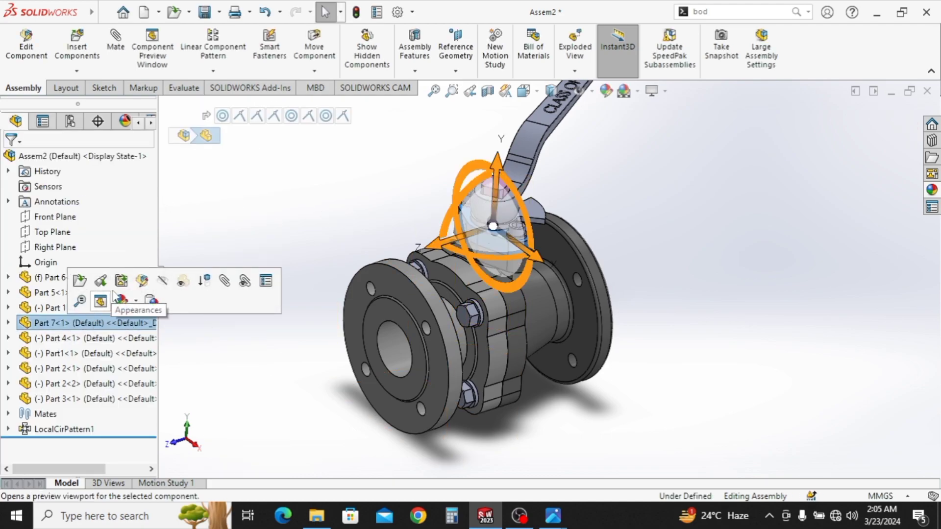
{"action": "left_click", "coordinate": [135, 303]}
{"action": "left_click", "coordinate": [138, 330]}
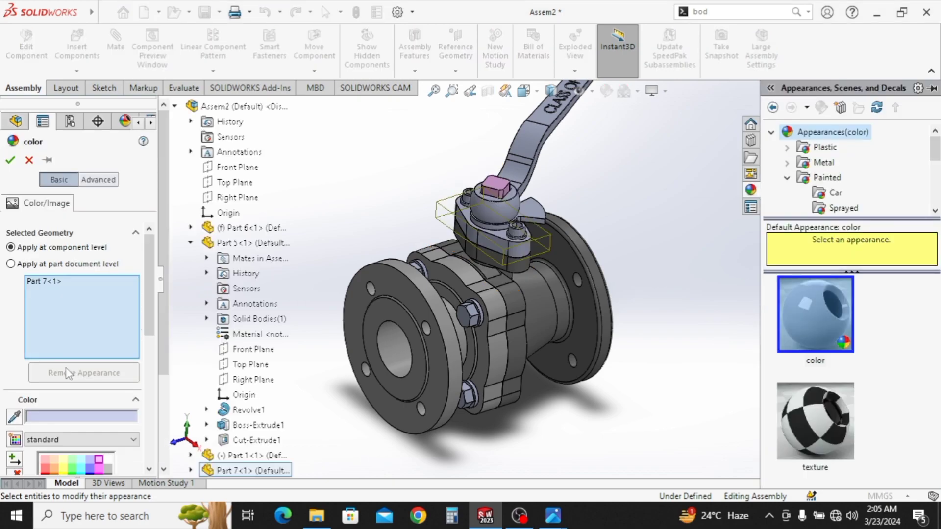
{"action": "scroll", "coordinate": [56, 464], "scroll_direction": "down", "scroll_amount": 2}
{"action": "left_click", "coordinate": [53, 402]}
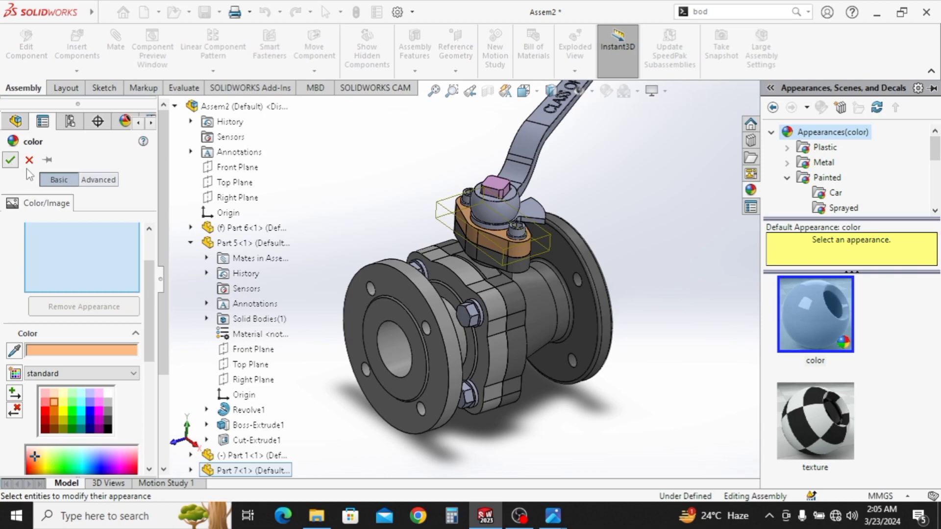
{"action": "left_click", "coordinate": [11, 160]}
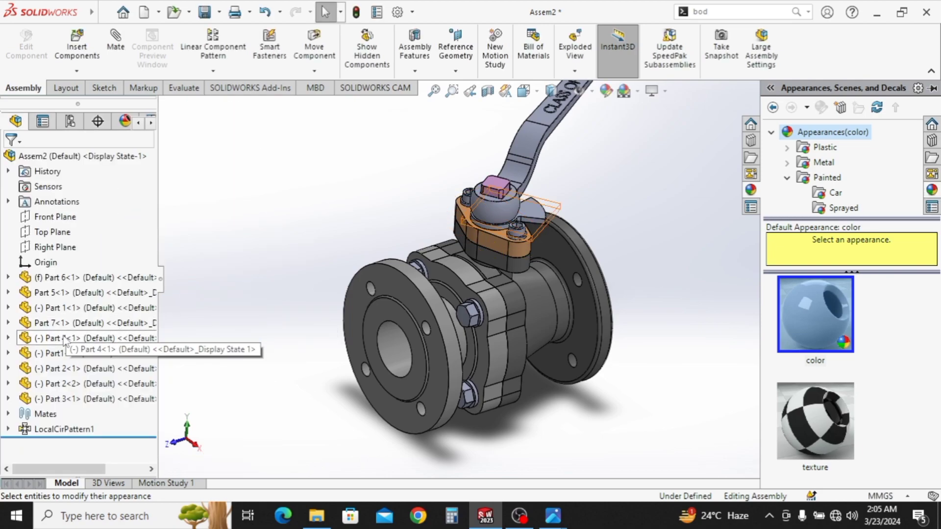
Colour the Part 4 stop plate light orange at component level, matching the Part 7 flange plate
{"action": "left_click", "coordinate": [65, 338]}
{"action": "left_click", "coordinate": [117, 315]}
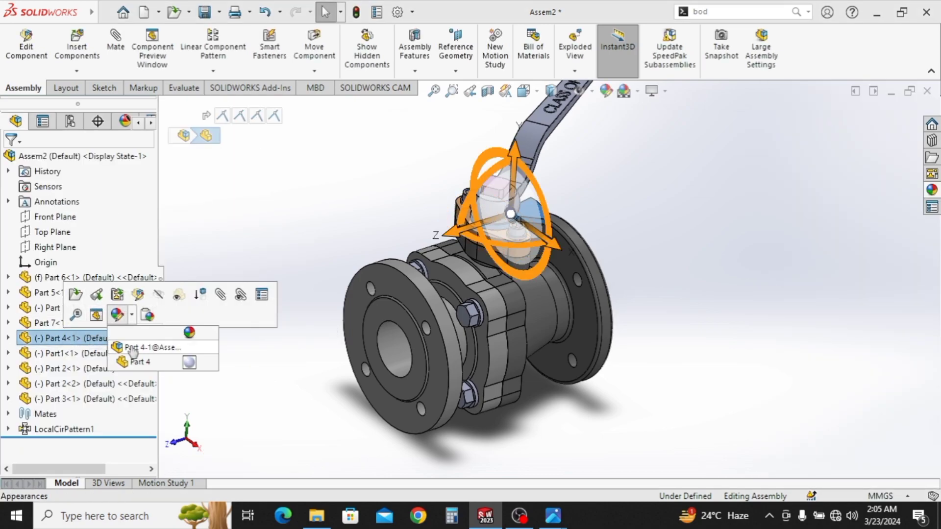
{"action": "left_click", "coordinate": [131, 347]}
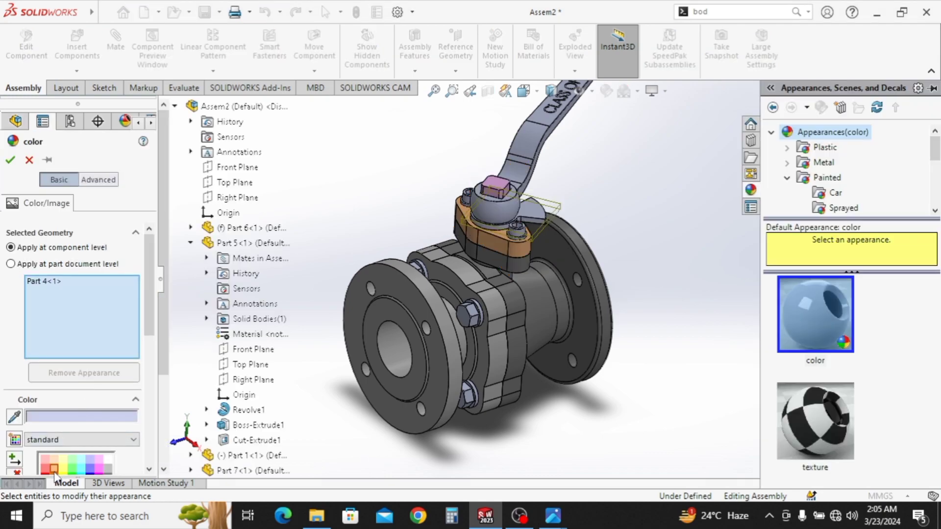
{"action": "scroll", "coordinate": [58, 474], "scroll_direction": "down", "scroll_amount": 2}
{"action": "left_click", "coordinate": [52, 410]}
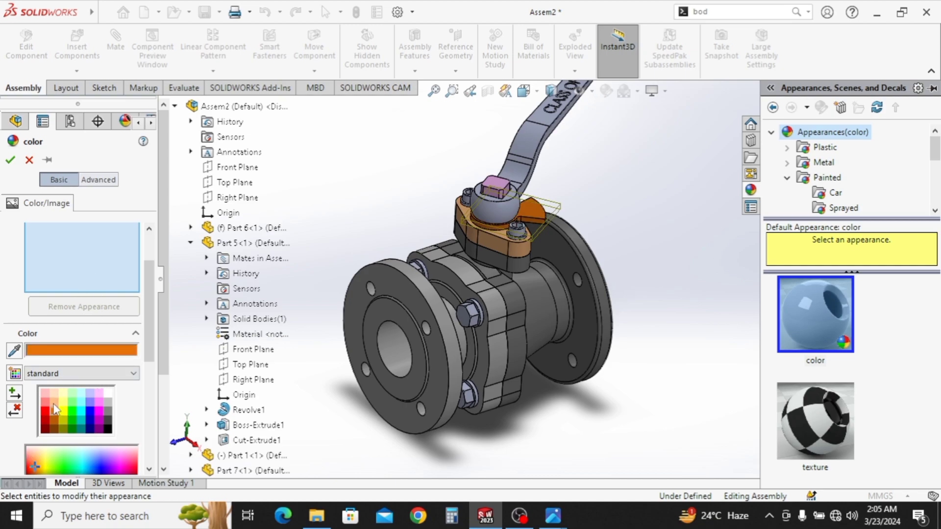
{"action": "left_click", "coordinate": [11, 160]}
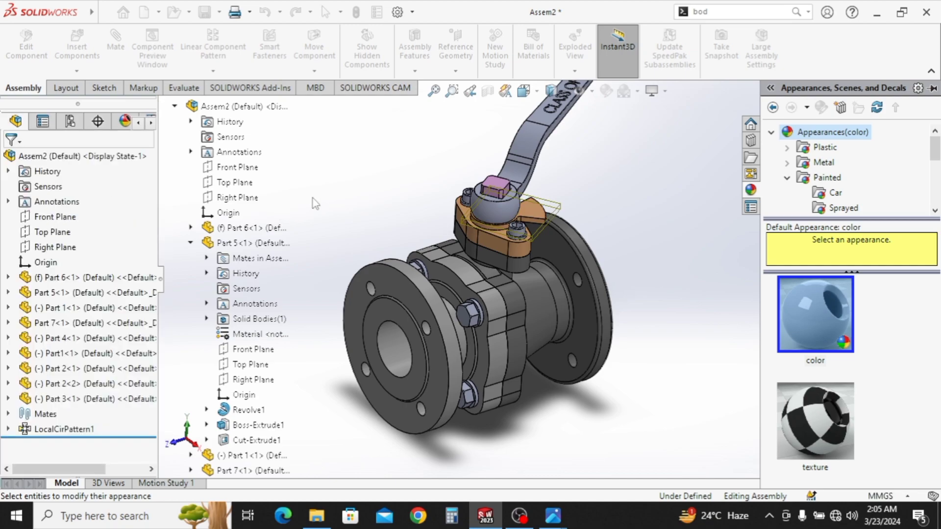
Colour the Part1 handle teal from the standard swatches, at component level
{"action": "left_click", "coordinate": [56, 338]}
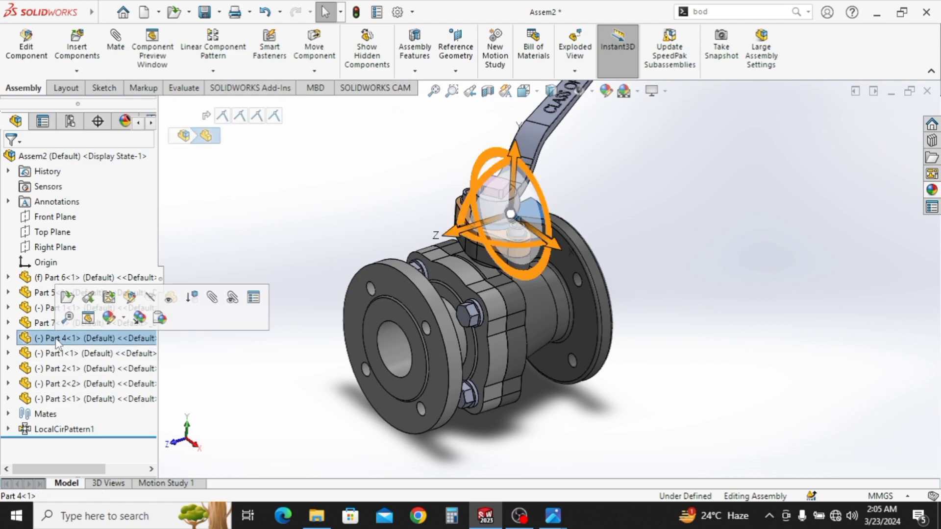
{"action": "left_click", "coordinate": [59, 352]}
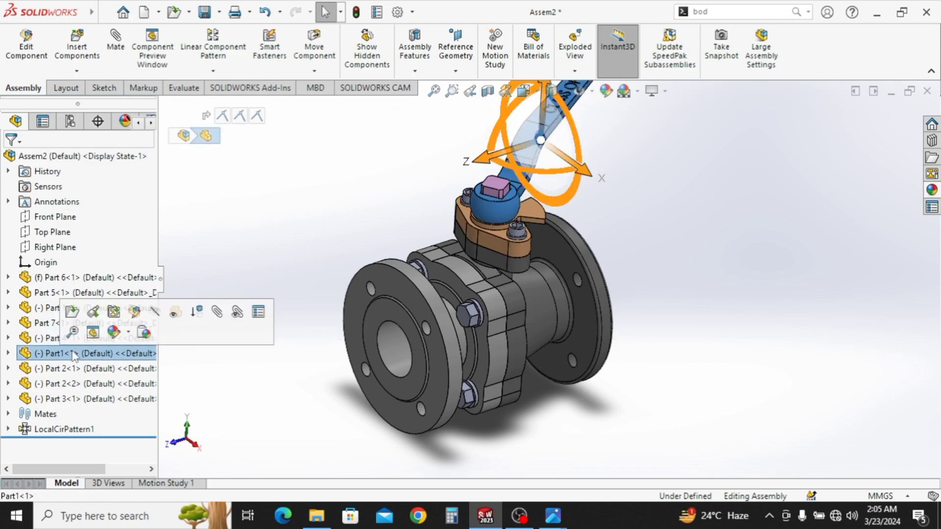
{"action": "left_click", "coordinate": [109, 335]}
{"action": "left_click", "coordinate": [122, 365]}
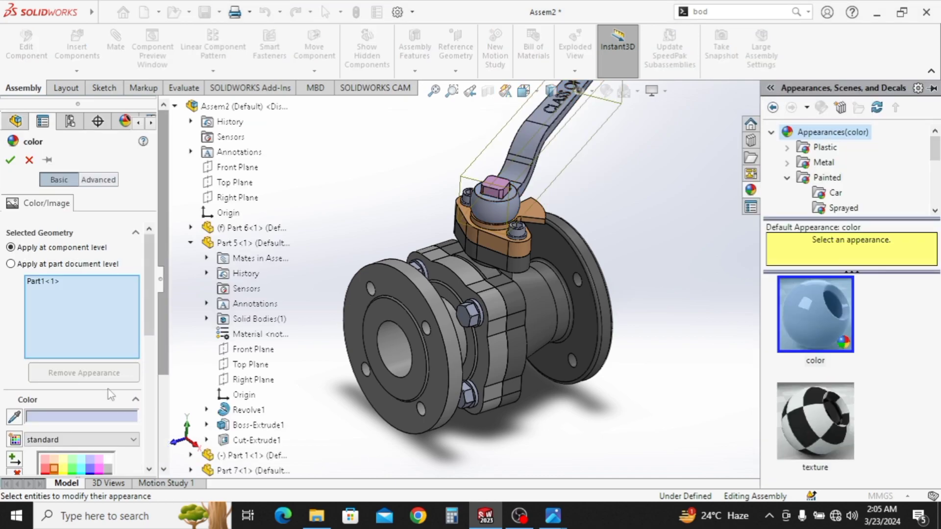
{"action": "scroll", "coordinate": [112, 447], "scroll_direction": "down", "scroll_amount": 3}
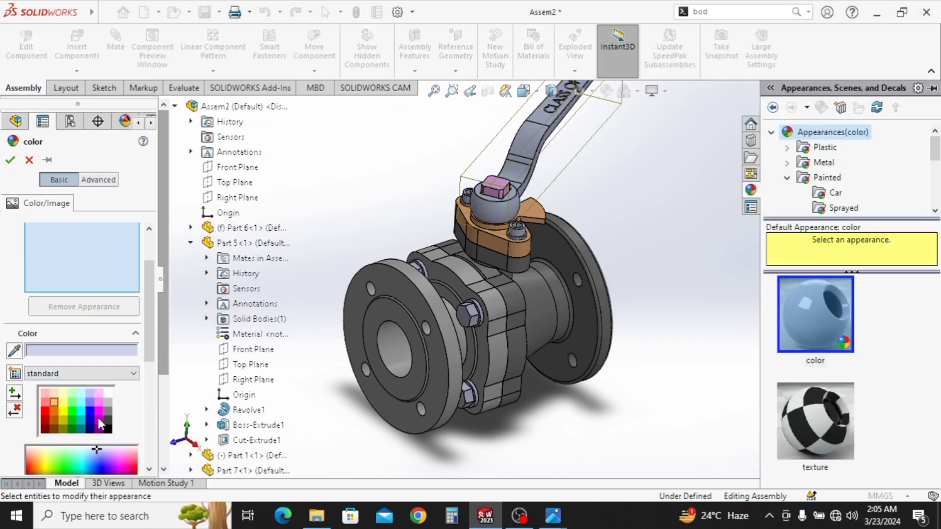
{"action": "left_click", "coordinate": [81, 416]}
{"action": "left_click", "coordinate": [10, 160]}
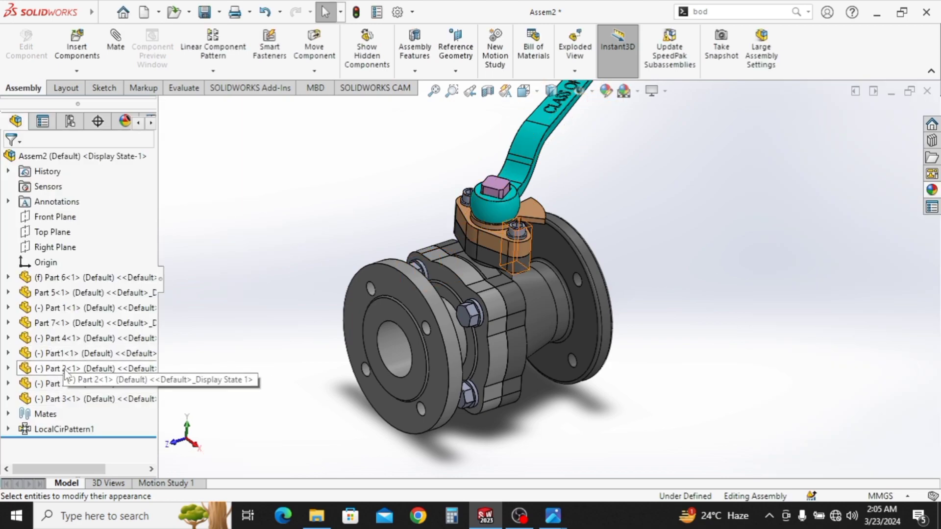
Apply the metallic cool grey car paint appearance to both Part 2 bolts at component level
{"action": "left_click", "coordinate": [65, 369]}
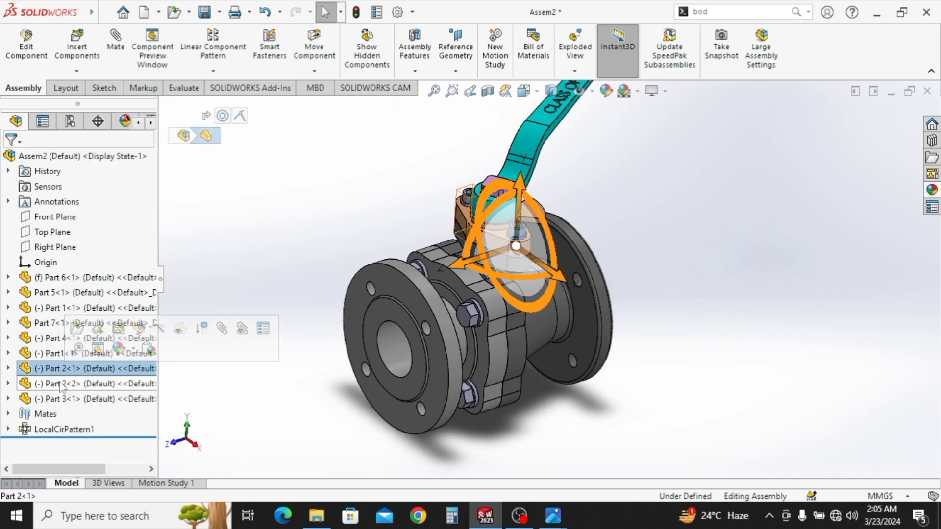
{"action": "left_click", "coordinate": [61, 386]}
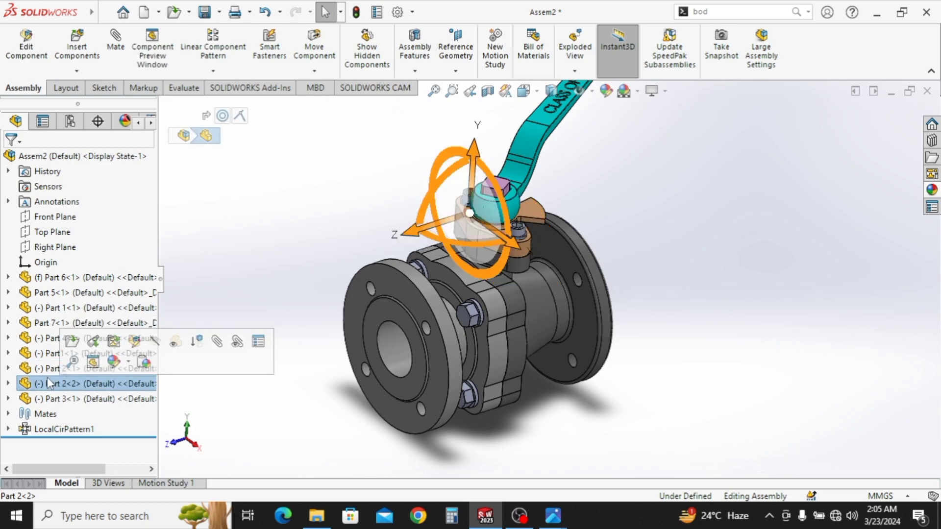
{"action": "left_click", "coordinate": [49, 369], "text": "ctrl"}
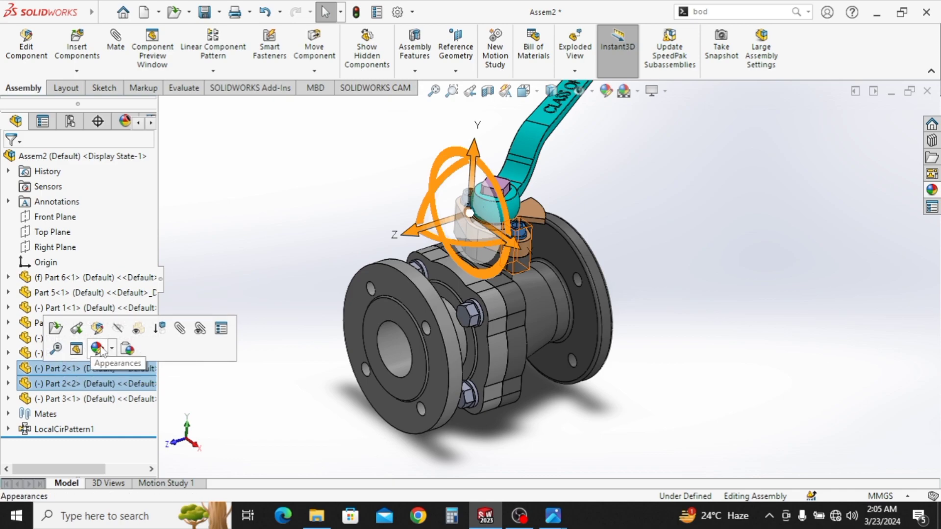
{"action": "left_click", "coordinate": [101, 349]}
{"action": "left_click", "coordinate": [106, 376]}
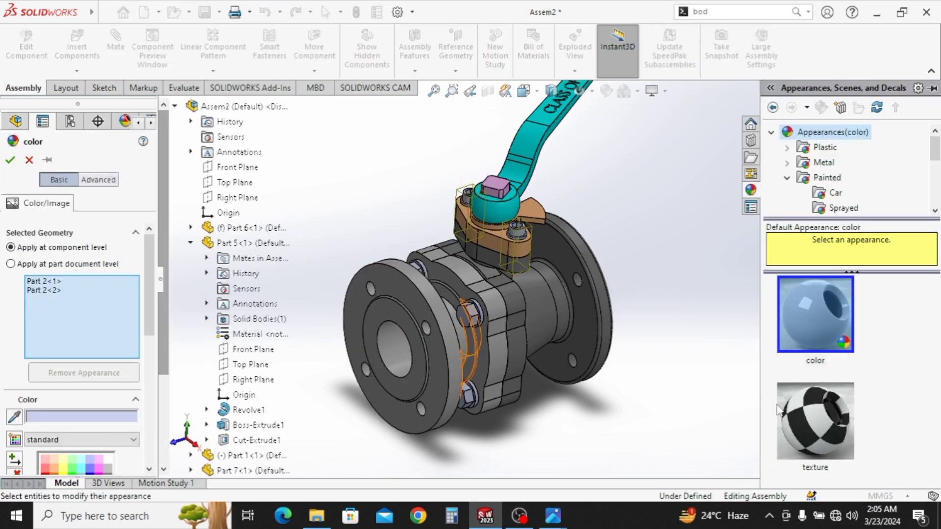
{"action": "left_click", "coordinate": [833, 193]}
{"action": "scroll", "coordinate": [828, 412], "scroll_direction": "down", "scroll_amount": 5}
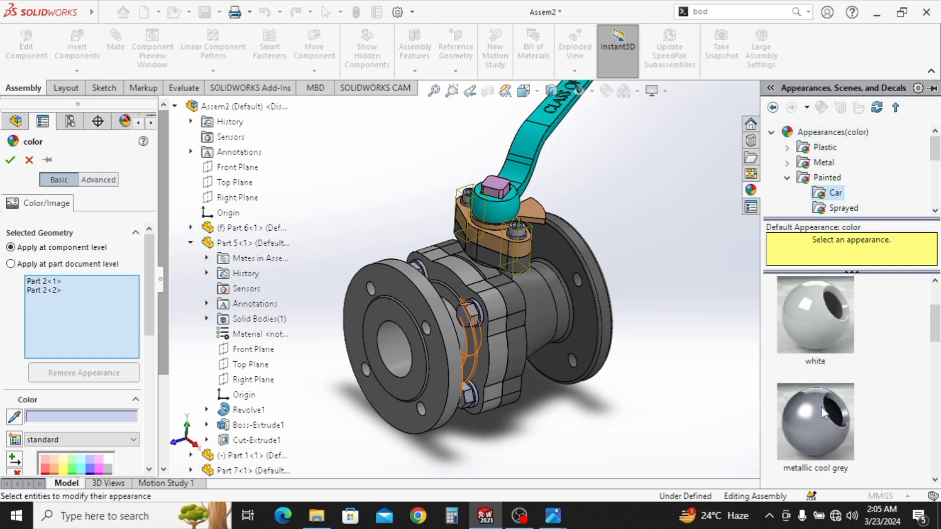
{"action": "scroll", "coordinate": [828, 413], "scroll_direction": "up", "scroll_amount": 1}
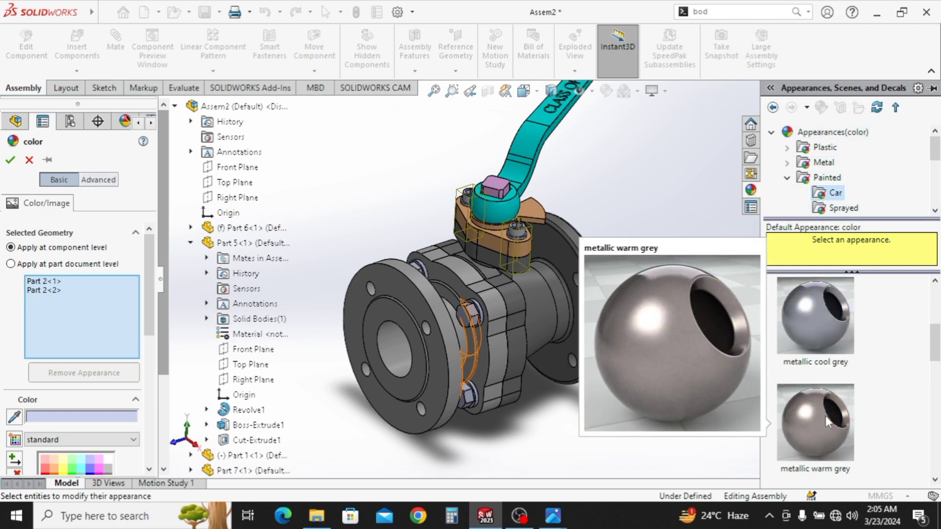
{"action": "left_click", "coordinate": [826, 415]}
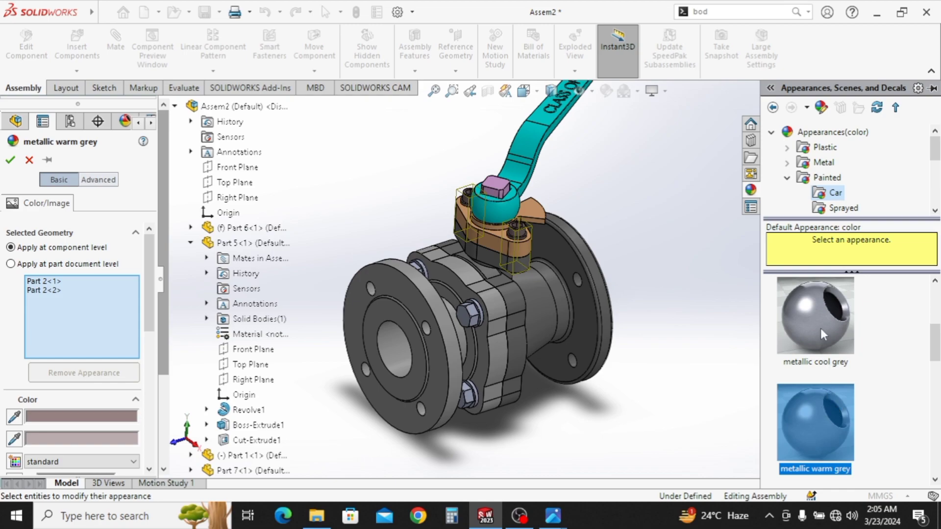
{"action": "left_click", "coordinate": [820, 329]}
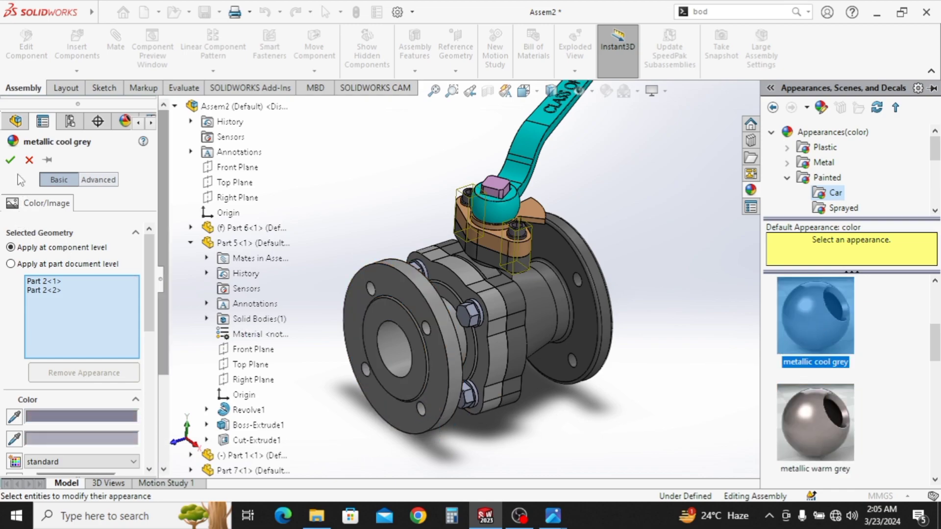
{"action": "left_click", "coordinate": [11, 161]}
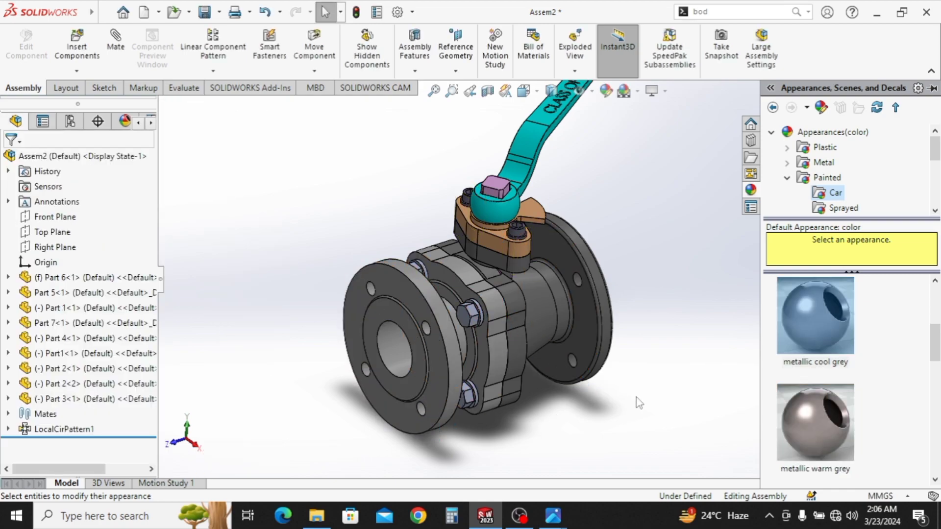
Apply the metallic warm grey car paint appearance to both Part 2 bolts
{"action": "left_click", "coordinate": [57, 383]}
{"action": "left_click", "coordinate": [57, 371], "text": "ctrl"}
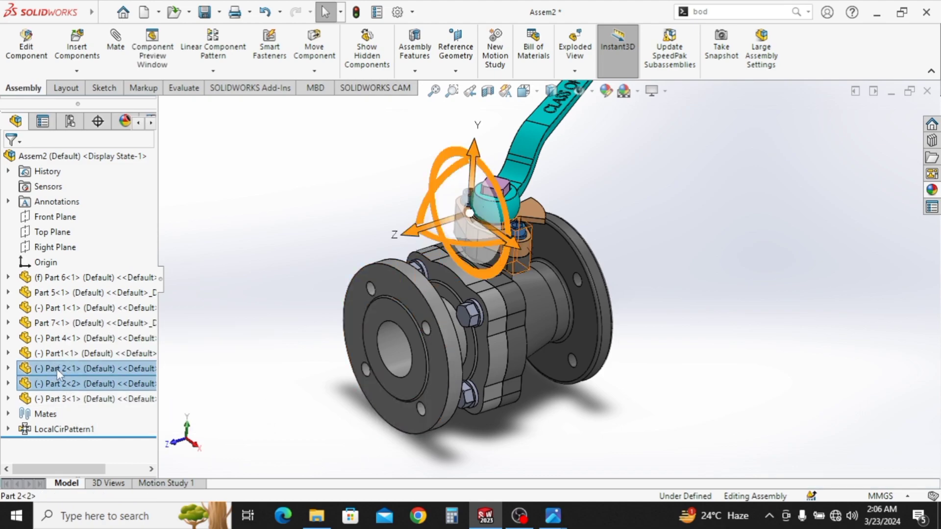
{"action": "left_click", "coordinate": [931, 191]}
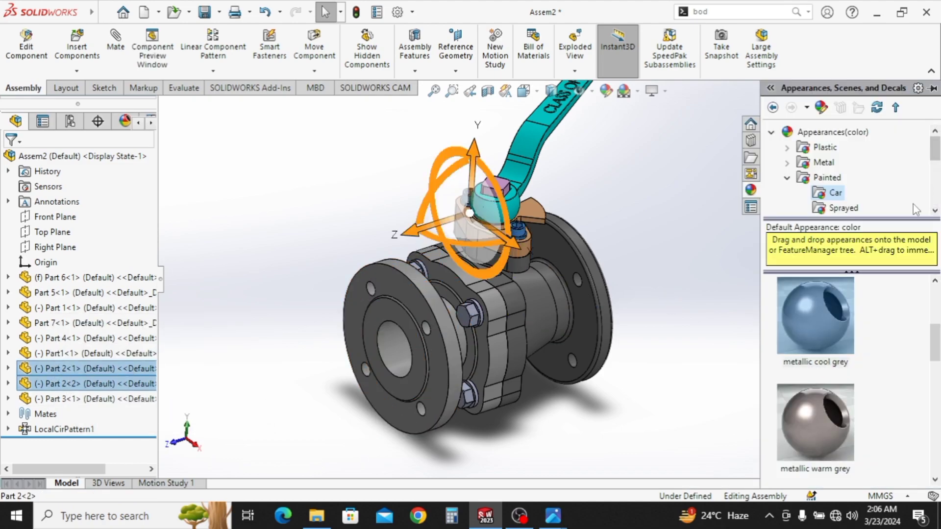
{"action": "left_click", "coordinate": [820, 419]}
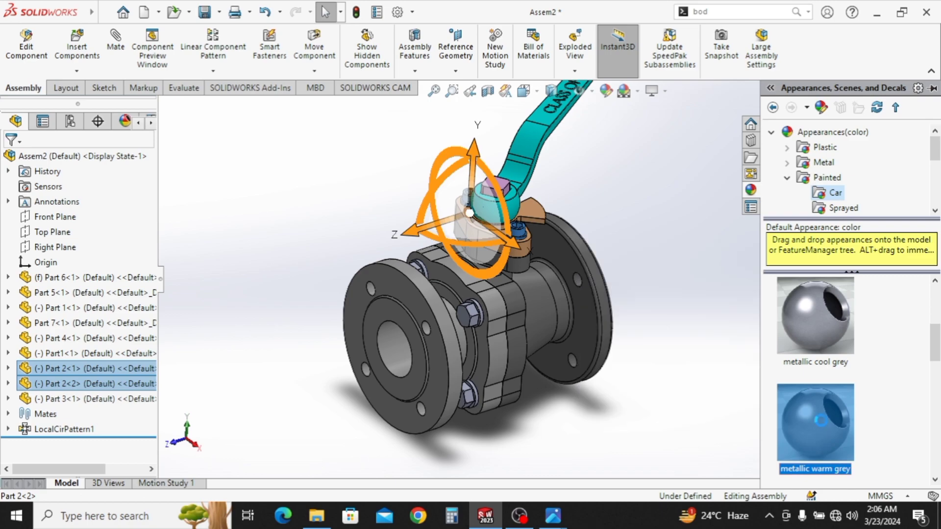
Remove the component-level appearance from both Part 2 bolts
{"action": "left_click", "coordinate": [33, 386]}
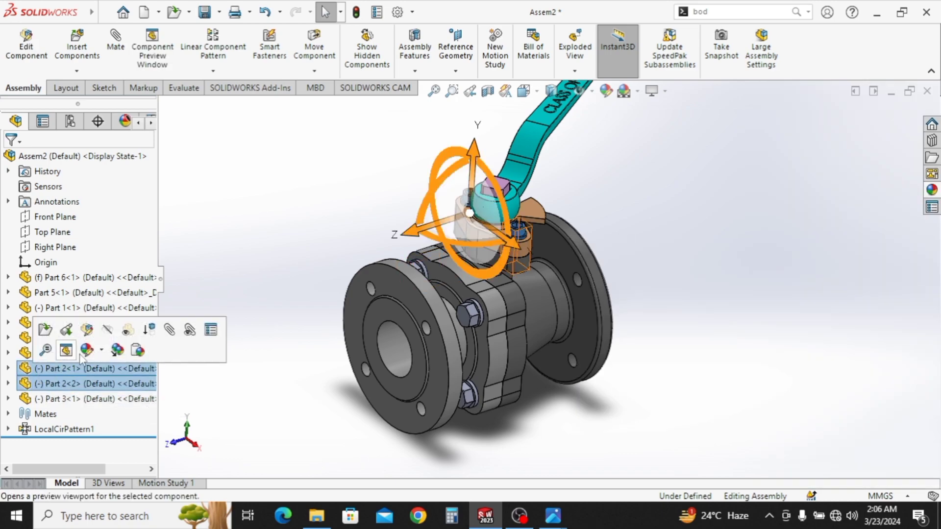
{"action": "left_click", "coordinate": [87, 350]}
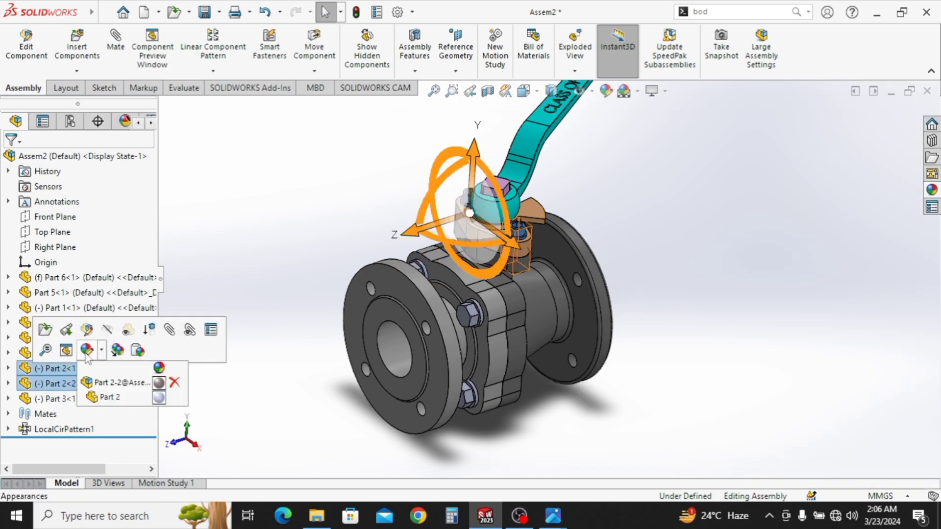
{"action": "left_click", "coordinate": [175, 383]}
{"action": "left_click", "coordinate": [213, 378]}
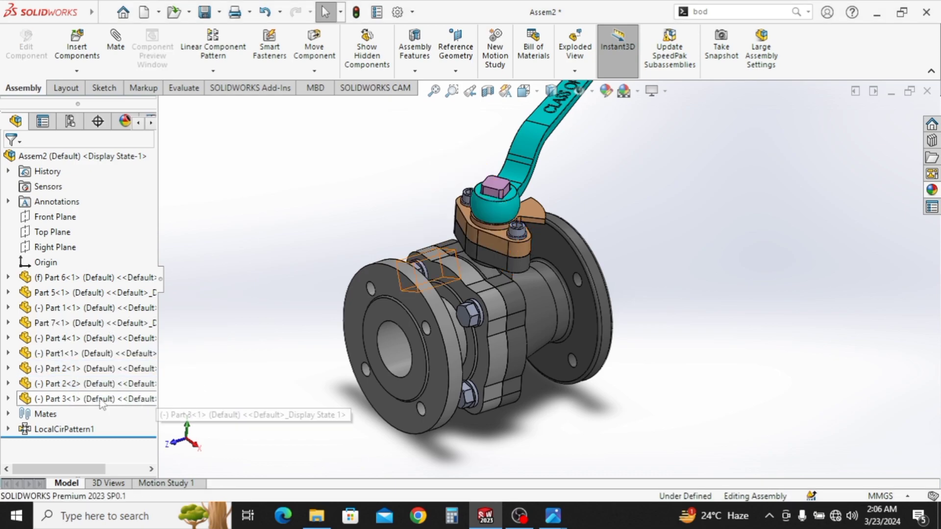
Colour the Part 3 bolt white from the standard swatches, at component level
{"action": "left_click", "coordinate": [127, 397]}
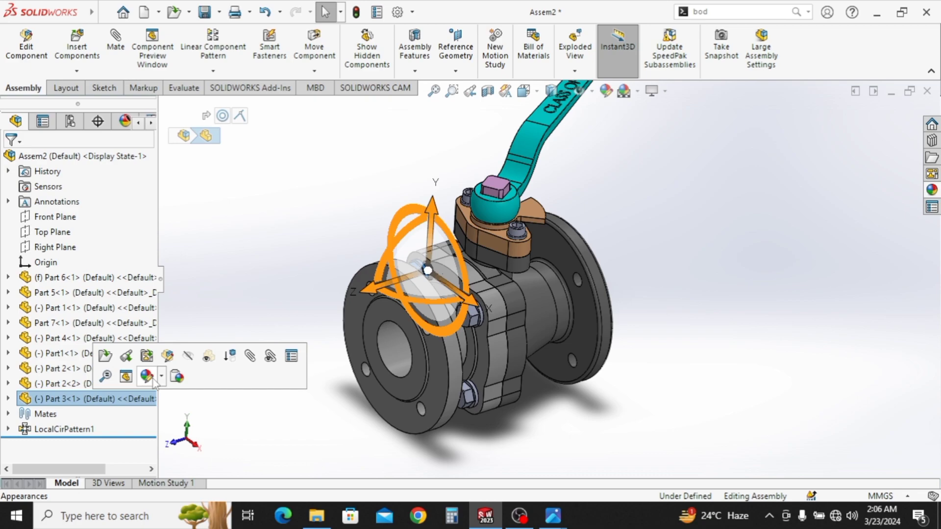
{"action": "left_click", "coordinate": [146, 377]}
{"action": "left_click", "coordinate": [179, 417]}
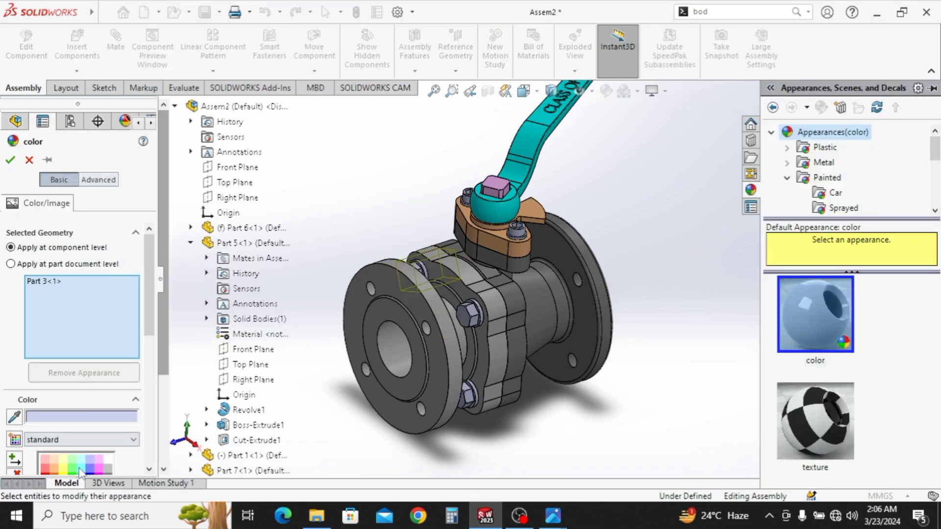
{"action": "scroll", "coordinate": [81, 471], "scroll_direction": "down", "scroll_amount": 3}
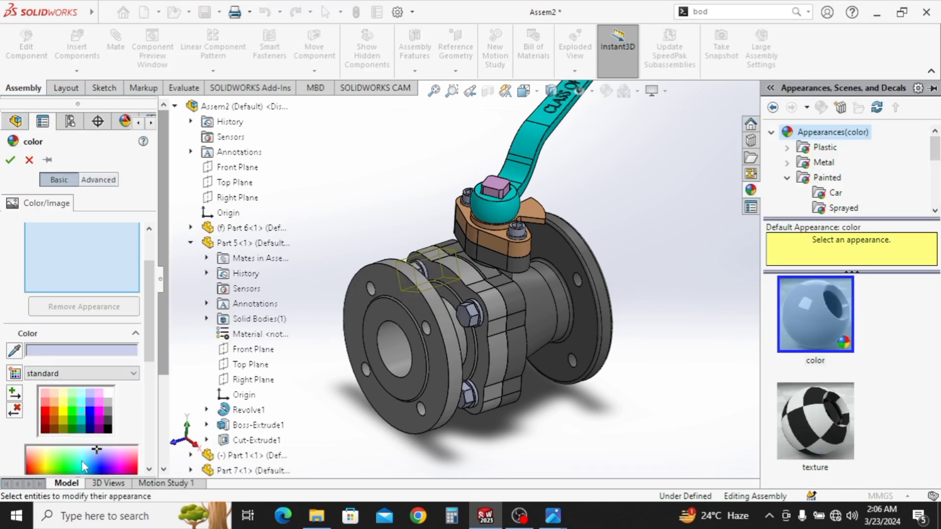
{"action": "left_click", "coordinate": [110, 394]}
{"action": "left_click", "coordinate": [17, 164]}
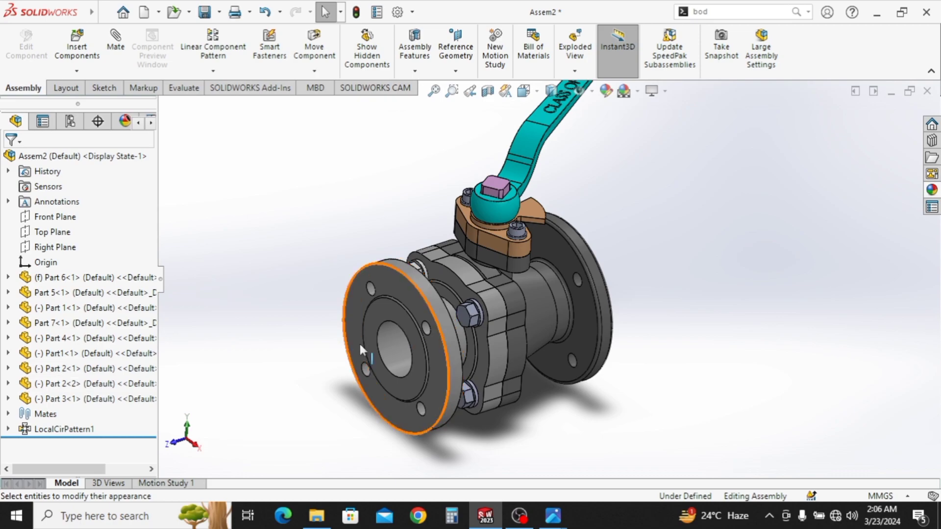
{"action": "left_click", "coordinate": [61, 428]}
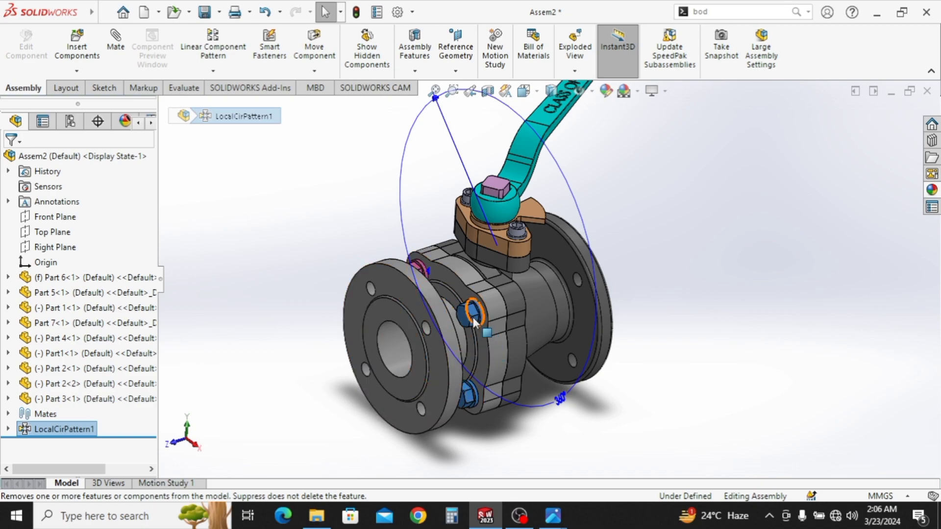
{"action": "left_click", "coordinate": [602, 371]}
{"action": "middle_click_drag", "start_coordinate": [602, 370], "coordinate": [583, 381]}
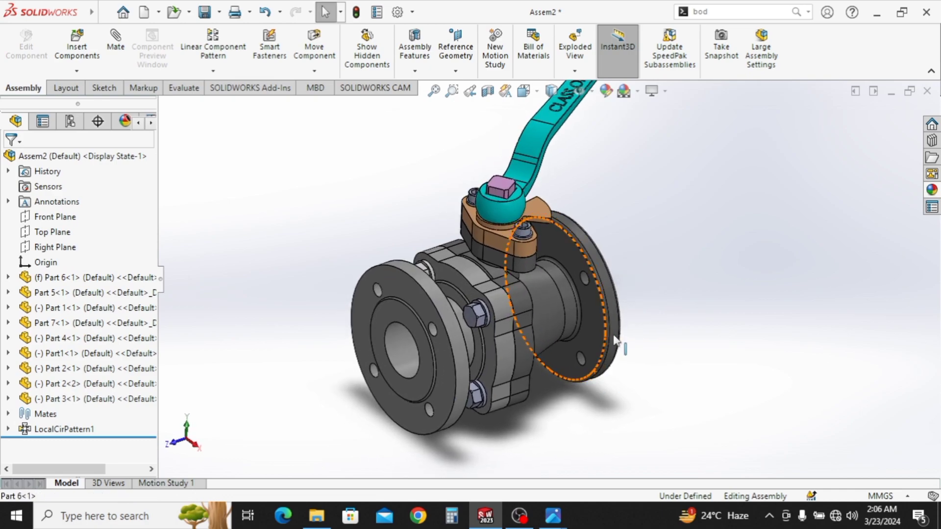